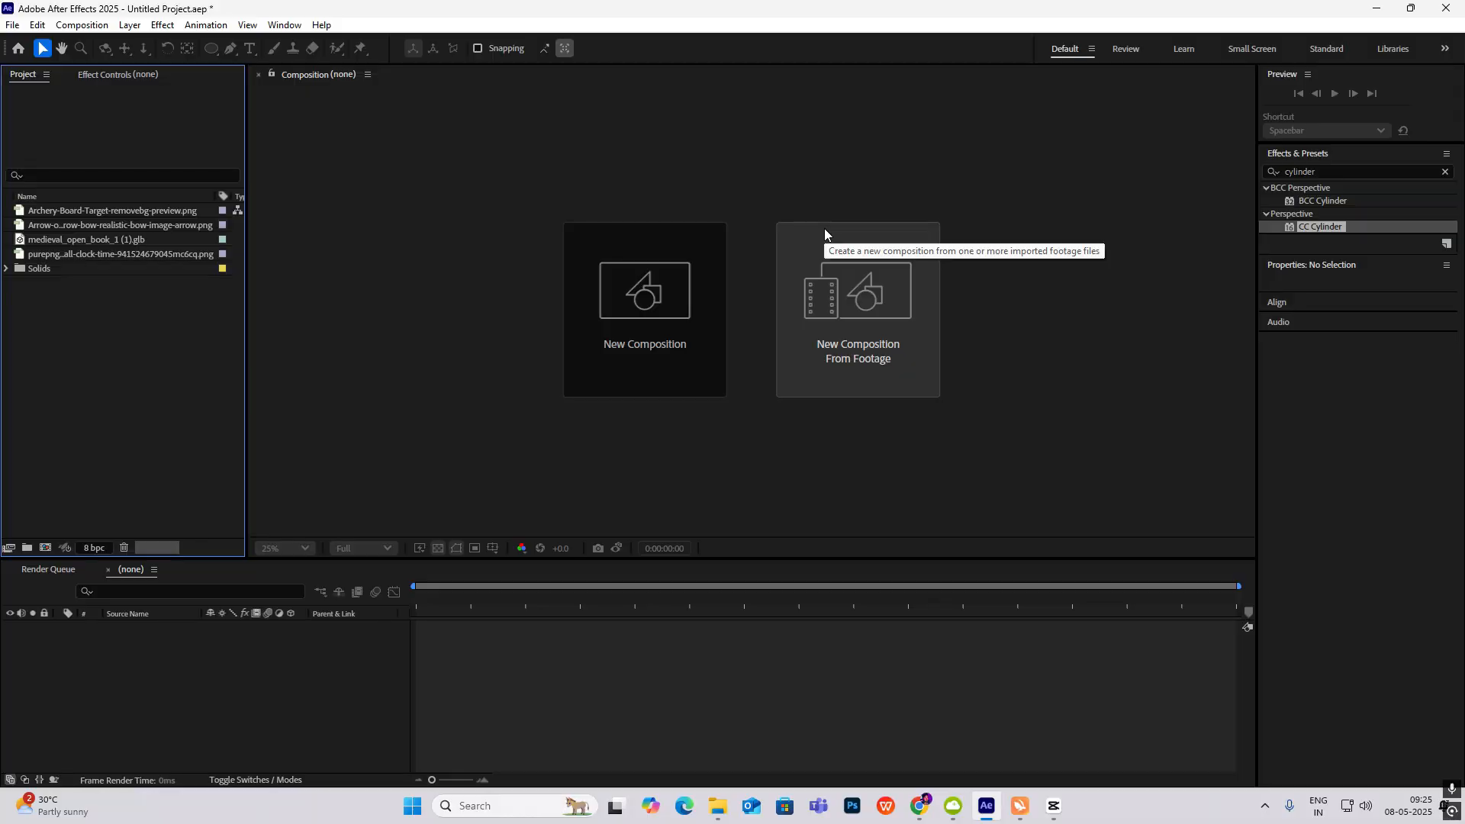
# Step: Create a Social Media Portrait HD composition of 1080x1920 at 30 fps and add a comp-sized white solid
pyautogui.click(633, 333)
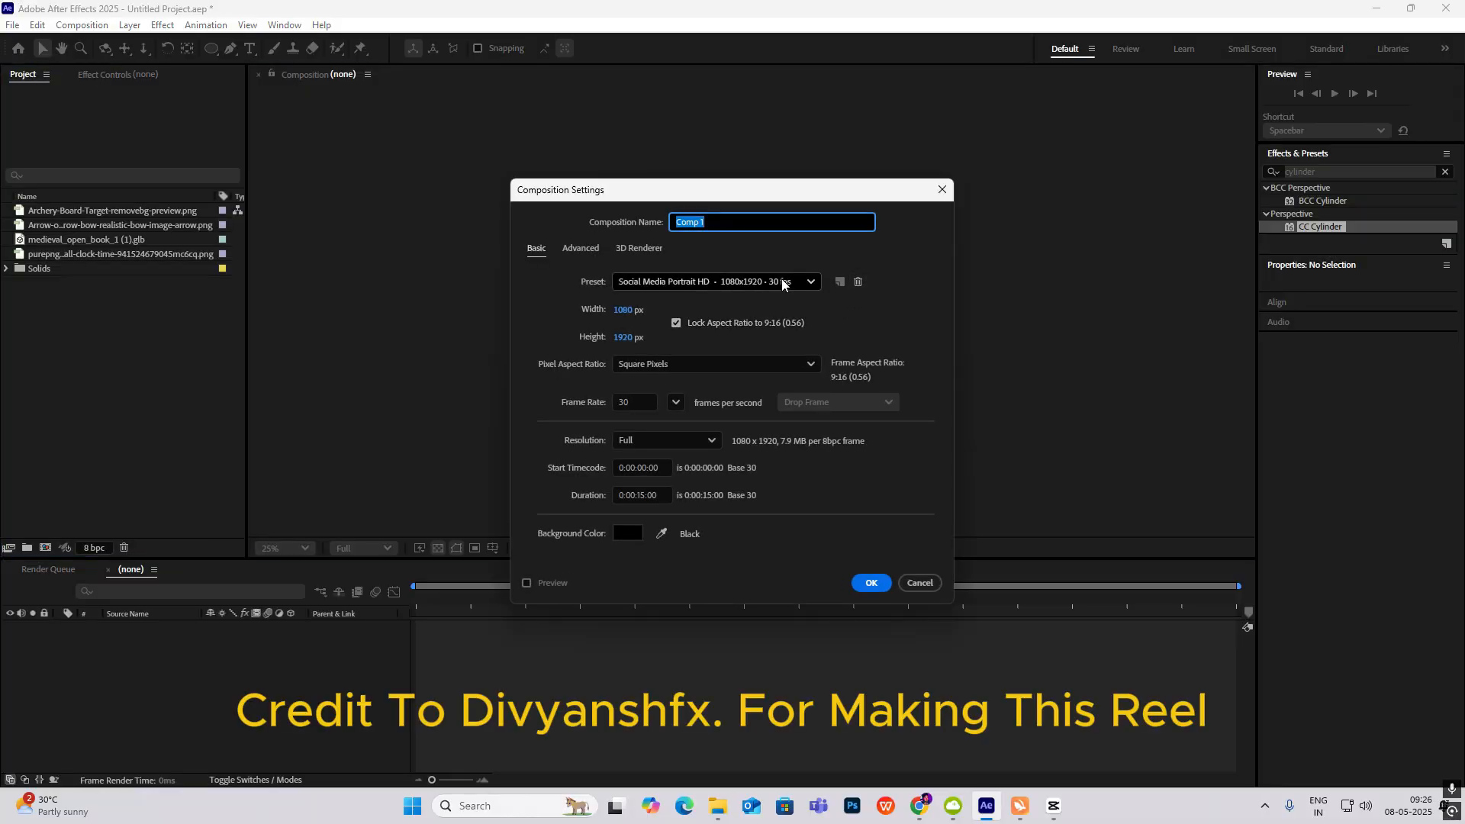
pyautogui.click(871, 583)
pyautogui.rightClick(416, 467)
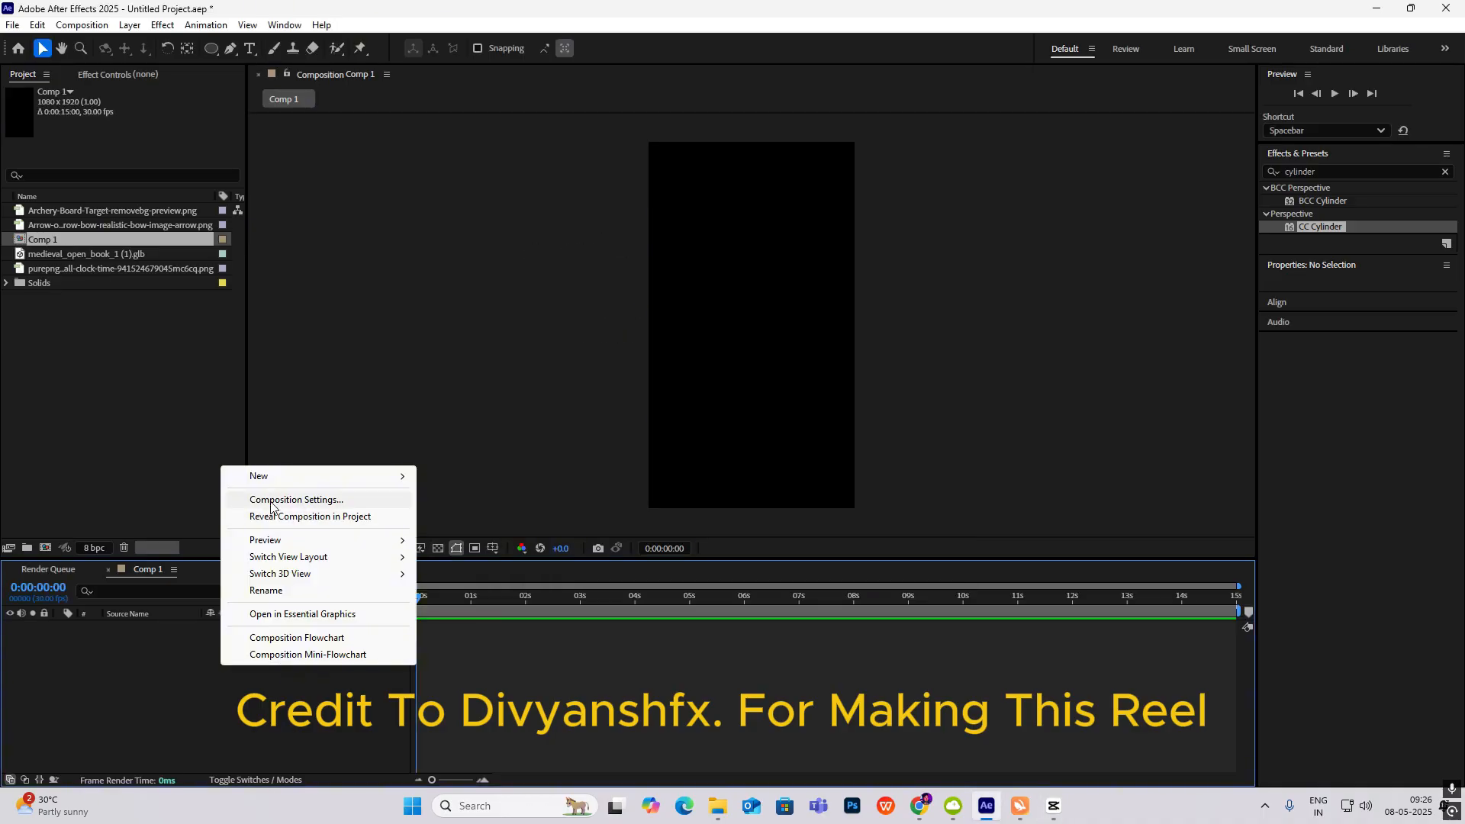
pyautogui.moveTo(277, 478)
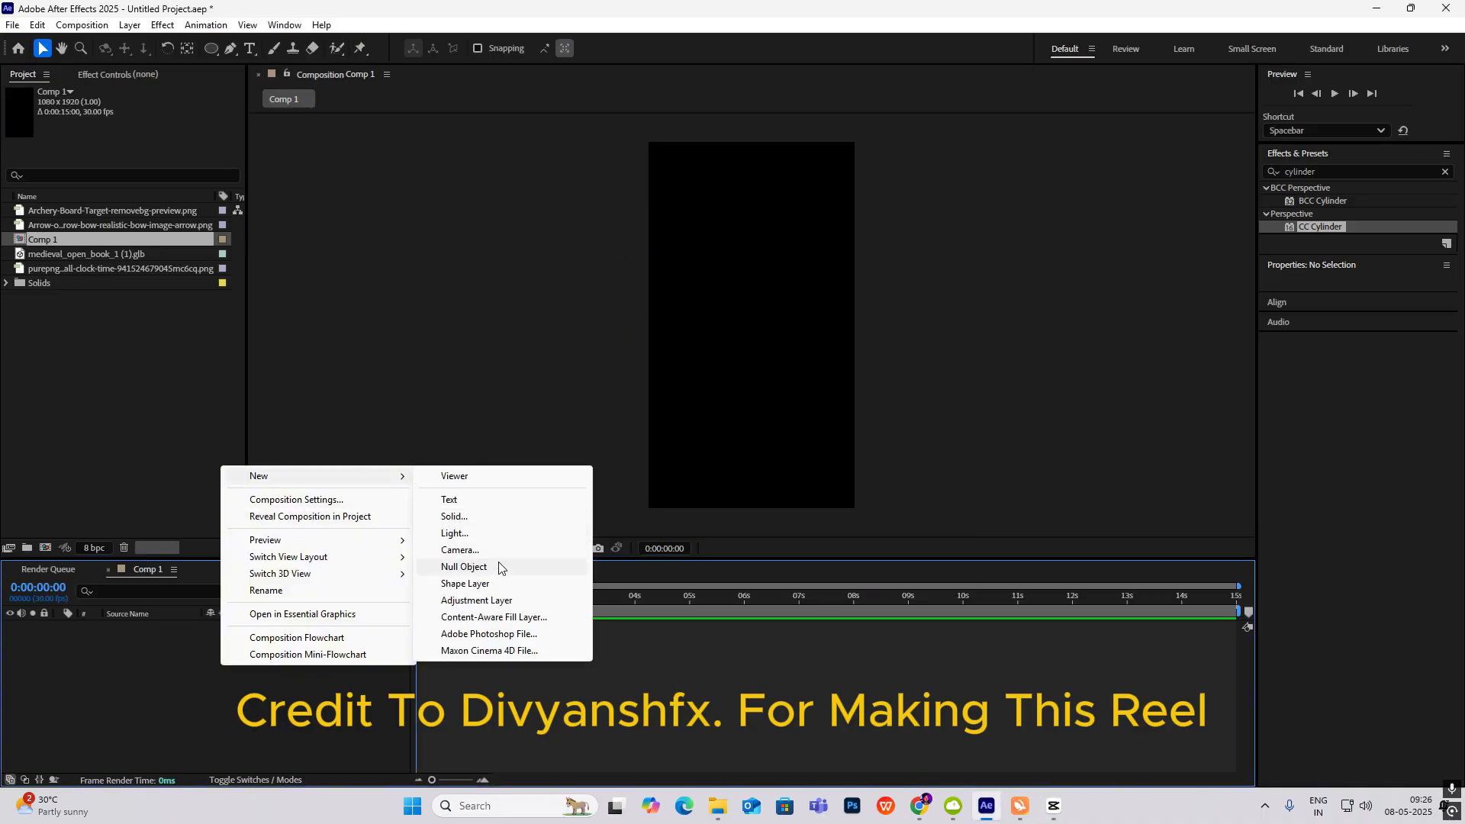
pyautogui.click(469, 519)
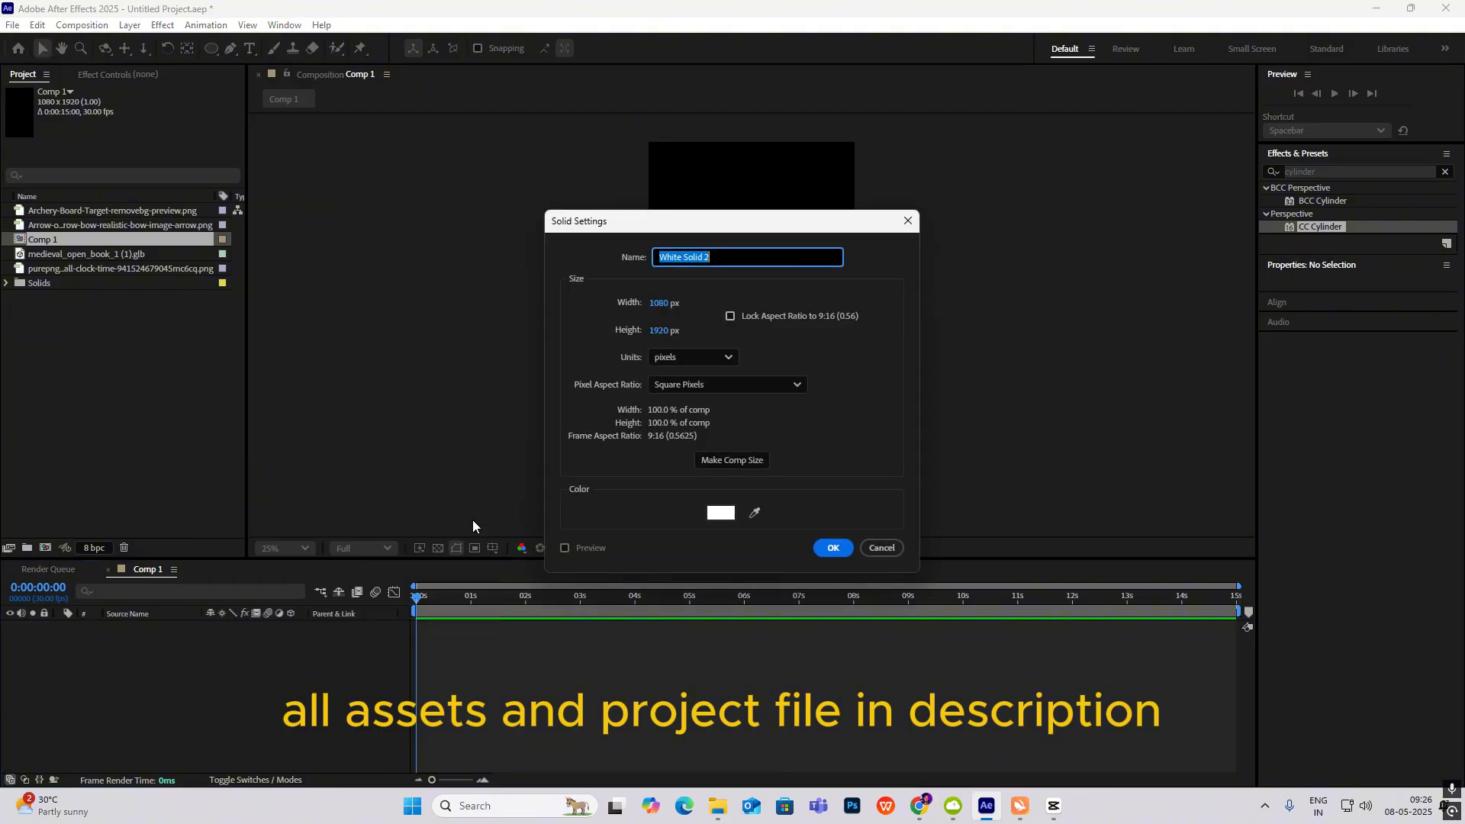
pyautogui.click(834, 548)
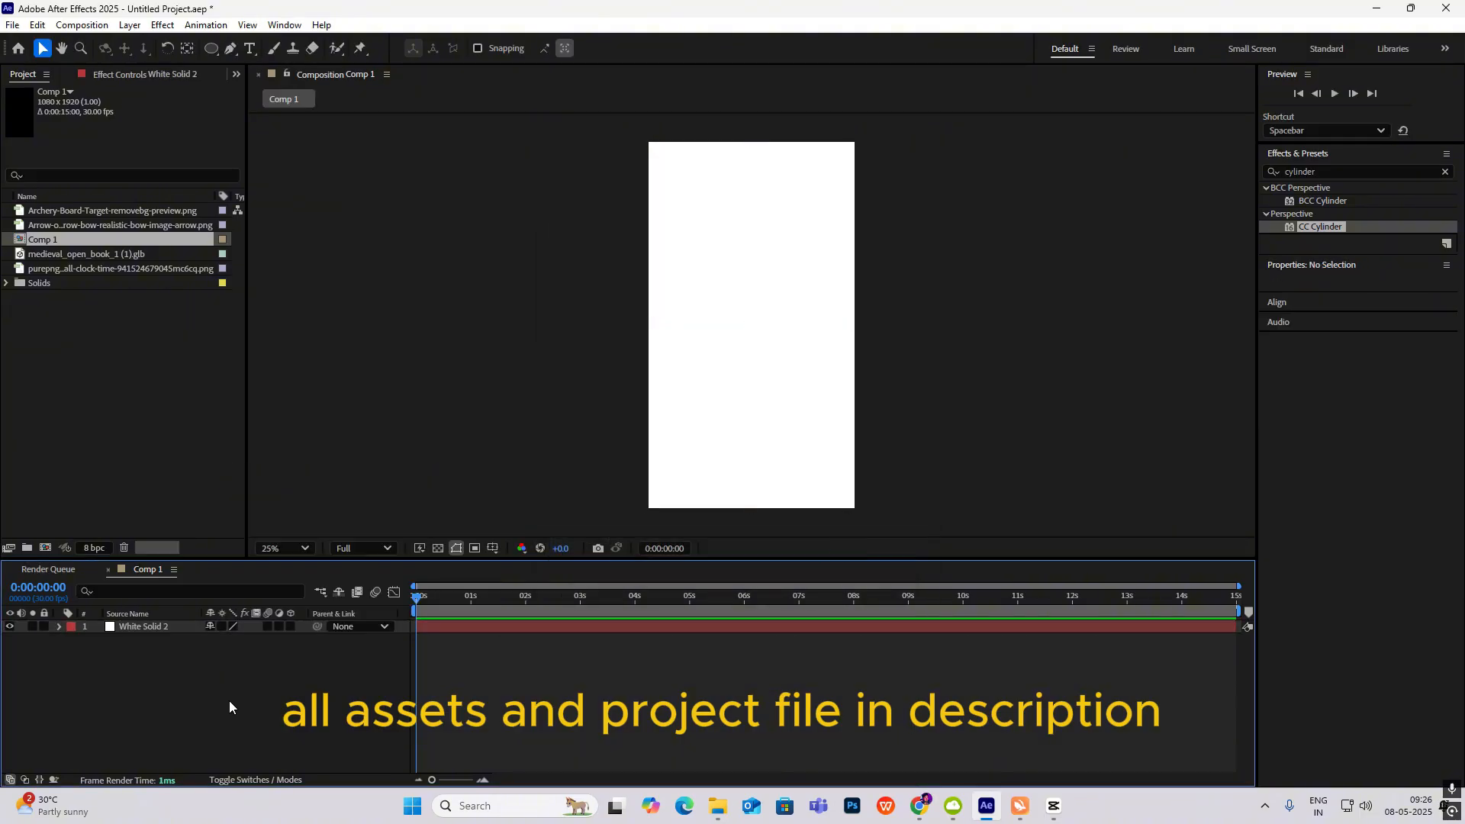
# Step: Find the 4-Color Gradient effect and apply it to the white solid
pyautogui.click(1359, 170)
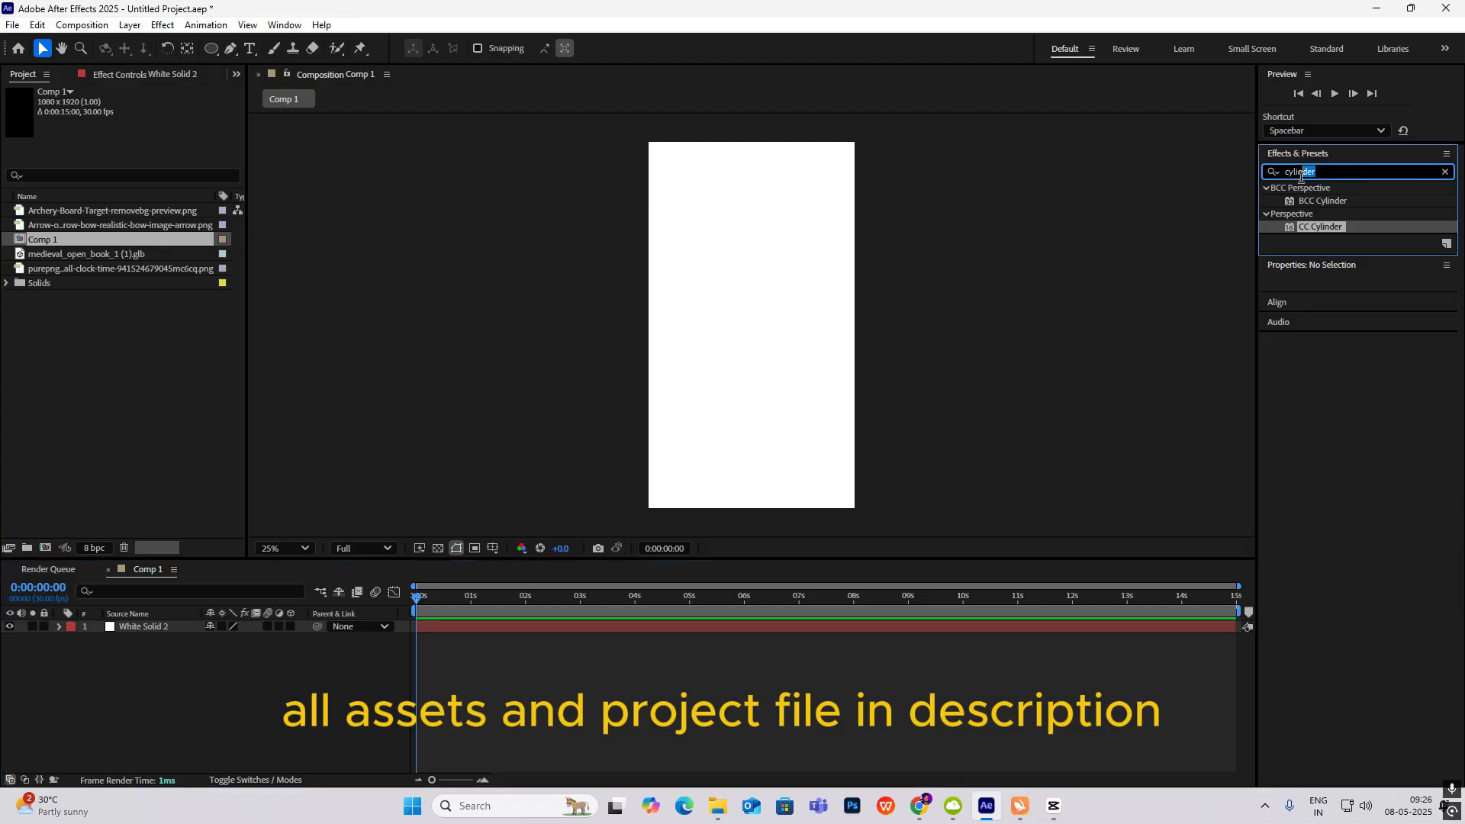
pyautogui.write('4')
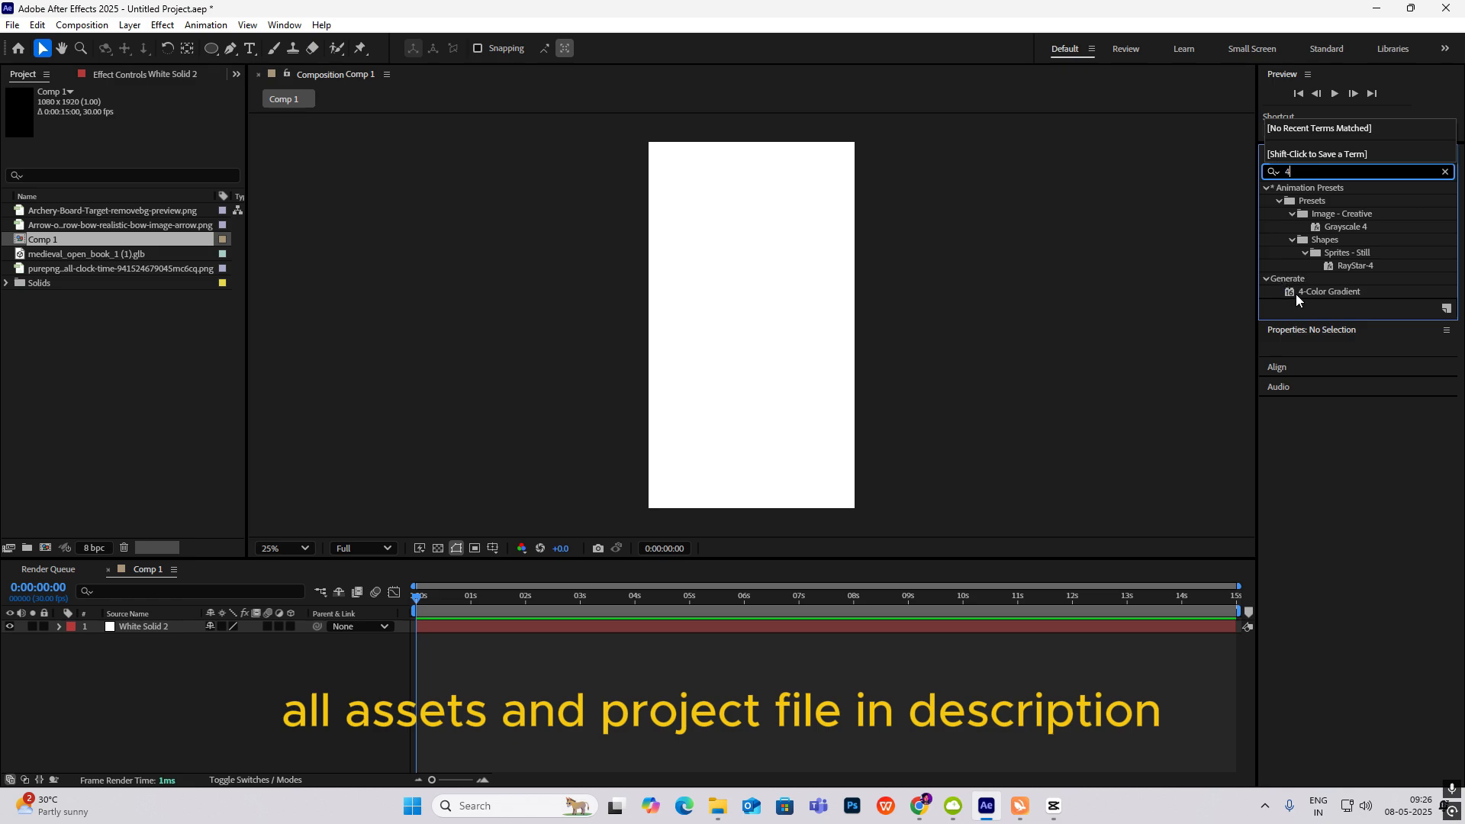
pyautogui.moveTo(1342, 293); pyautogui.dragTo(148, 626)
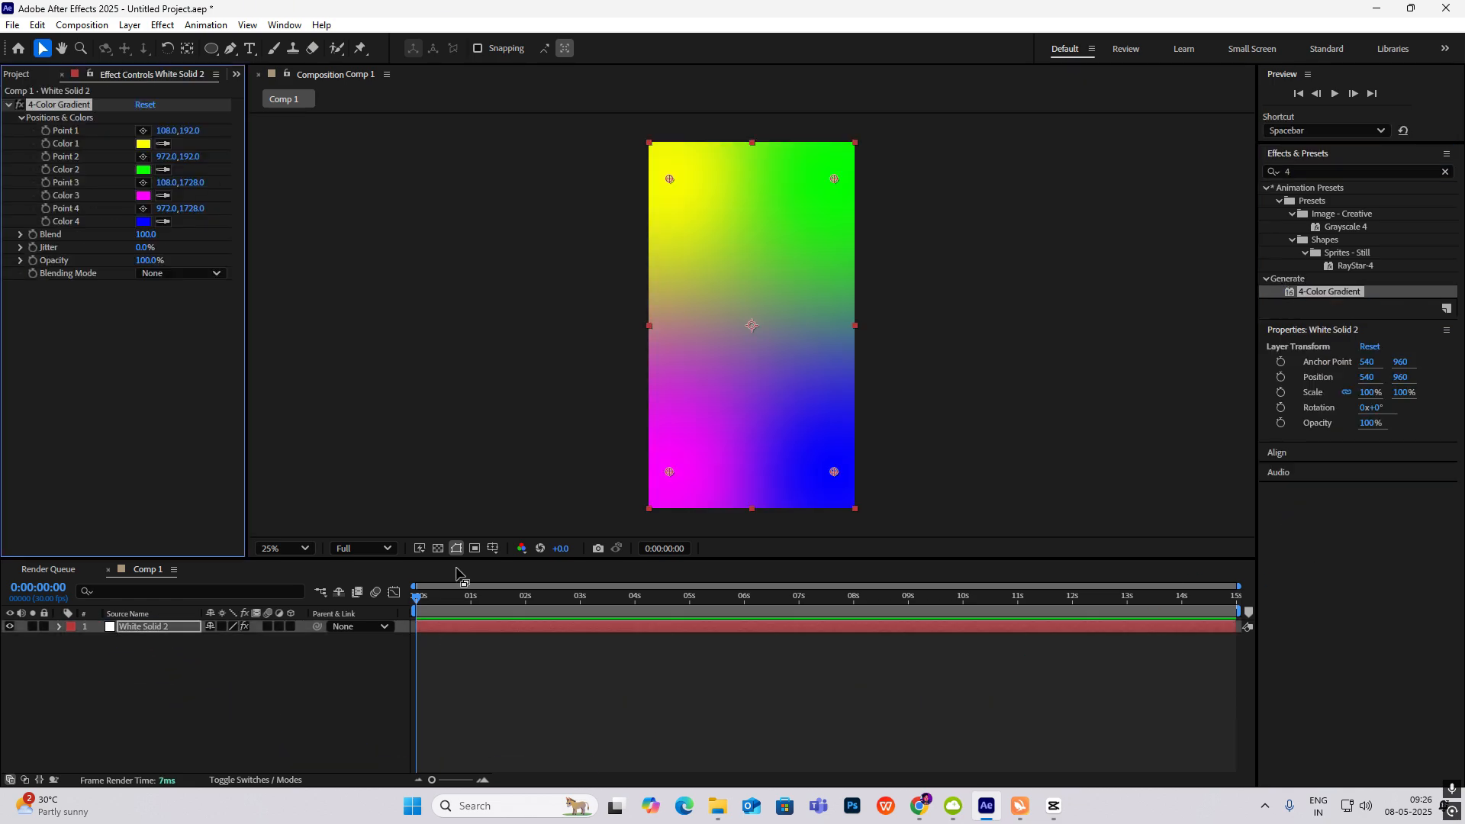
# Step: Change the gradient's Color 4 to a lighter sky blue
pyautogui.click(143, 222)
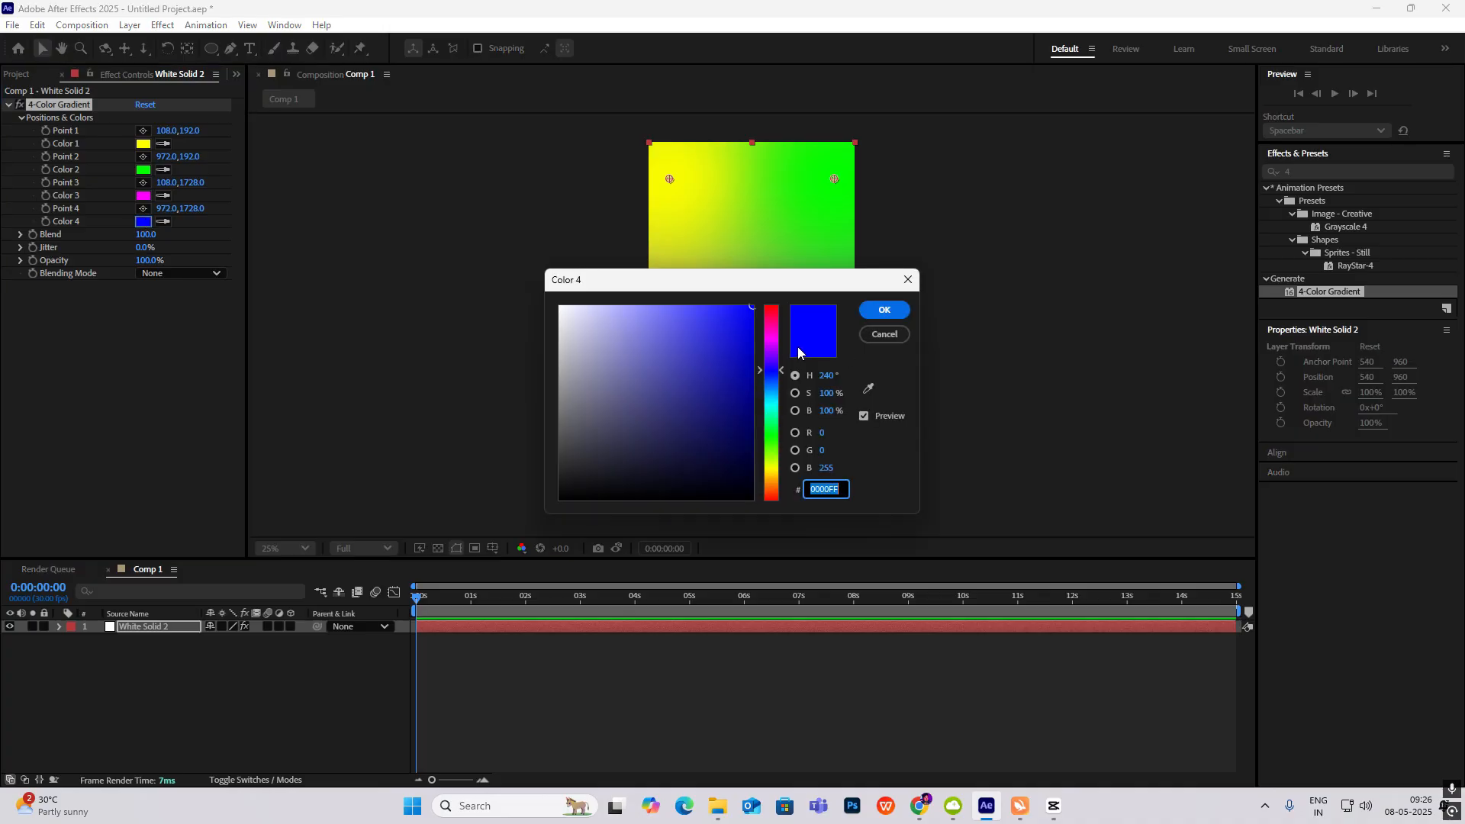
pyautogui.click(769, 384)
pyautogui.moveTo(682, 329)
pyautogui.mouseDown()
pyautogui.moveTo(644, 318)
pyautogui.moveTo(748, 321)
pyautogui.moveTo(706, 294)
pyautogui.mouseUp()
pyautogui.click(909, 310)
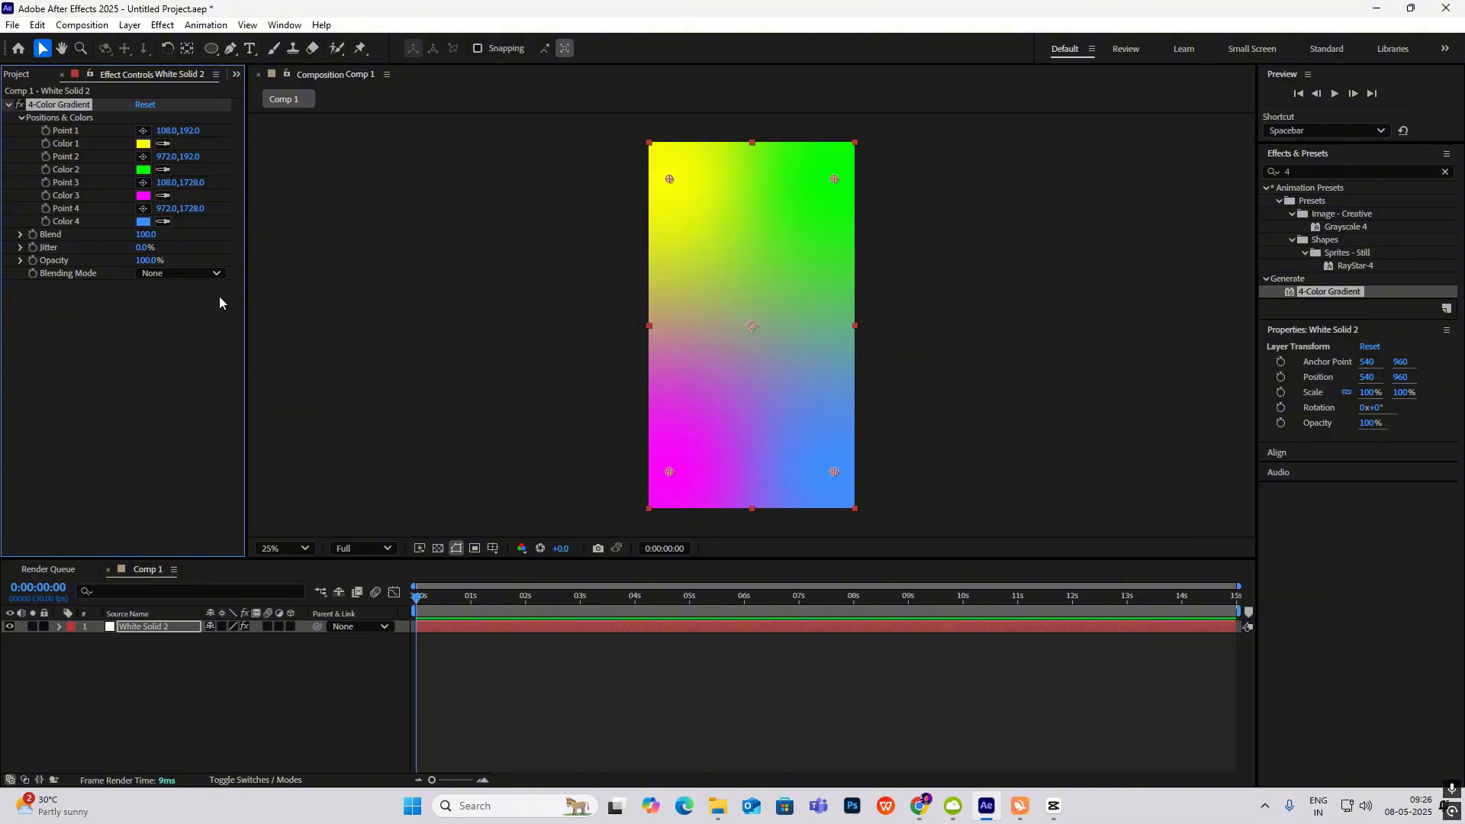
# Step: Set the gradient's Color 3 to white (FFFFFF), then sample Color 4's blue for Color 2 and Color 3's white for Color 1
pyautogui.click(144, 195)
pyautogui.write('FFFFFF')
pyautogui.click(909, 309)
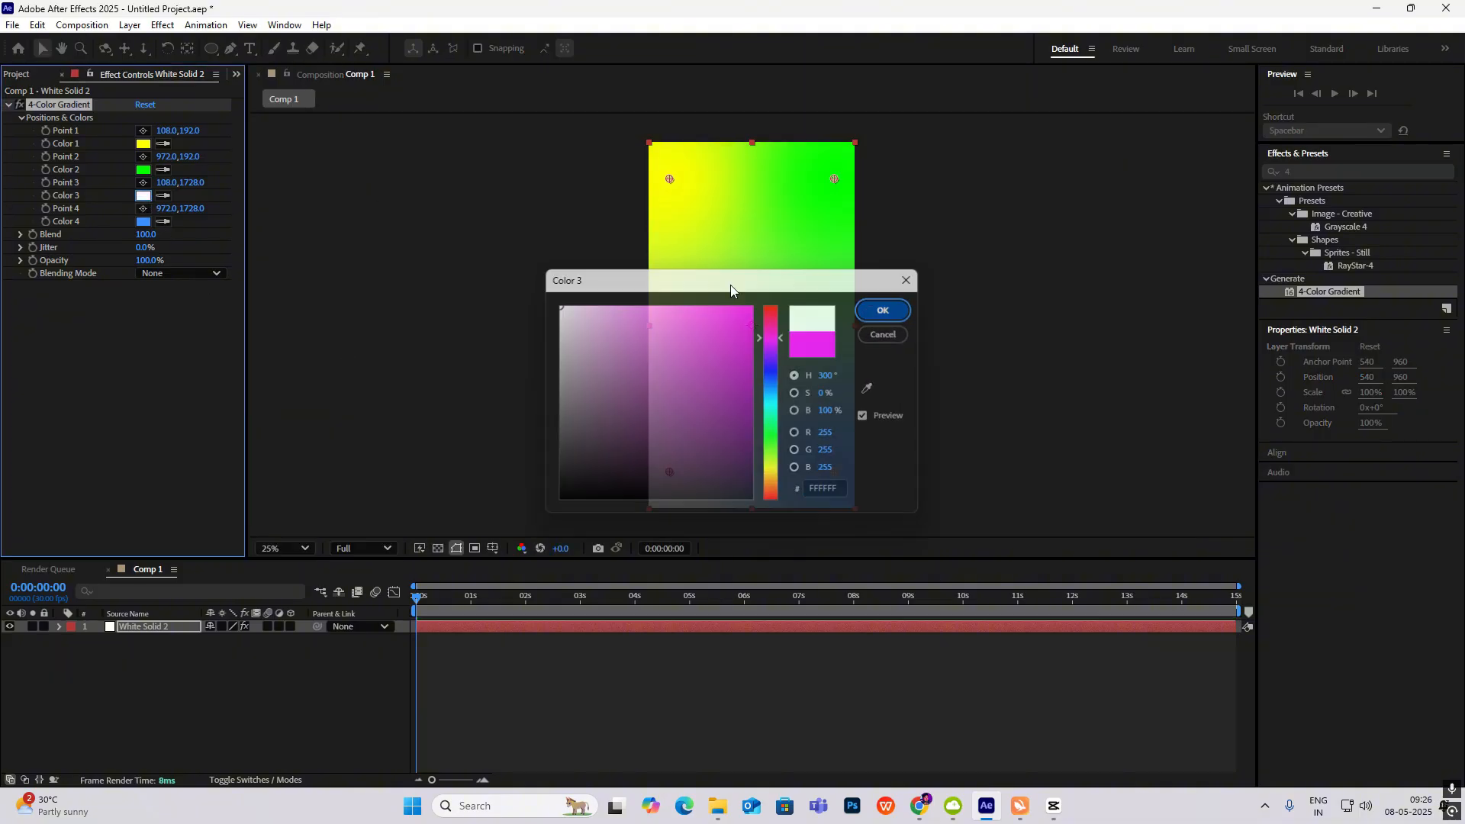
pyautogui.click(163, 169)
pyautogui.click(149, 218)
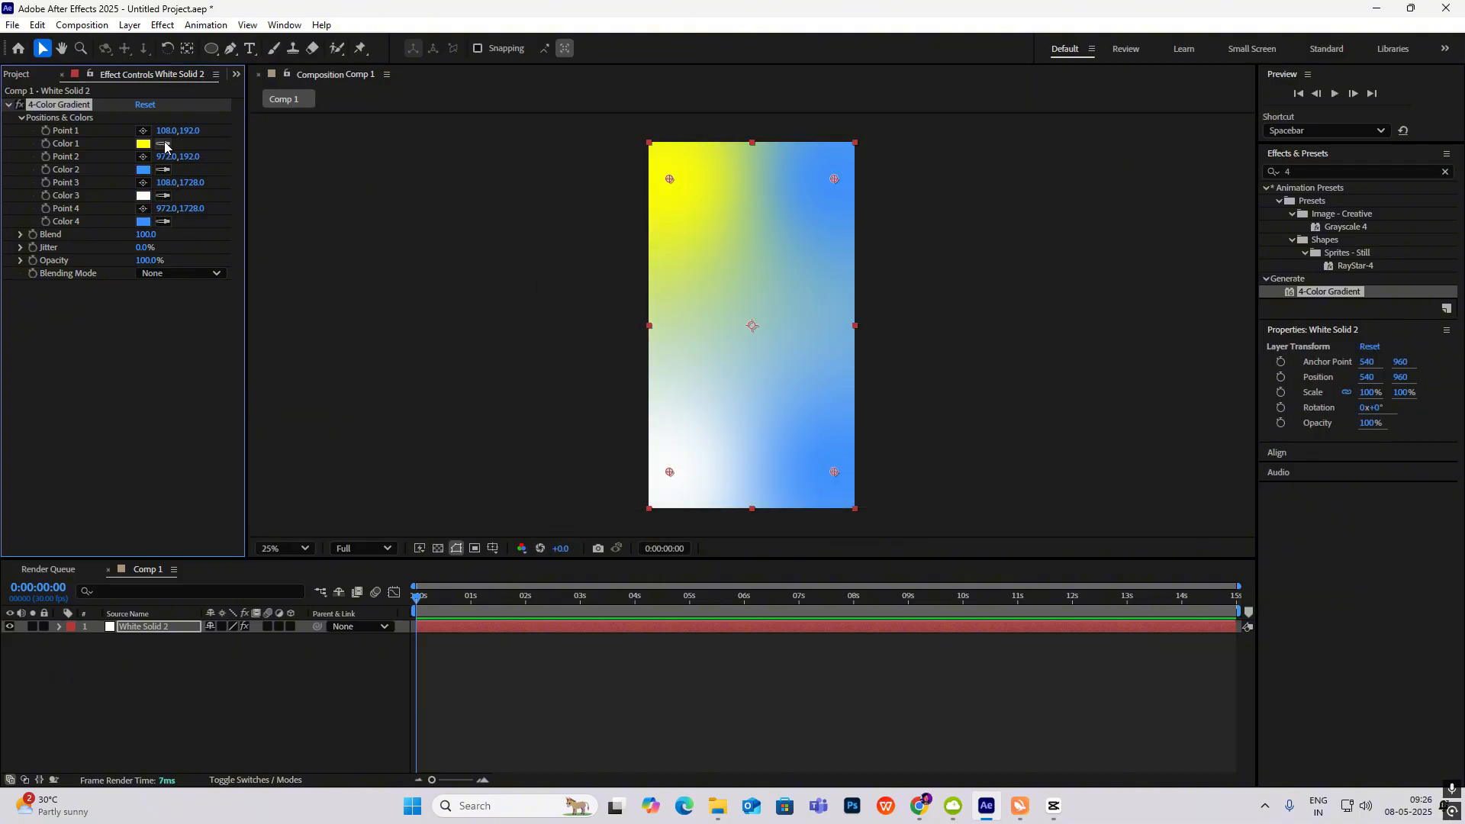
pyautogui.click(144, 197)
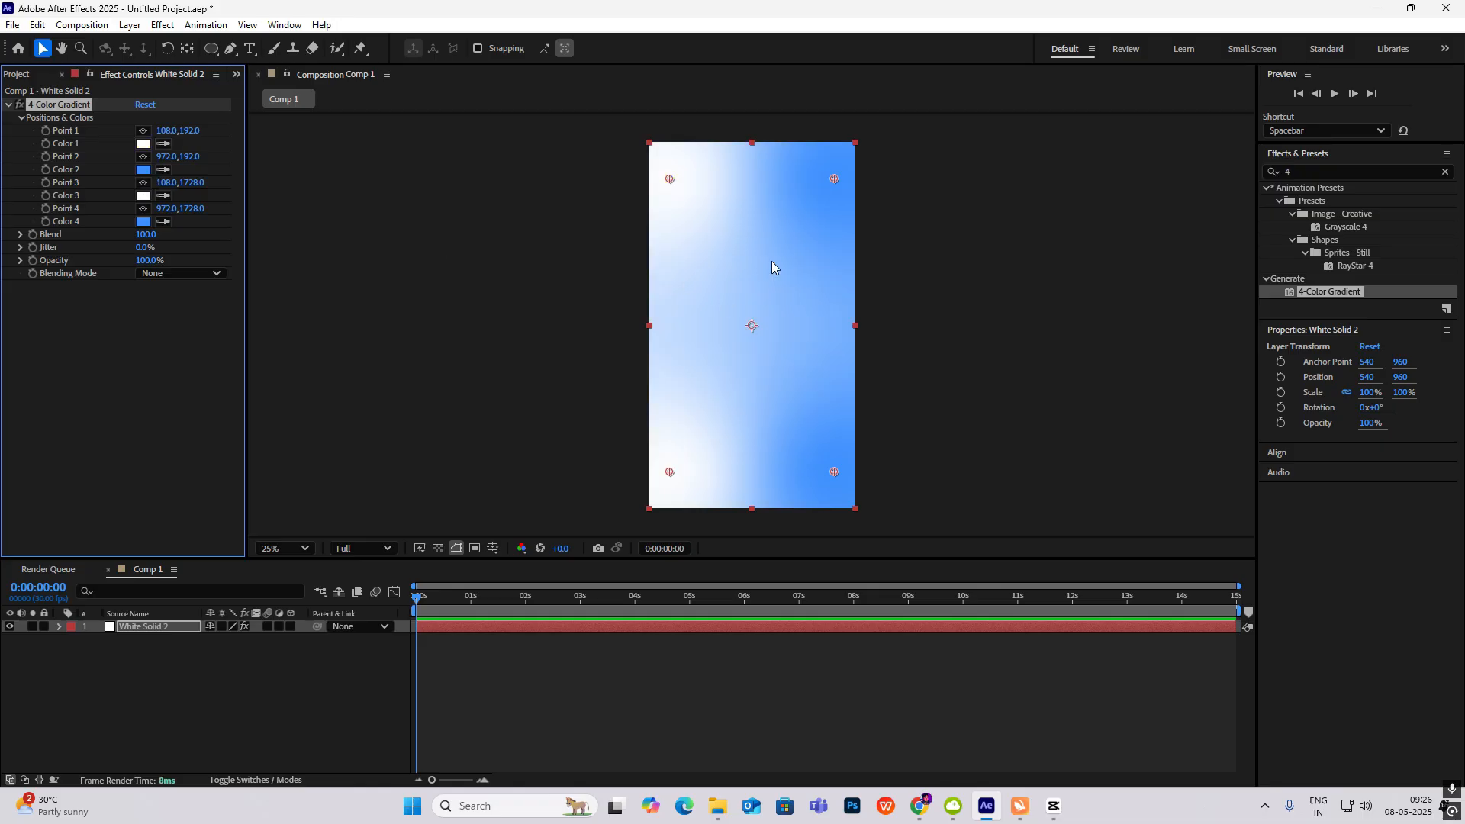
# Step: Reposition the gradient points to about 912,1396 (Point 1), 796,272 (Point 2), 840,1640 (Point 3) and 152,916 (Point 4)
pyautogui.moveTo(833, 180); pyautogui.dragTo(681, 171)
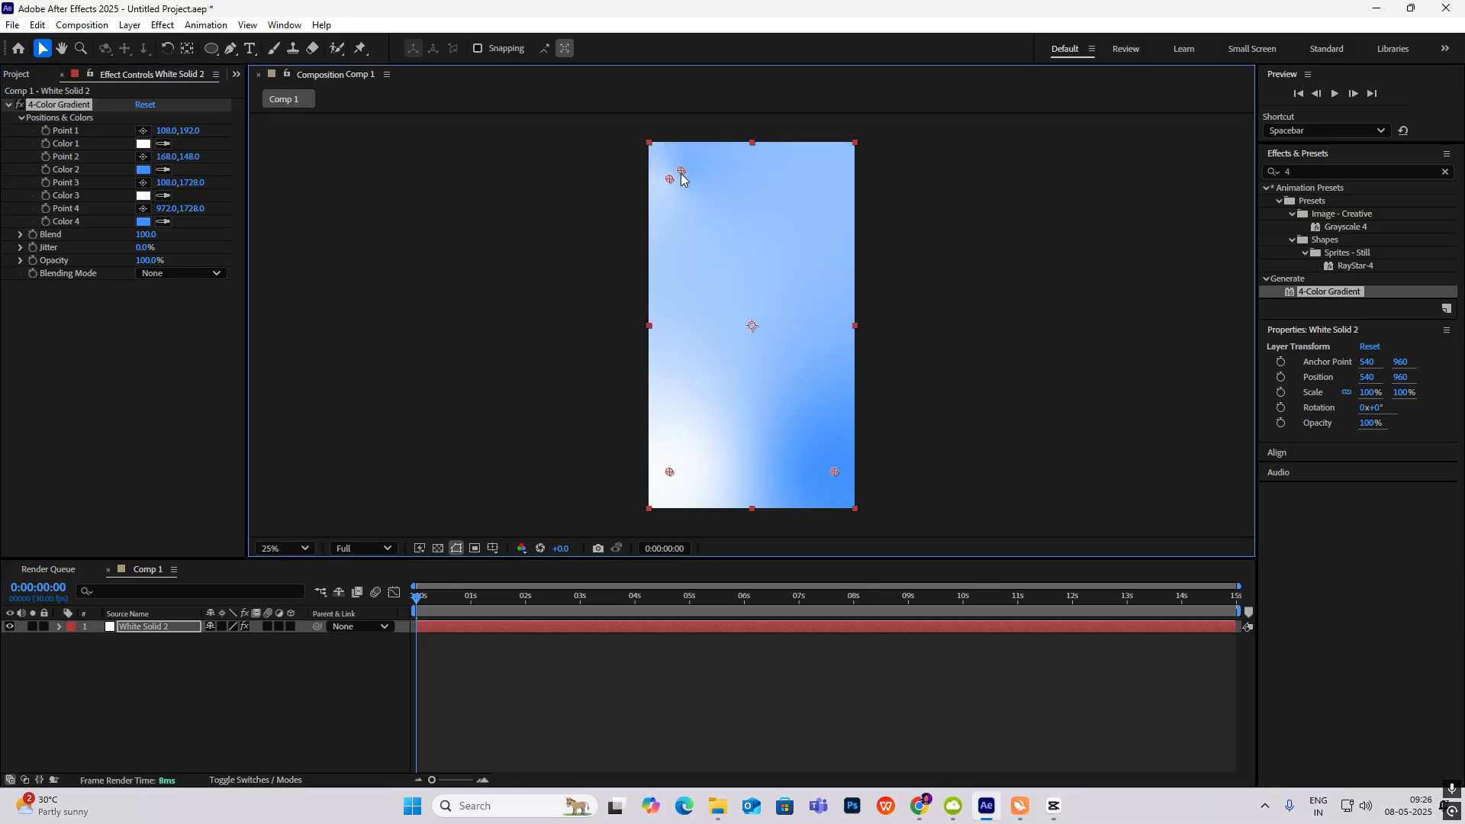
pyautogui.moveTo(836, 473); pyautogui.dragTo(759, 363)
pyautogui.hotkey('ctrl', 'z')
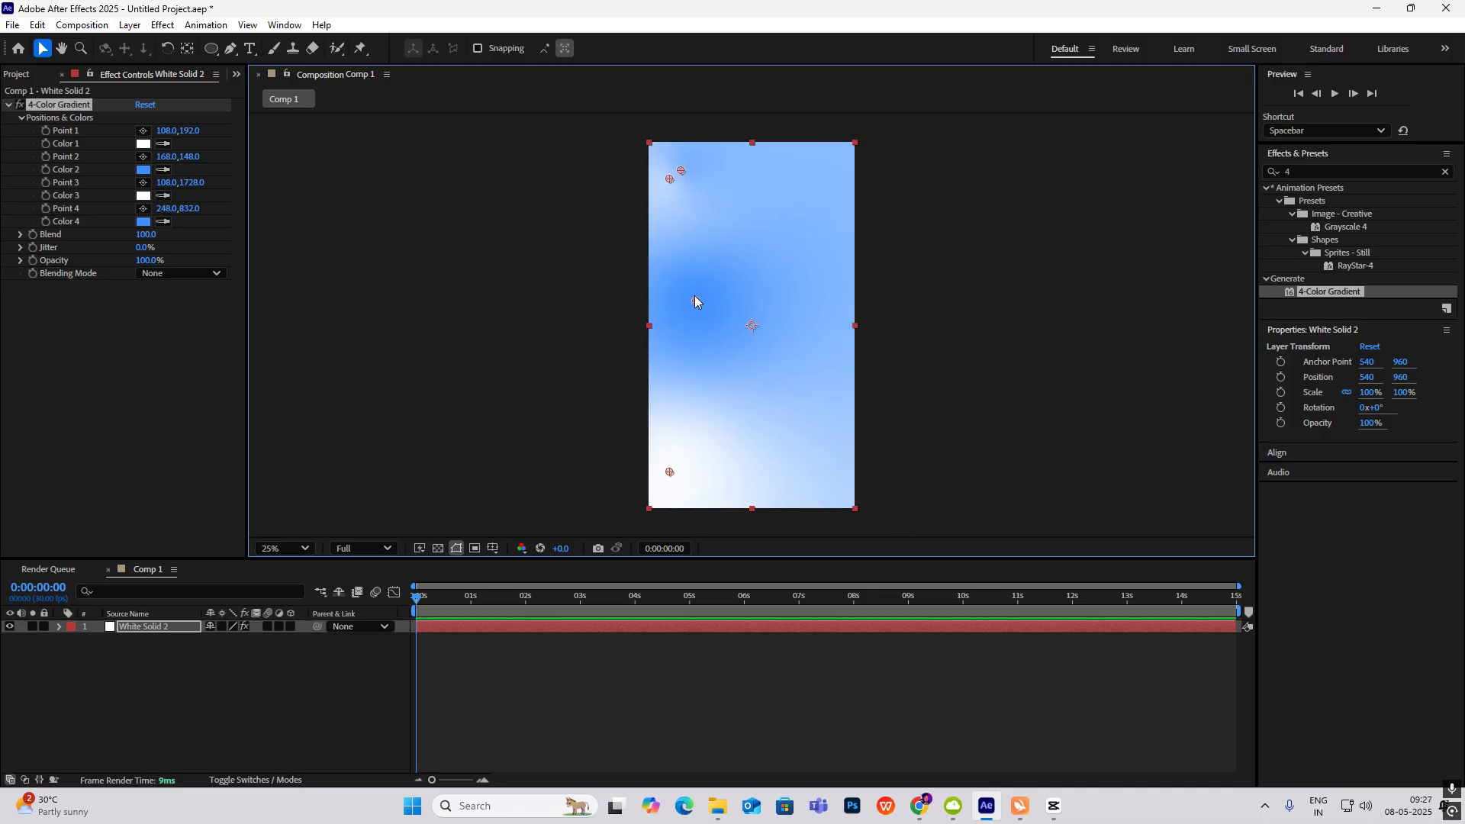
pyautogui.moveTo(695, 302); pyautogui.dragTo(702, 331)
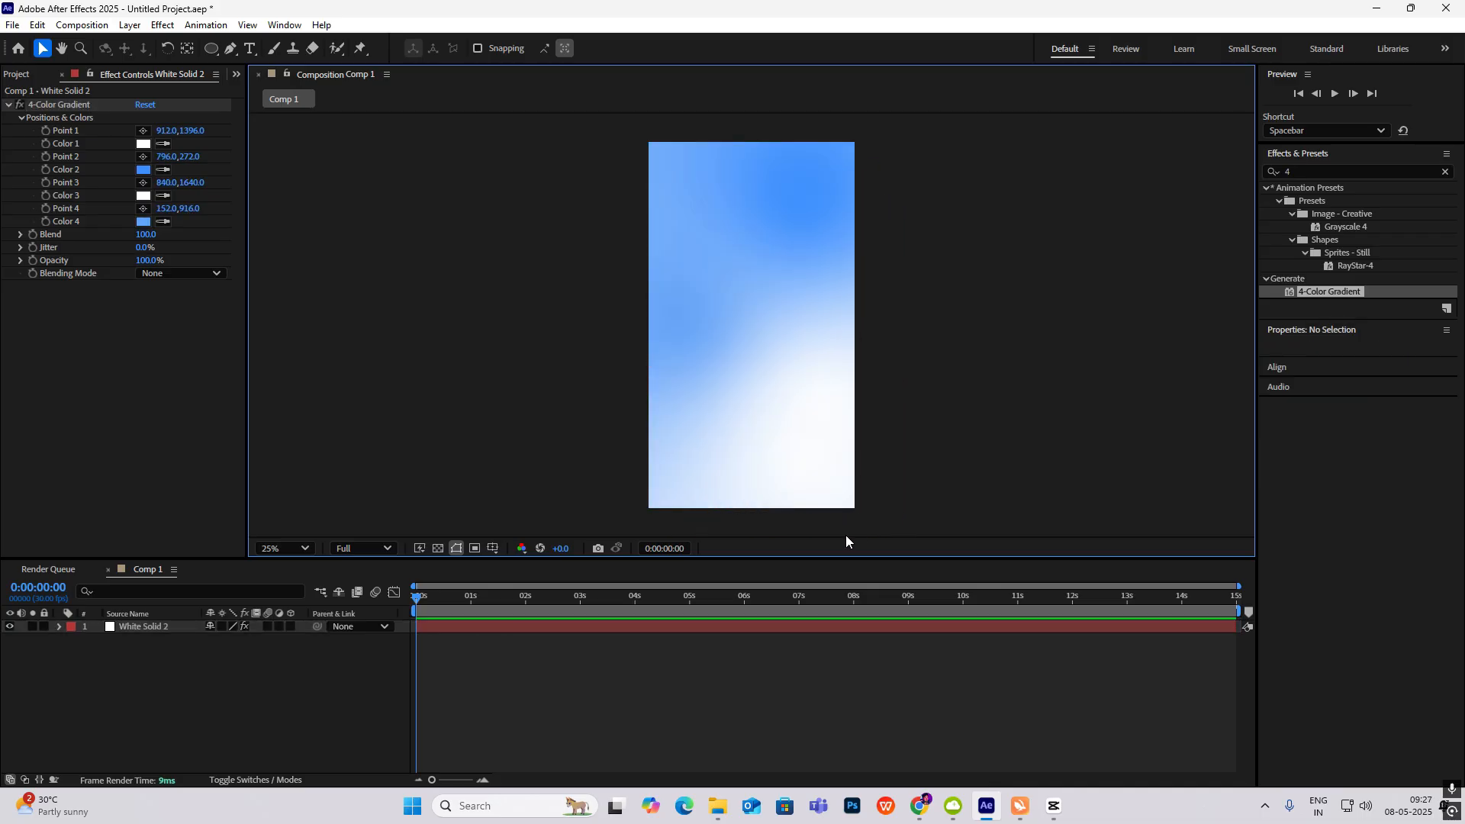
# Step: Switch to CapCut and play the opening of the reference reel to examine the book and text scene
pyautogui.click(1055, 805)
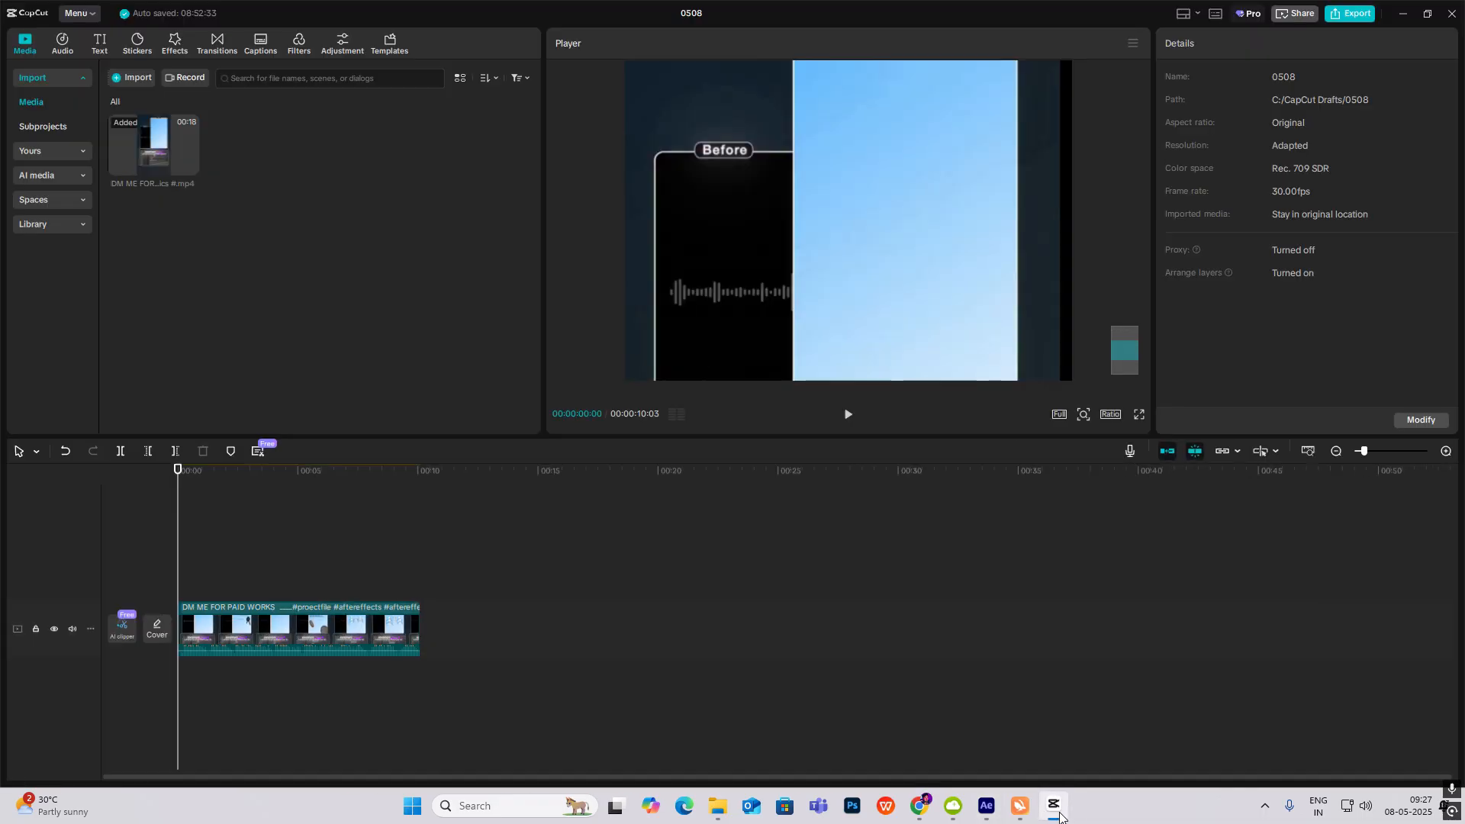
pyautogui.press('space')
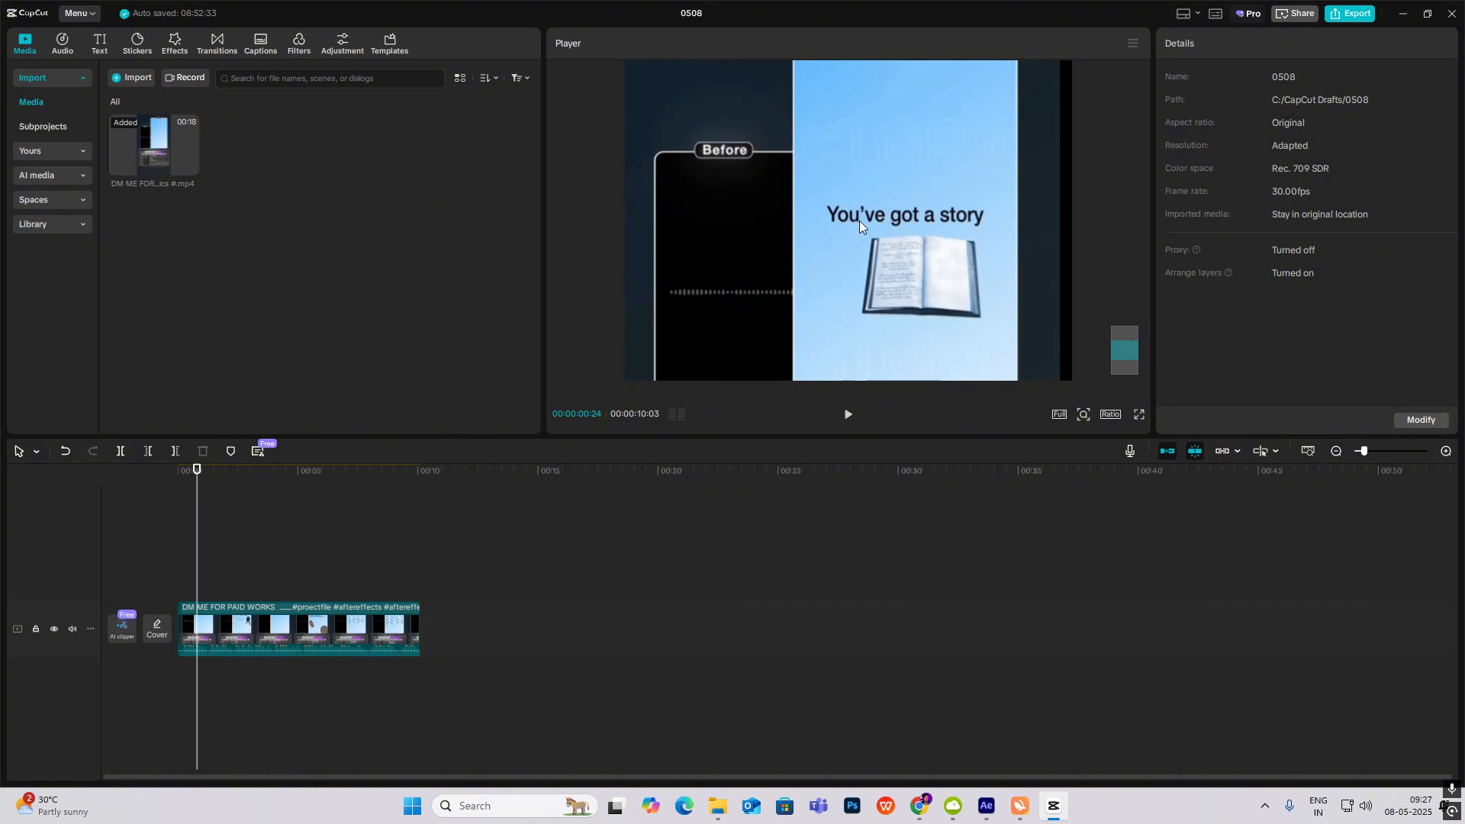
pyautogui.moveTo(200, 573)
pyautogui.mouseDown()
pyautogui.moveTo(183, 573)
pyautogui.moveTo(199, 573)
pyautogui.mouseUp()
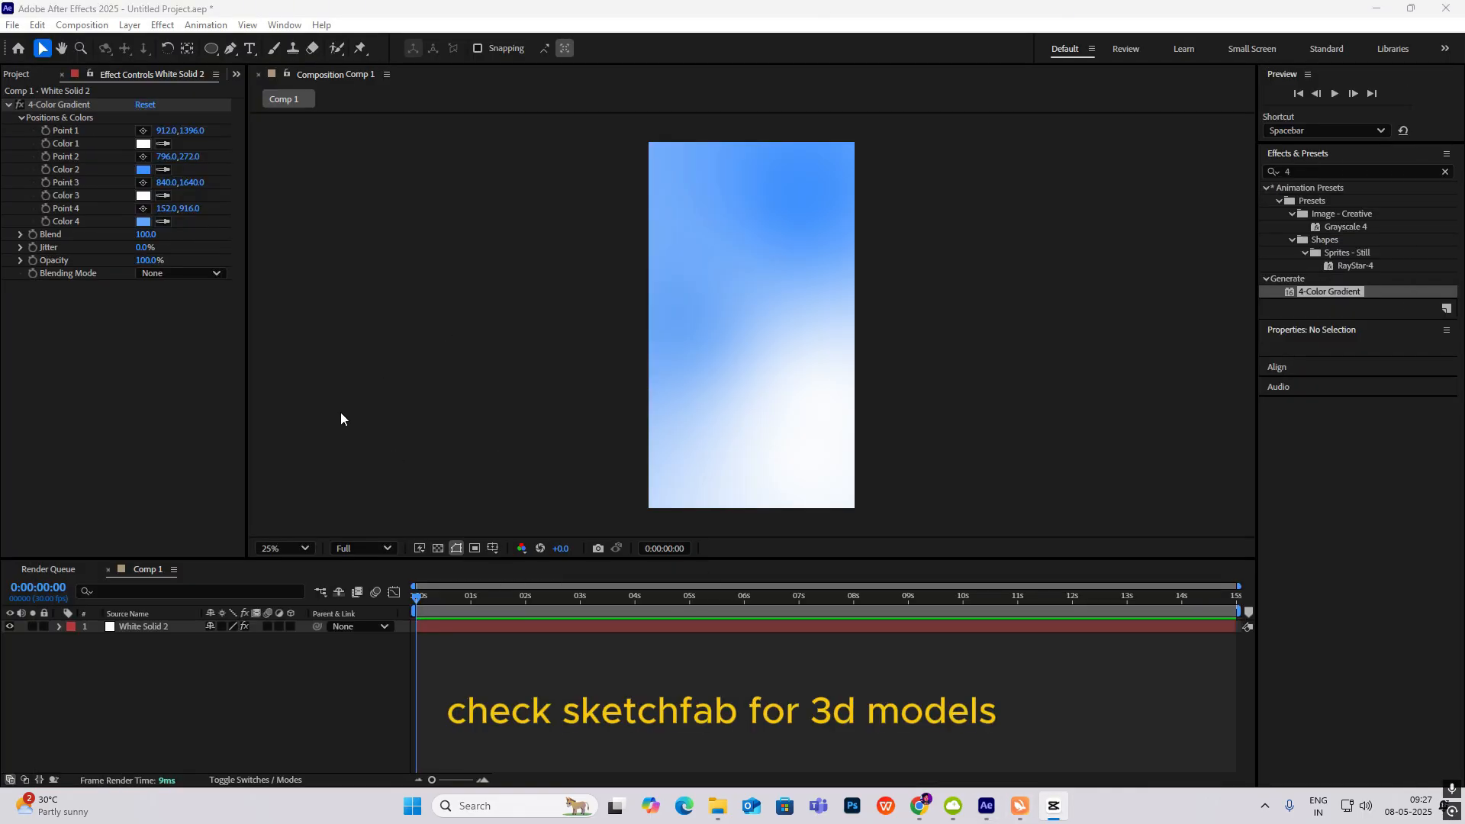
# Step: Add the medieval_open_book_1 (1).glb model to Comp 1 in After Effects and accept the Advanced 3D renderer
pyautogui.click(17, 74)
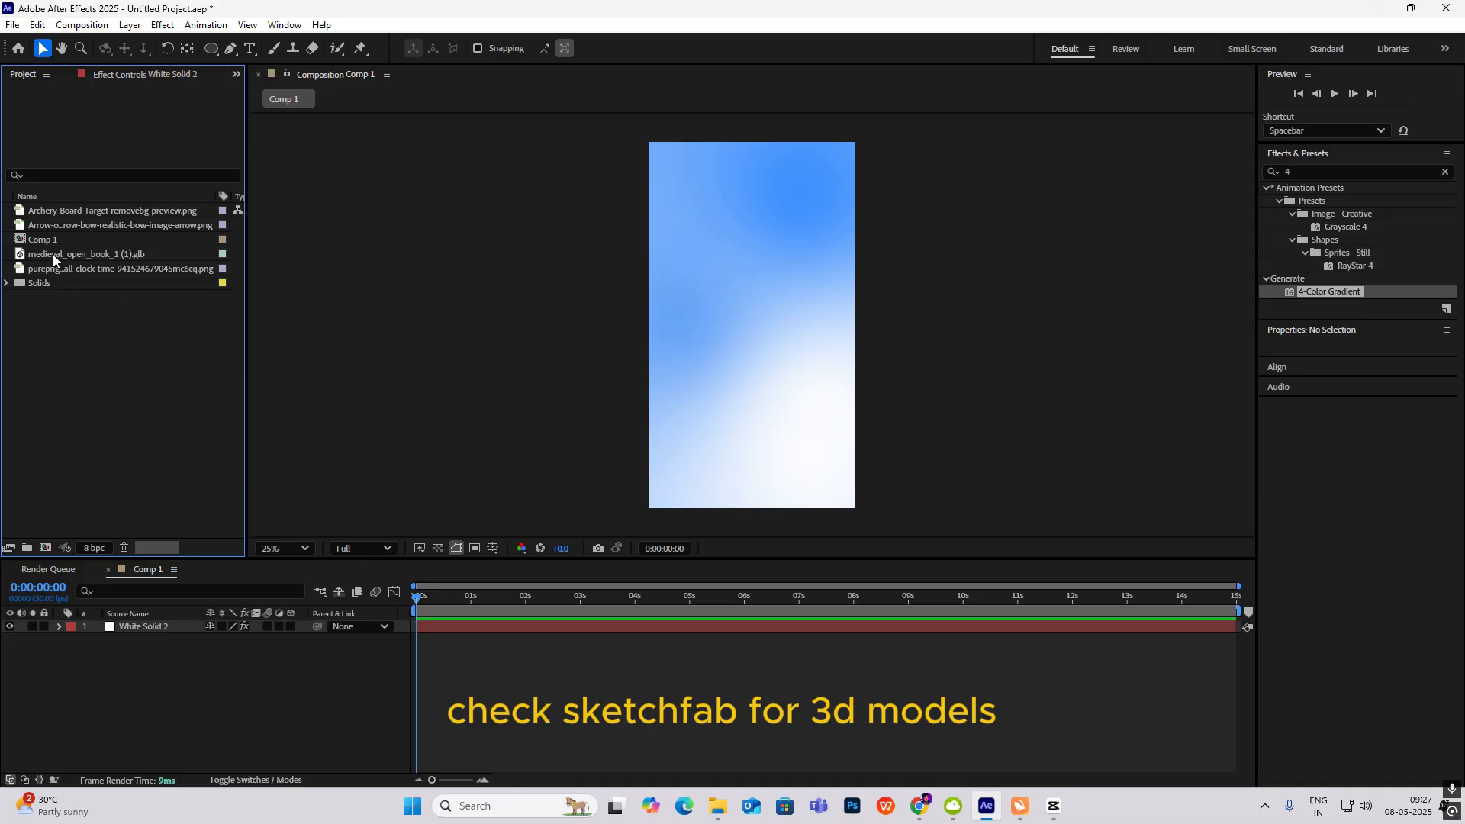
pyautogui.moveTo(53, 254); pyautogui.dragTo(122, 657)
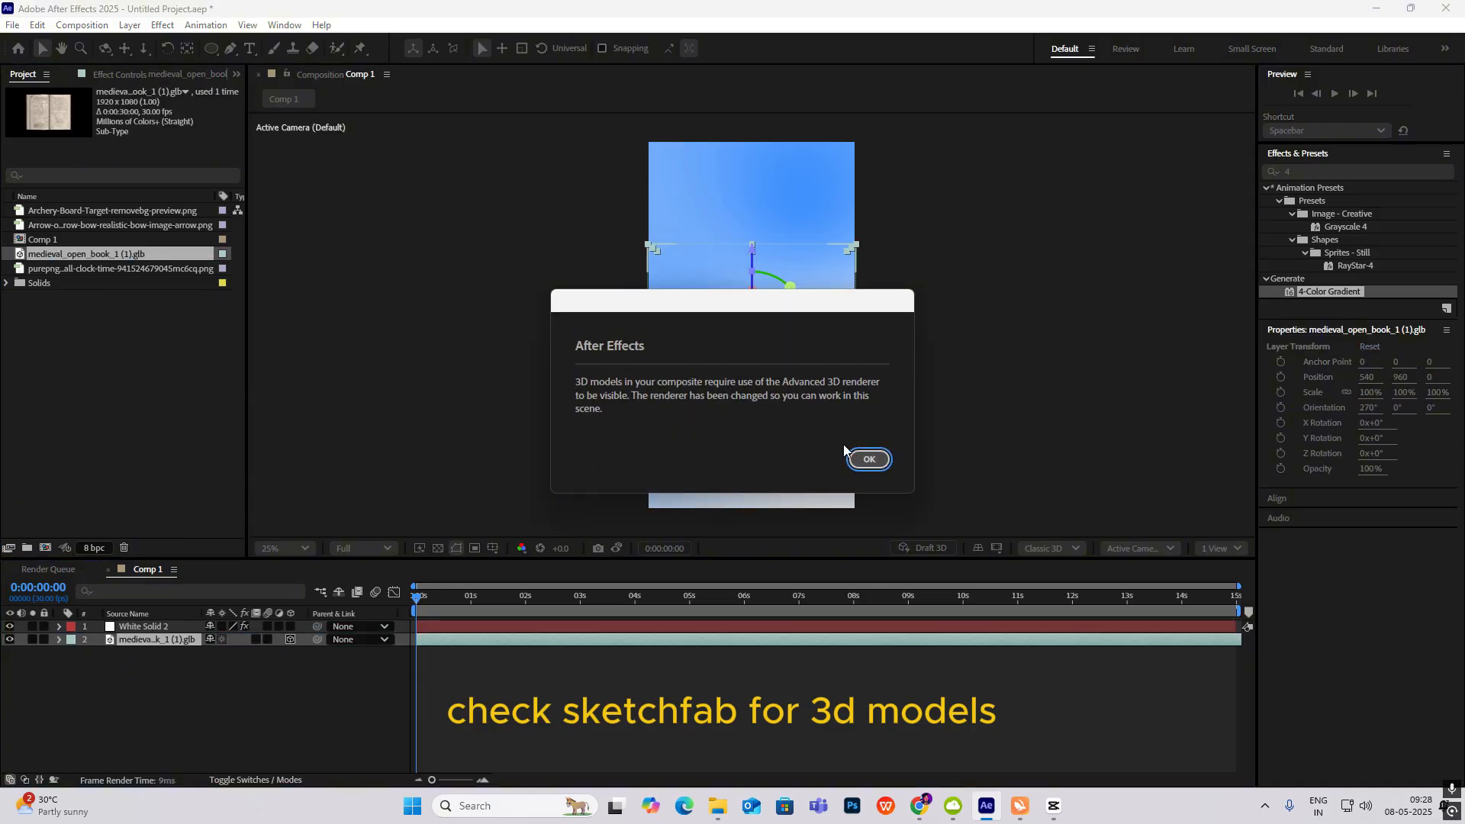
pyautogui.click(867, 458)
pyautogui.click(844, 532)
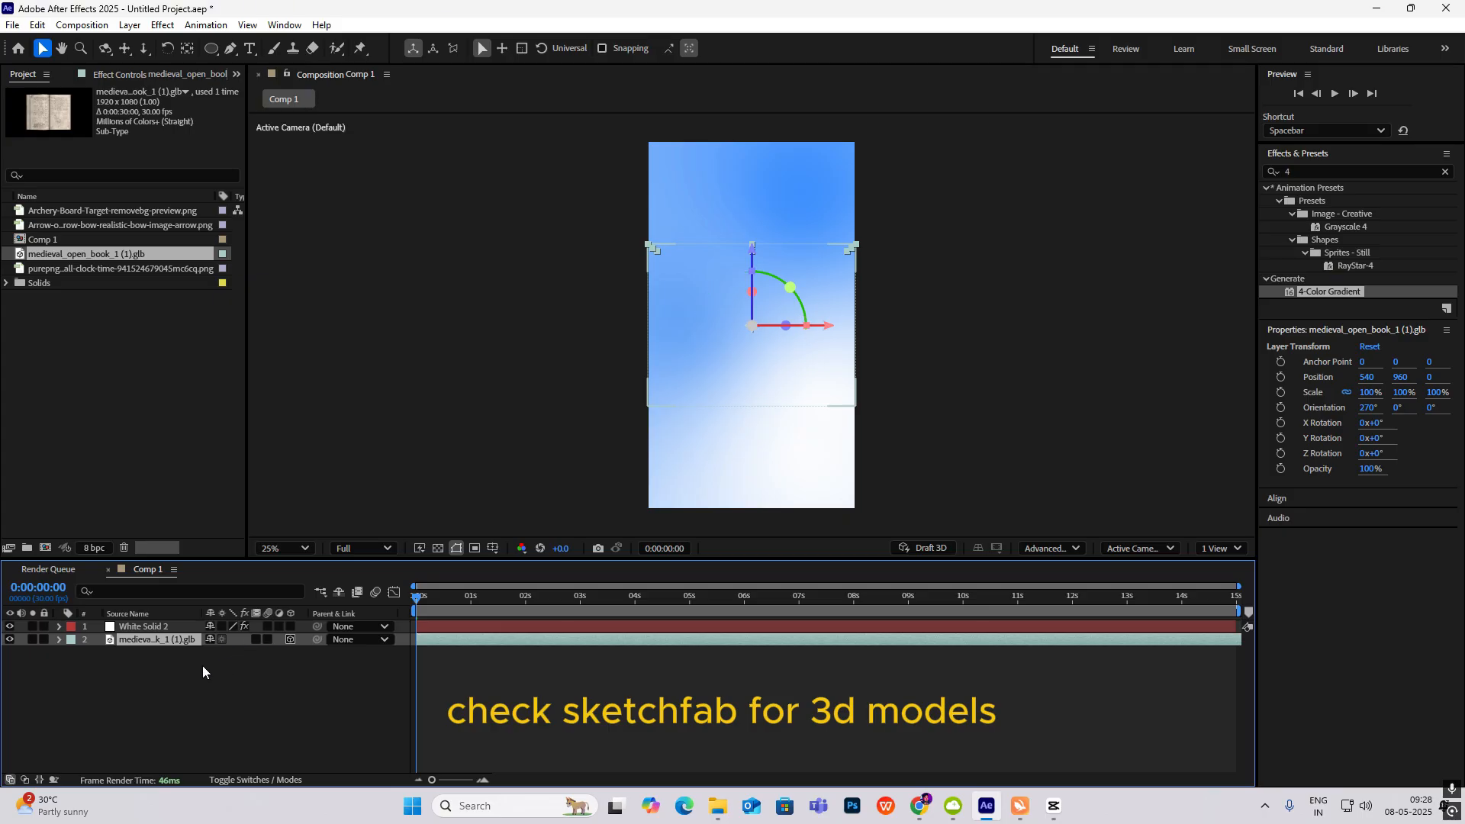
# Step: Move the book model layer above the white solid and scale it to 91%
pyautogui.press('s')
pyautogui.moveTo(252, 653)
pyautogui.mouseDown()
pyautogui.moveTo(294, 653)
pyautogui.moveTo(279, 653)
pyautogui.mouseUp()
pyautogui.moveTo(176, 639); pyautogui.dragTo(162, 621)
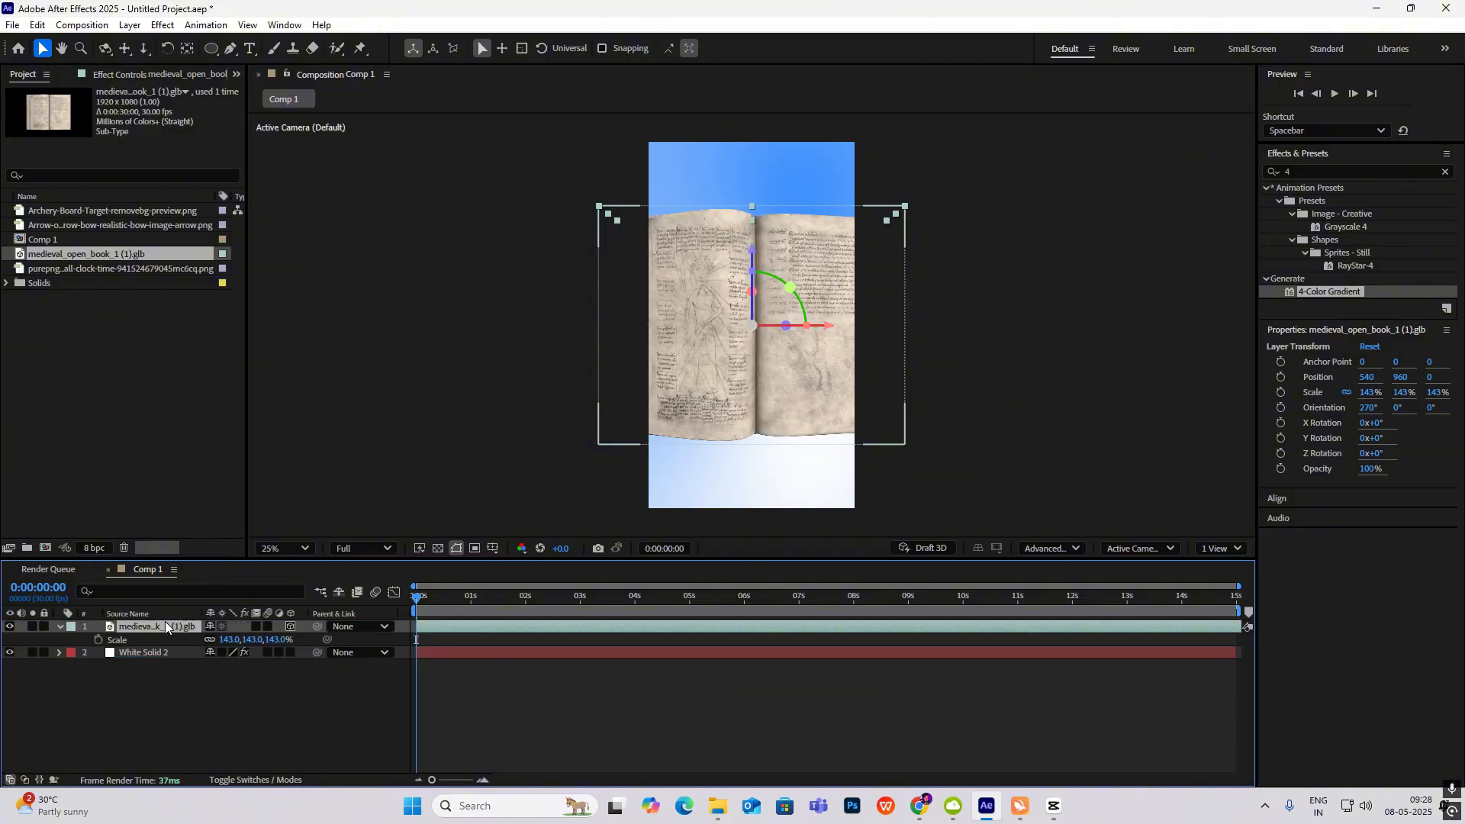
pyautogui.moveTo(267, 640); pyautogui.dragTo(228, 640)
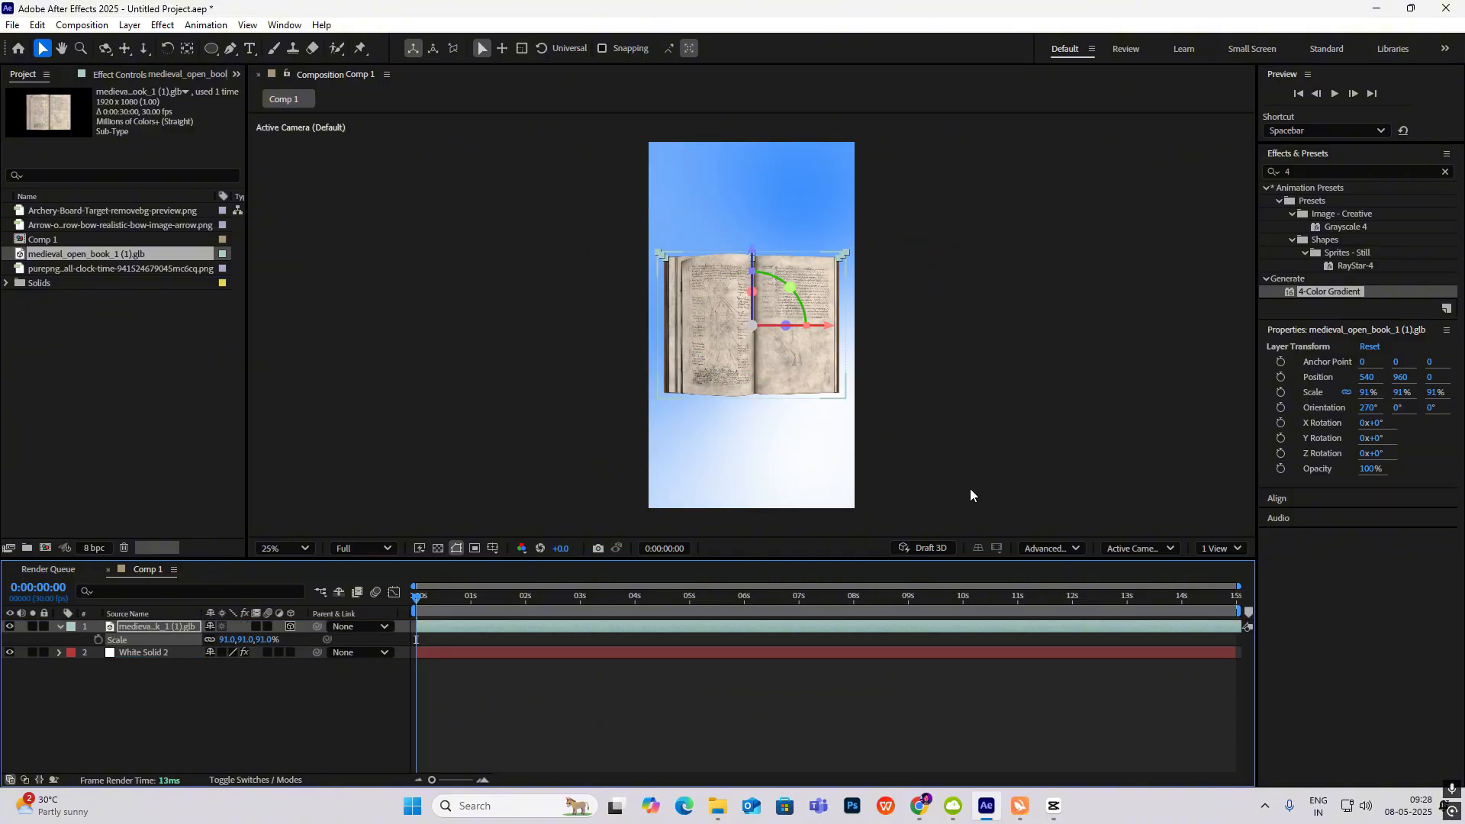
# Step: Switch to the browser and look over the Medieval Open Book 1 model page on Sketchfab
pyautogui.click(922, 806)
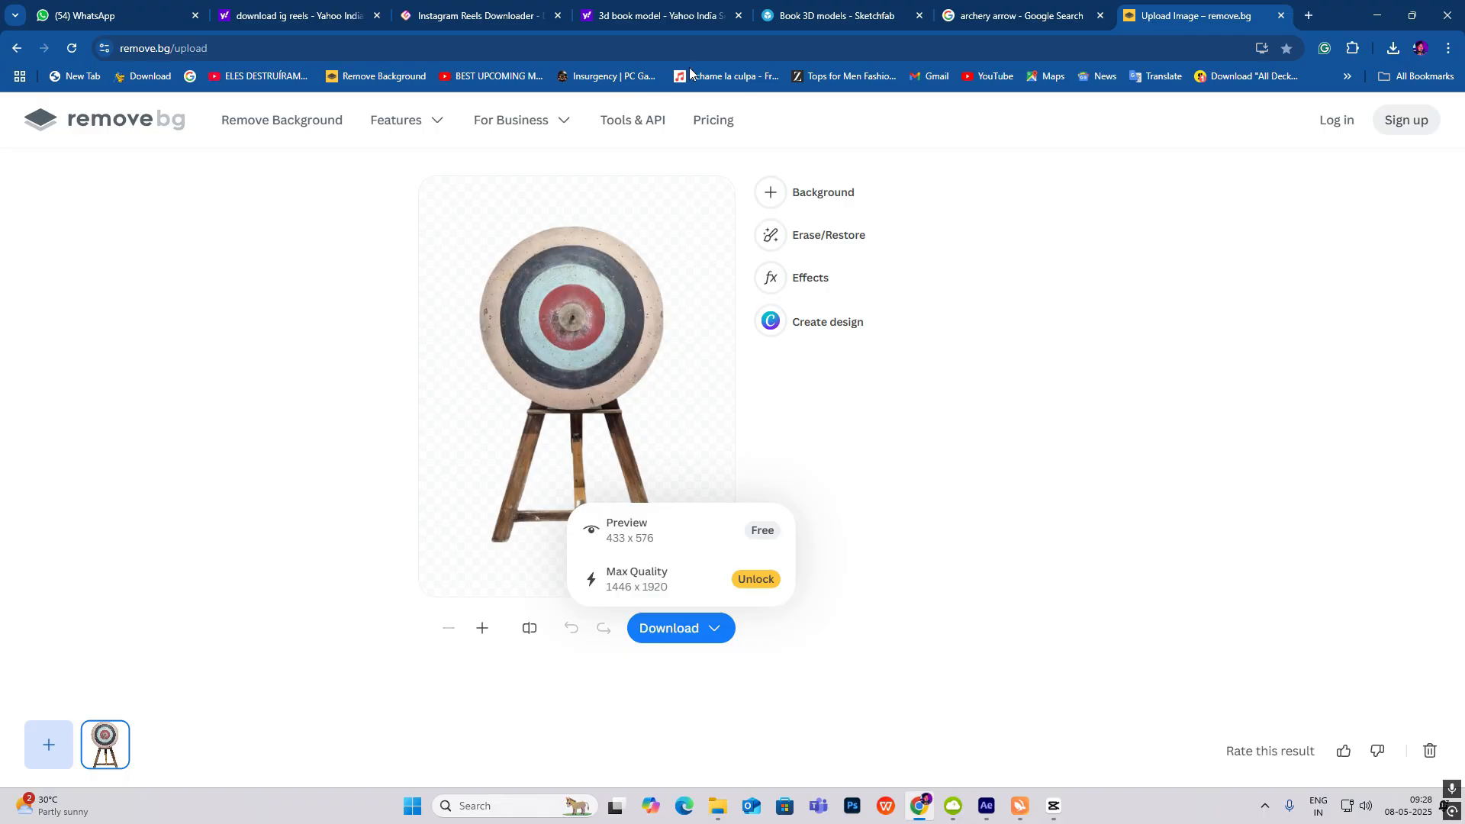
pyautogui.click(835, 24)
pyautogui.click(468, 208)
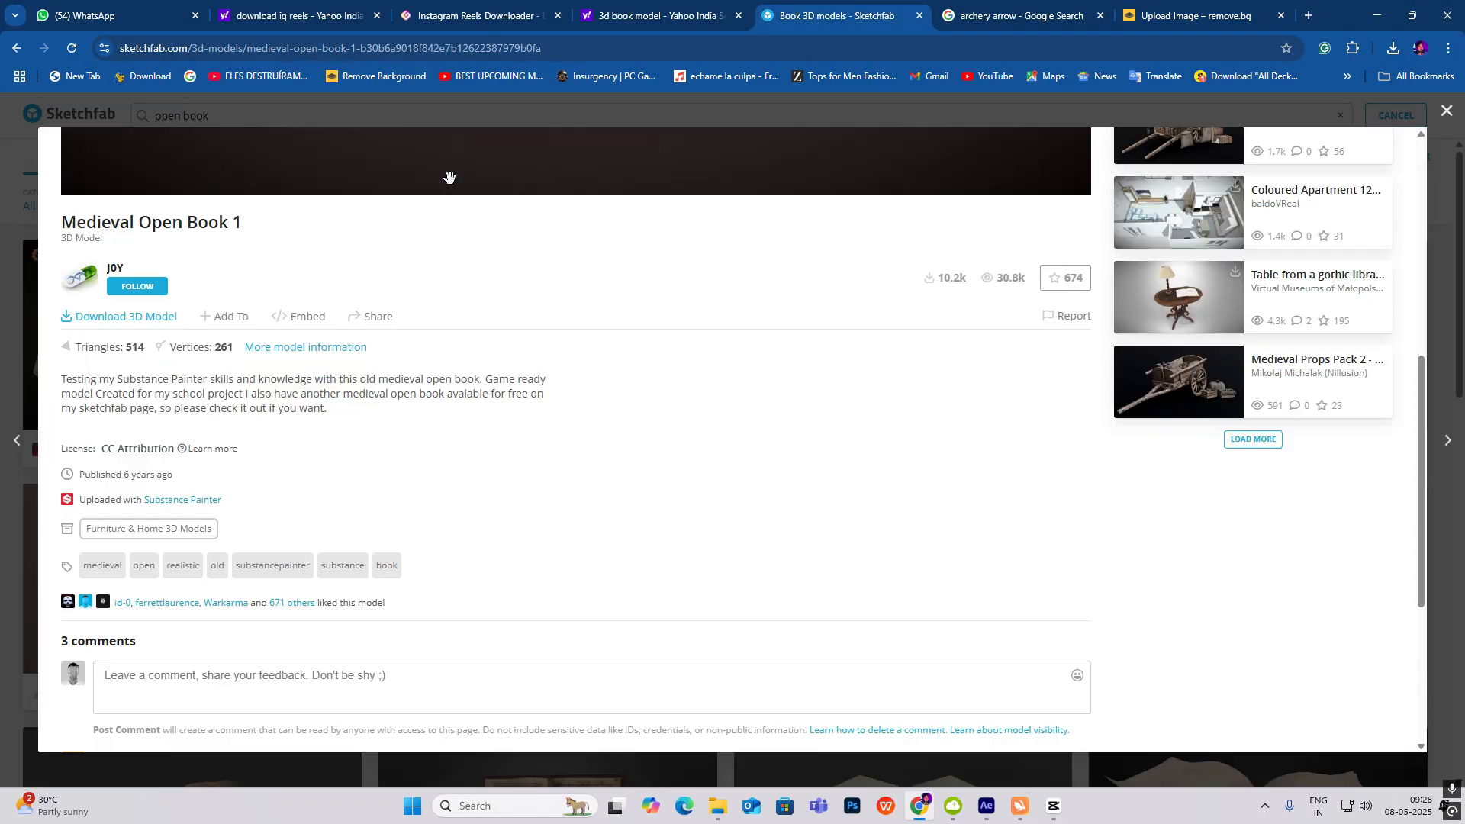
pyautogui.scroll(-4, 608, 305)
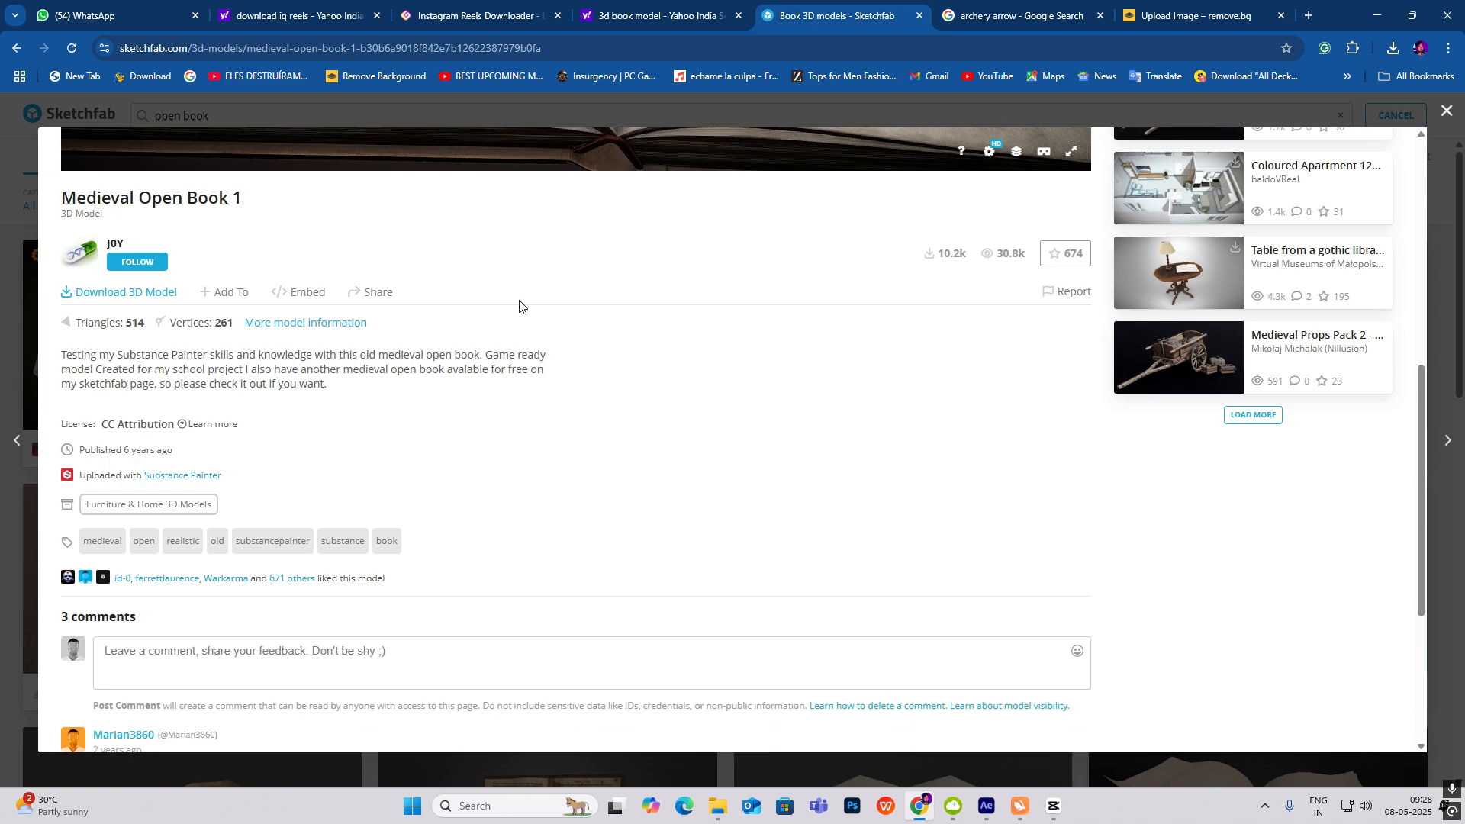
pyautogui.scroll(10, 638, 321)
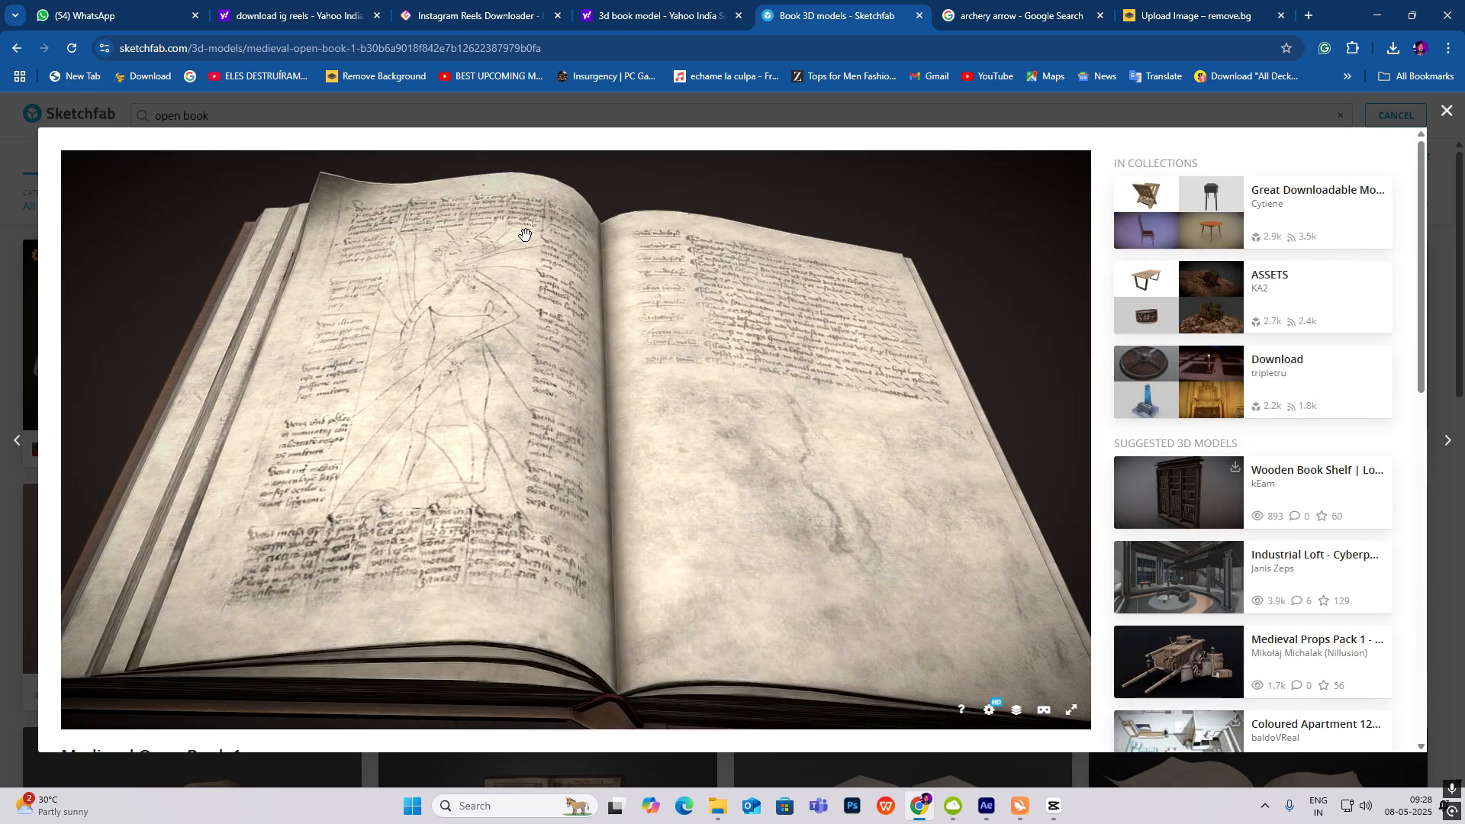
pyautogui.scroll(-2, 641, 241)
pyautogui.scroll(-1, 973, 458)
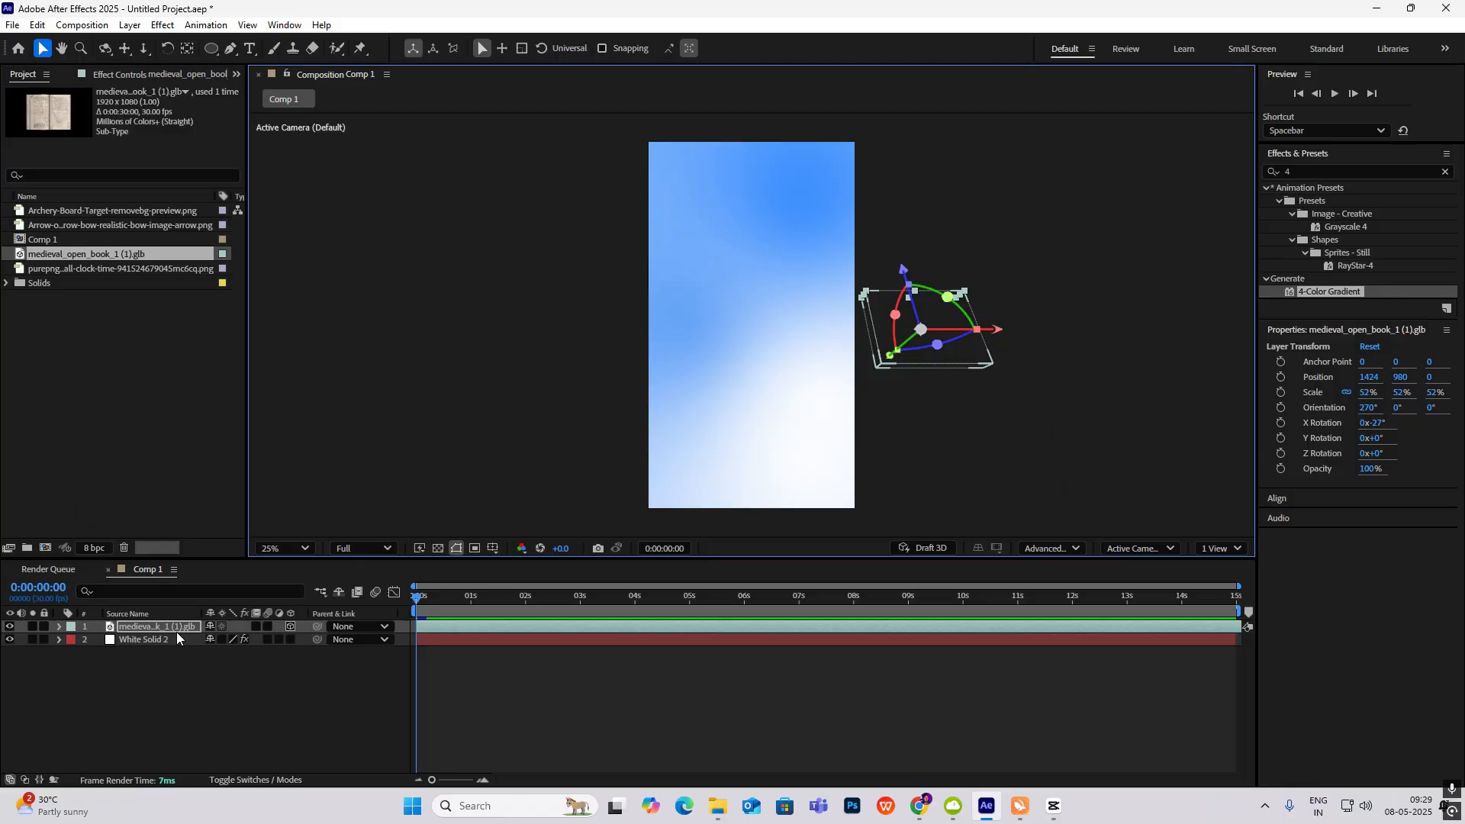
# Step: Keyframe the book's position at 1424, 980 at 0 seconds and at about 588, 996 at 1 second
pyautogui.press('p')
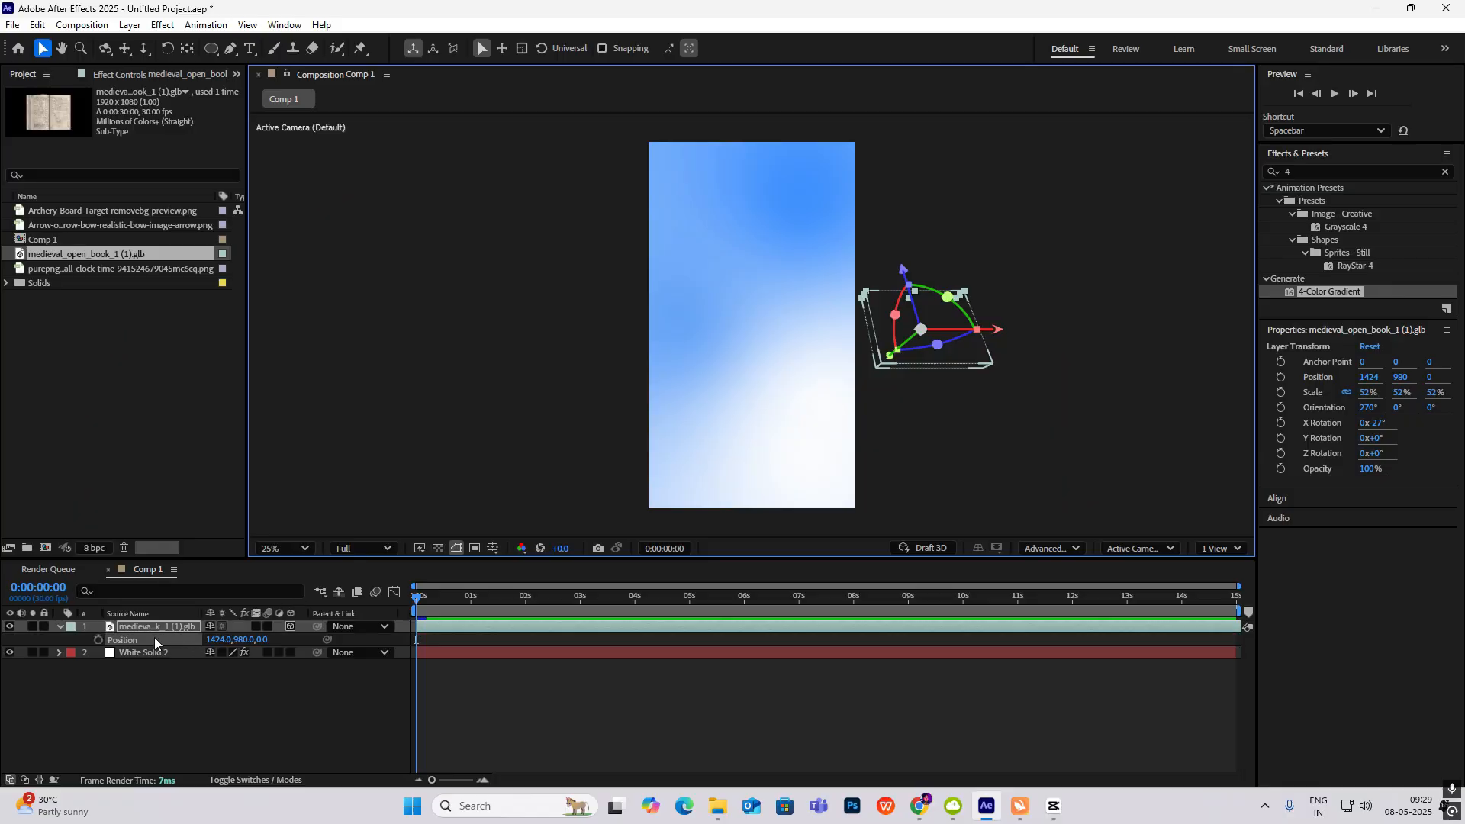
pyautogui.click(99, 640)
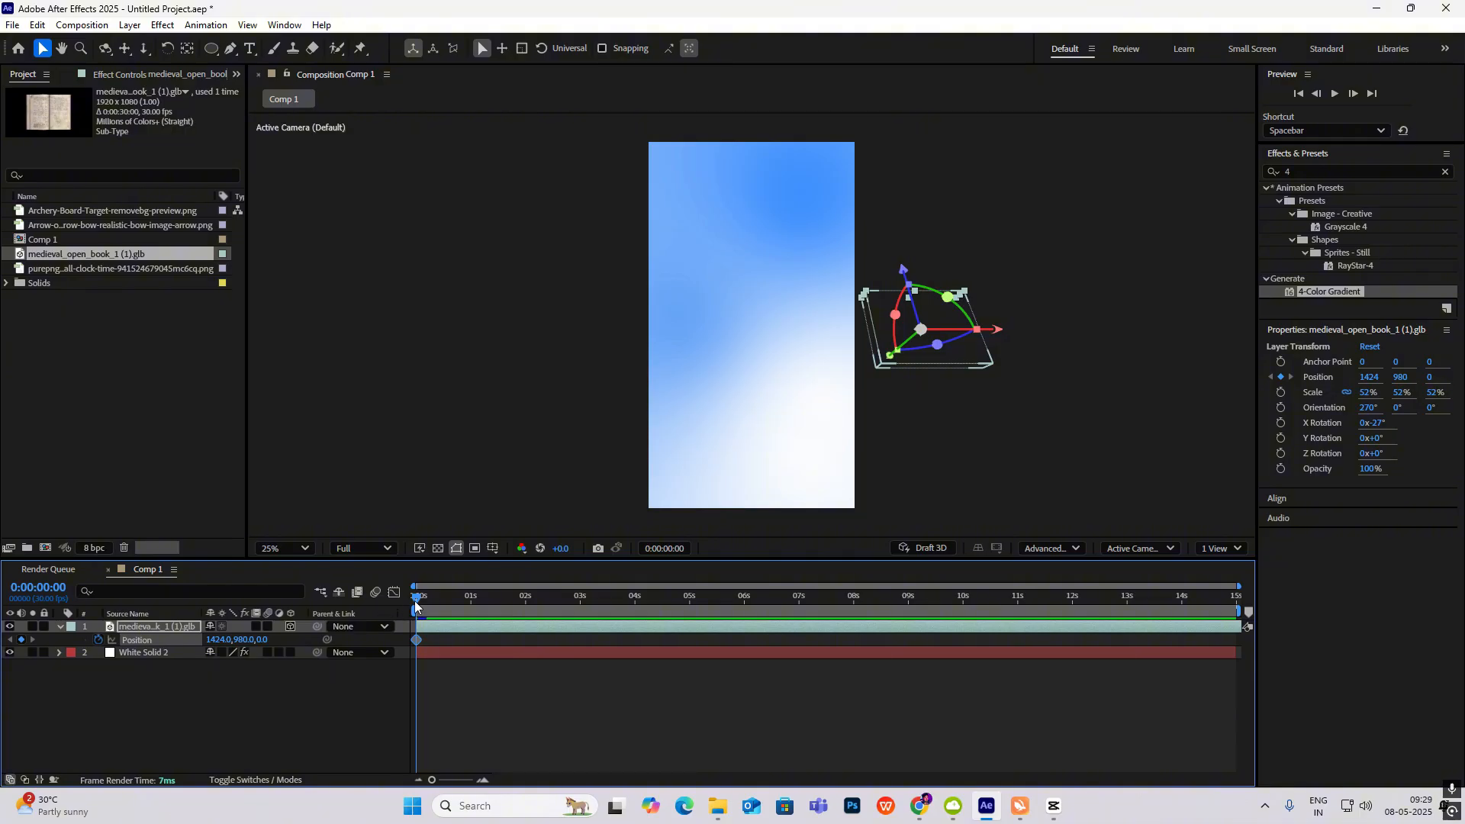
pyautogui.moveTo(416, 605); pyautogui.dragTo(470, 608)
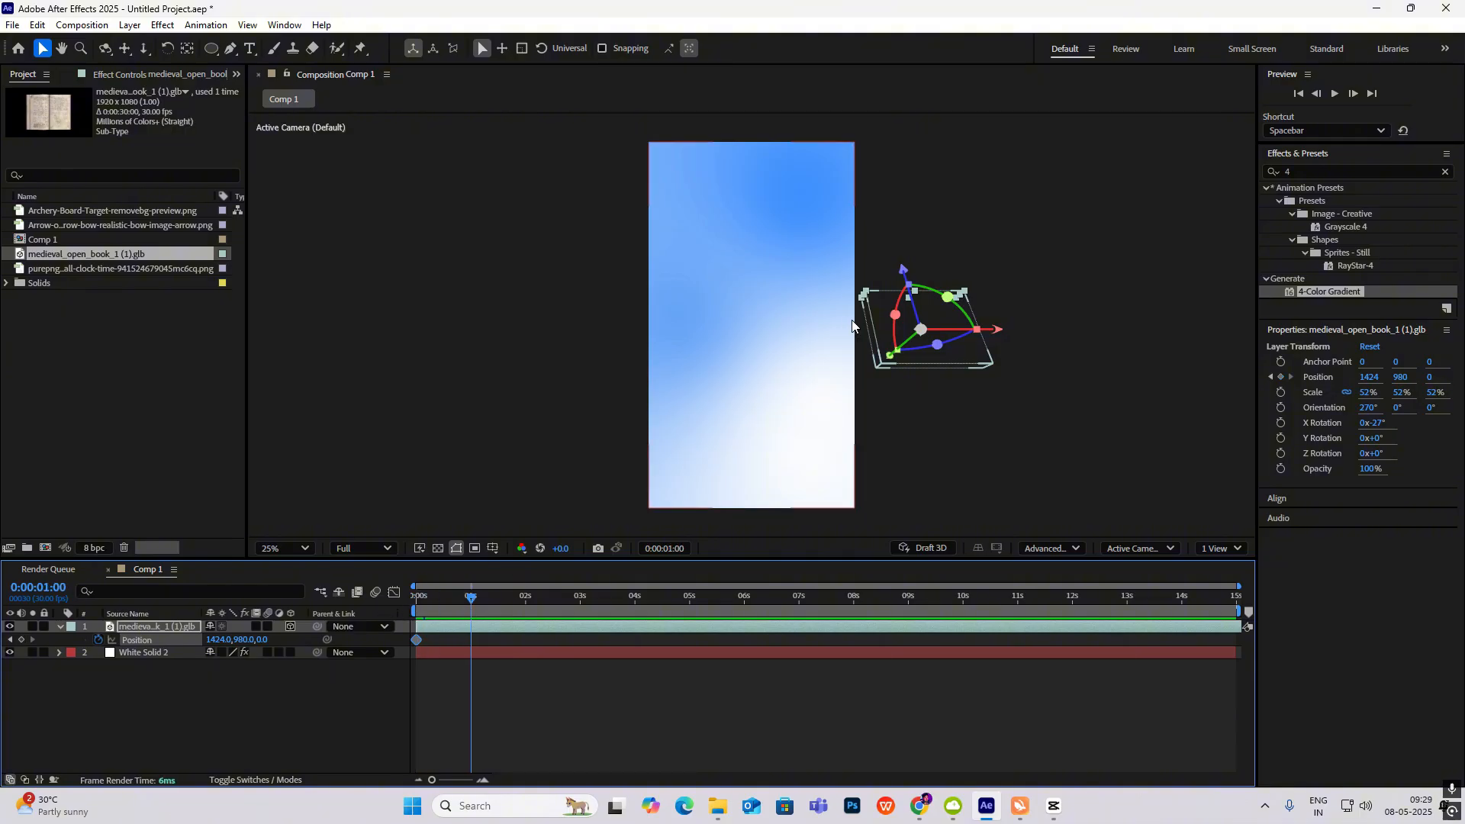
pyautogui.moveTo(922, 329); pyautogui.dragTo(761, 332)
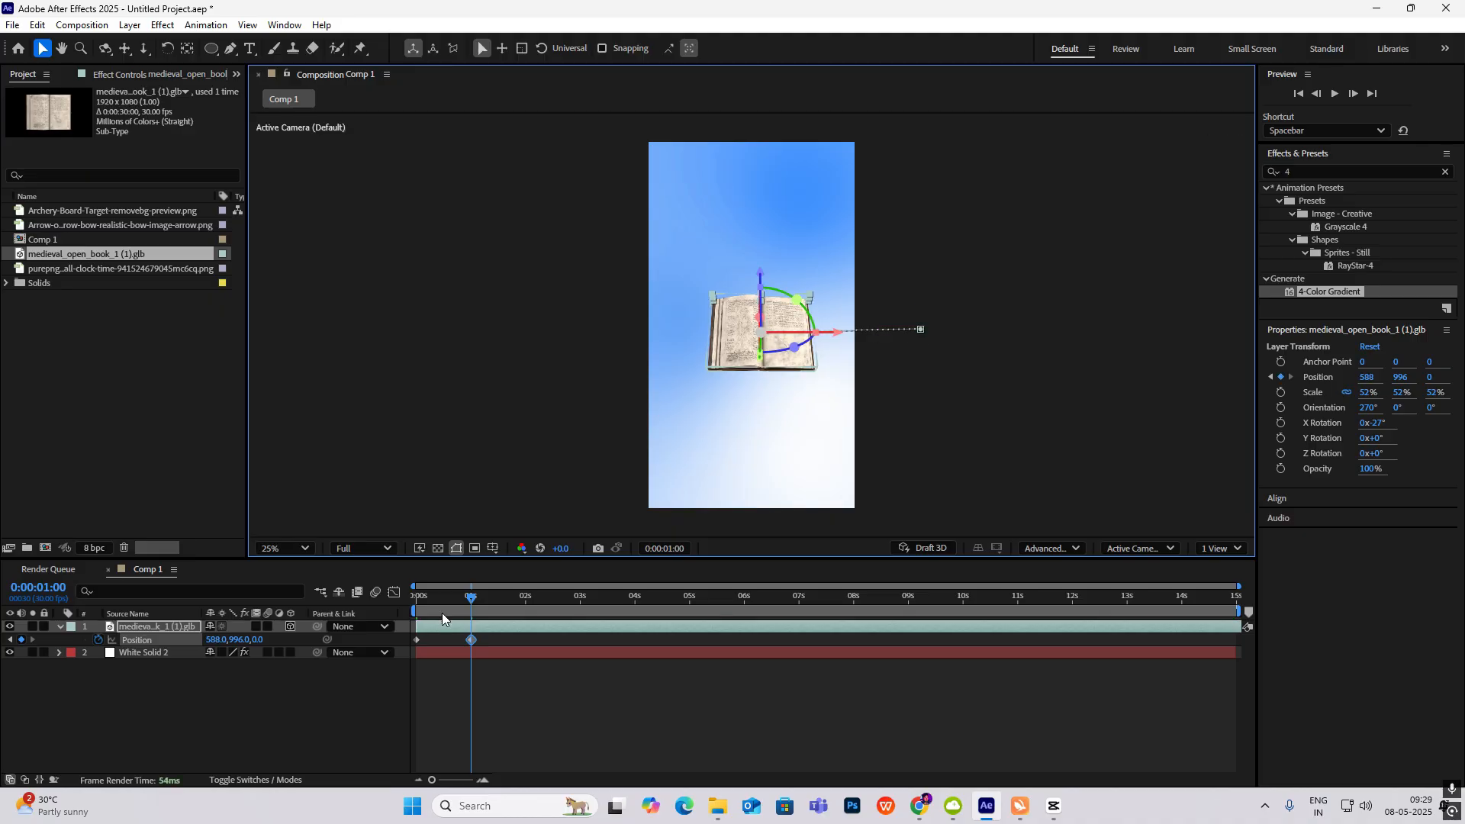
# Step: Easy-ease the book's two position keyframes, lengthen the second keyframe's incoming influence in the speed graph, and preview the slide-in
pyautogui.moveTo(452, 598); pyautogui.dragTo(400, 611)
pyautogui.moveTo(501, 638); pyautogui.dragTo(394, 648)
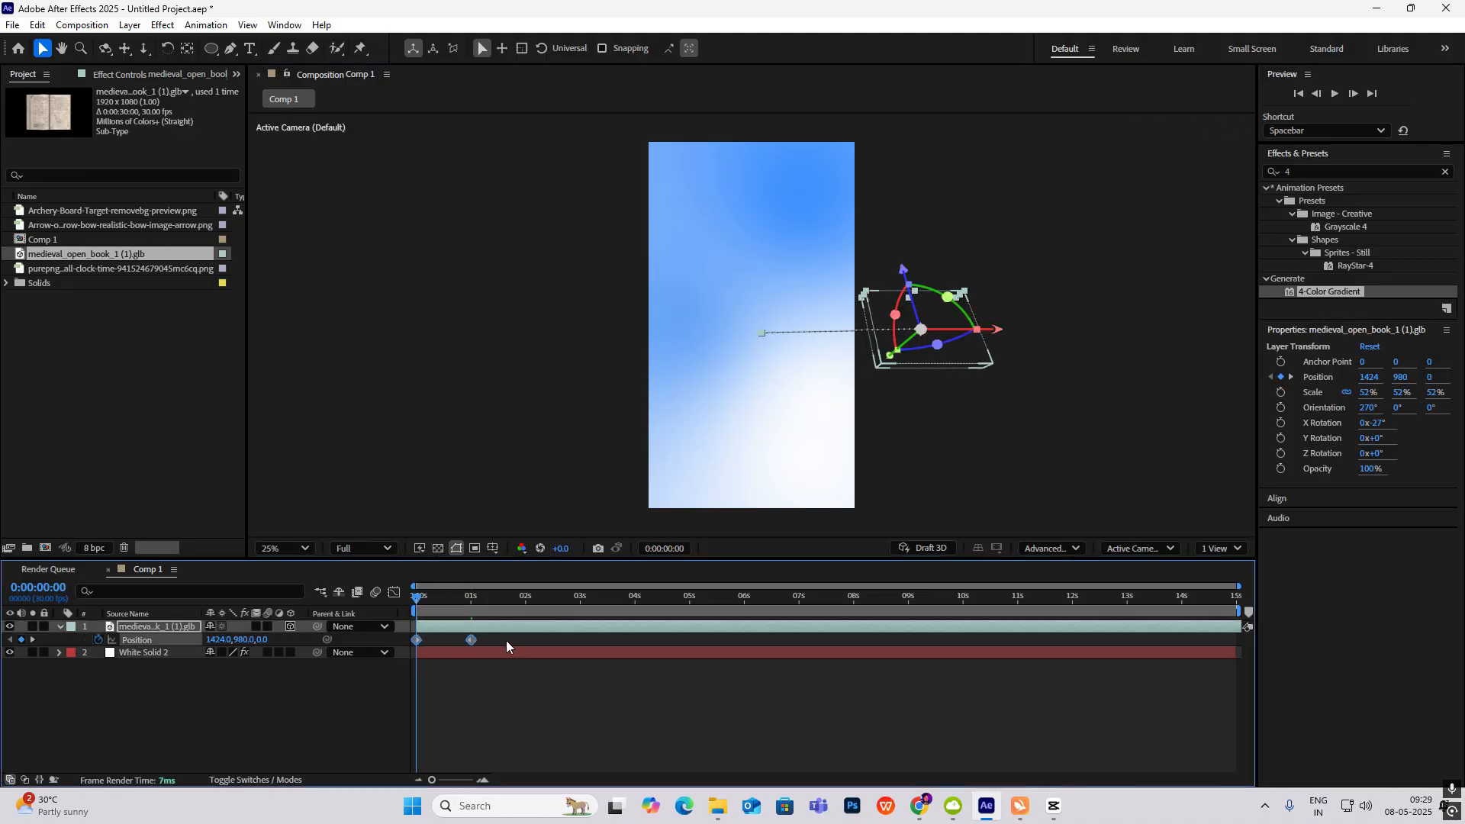
pyautogui.click(394, 593)
pyautogui.click(467, 727)
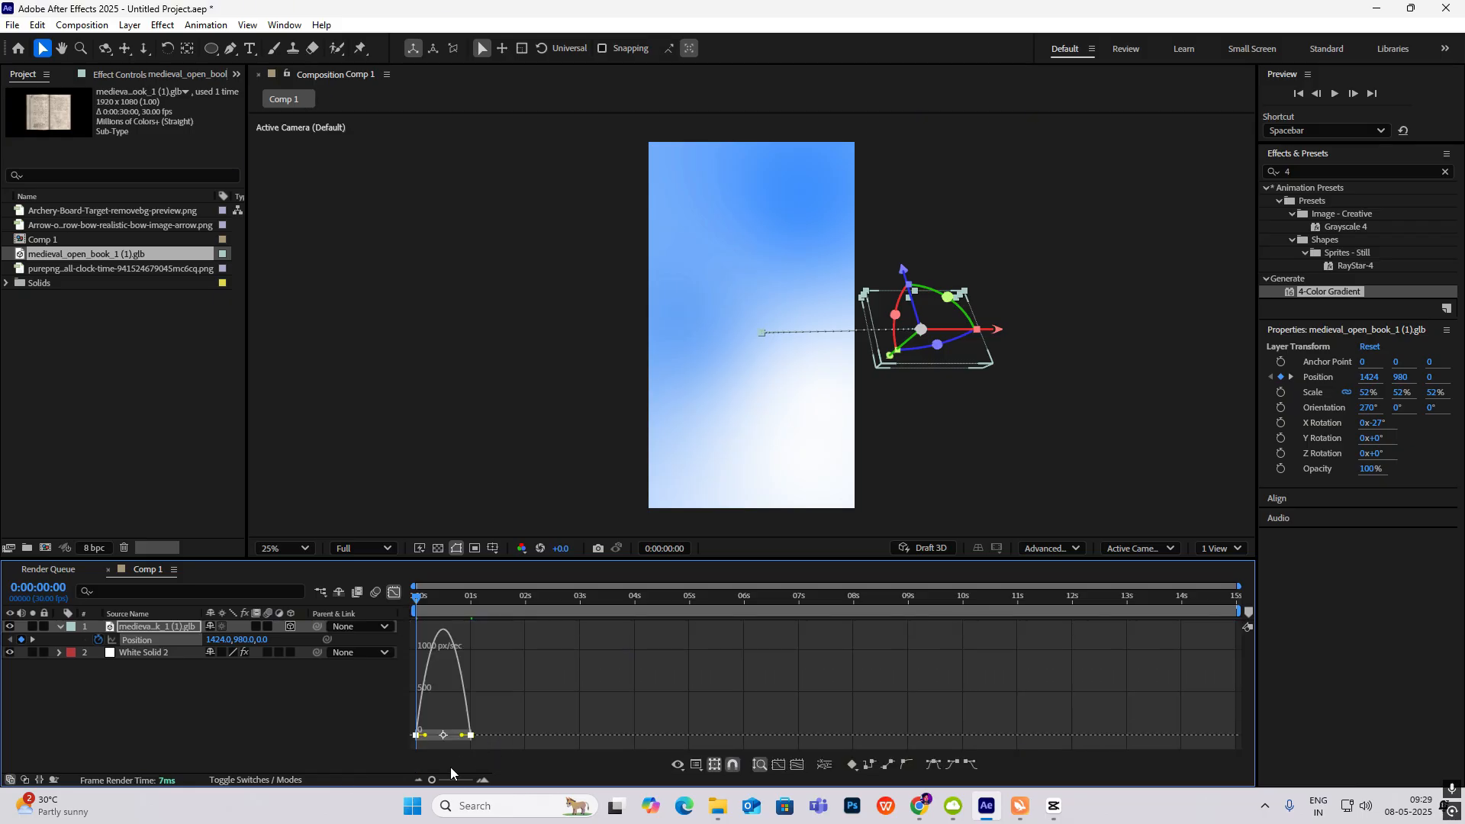
pyautogui.moveTo(433, 780); pyautogui.dragTo(449, 781)
pyautogui.moveTo(486, 736); pyautogui.dragTo(466, 736)
pyautogui.click(394, 593)
pyautogui.press('space')
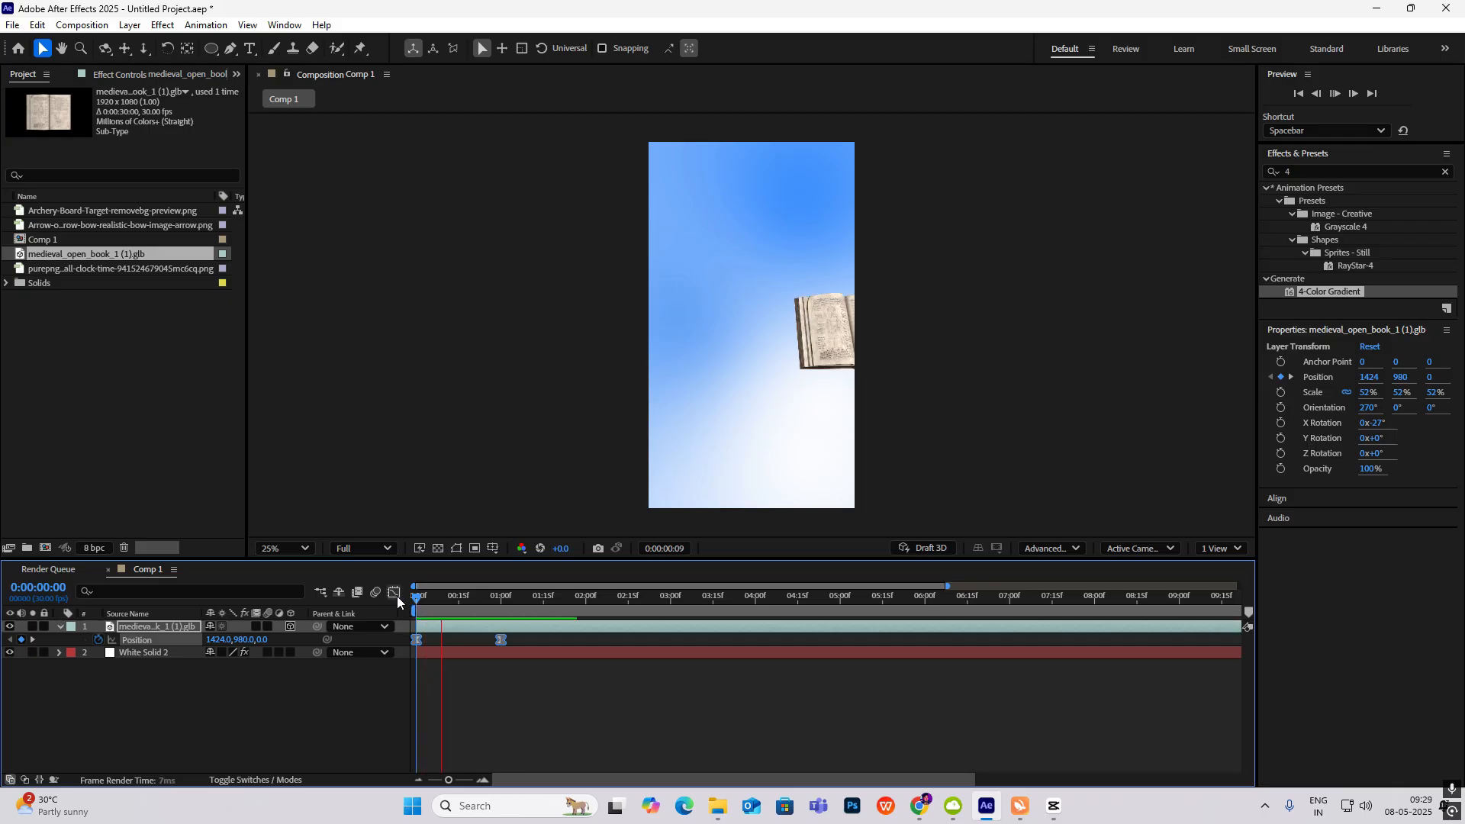
pyautogui.press('space')
# Step: Switch to CapCut to check how the book settles in the reference clip, and return to After Effects
pyautogui.click(1053, 806)
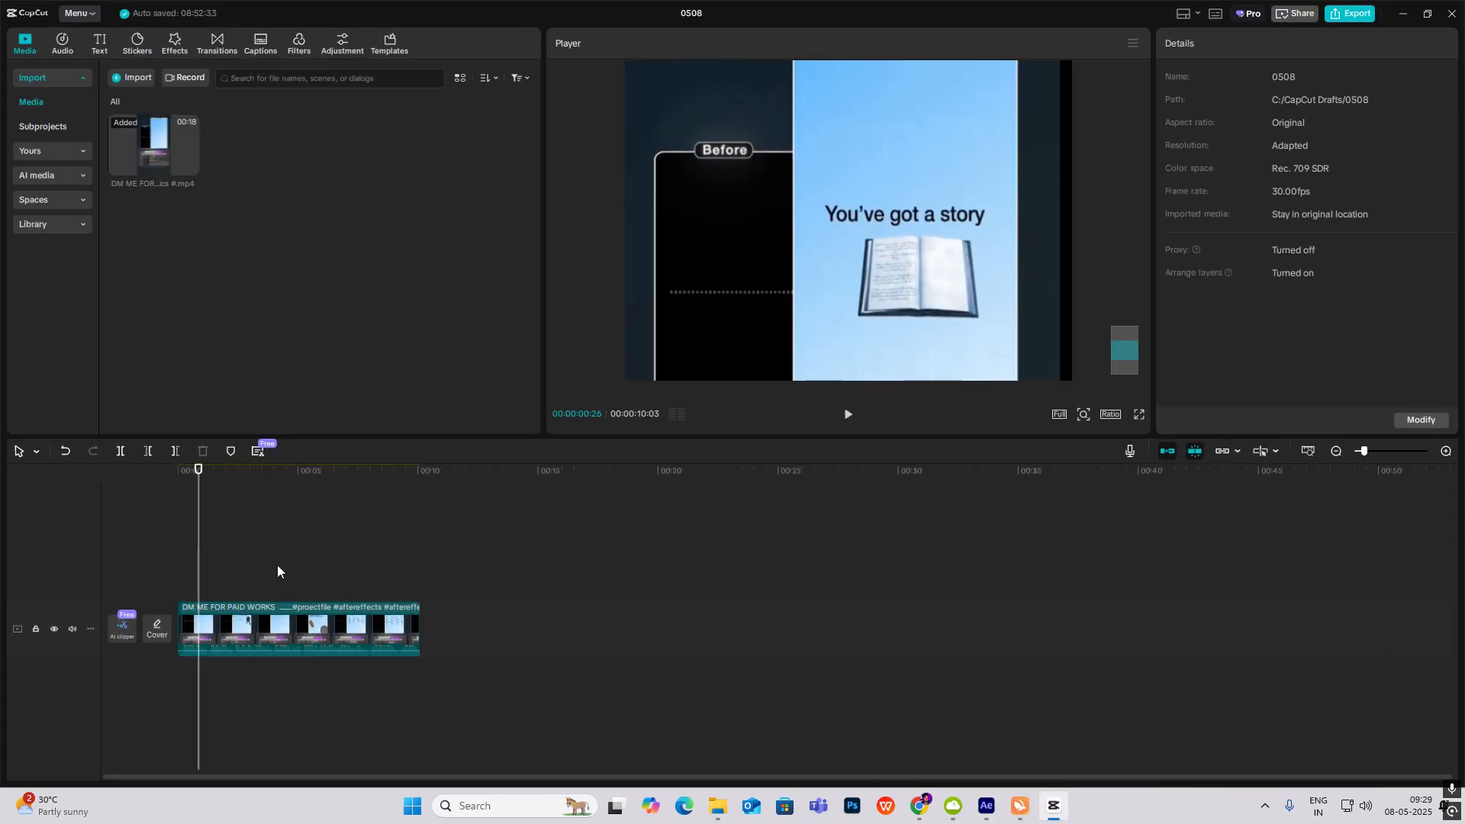
pyautogui.moveTo(198, 566)
pyautogui.mouseDown()
pyautogui.moveTo(184, 566)
pyautogui.moveTo(198, 569)
pyautogui.mouseUp()
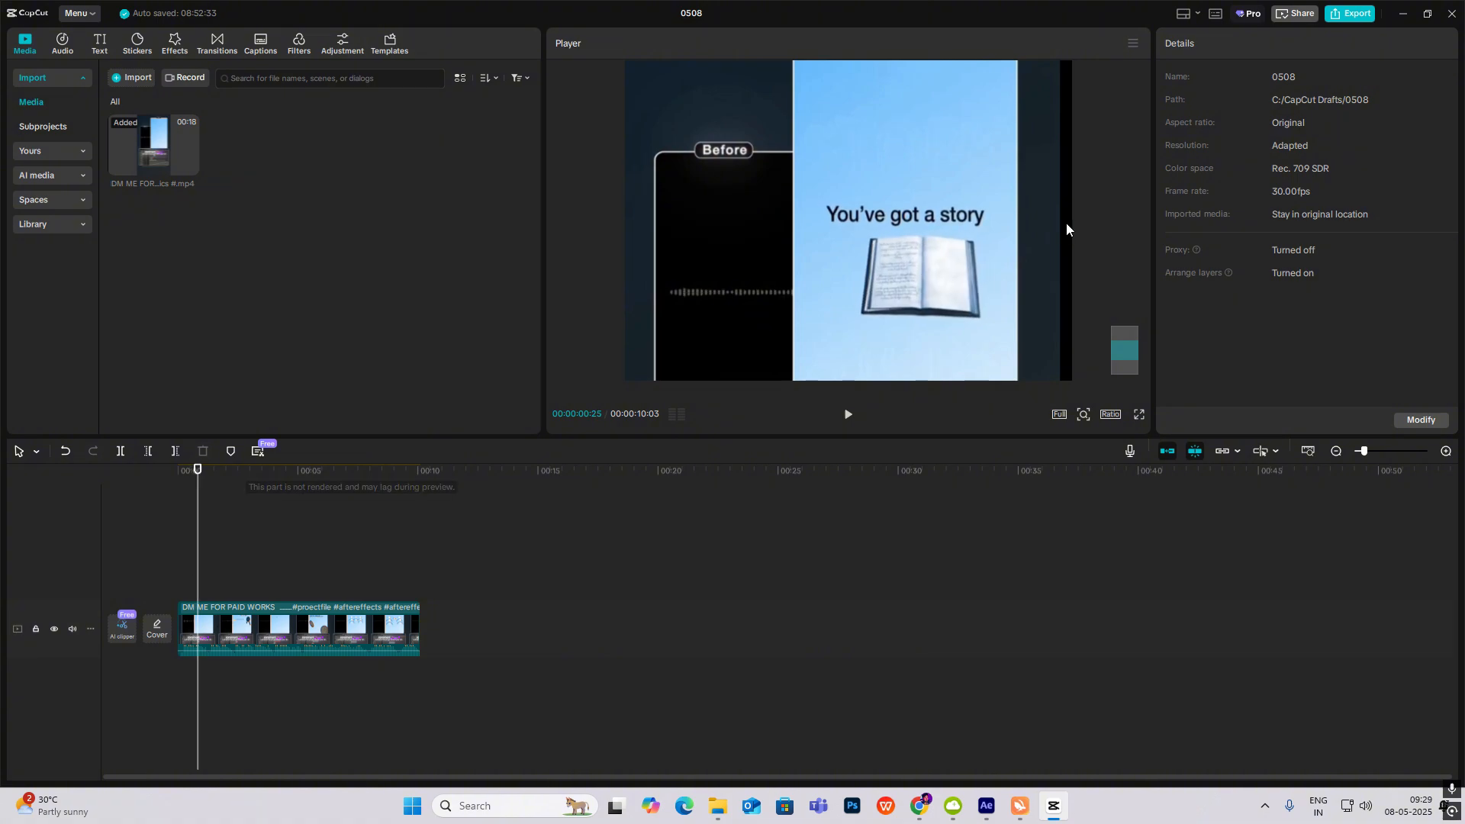
pyautogui.click(1044, 810)
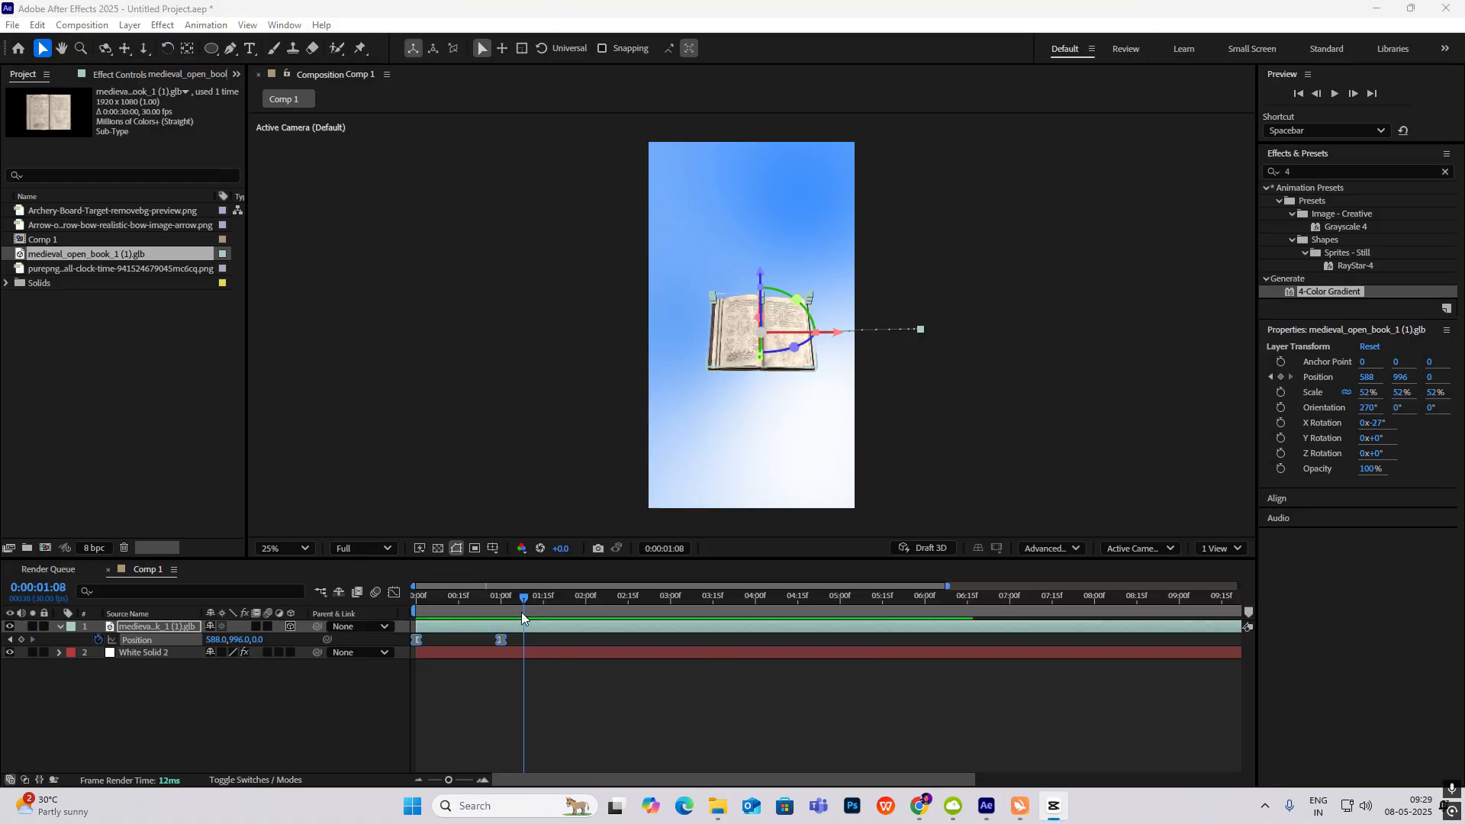
# Step: Reveal the book layer's rotation properties and keyframe its Y Rotation at -20° at 0 seconds
pyautogui.moveTo(497, 605); pyautogui.dragTo(405, 607)
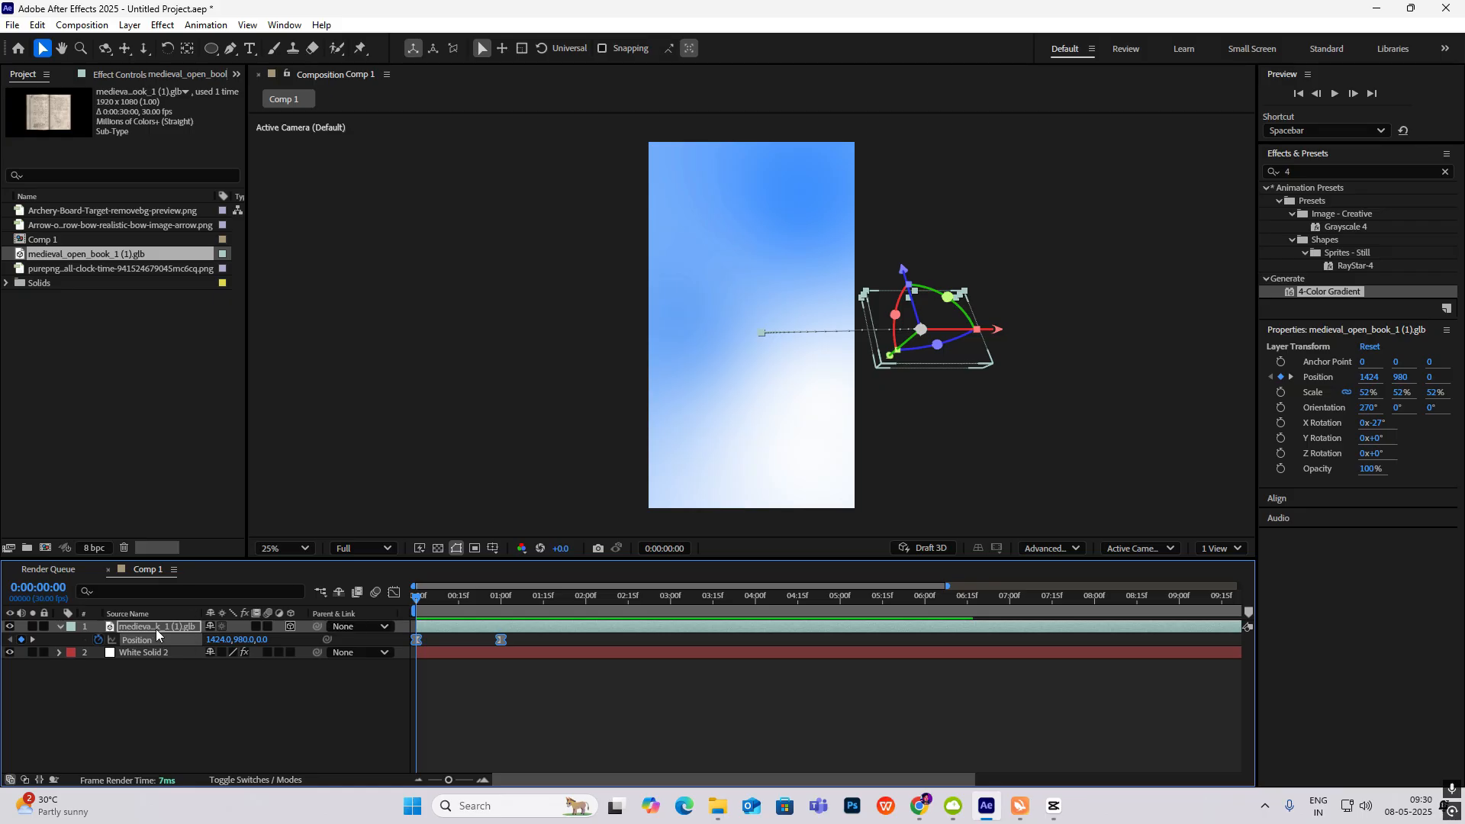
pyautogui.hotkey('shift', 'r')
pyautogui.moveTo(226, 666)
pyautogui.mouseDown()
pyautogui.moveTo(243, 679)
pyautogui.moveTo(211, 679)
pyautogui.mouseUp()
pyautogui.hotkey('ctrl', 'z')
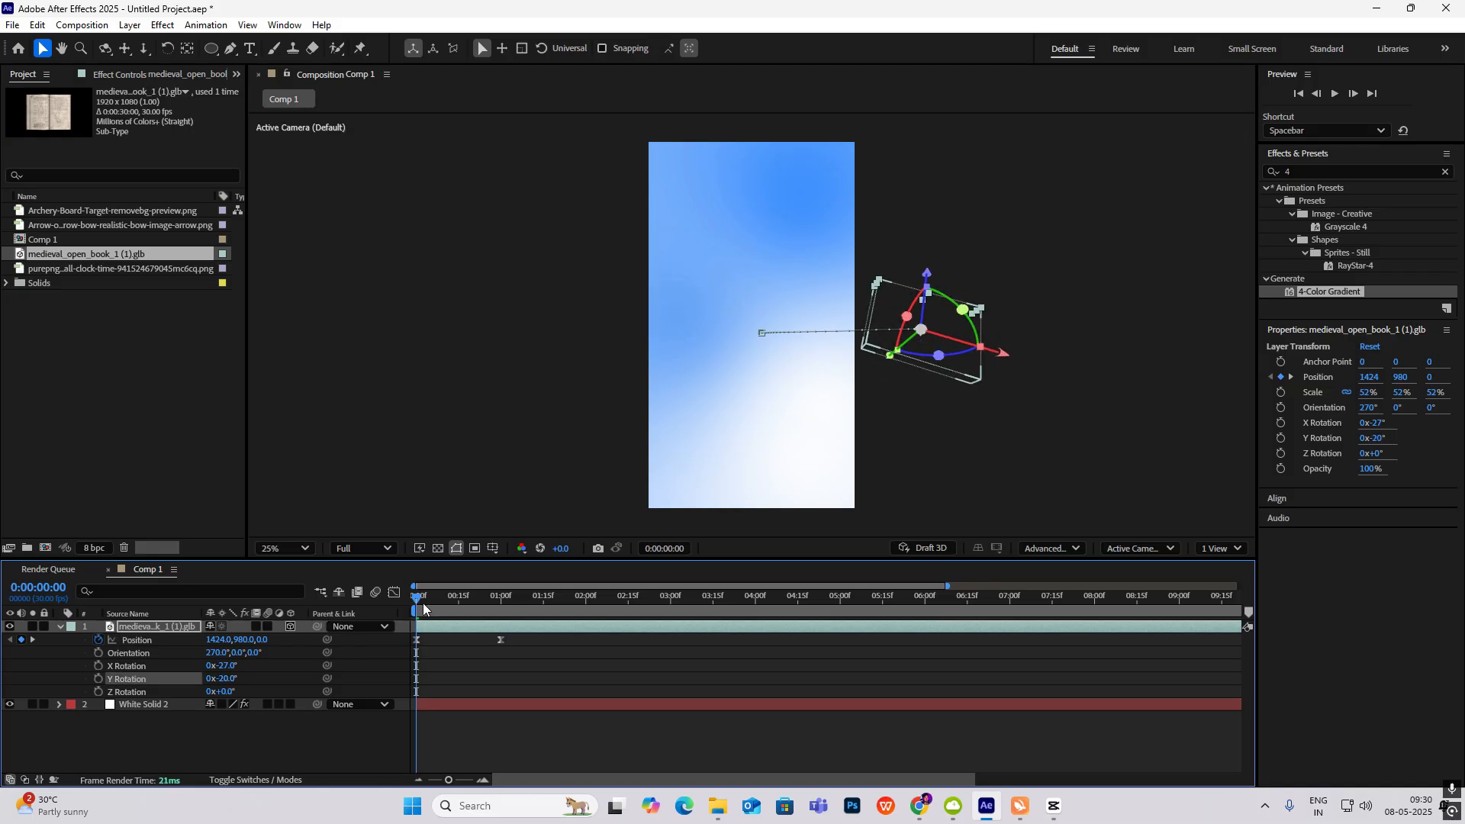
pyautogui.click(98, 678)
# Step: Keyframe the book's Y Rotation at 0° at 1 second and preview the rotation from the start
pyautogui.moveTo(418, 608); pyautogui.dragTo(501, 608)
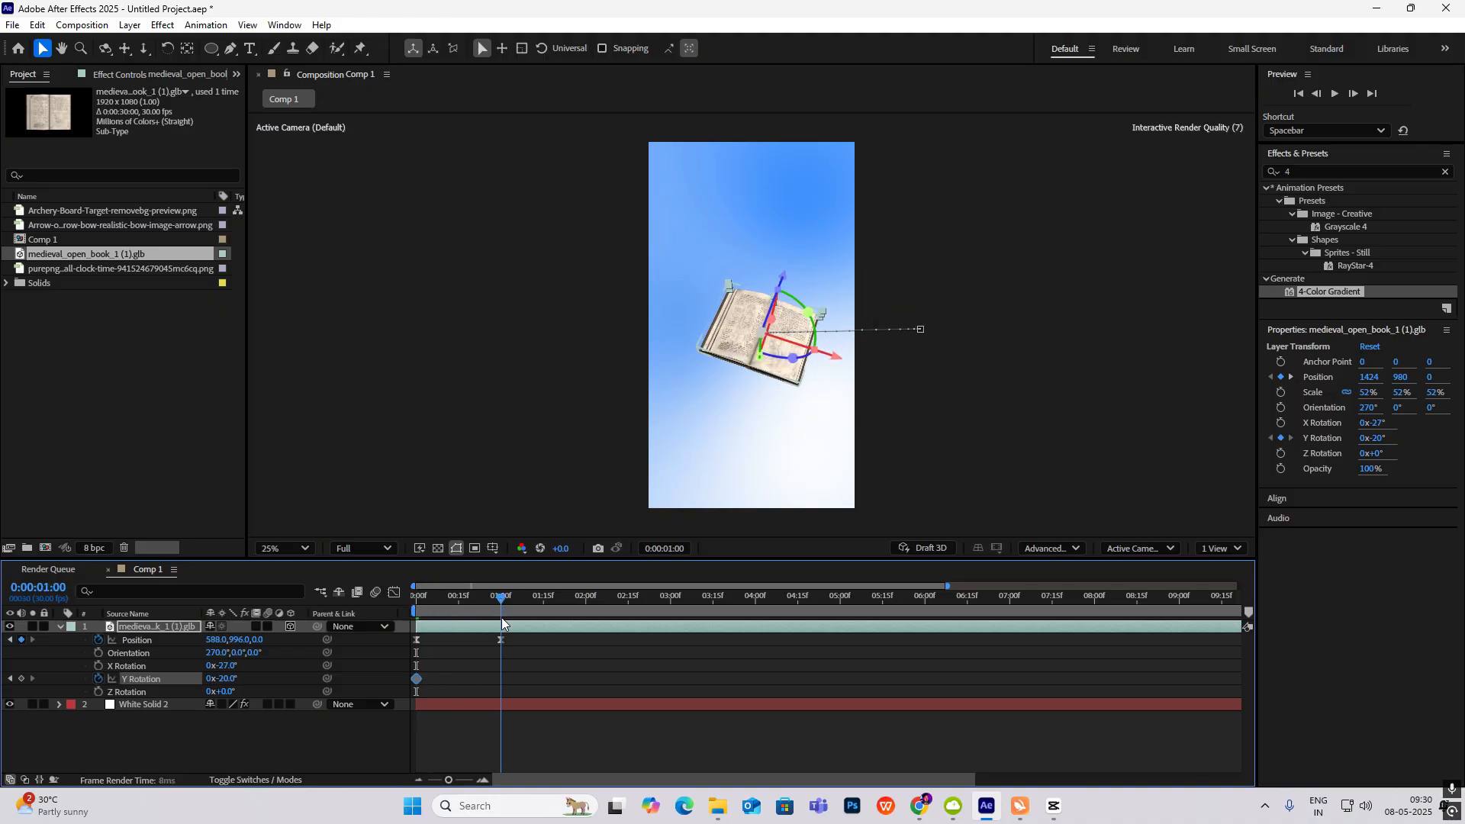
pyautogui.moveTo(229, 682); pyautogui.dragTo(250, 682)
pyautogui.click(226, 680)
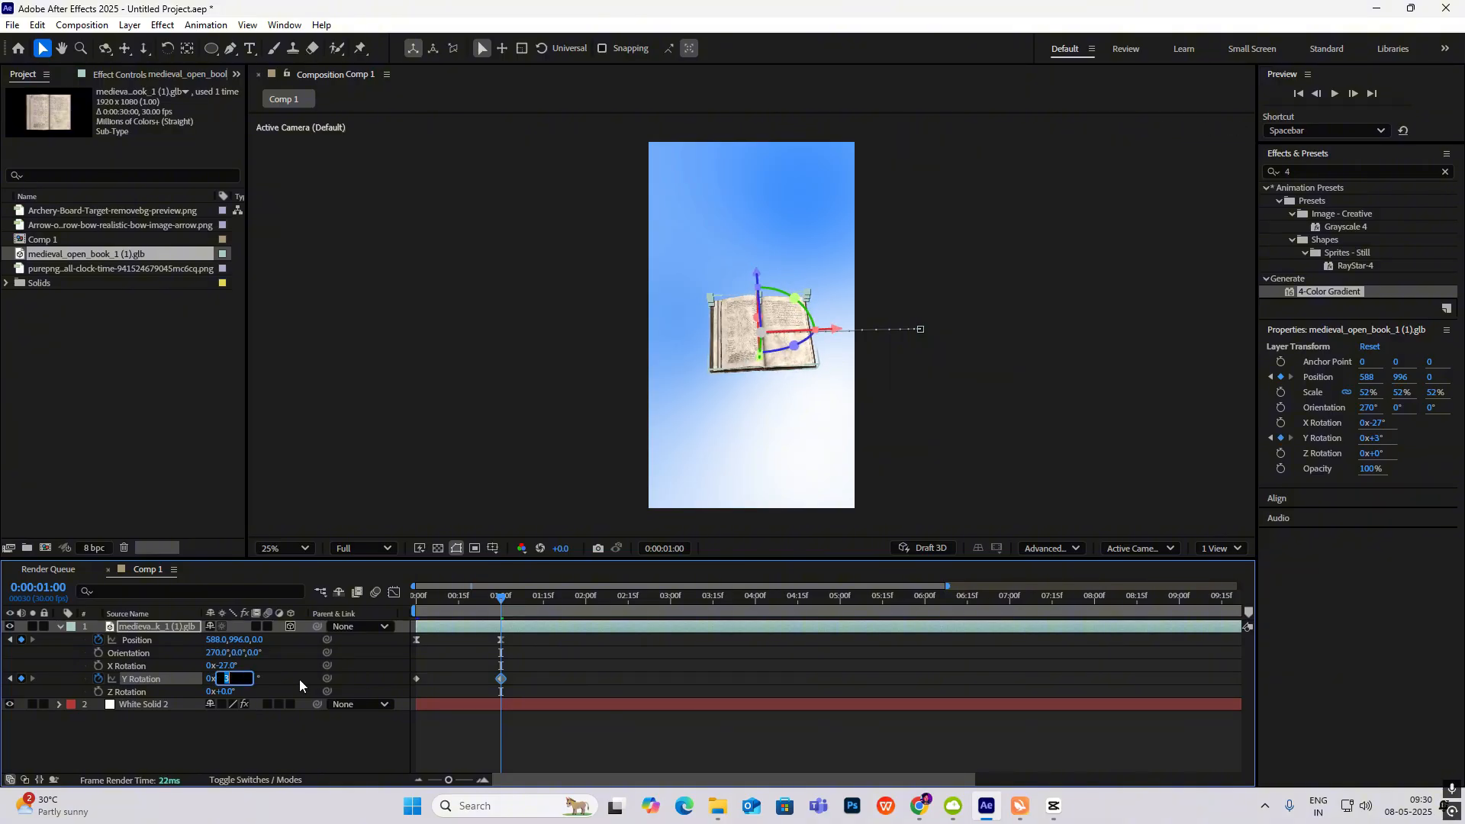
pyautogui.write('0')
pyautogui.click(328, 722)
pyautogui.moveTo(511, 590); pyautogui.dragTo(398, 607)
pyautogui.press('space')
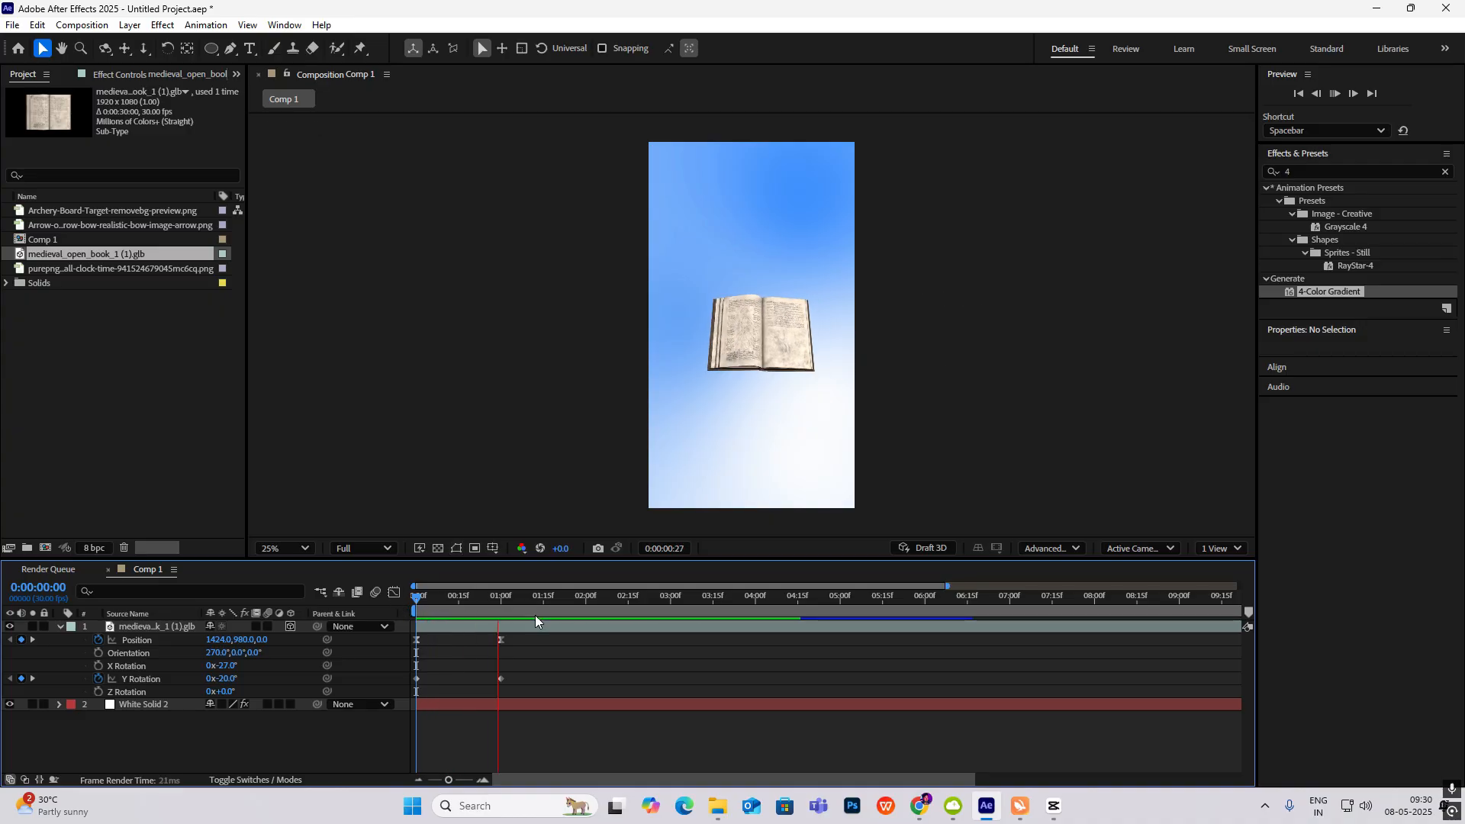
pyautogui.press('space')
# Step: Easy-ease both Y Rotation keyframes, lengthen the second one's incoming influence in the speed graph, and preview the animation
pyautogui.moveTo(542, 671); pyautogui.dragTo(384, 686)
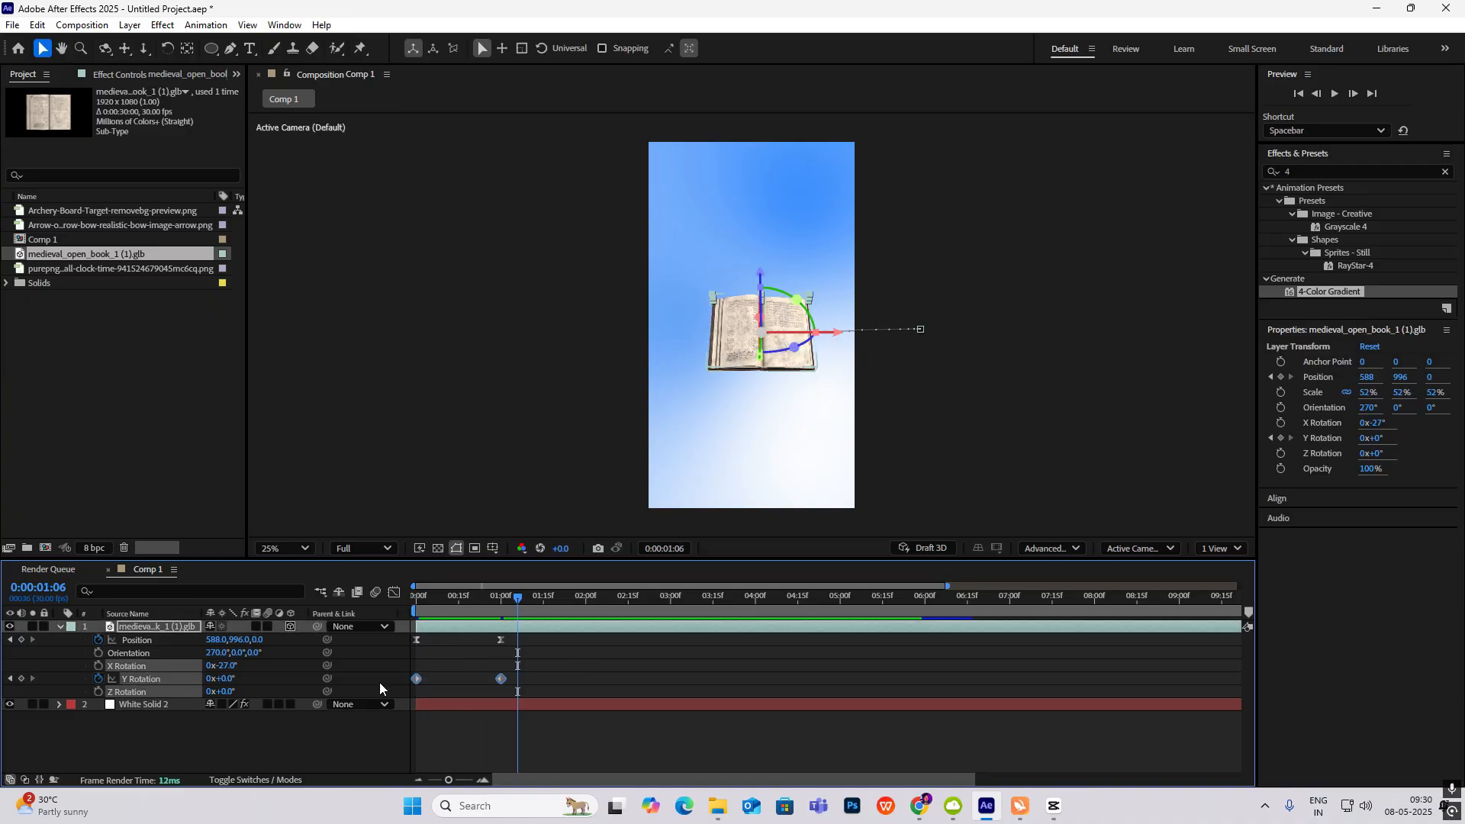
pyautogui.click(394, 592)
pyautogui.moveTo(486, 738); pyautogui.dragTo(431, 736)
pyautogui.click(393, 593)
pyautogui.moveTo(519, 603); pyautogui.dragTo(416, 603)
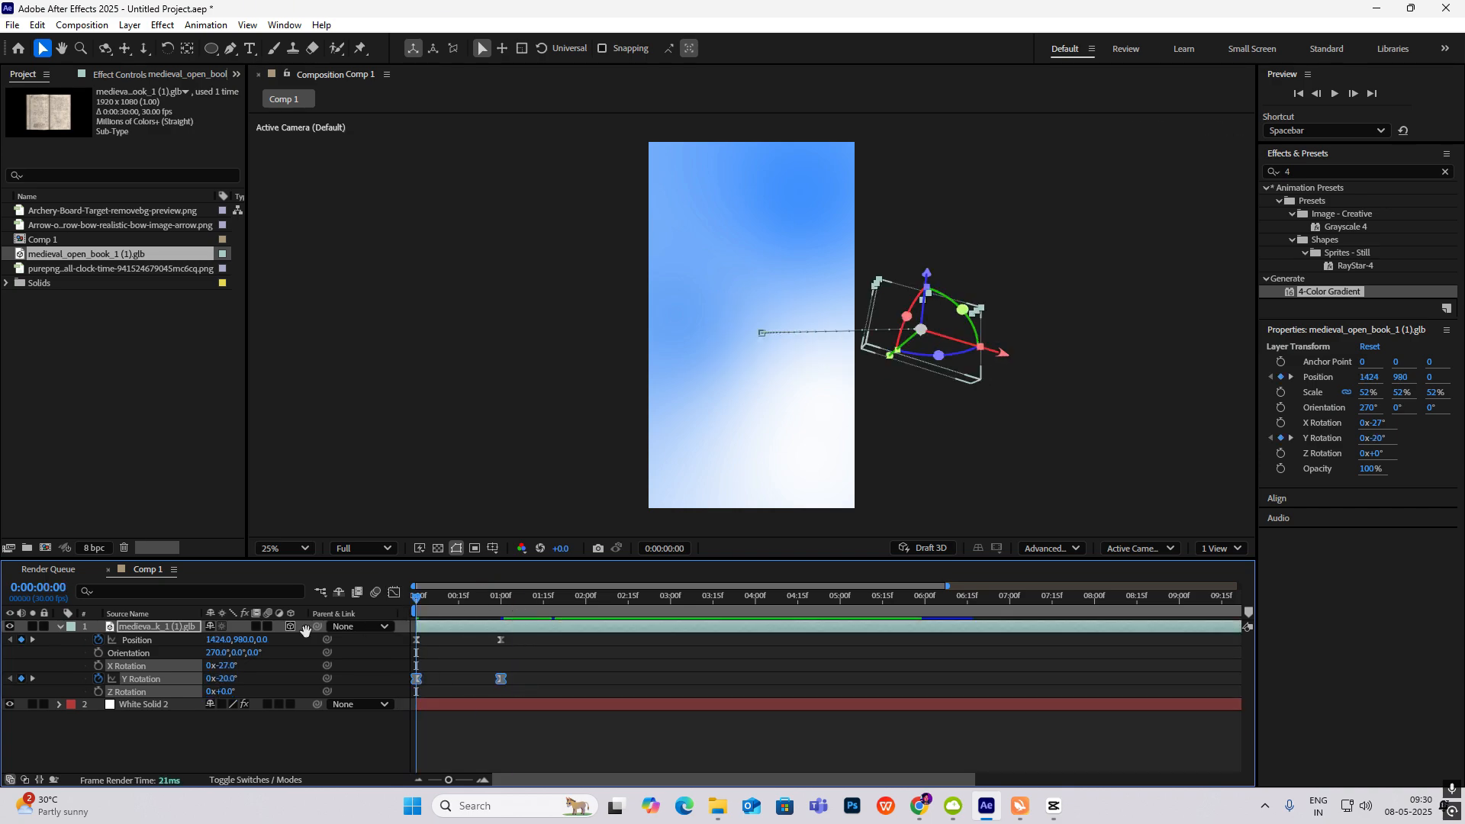
pyautogui.press('space')
pyautogui.press('space')
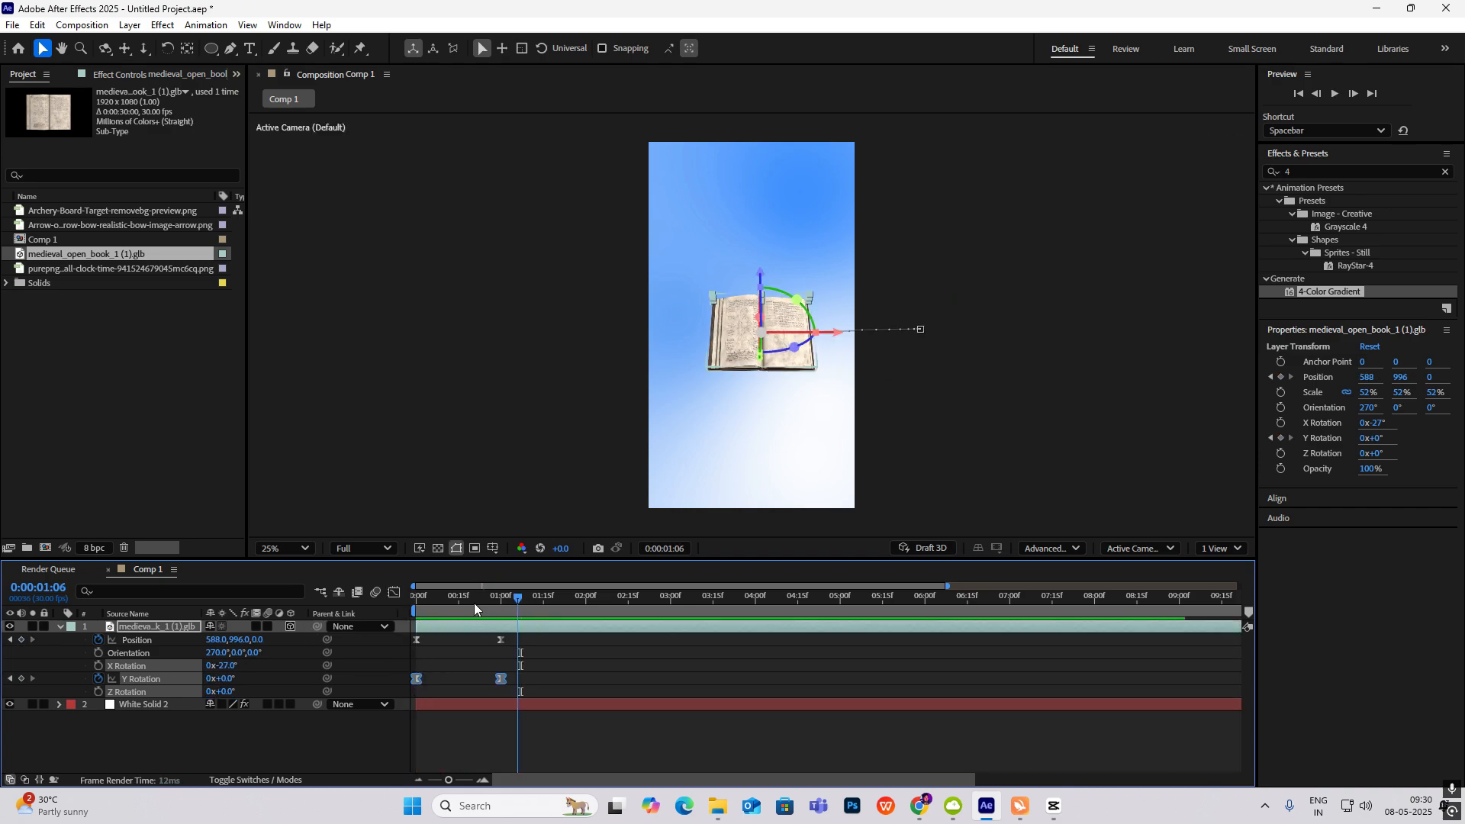
# Step: Try a Y Rotation of -36° on the book at 0 seconds and preview the steeper tilt
pyautogui.moveTo(228, 679); pyautogui.dragTo(216, 678)
pyautogui.press('space')
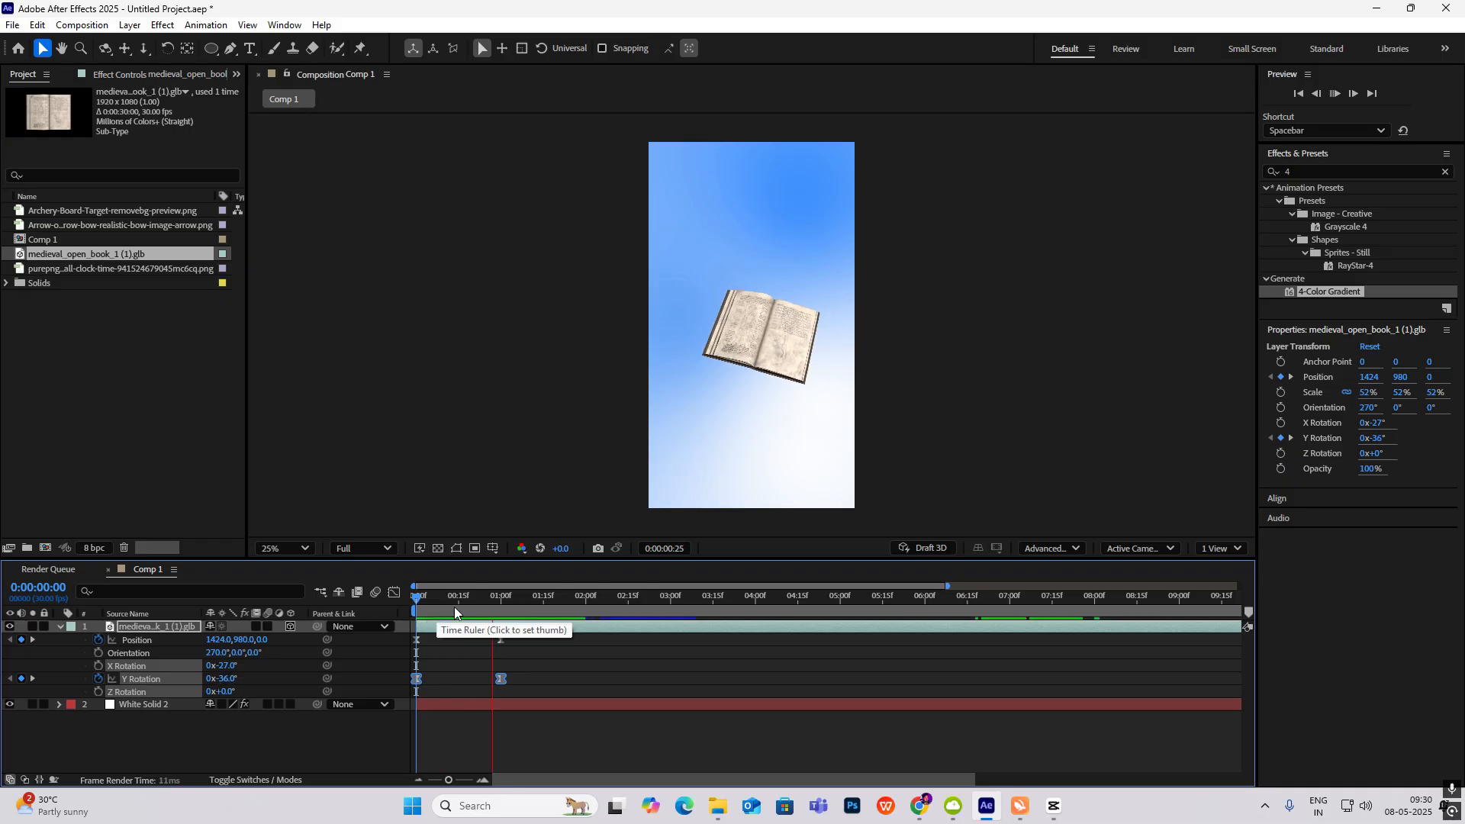
pyautogui.click(532, 604)
pyautogui.click(416, 599)
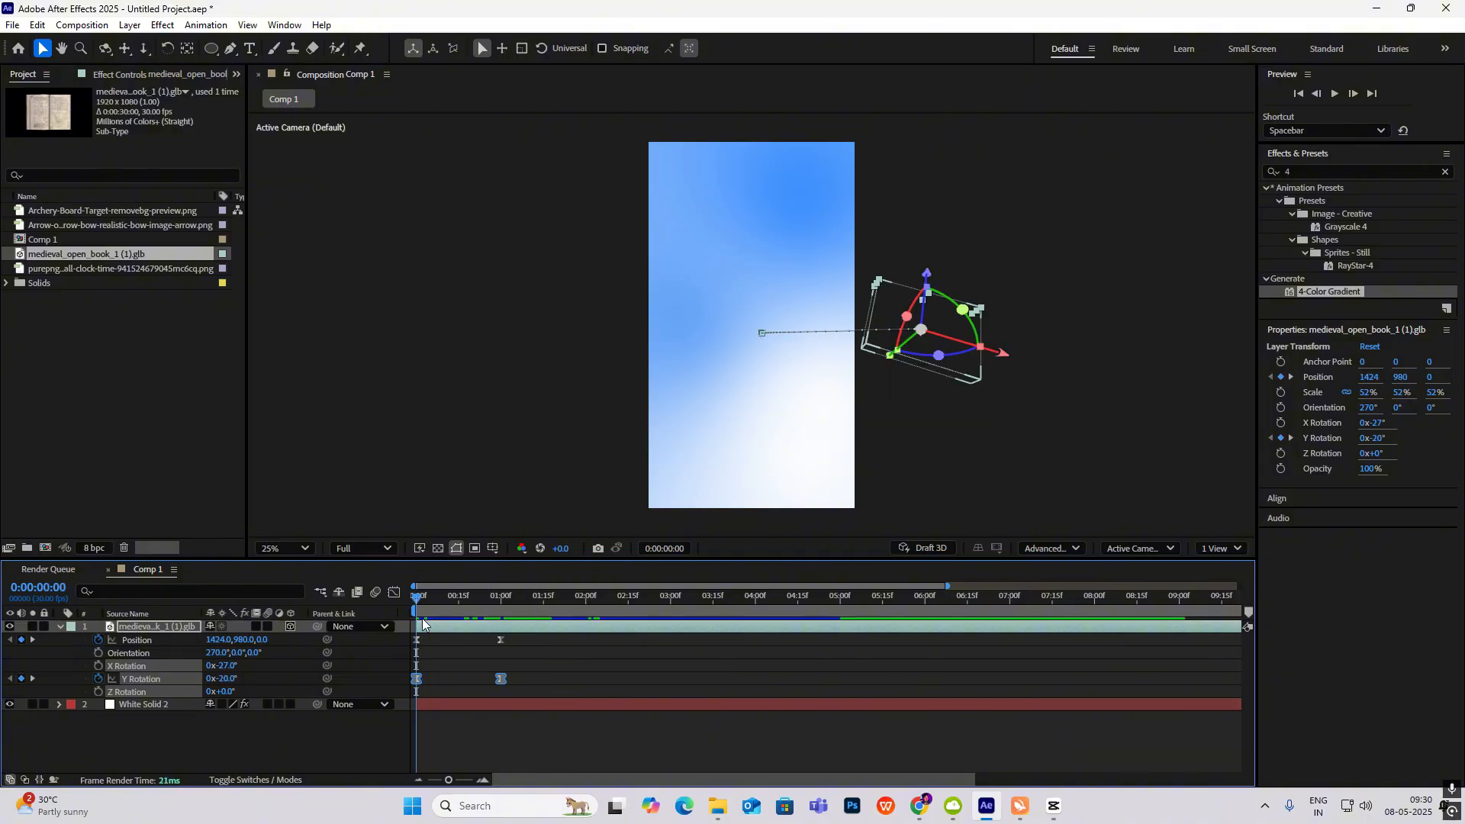
pyautogui.click(438, 667)
pyautogui.moveTo(438, 666); pyautogui.dragTo(410, 695)
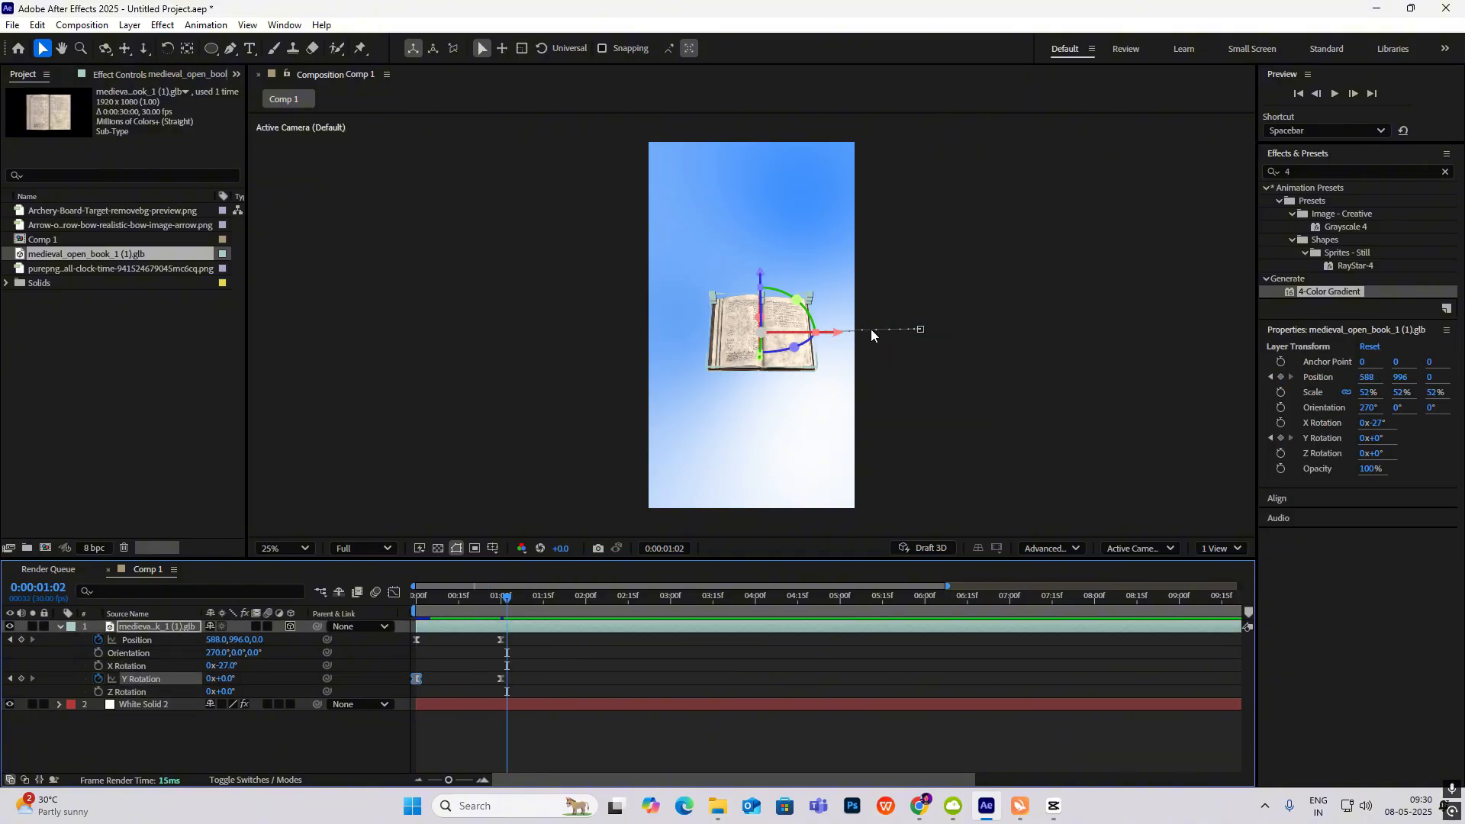
# Step: Switch to CapCut to examine the book's tilt and the title's entrance in the reference clip, and return to After Effects
pyautogui.click(1054, 807)
pyautogui.moveTo(202, 562); pyautogui.dragTo(183, 562)
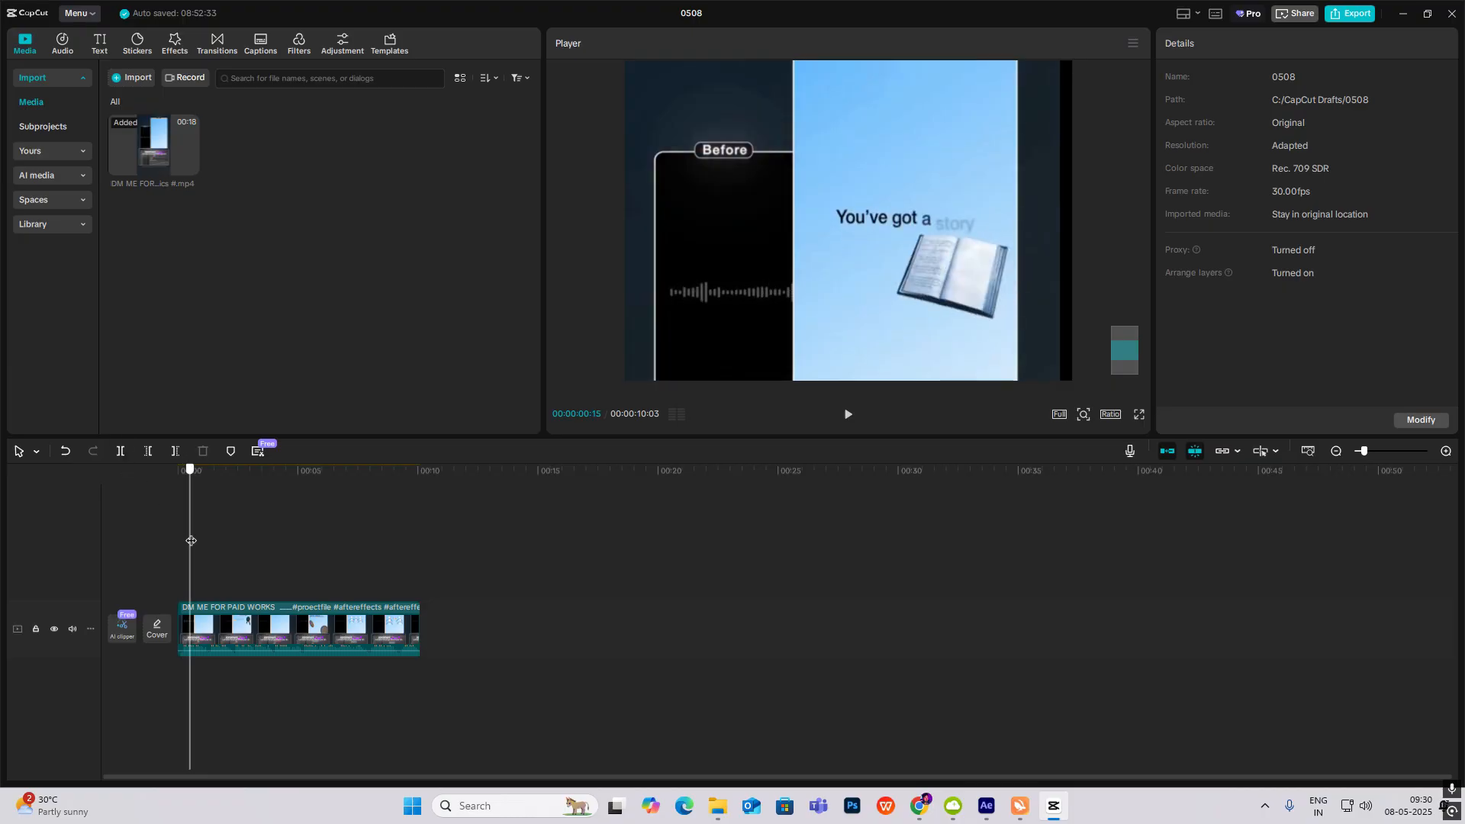
pyautogui.click(1052, 812)
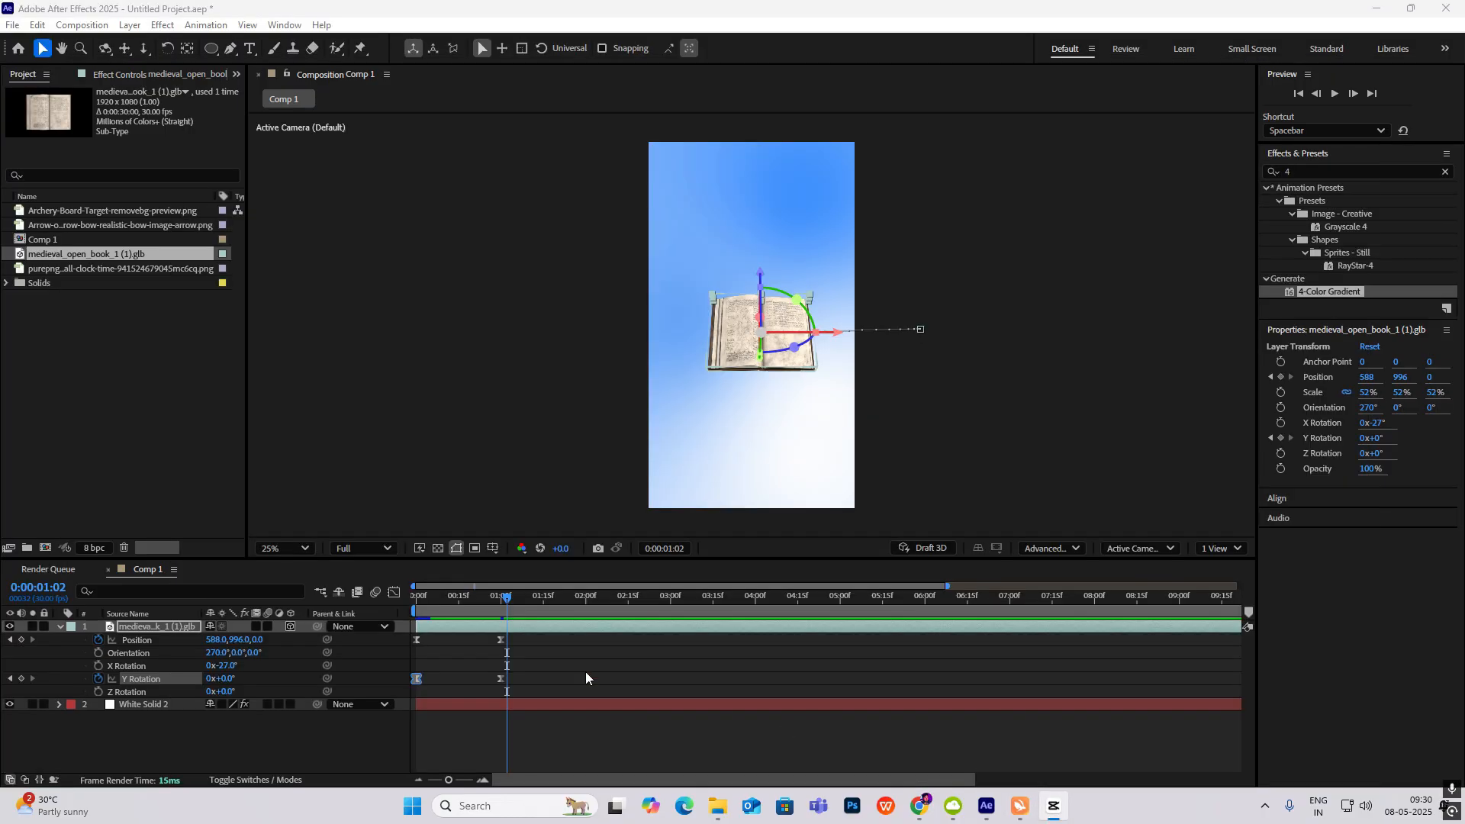
# Step: Collapse the book layer's properties and add a new text layer reading "You've got a story"
pyautogui.click(59, 627)
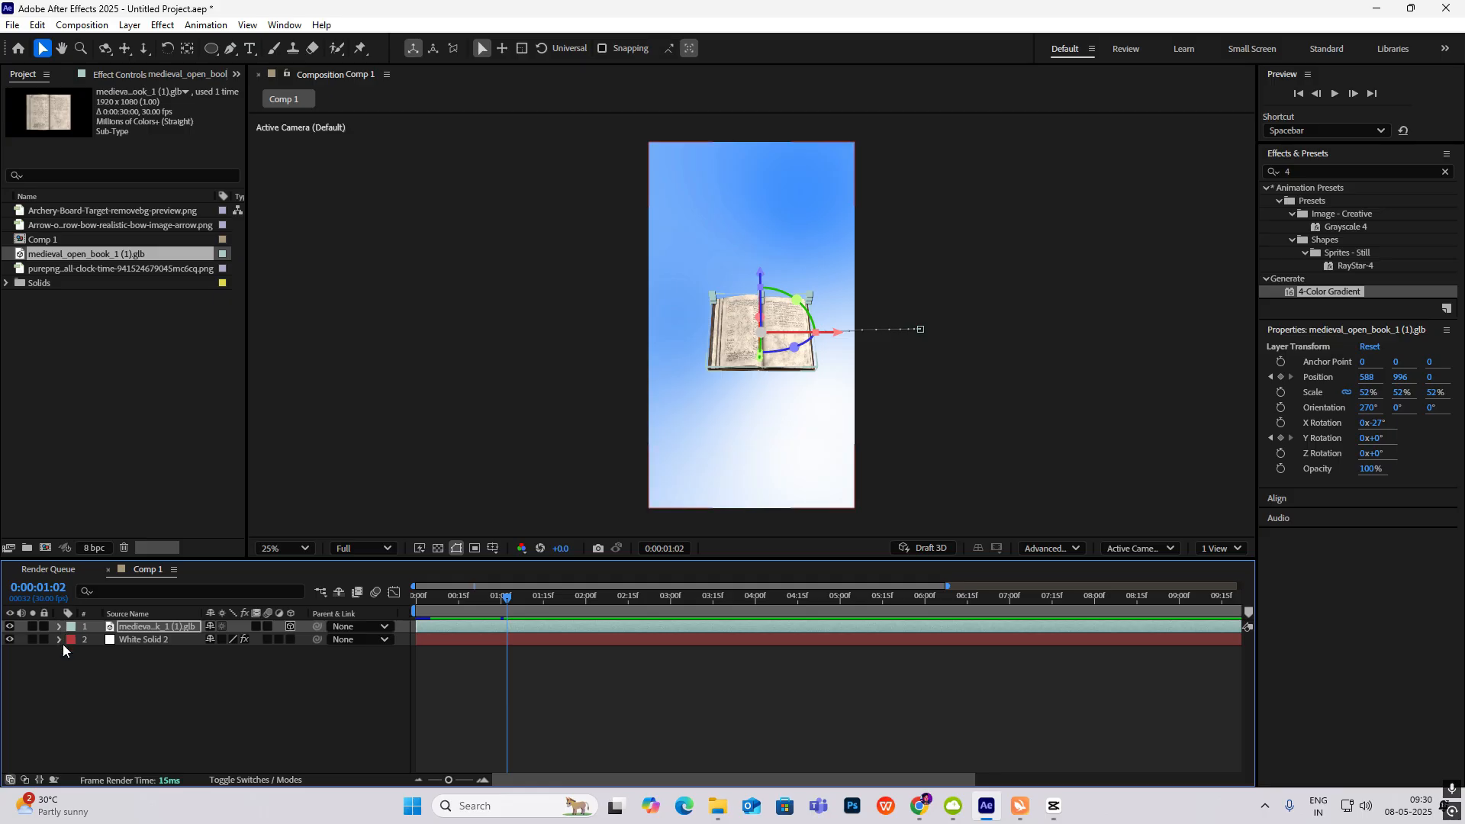
pyautogui.click(130, 670)
pyautogui.rightClick(178, 653)
pyautogui.moveTo(235, 483)
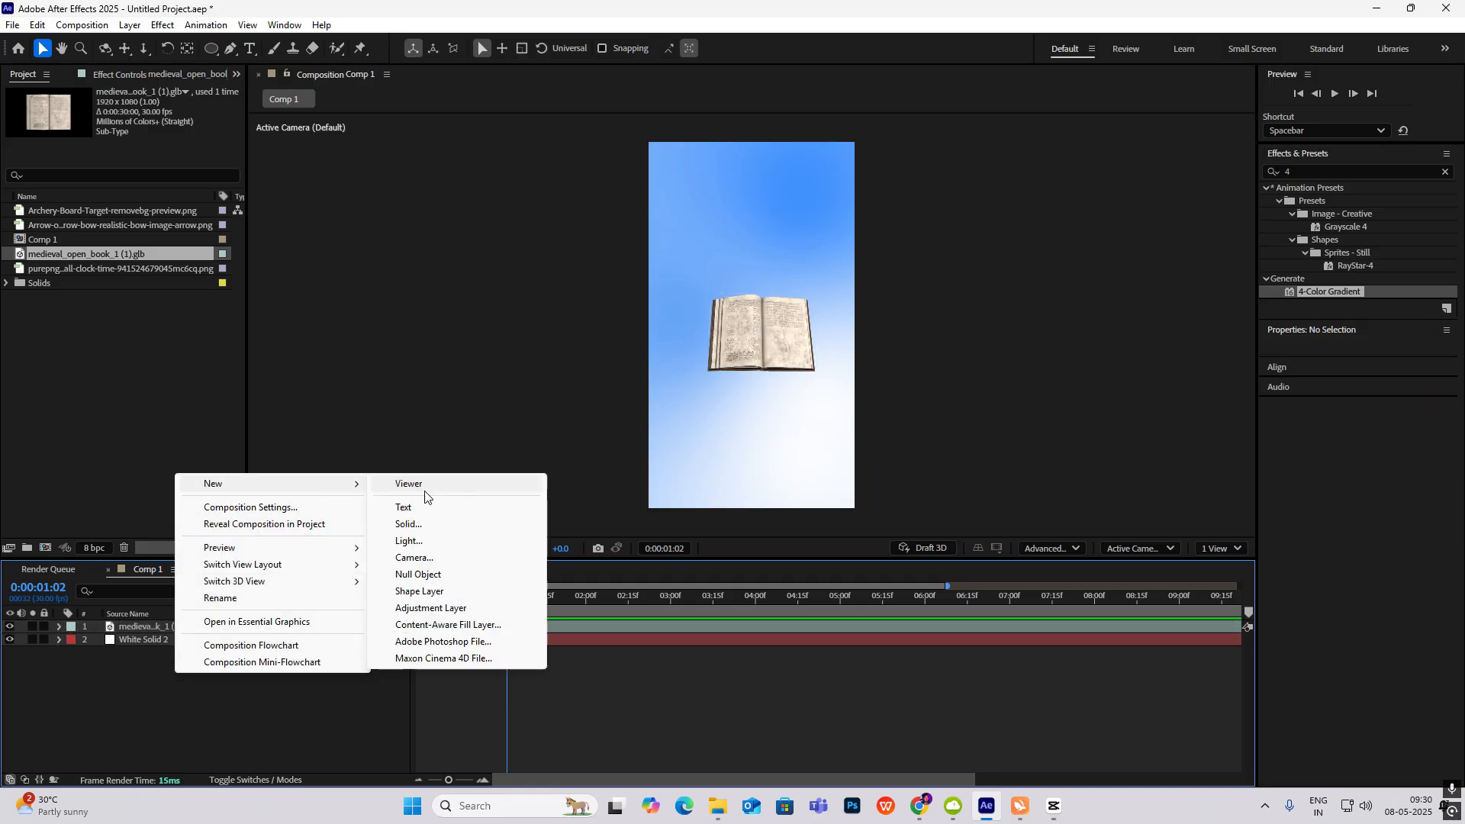
pyautogui.click(419, 506)
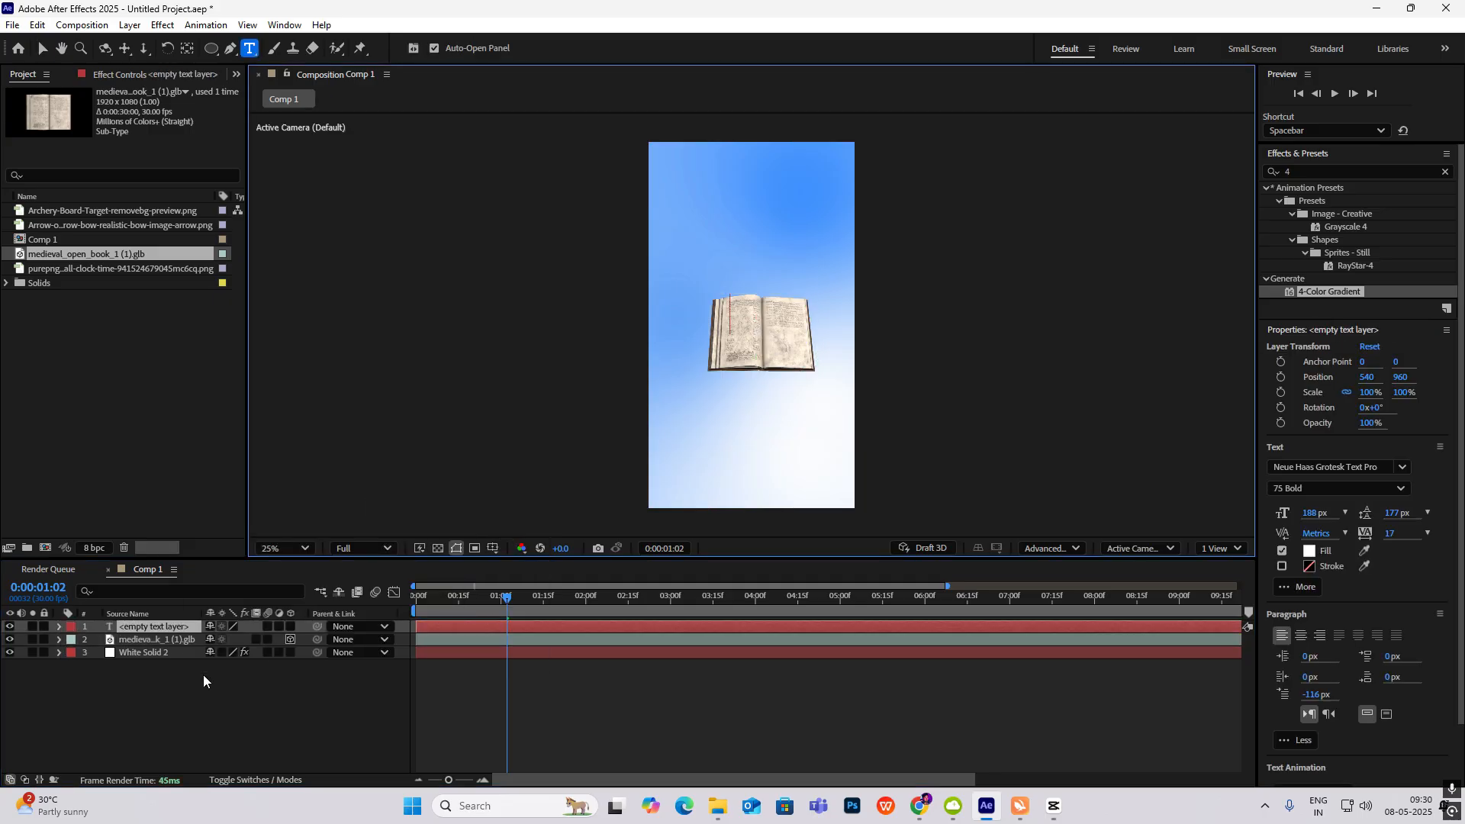
pyautogui.write('You')
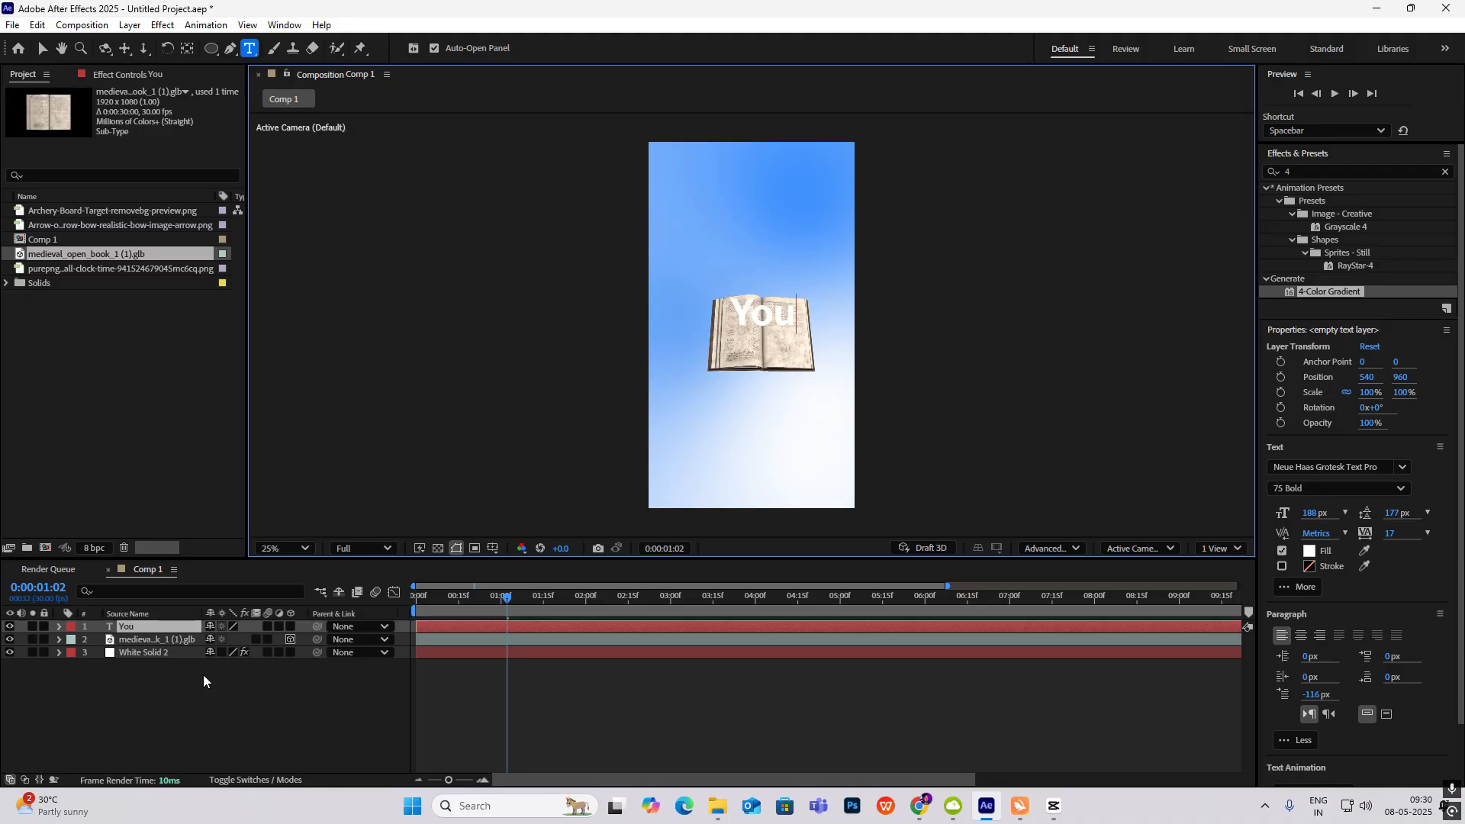
pyautogui.write("'ve")
pyautogui.write(' f')
pyautogui.write('ot')
pyautogui.write(' a')
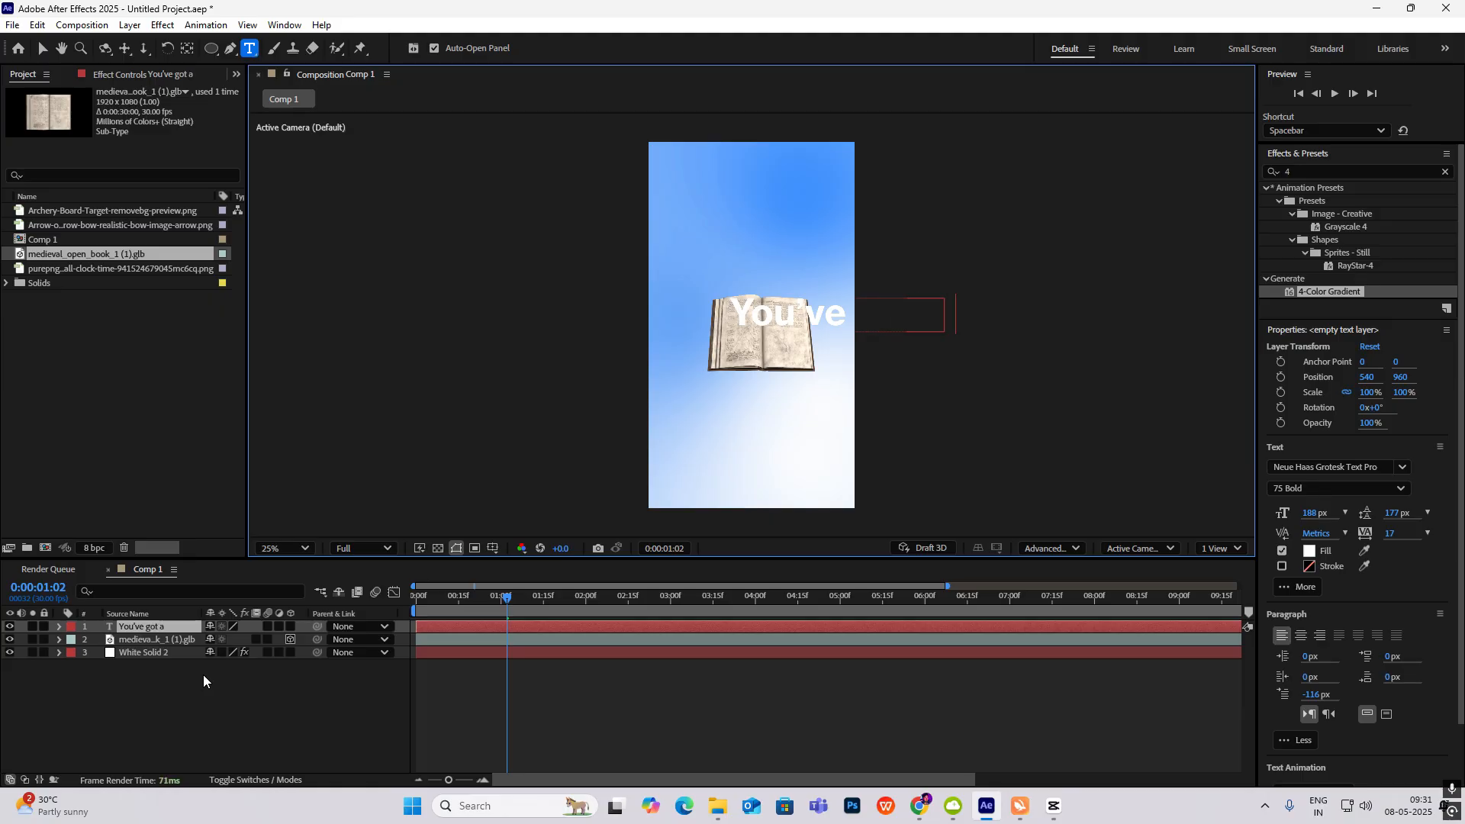
pyautogui.write(' story')
pyautogui.click(164, 662)
# Step: Center the title layer's anchor point on its text and move the title above the book to about 707, 723
pyautogui.click(183, 627)
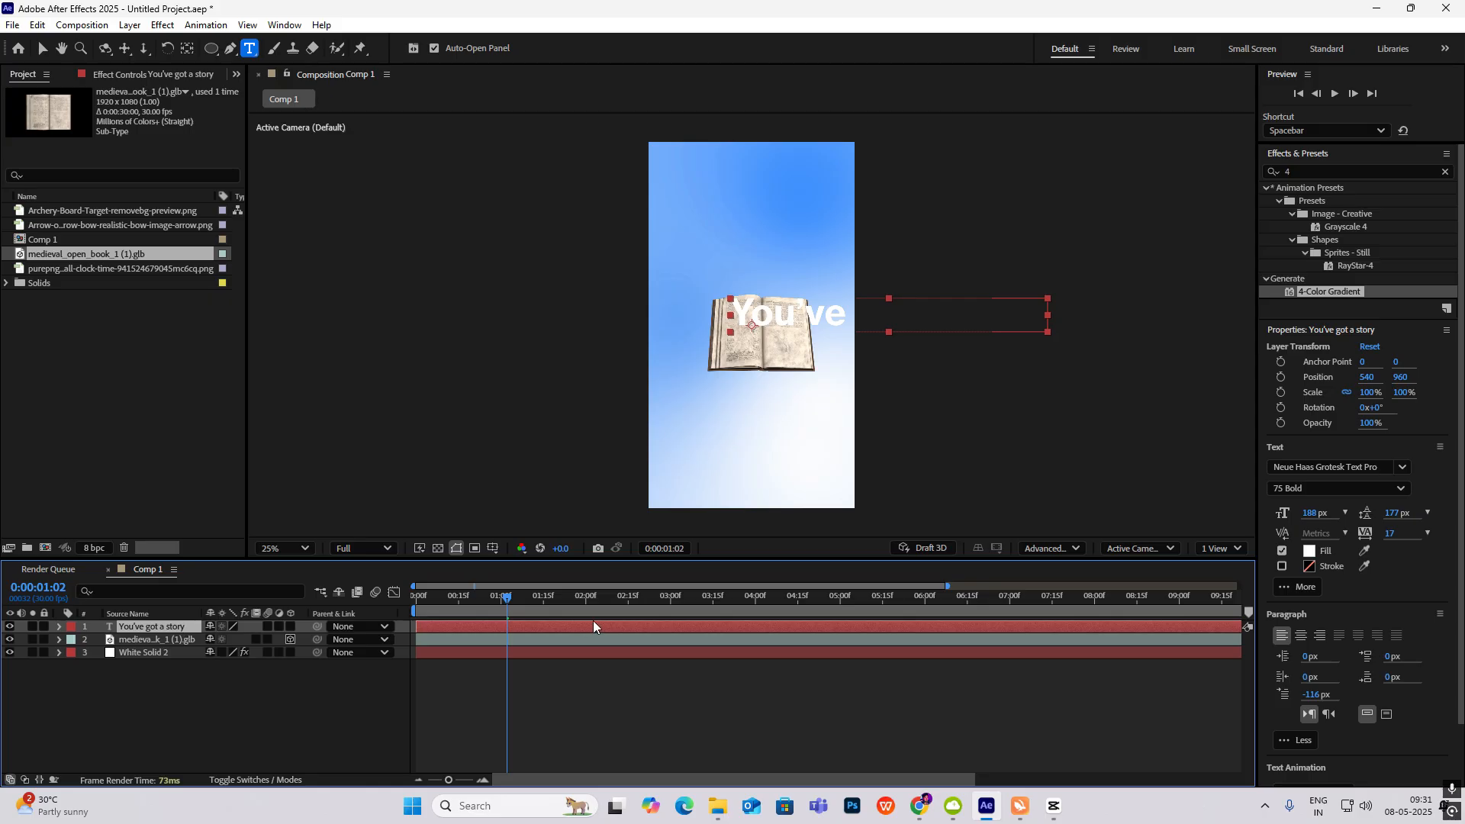
pyautogui.hotkey('ctrl', 'alt', 'Home')
pyautogui.click(41, 48)
pyautogui.moveTo(905, 321); pyautogui.dragTo(788, 284)
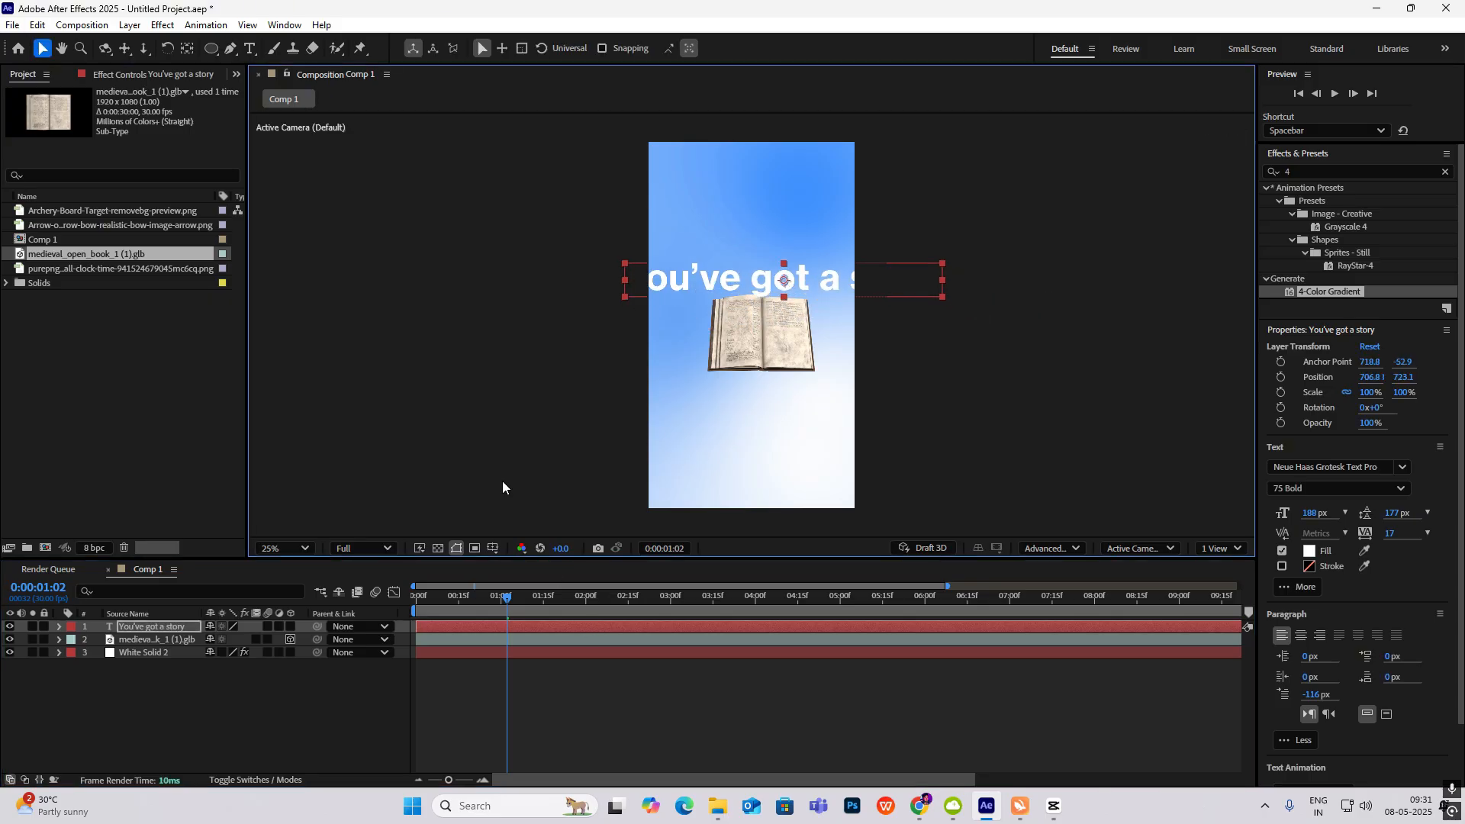
# Step: Scale the title to 46% and position it centered just above the book at about 587, 743
pyautogui.press('s')
pyautogui.moveTo(254, 641); pyautogui.dragTo(211, 642)
pyautogui.scroll(2, 795, 336)
pyautogui.scroll(-2, 810, 284)
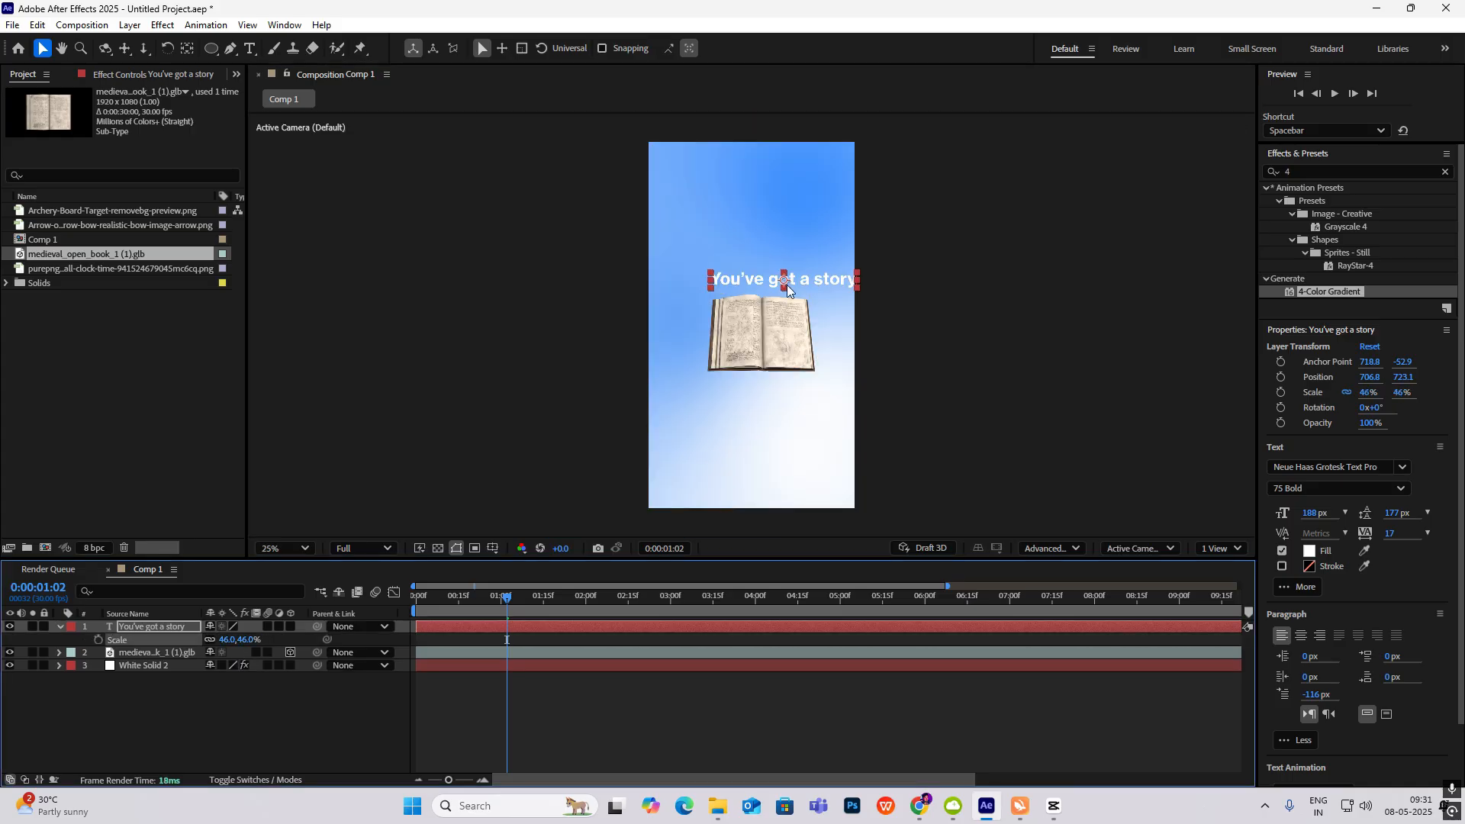
pyautogui.moveTo(787, 282); pyautogui.dragTo(763, 287)
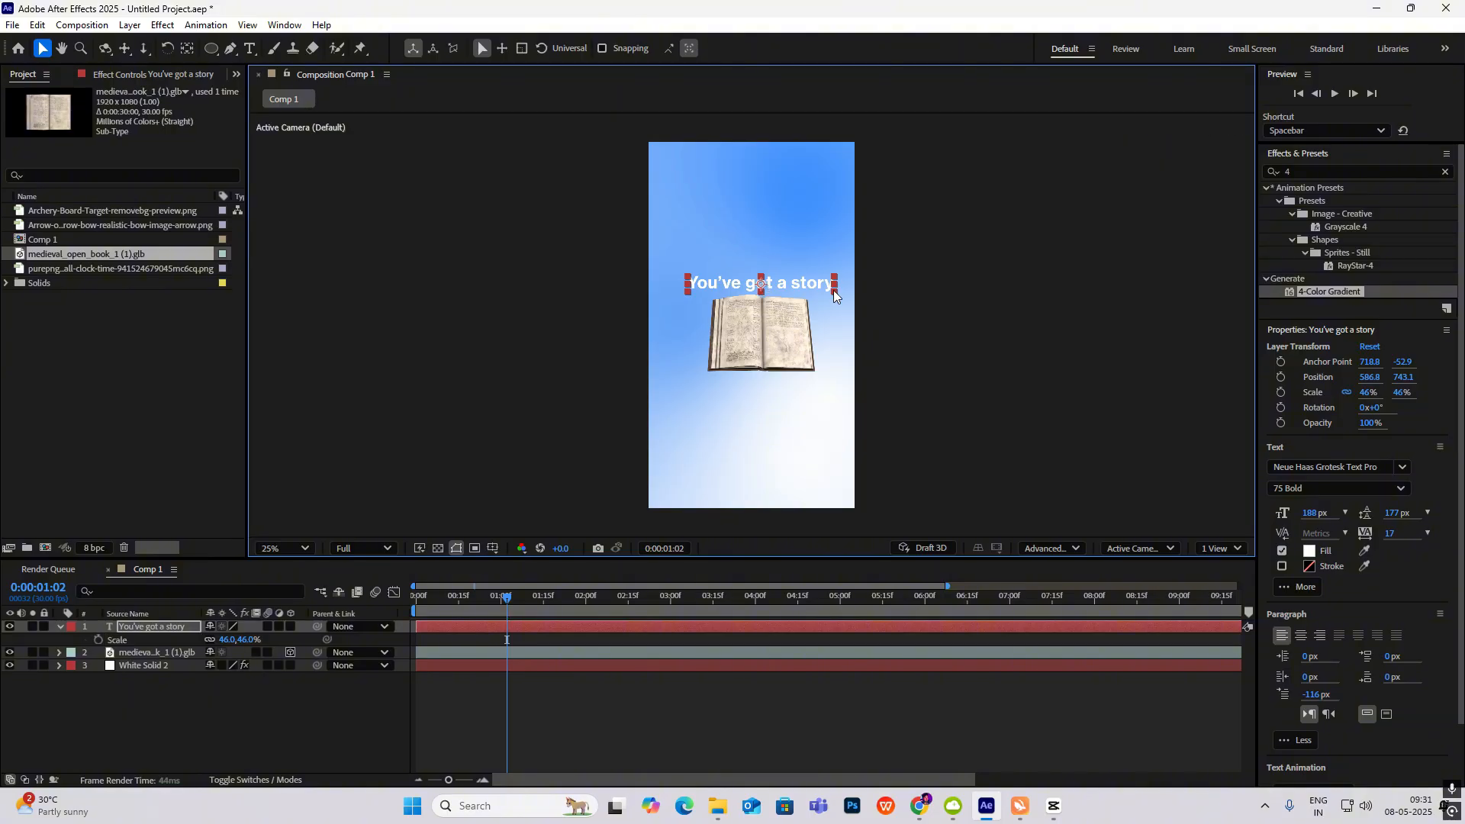
# Step: Change the title's fill color to black and deselect the layer
pyautogui.click(1310, 550)
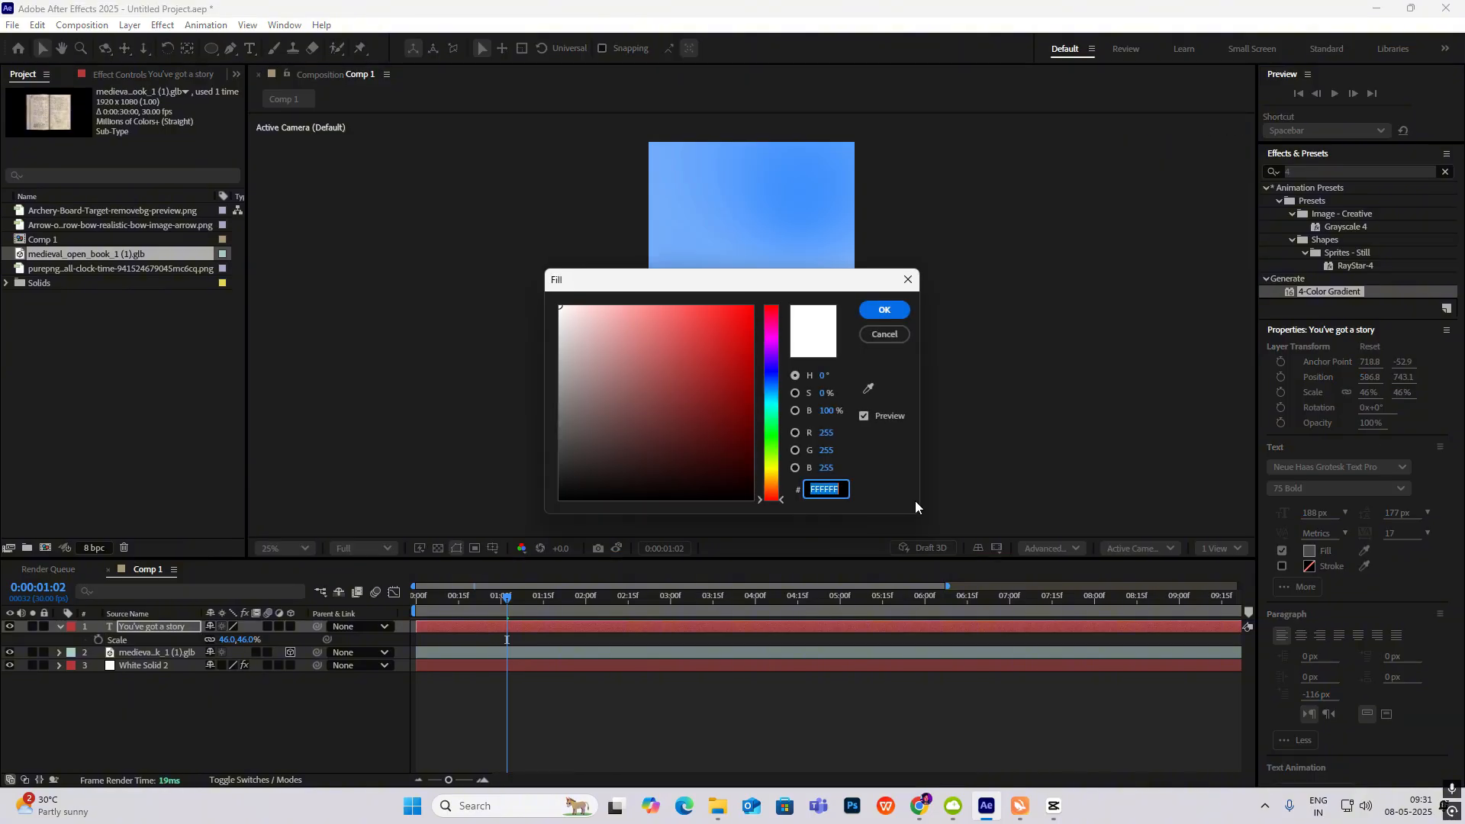
pyautogui.click(889, 309)
pyautogui.click(334, 727)
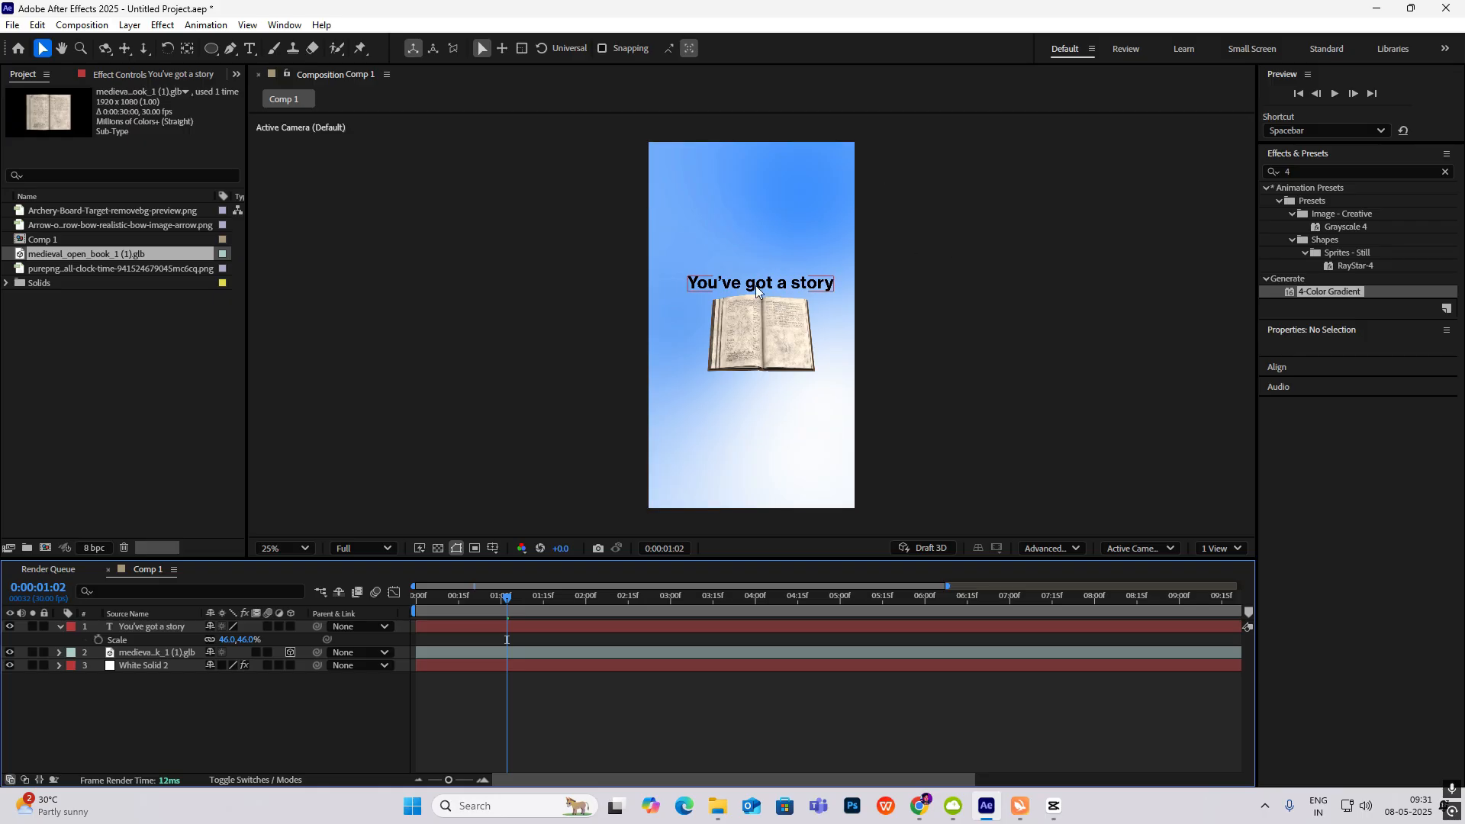
# Step: Switch to CapCut to study the title's entrance and placement in the reference clip, and return to After Effects
pyautogui.click(1056, 806)
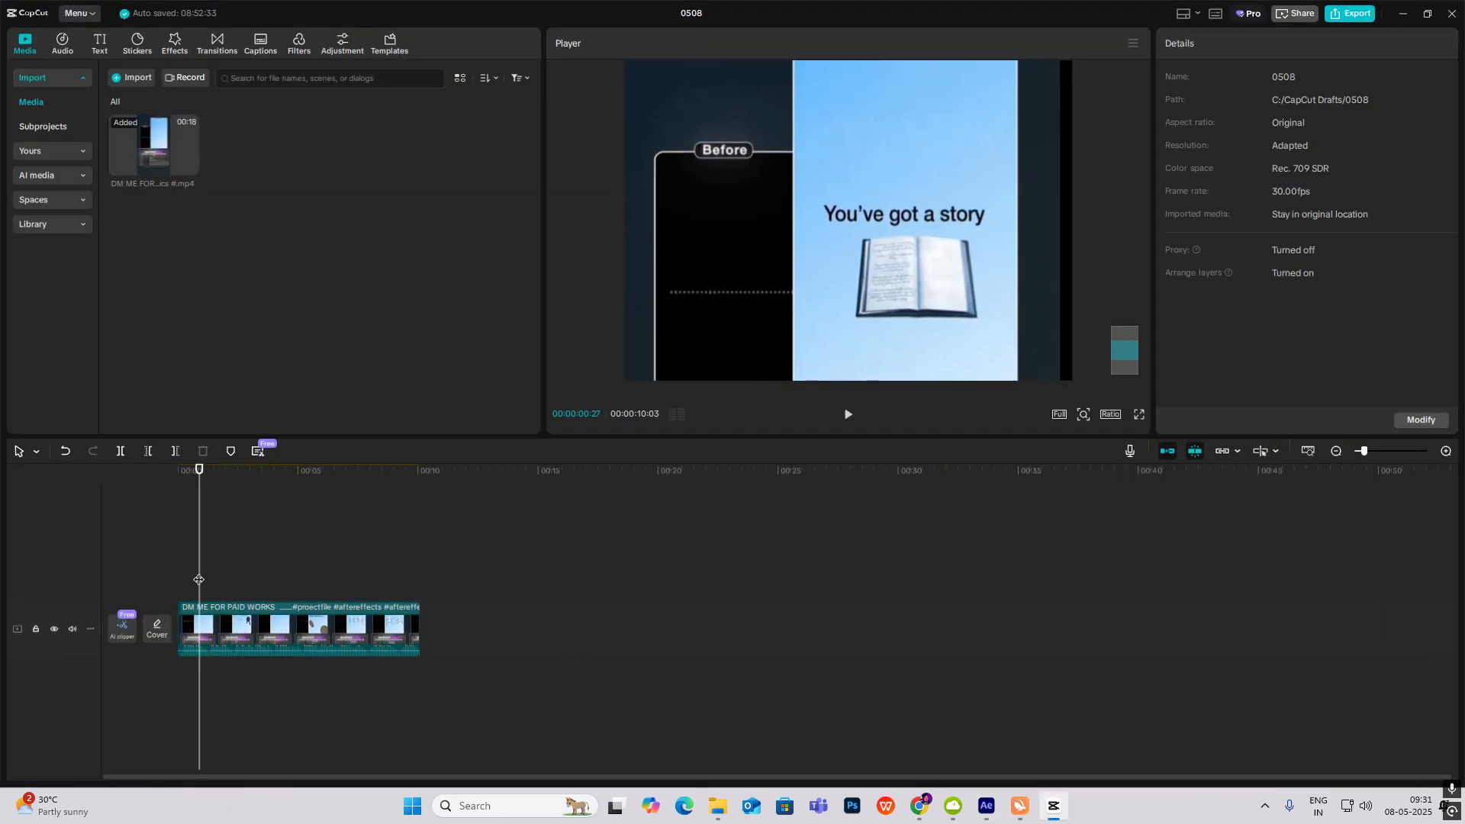
pyautogui.moveTo(198, 580); pyautogui.dragTo(184, 582)
pyautogui.moveTo(193, 585); pyautogui.dragTo(202, 586)
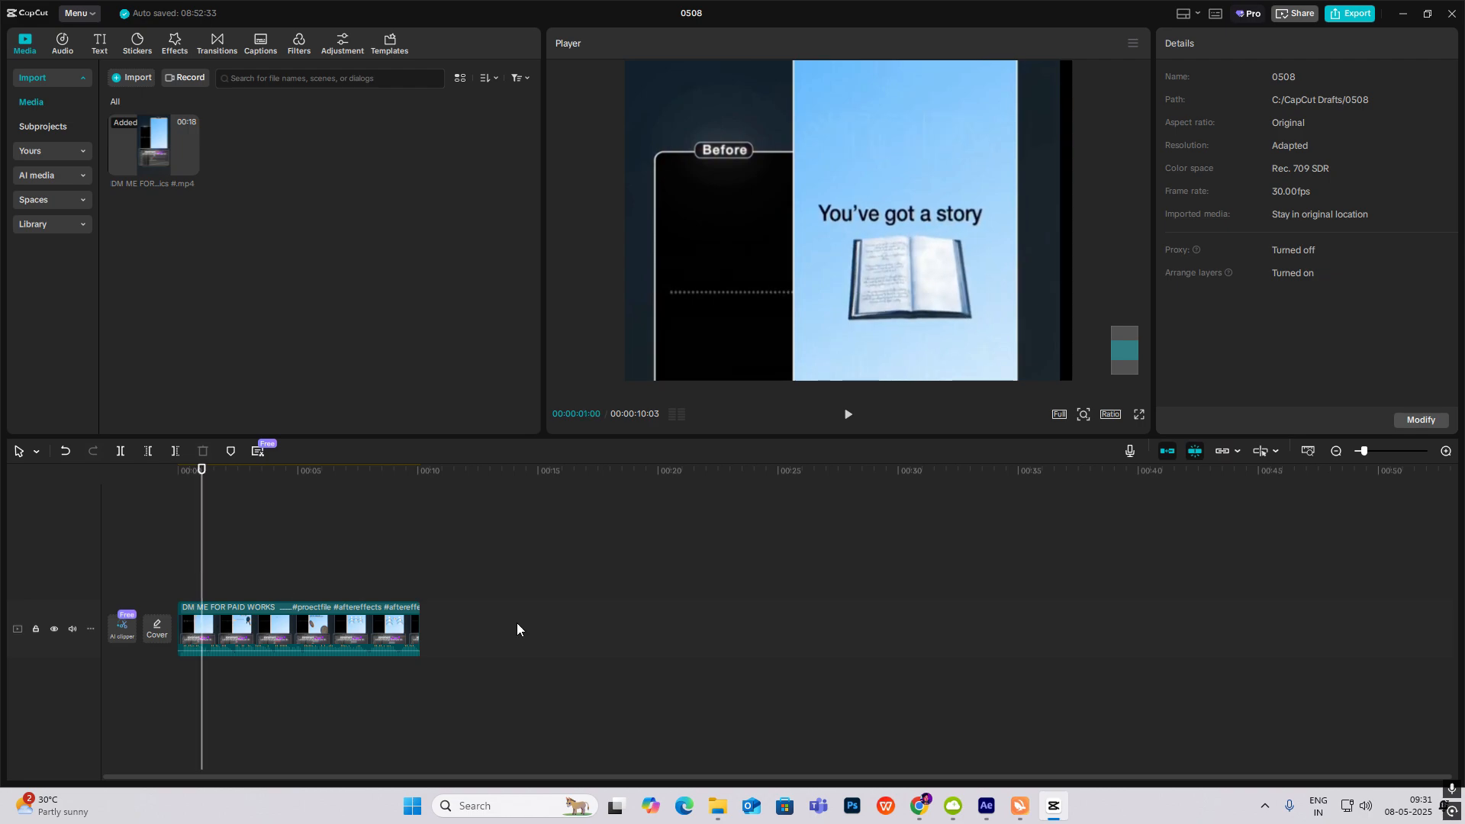
pyautogui.click(1050, 813)
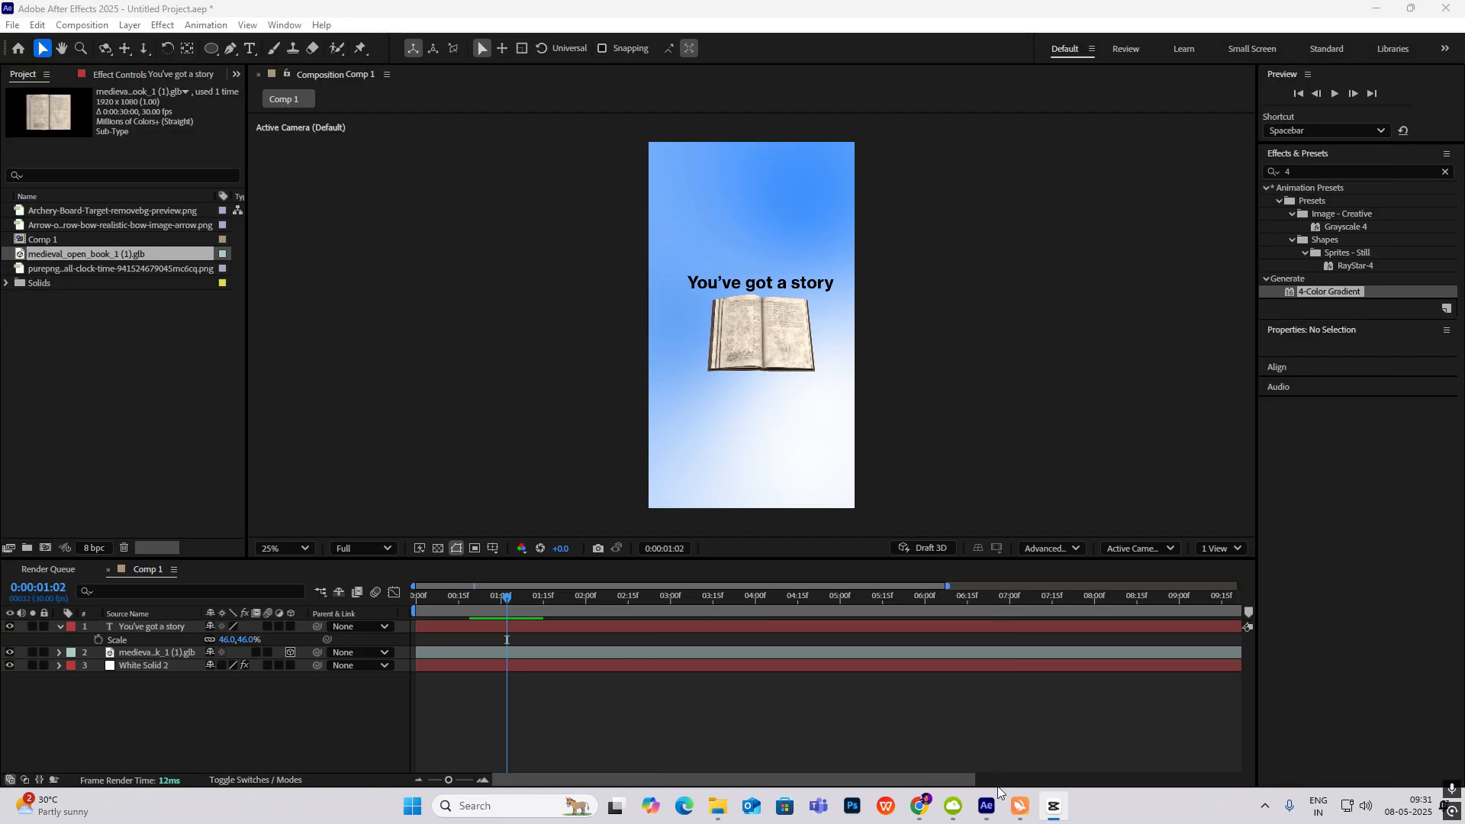
# Step: Deselect the title and collapse its layer properties in the timeline
pyautogui.click(766, 282)
pyautogui.click(264, 692)
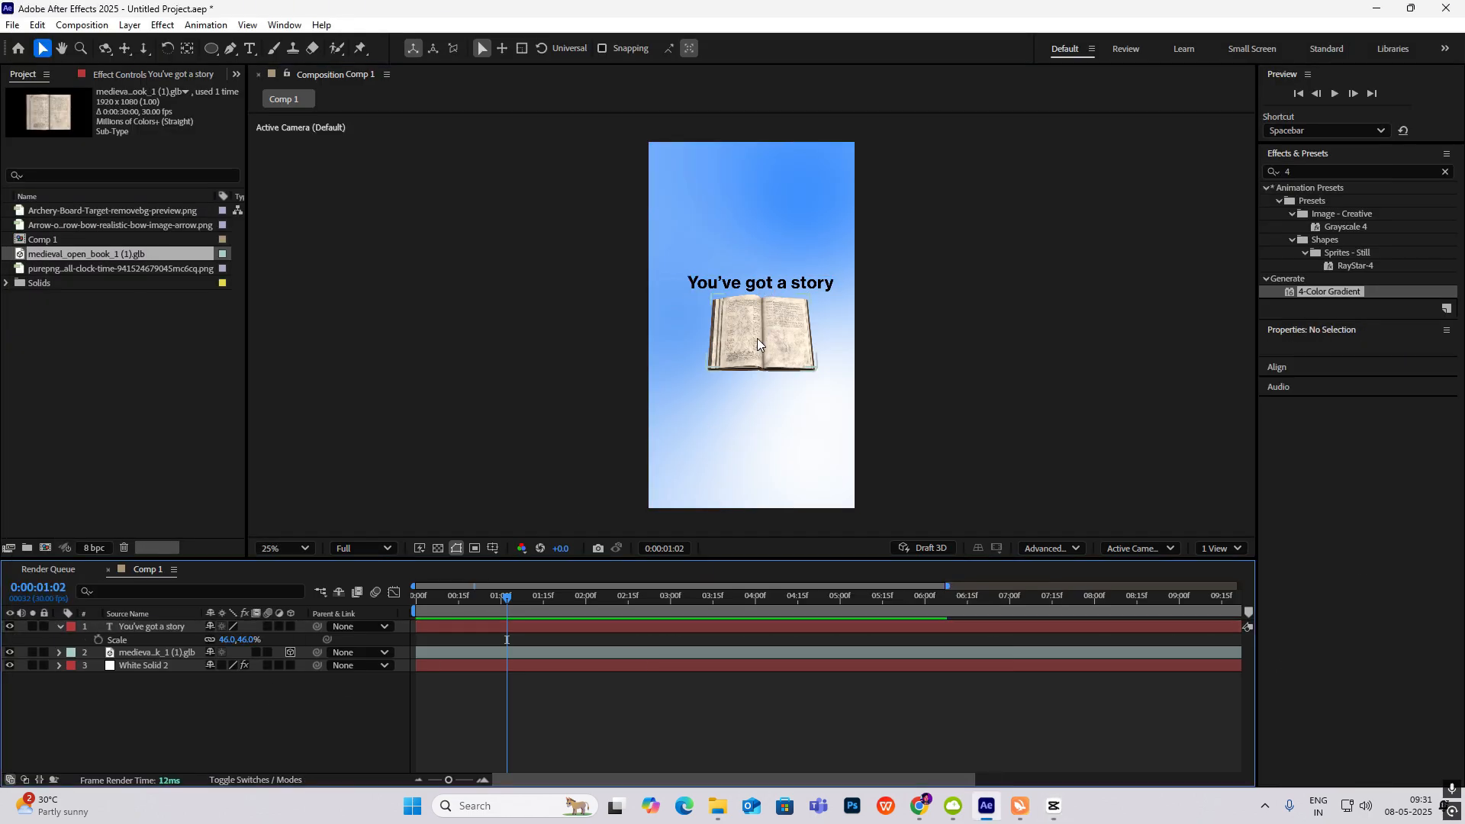
pyautogui.click(60, 626)
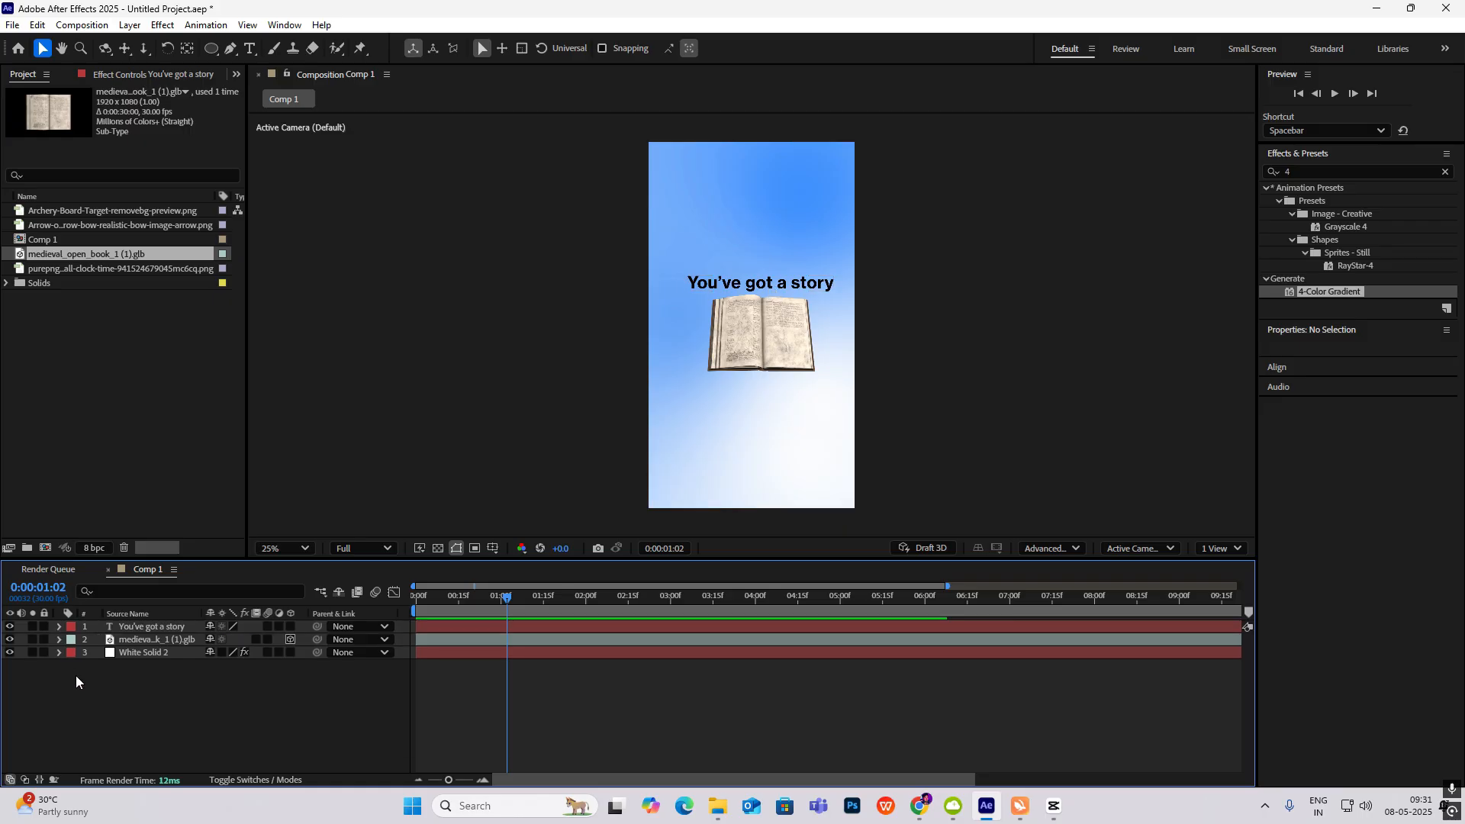
# Step: Apply the "text fade up" user preset to the "You've got a story" title and preview the animation
pyautogui.click(785, 283)
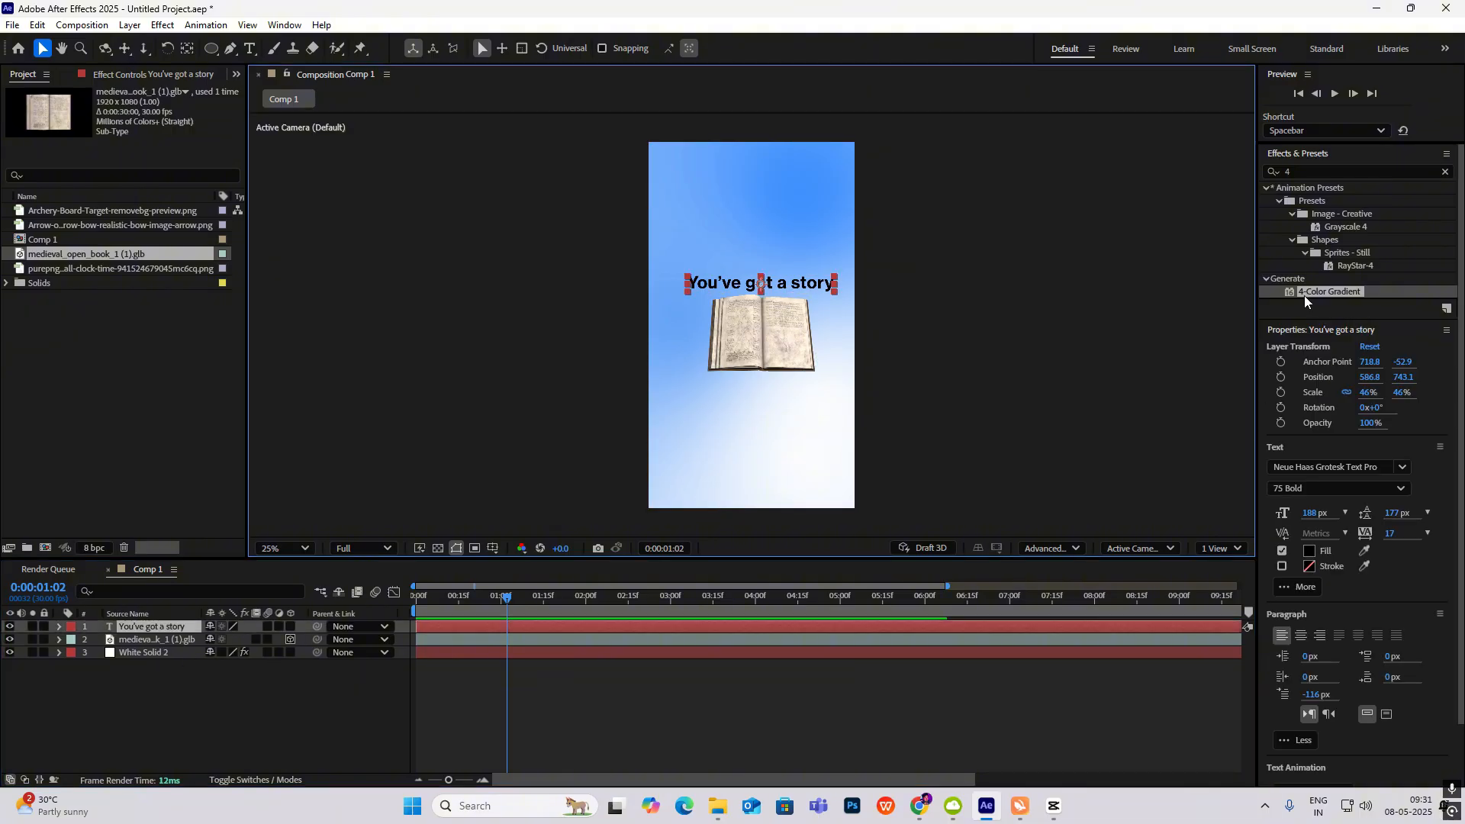
pyautogui.click(1444, 172)
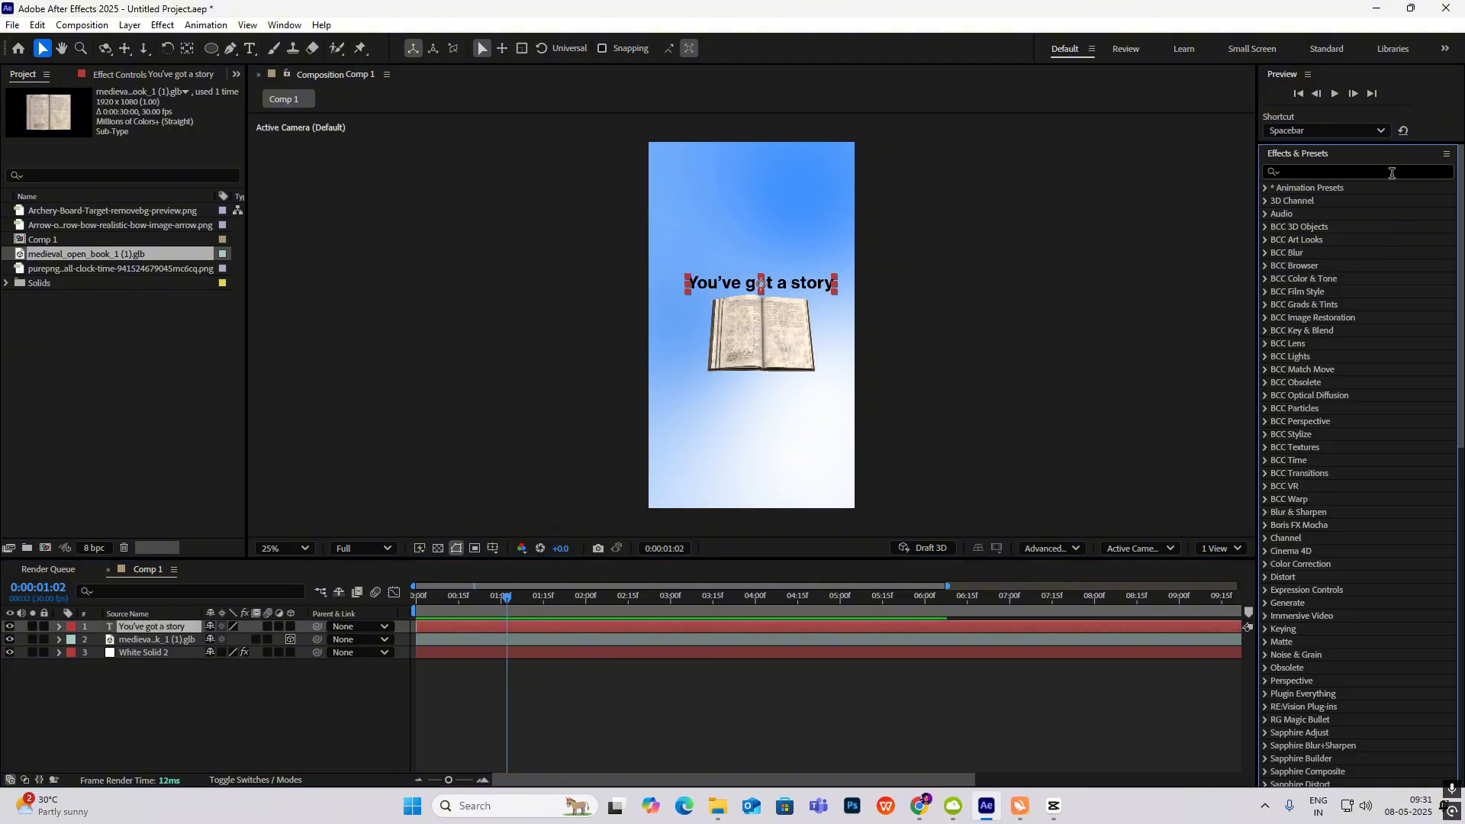
pyautogui.click(1268, 189)
pyautogui.click(1279, 214)
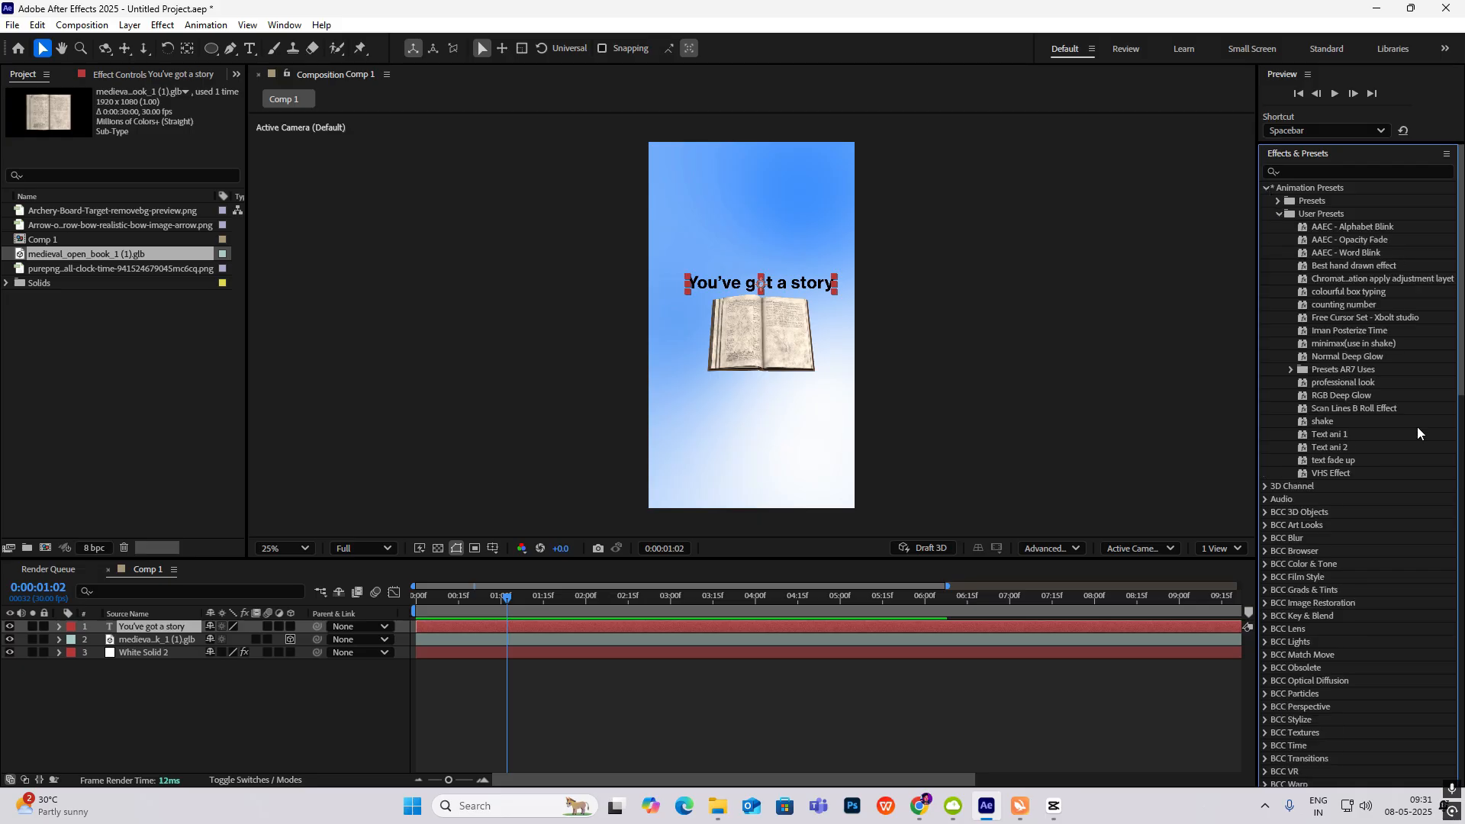
pyautogui.moveTo(1337, 462); pyautogui.dragTo(185, 630)
pyautogui.press('space')
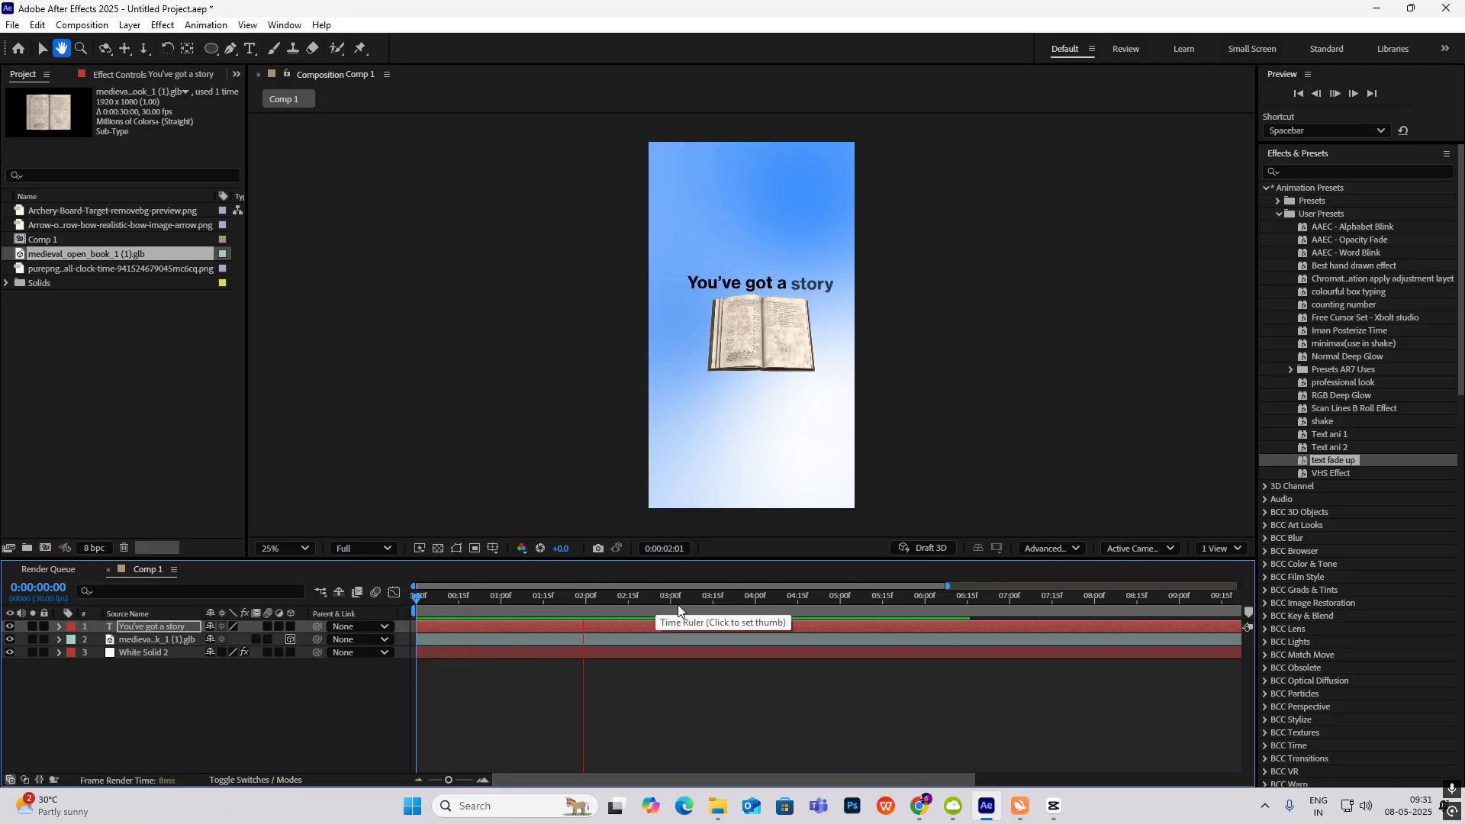
pyautogui.press('space')
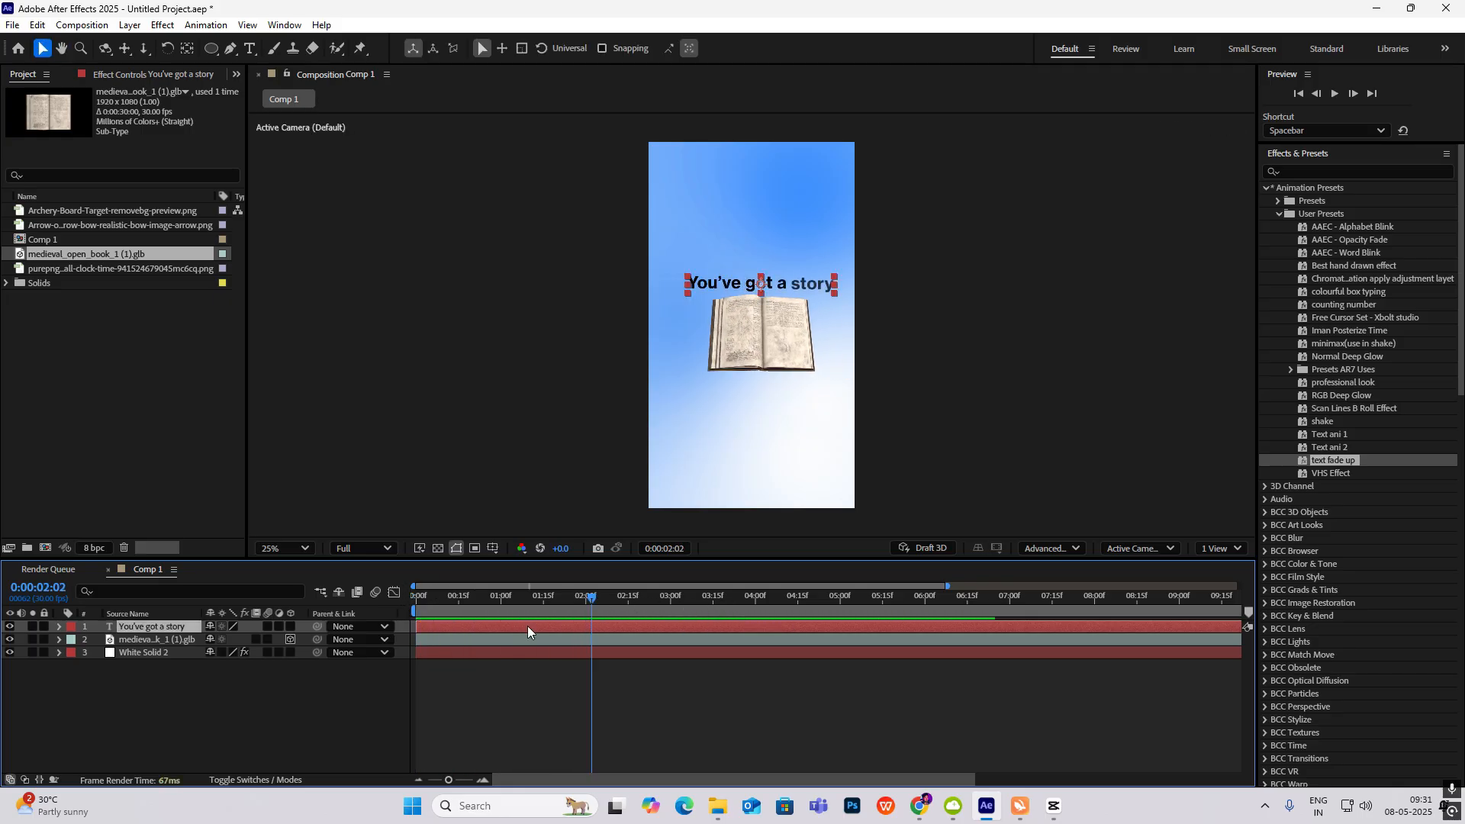
# Step: Shift both of the title's Range Selector Offset keyframes earlier, so the first sits at about 17 frames, and preview the timing
pyautogui.press('u')
pyautogui.moveTo(656, 645); pyautogui.dragTo(464, 652)
pyautogui.press('space')
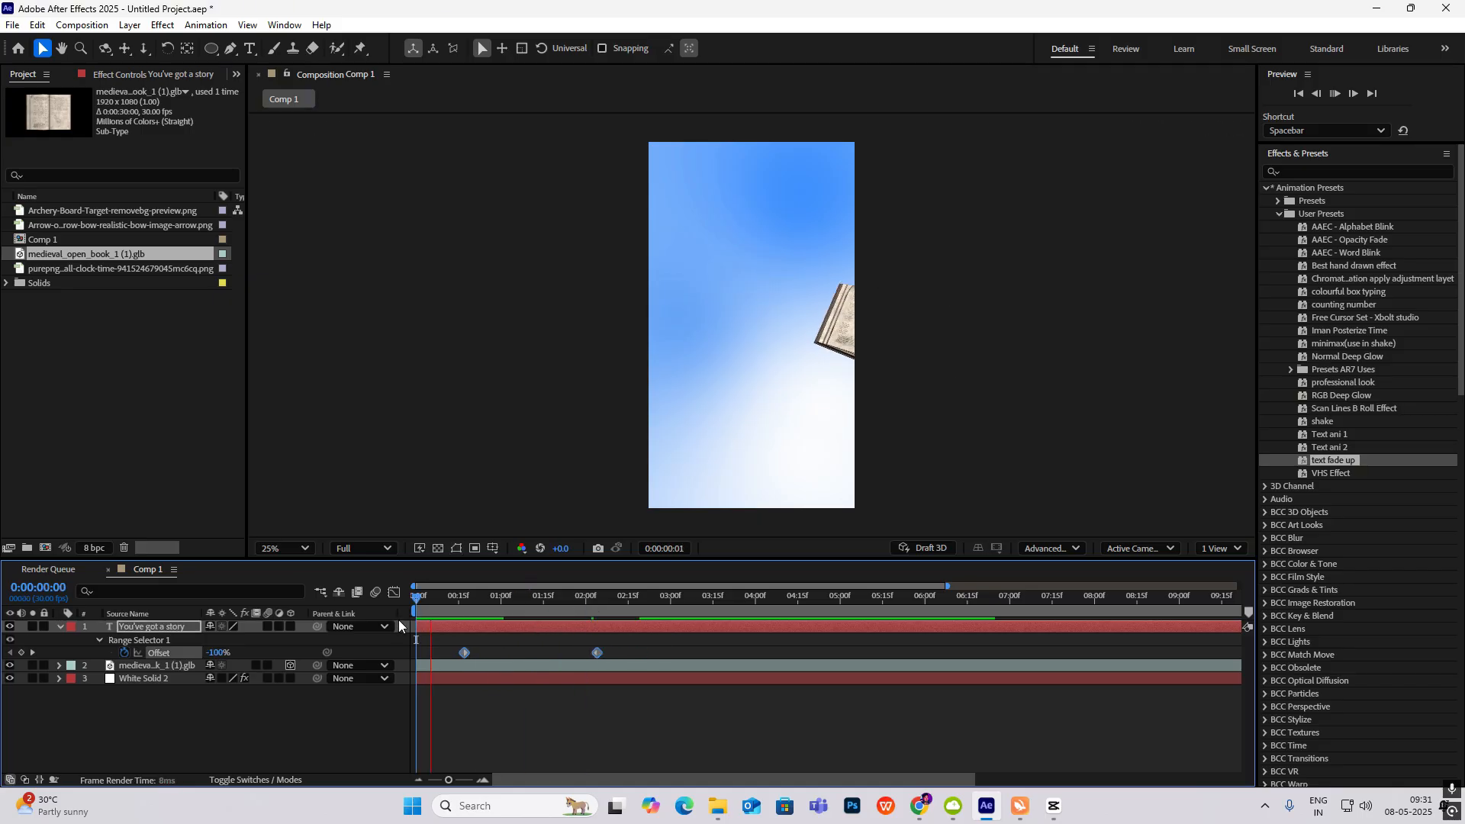
pyautogui.press('space')
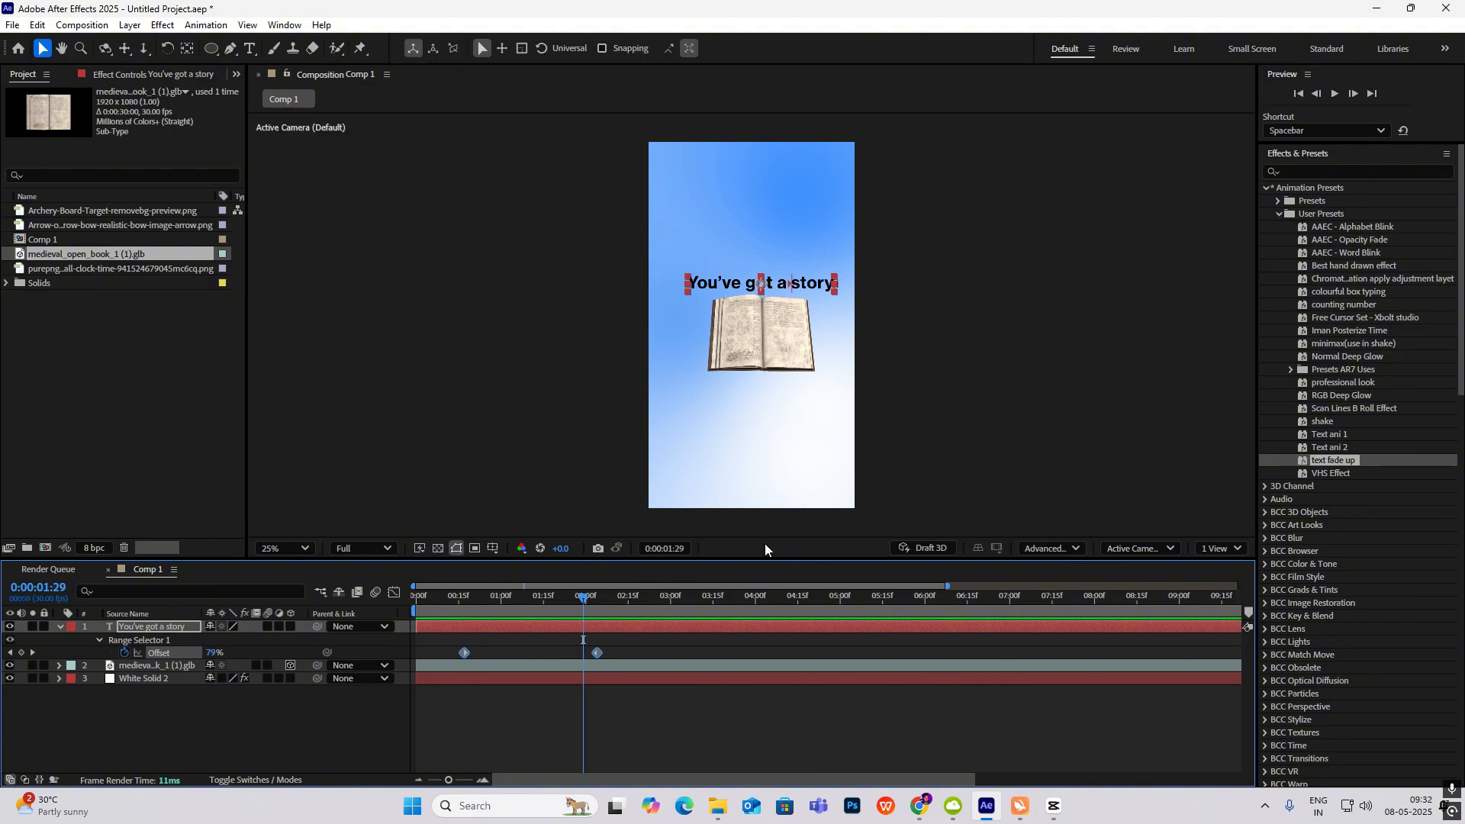
# Step: Switch to CapCut to study how the "You've got a purpose" shot with target and arrow follows the book, and return to After Effects
pyautogui.click(1053, 805)
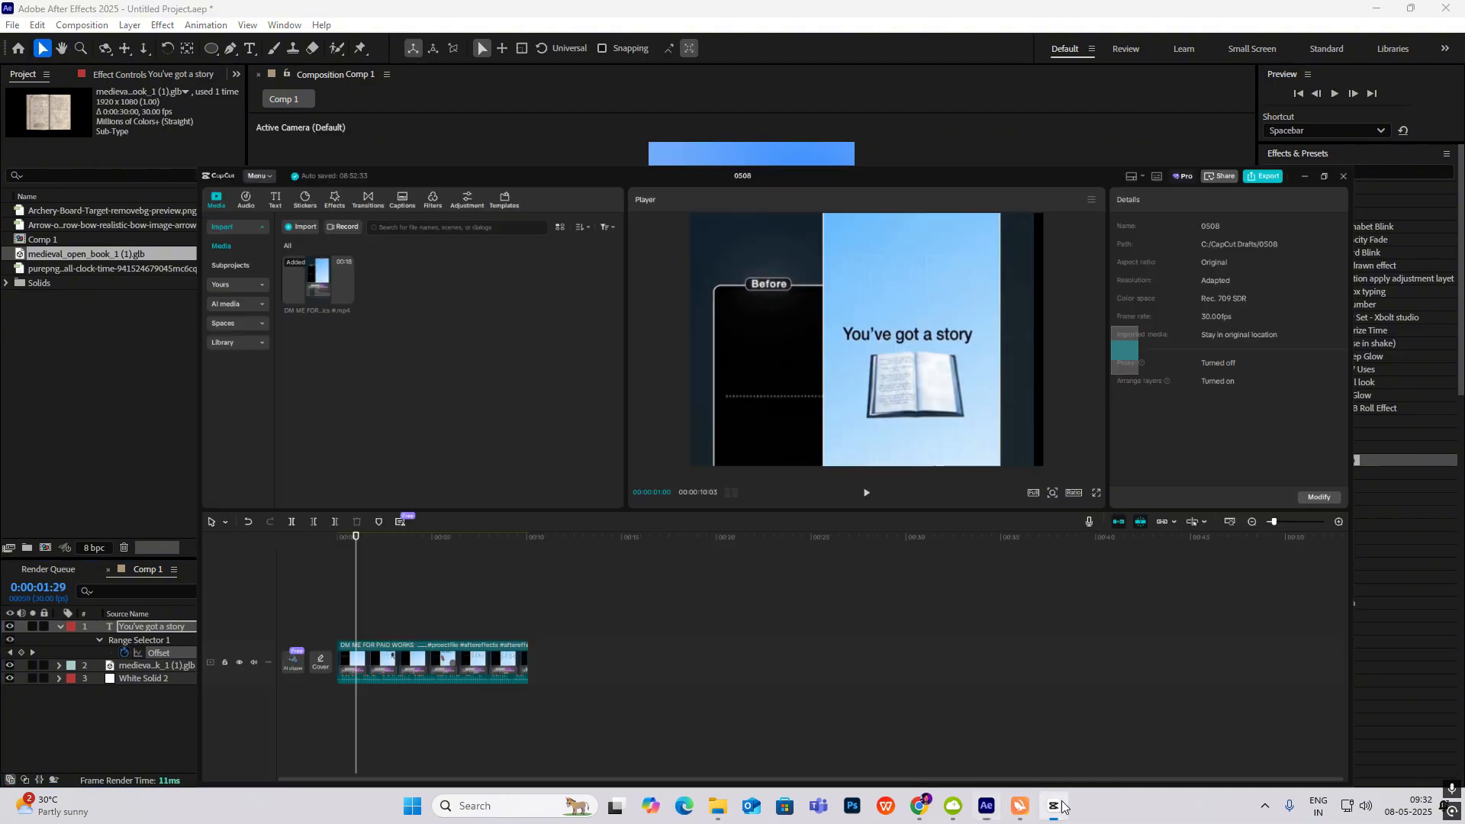
pyautogui.moveTo(196, 554); pyautogui.dragTo(227, 586)
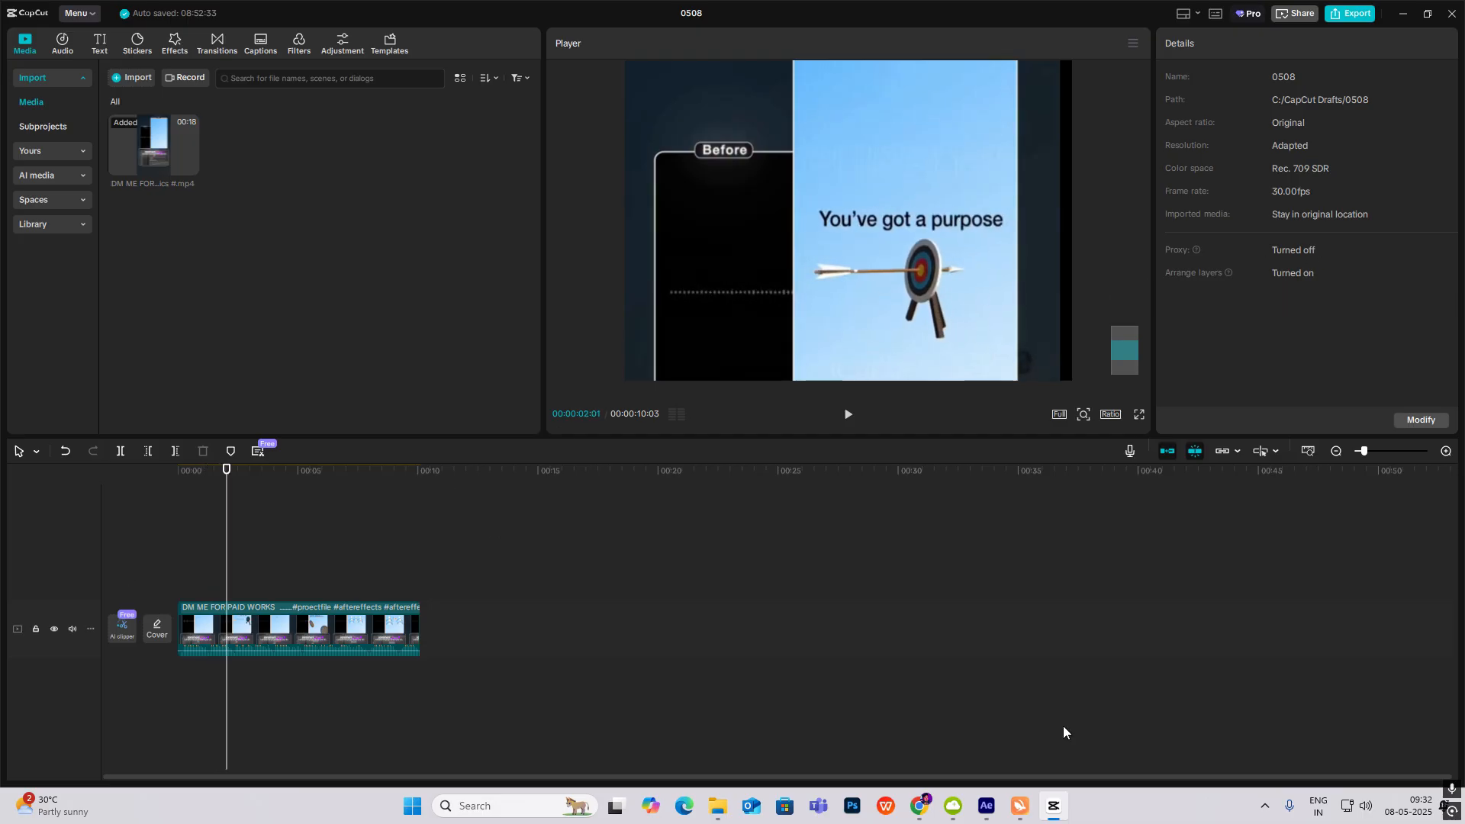
pyautogui.click(1054, 805)
# Step: Make the title and White Solid 2 layers 3D, and scrub from the start to 0:00:01:10 to check the book
pyautogui.moveTo(589, 596); pyautogui.dragTo(389, 606)
pyautogui.click(60, 626)
pyautogui.click(72, 676)
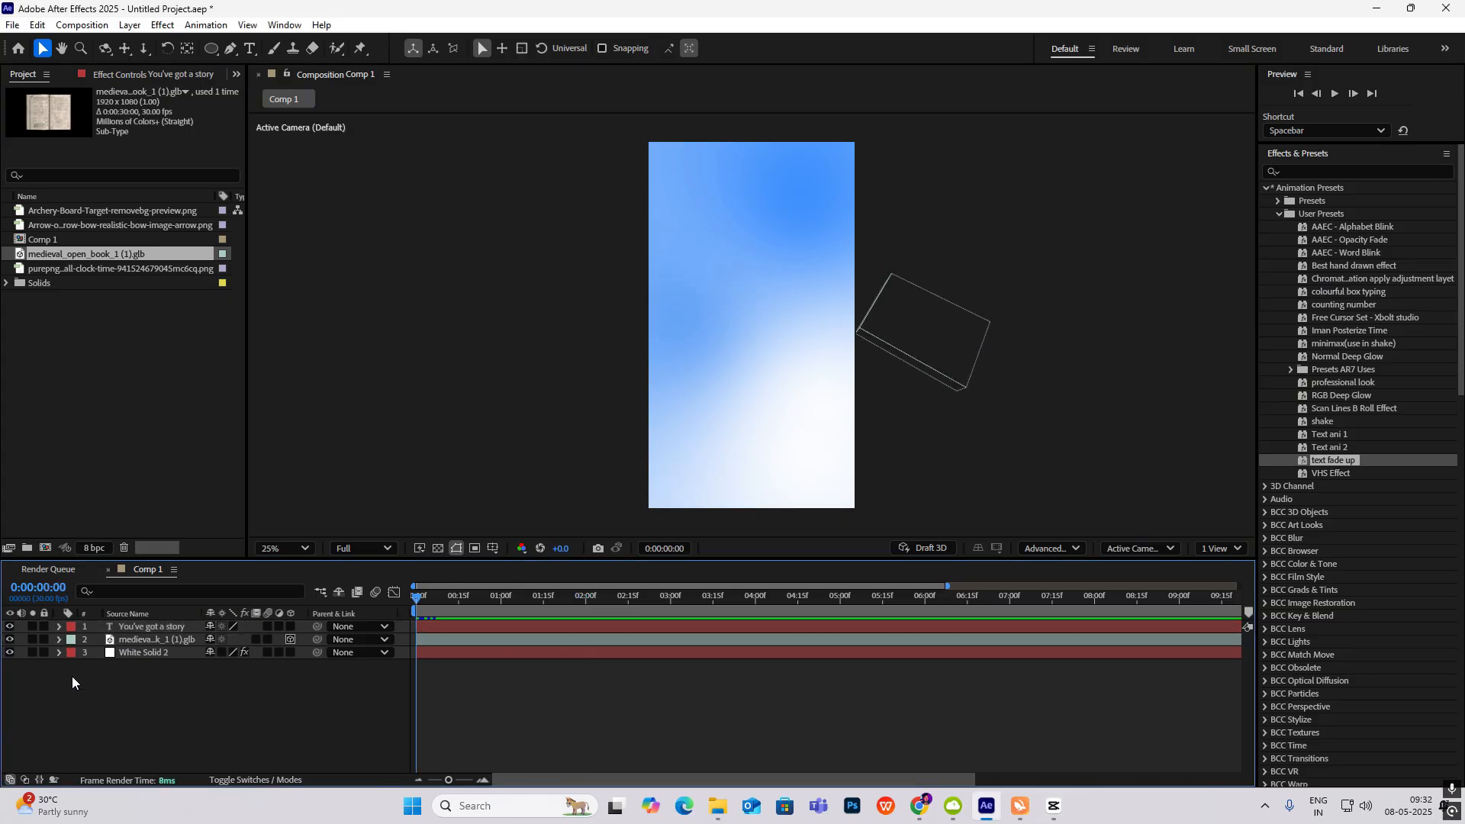
pyautogui.click(290, 626)
pyautogui.click(290, 652)
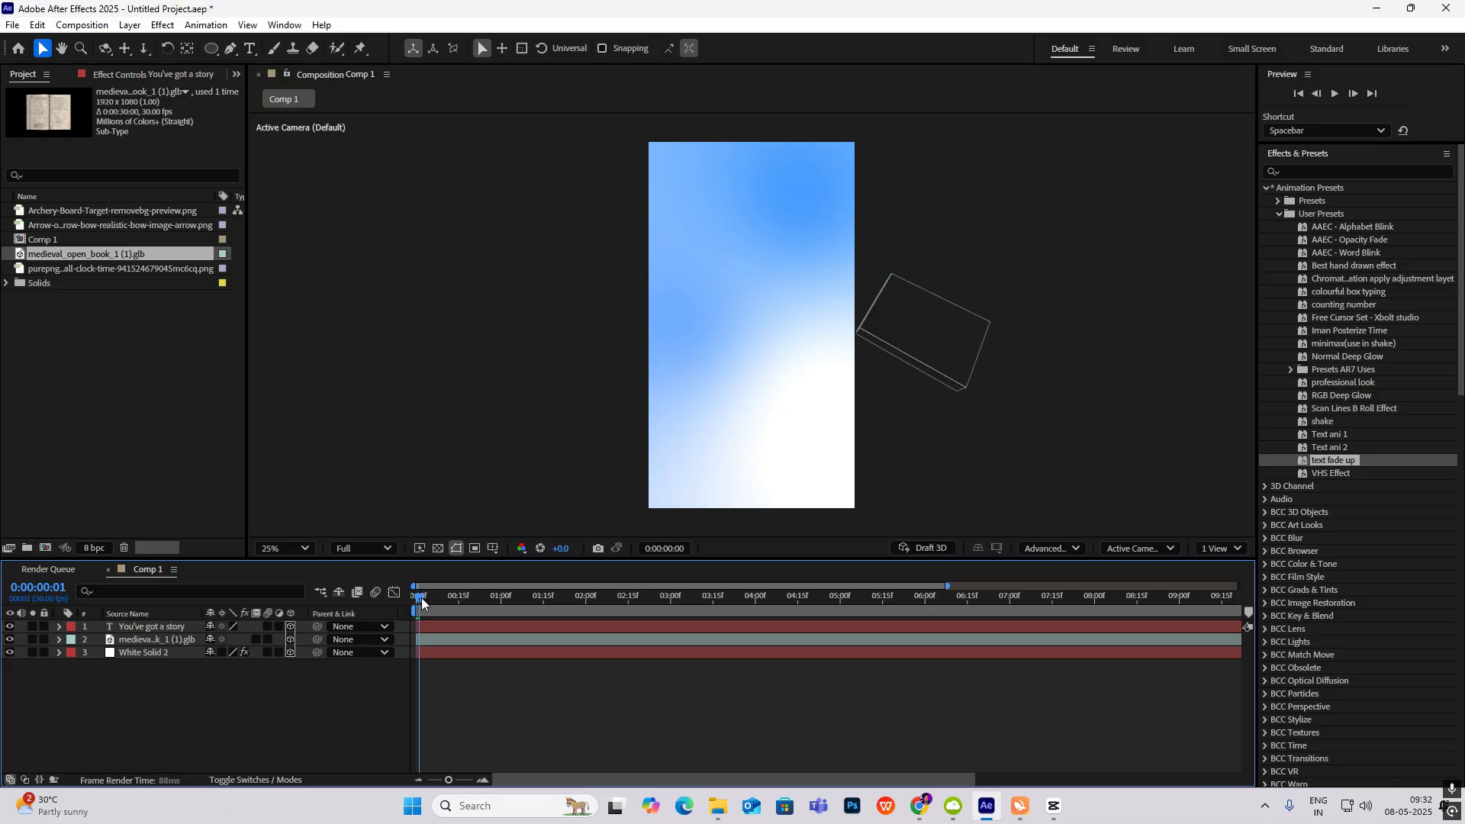
pyautogui.moveTo(418, 611); pyautogui.dragTo(533, 611)
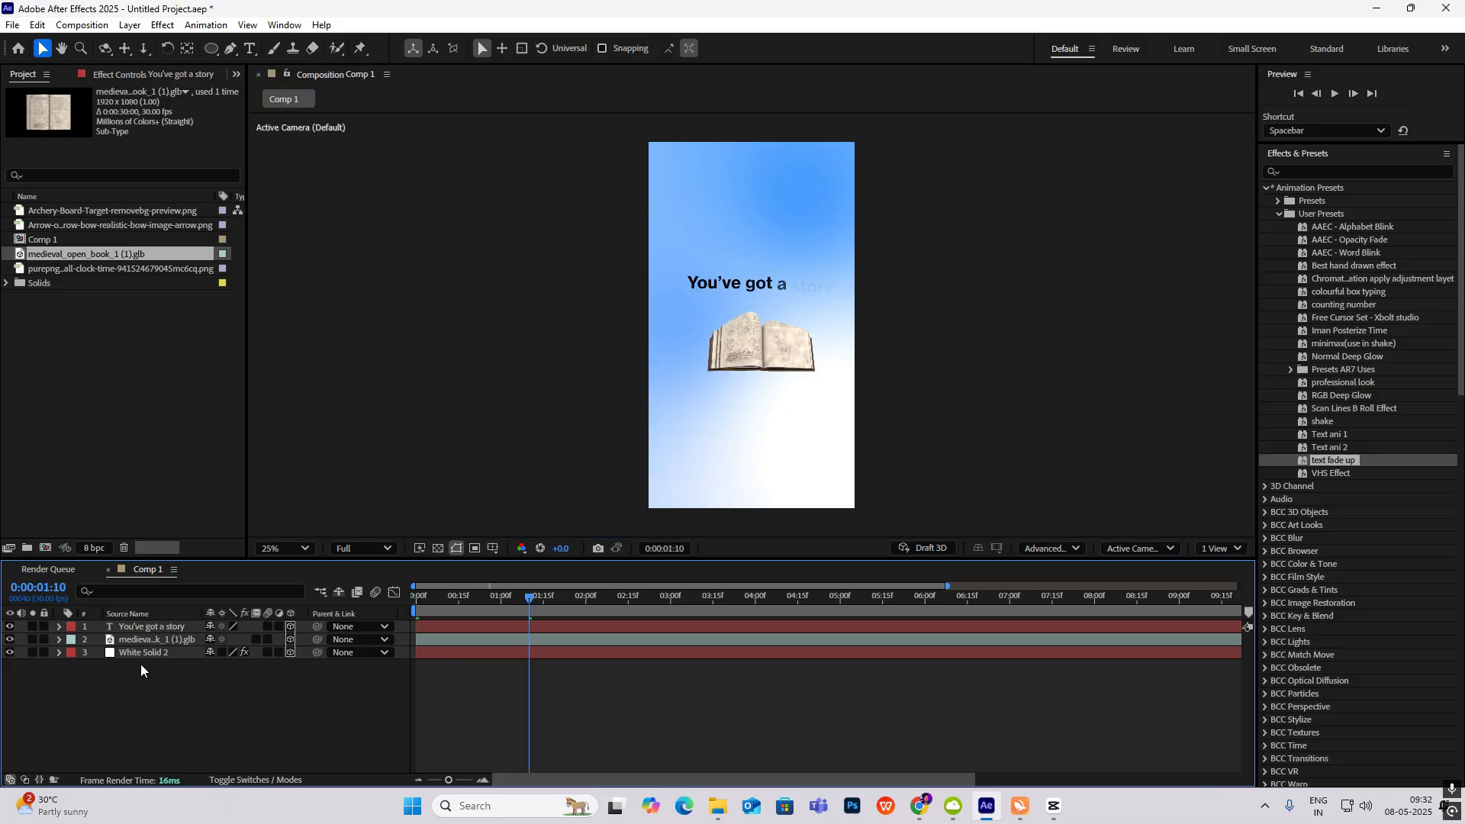
# Step: Try moving the book forward to Z -152 at 0:00:01:10, and delete the resulting Position keyframe
pyautogui.click(155, 644)
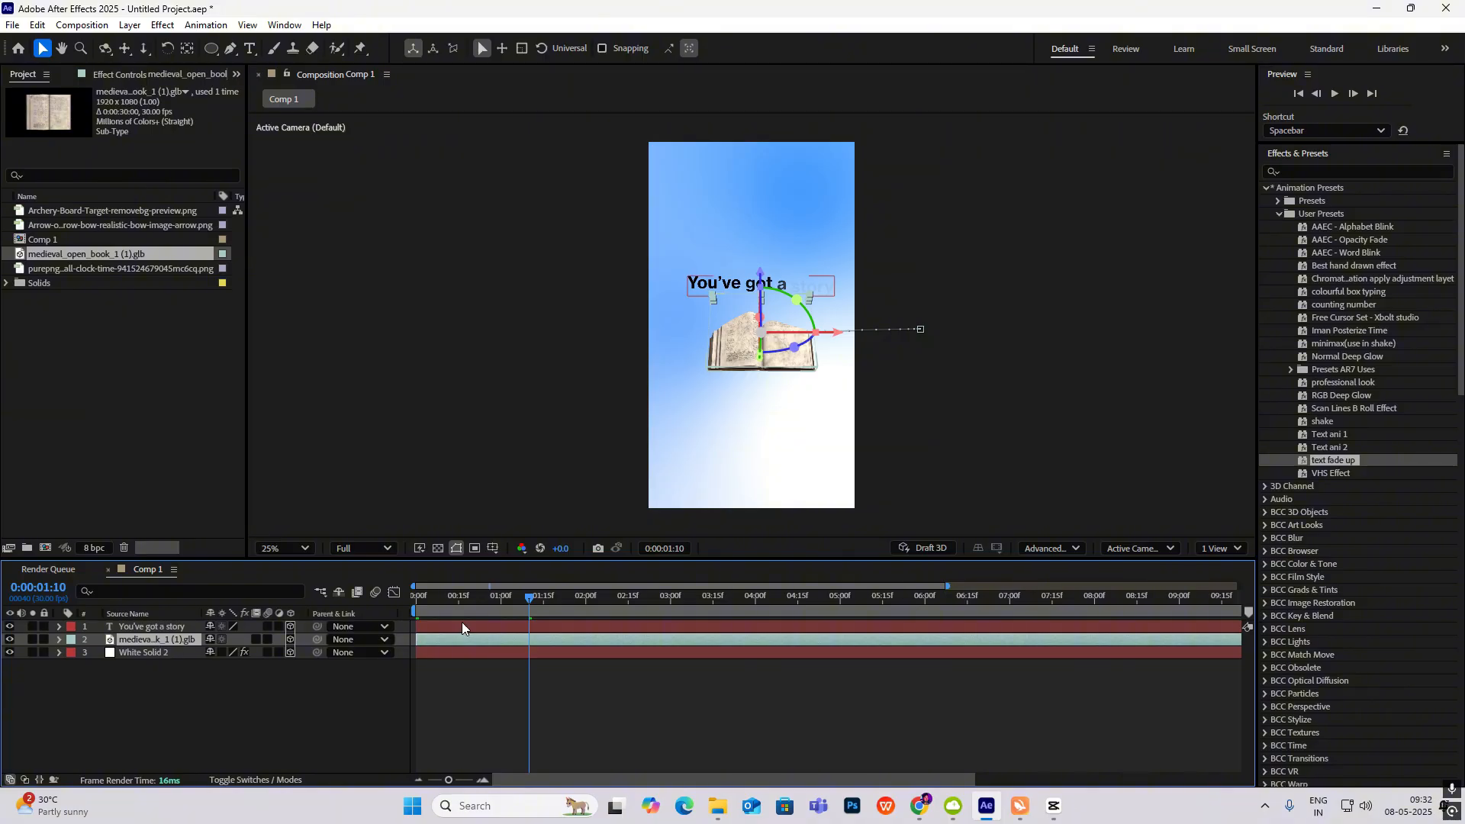
pyautogui.press('u')
pyautogui.moveTo(260, 658); pyautogui.dragTo(167, 676)
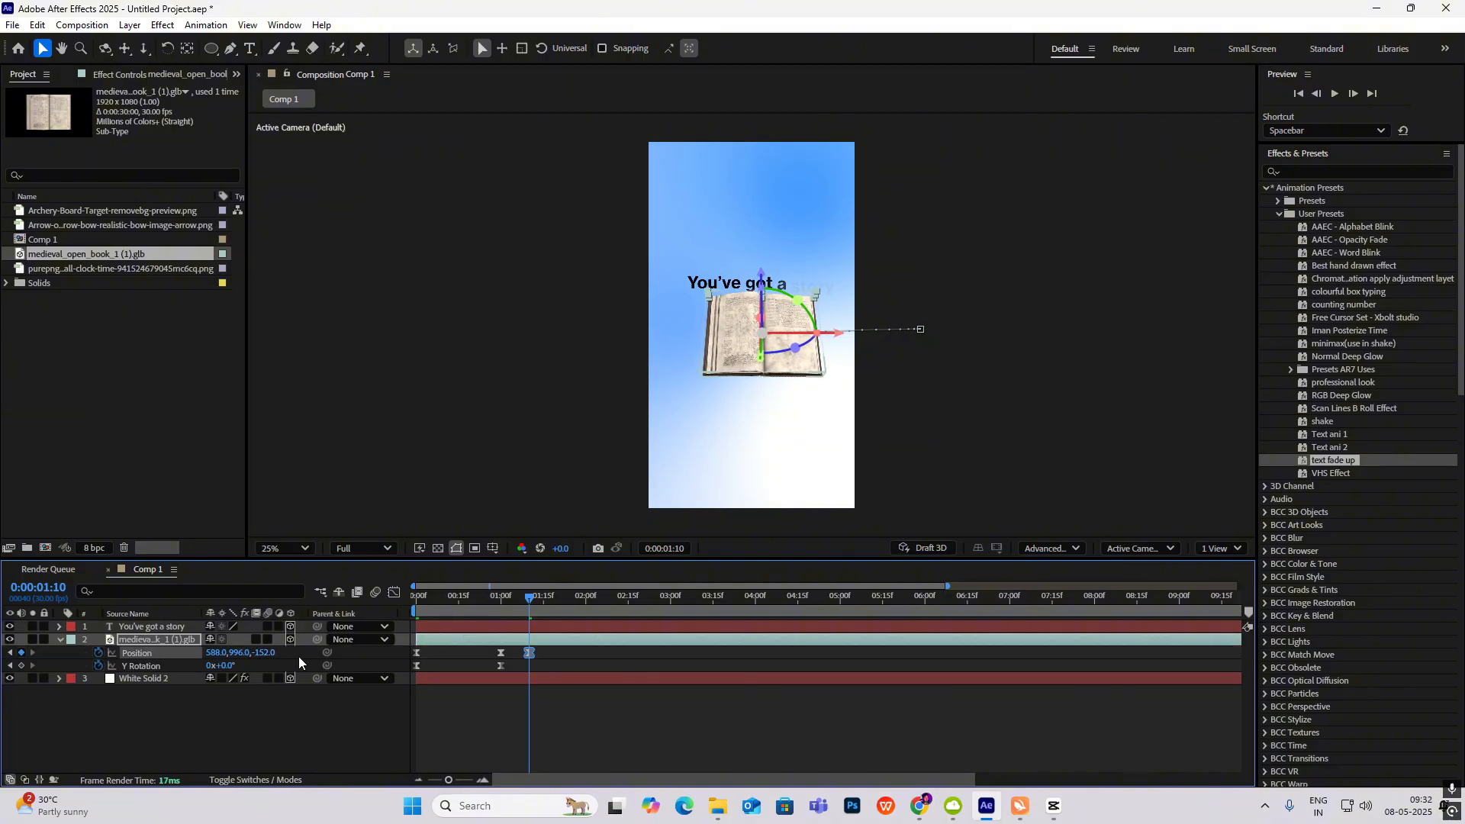
pyautogui.press('Delete')
# Step: Try setting the book's starting Z position to -186 at the first frame
pyautogui.moveTo(534, 603); pyautogui.dragTo(346, 607)
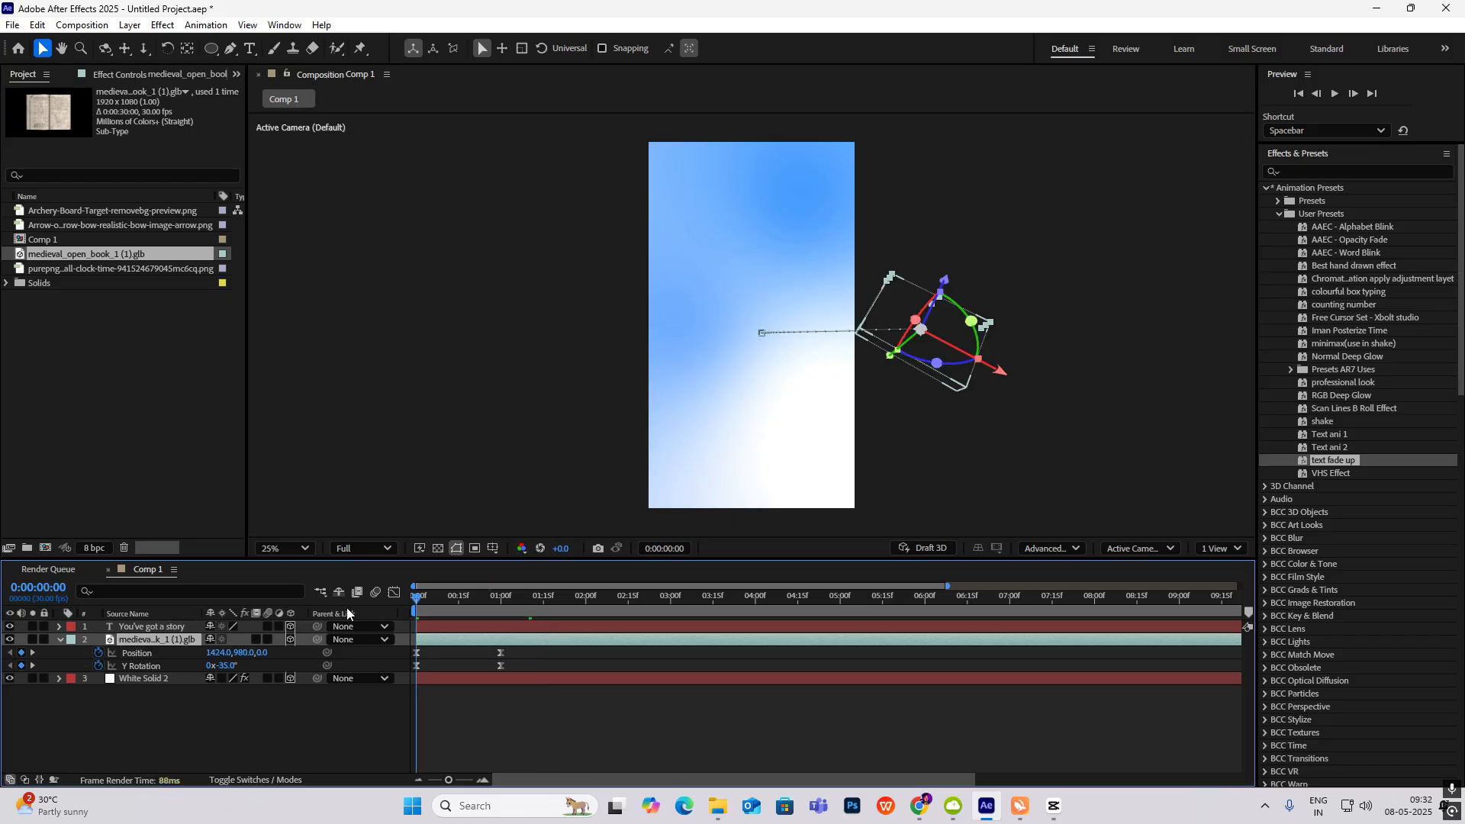
pyautogui.moveTo(264, 659); pyautogui.dragTo(206, 662)
pyautogui.moveTo(409, 607); pyautogui.dragTo(364, 629)
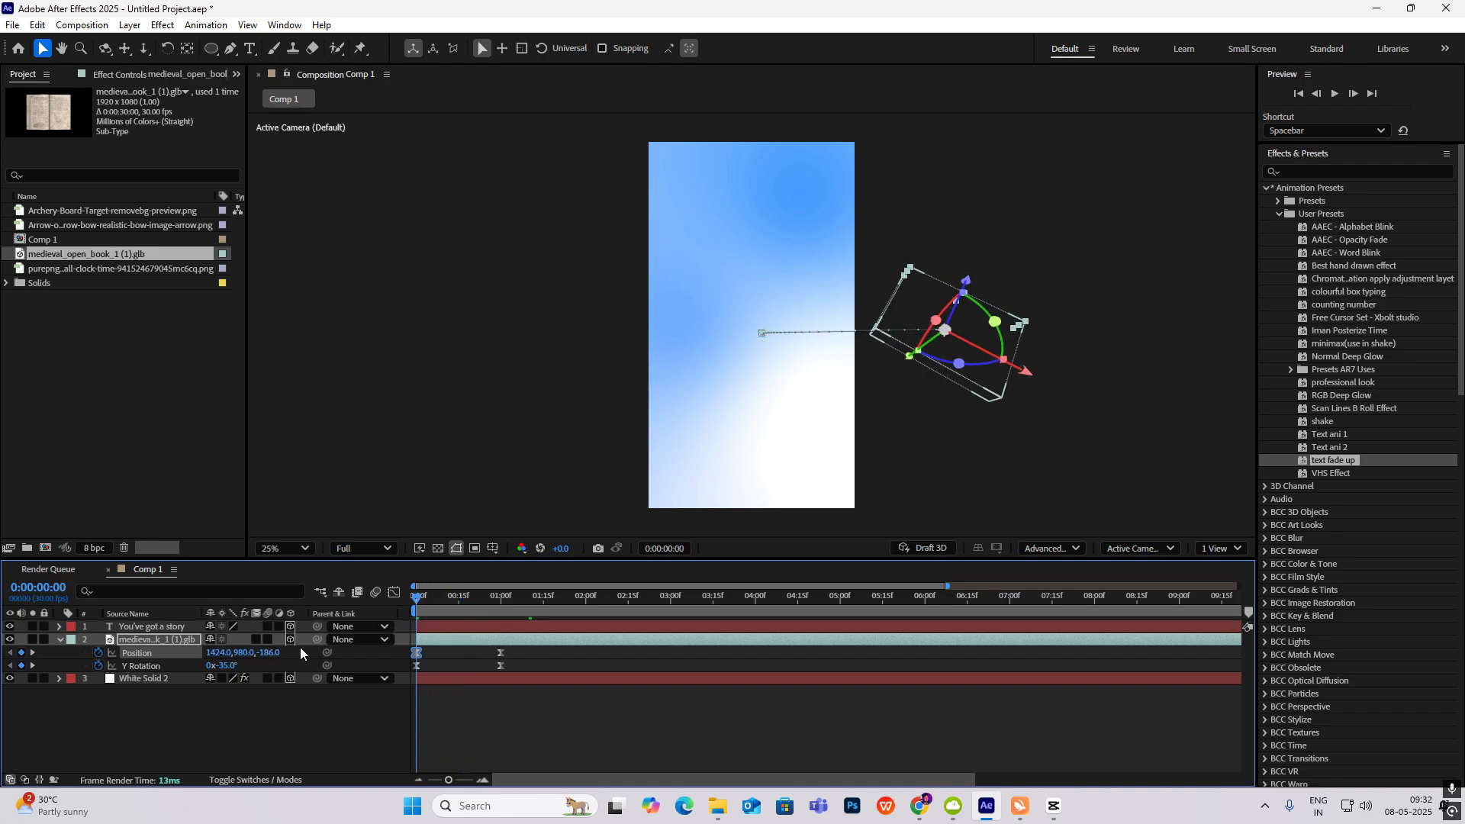
# Step: Undo the book's depth change and the background solid's 3D conversion, and preview the book and title entrance from the start
pyautogui.click(474, 603)
pyautogui.moveTo(476, 603); pyautogui.dragTo(498, 608)
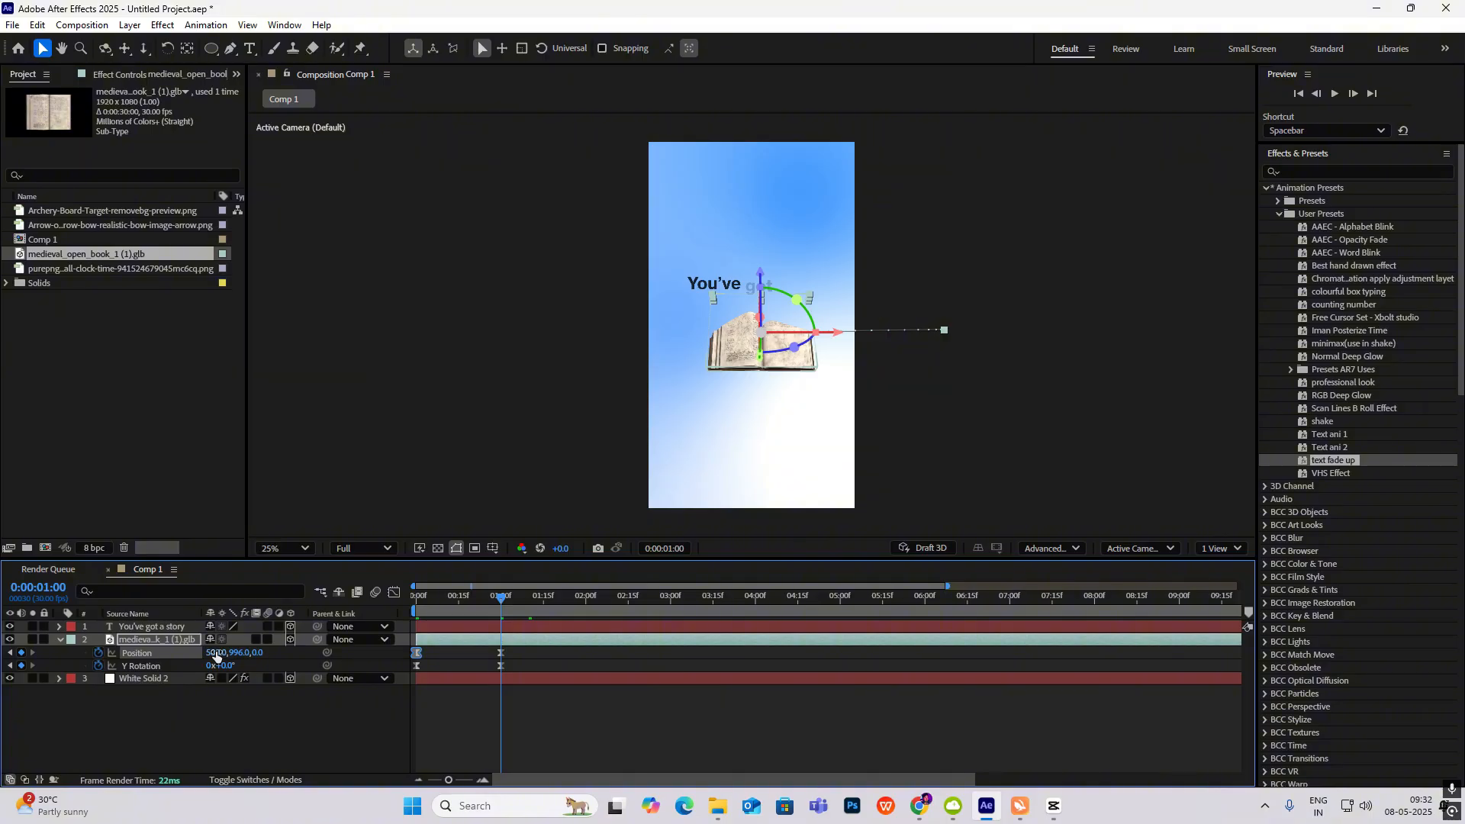
pyautogui.press('Home')
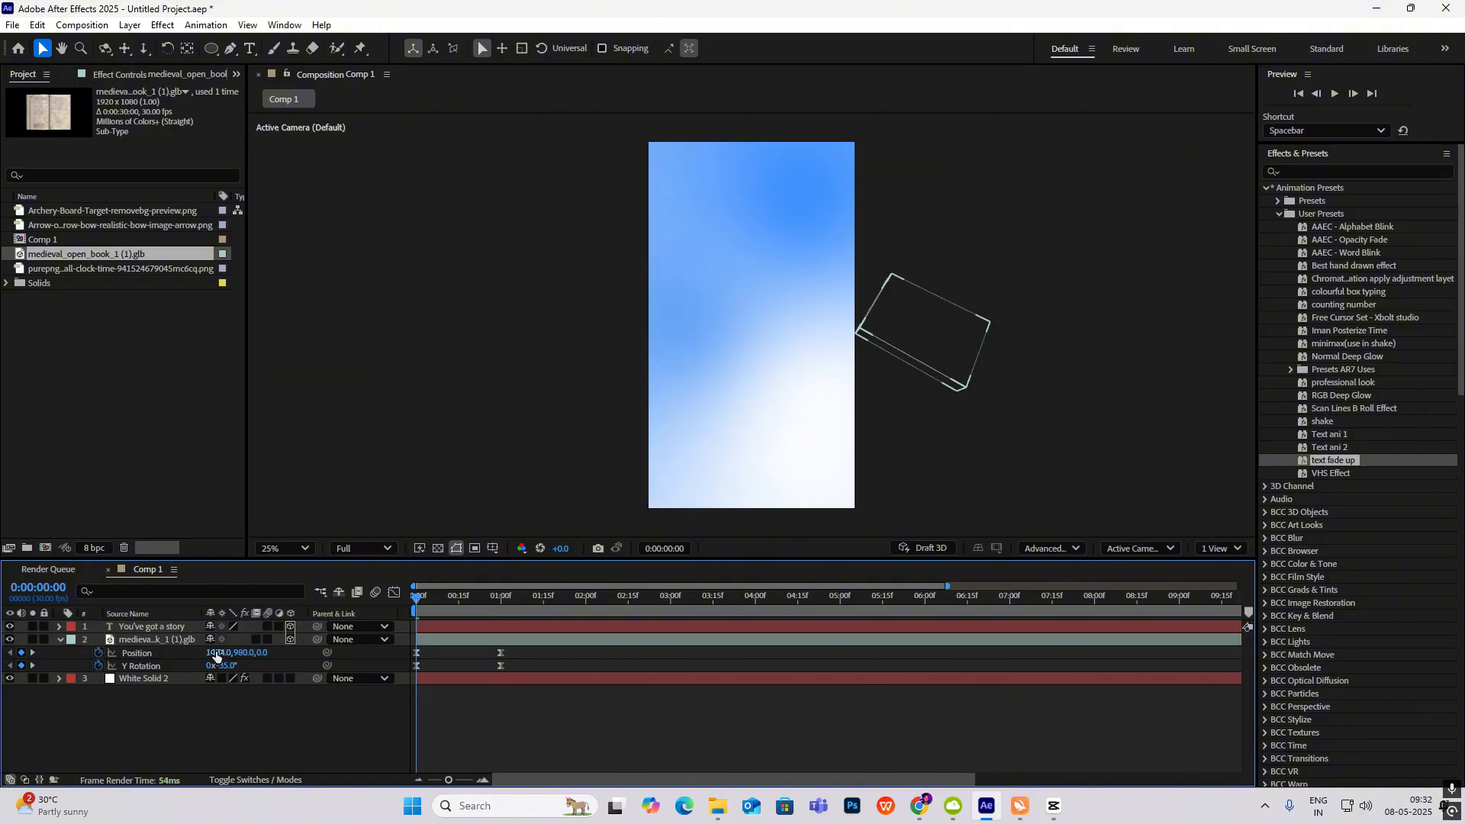
pyautogui.press('space')
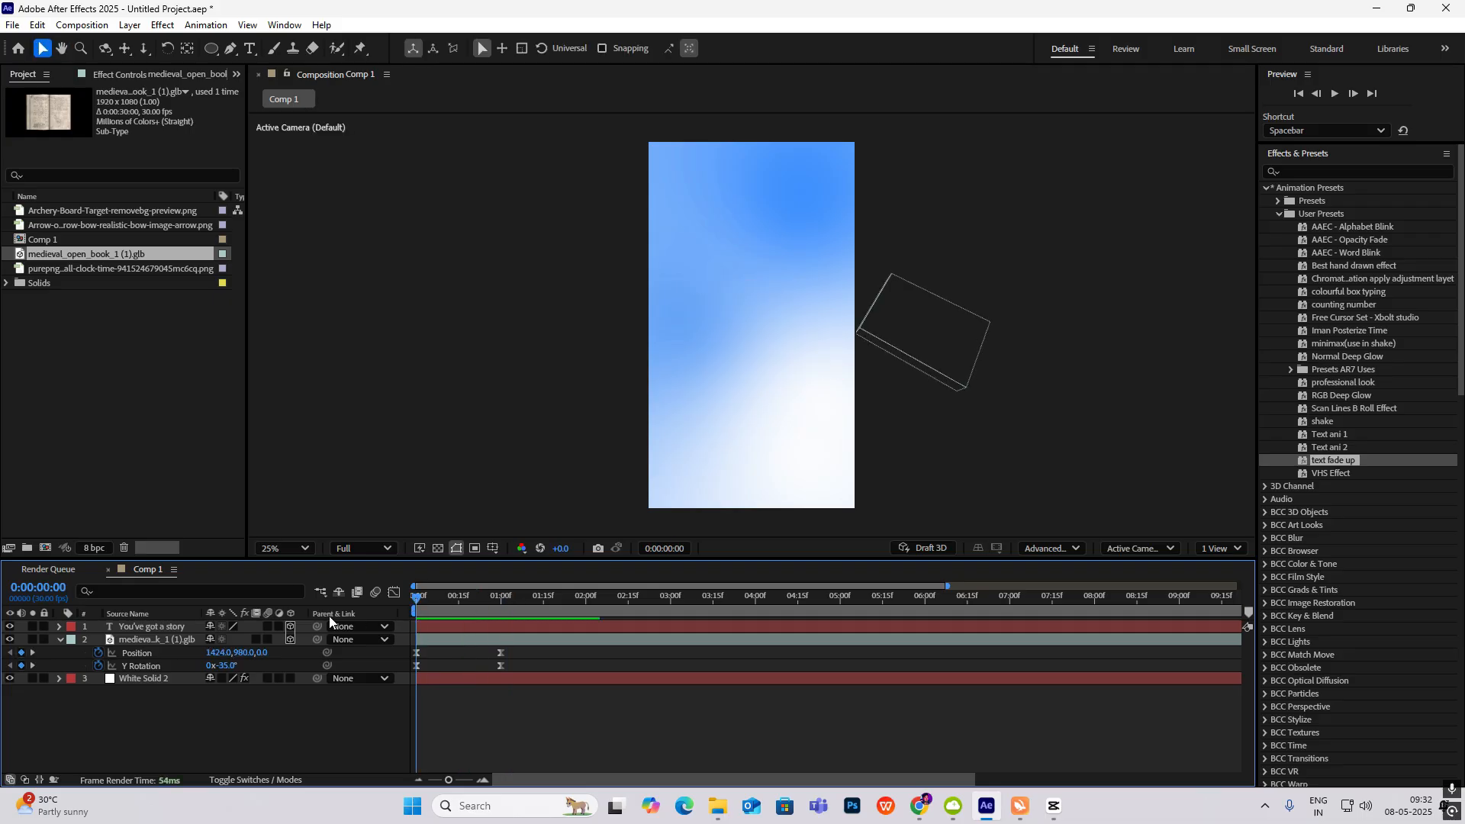
pyautogui.press('space')
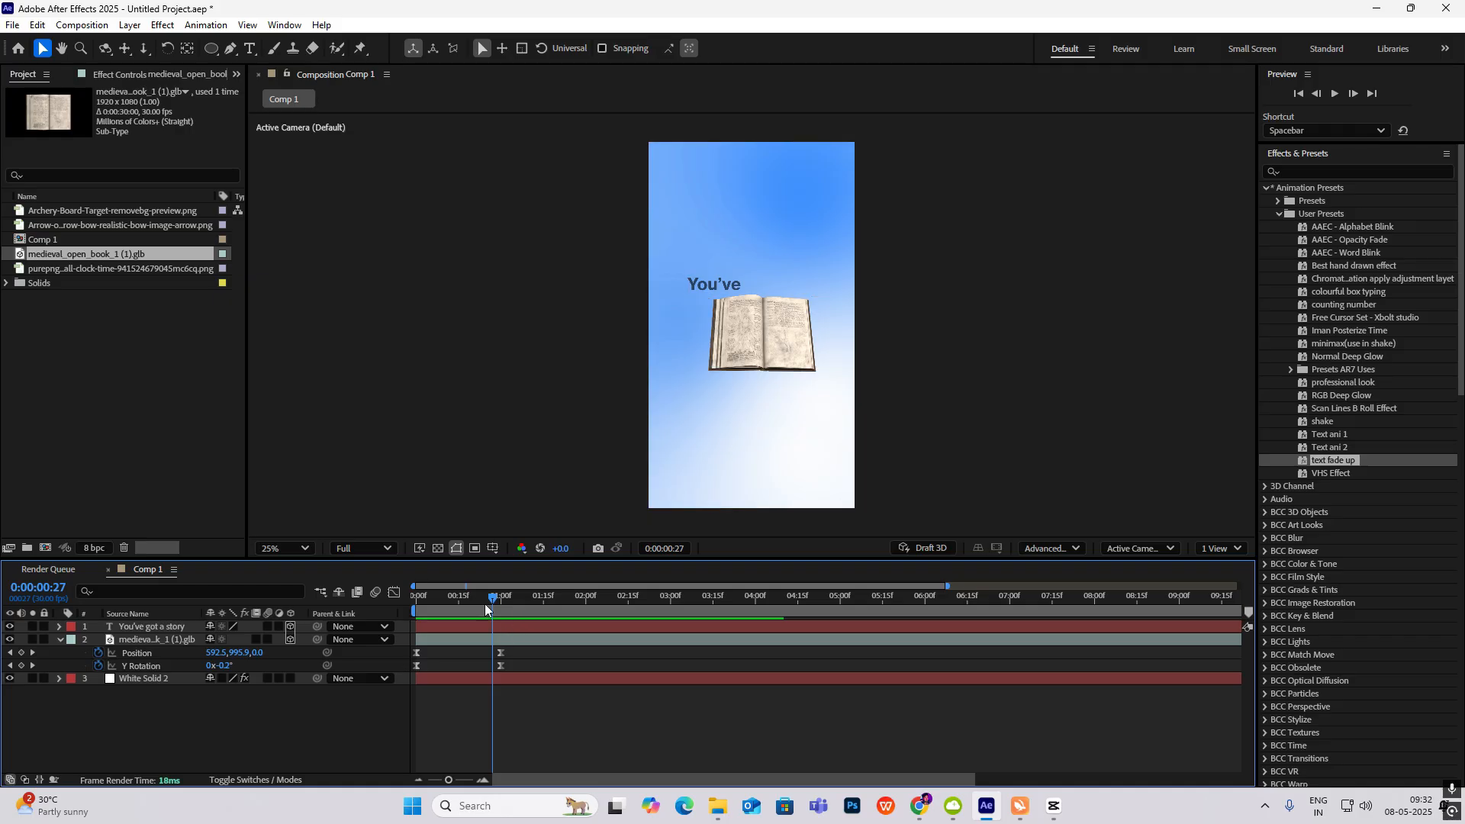
pyautogui.moveTo(493, 598); pyautogui.dragTo(401, 607)
pyautogui.press('space')
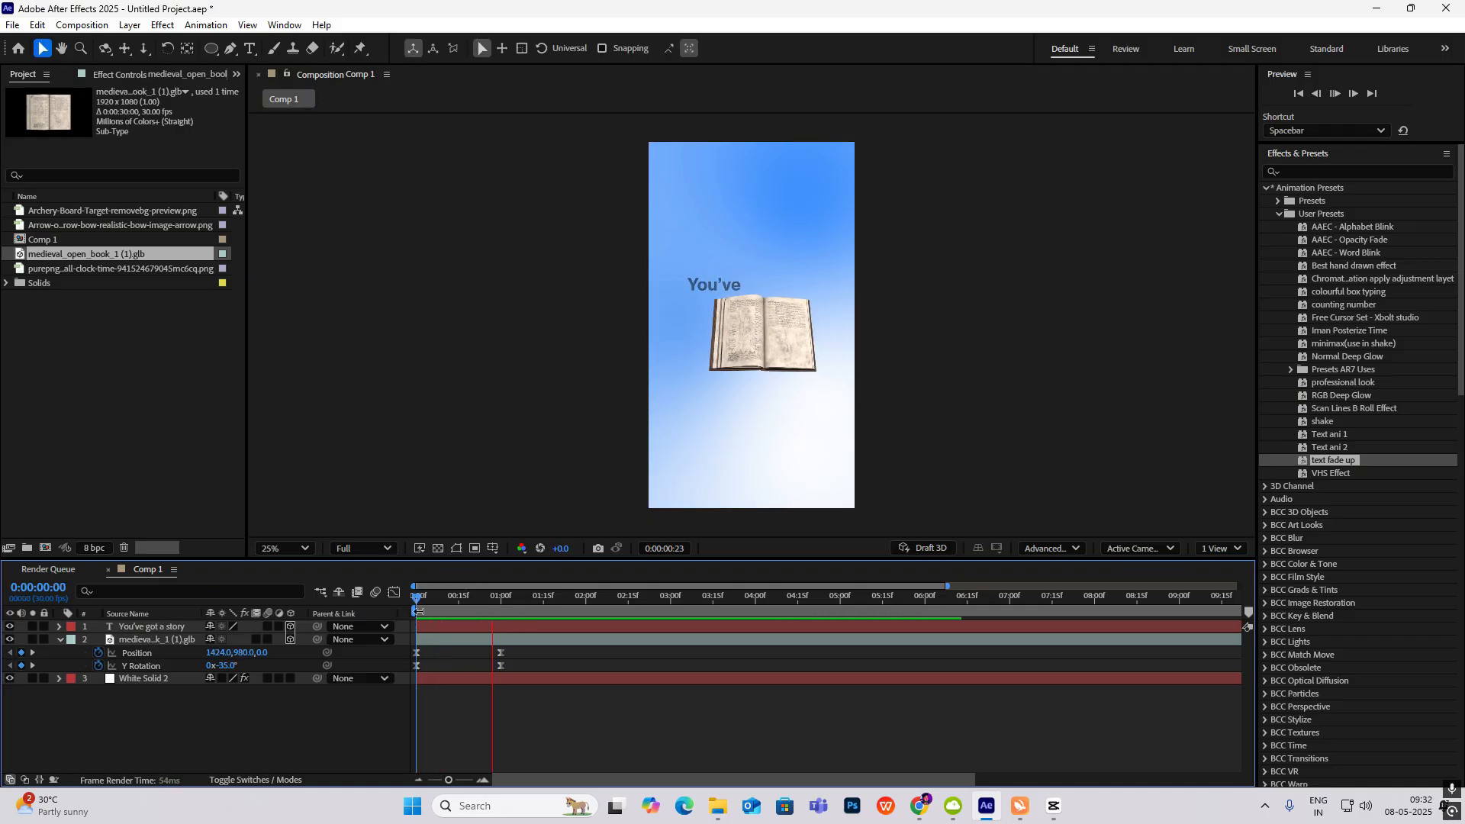
pyautogui.press('space')
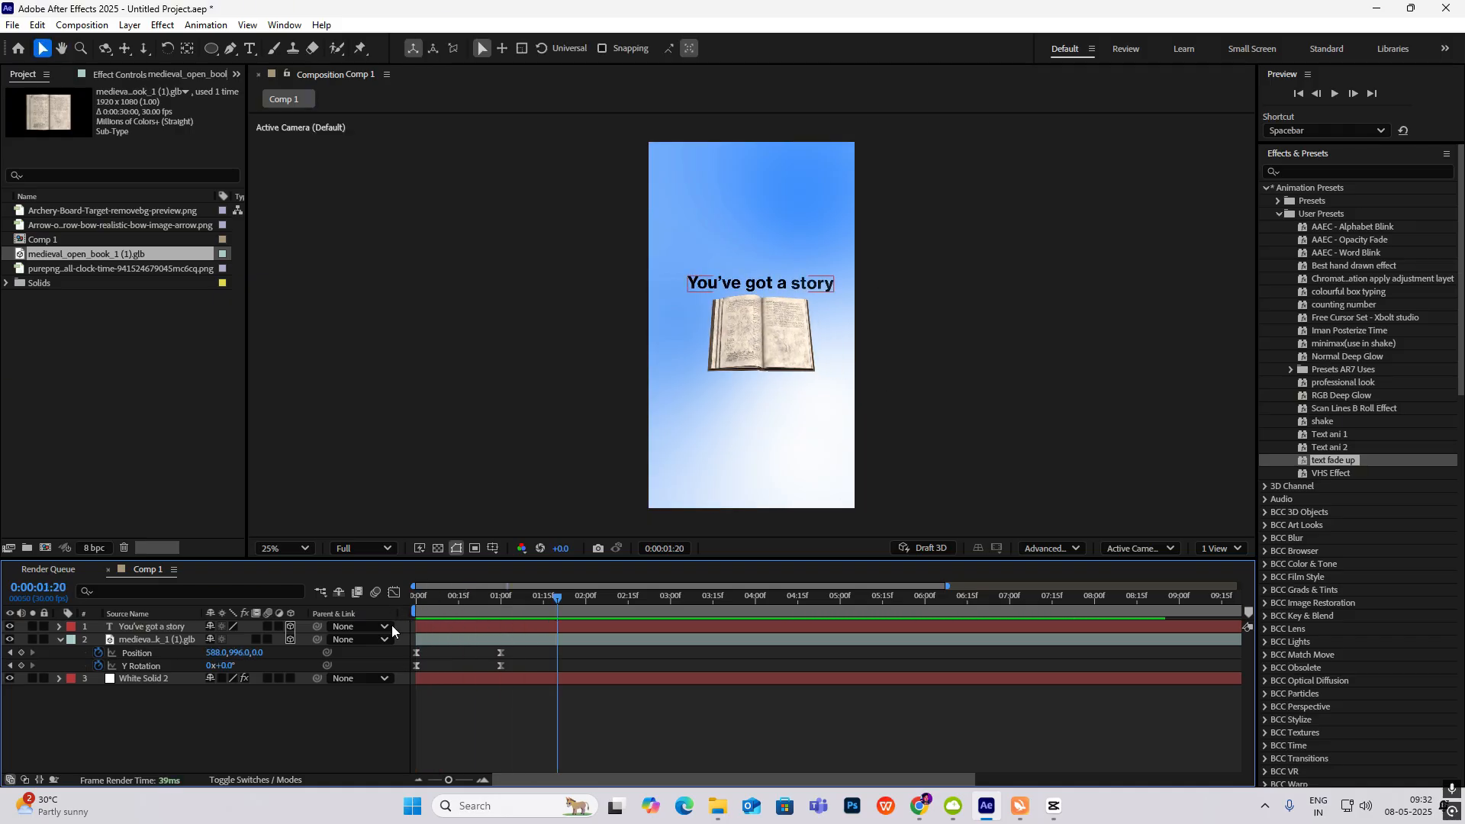
pyautogui.click(60, 640)
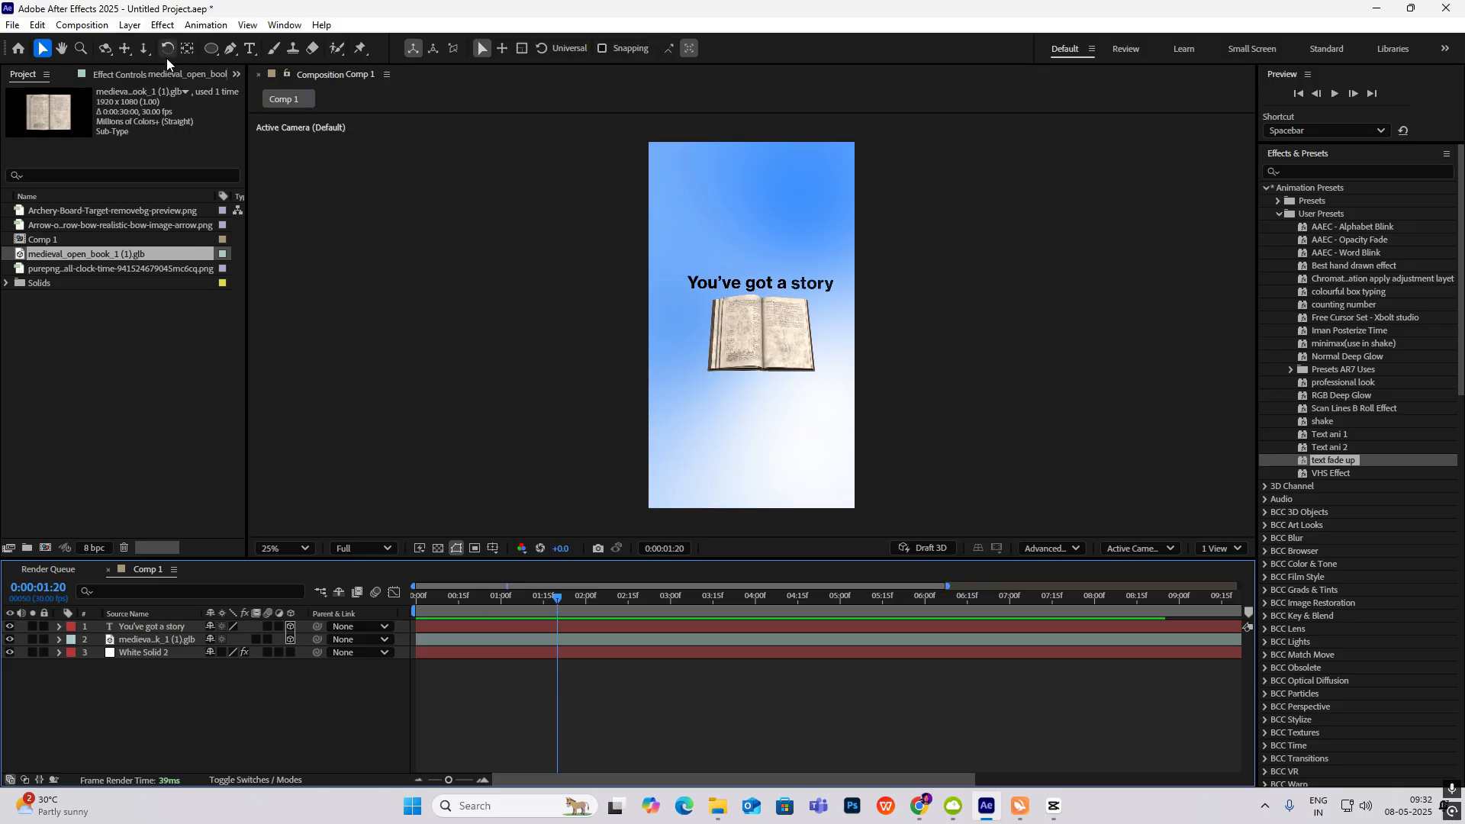
# Step: Place the arrow image in the timeline below the title, rotated to 163° and positioned outside the frame's left edge at about -416, 1004
pyautogui.moveTo(57, 222); pyautogui.dragTo(357, 656)
pyautogui.press('r')
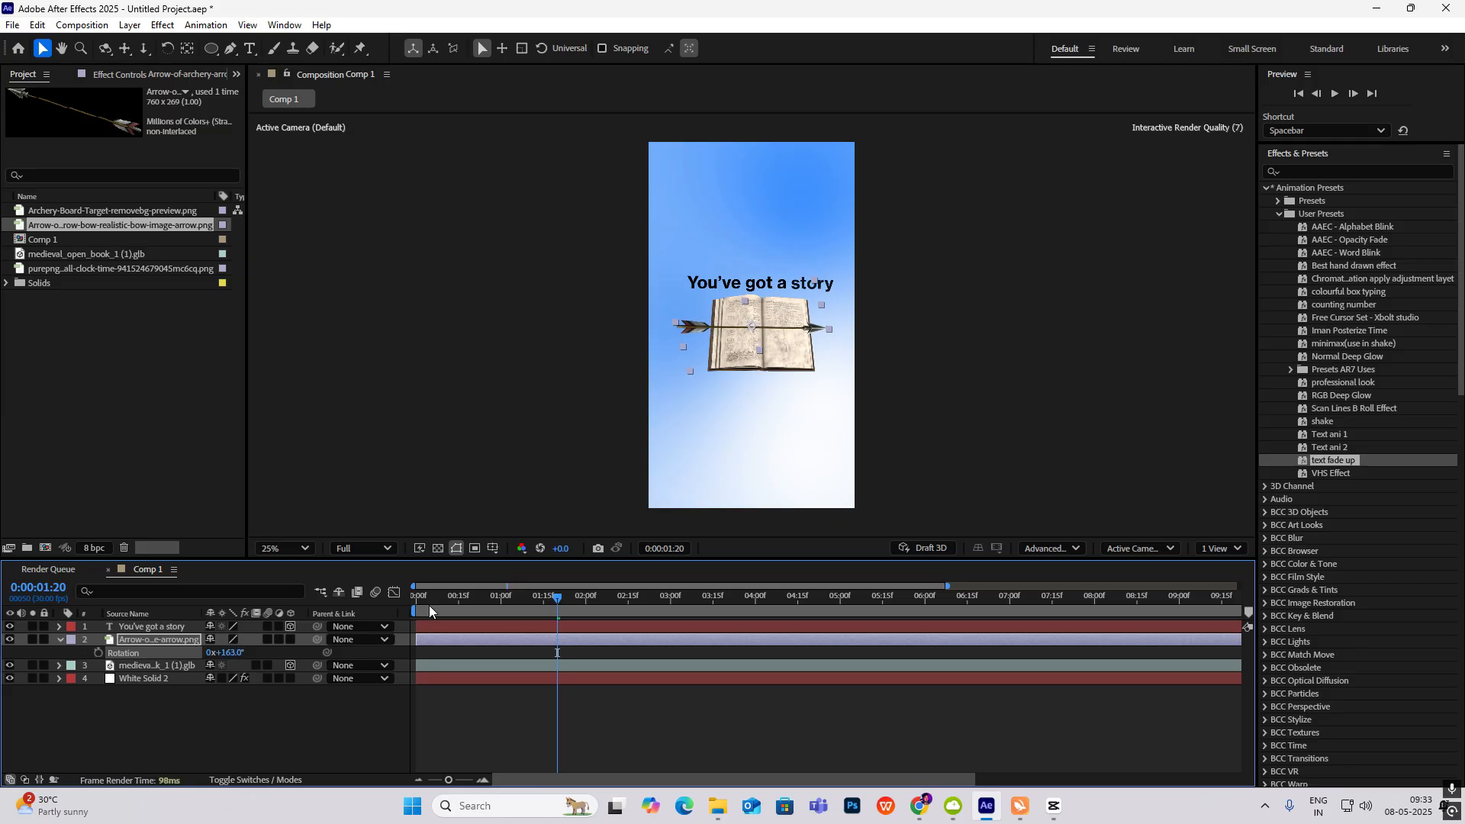
pyautogui.moveTo(730, 328); pyautogui.dragTo(547, 337)
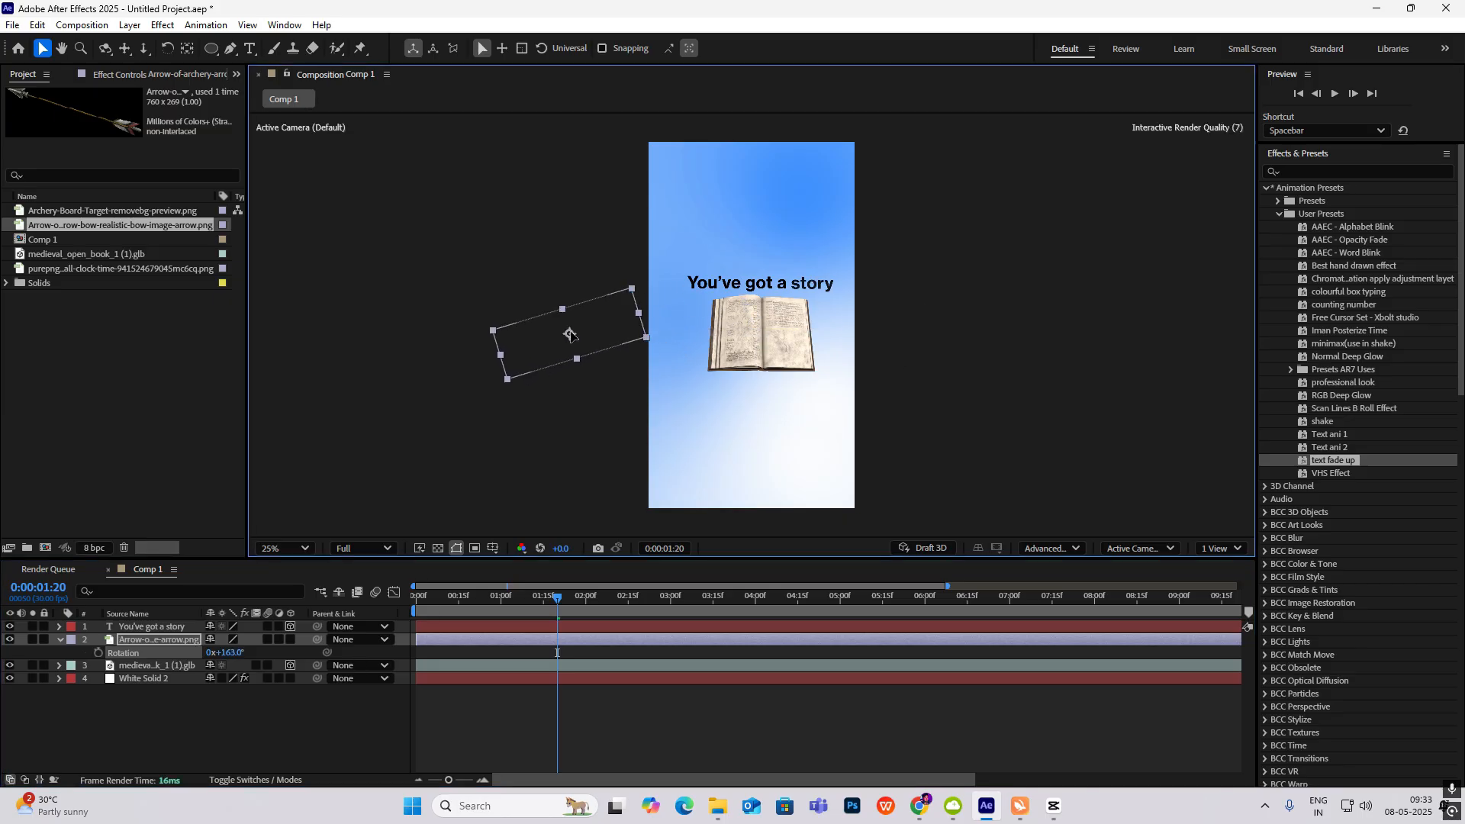
# Step: Keyframe the arrow's Position at 0:00:01:23, and move it across the frame to 662, 1004 at 0:00:03:00
pyautogui.moveTo(559, 601); pyautogui.dragTo(566, 632)
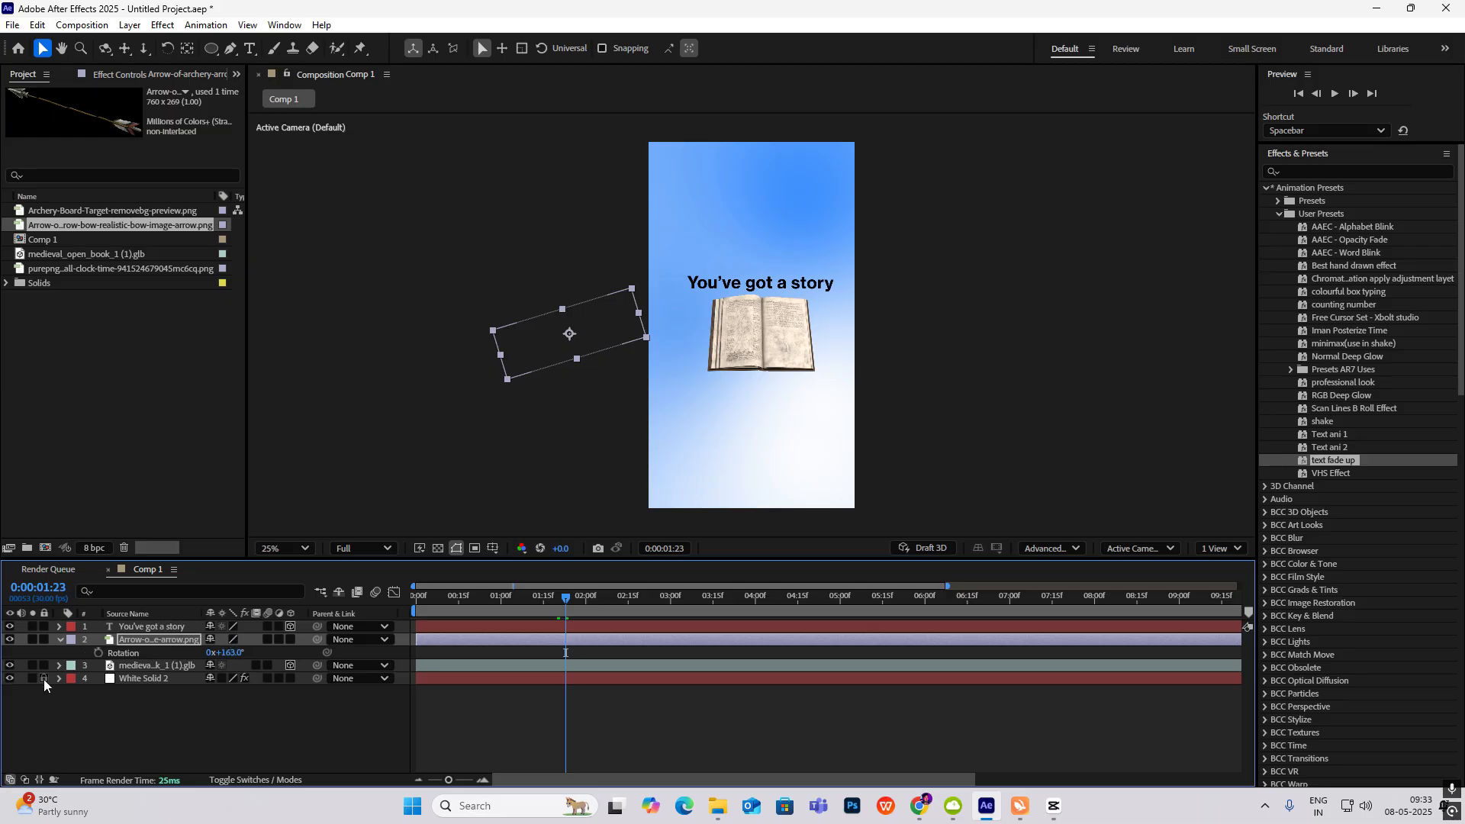
pyautogui.press('p')
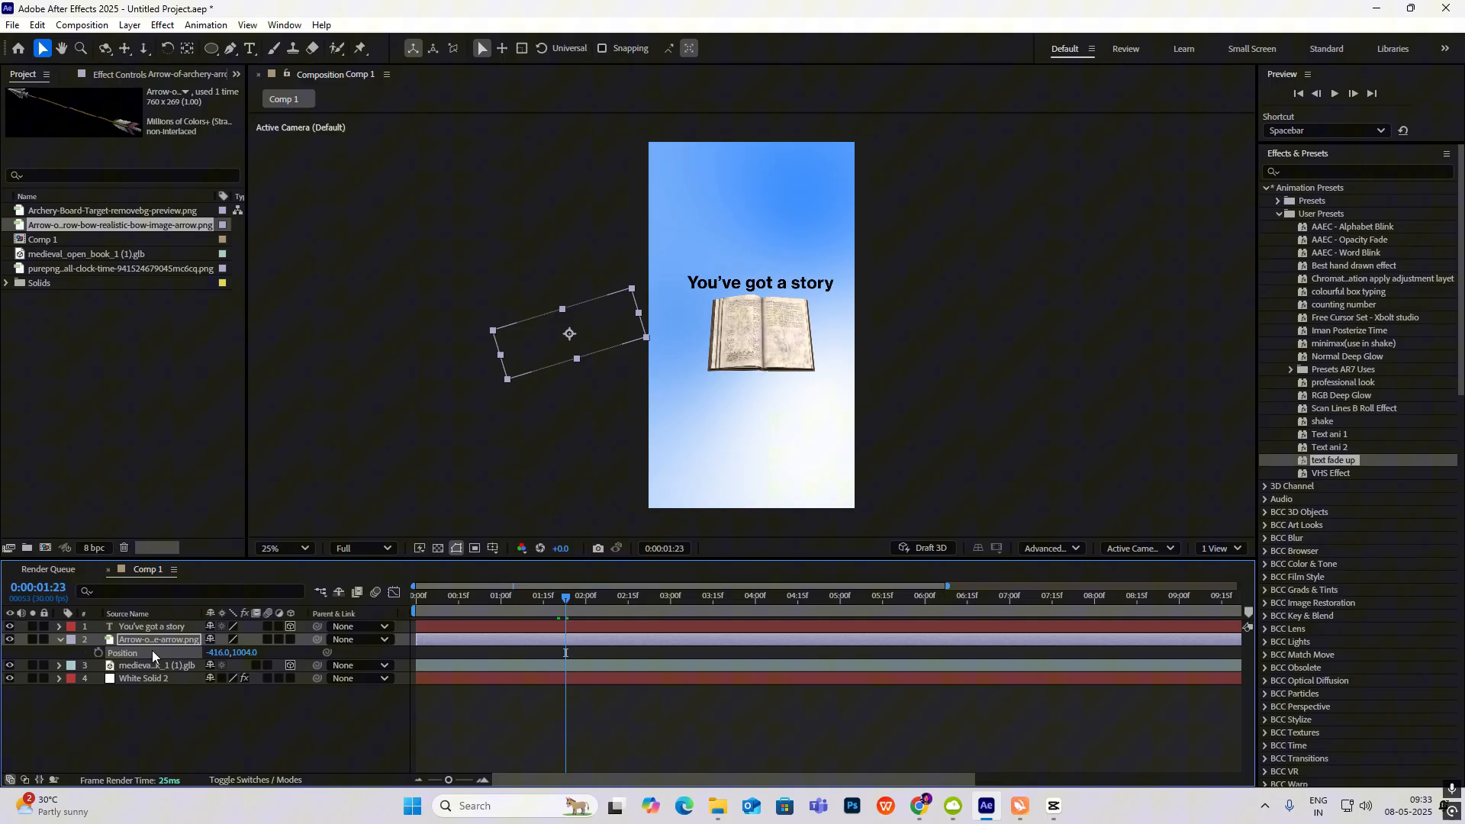
pyautogui.click(99, 653)
pyautogui.moveTo(570, 593); pyautogui.dragTo(675, 606)
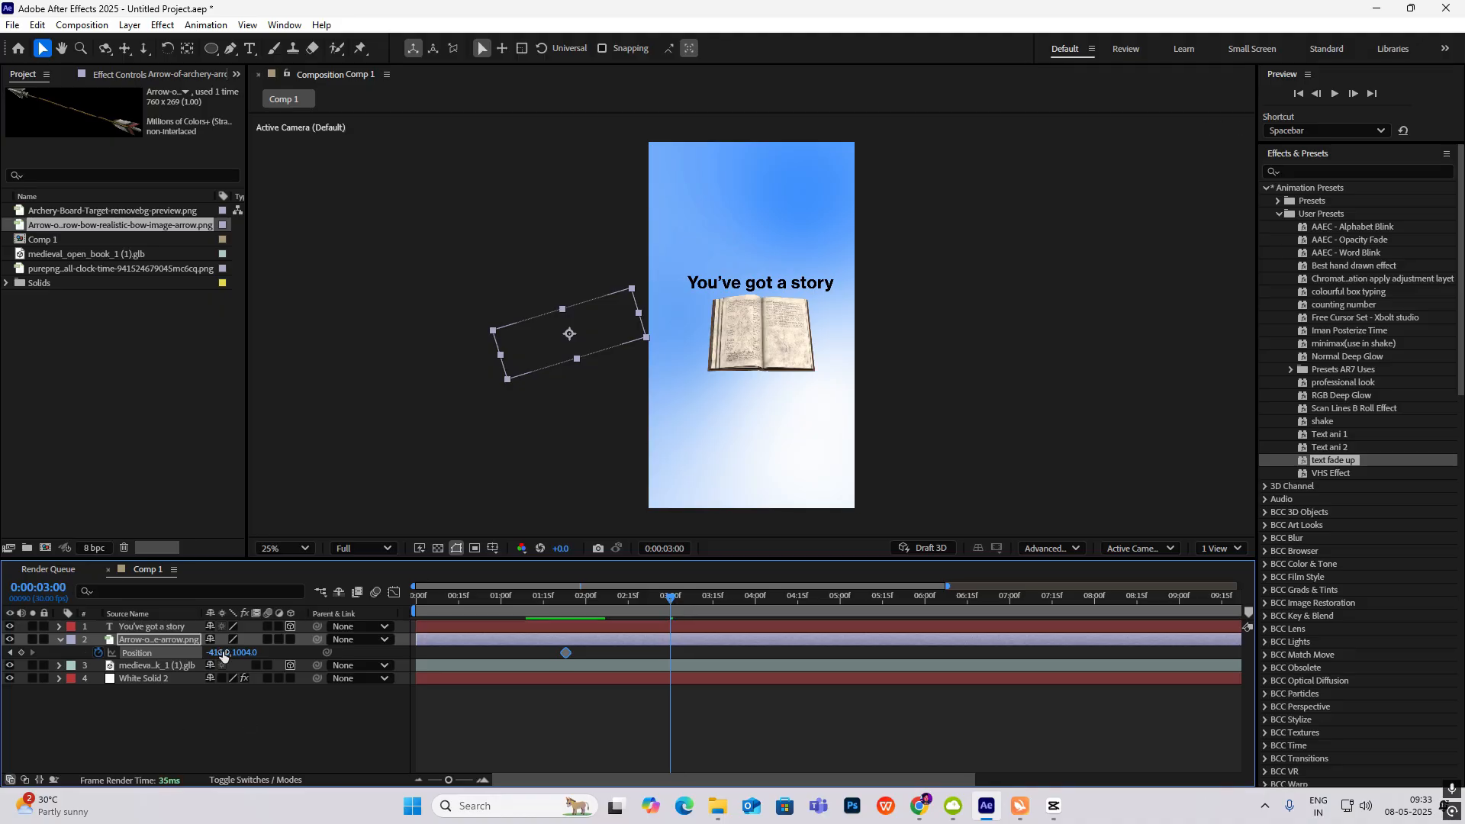
pyautogui.moveTo(214, 659); pyautogui.dragTo(1036, 656)
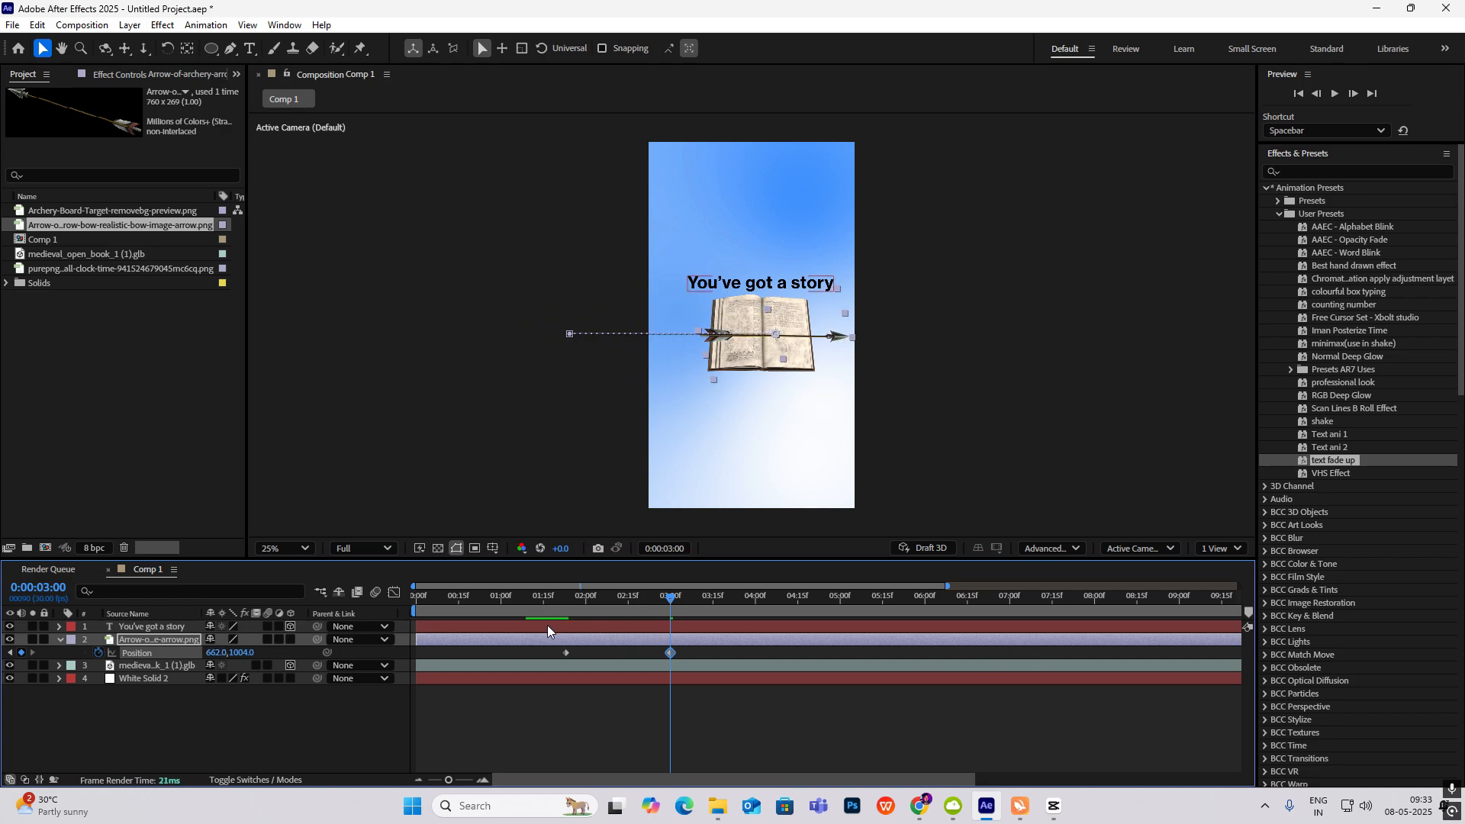
# Step: Apply Easy Ease to the arrow's two Position keyframes, adjust their curve in the Graph Editor, and preview the motion
pyautogui.moveTo(698, 652); pyautogui.dragTo(508, 667)
pyautogui.press('F9')
pyautogui.click(394, 593)
pyautogui.moveTo(654, 735); pyautogui.dragTo(628, 735)
pyautogui.click(394, 592)
pyautogui.press('space')
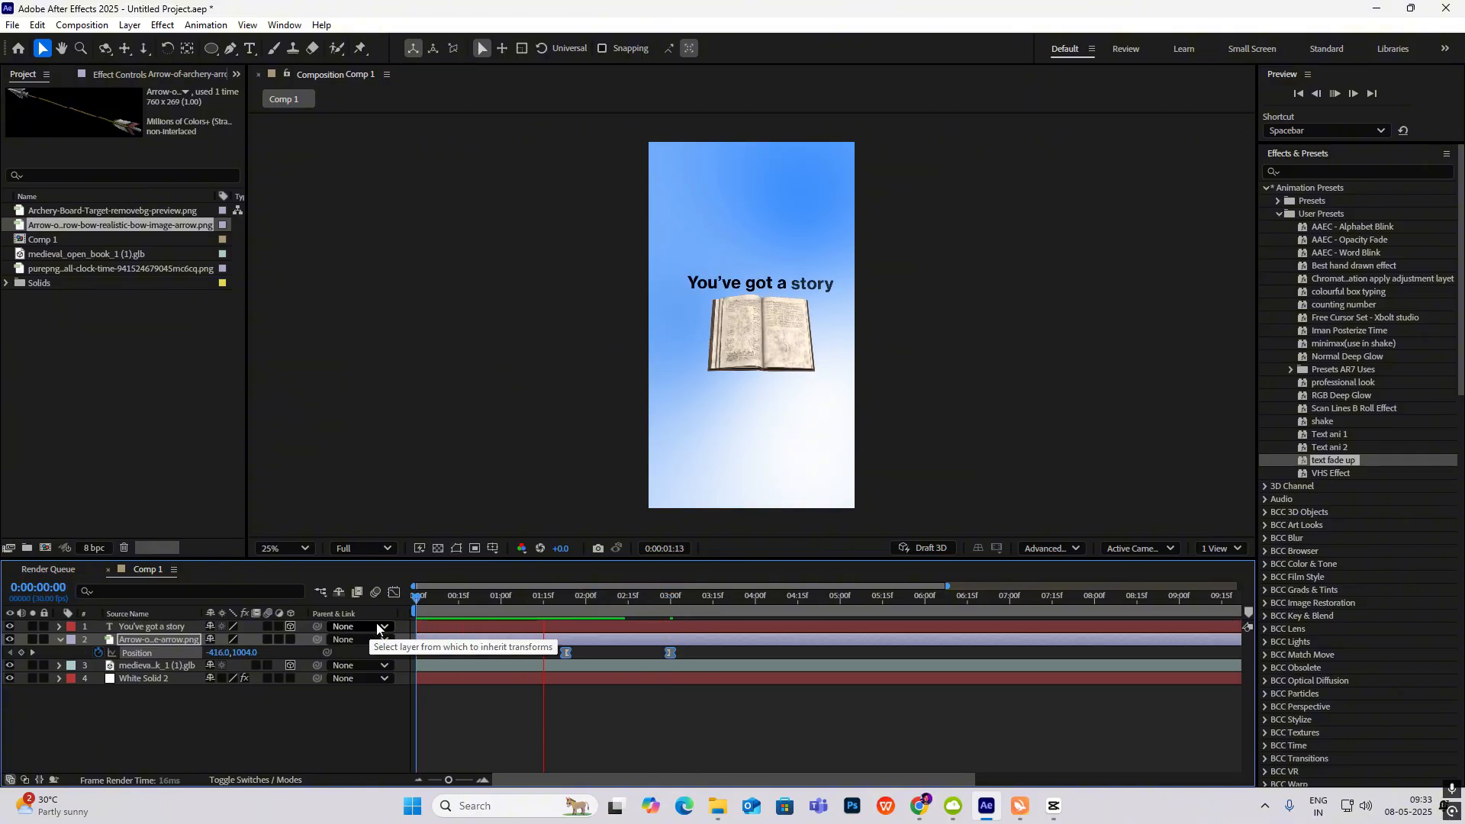
# Step: Switch to CapCut to study the transition into the "You've got a purpose" shot, and return to After Effects
pyautogui.click(1054, 807)
pyautogui.moveTo(230, 570)
pyautogui.mouseDown()
pyautogui.moveTo(203, 570)
pyautogui.moveTo(239, 570)
pyautogui.mouseUp()
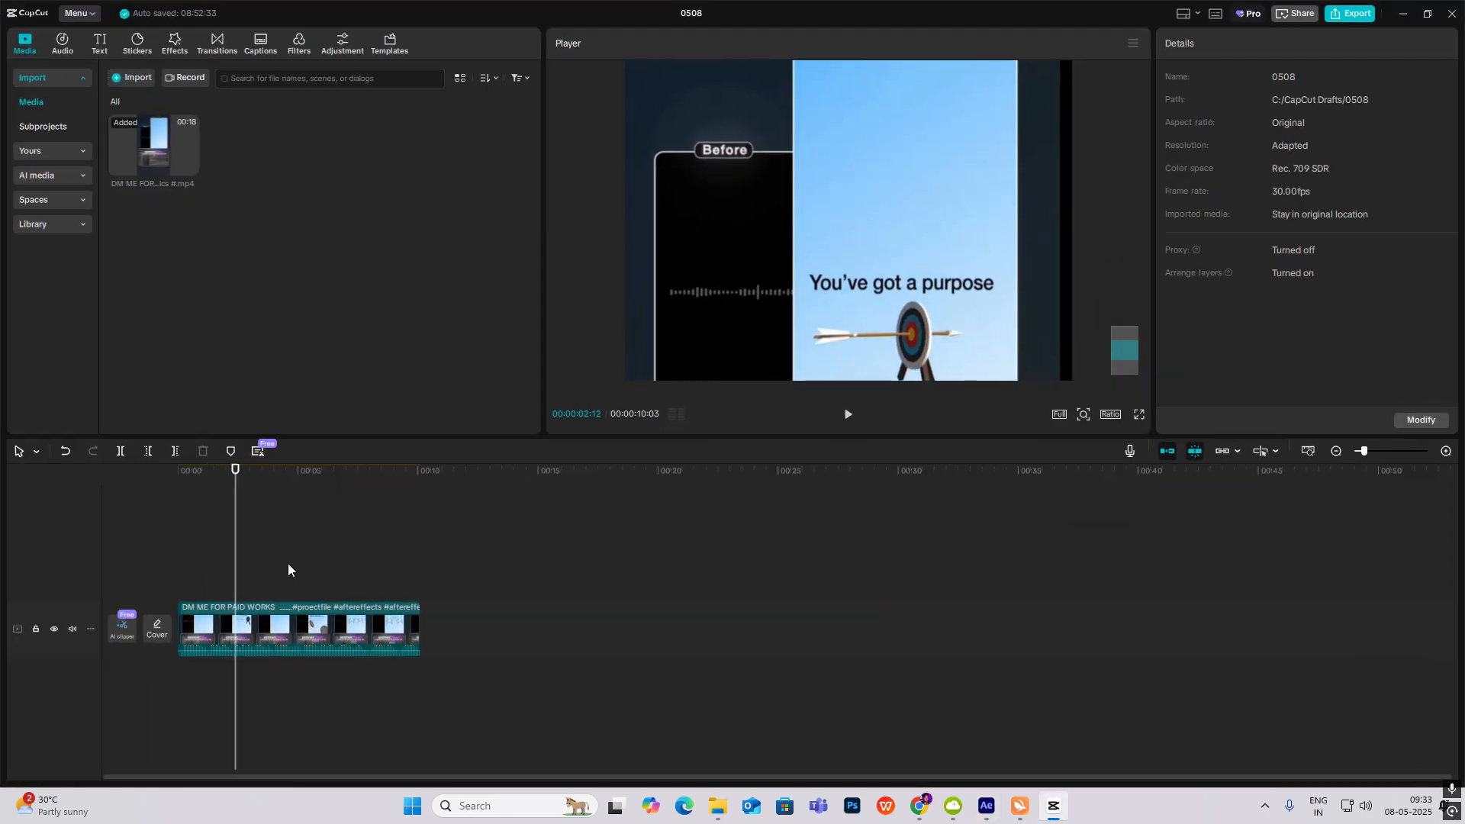
pyautogui.click(1056, 815)
# Step: Add a two-node camera with the 50mm preset to the composition
pyautogui.moveTo(677, 599); pyautogui.dragTo(483, 644)
pyautogui.rightClick(233, 709)
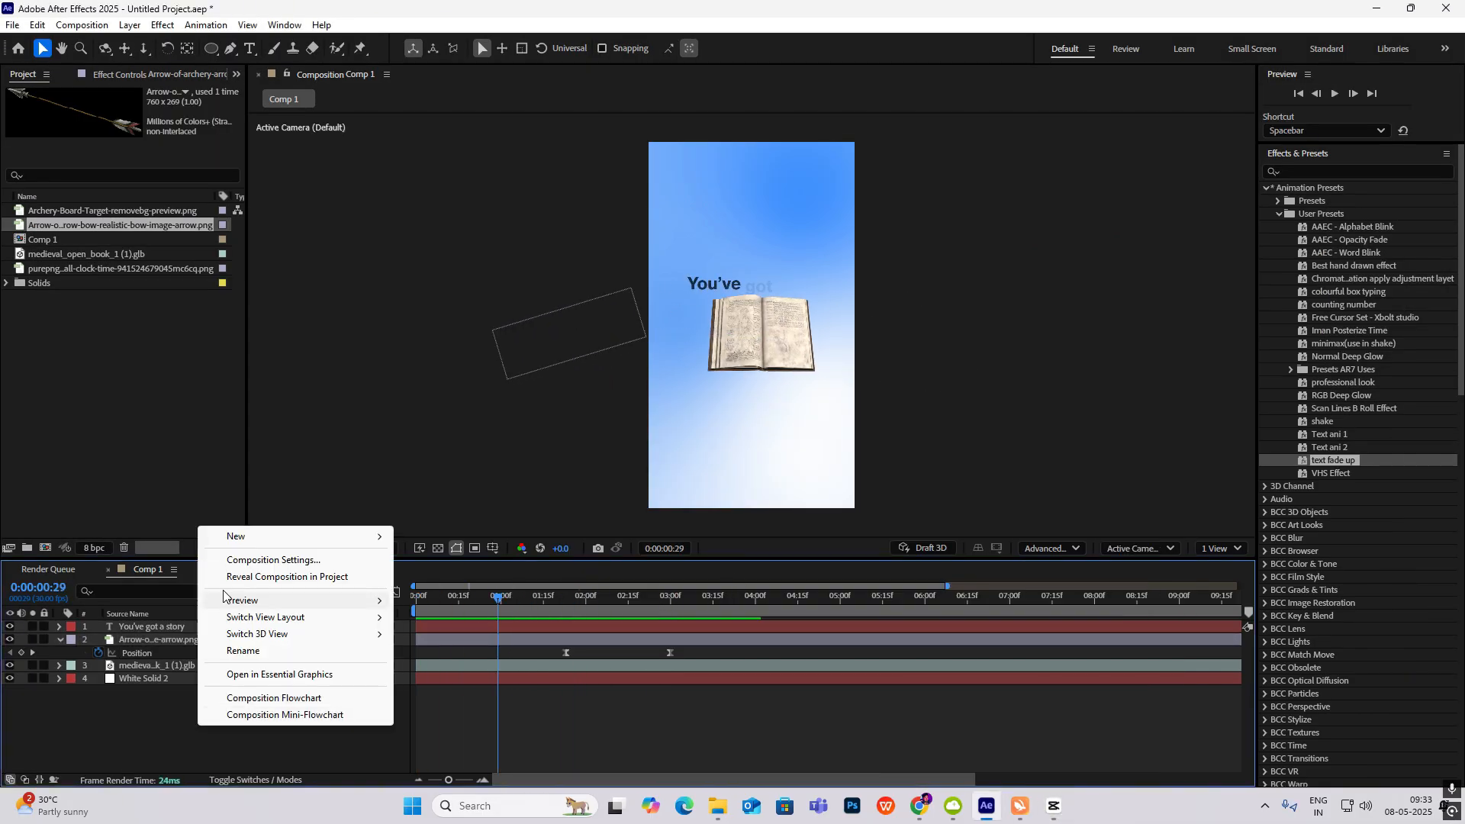
pyautogui.moveTo(271, 541)
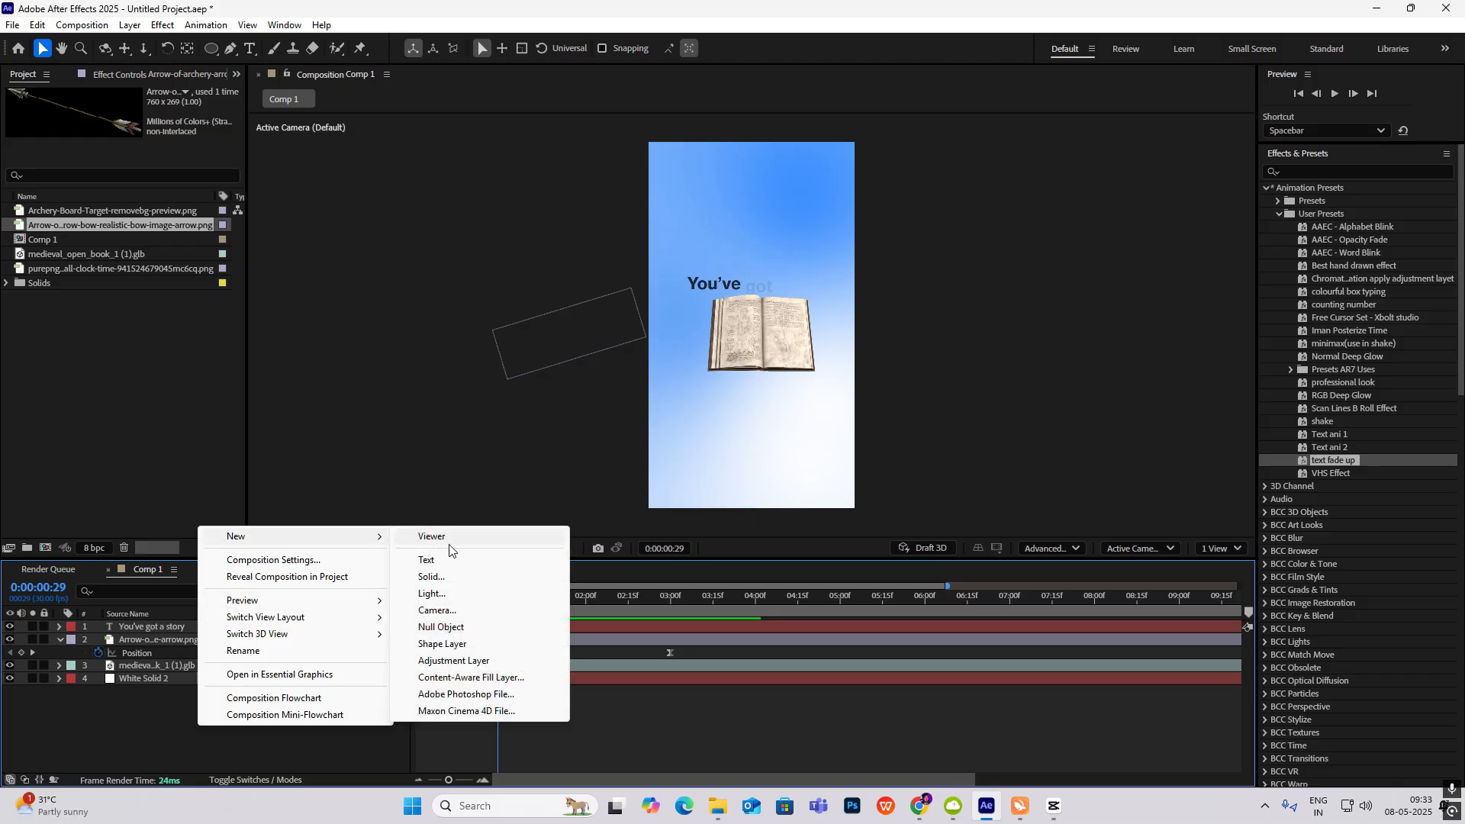
pyautogui.click(436, 611)
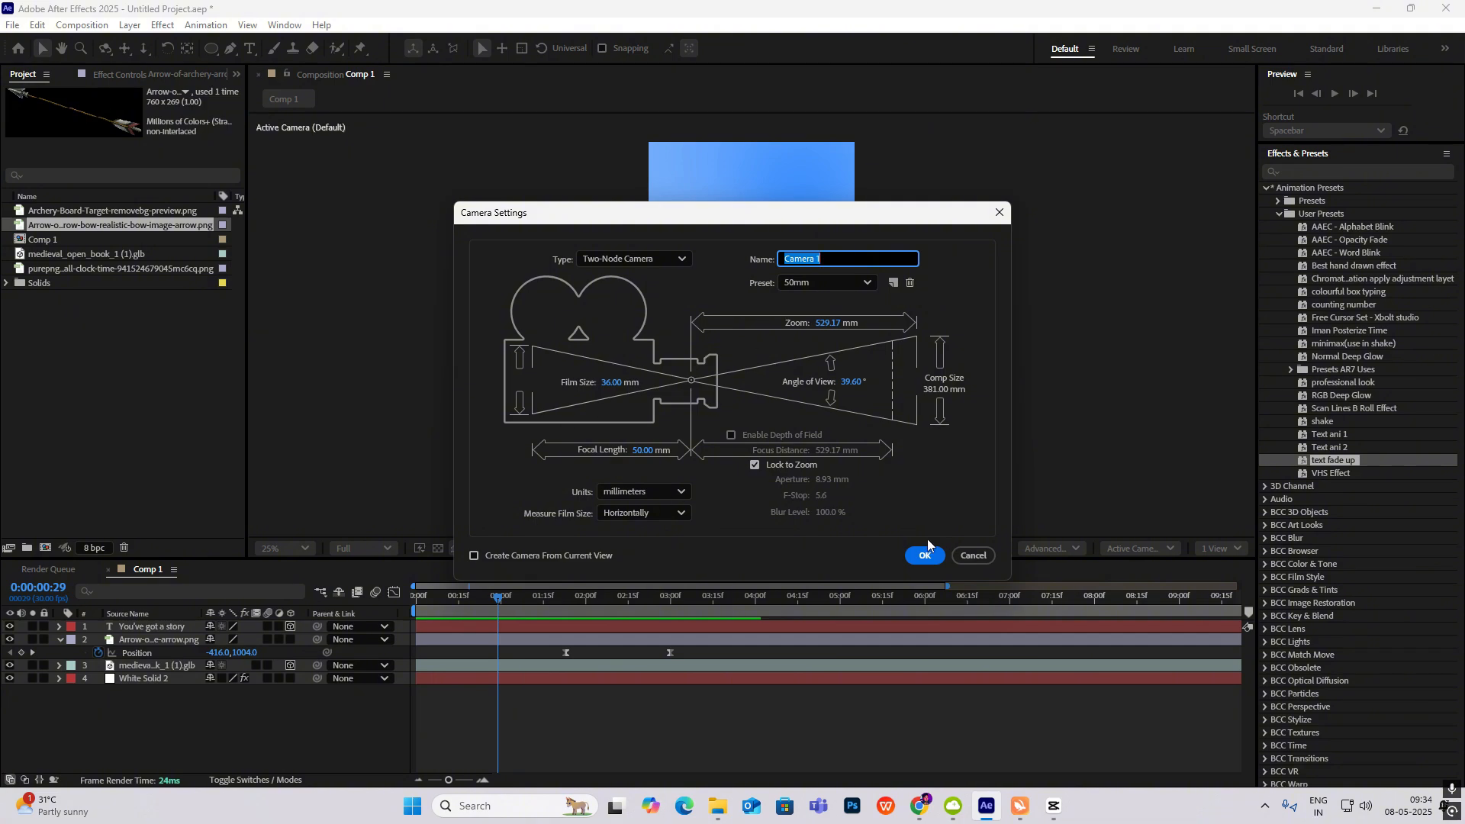
pyautogui.click(924, 555)
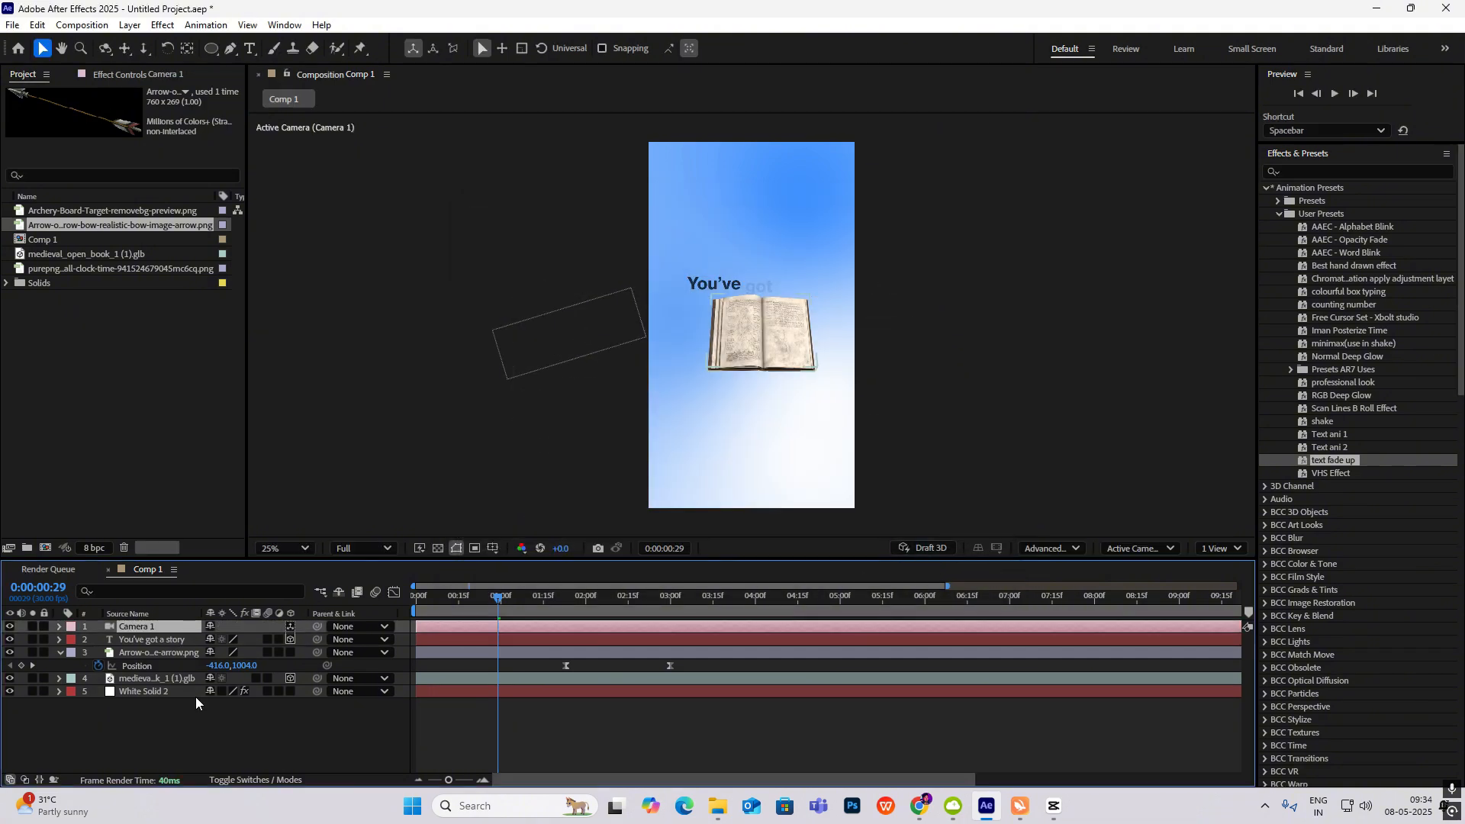
# Step: Add a null object to the composition and parent Camera 1 to it
pyautogui.rightClick(177, 729)
pyautogui.moveTo(231, 542)
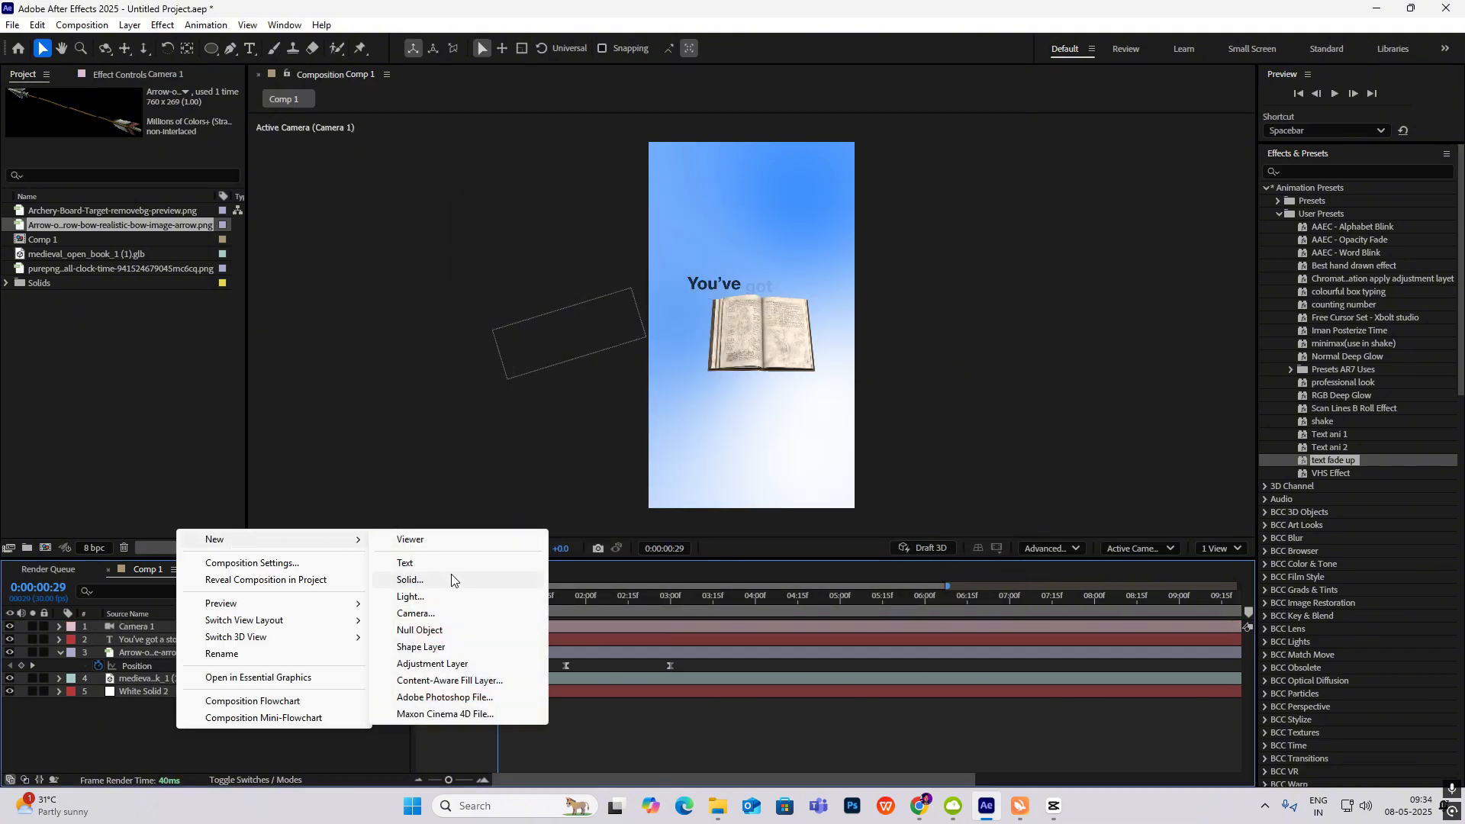
pyautogui.click(488, 630)
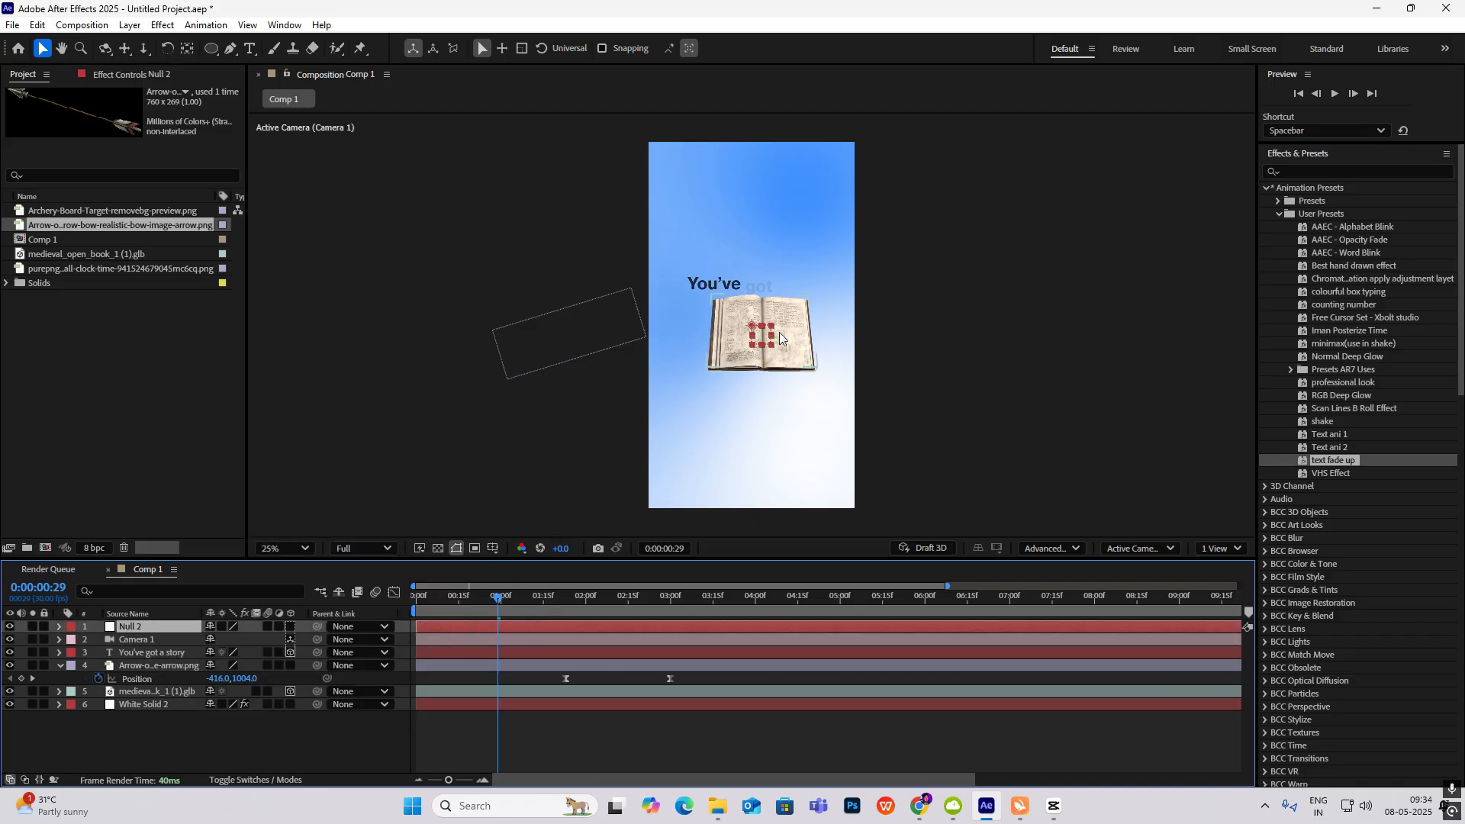
pyautogui.click(171, 641)
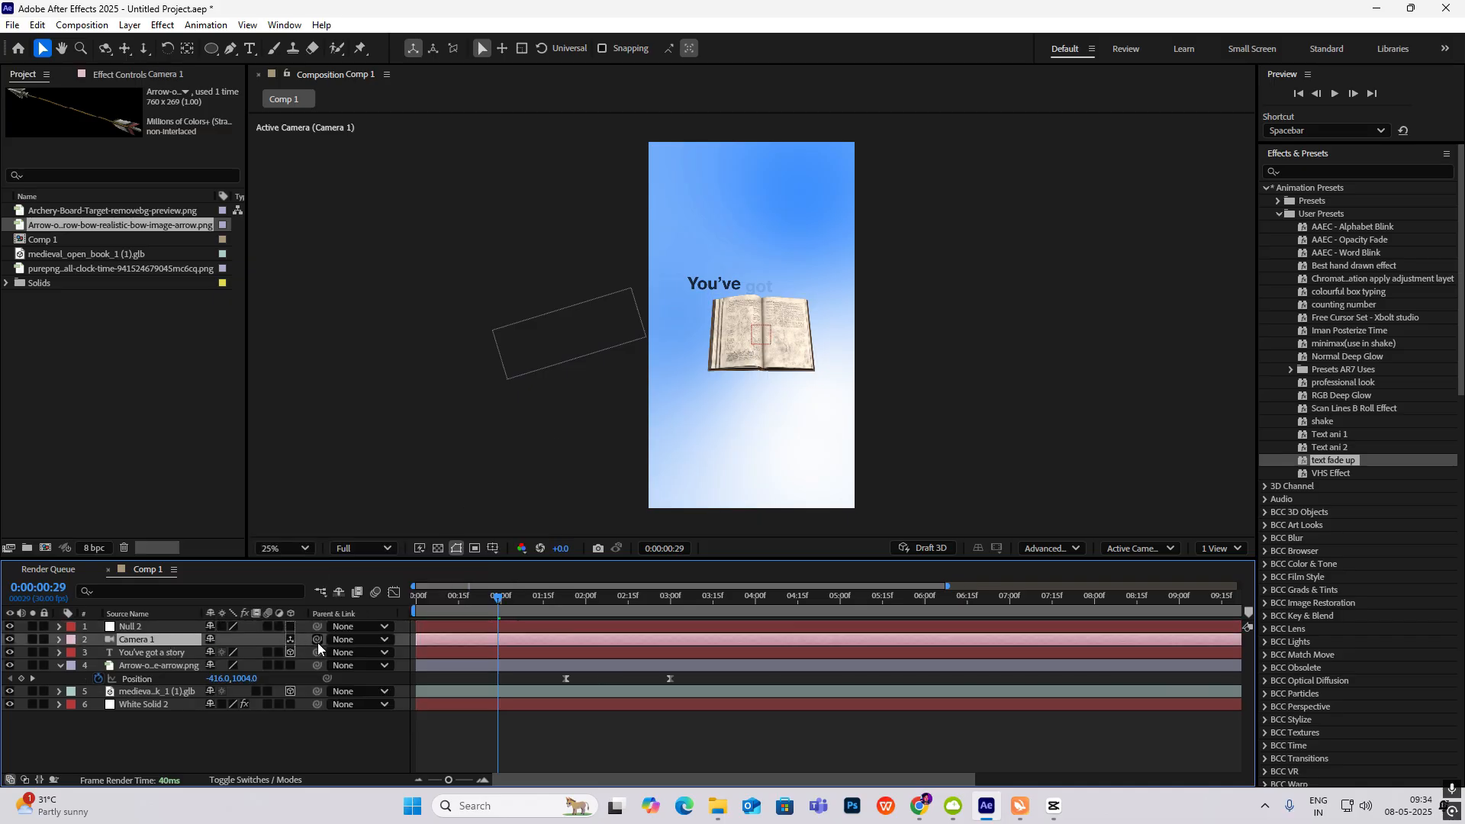
pyautogui.moveTo(318, 642); pyautogui.dragTo(131, 628)
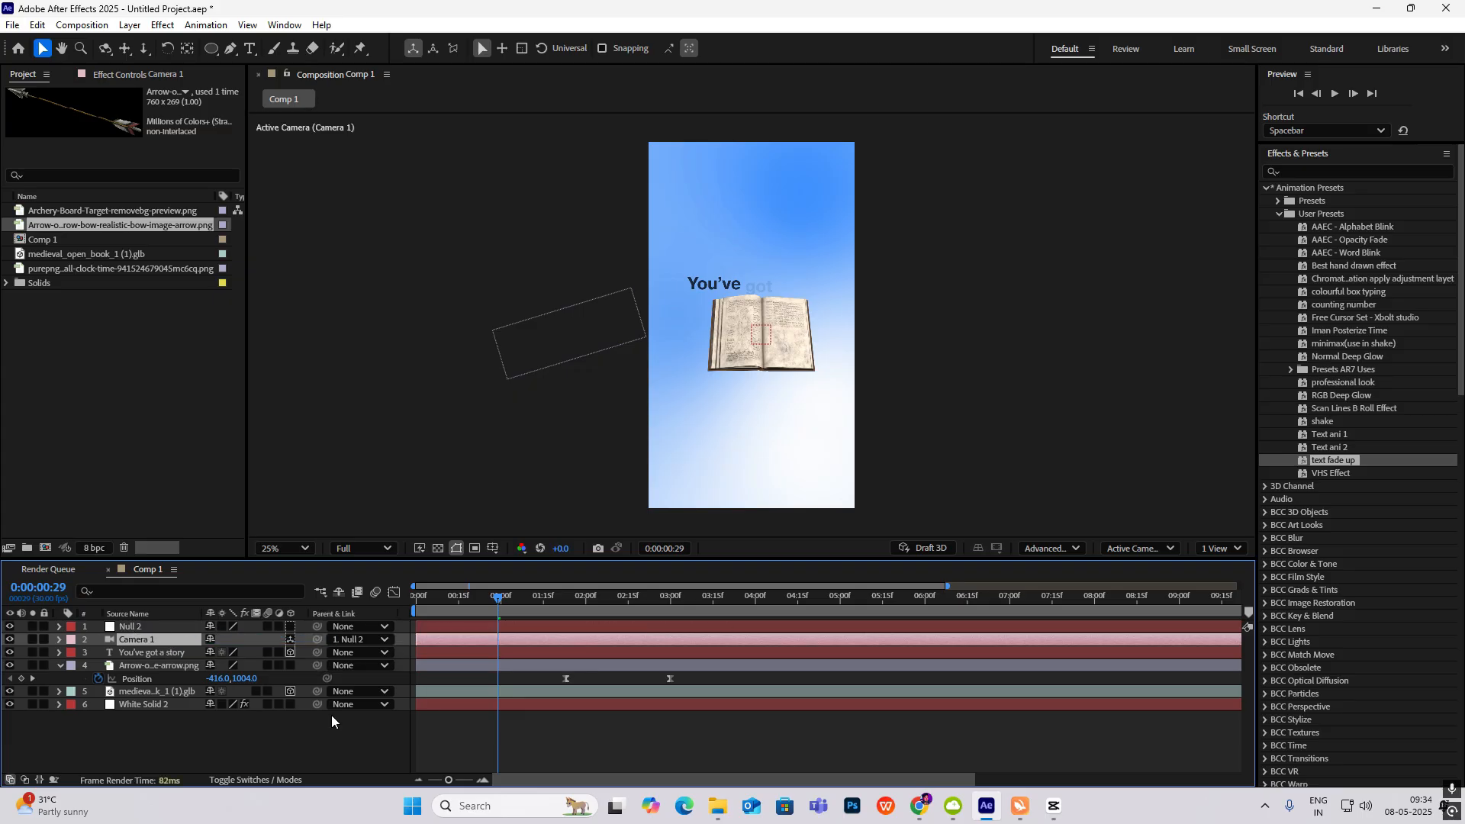
pyautogui.click(277, 754)
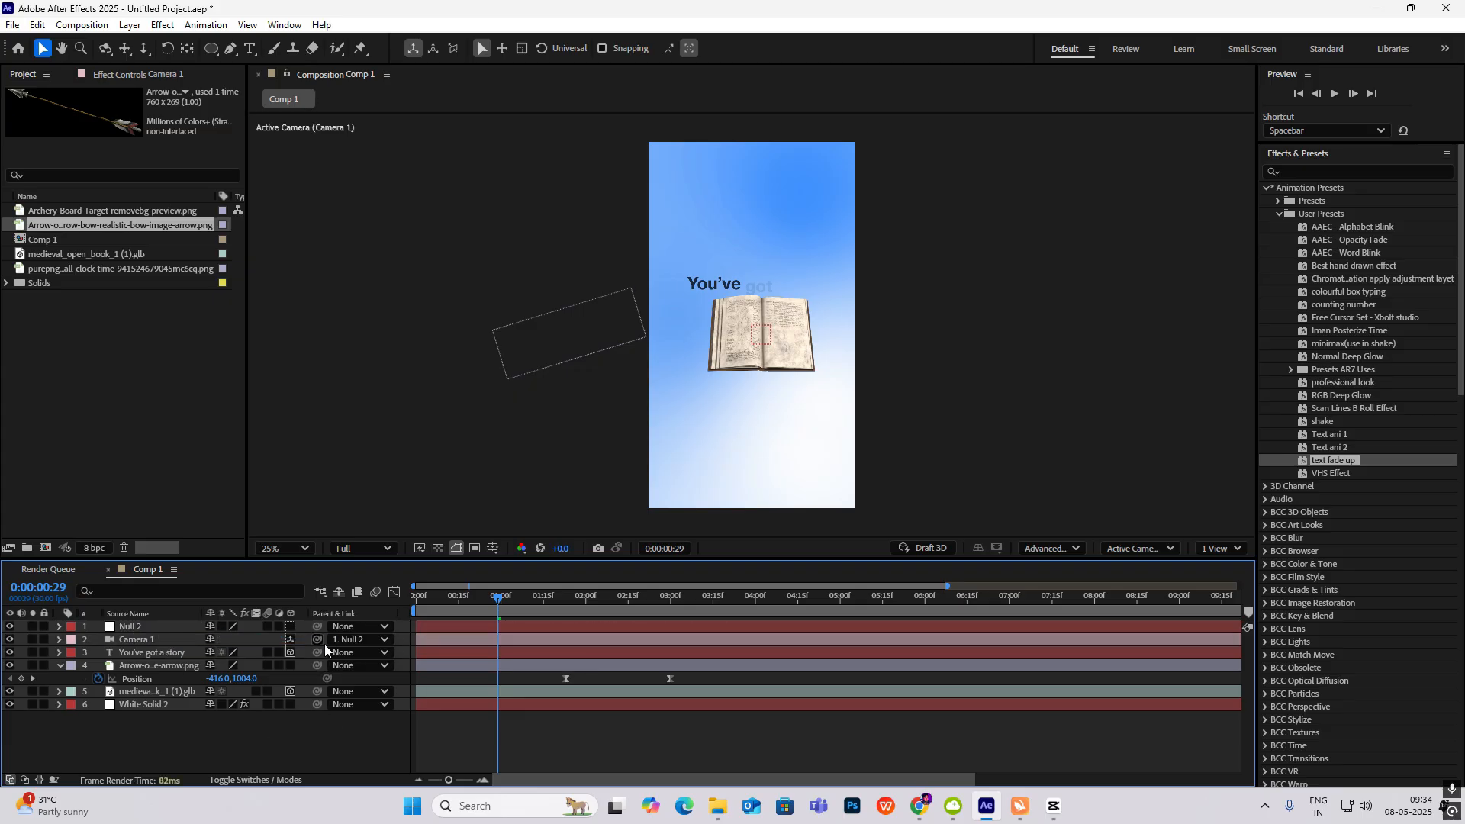
# Step: Make the new null and the arrow image 3D layers, and collapse the arrow's properties
pyautogui.moveTo(501, 608); pyautogui.dragTo(361, 609)
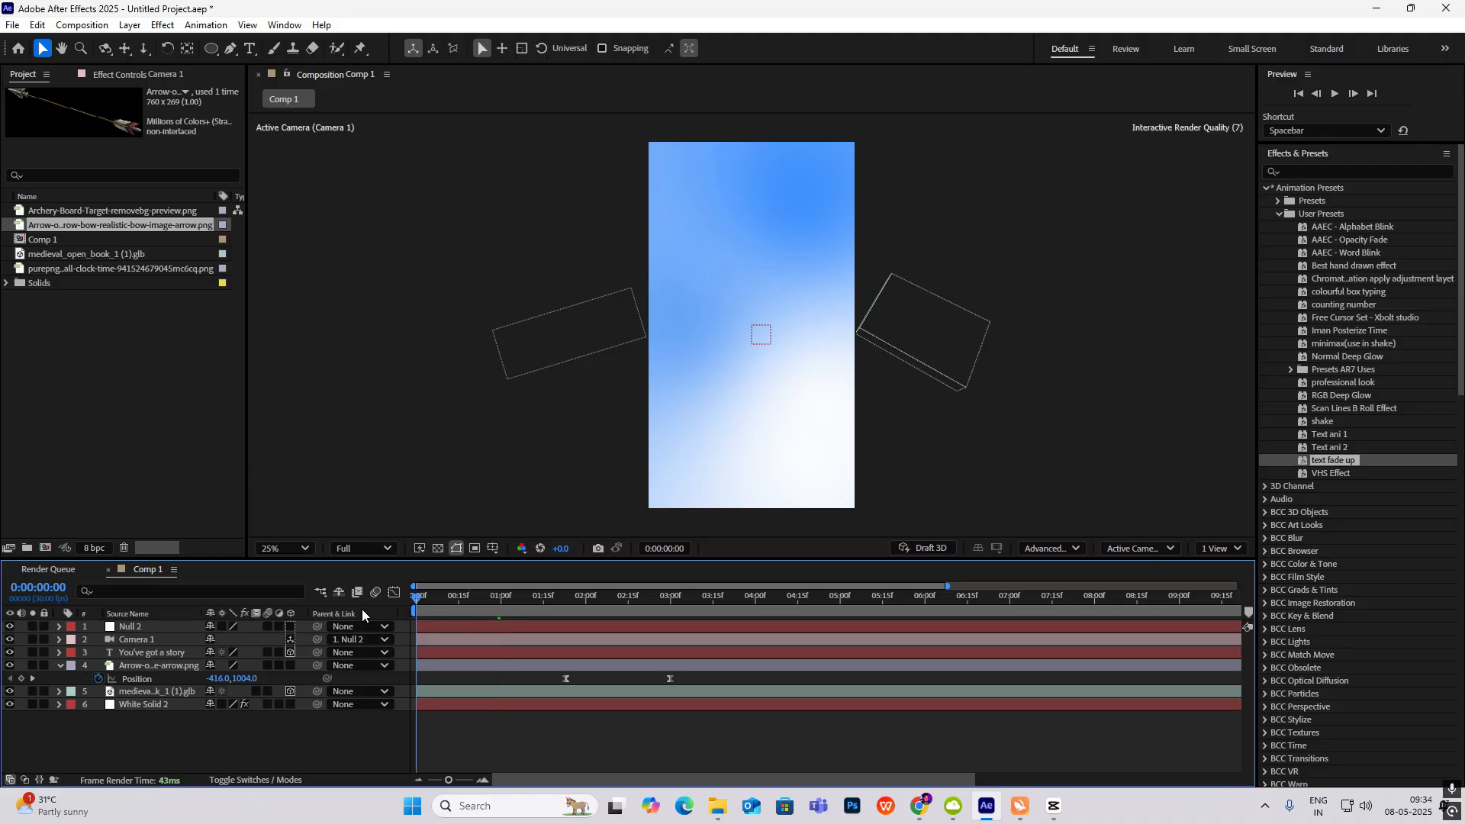
pyautogui.click(165, 626)
pyautogui.moveTo(414, 601); pyautogui.dragTo(570, 598)
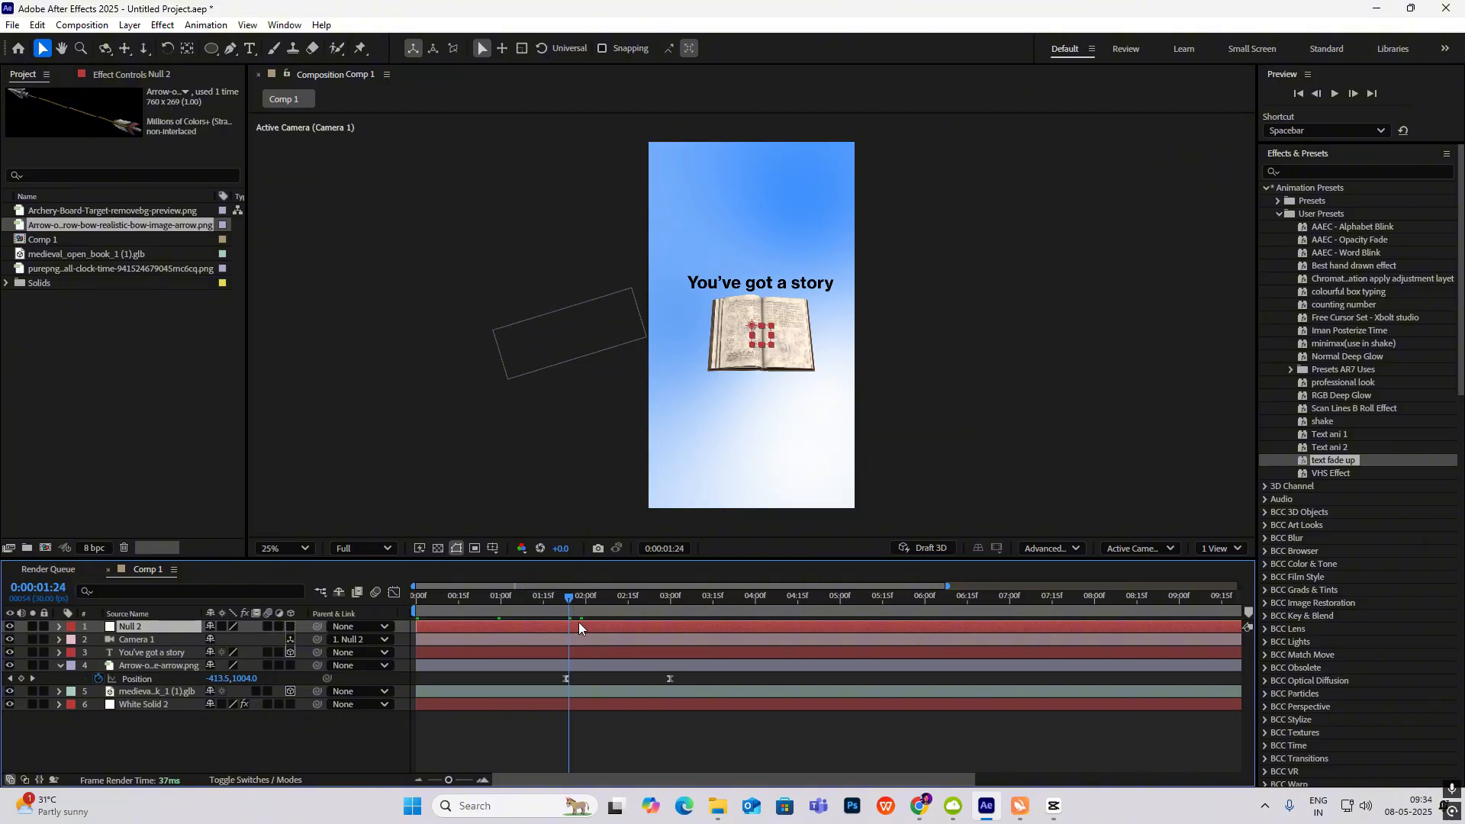
pyautogui.click(292, 626)
pyautogui.click(290, 667)
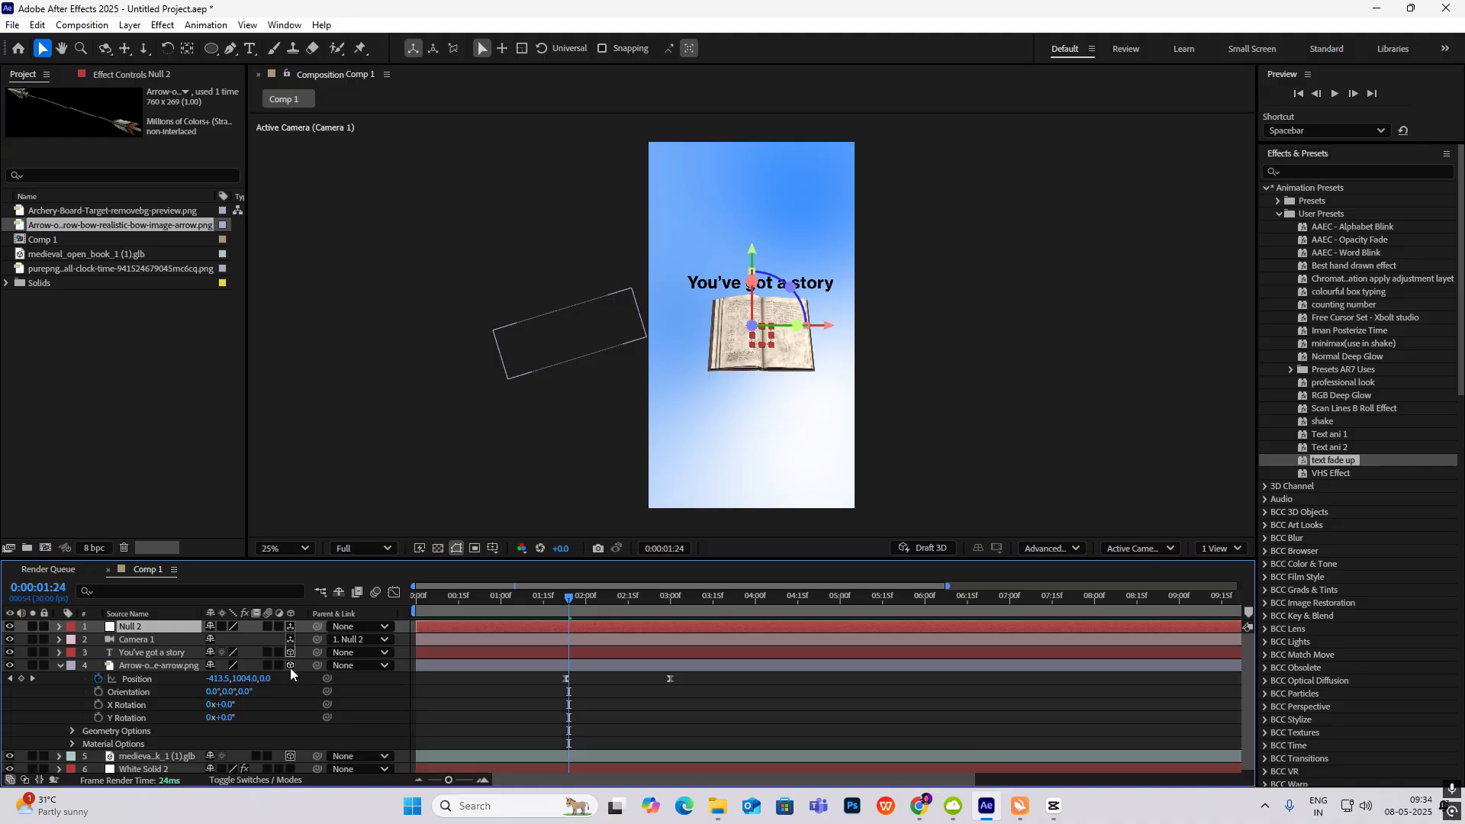
pyautogui.click(61, 667)
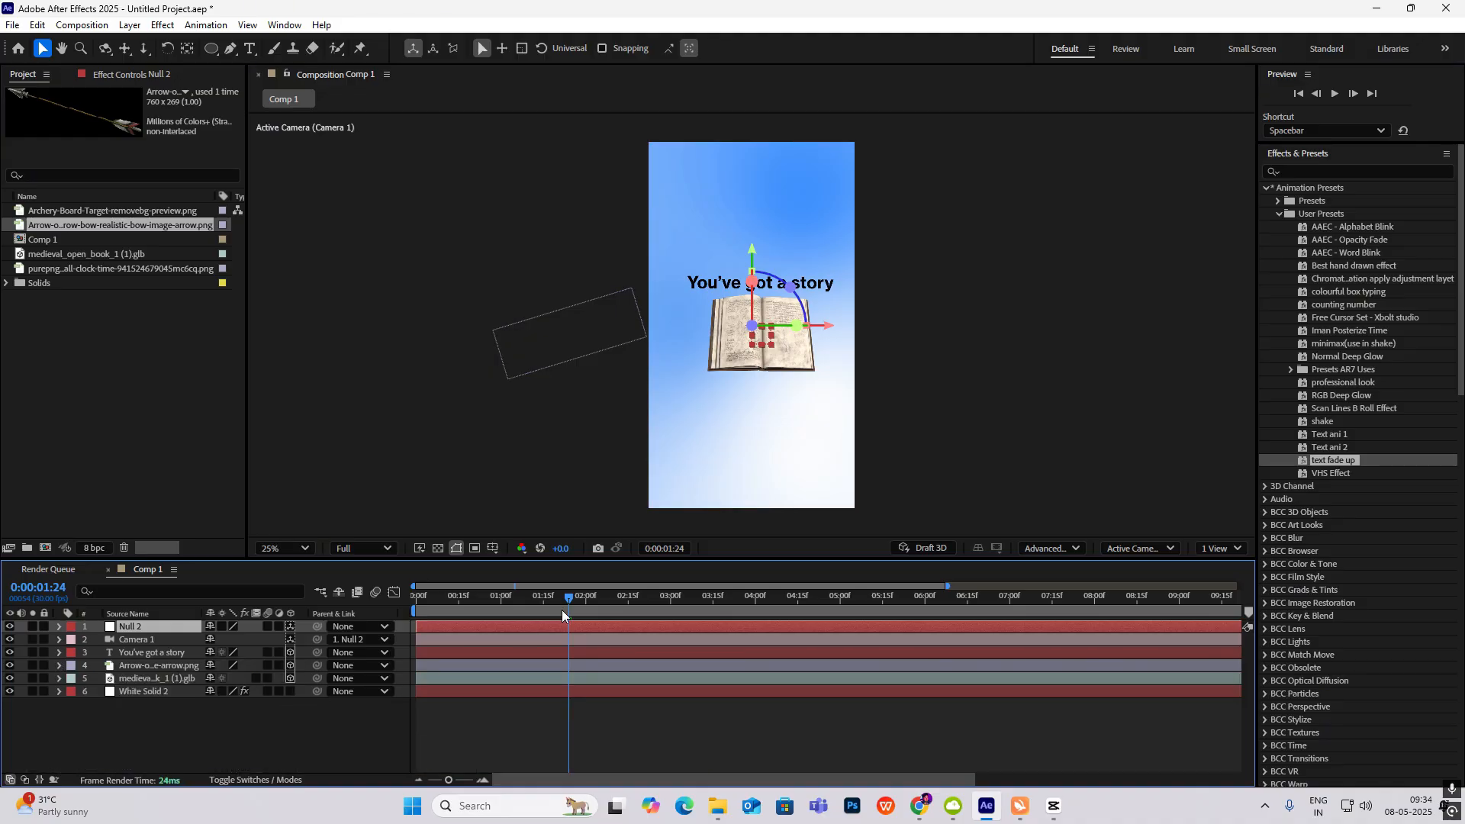
# Step: Keyframe the camera null's Position at 0:00:01:24, and shift it horizontally to 1541, 960, 0 at 0:00:03:20
pyautogui.press('p')
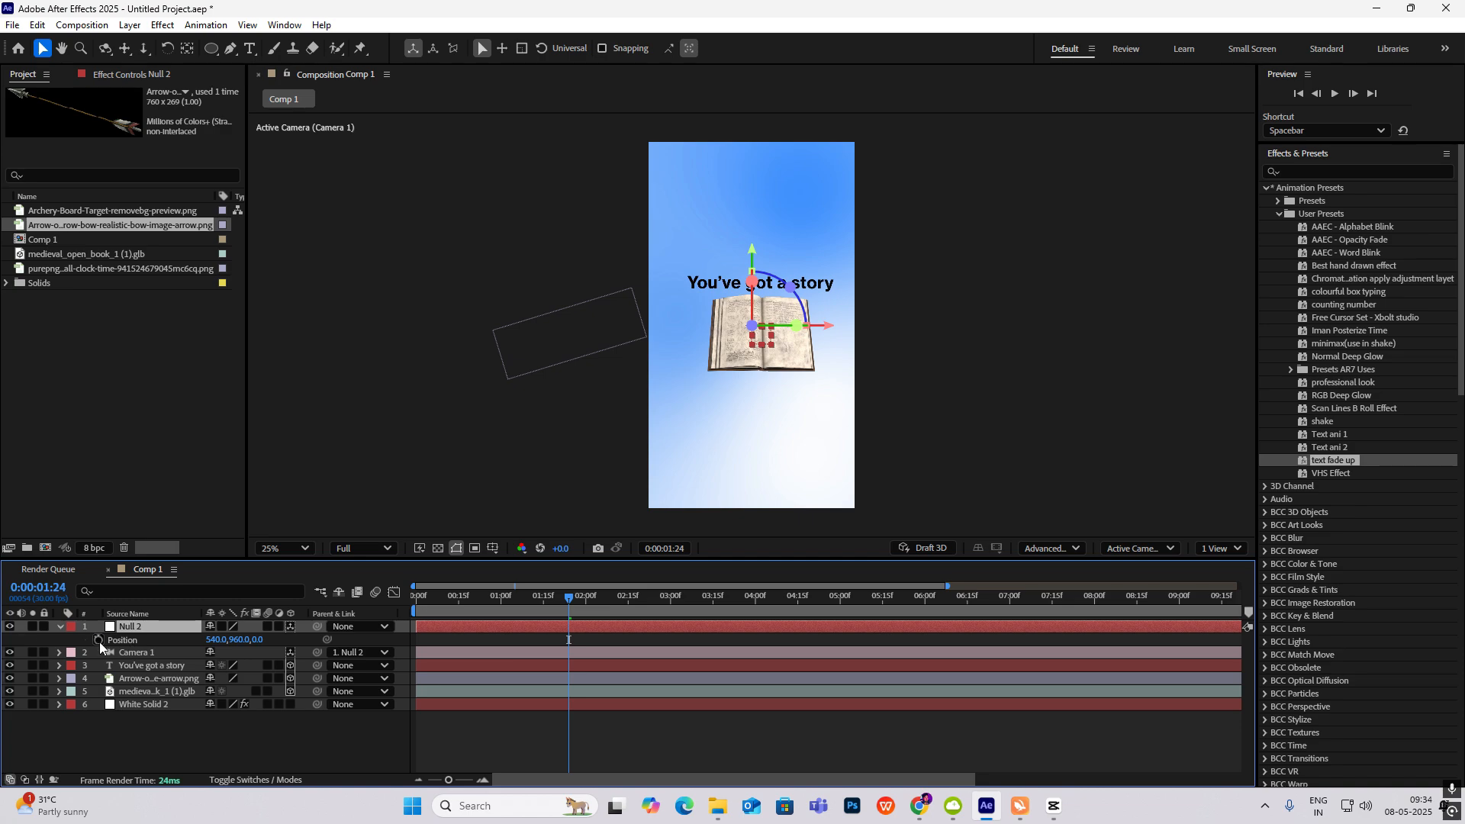
pyautogui.click(99, 641)
pyautogui.moveTo(565, 597); pyautogui.dragTo(725, 619)
pyautogui.moveTo(211, 642); pyautogui.dragTo(992, 663)
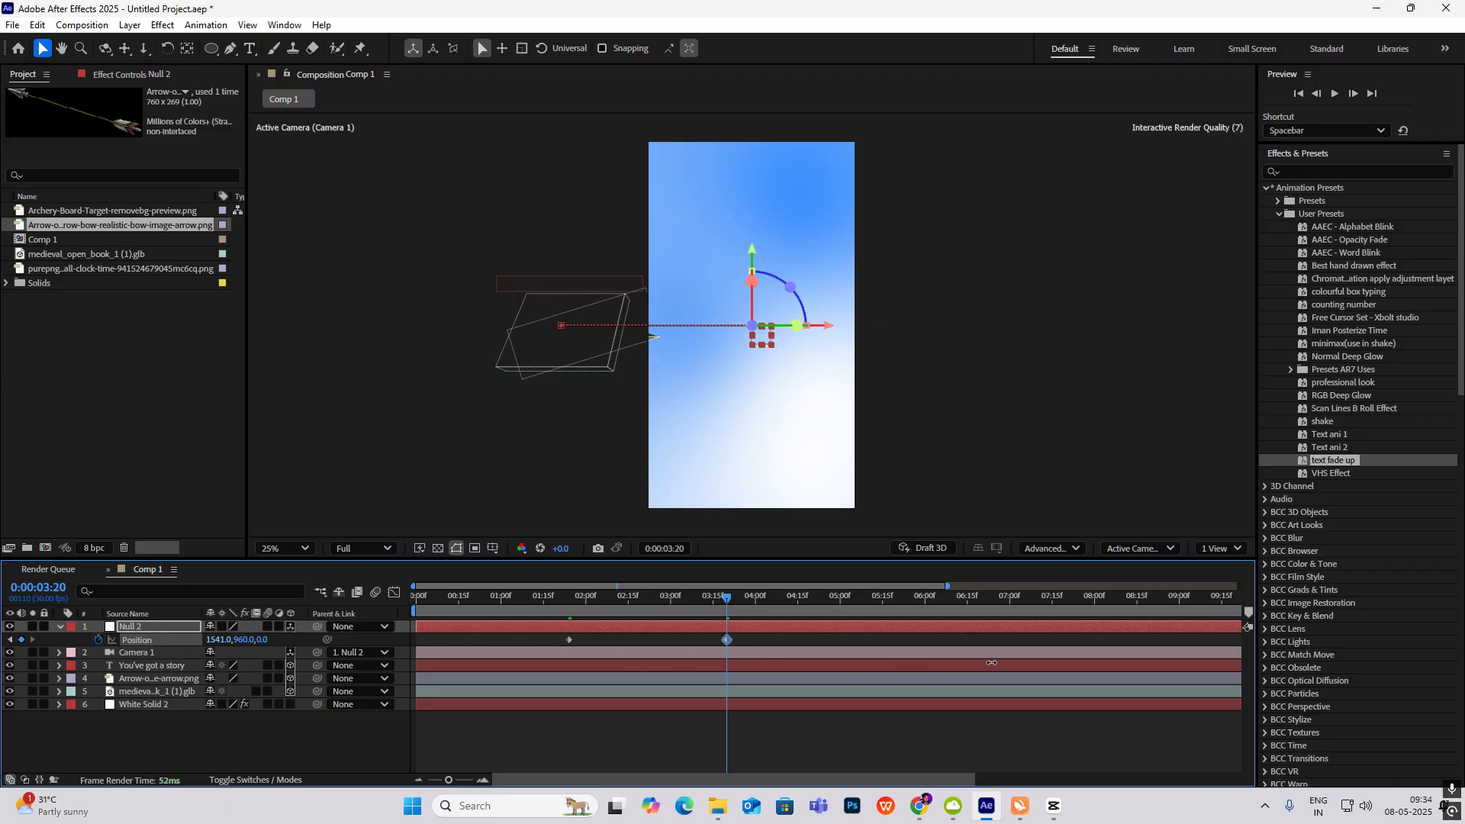
# Step: Apply Easy Ease to the camera null's two Position keyframes, adjust their curve in the Graph Editor, and preview the camera move
pyautogui.moveTo(726, 598); pyautogui.dragTo(511, 646)
pyautogui.press('F9')
pyautogui.moveTo(844, 690); pyautogui.dragTo(650, 740)
pyautogui.click(394, 592)
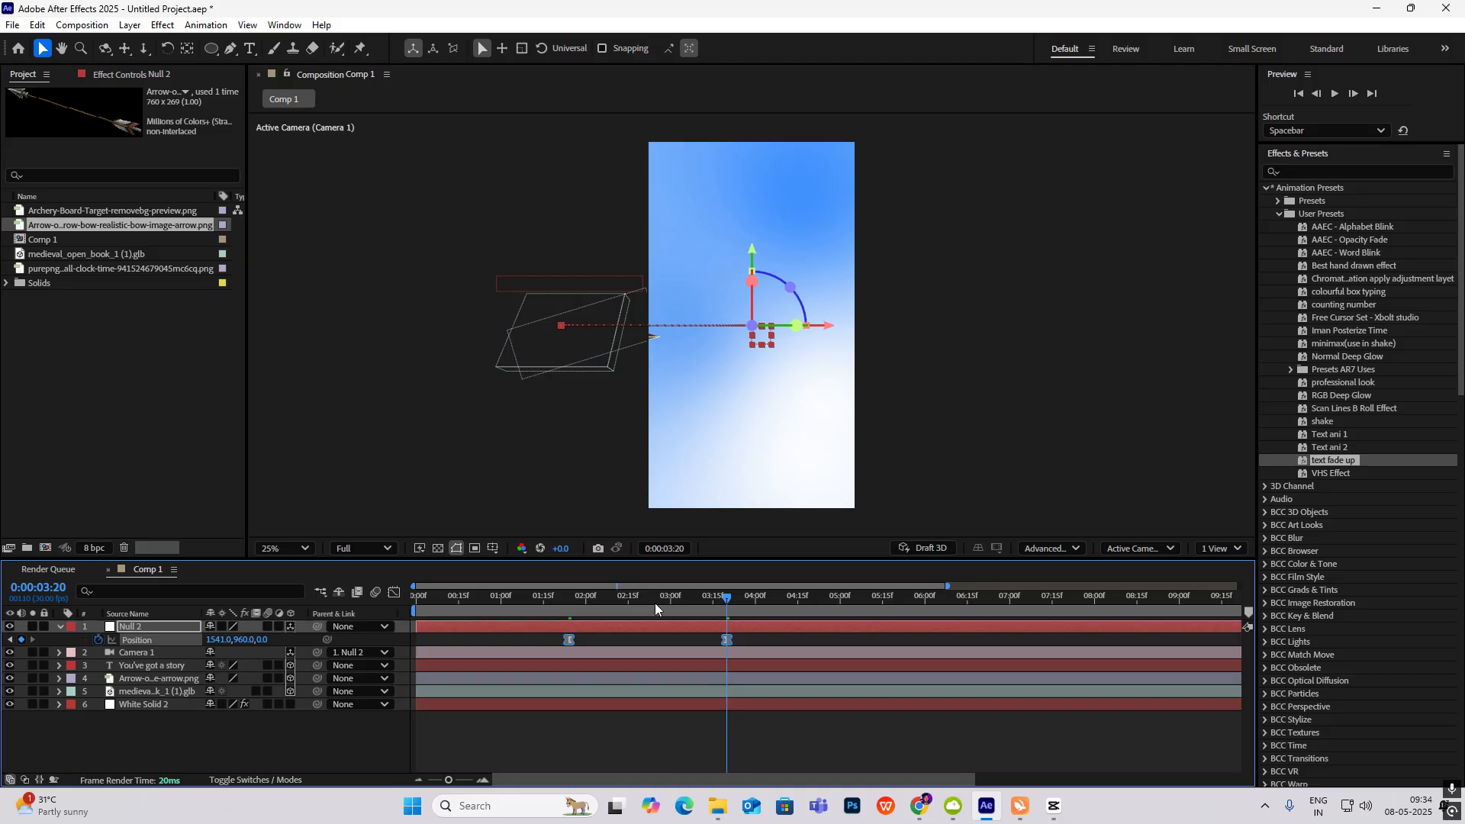
pyautogui.press('space')
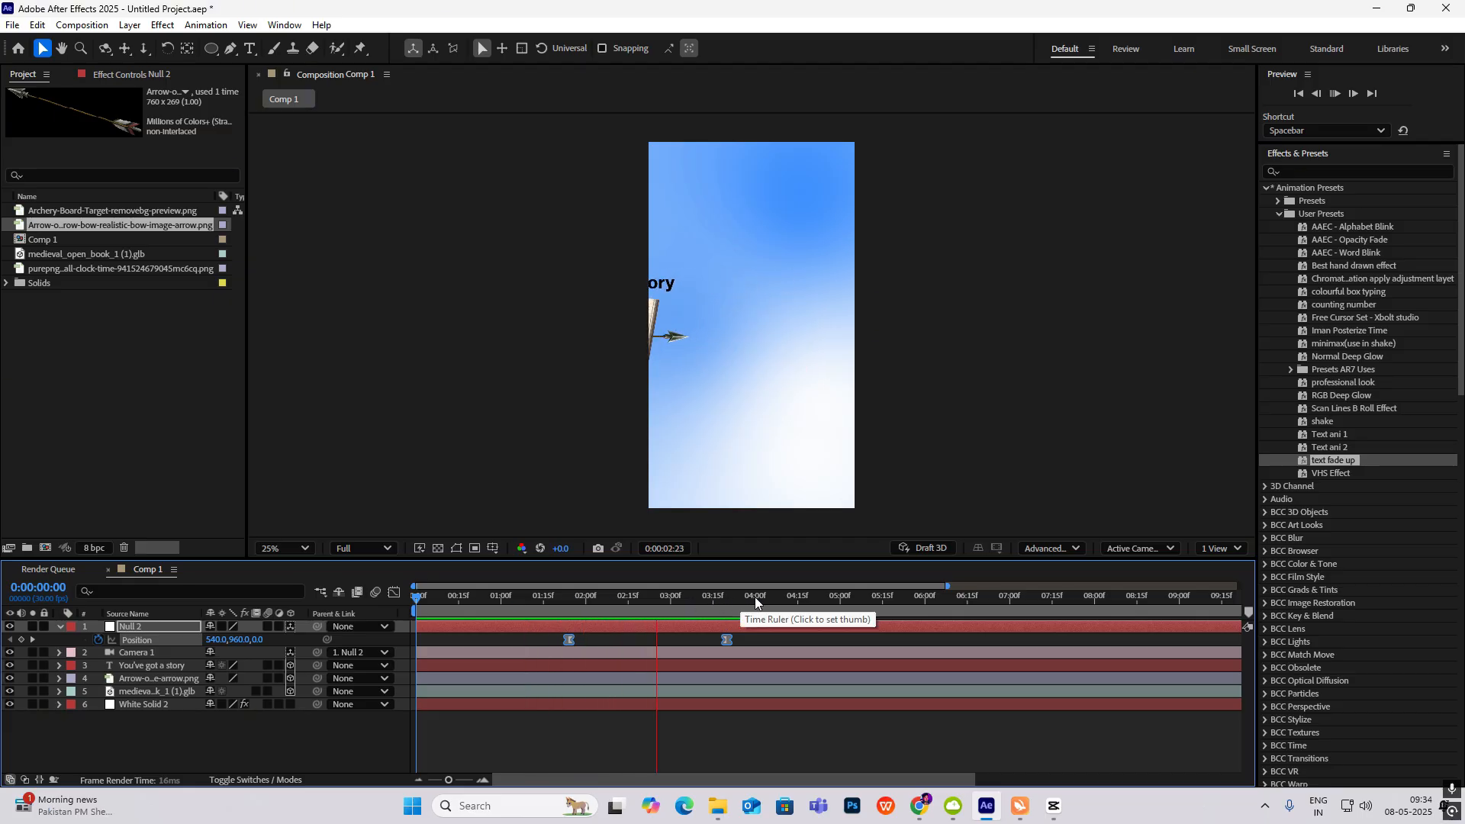
pyautogui.press('space')
pyautogui.moveTo(720, 603); pyautogui.dragTo(585, 637)
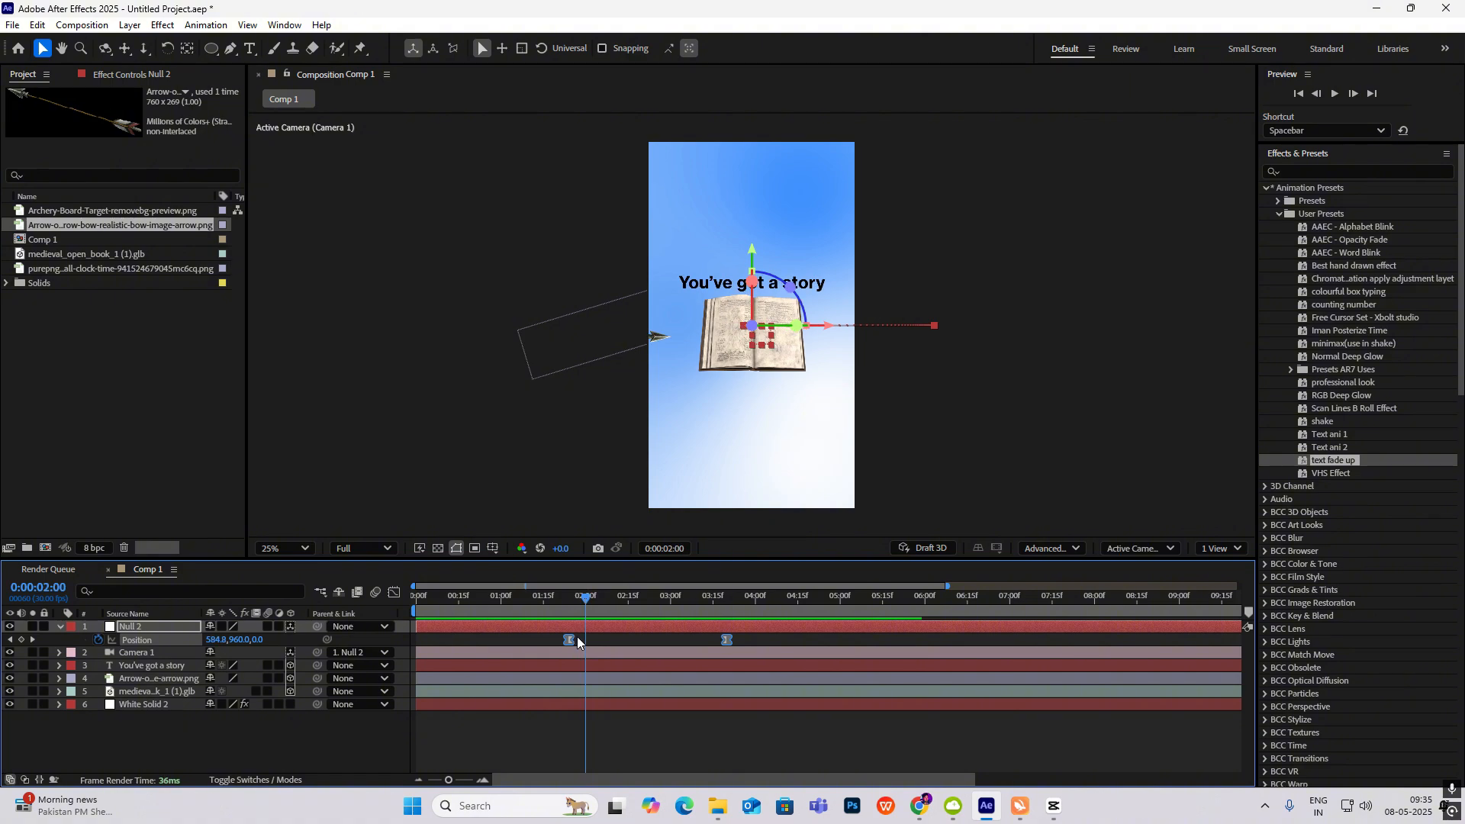
pyautogui.moveTo(586, 603); pyautogui.dragTo(568, 640)
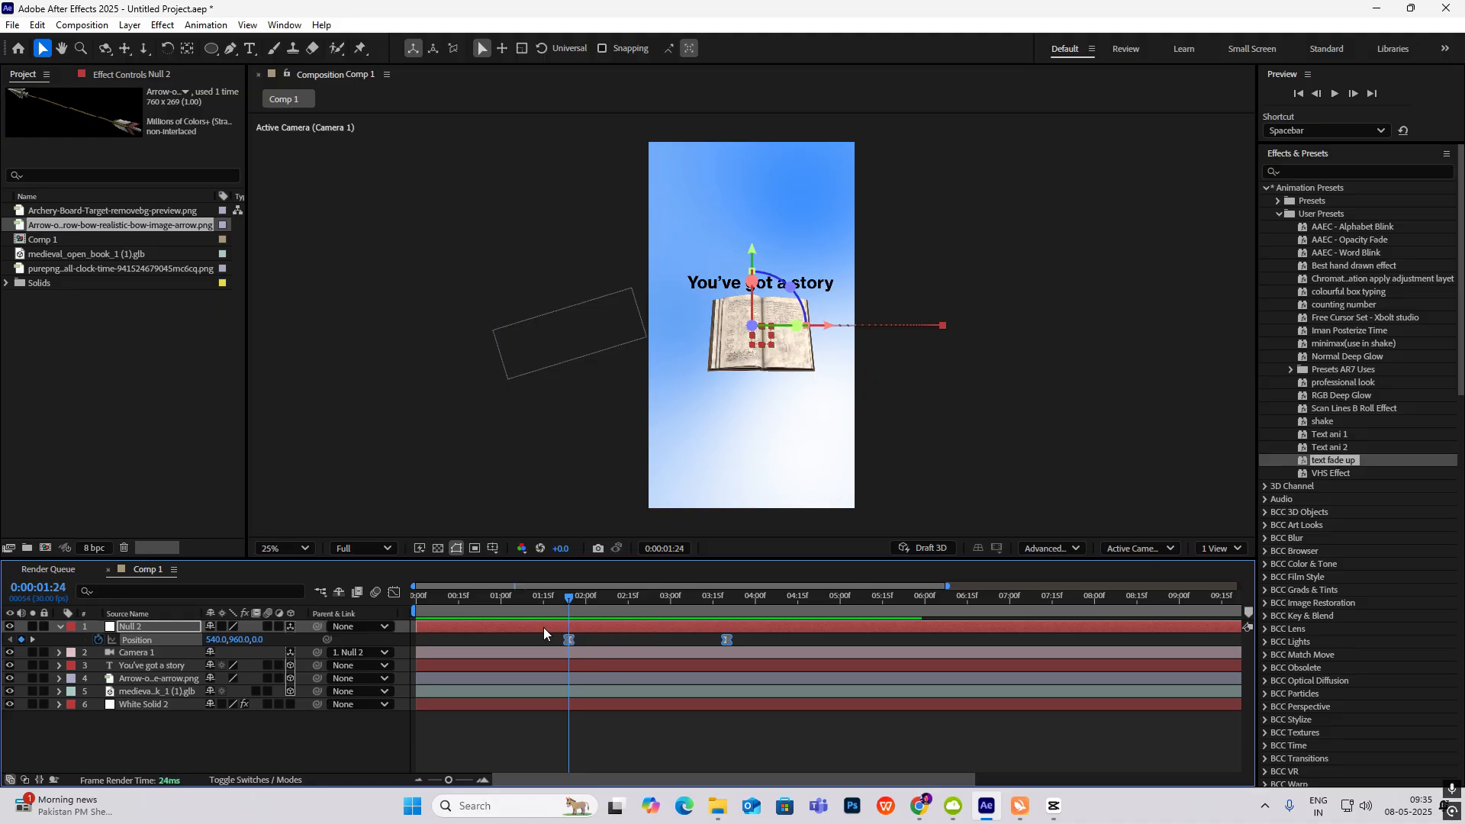
# Step: Retime the arrow's last Position keyframe to 0:00:03:20 with the value 1422, 1004, 0, and scale the arrow to 70%
pyautogui.click(176, 679)
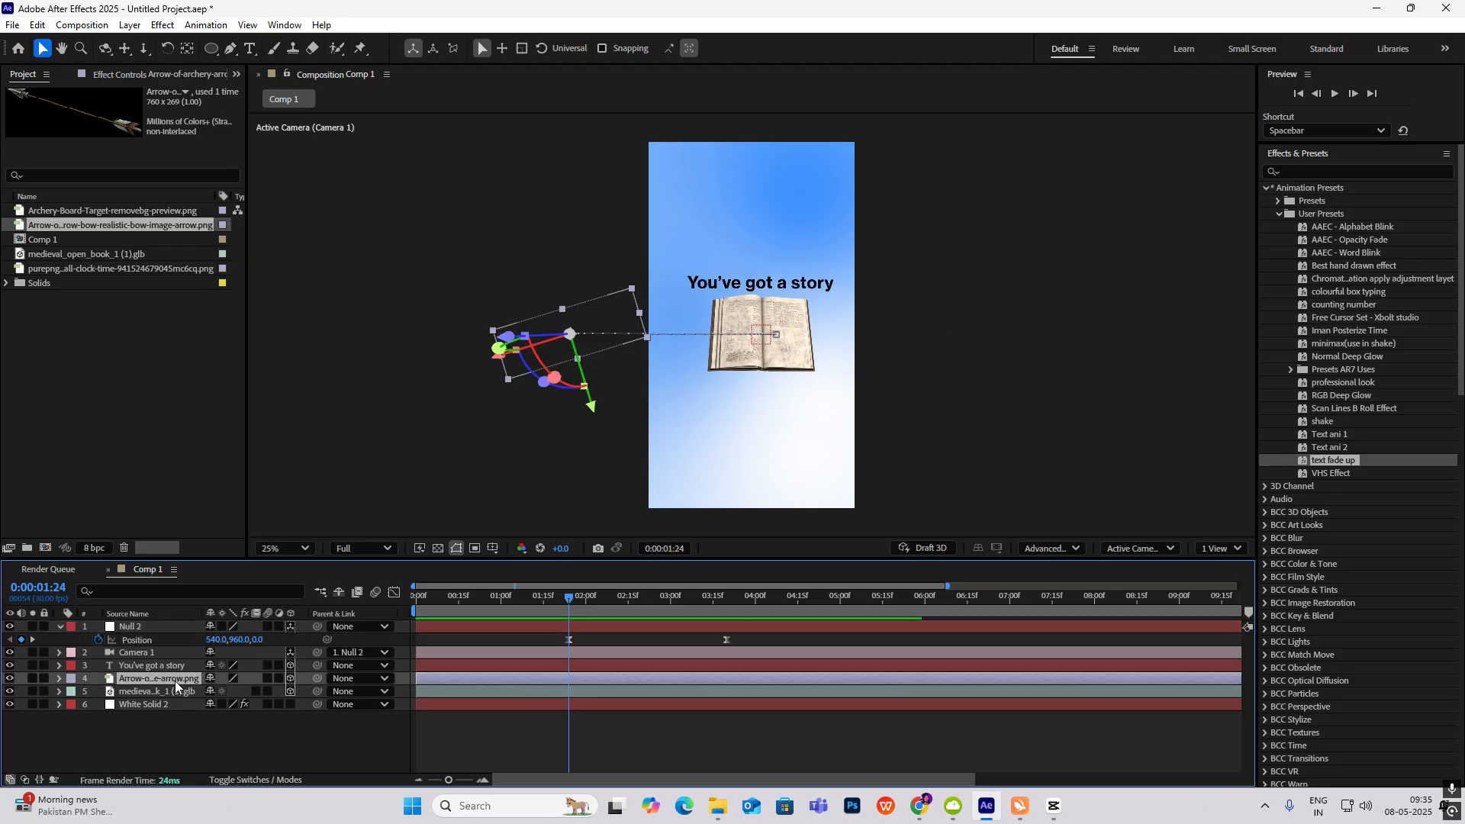
pyautogui.press('p')
pyautogui.press('j')
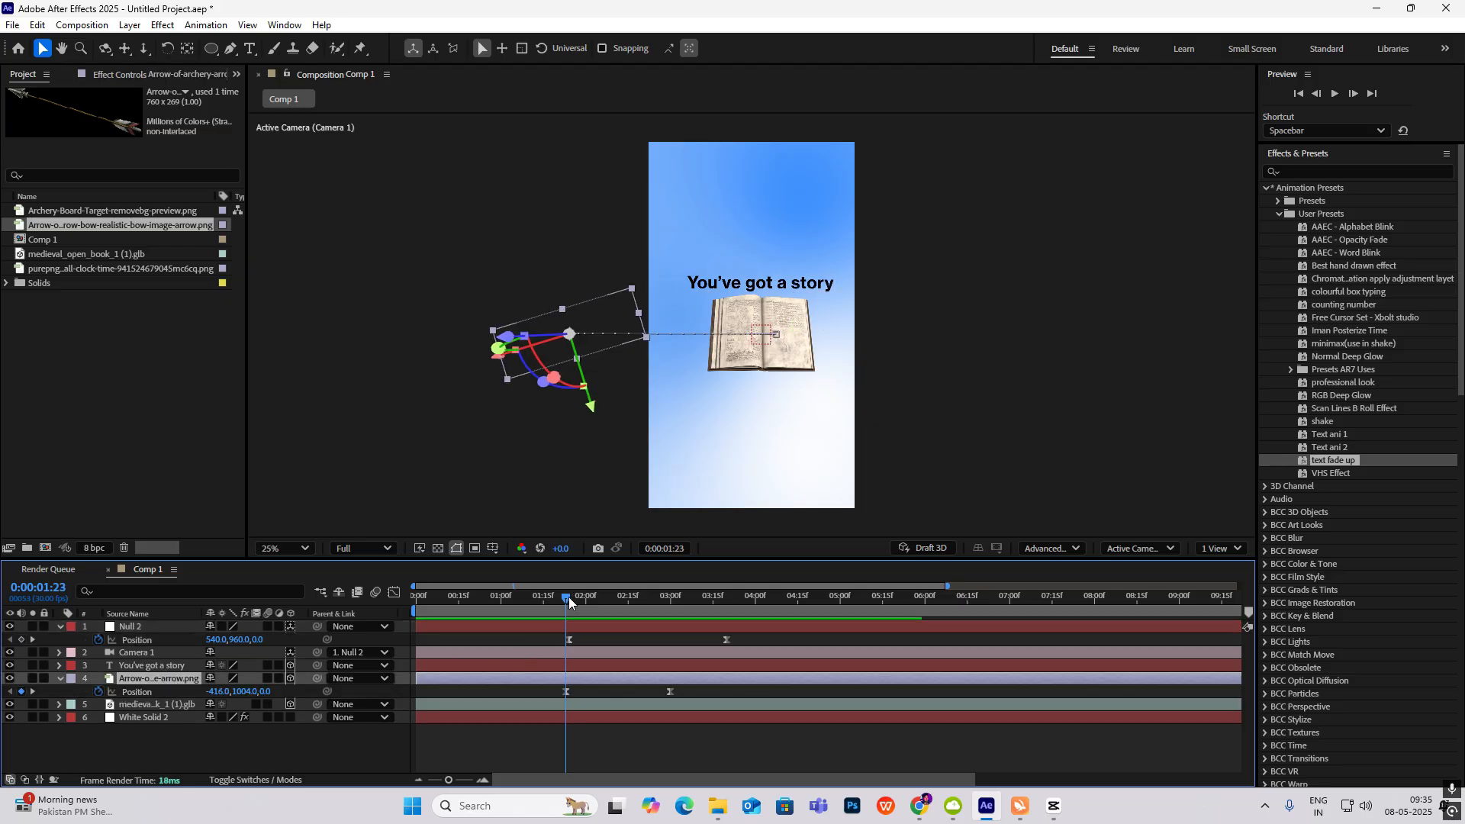
pyautogui.moveTo(568, 597); pyautogui.dragTo(726, 610)
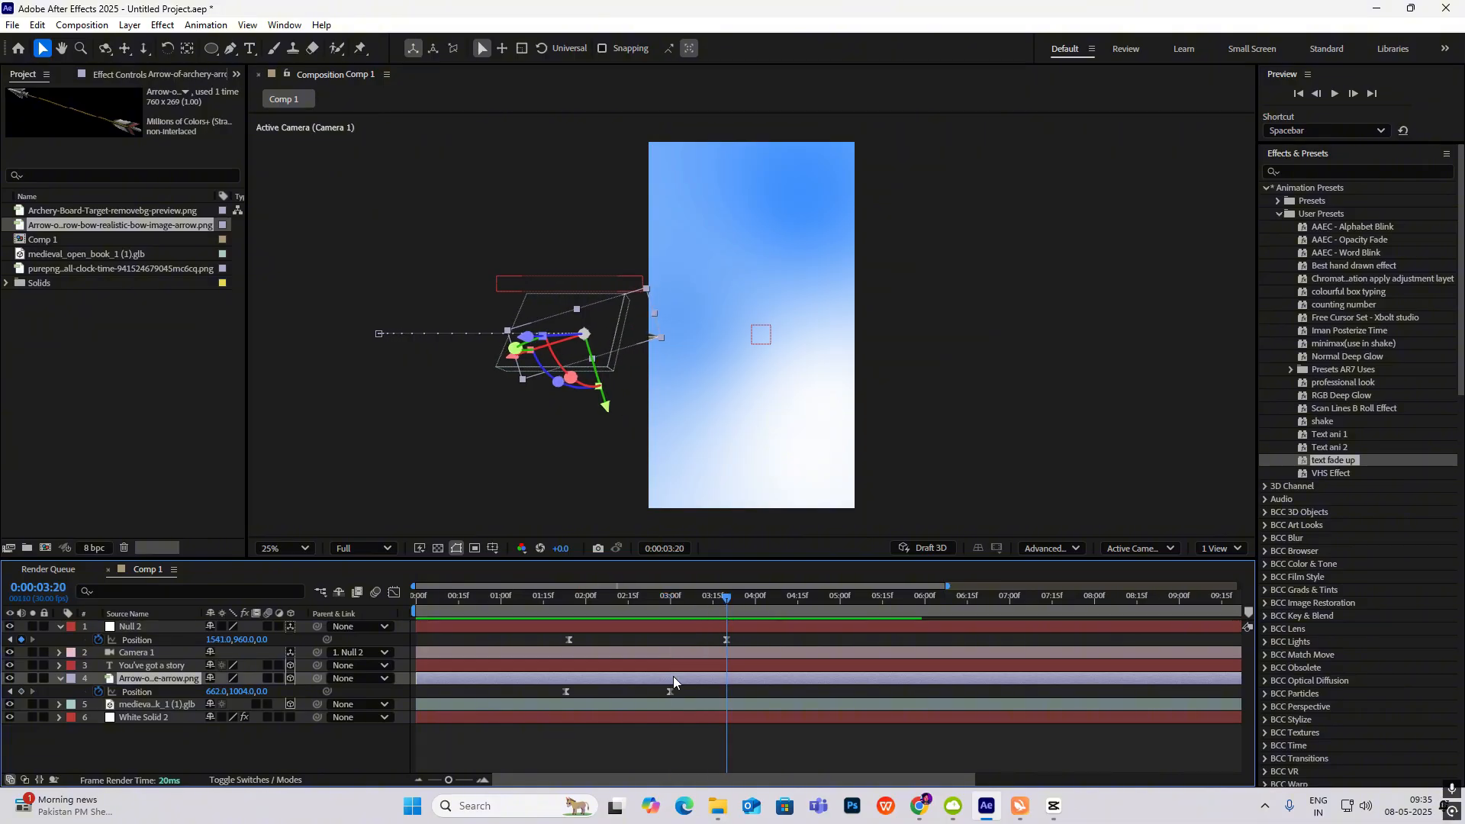
pyautogui.moveTo(670, 691); pyautogui.dragTo(726, 693)
pyautogui.moveTo(222, 693); pyautogui.dragTo(791, 685)
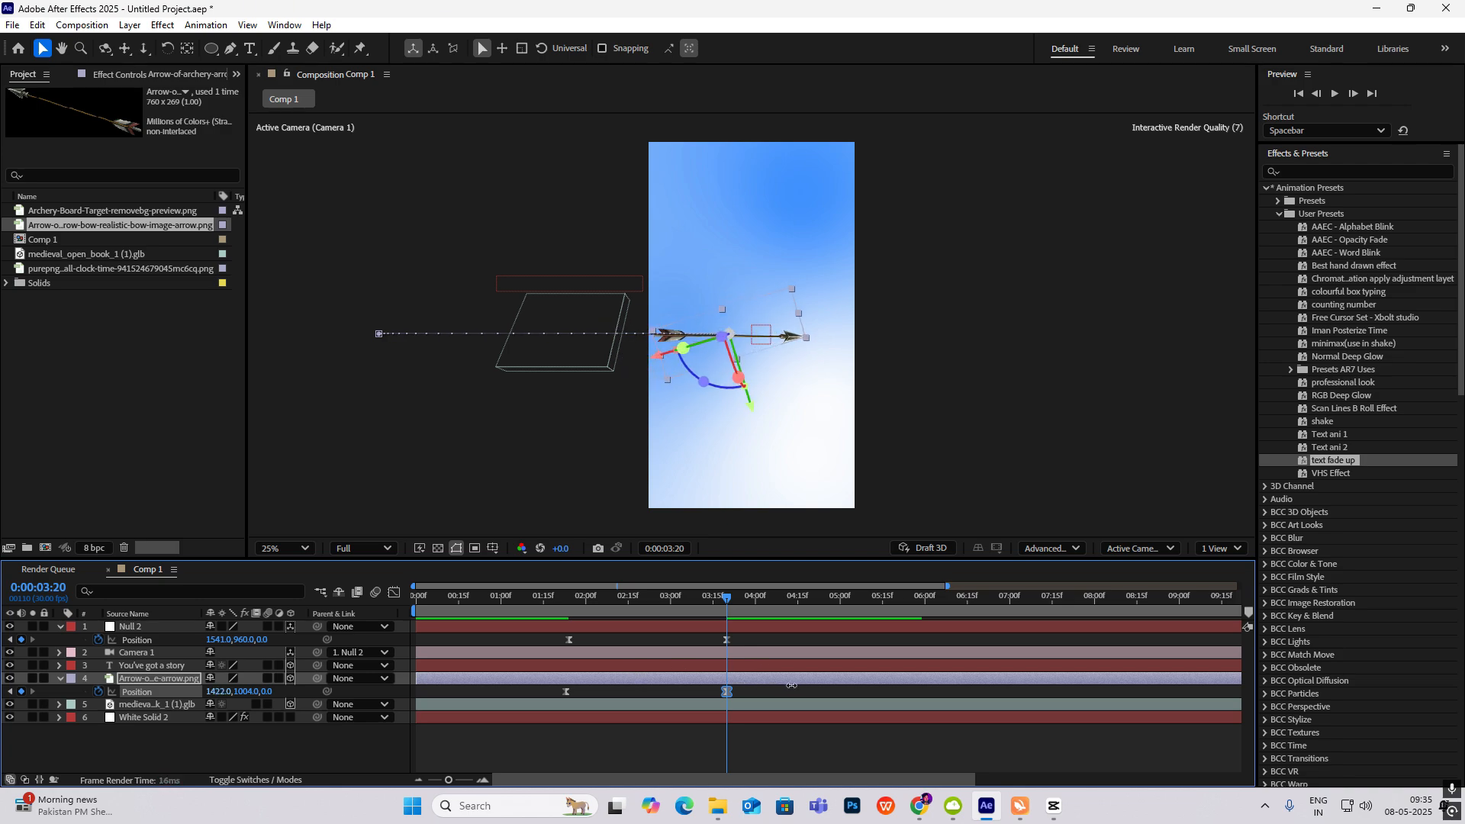
pyautogui.press('s')
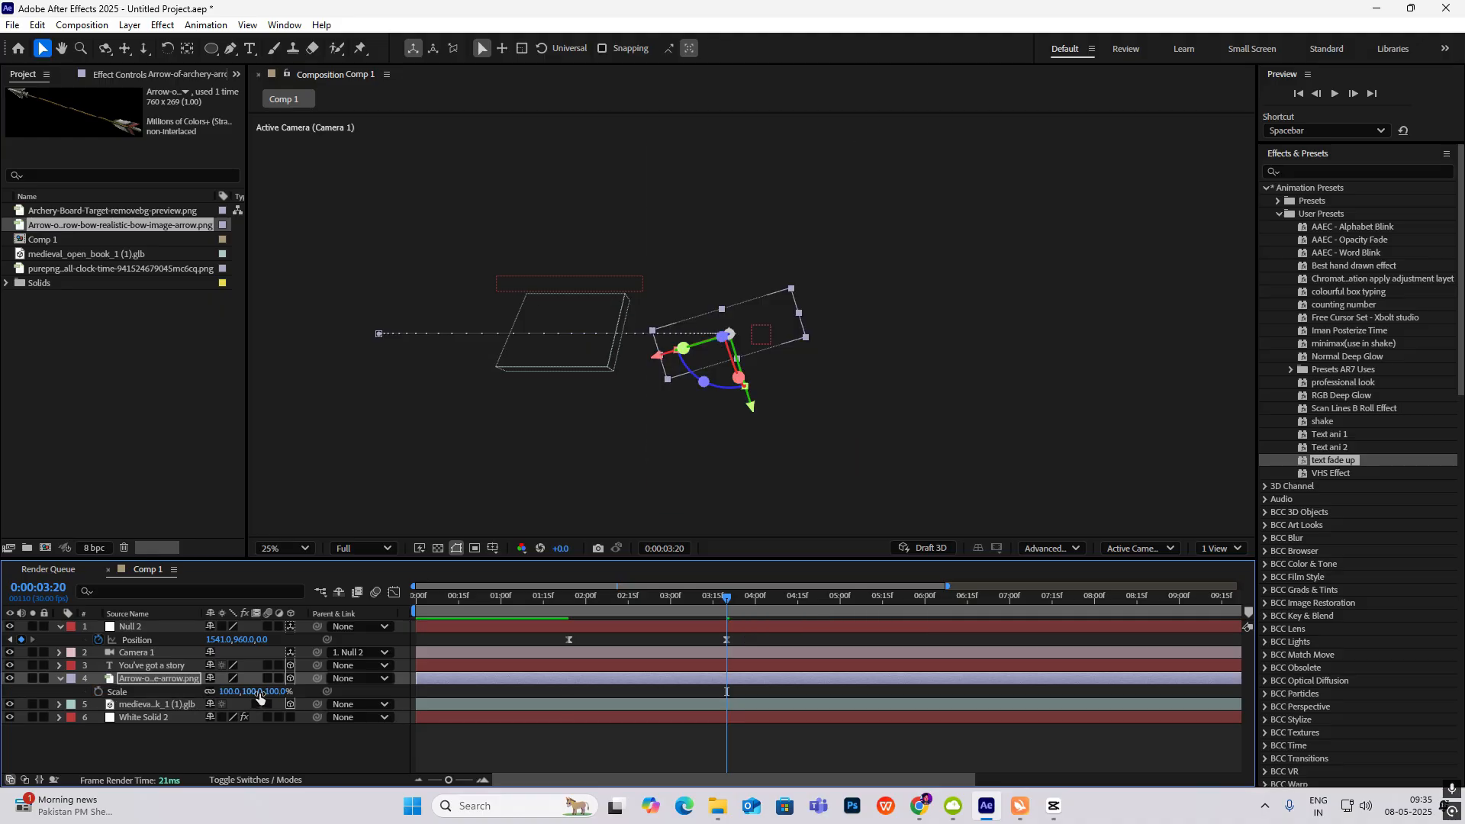
pyautogui.moveTo(246, 696); pyautogui.dragTo(233, 702)
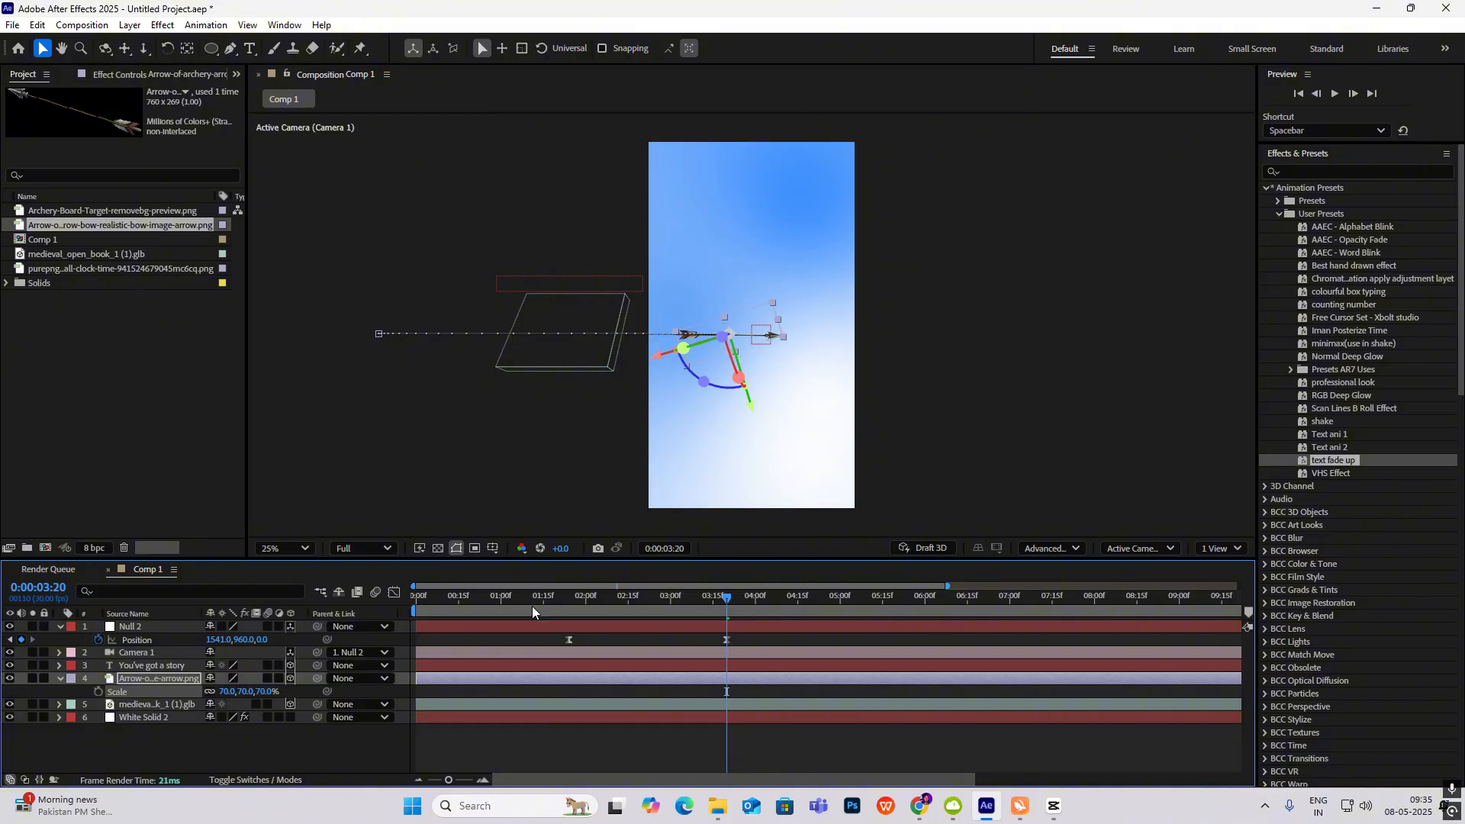
# Step: Add the Archery-Board-Target image as the top layer at 0:00:03:23 and place it over the arrow's tip
pyautogui.moveTo(731, 603)
pyautogui.mouseDown()
pyautogui.moveTo(425, 605)
pyautogui.moveTo(739, 618)
pyautogui.mouseUp()
pyautogui.click(947, 386)
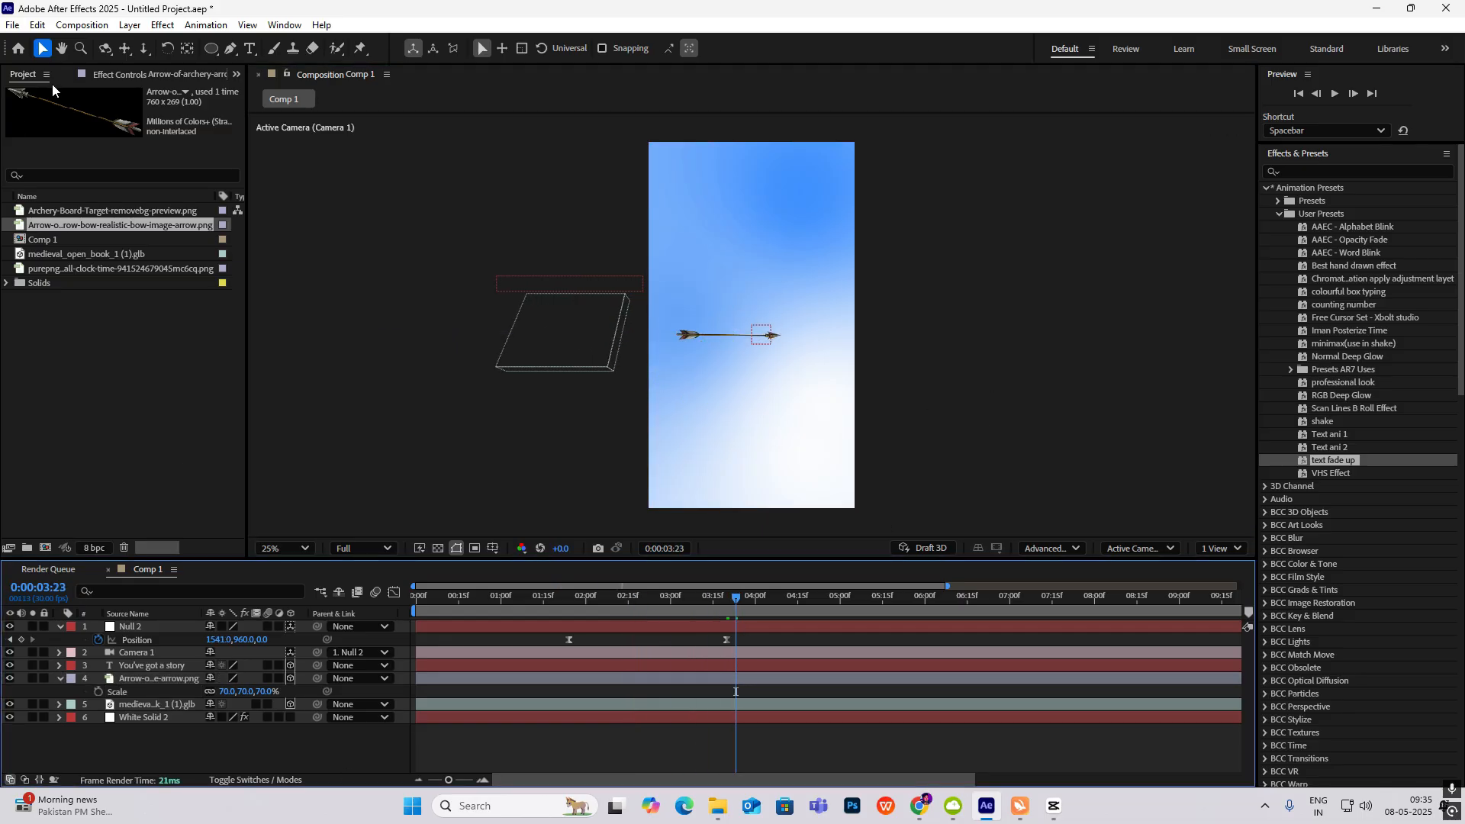
pyautogui.moveTo(84, 209); pyautogui.dragTo(112, 625)
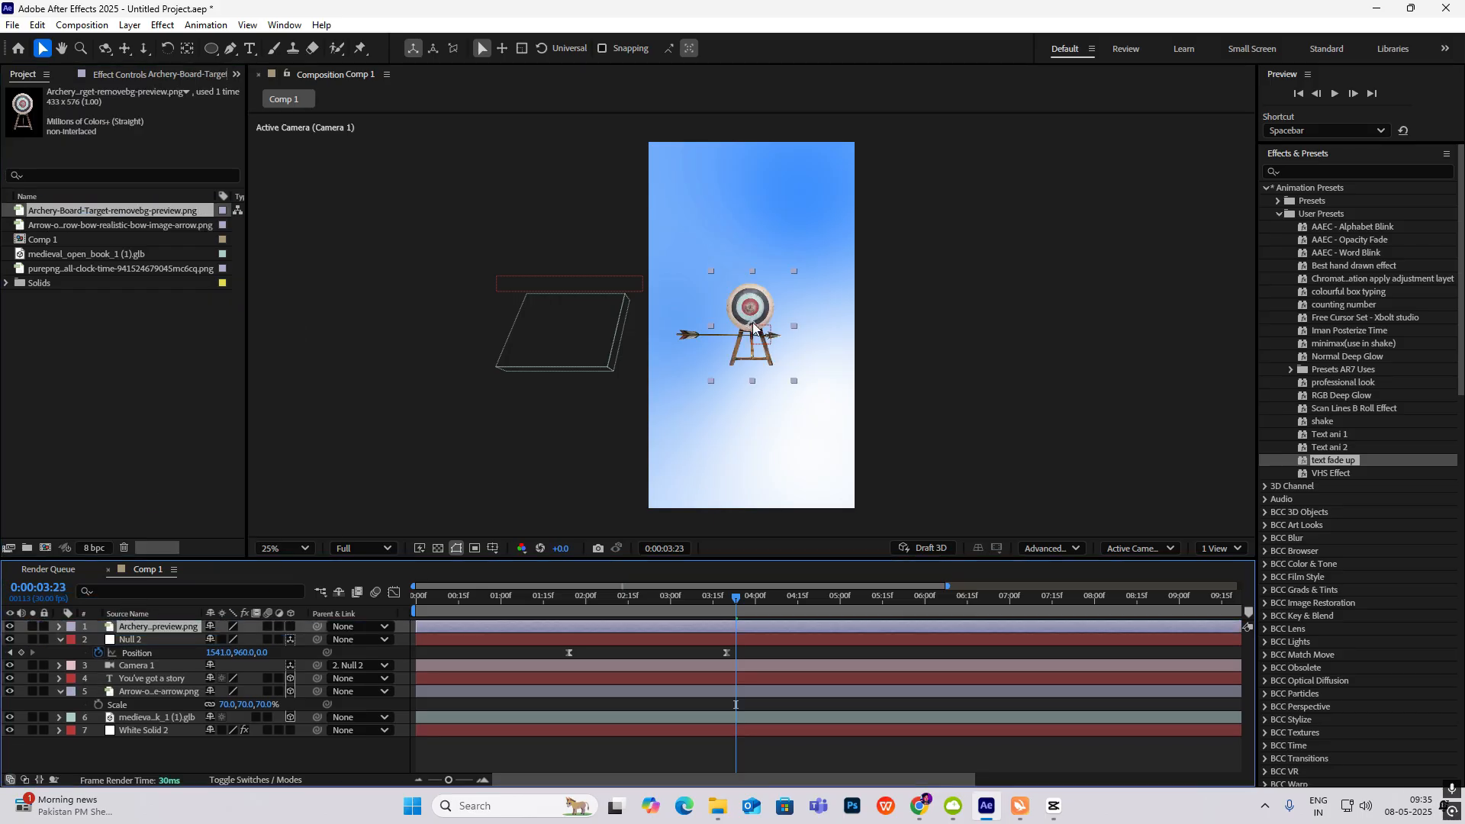
pyautogui.moveTo(753, 326); pyautogui.dragTo(741, 355)
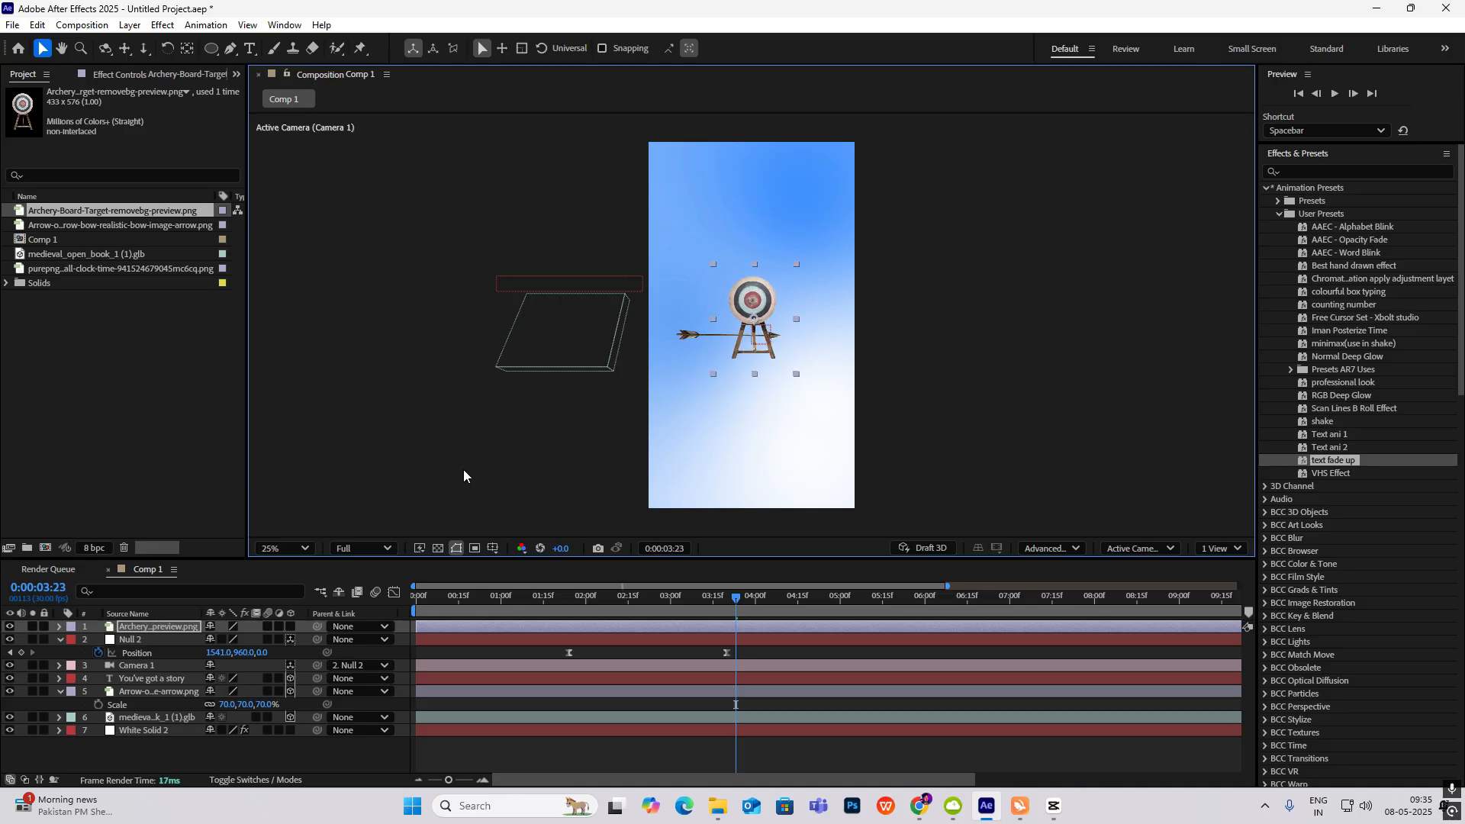
# Step: Extrude the archery target with the 3D Extruder Free script at depth 15, and position the extruded target at the arrow's tip
pyautogui.click(73, 28)
pyautogui.moveTo(14, 28)
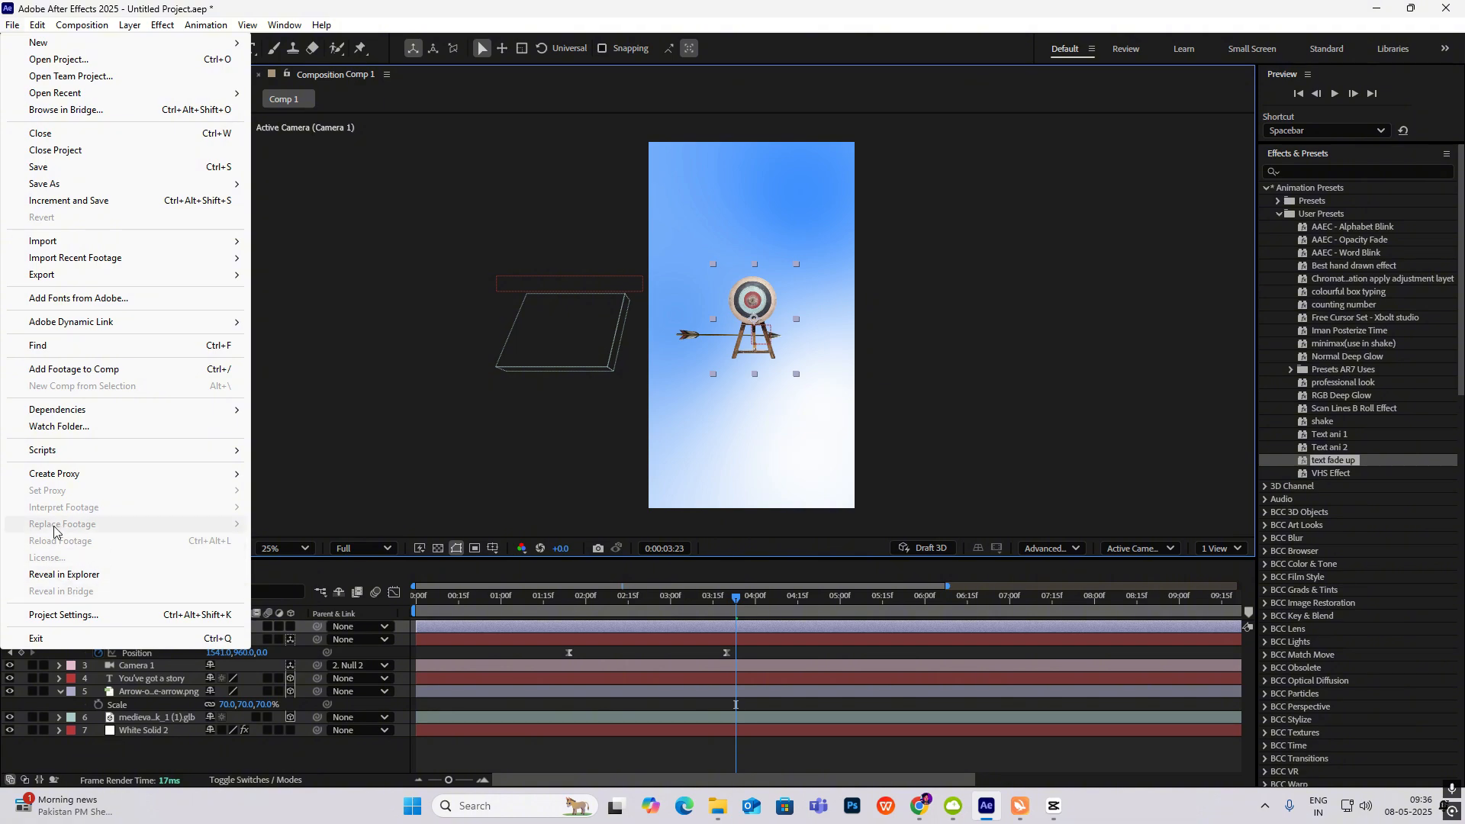
pyautogui.moveTo(79, 452)
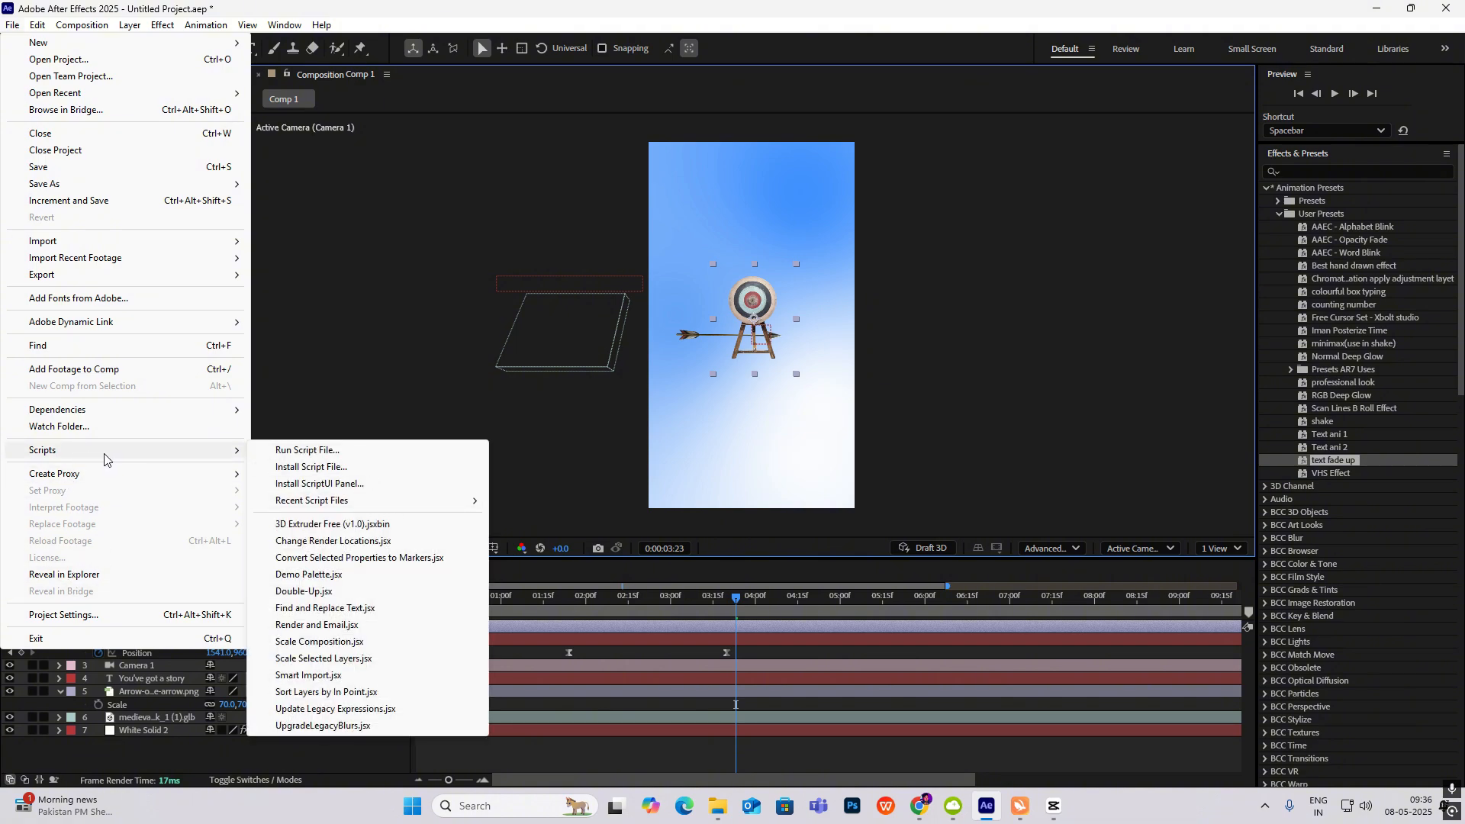
pyautogui.click(317, 526)
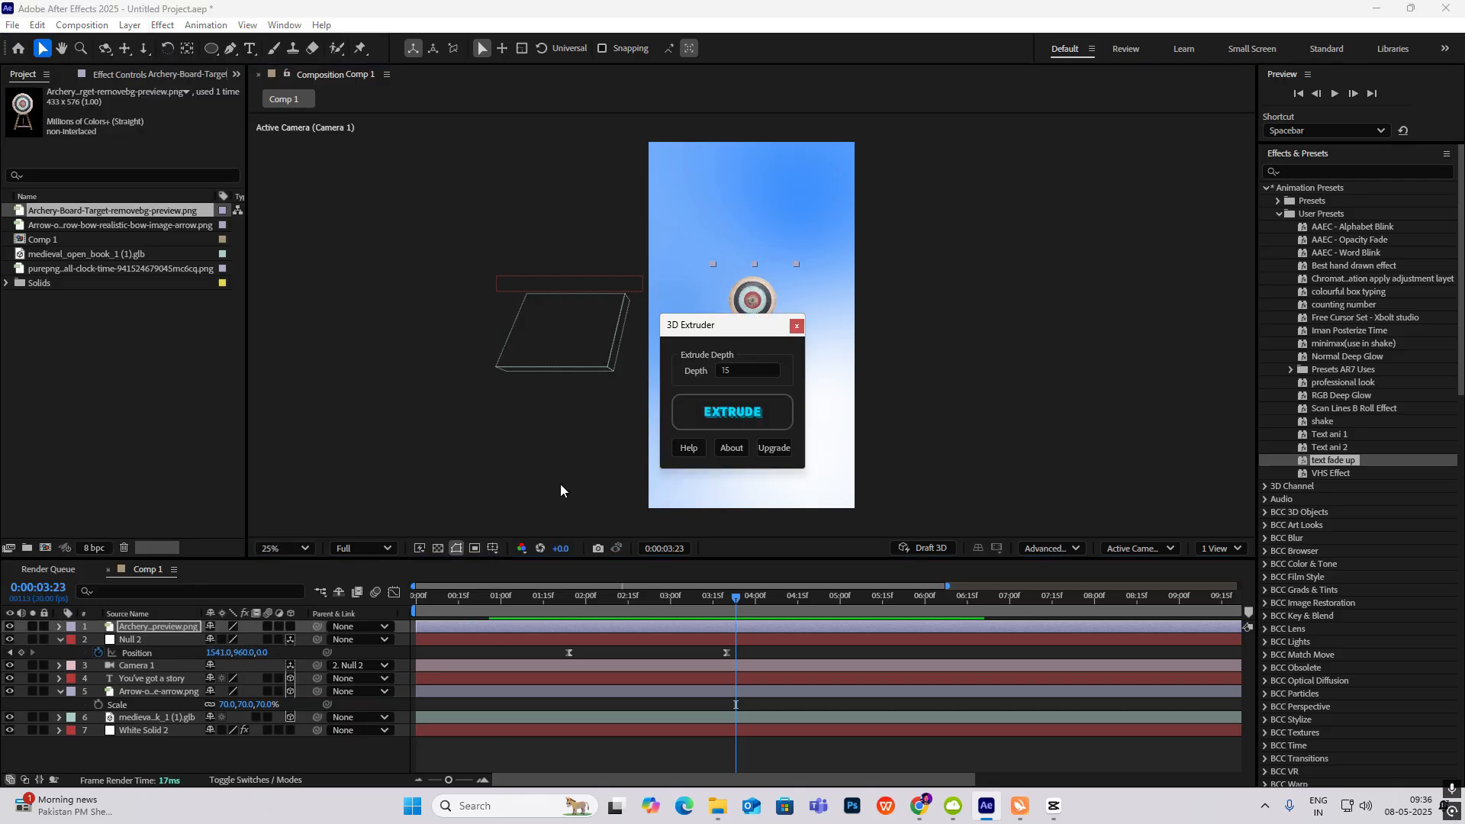
pyautogui.moveTo(742, 337); pyautogui.dragTo(441, 227)
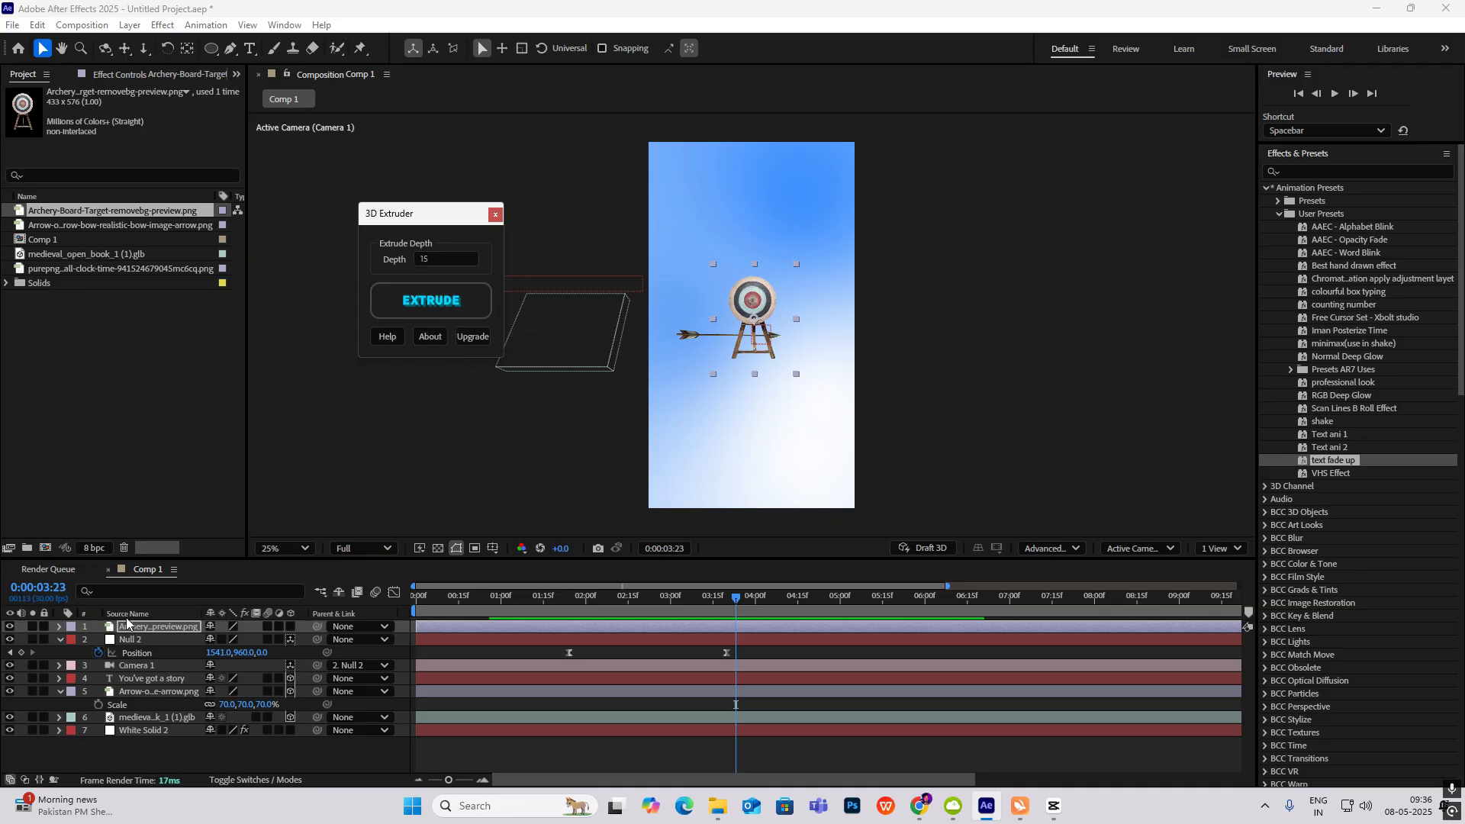
pyautogui.click(61, 639)
pyautogui.click(61, 678)
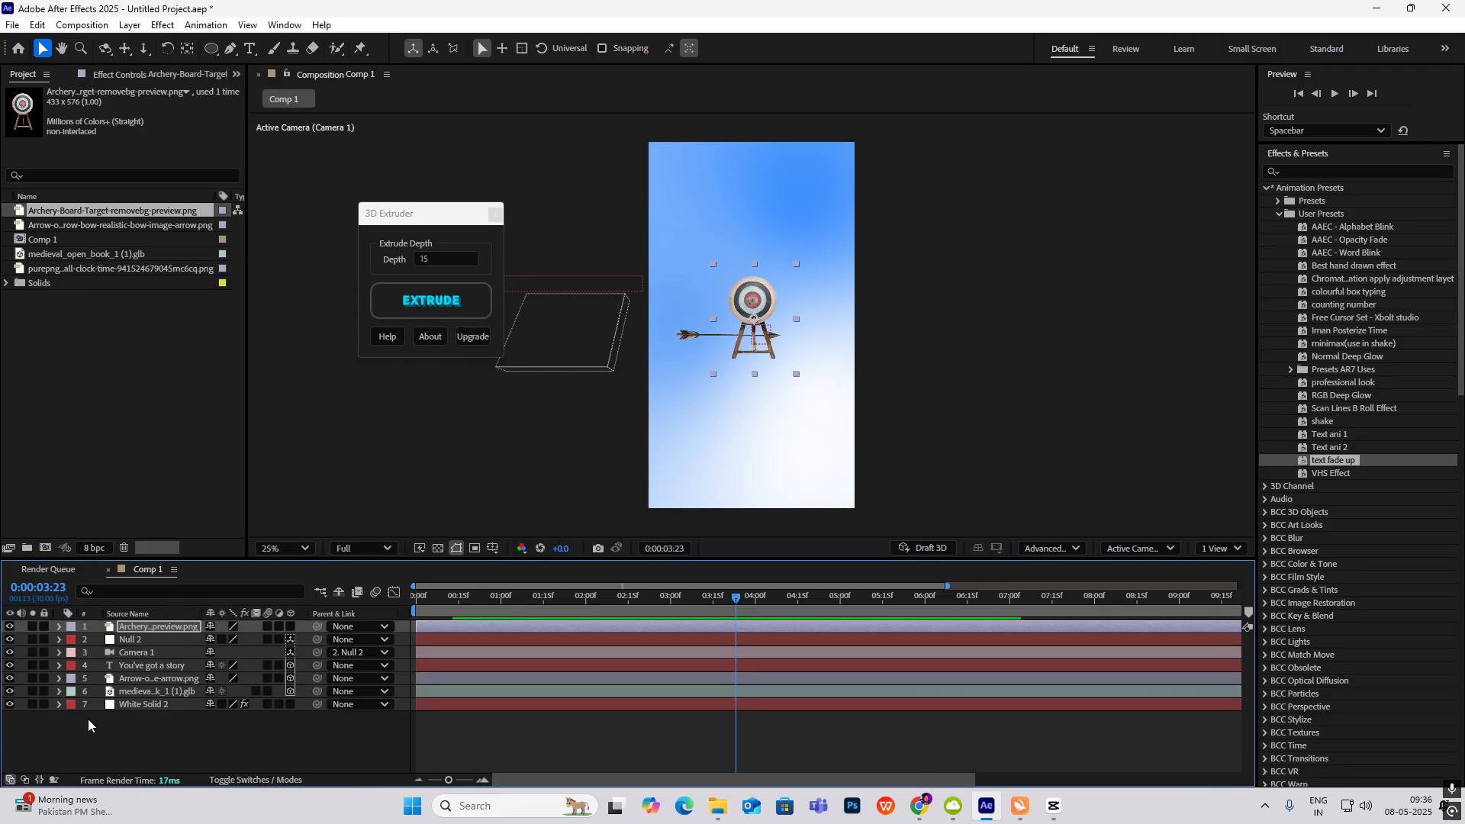
pyautogui.moveTo(755, 305); pyautogui.dragTo(785, 297)
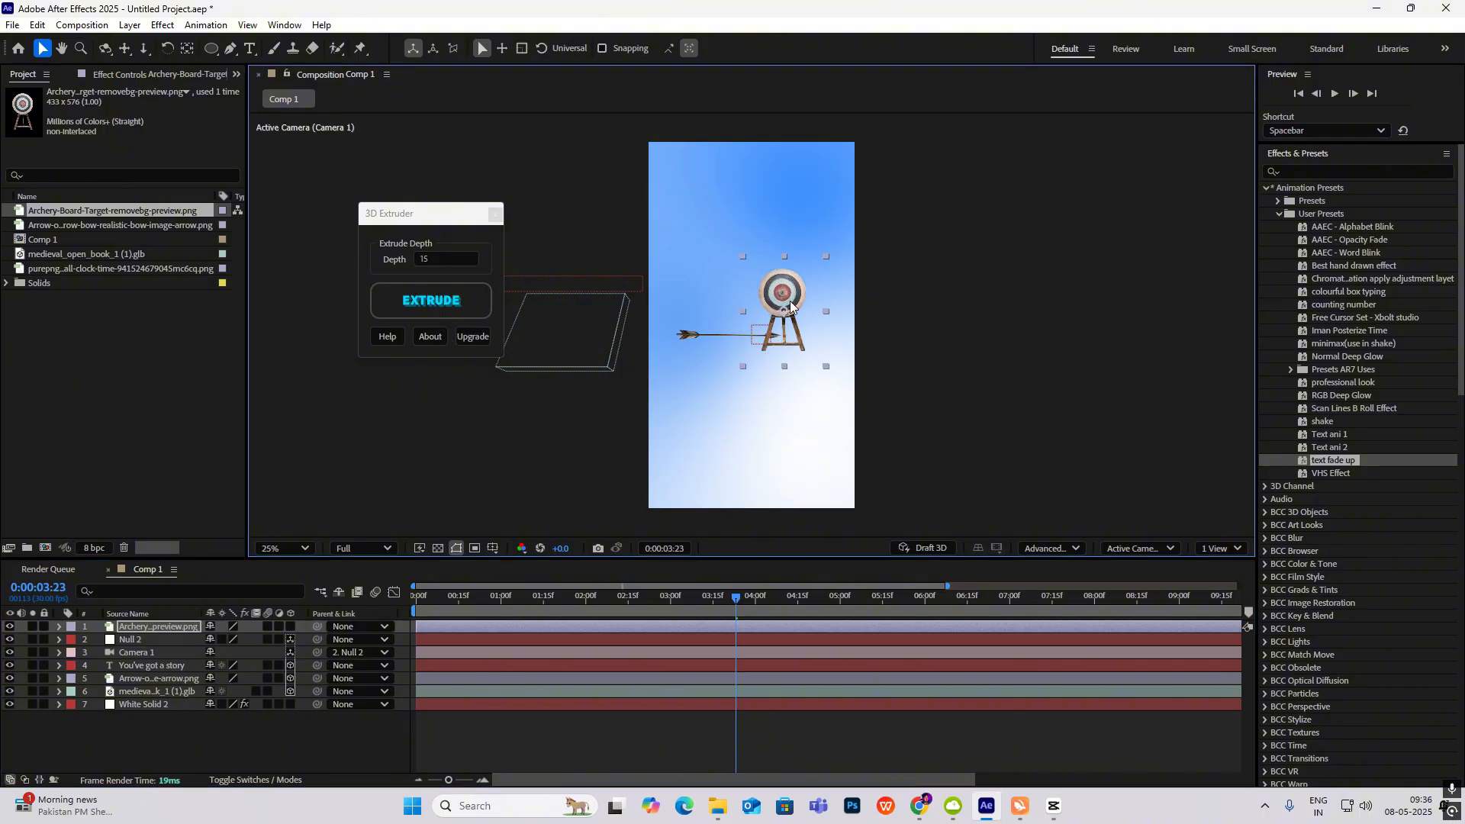
pyautogui.click(432, 305)
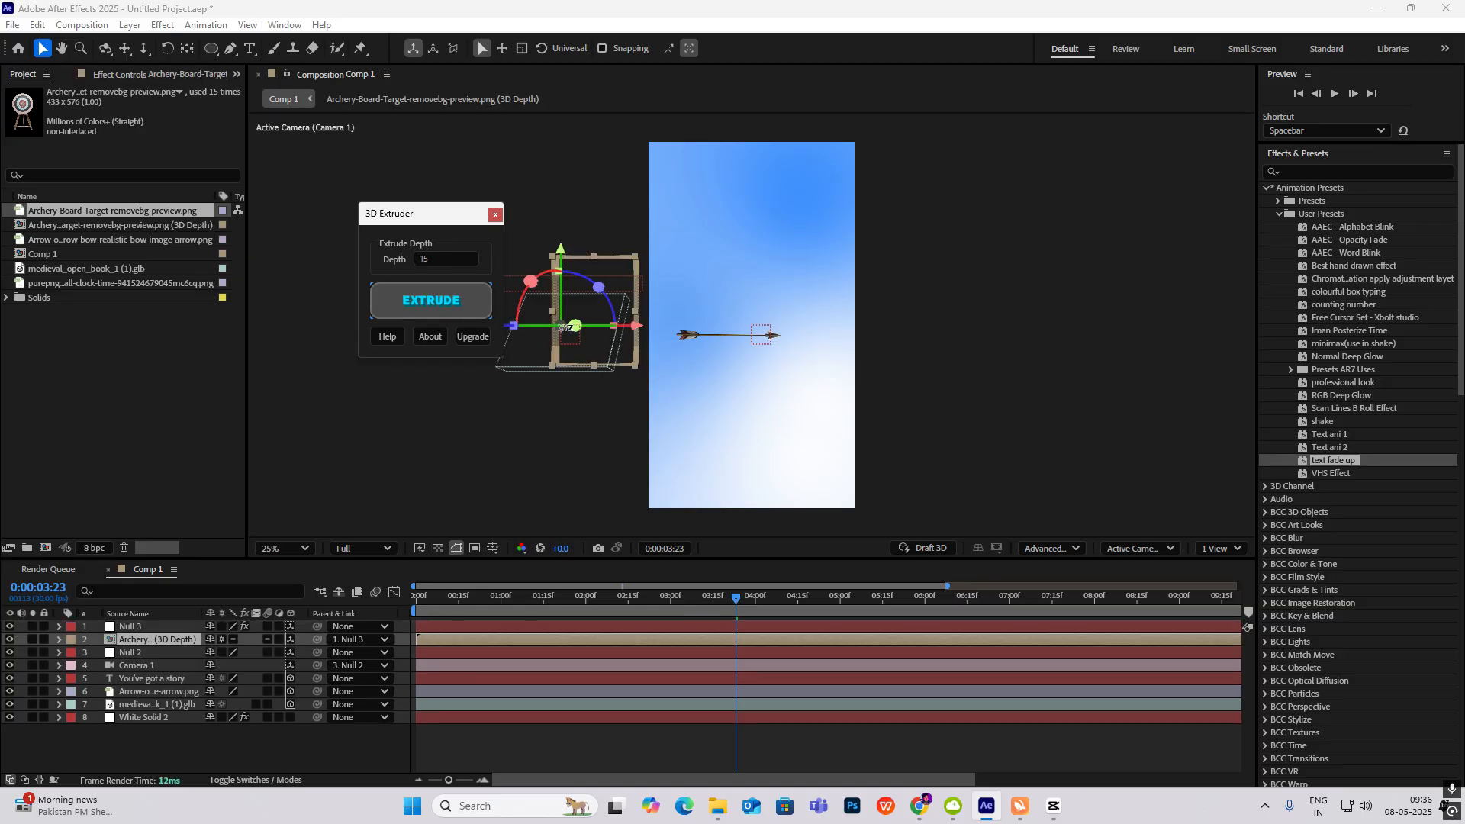
pyautogui.moveTo(458, 215); pyautogui.dragTo(361, 151)
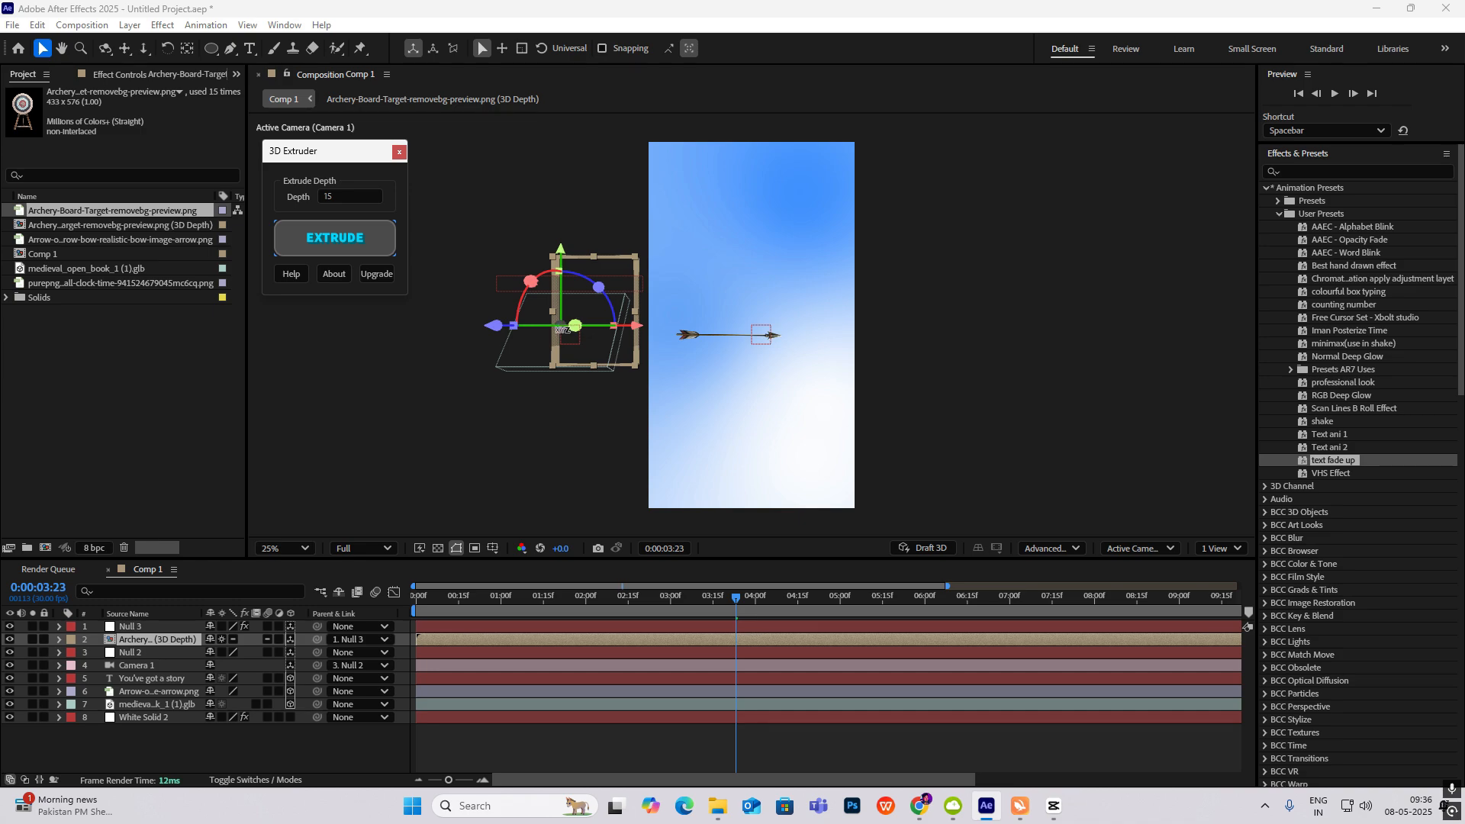
pyautogui.moveTo(561, 326); pyautogui.dragTo(772, 323)
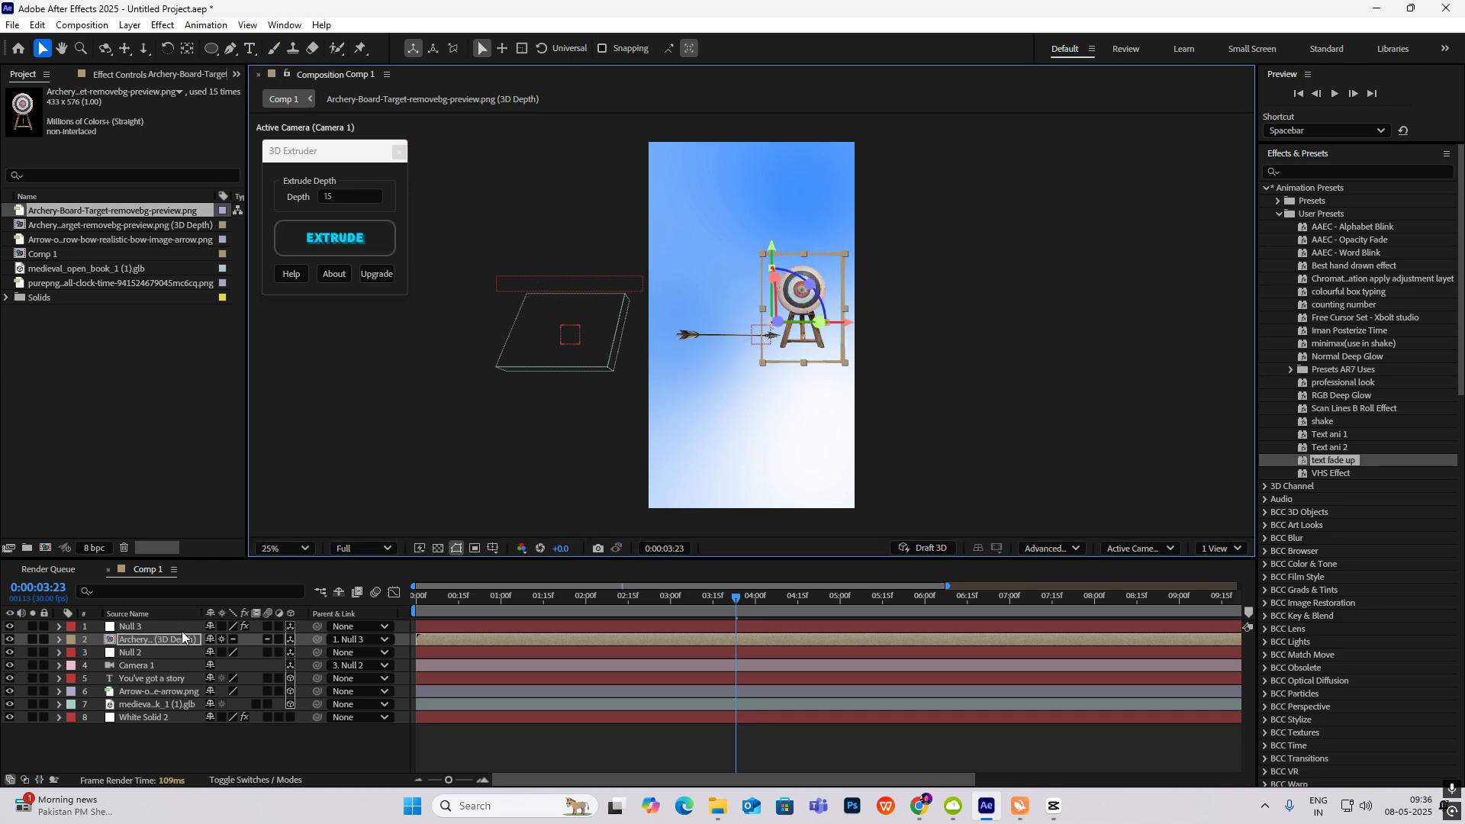
# Step: Rotate the extruded target 6° on X and 52° on Y, and scale it to 131%
pyautogui.press('r')
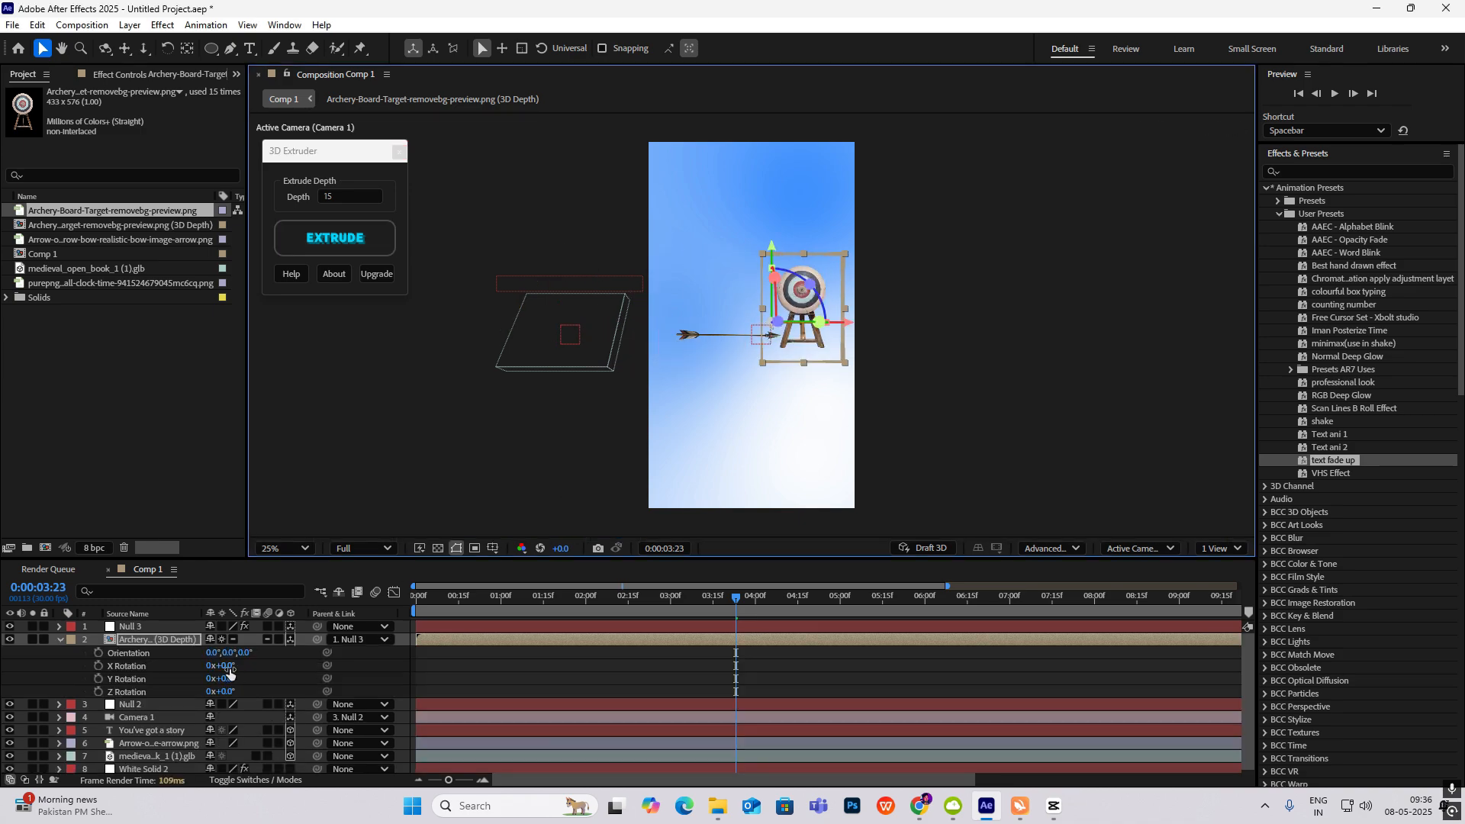
pyautogui.moveTo(231, 669)
pyautogui.mouseDown()
pyautogui.moveTo(279, 666)
pyautogui.moveTo(231, 669)
pyautogui.moveTo(302, 684)
pyautogui.moveTo(276, 687)
pyautogui.moveTo(232, 654)
pyautogui.moveTo(254, 665)
pyautogui.mouseUp()
pyautogui.hotkey('shift', 's')
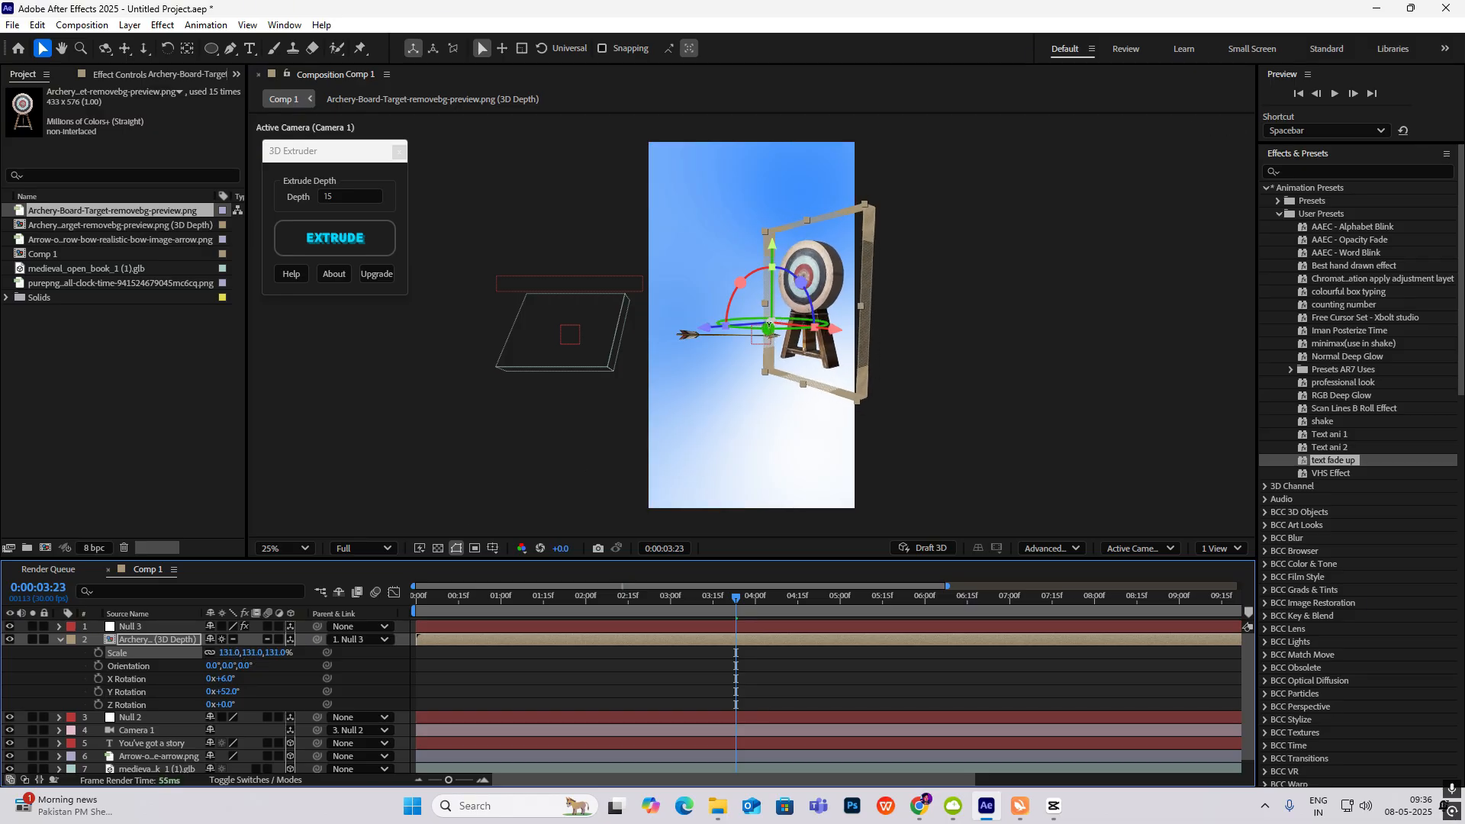
# Step: Place the extruded target at position 1068.5, 265.6, 327 so the arrow's tip meets its bullseye
pyautogui.moveTo(769, 327); pyautogui.dragTo(771, 367)
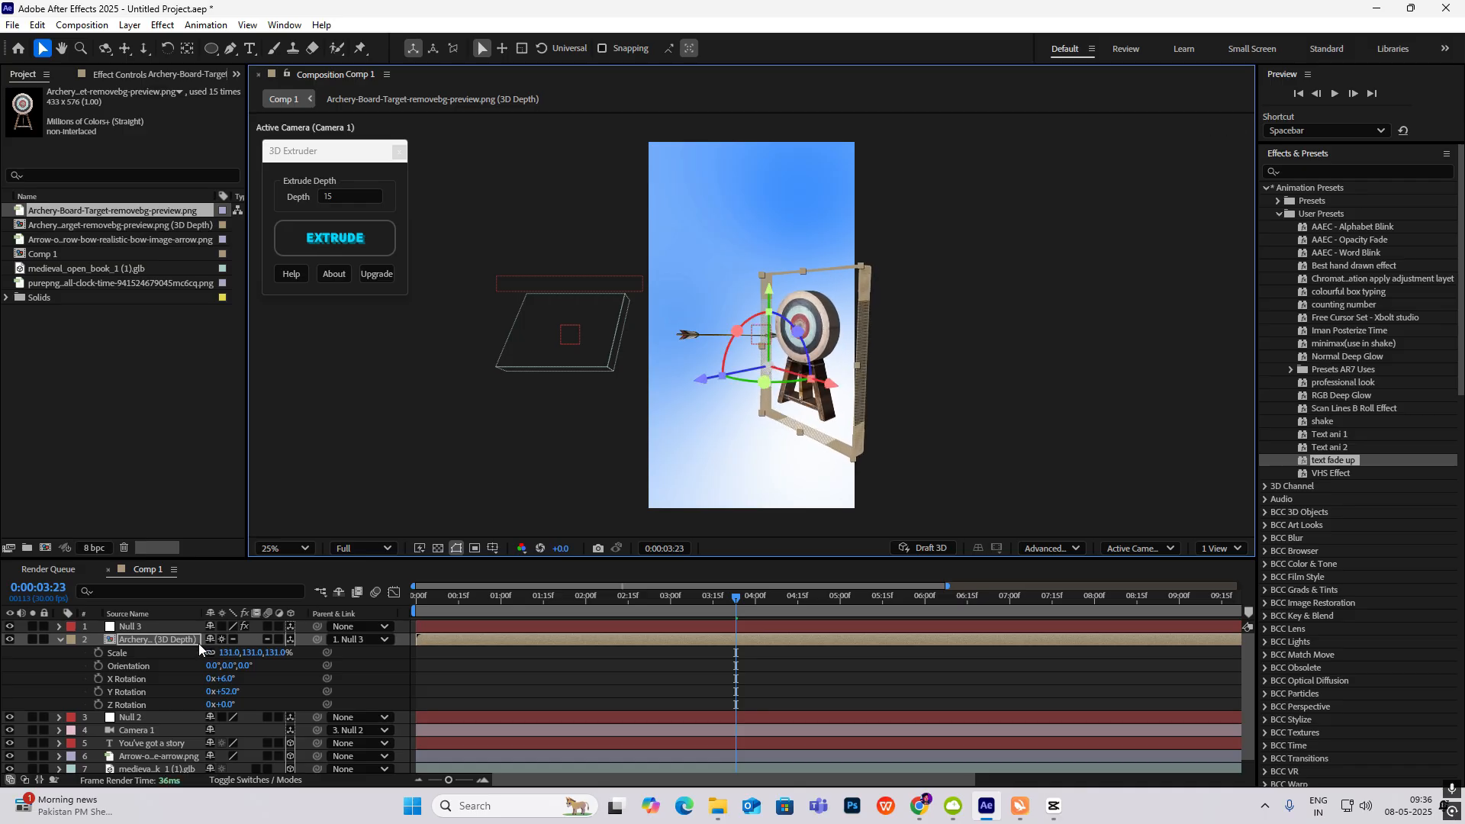
pyautogui.hotkey('shift', 'p')
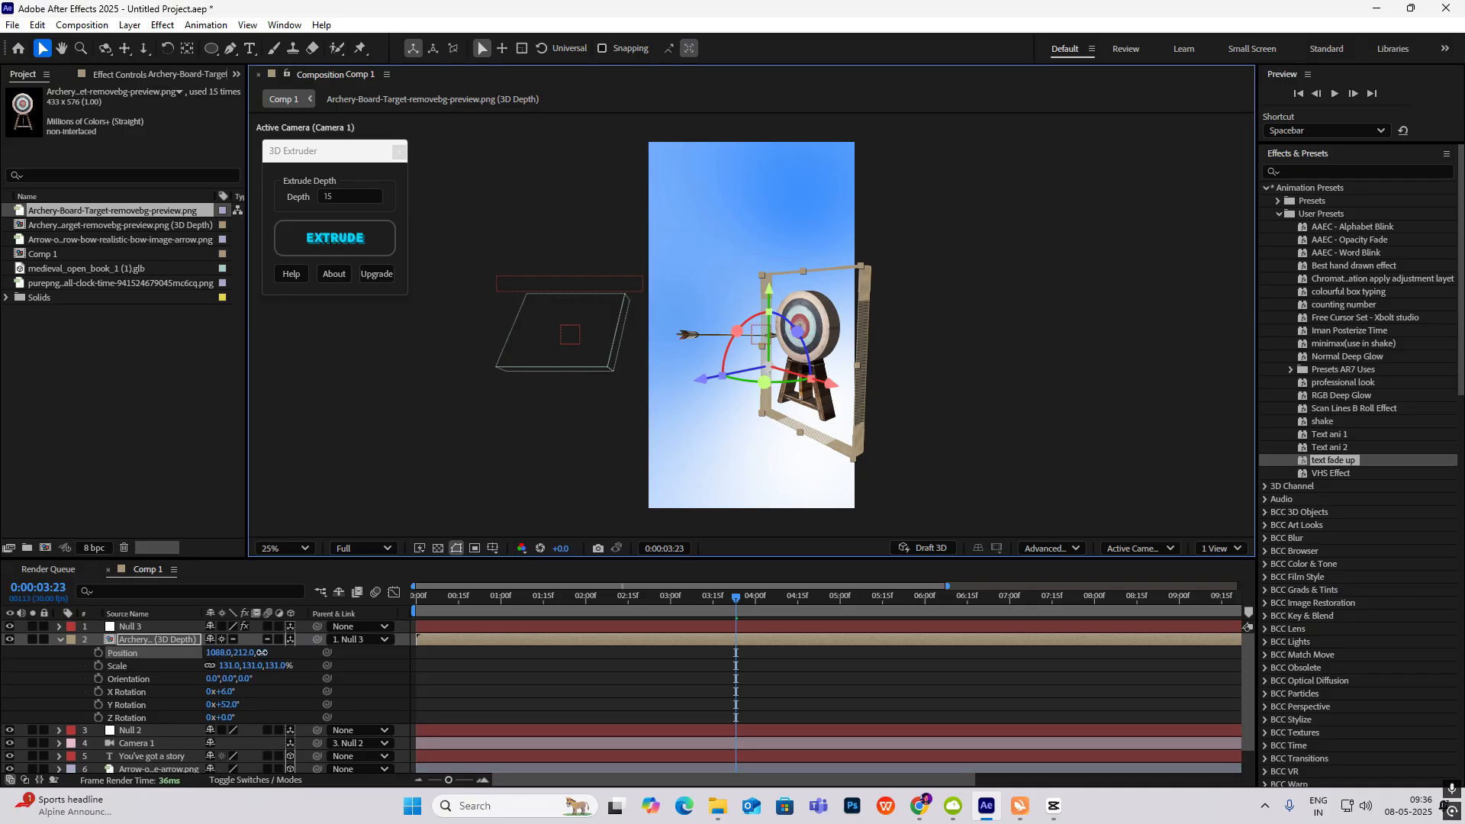
pyautogui.moveTo(262, 653); pyautogui.dragTo(520, 658)
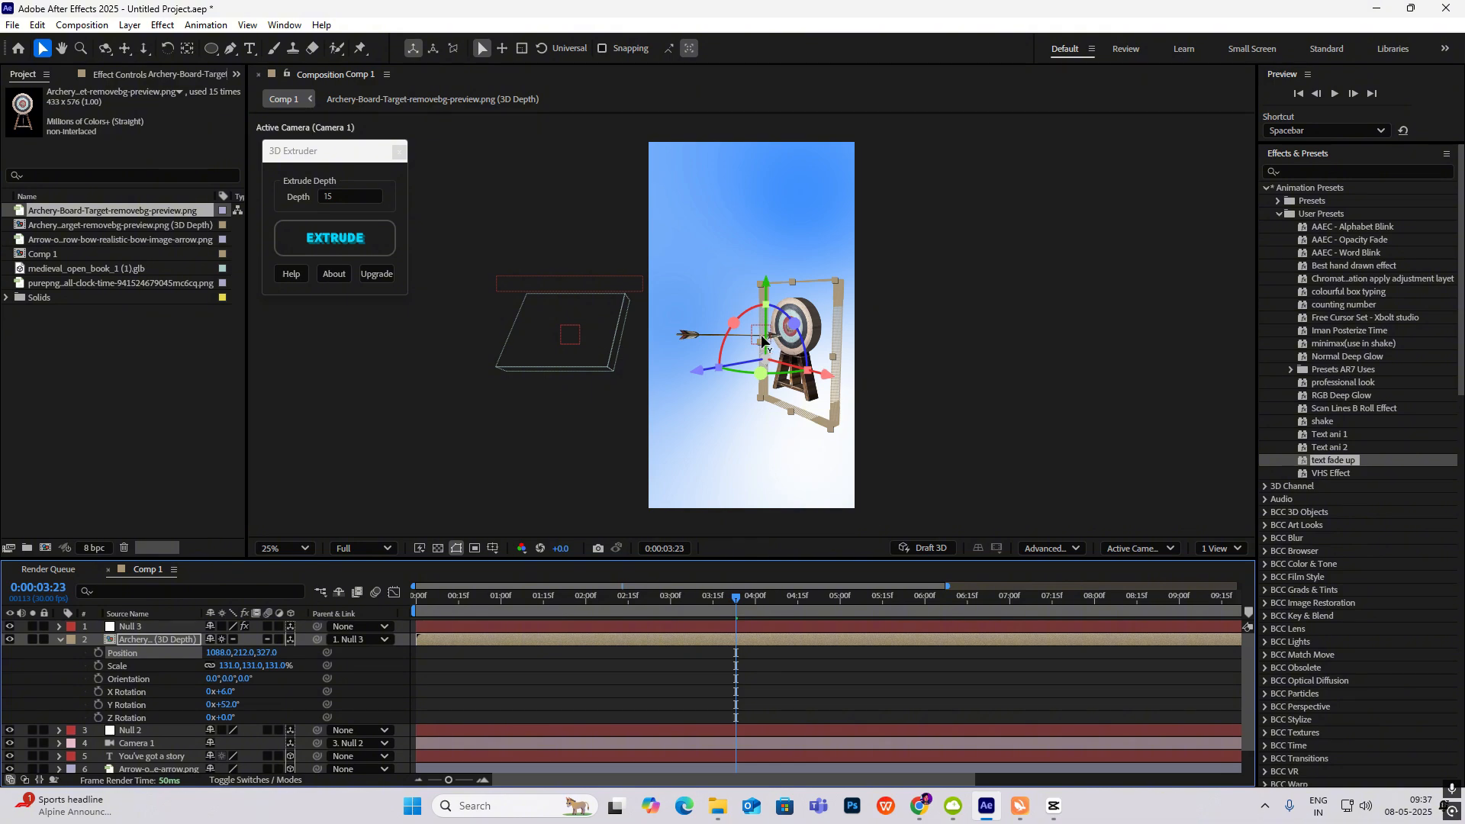
pyautogui.moveTo(766, 359); pyautogui.dragTo(762, 369)
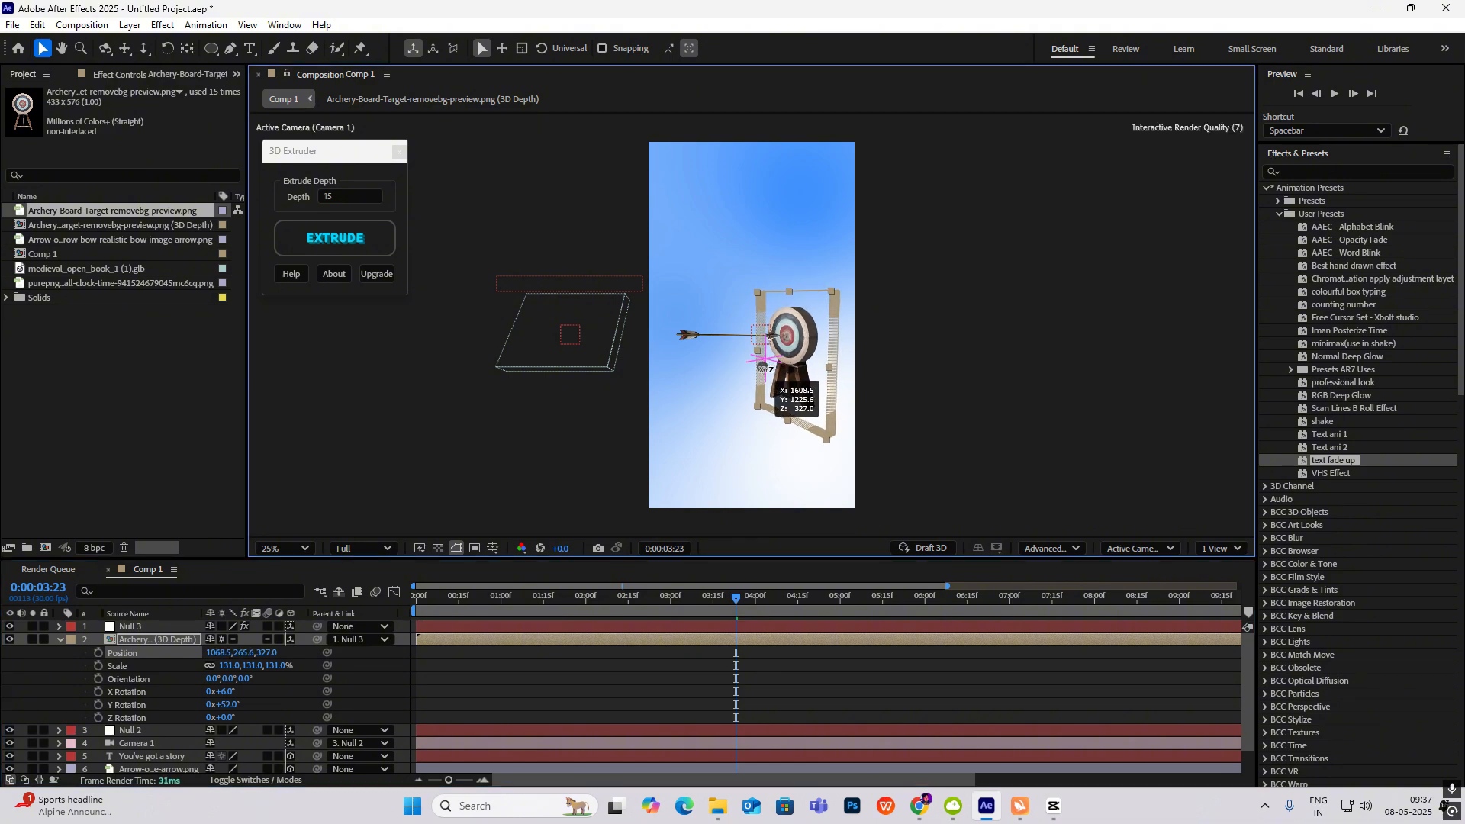
pyautogui.click(992, 321)
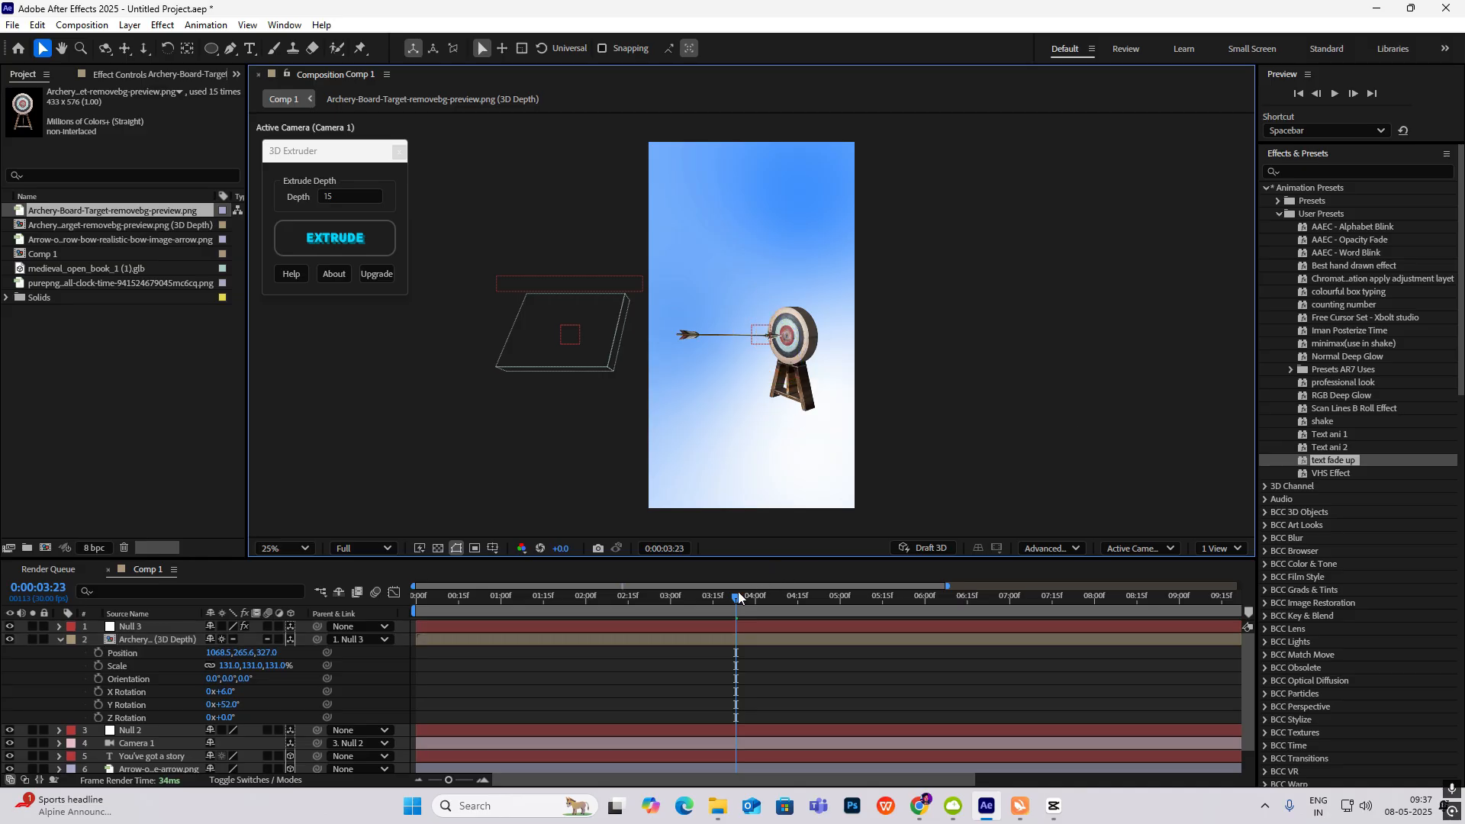
pyautogui.moveTo(739, 592); pyautogui.dragTo(764, 613)
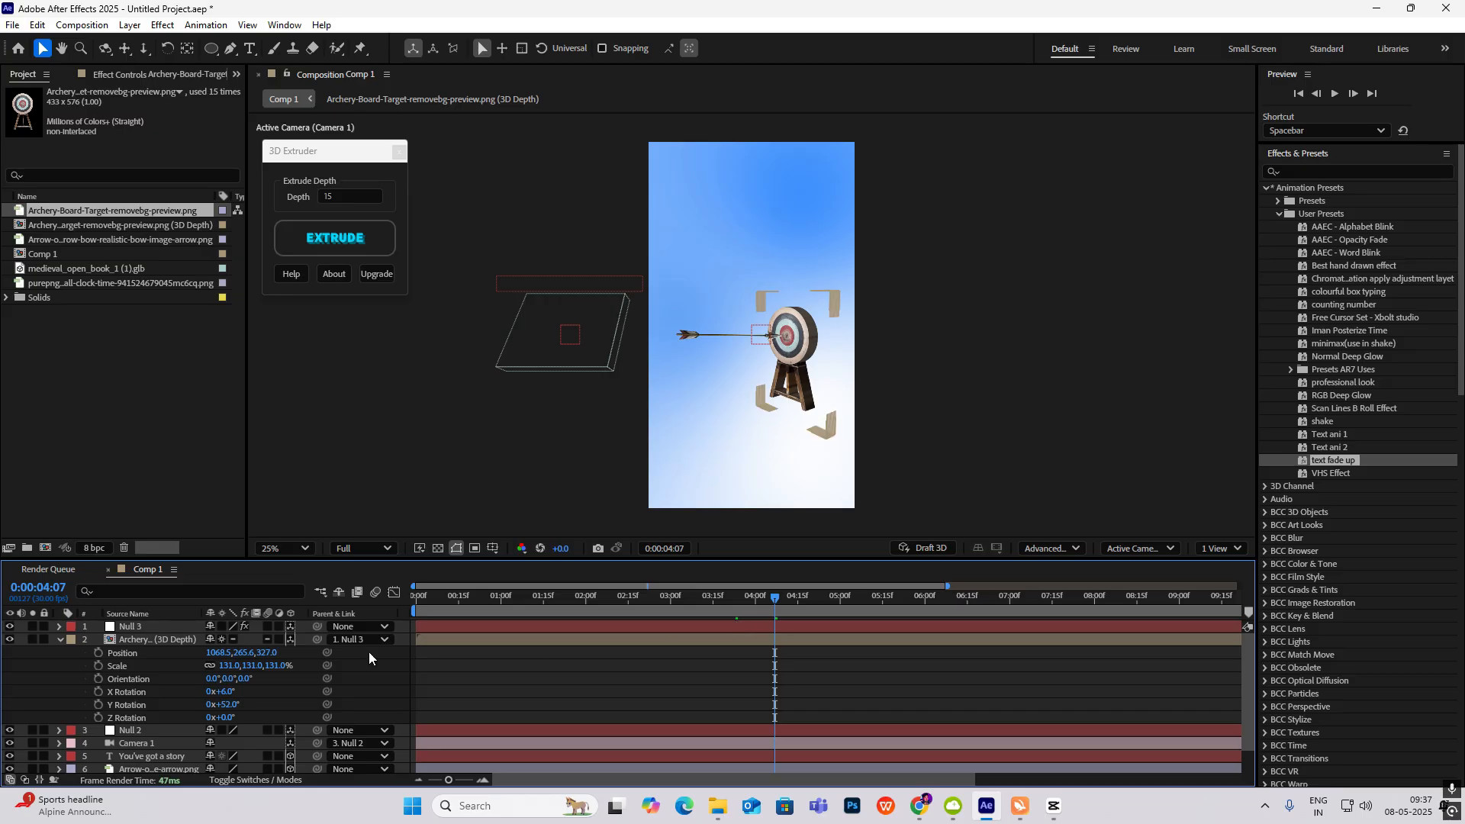
pyautogui.click(61, 640)
# Step: Set the X value of the arrow's last Position keyframe at 0:00:03:20 to 1456 so its tip enters the bullseye
pyautogui.moveTo(776, 599); pyautogui.dragTo(721, 658)
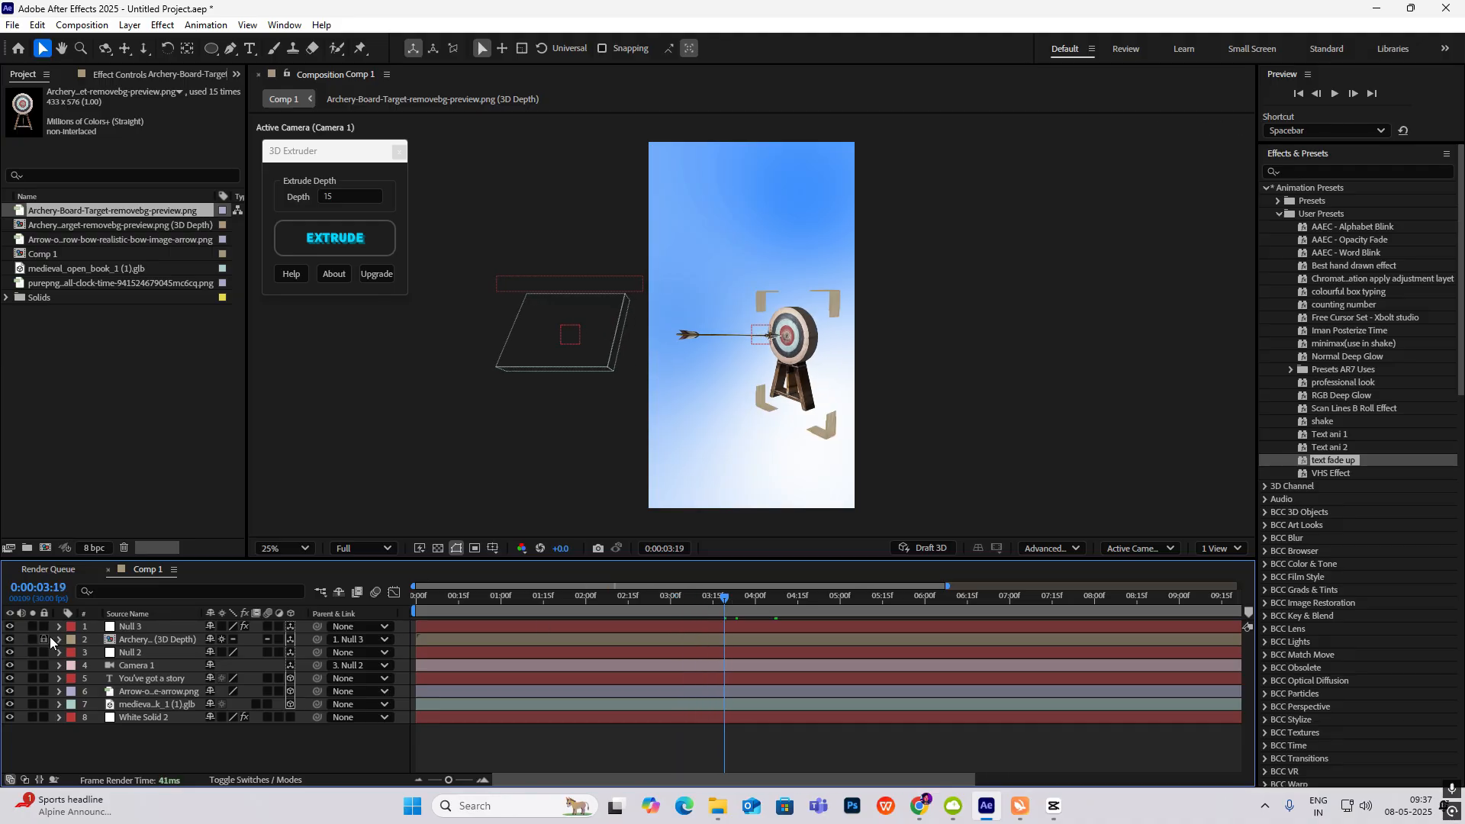
pyautogui.click(155, 690)
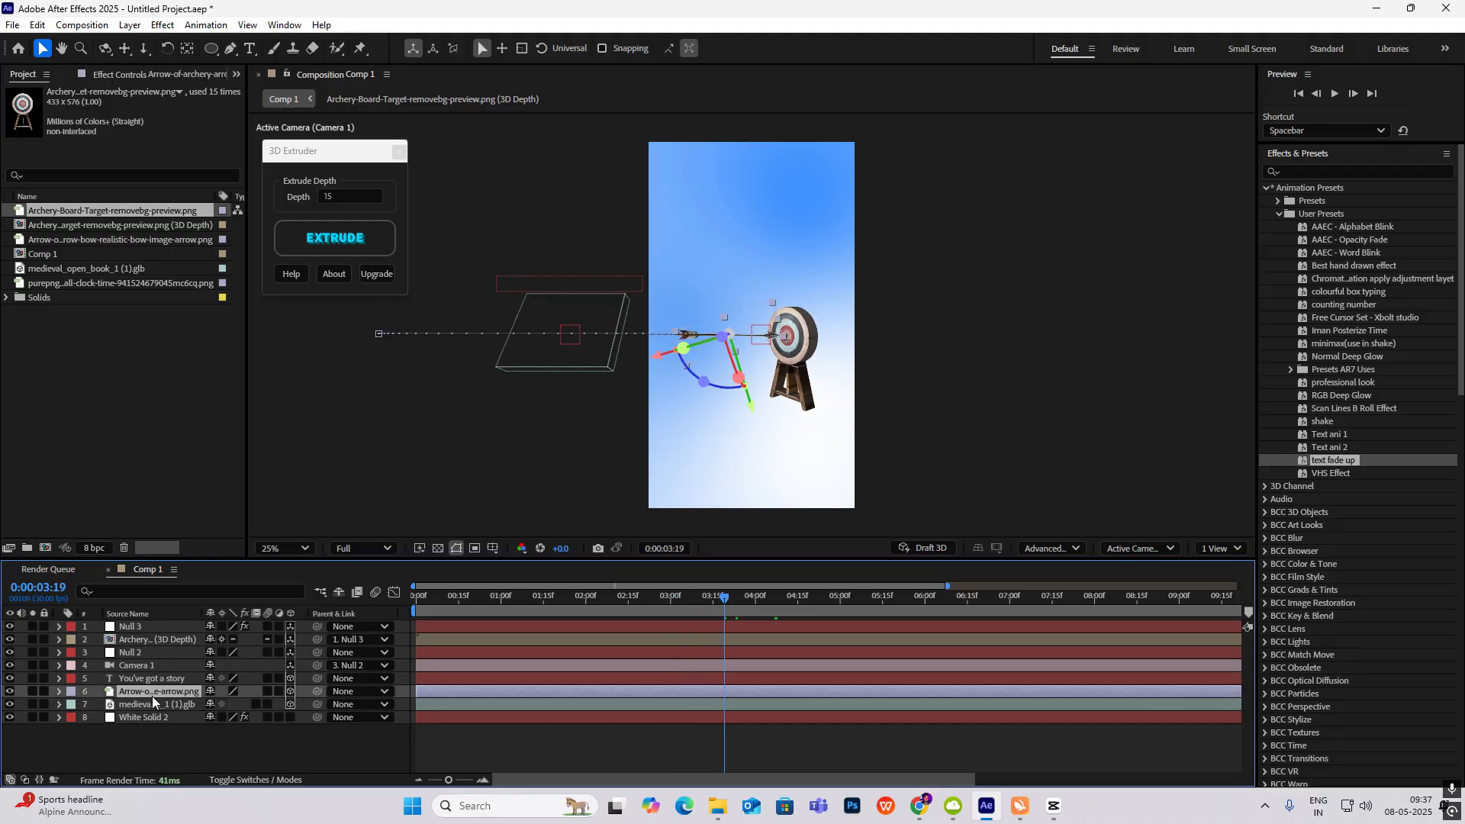
pyautogui.press('p')
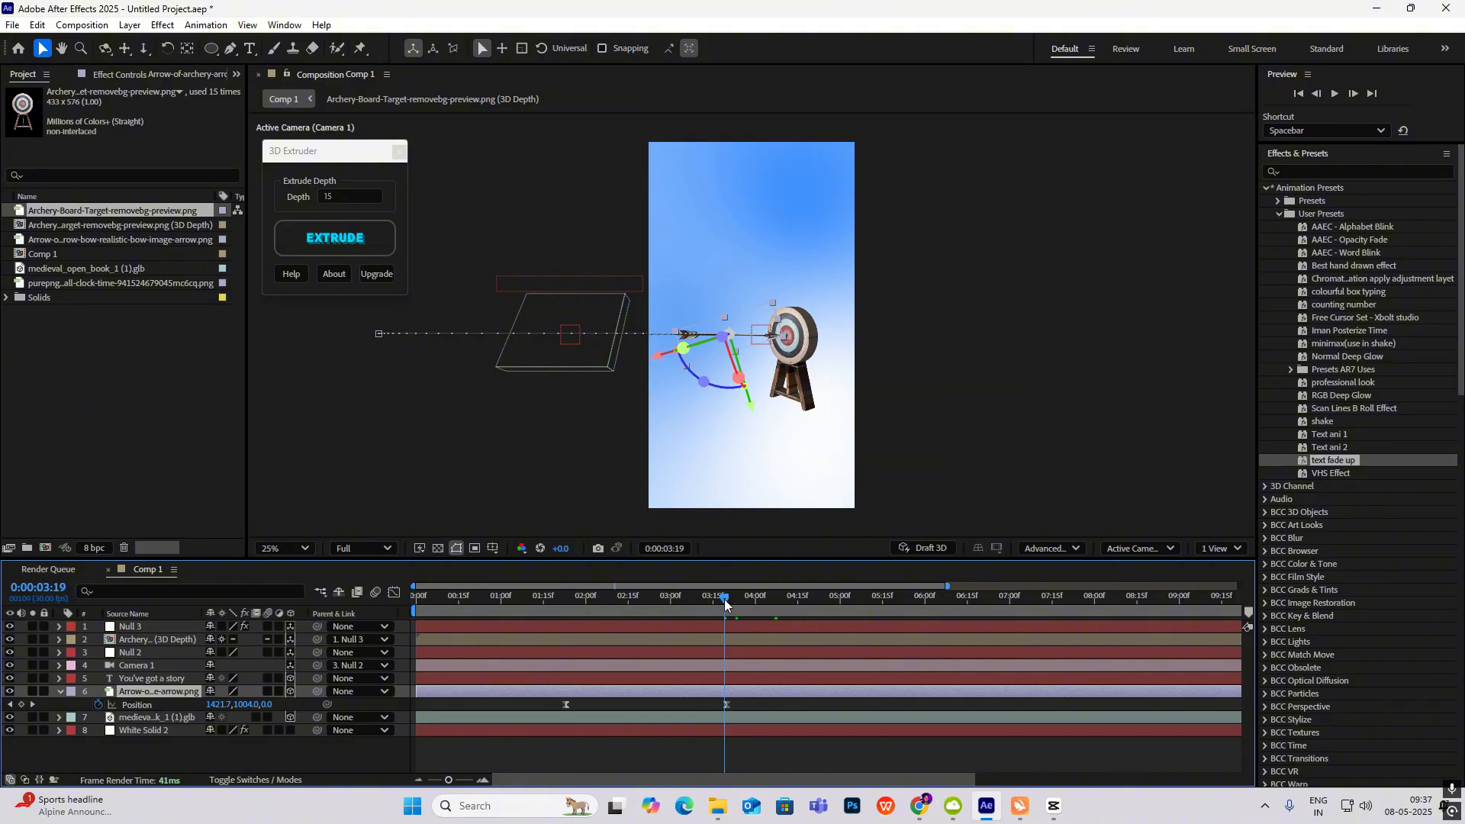
pyautogui.moveTo(725, 605); pyautogui.dragTo(728, 602)
pyautogui.moveTo(219, 705); pyautogui.dragTo(245, 704)
pyautogui.click(944, 422)
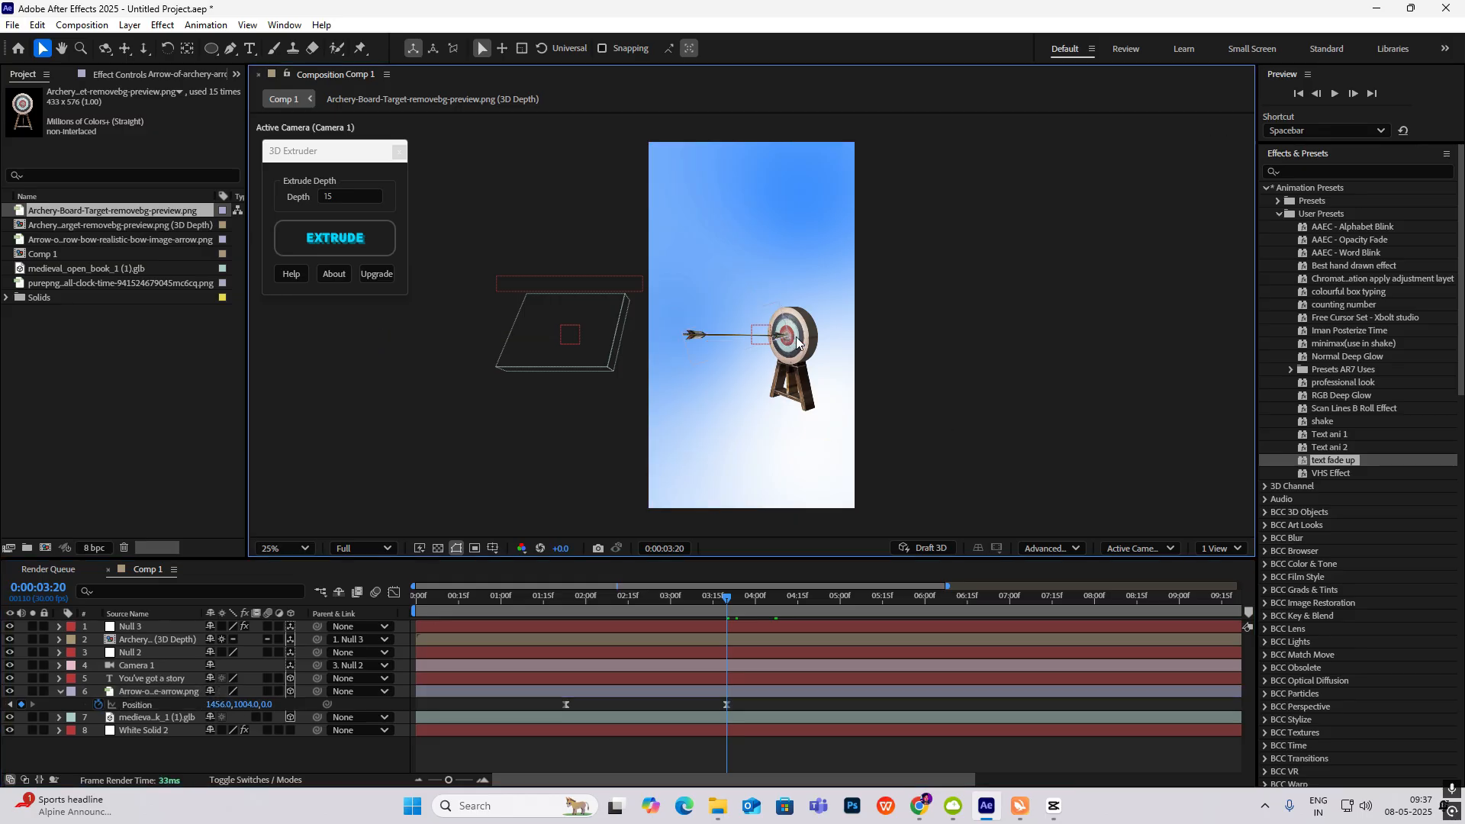
# Step: Preview the composition from the start to check the arrow's flight into the target
pyautogui.press('Home')
pyautogui.press('space')
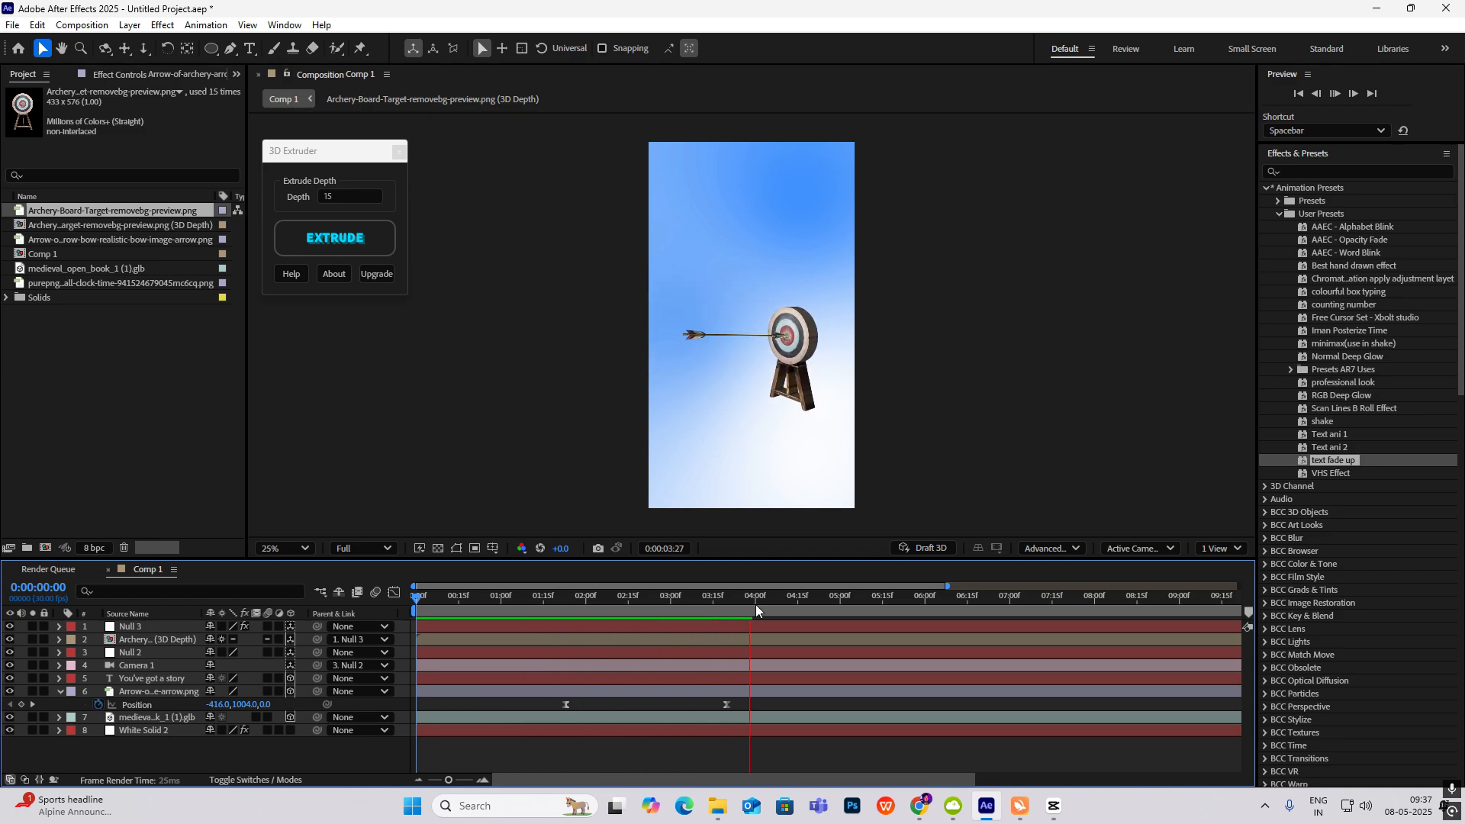
pyautogui.moveTo(756, 604); pyautogui.dragTo(339, 621)
pyautogui.press('space')
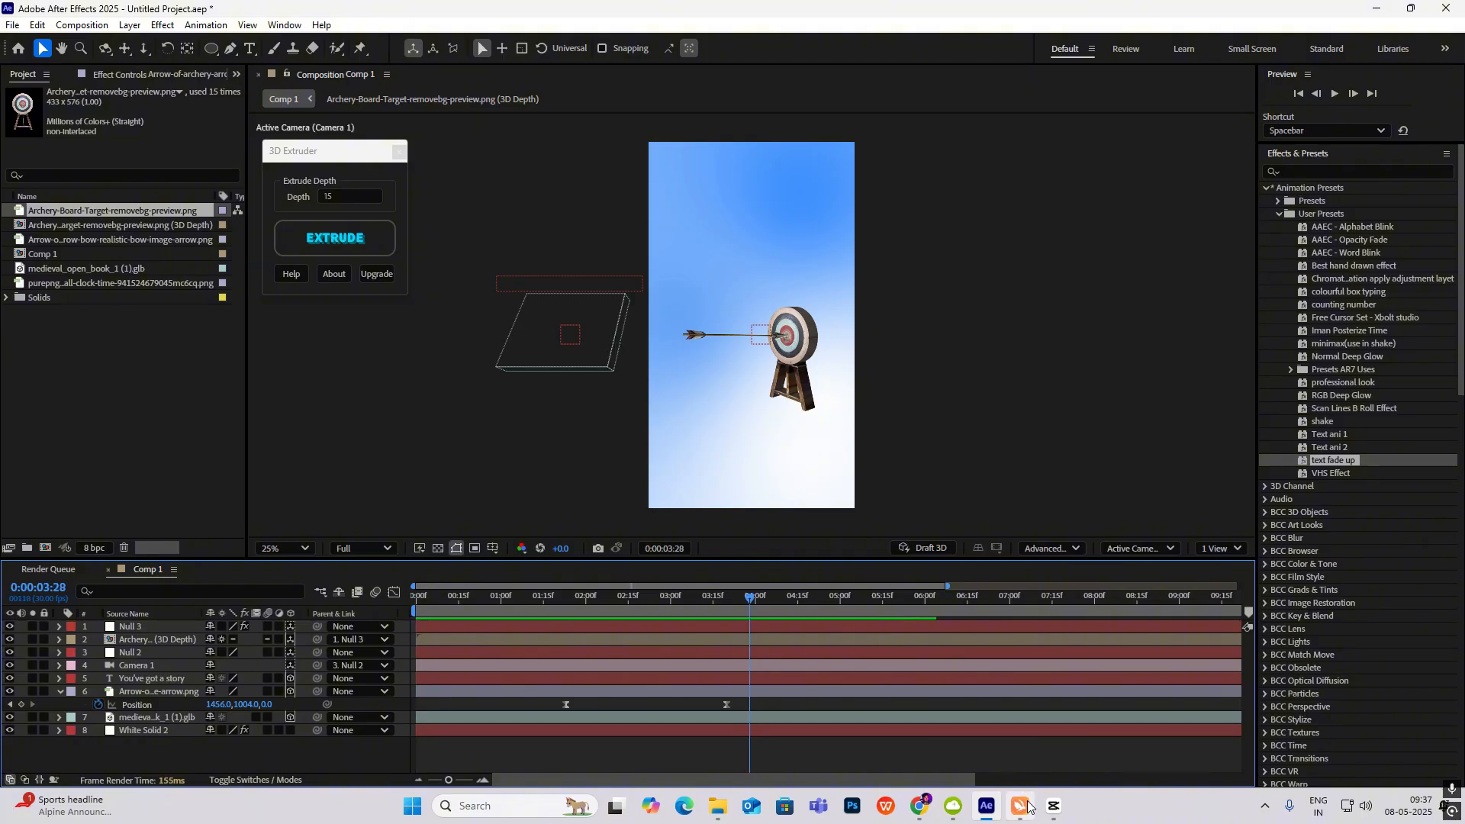
# Step: Switch to CapCut to look at the reference video around 0:00:02:22, and return to After Effects
pyautogui.click(1054, 806)
pyautogui.moveTo(236, 548)
pyautogui.mouseDown()
pyautogui.moveTo(249, 548)
pyautogui.moveTo(229, 563)
pyautogui.moveTo(265, 569)
pyautogui.moveTo(243, 571)
pyautogui.mouseUp()
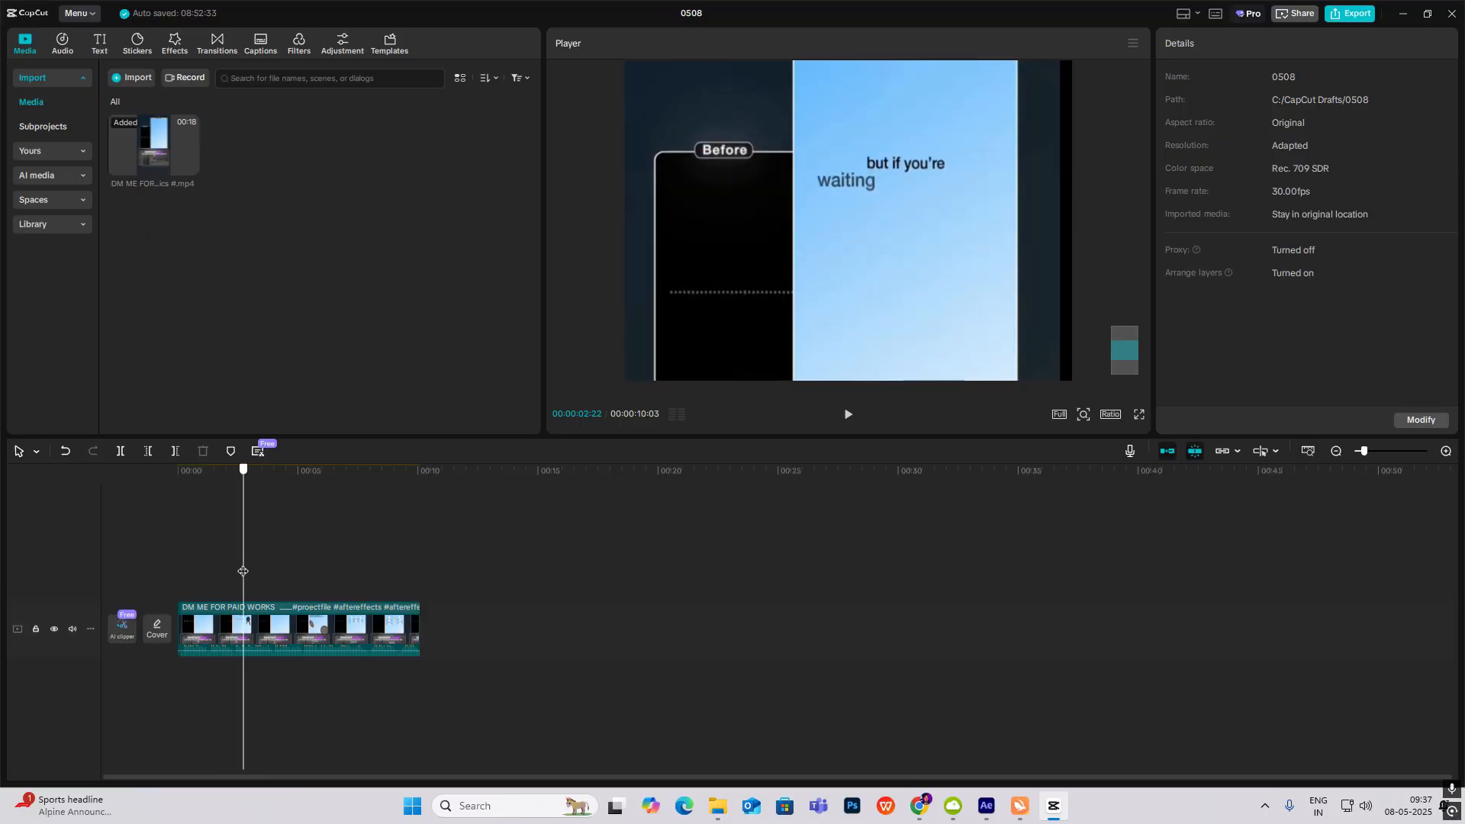
pyautogui.hotkey('alt', 'Tab')
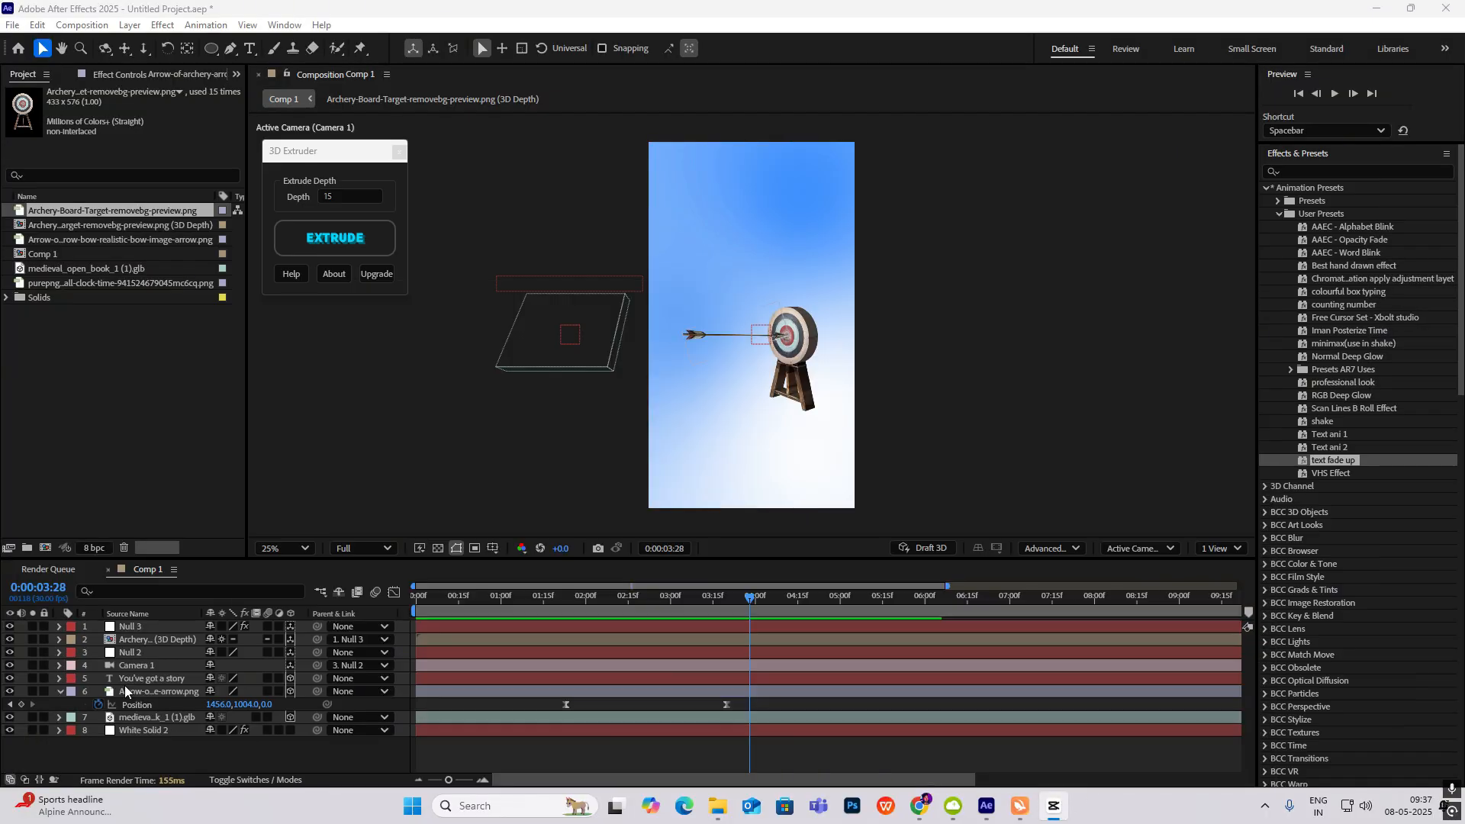
# Step: Duplicate the "You've got a story" text layer and shift the copy in time to start at about 0:00:02:24
pyautogui.click(60, 691)
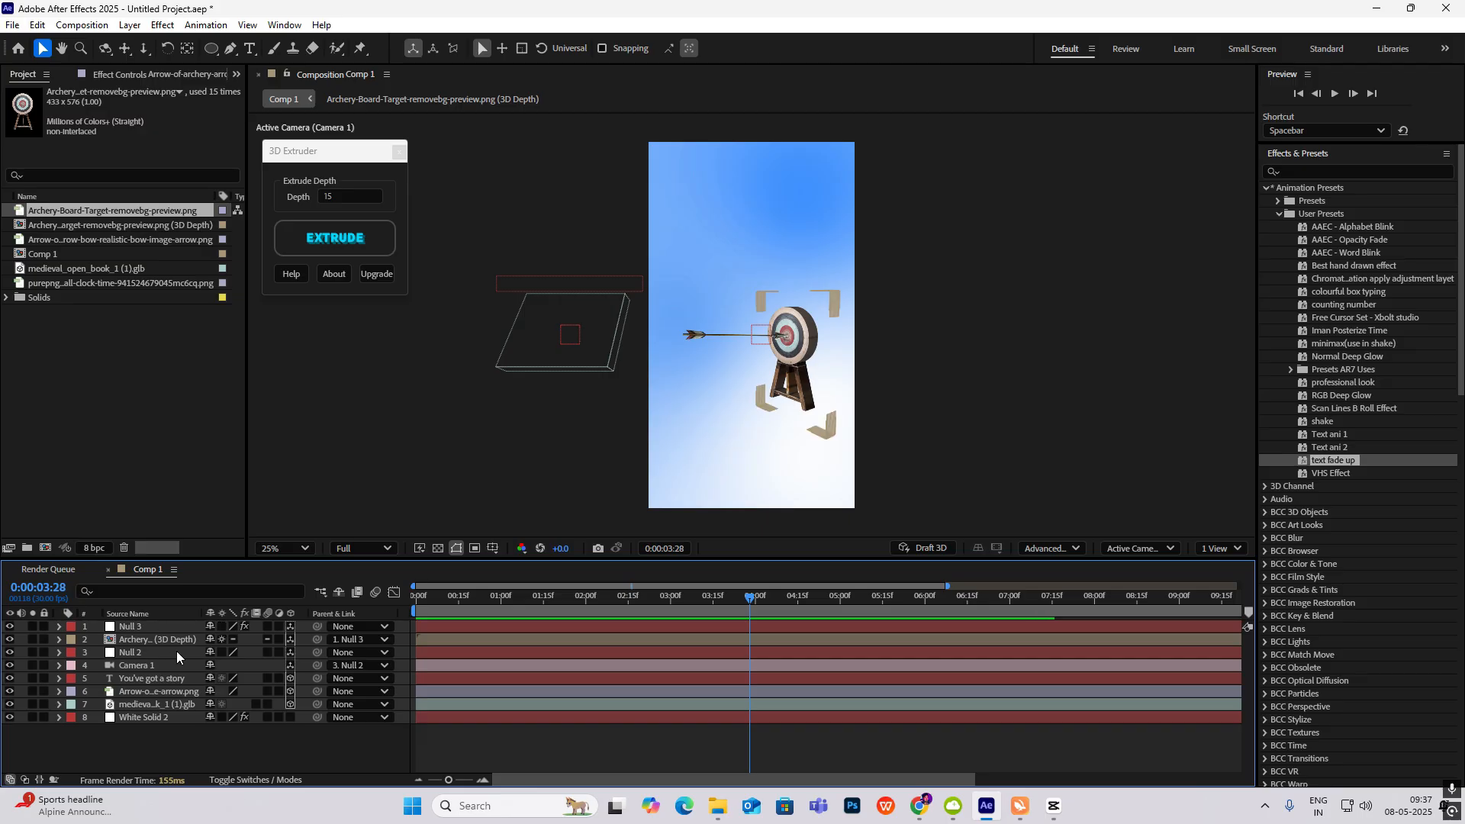
pyautogui.click(165, 679)
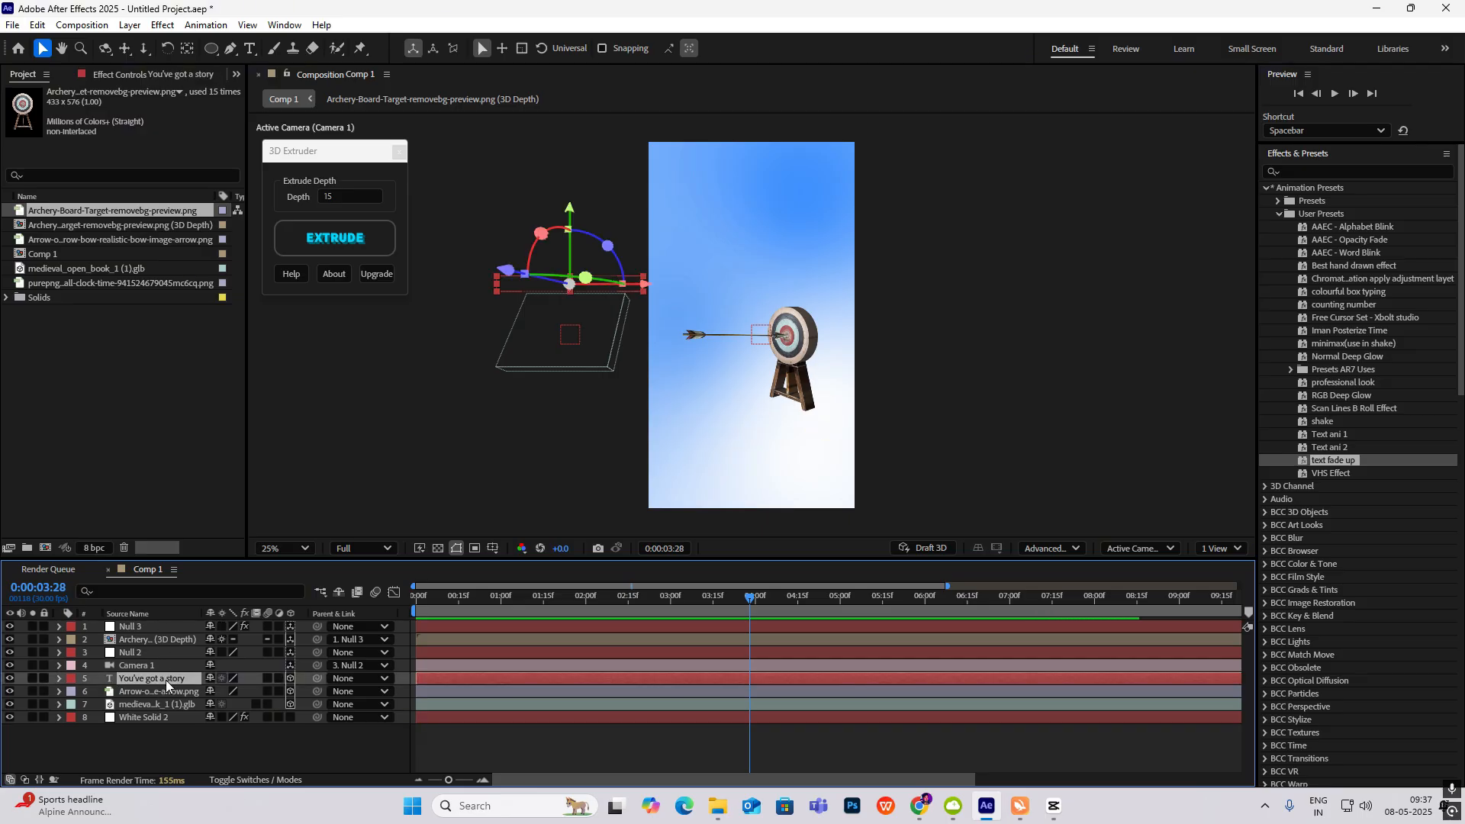
pyautogui.hotkey('ctrl', 'd')
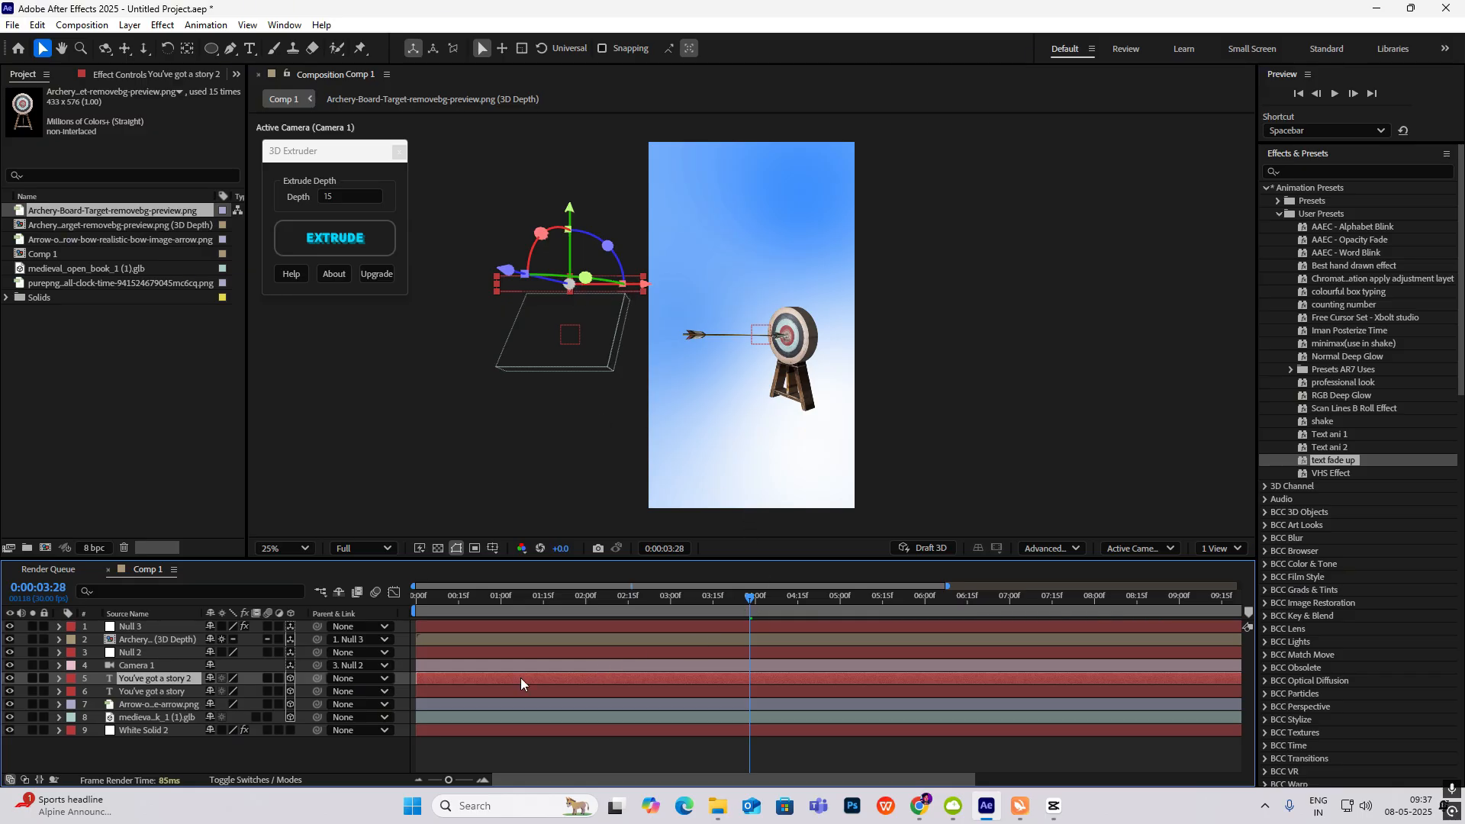
pyautogui.moveTo(637, 677); pyautogui.dragTo(671, 681)
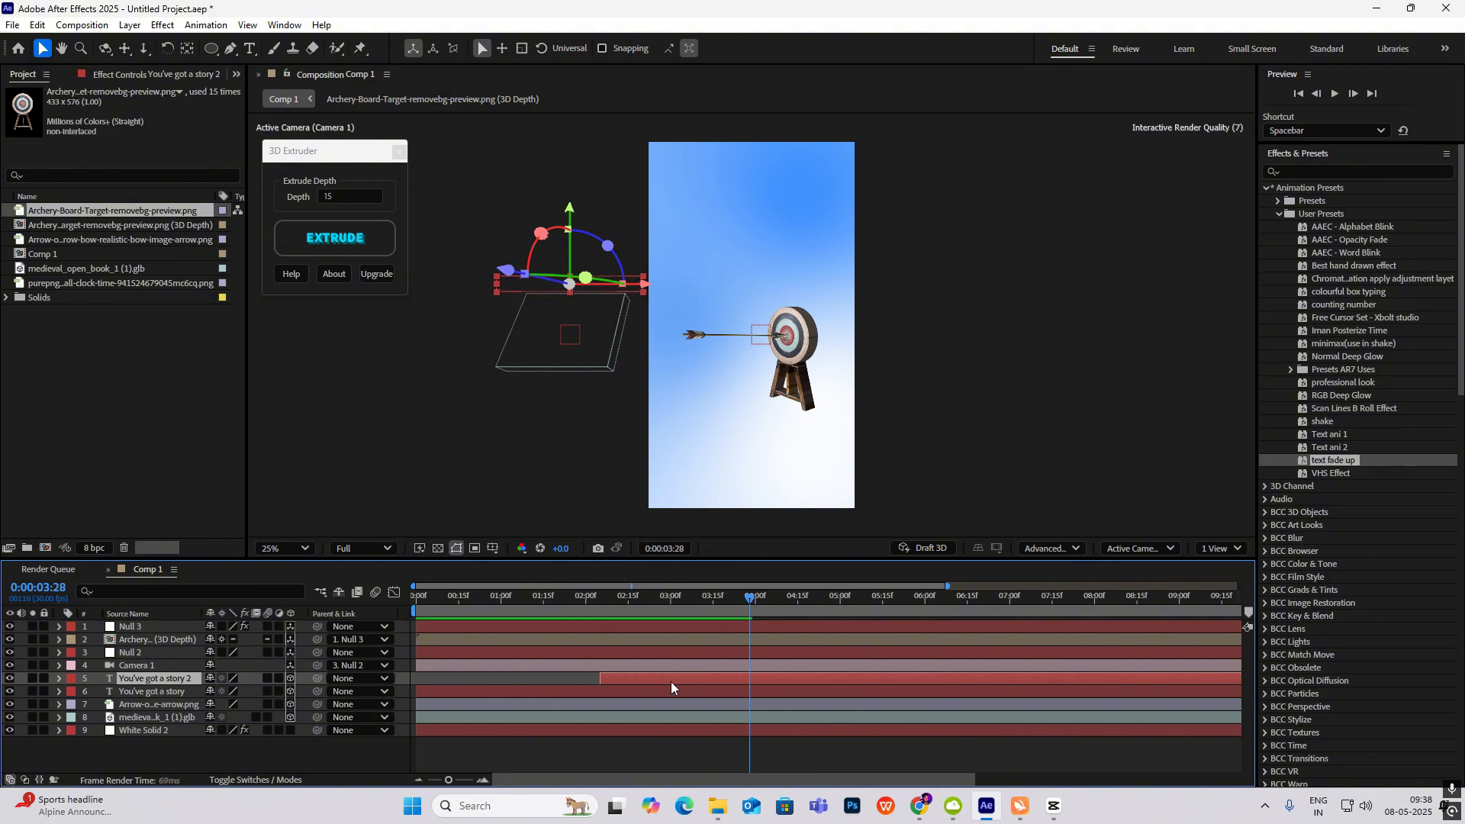
pyautogui.moveTo(749, 597); pyautogui.dragTo(679, 681)
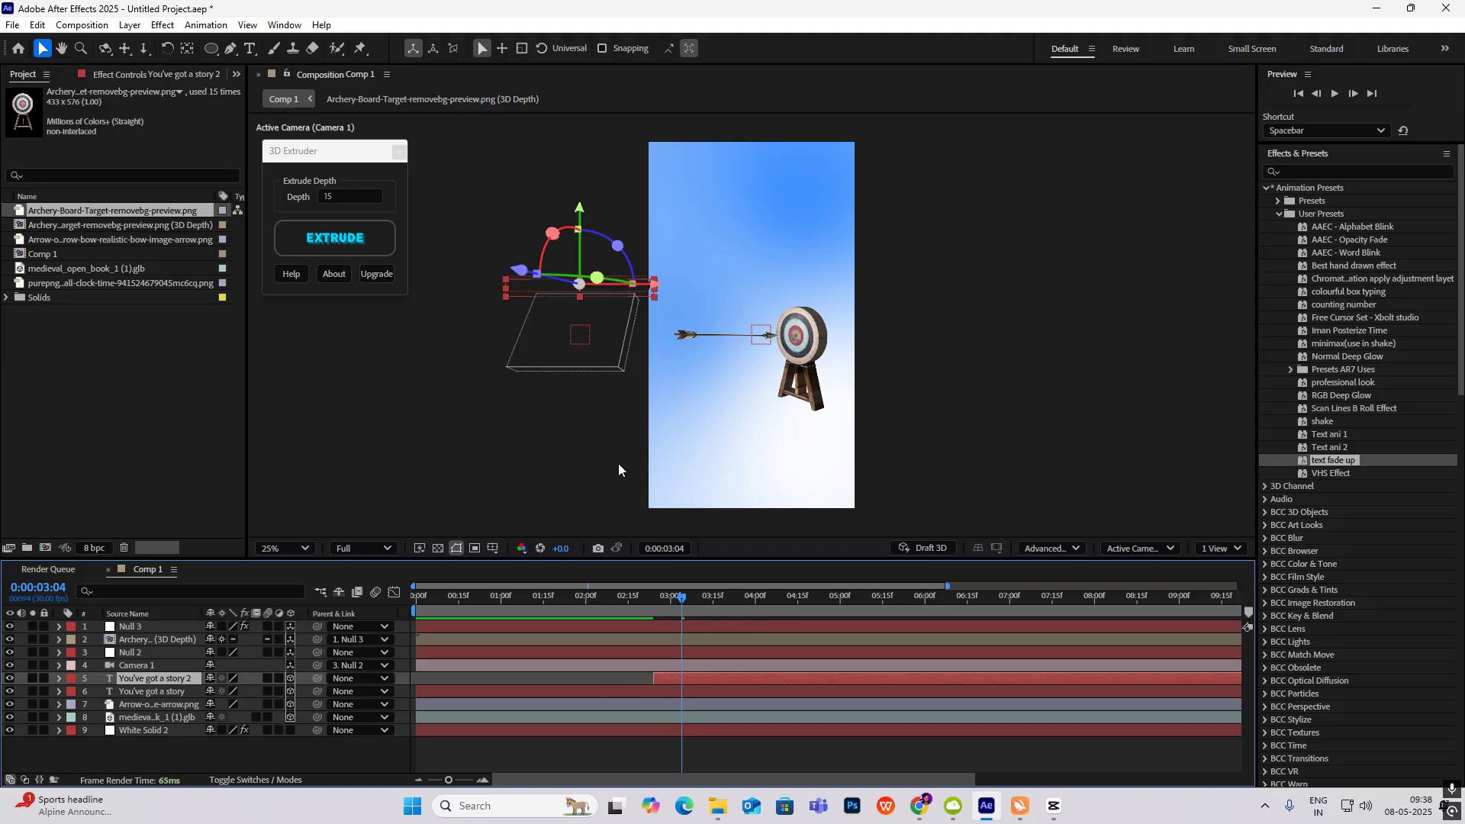
# Step: At the copied title's first Offset keyframe, 0:00:03:11, move the title across the scene to sit above the arrow and target
pyautogui.press('u')
pyautogui.moveTo(680, 610); pyautogui.dragTo(700, 610)
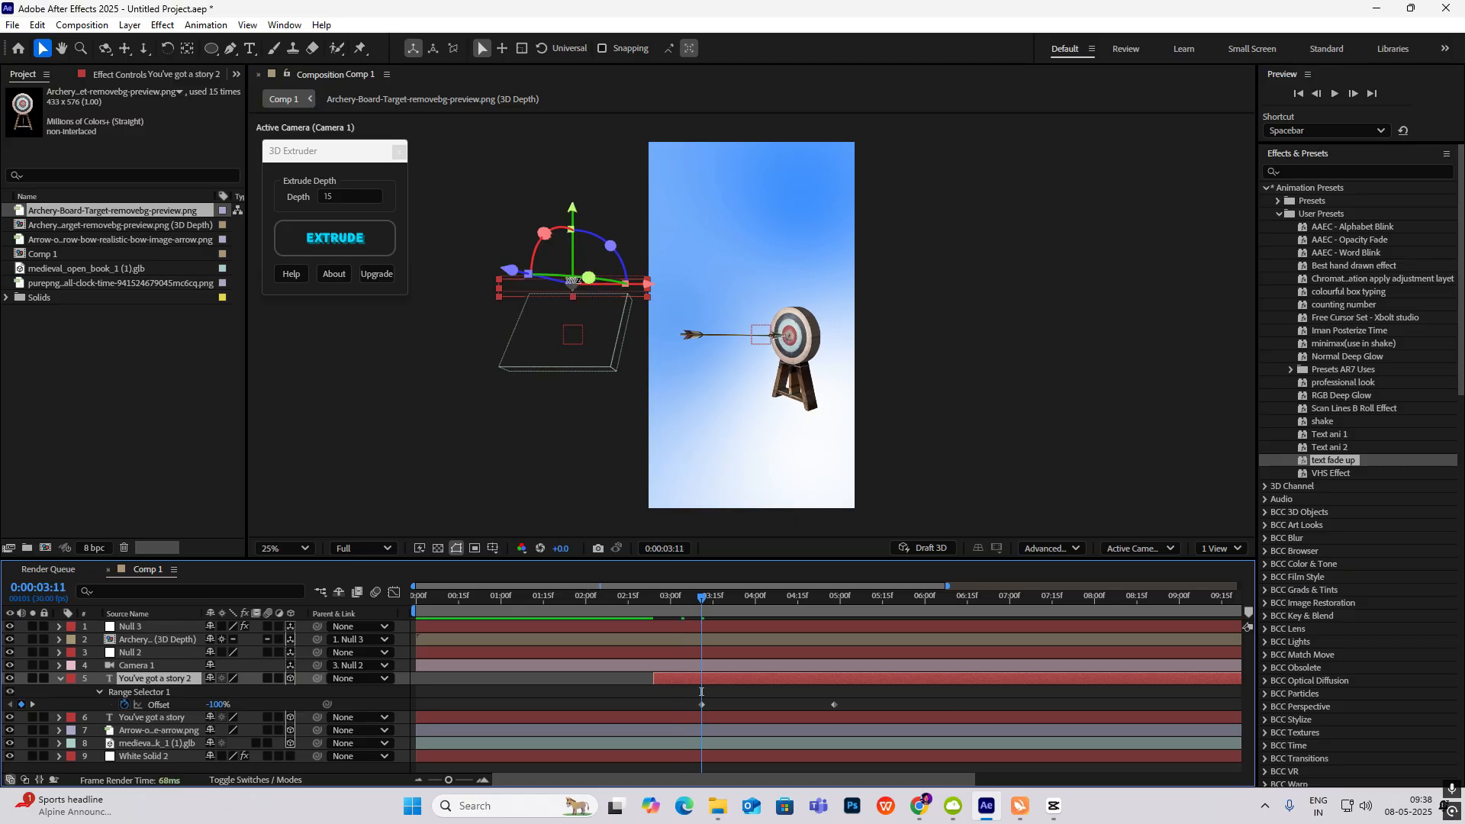
pyautogui.moveTo(573, 281); pyautogui.dragTo(761, 281)
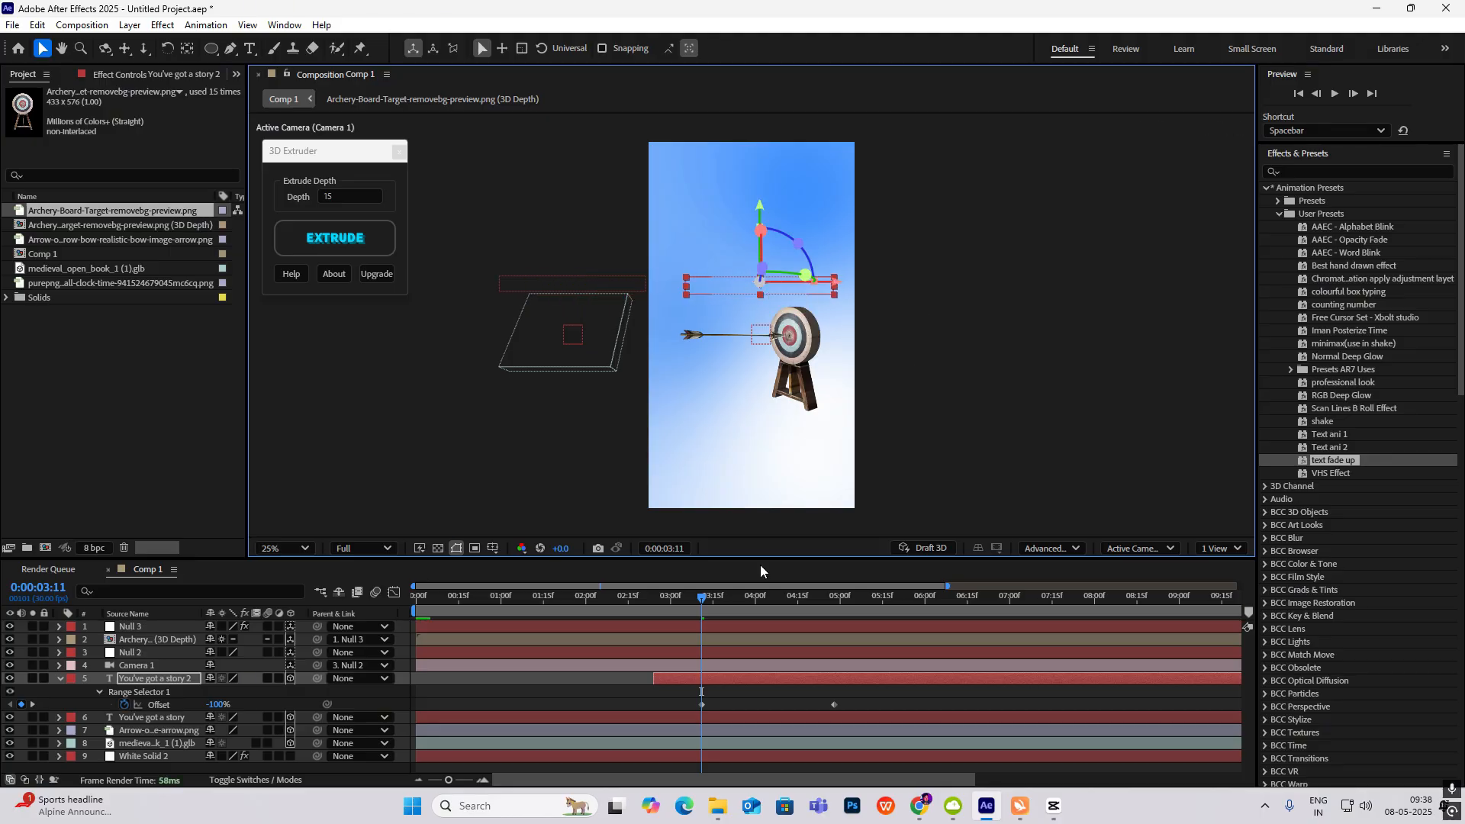
pyautogui.moveTo(705, 603); pyautogui.dragTo(859, 629)
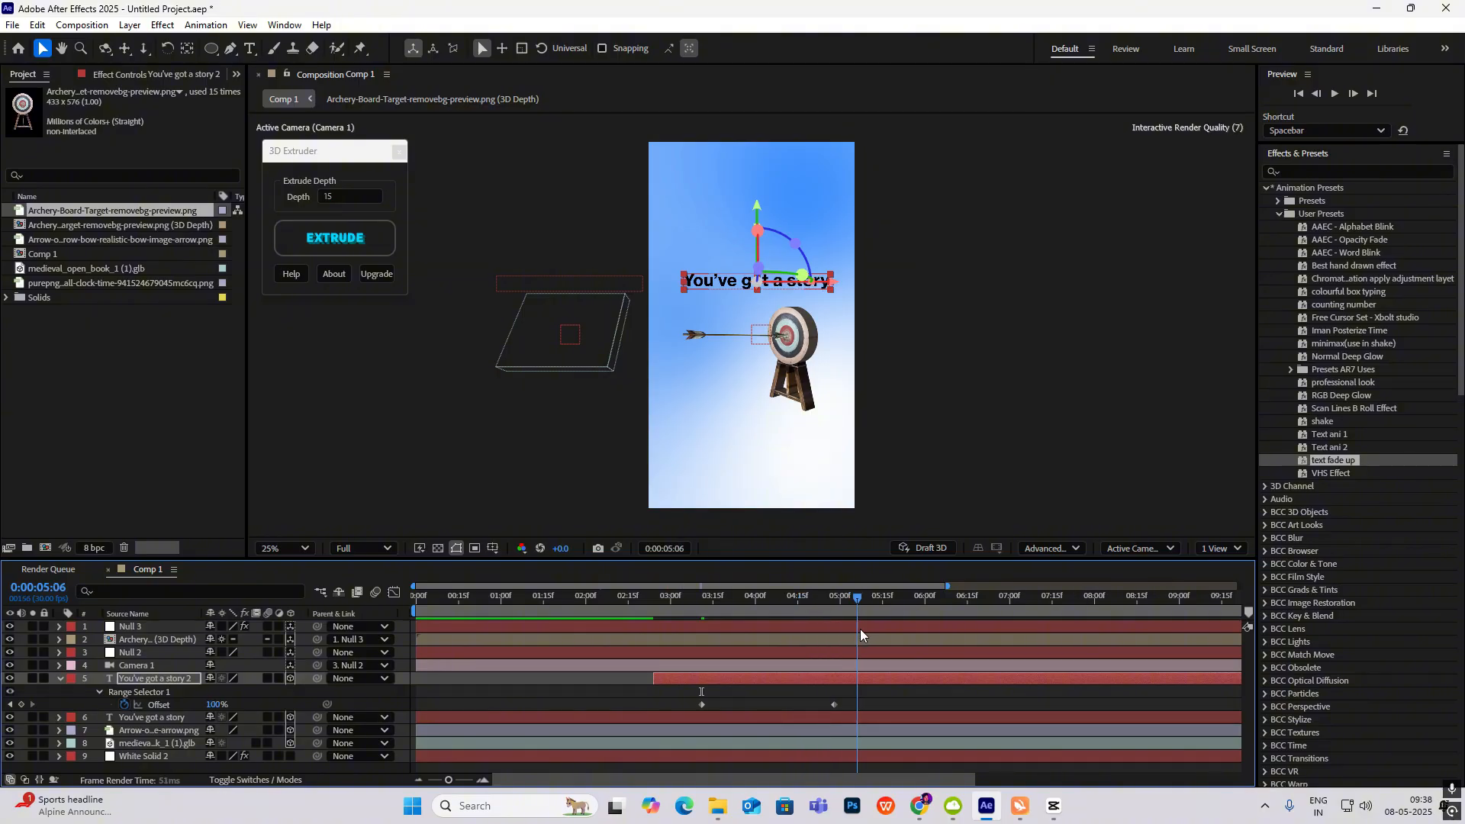
# Step: Check the target scene's title wording in the CapCut reference video, and return to After Effects
pyautogui.click(1054, 809)
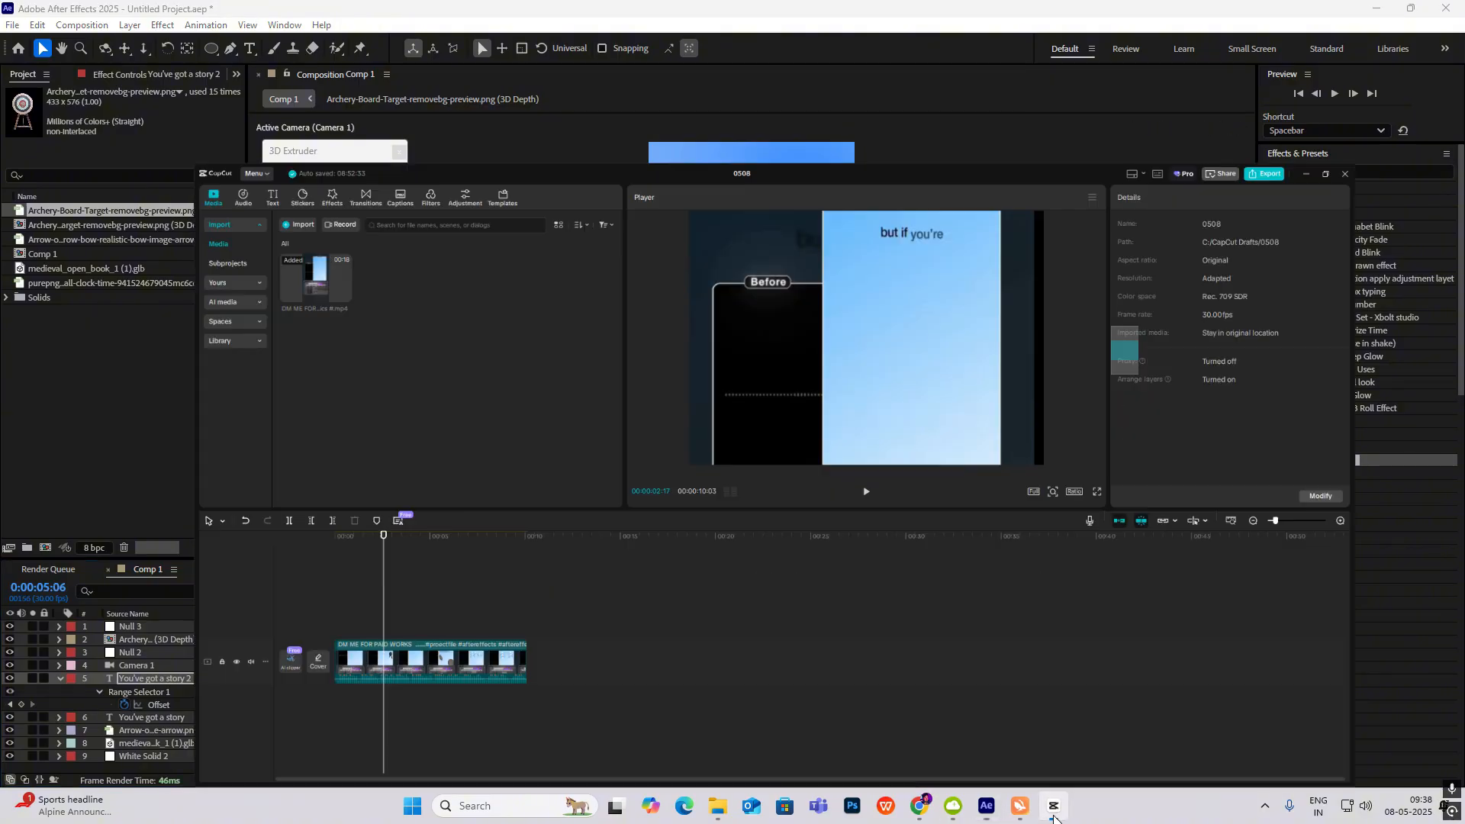
pyautogui.click(230, 555)
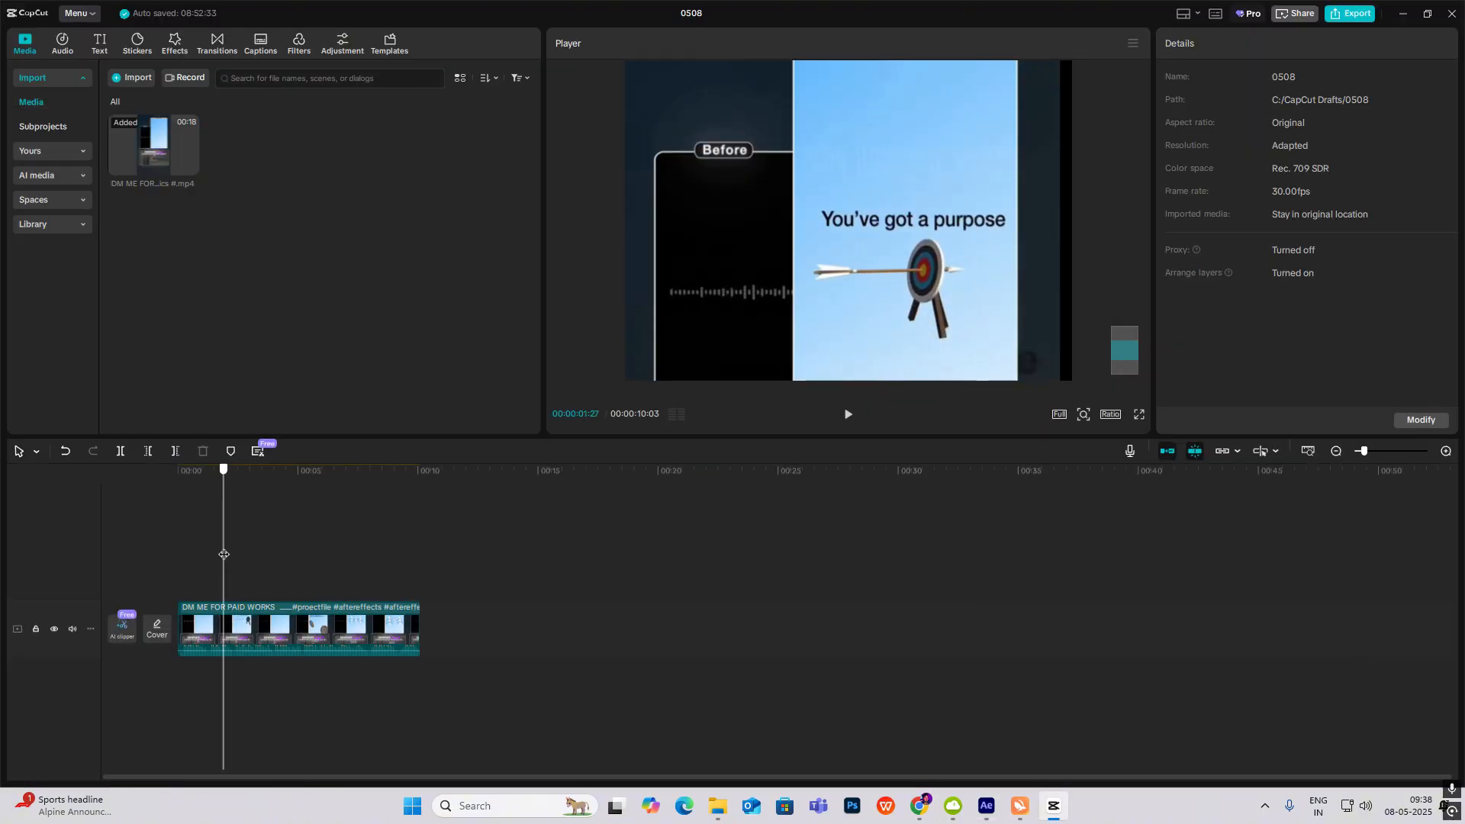
pyautogui.click(1051, 810)
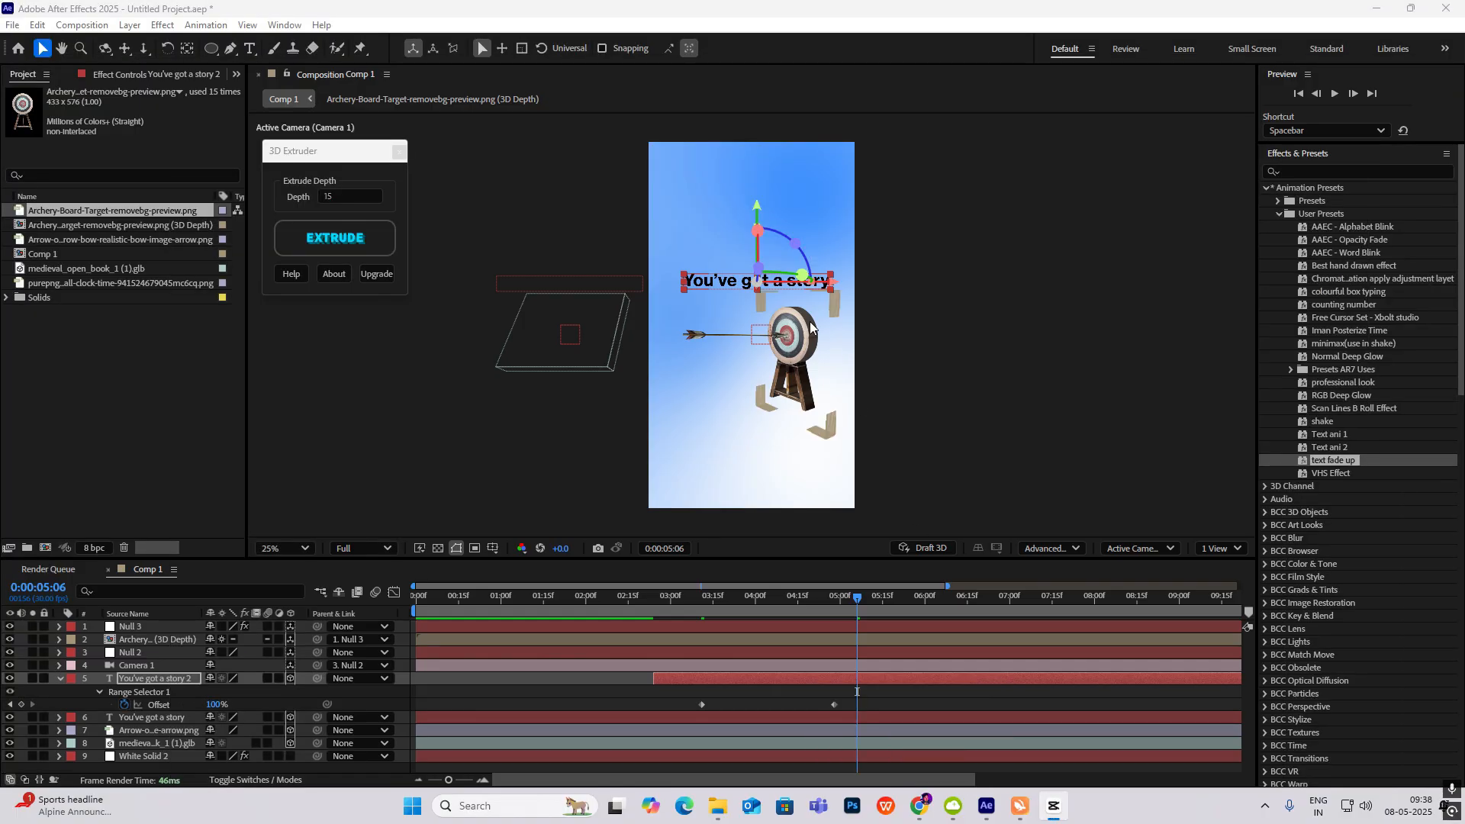
# Step: Change the copied title's text to "You've got a purpose" and center it horizontally in the frame above the target
pyautogui.doubleClick(177, 679)
pyautogui.click(793, 283)
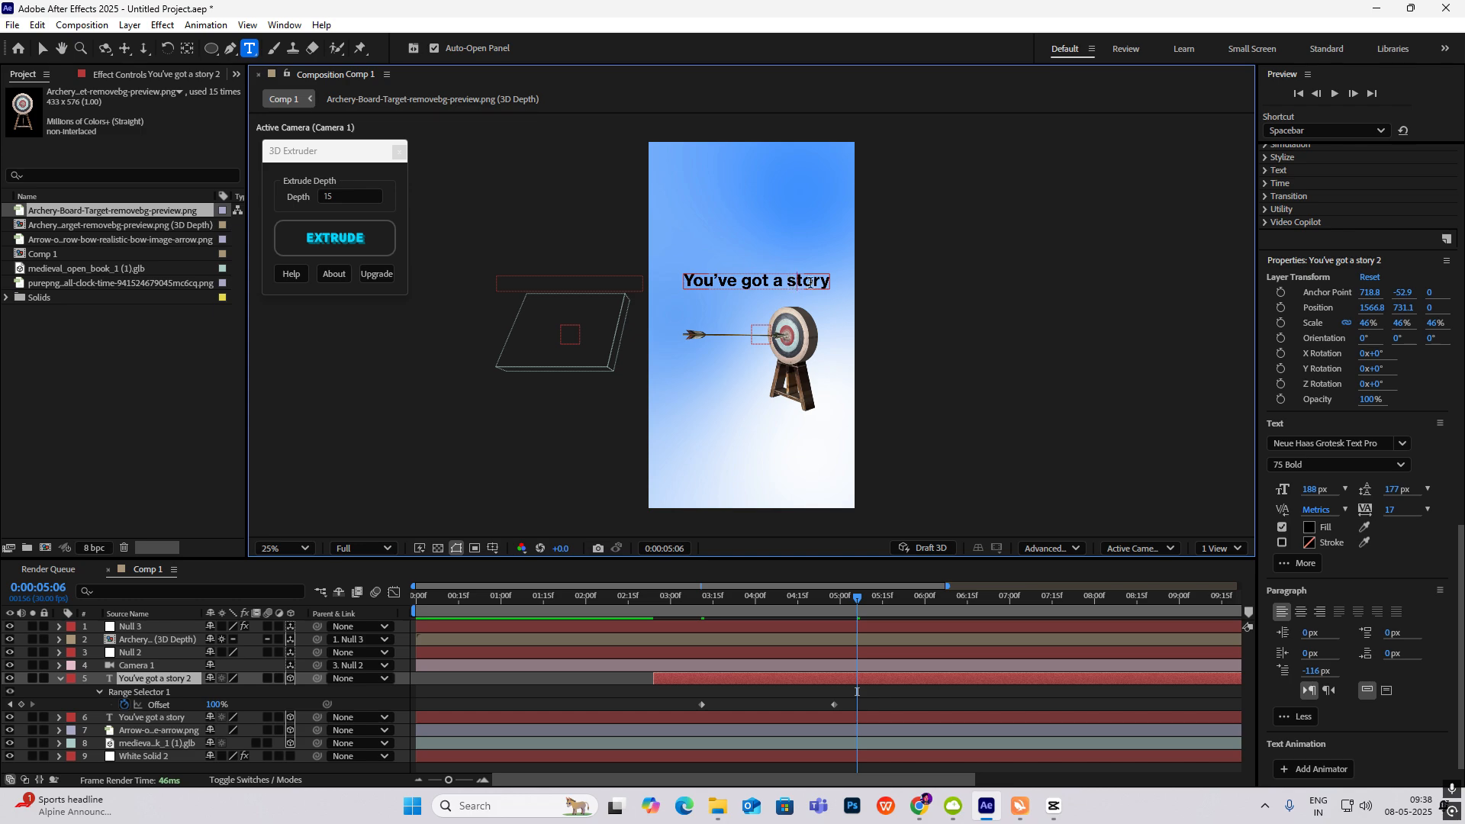
pyautogui.doubleClick(811, 283)
pyautogui.press('BackSpace')
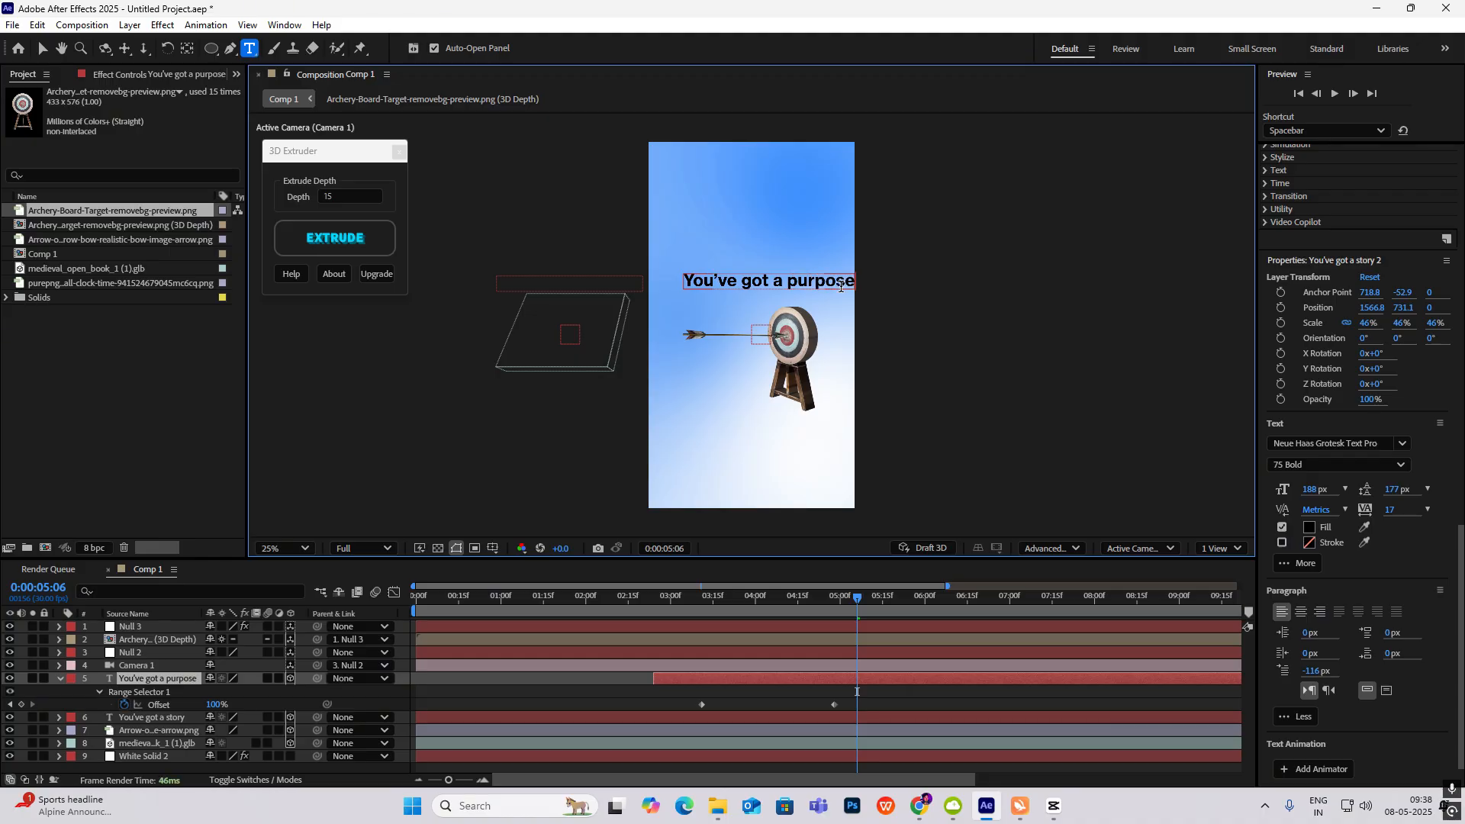
pyautogui.click(42, 48)
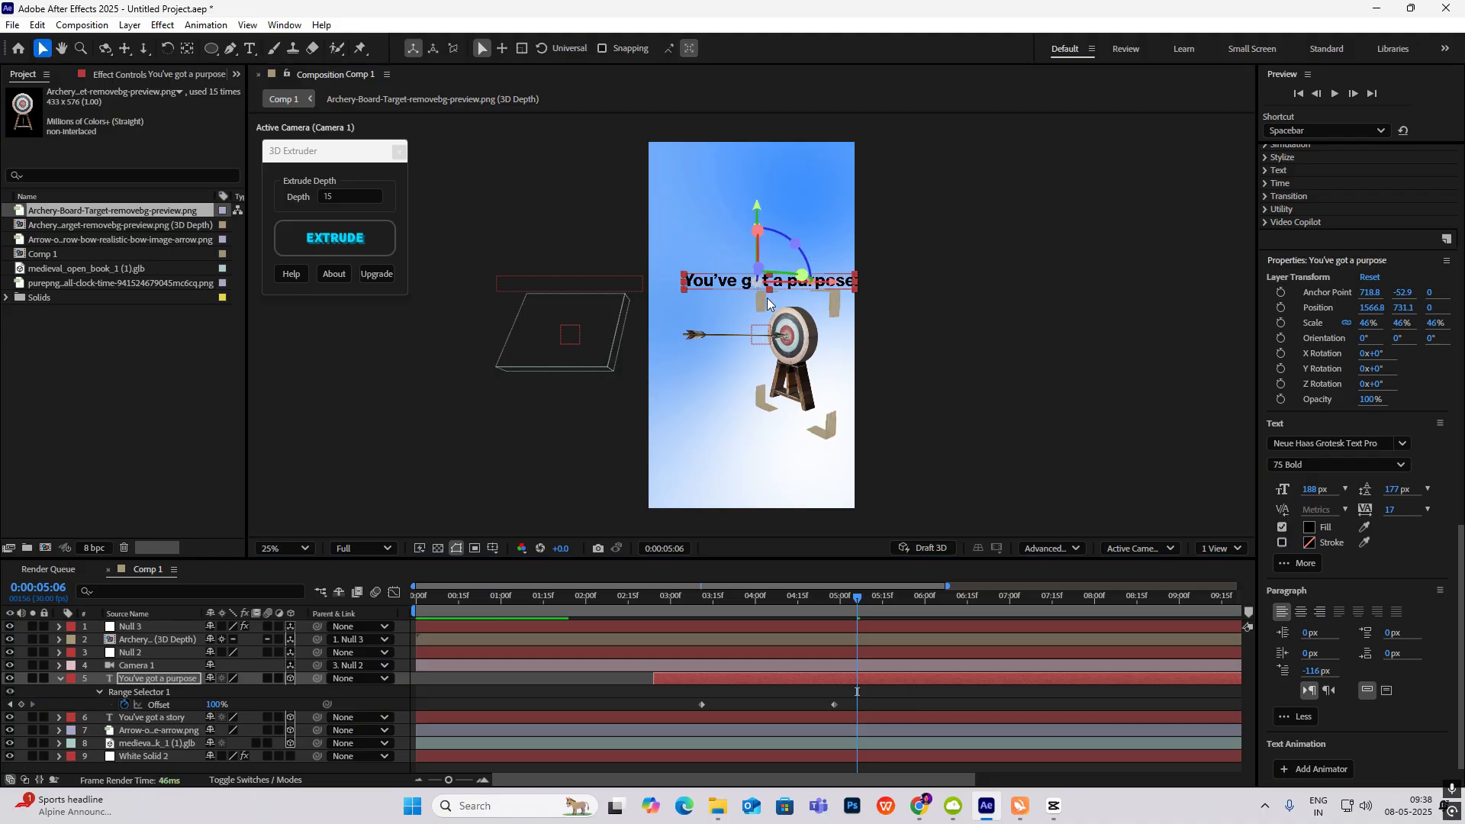
pyautogui.moveTo(758, 283); pyautogui.dragTo(743, 283)
pyautogui.click(954, 346)
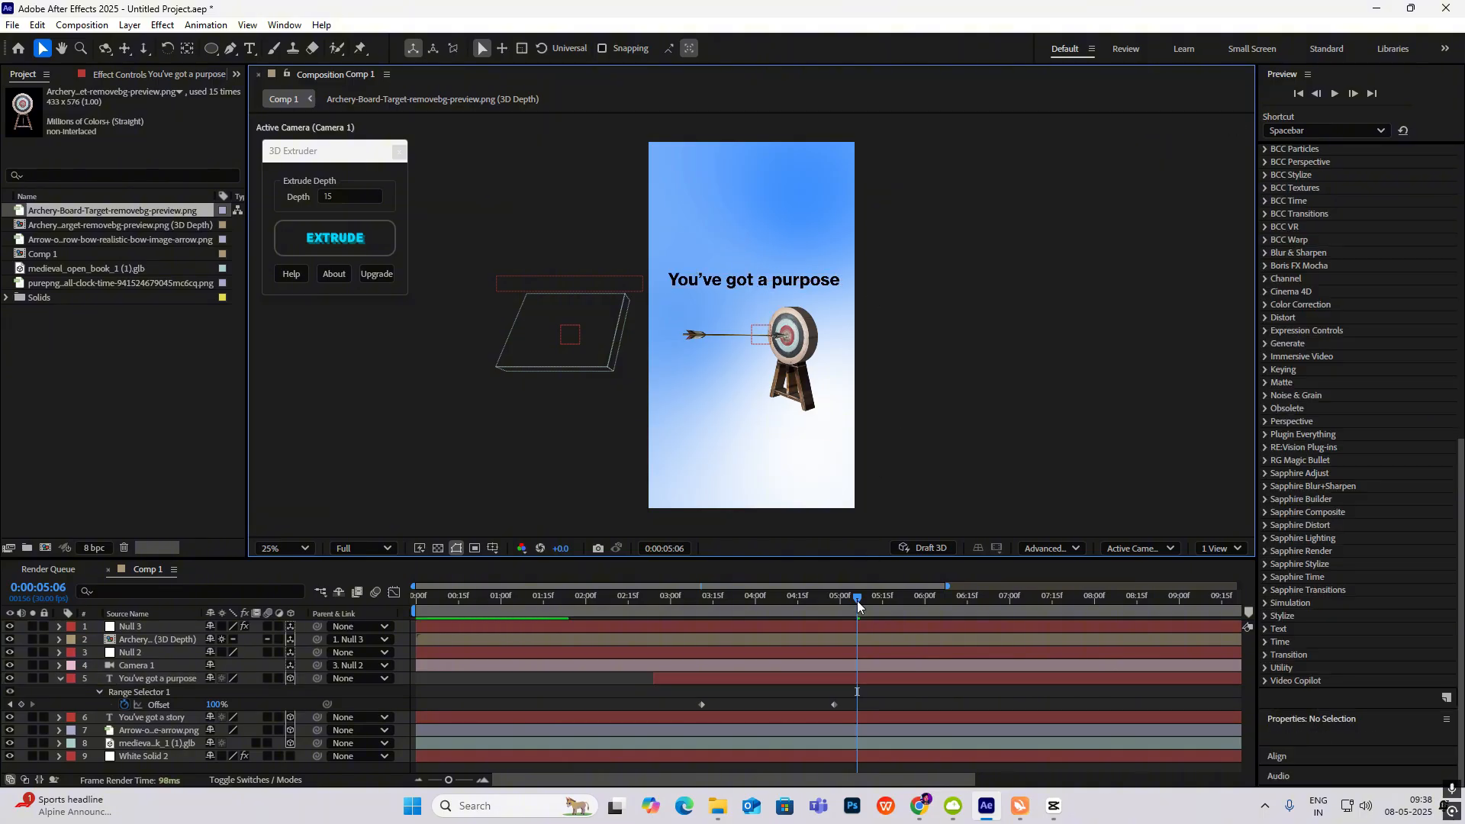
# Step: Preview the new title's reveal from 0:00:03:04, and play the whole animation from the start
pyautogui.moveTo(858, 601); pyautogui.dragTo(680, 610)
pyautogui.press('space')
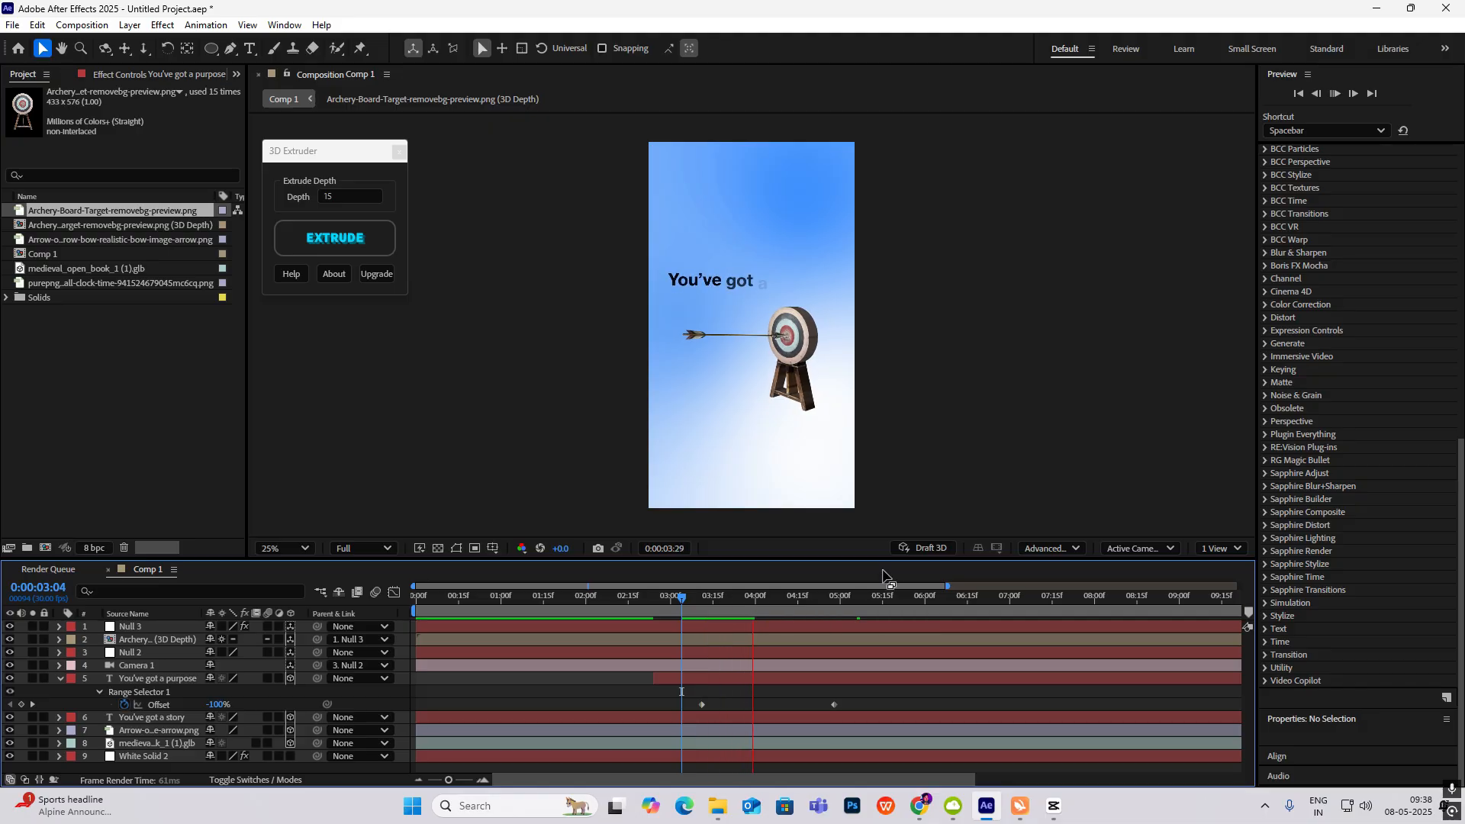
pyautogui.press('space')
pyautogui.moveTo(770, 602); pyautogui.dragTo(562, 617)
pyautogui.press('Home')
pyautogui.press('space')
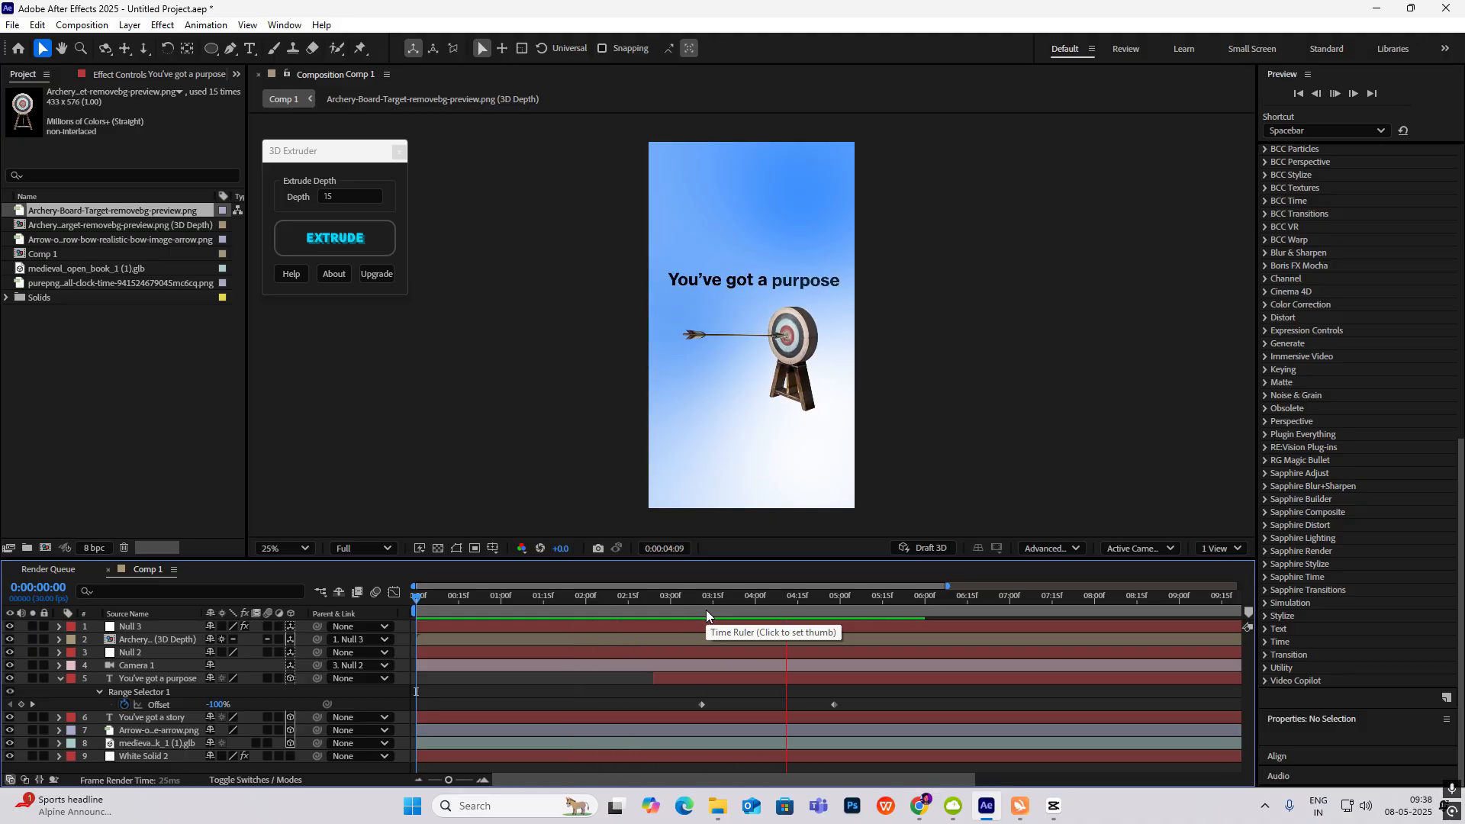
pyautogui.press('space')
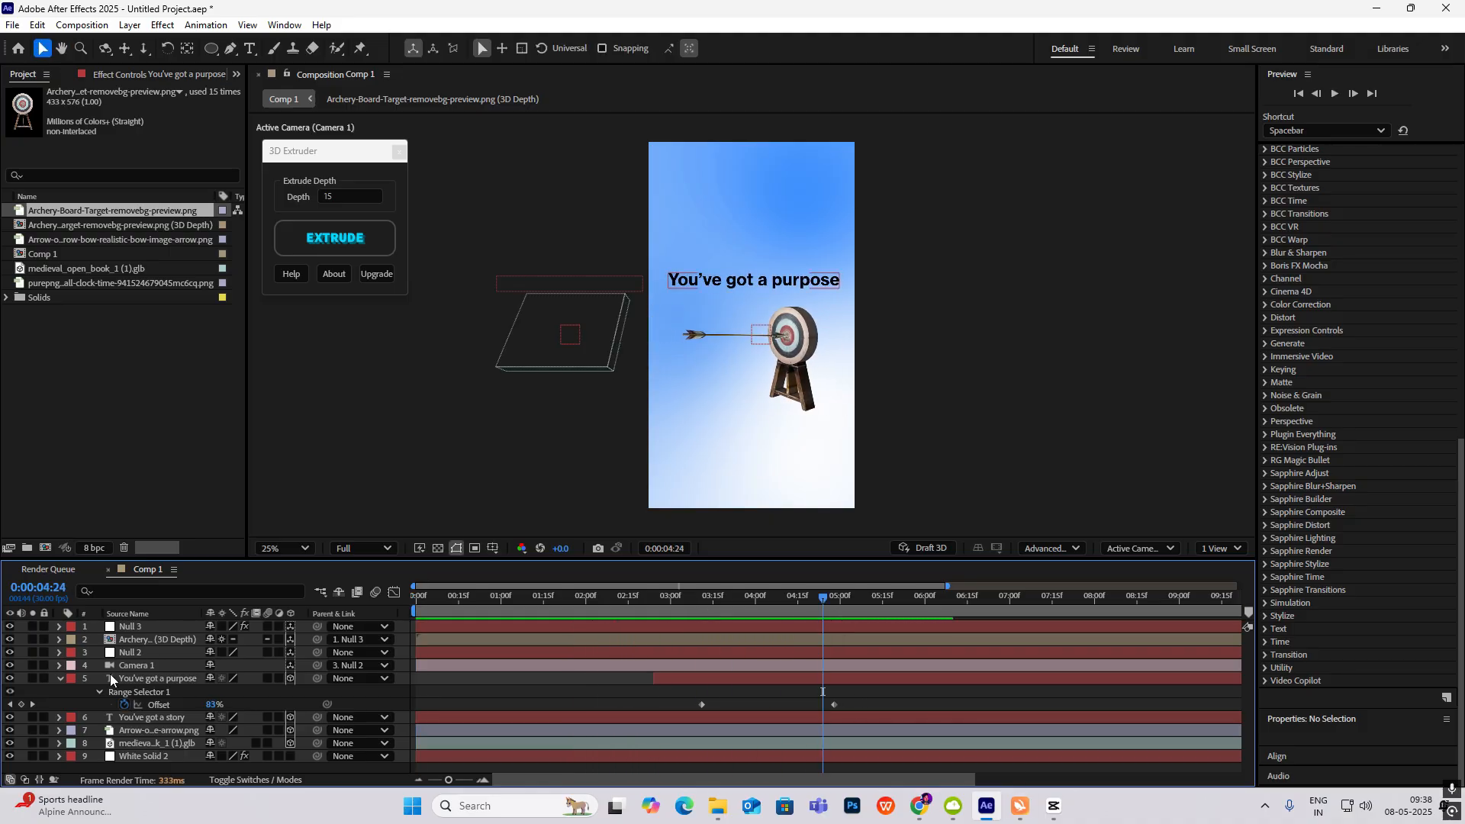
# Step: Collapse the "You've got a purpose" layer's properties, go to 0:00:05:00, and reveal the keyframes of Null 2
pyautogui.click(59, 678)
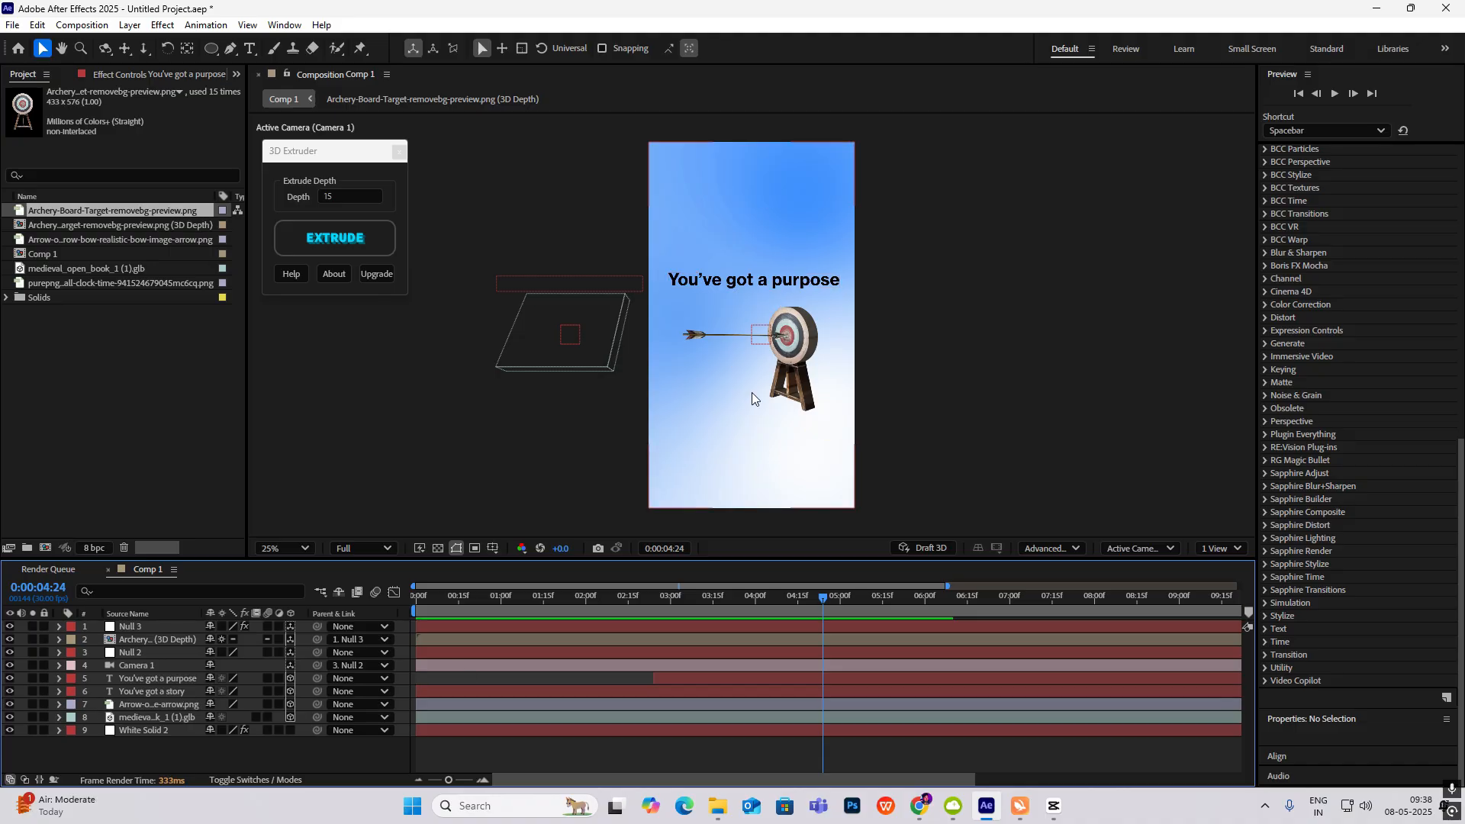
pyautogui.moveTo(821, 602); pyautogui.dragTo(840, 769)
pyautogui.click(130, 626)
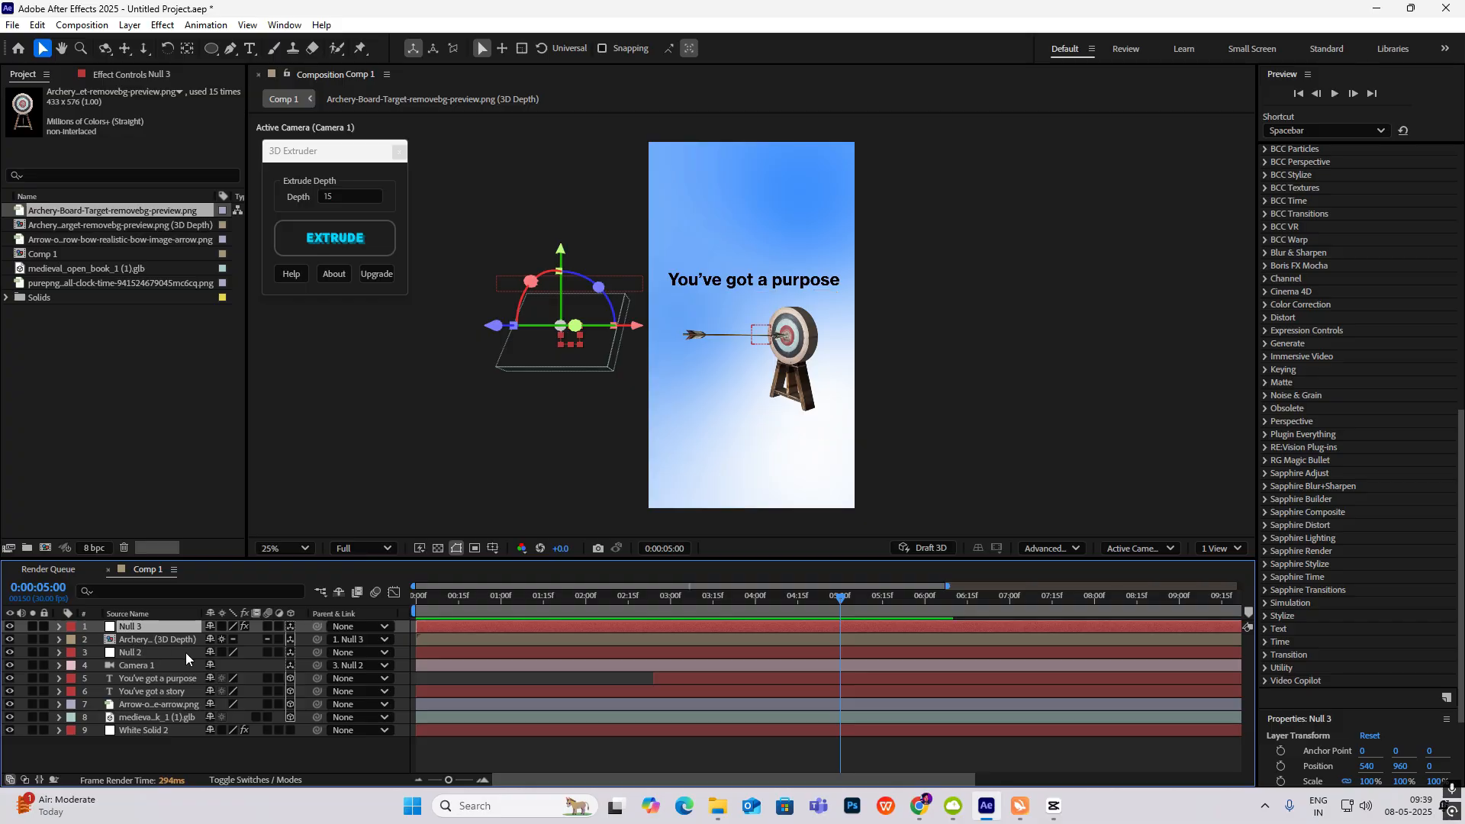
pyautogui.click(58, 626)
pyautogui.click(58, 626)
pyautogui.click(144, 651)
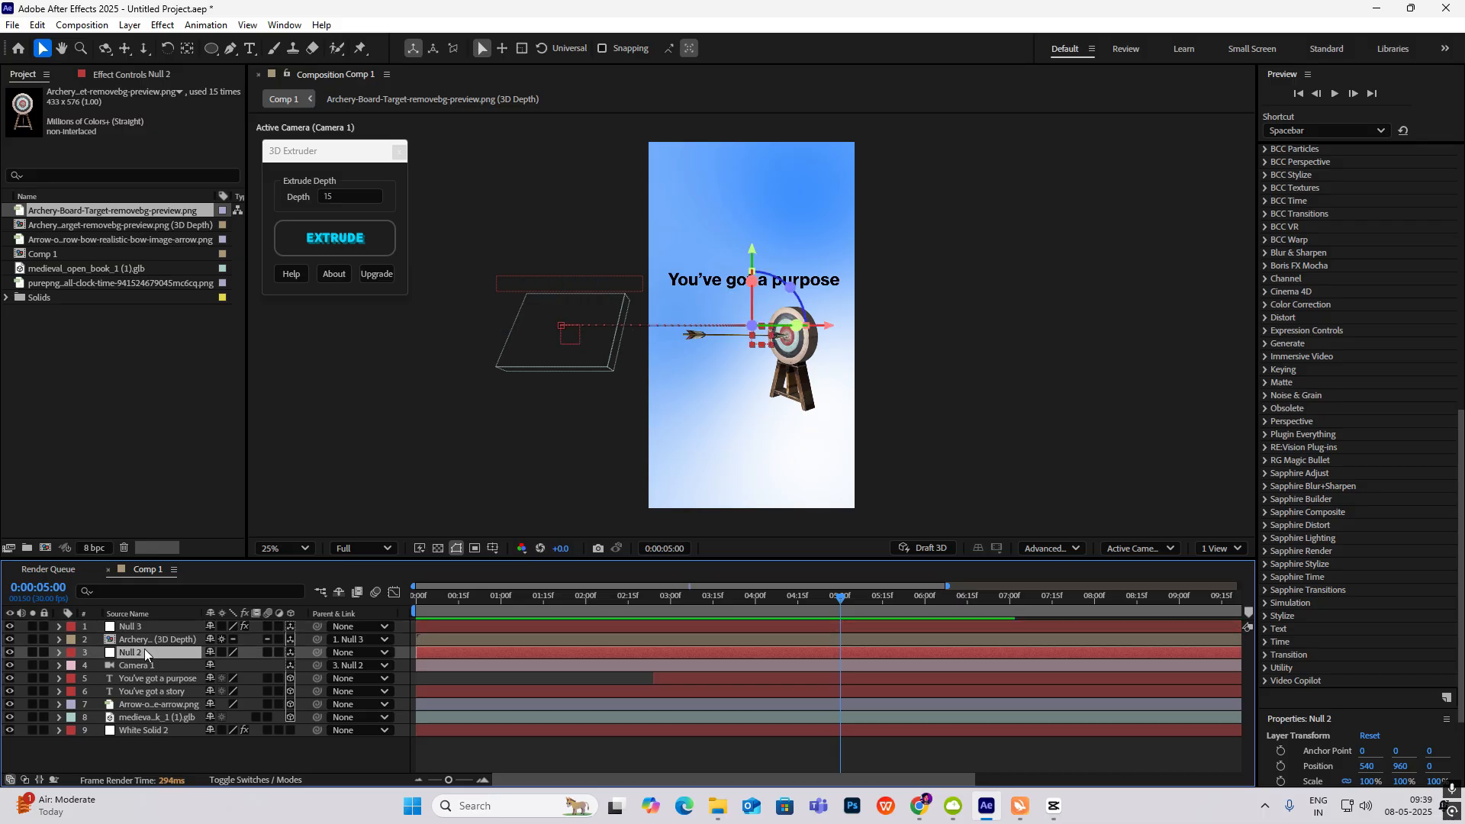
pyautogui.press('u')
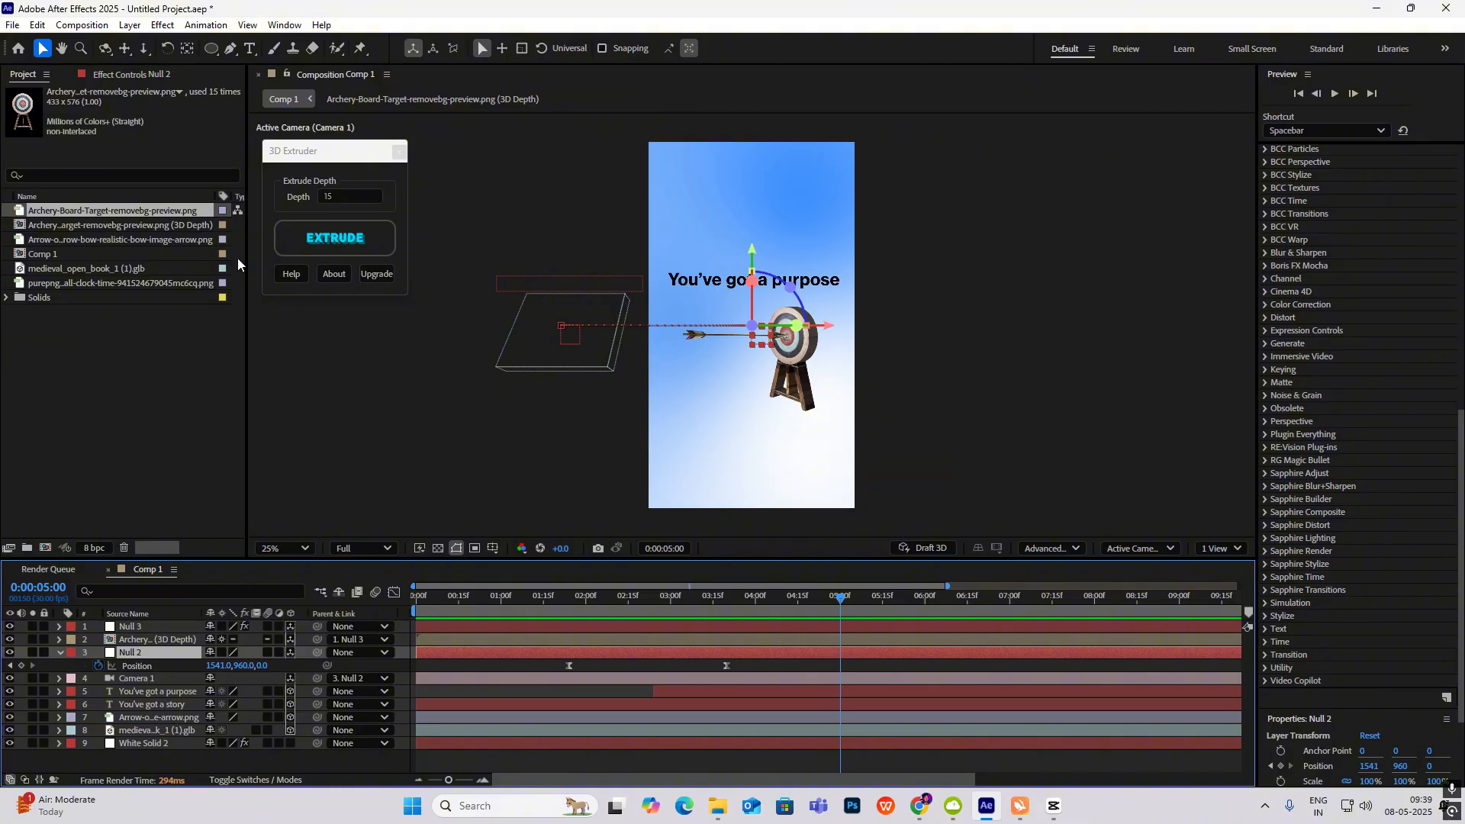
# Step: Rename the Null 3 layer as "archery 3d extrude null"
pyautogui.click(130, 627)
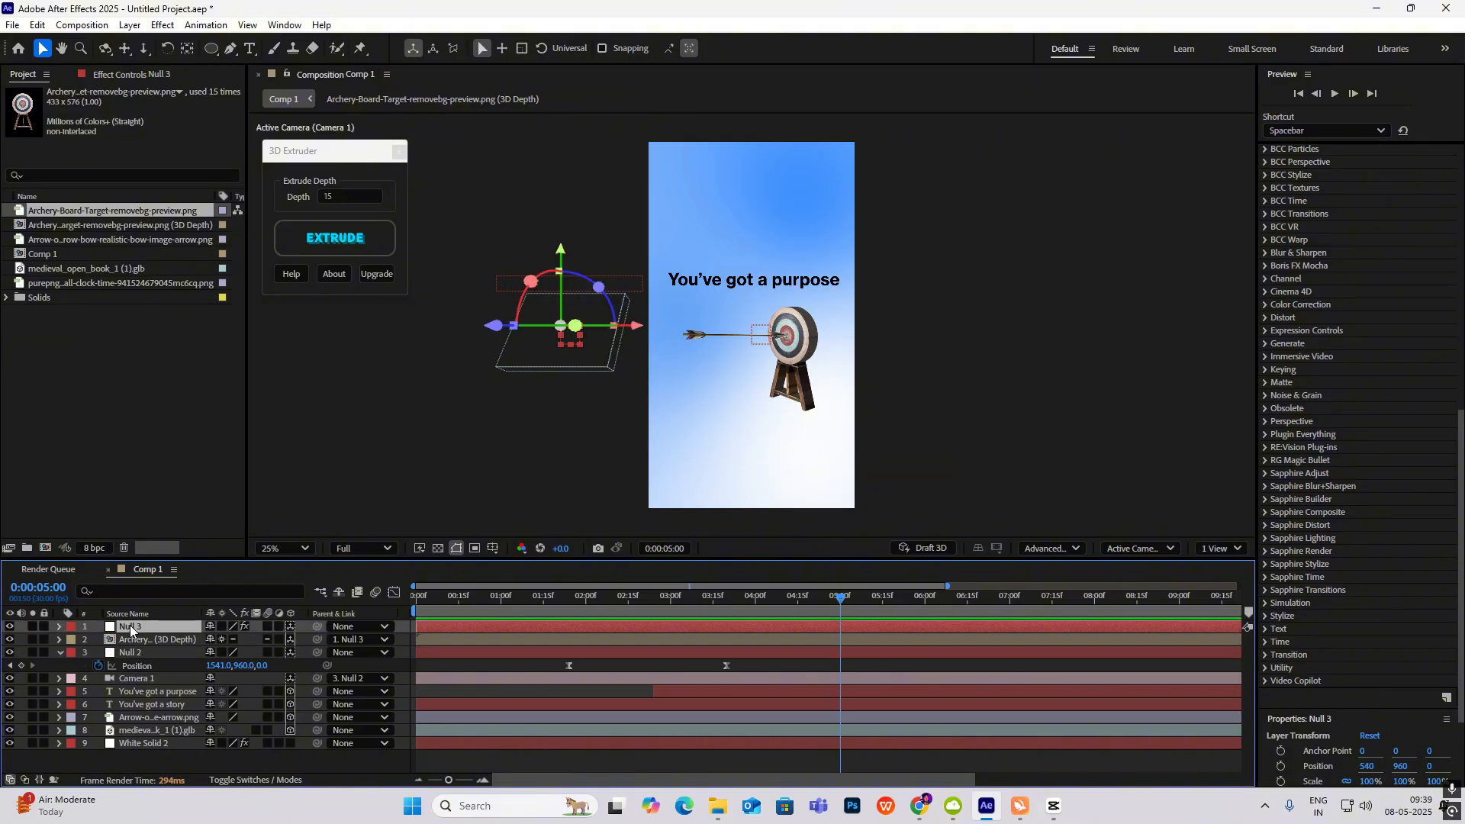
pyautogui.press('Return')
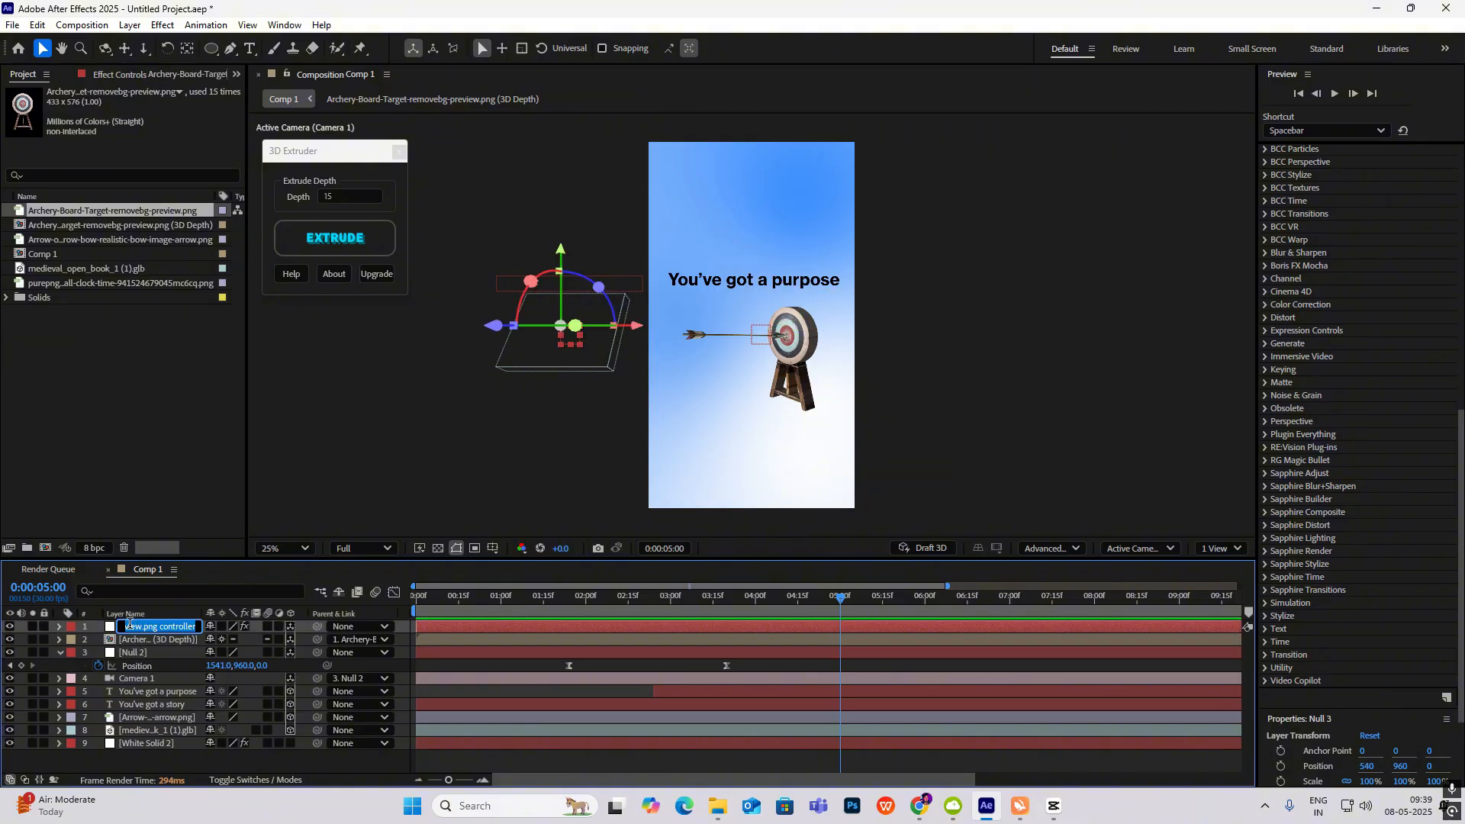
pyautogui.write('ar')
pyautogui.click(169, 466)
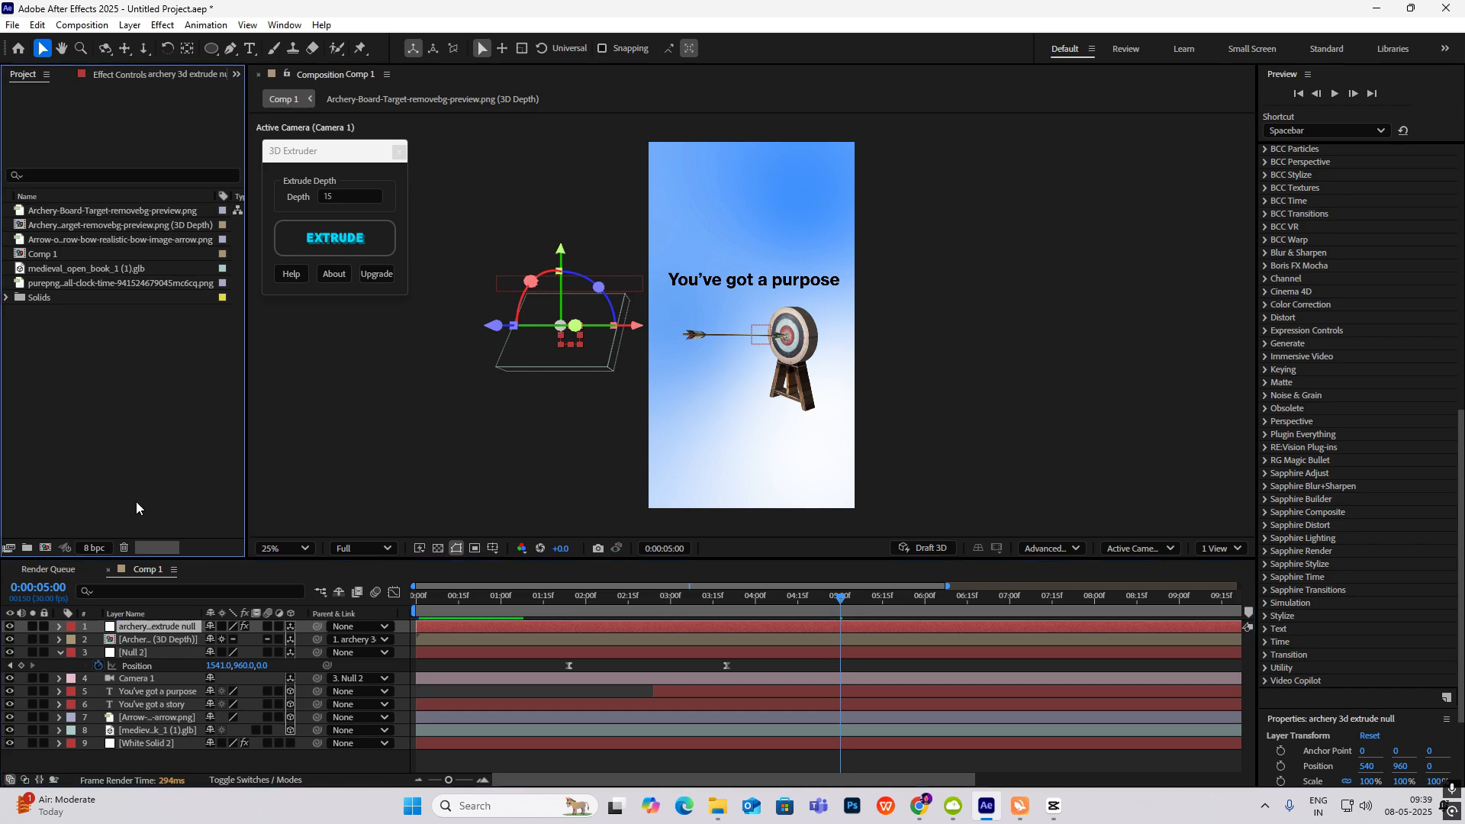
# Step: Add a holding Position keyframe on Null 2 near 0:00:04:15, and set its Y position to -290 at 0:00:05:15
pyautogui.click(145, 653)
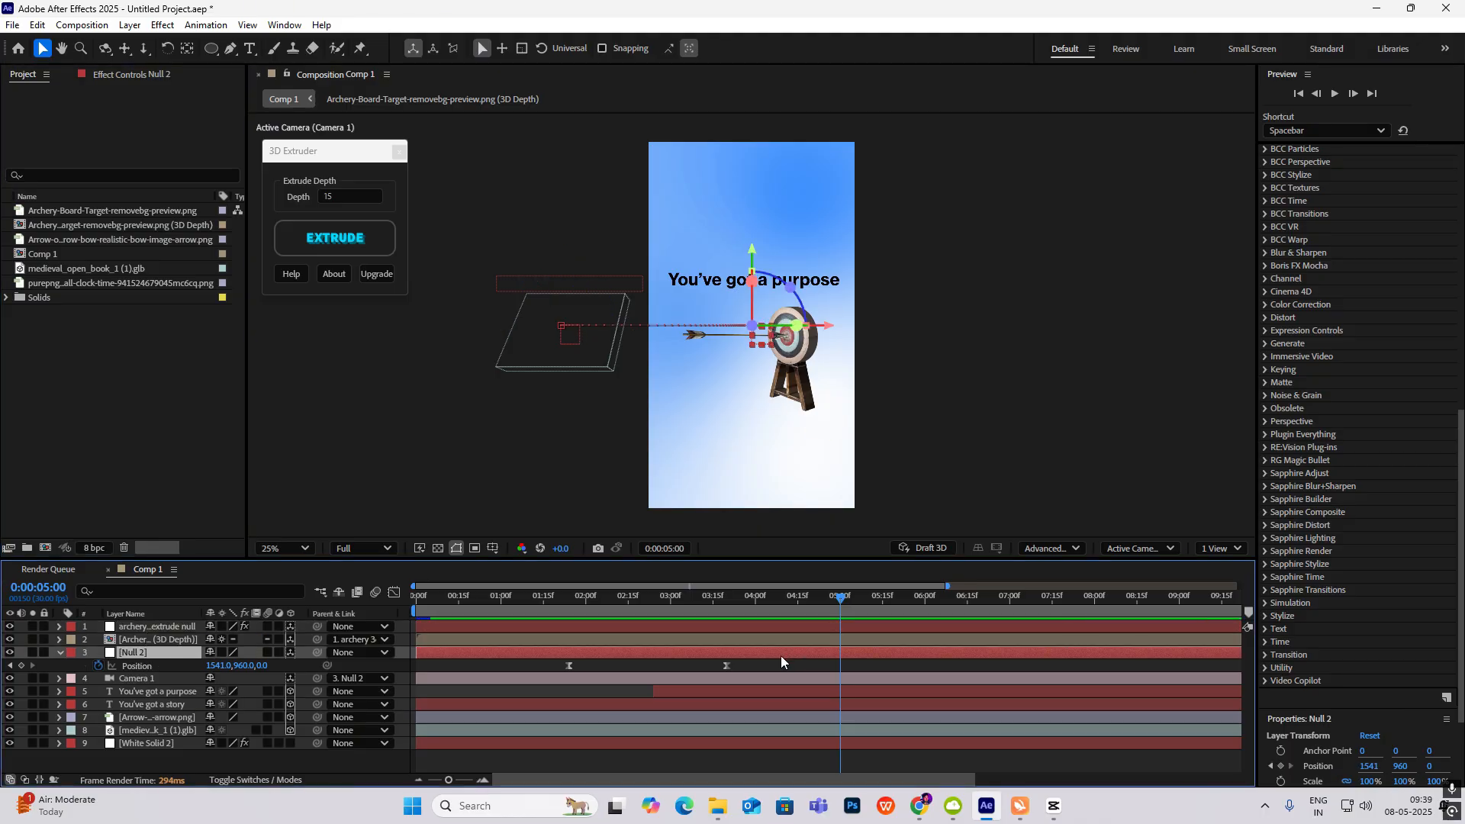
pyautogui.moveTo(840, 610); pyautogui.dragTo(883, 601)
pyautogui.click(21, 666)
pyautogui.click(799, 600)
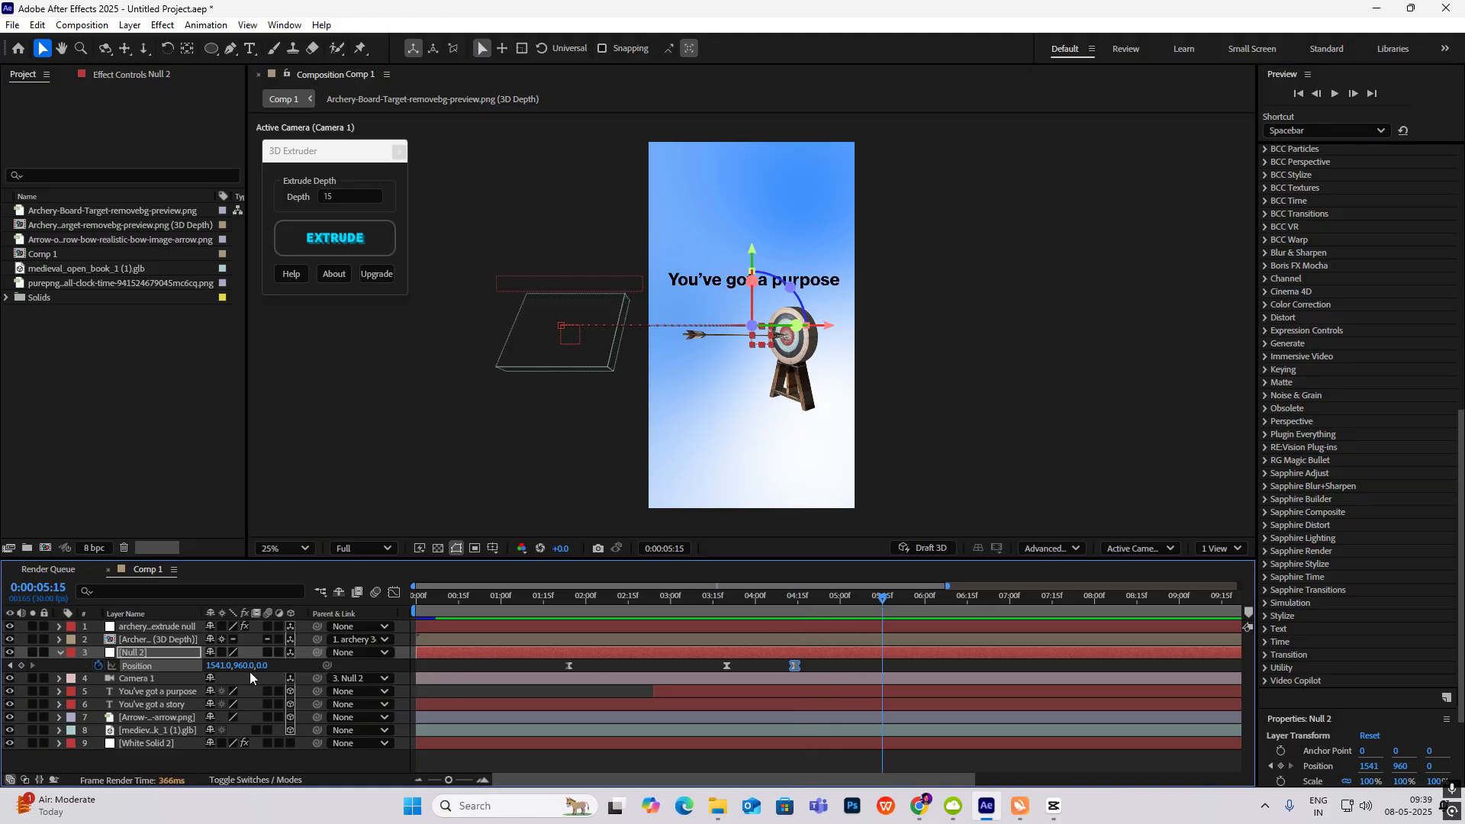
pyautogui.moveTo(248, 668); pyautogui.dragTo(287, 682)
pyautogui.moveTo(149, 686); pyautogui.dragTo(28, 717)
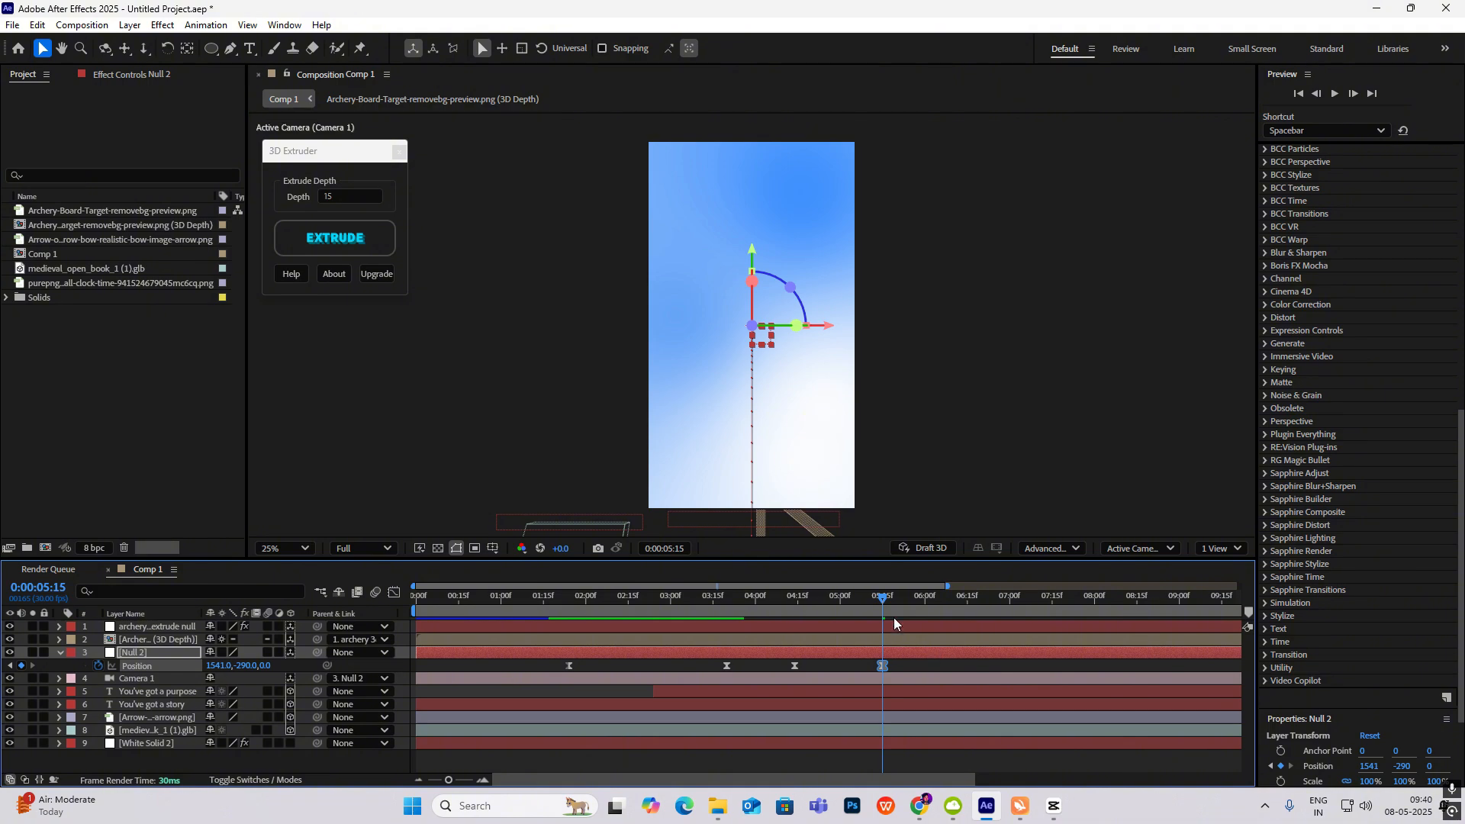
# Step: Preview the camera's vertical move away from the target scene, and play the whole animation from the start
pyautogui.click(830, 601)
pyautogui.click(723, 607)
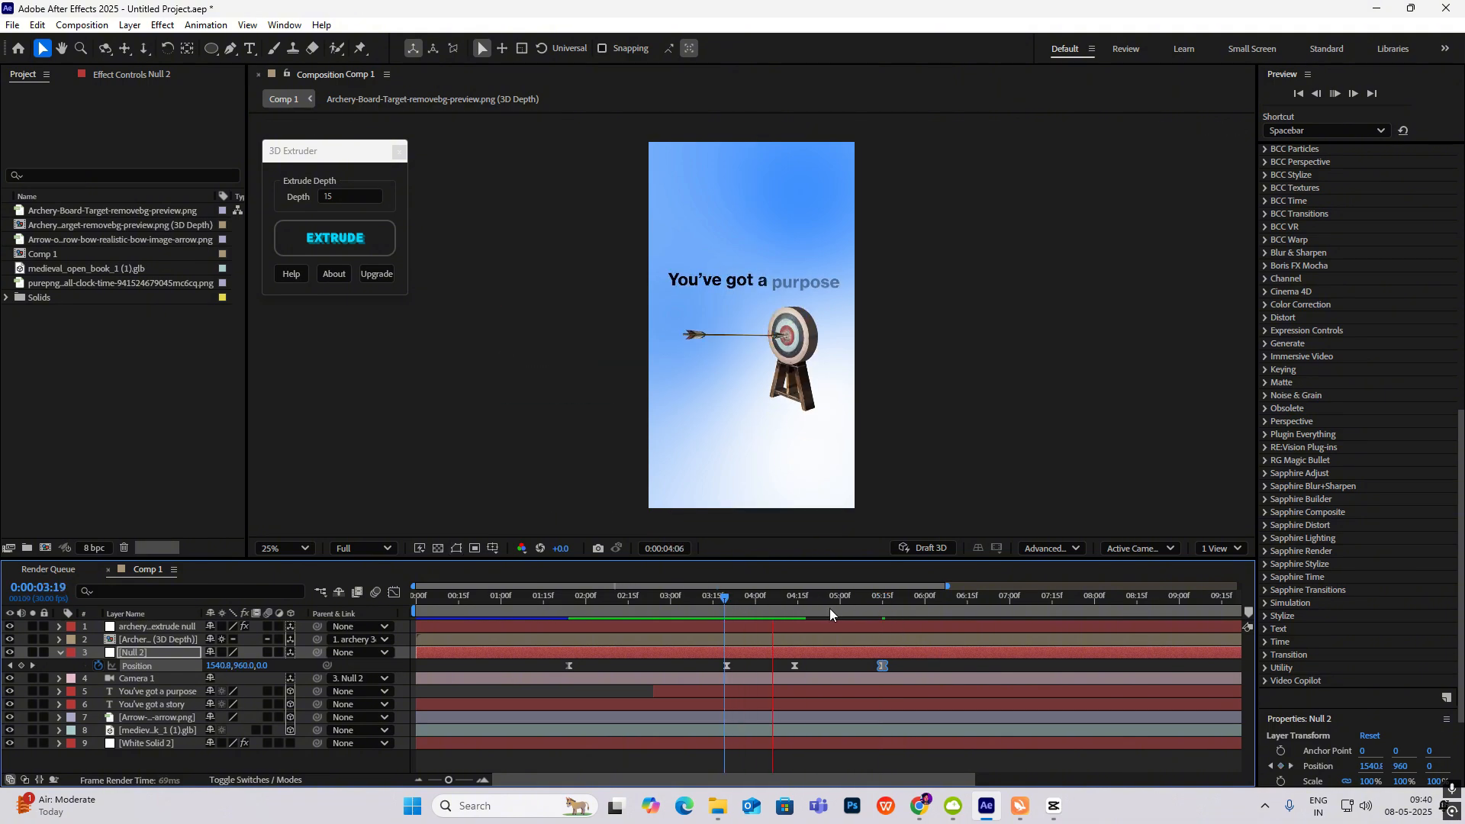
pyautogui.click(899, 601)
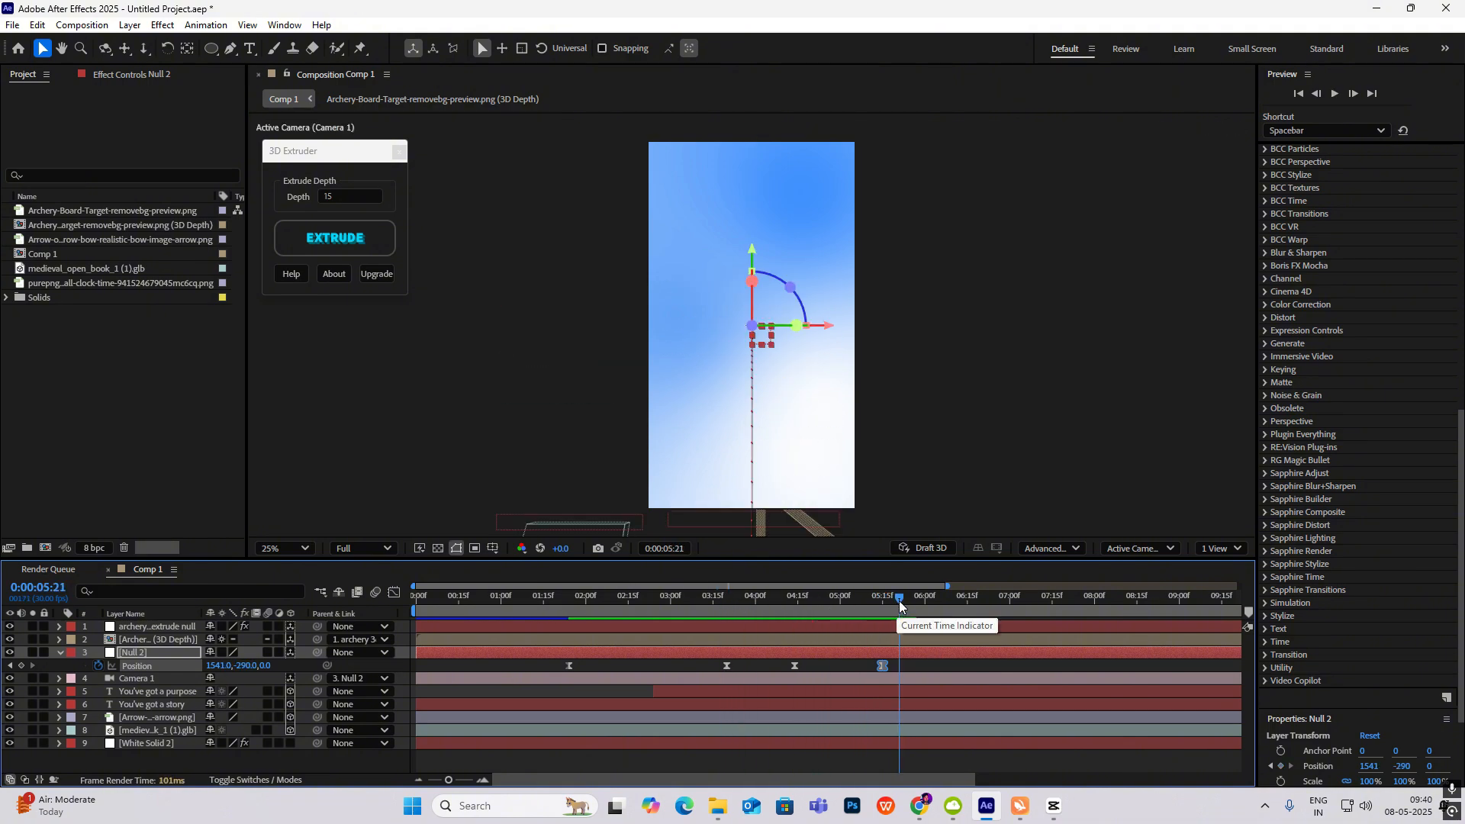
pyautogui.moveTo(899, 601); pyautogui.dragTo(270, 642)
pyautogui.press('space')
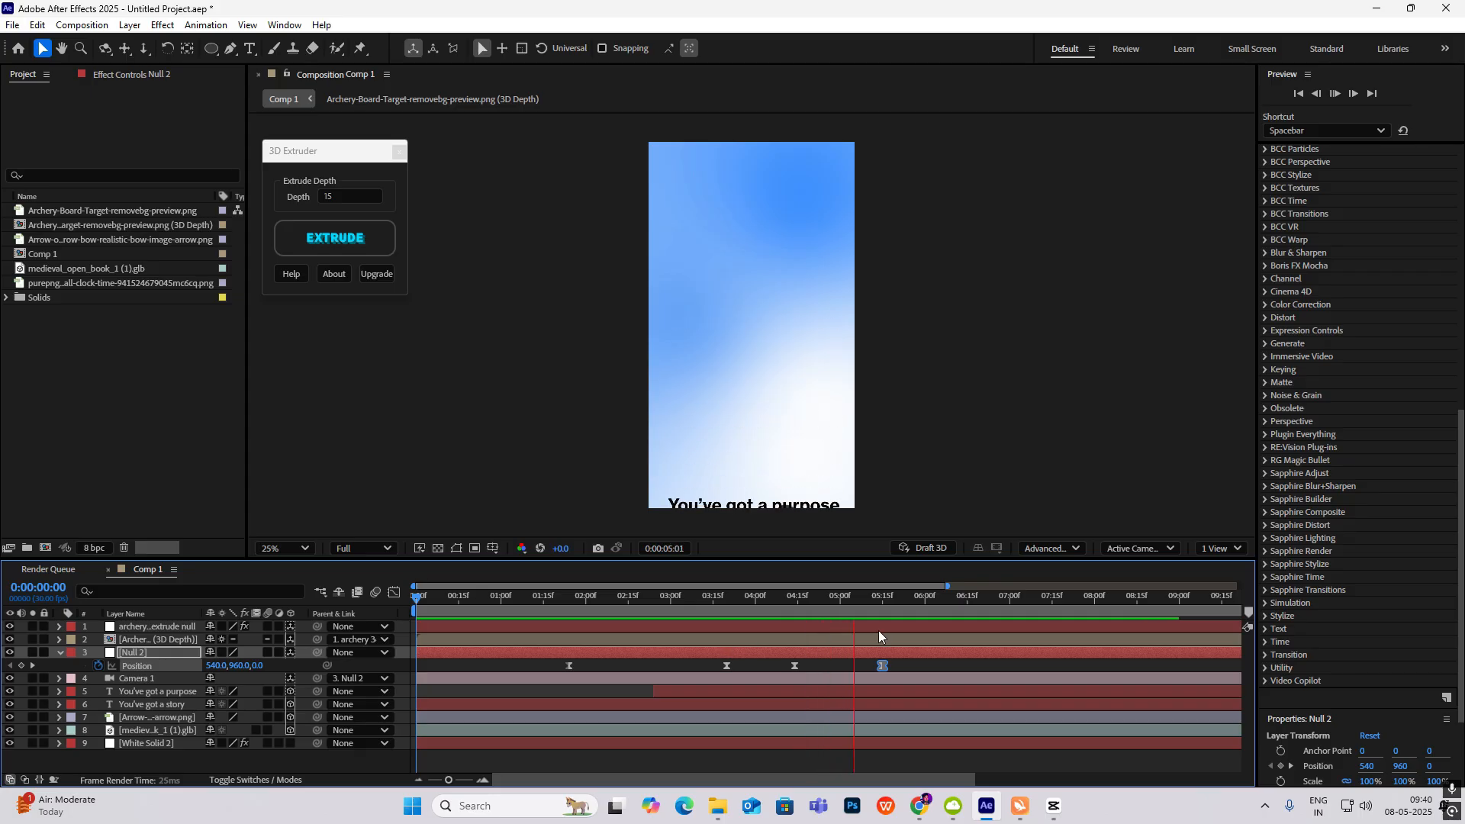
# Step: Check the title wording and checkmark of the scene after the target in the CapCut reference video, and return to After Effects
pyautogui.click(1054, 807)
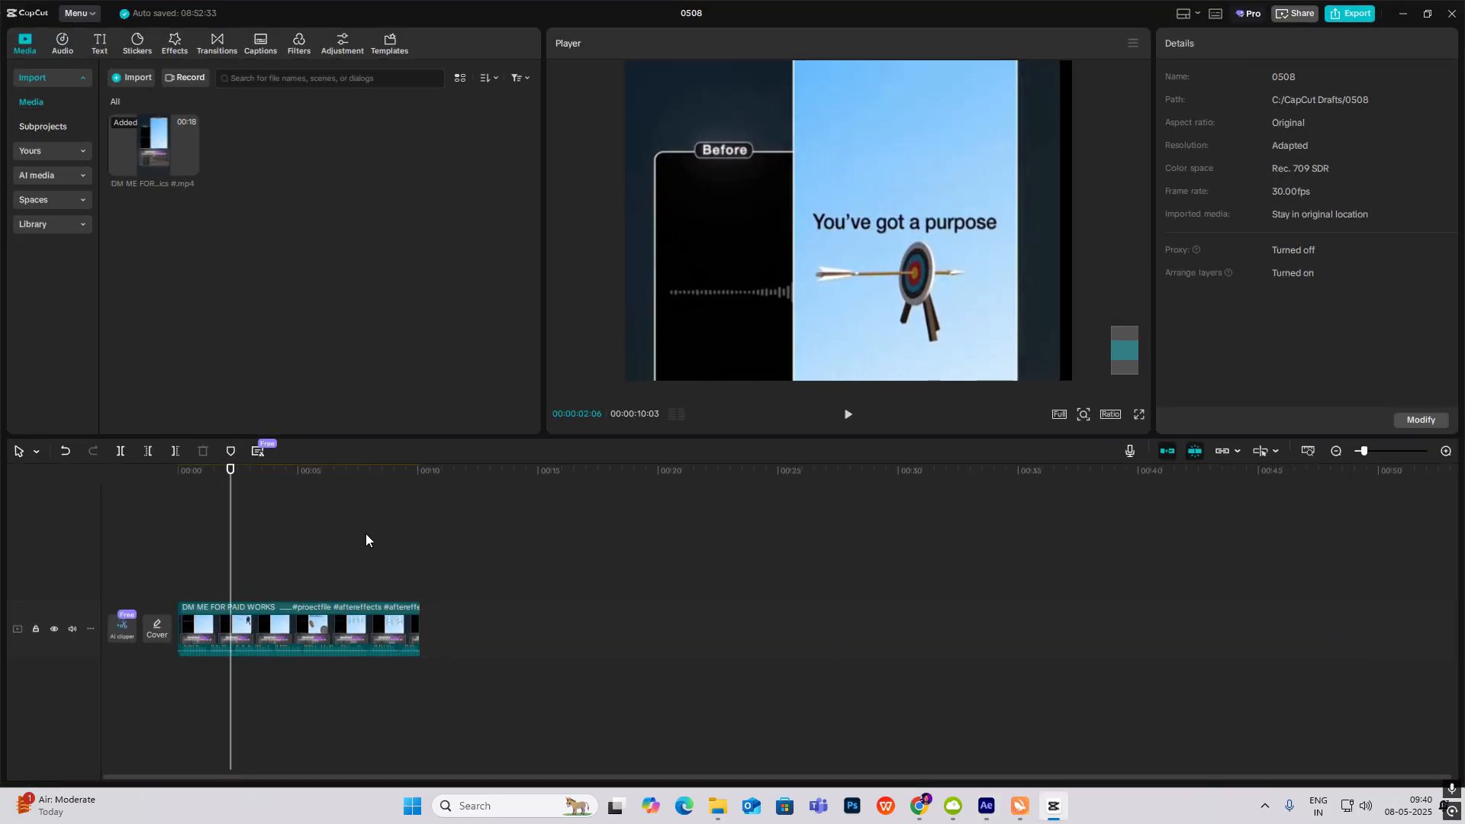
pyautogui.moveTo(232, 554); pyautogui.dragTo(261, 554)
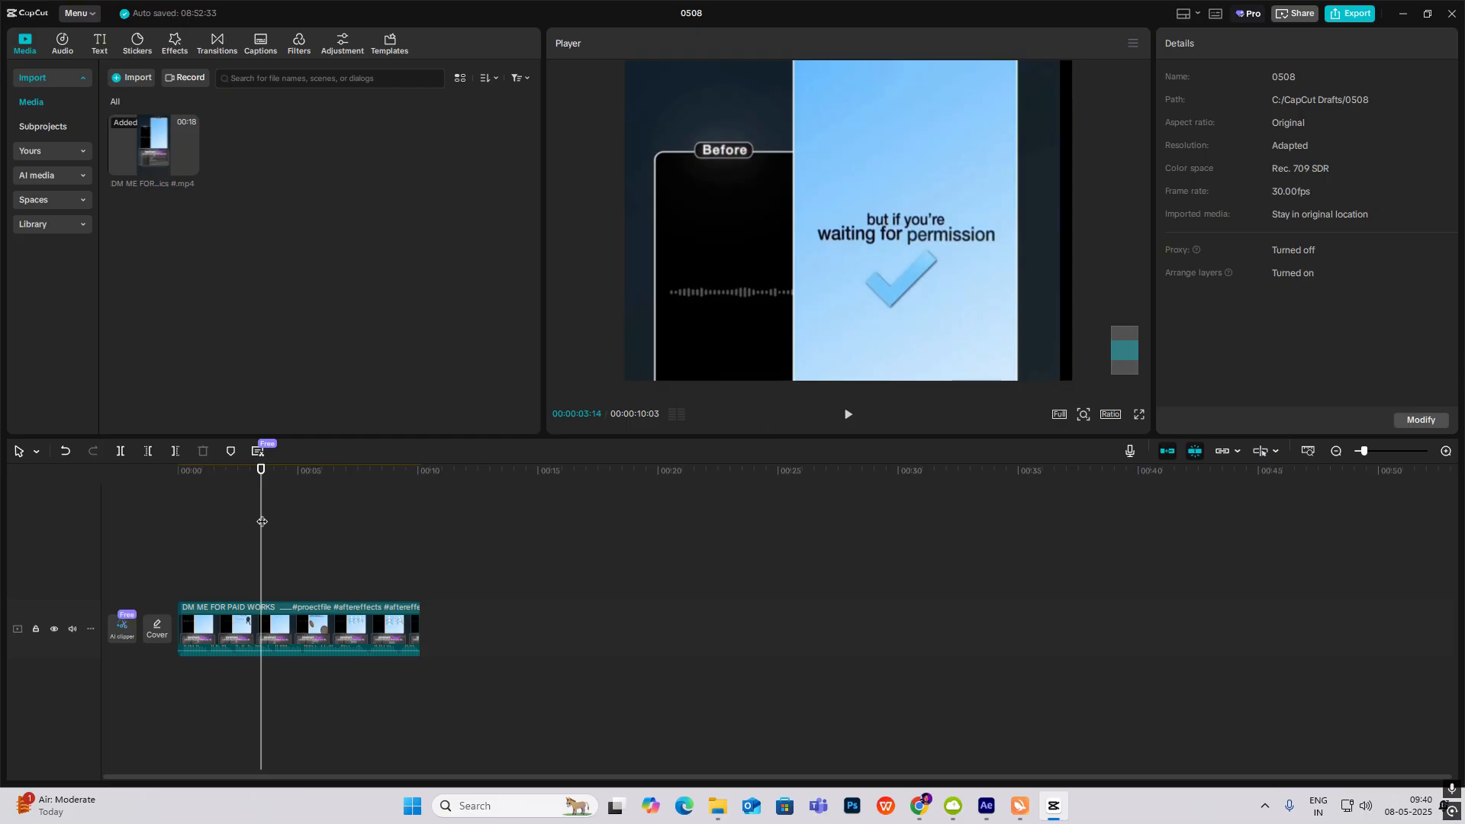
pyautogui.moveTo(262, 522)
pyautogui.mouseDown()
pyautogui.moveTo(245, 514)
pyautogui.moveTo(267, 522)
pyautogui.mouseUp()
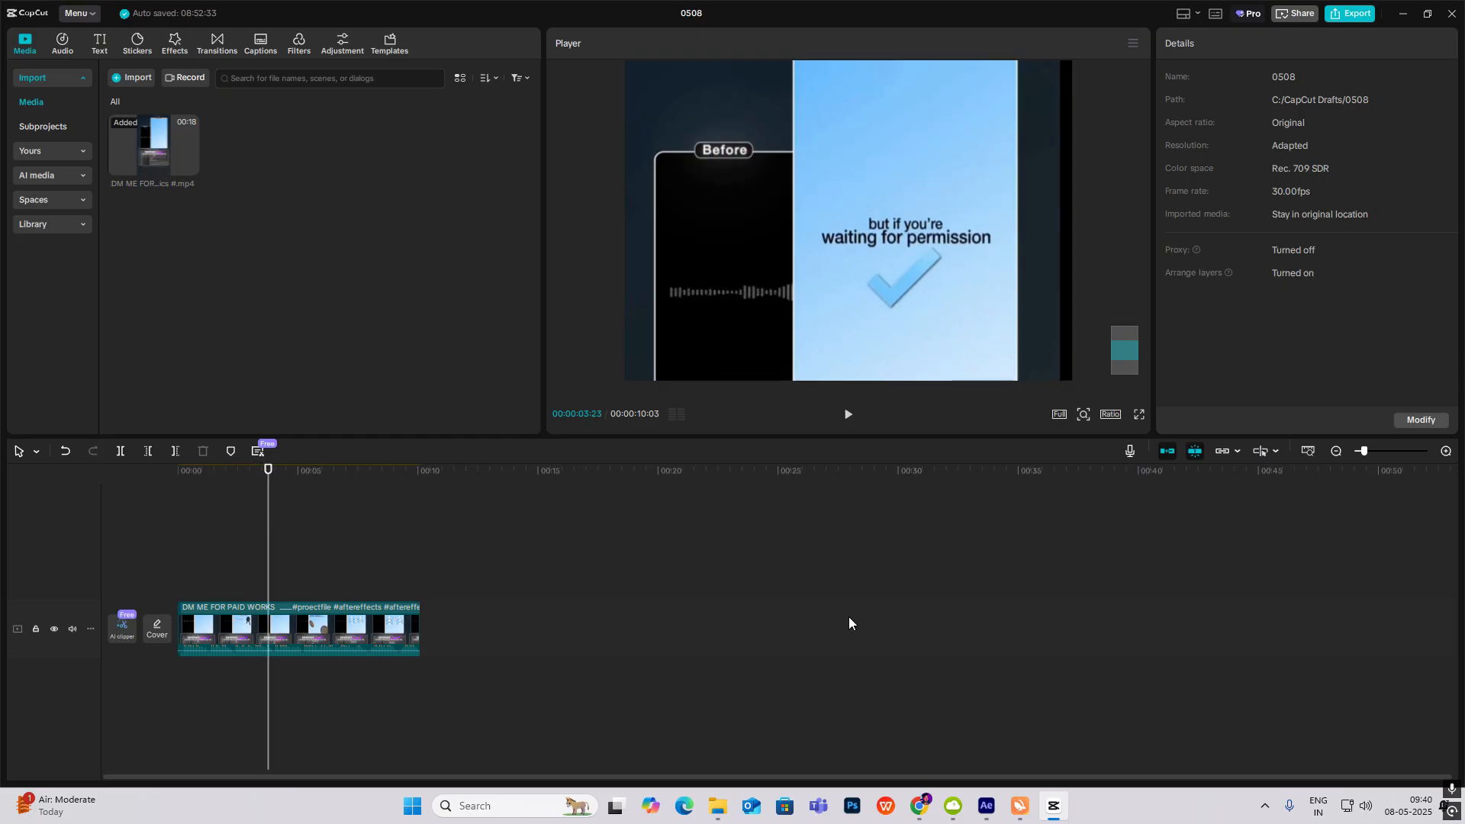
pyautogui.click(1052, 807)
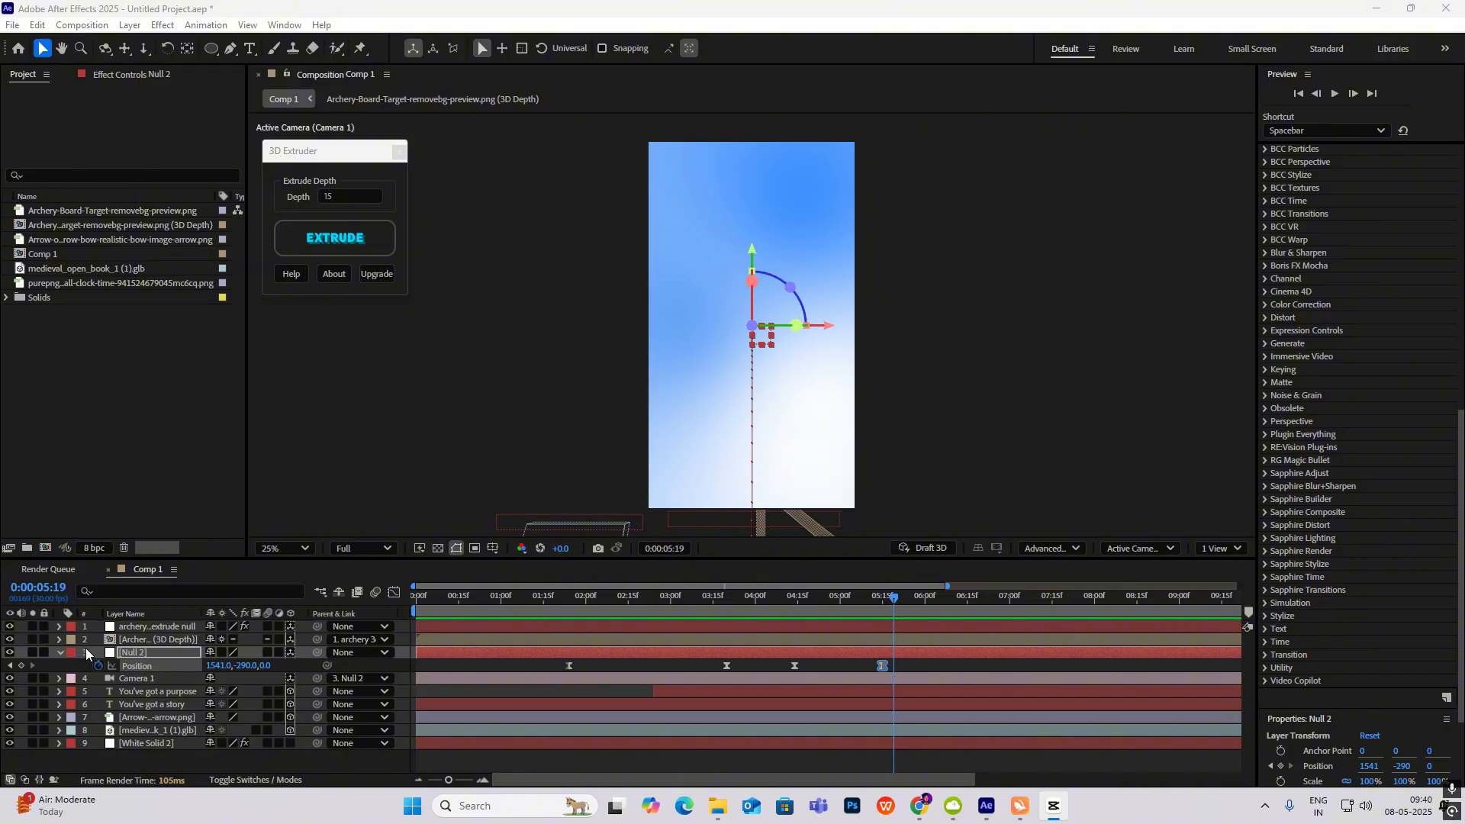
# Step: Duplicate the "You've got a purpose" layer, and shift the copy with its Offset keyframes to start near 0:00:04:15
pyautogui.click(58, 653)
pyautogui.click(151, 744)
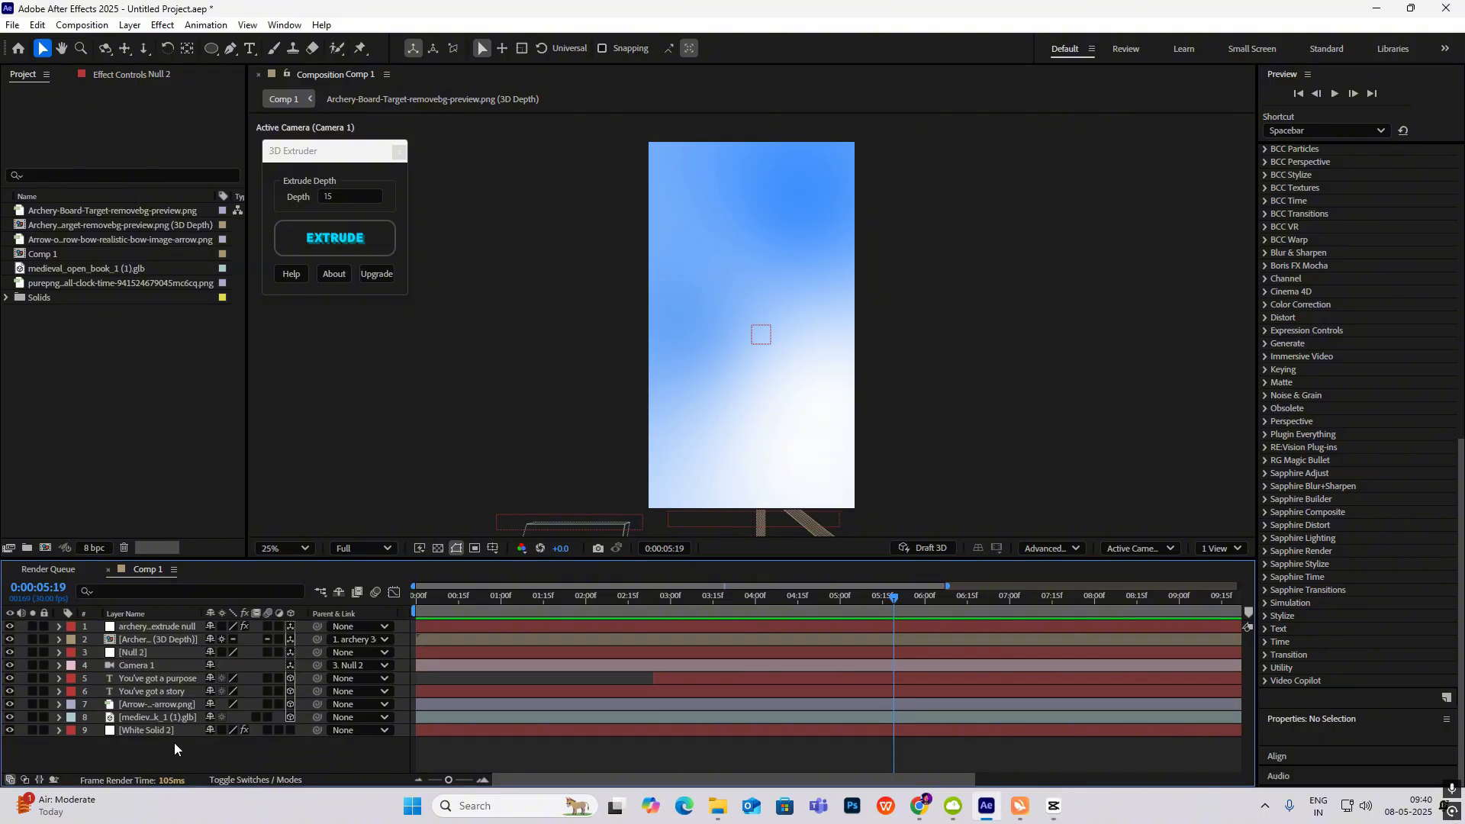
pyautogui.click(173, 681)
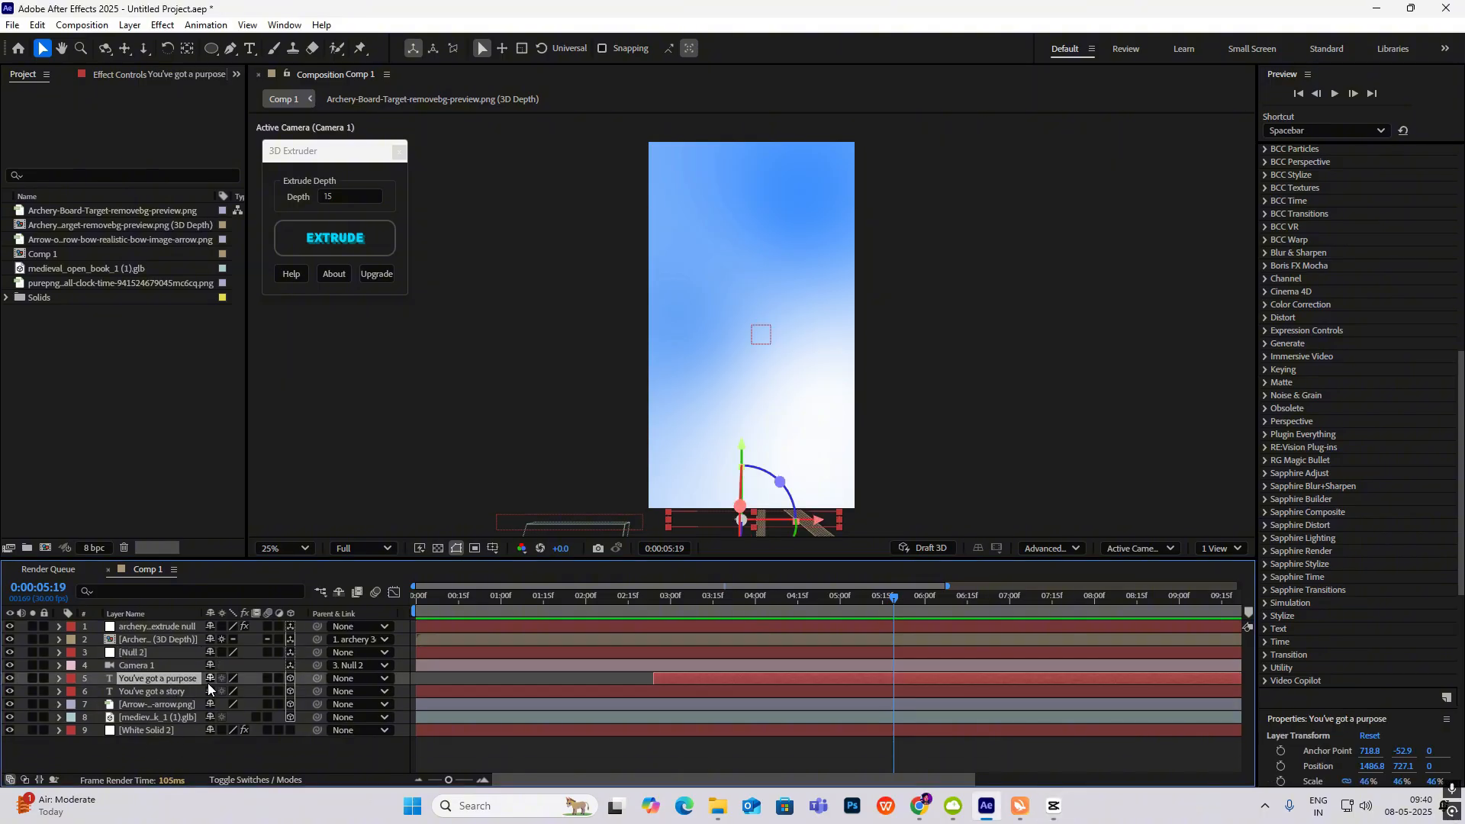
pyautogui.hotkey('ctrl', 'd')
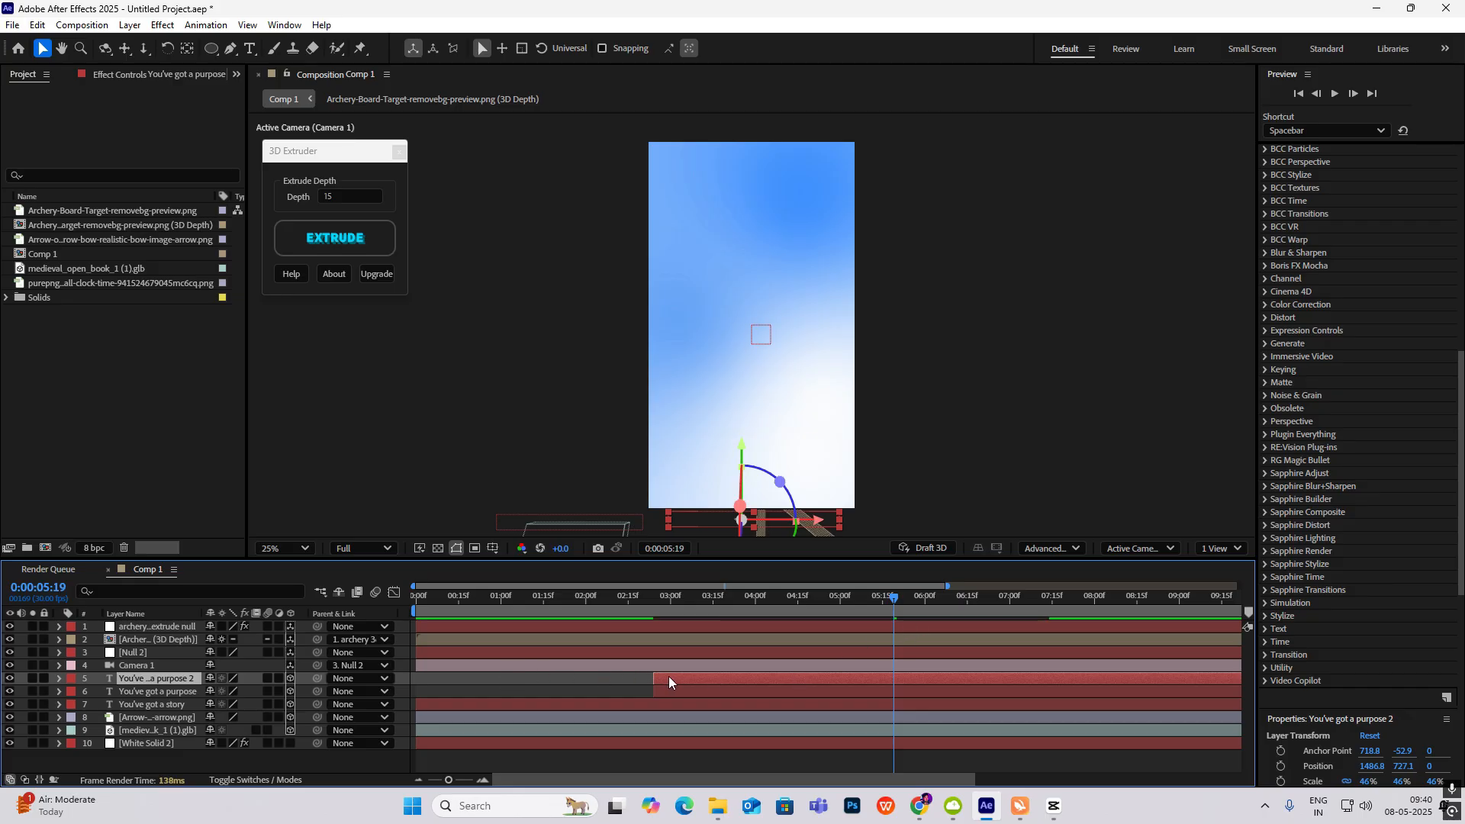
pyautogui.press('u')
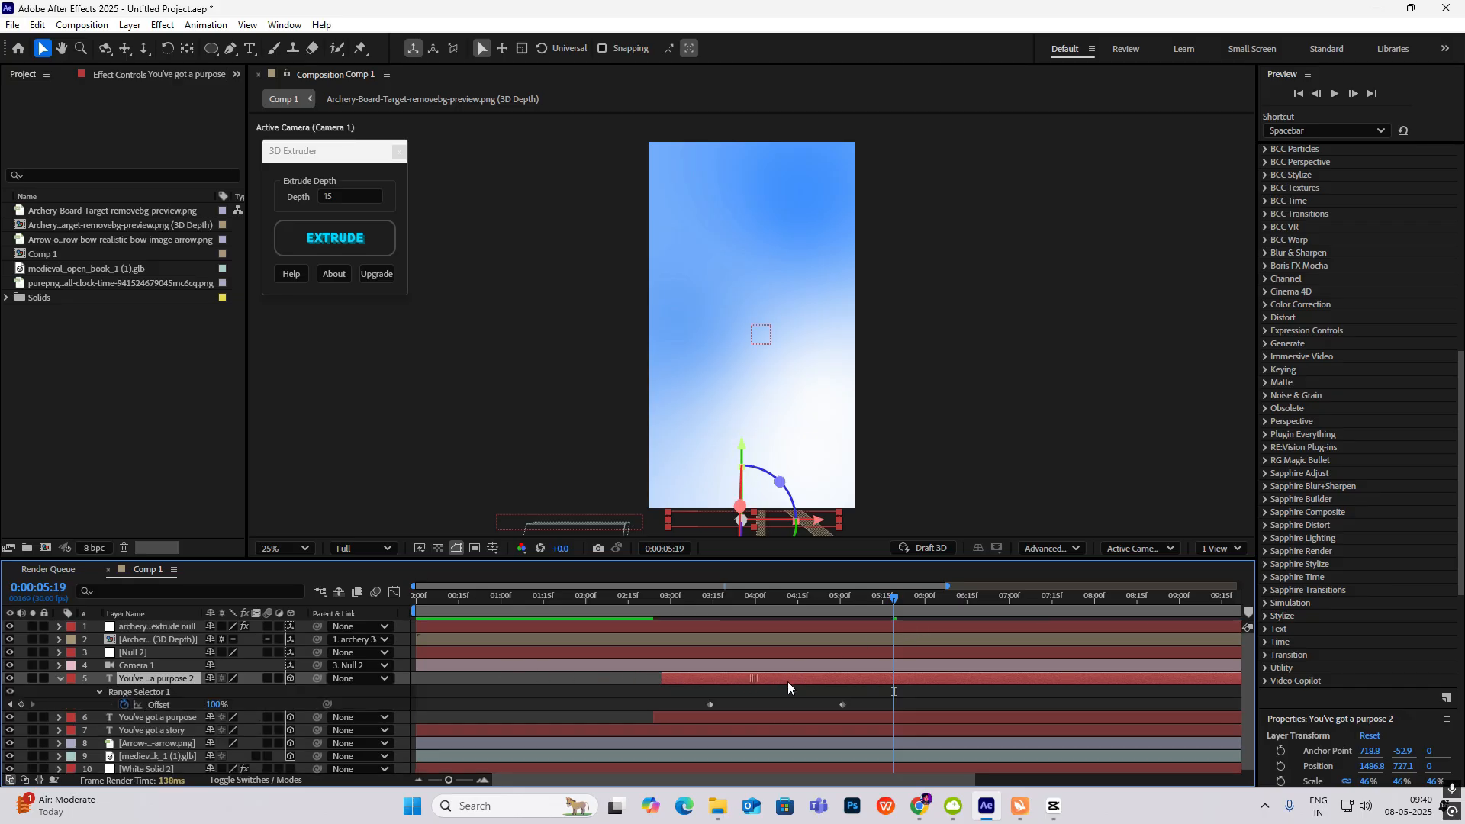
pyautogui.moveTo(788, 681); pyautogui.dragTo(923, 679)
# Step: At 0:00:06:00, move the copied title up into the empty scene, to about 1478.8, -628.9, and preview its reveal
pyautogui.moveTo(896, 601); pyautogui.dragTo(925, 641)
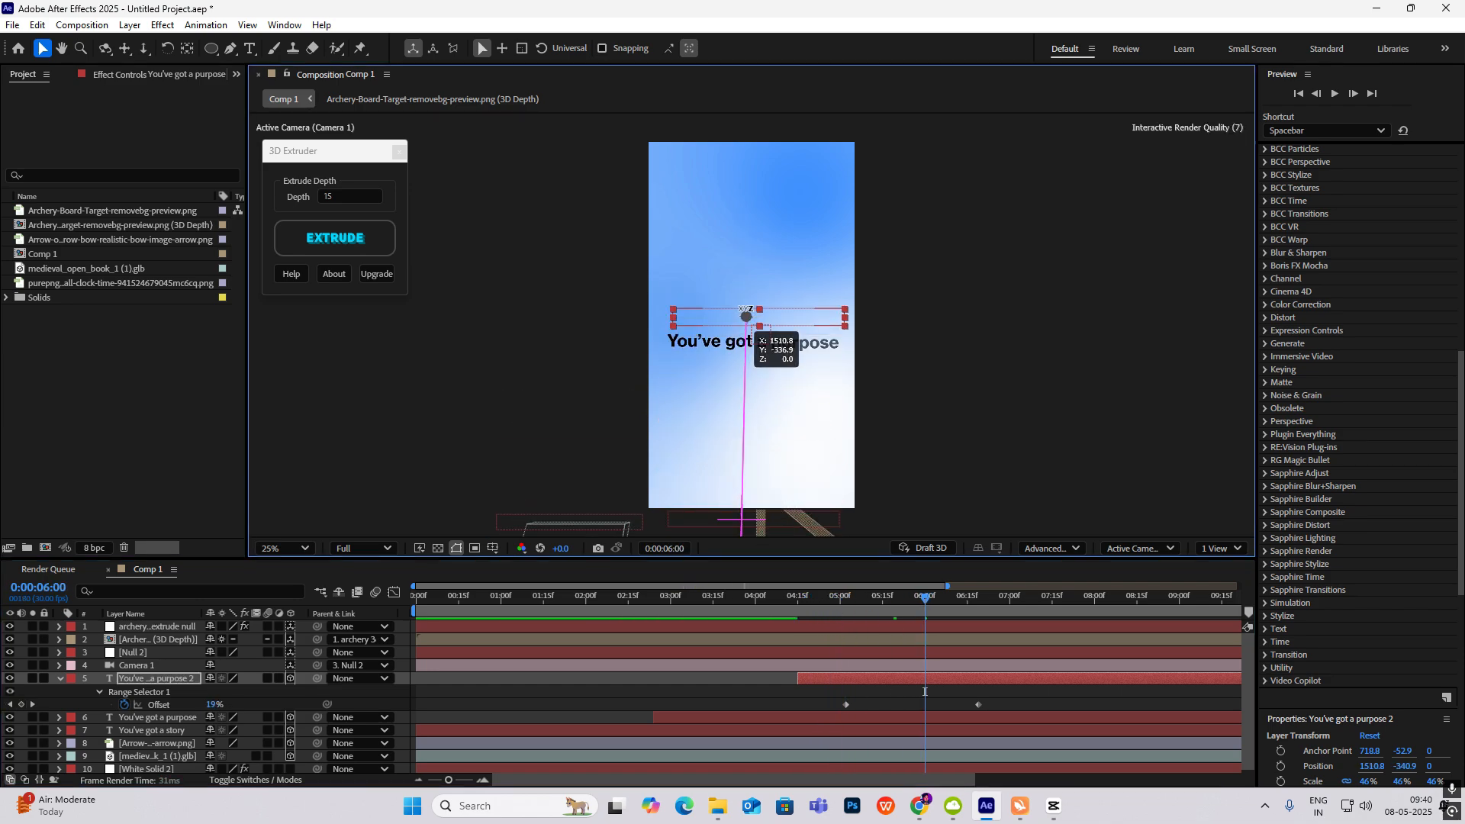
pyautogui.moveTo(746, 316); pyautogui.dragTo(739, 258)
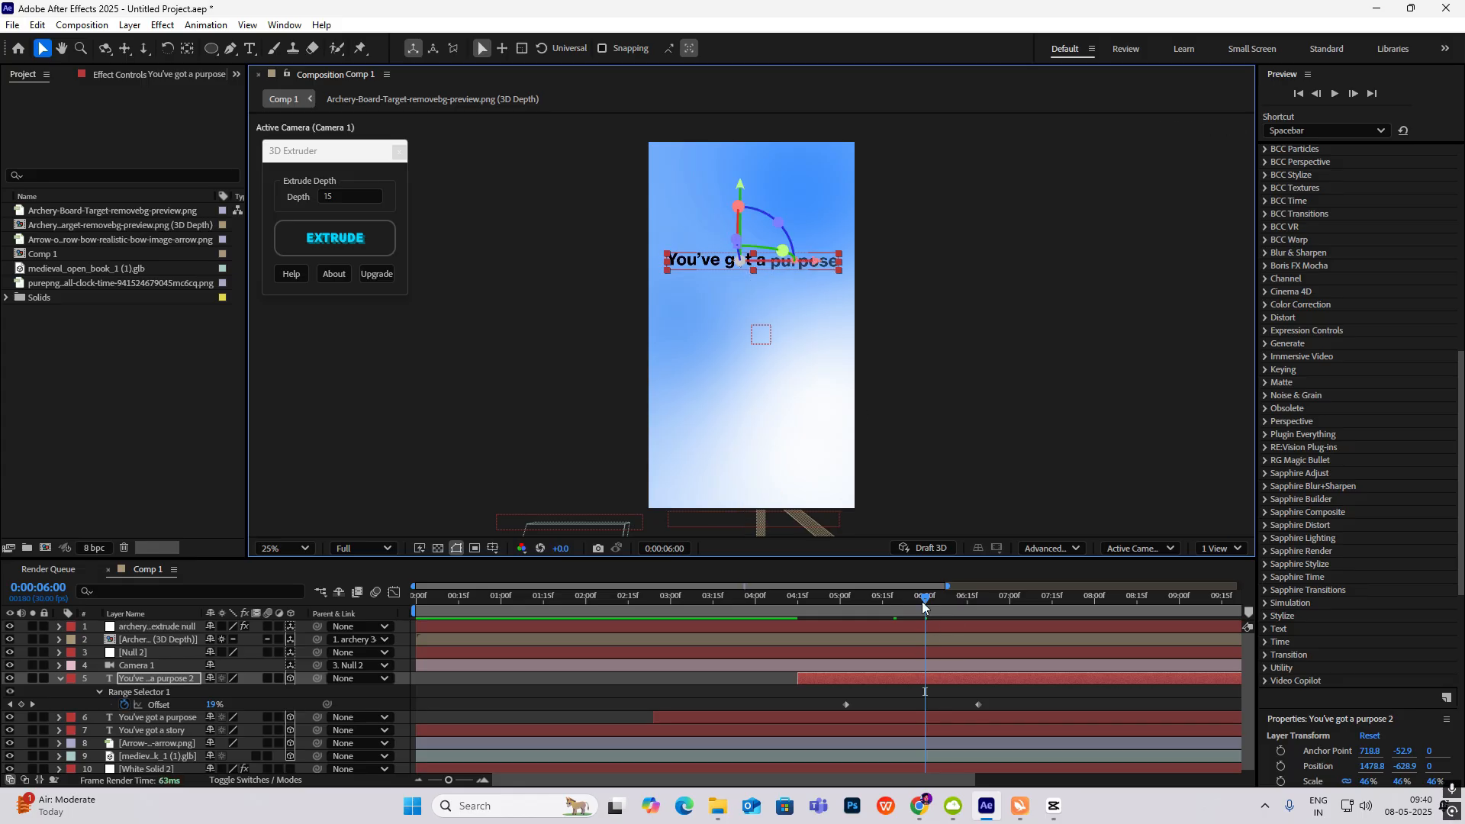
pyautogui.moveTo(825, 603); pyautogui.dragTo(799, 607)
pyautogui.press('space')
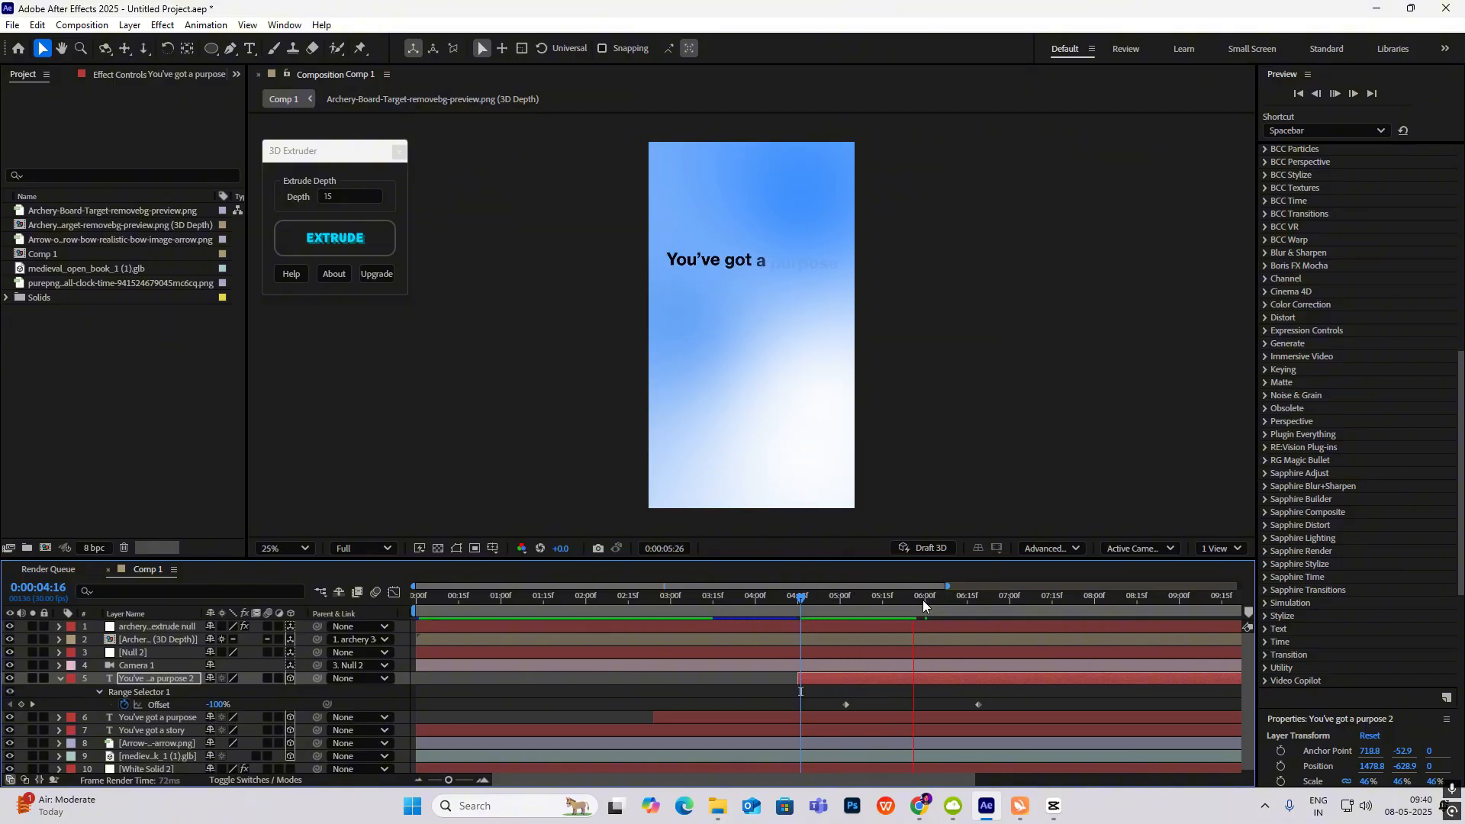
pyautogui.press('space')
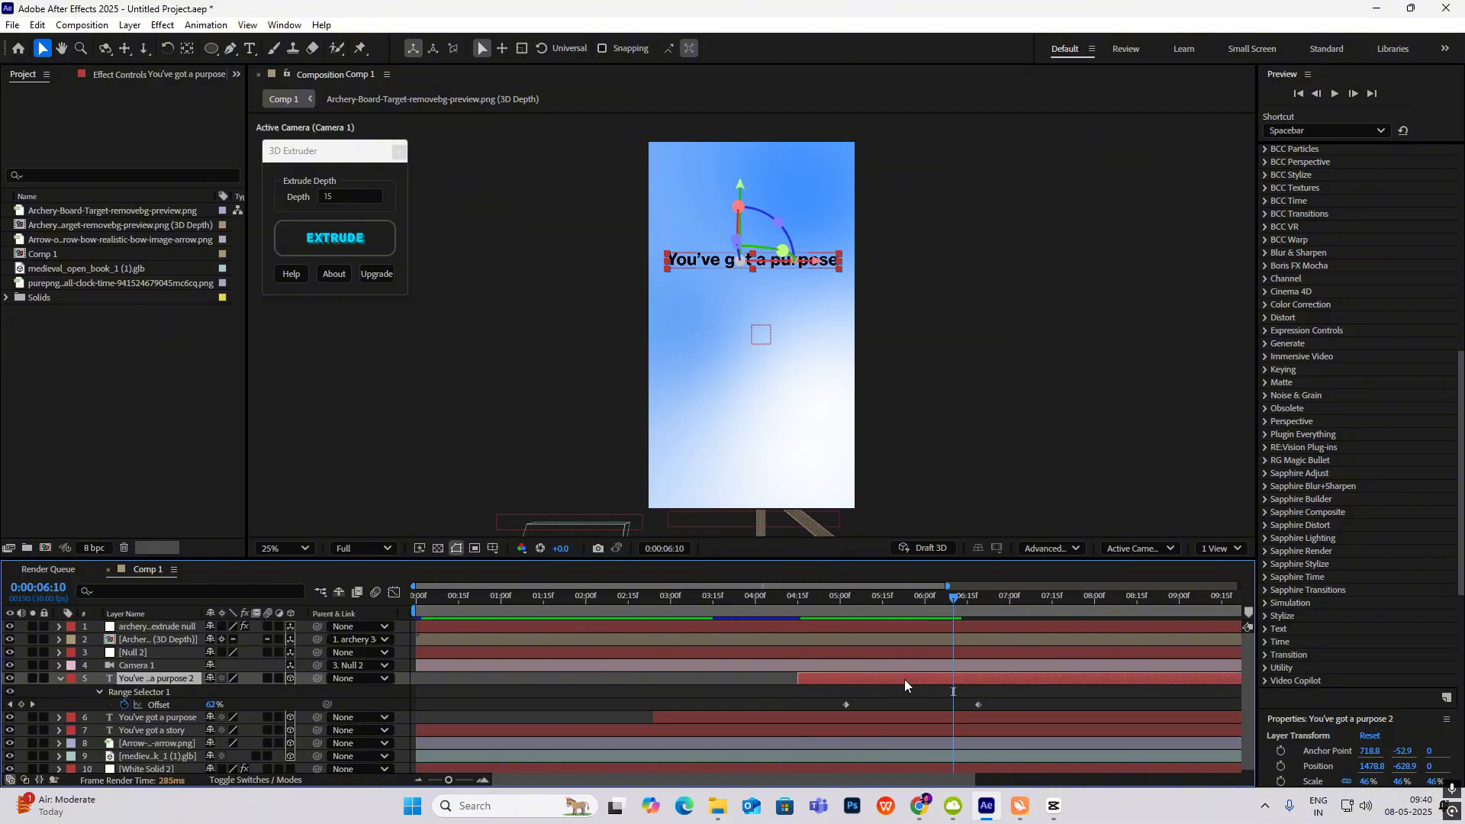
# Step: Change the copied title's text to "But if you are waiting for permission"
pyautogui.doubleClick(905, 679)
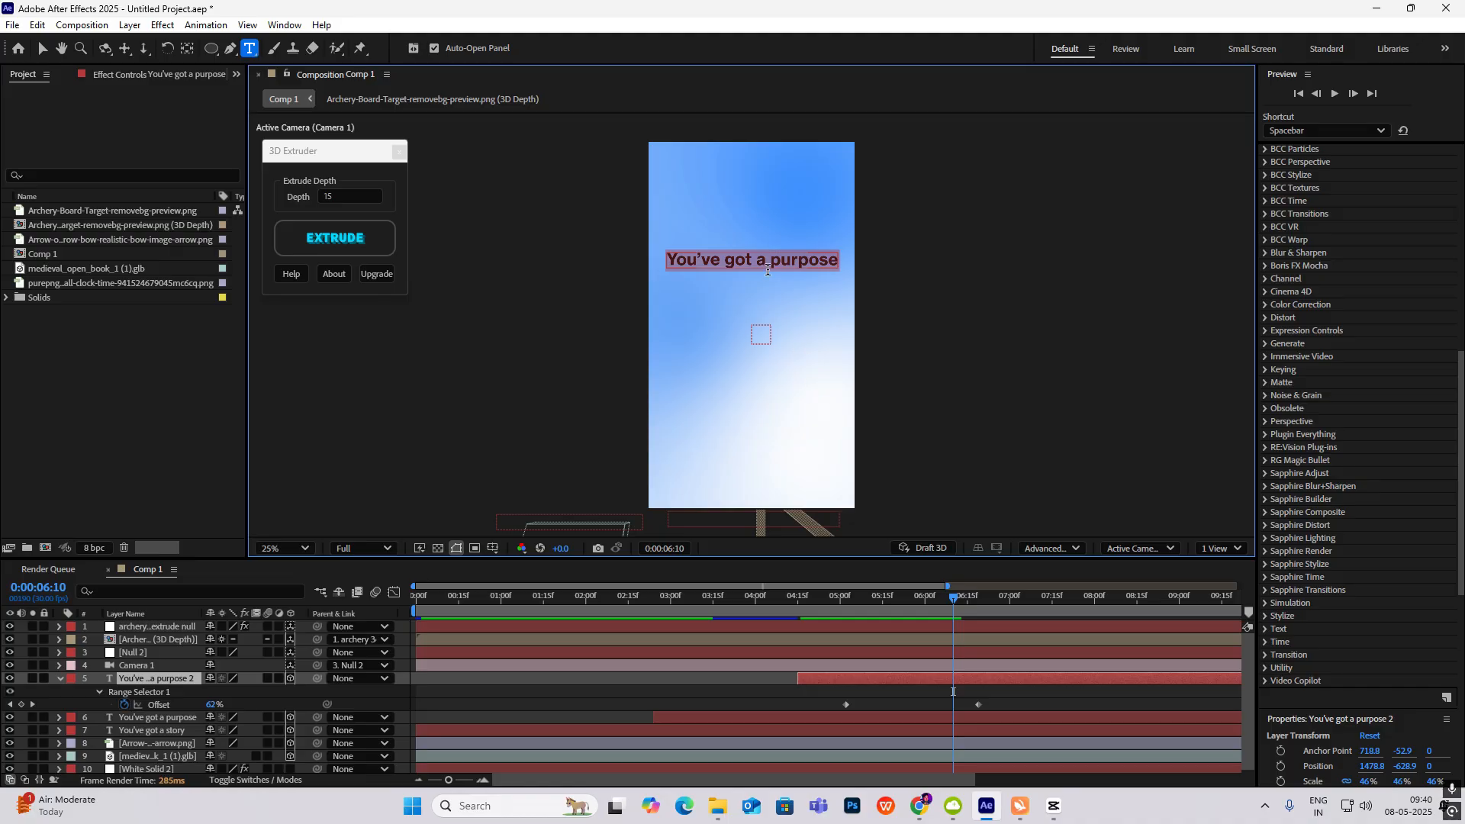
pyautogui.write('But if you are w')
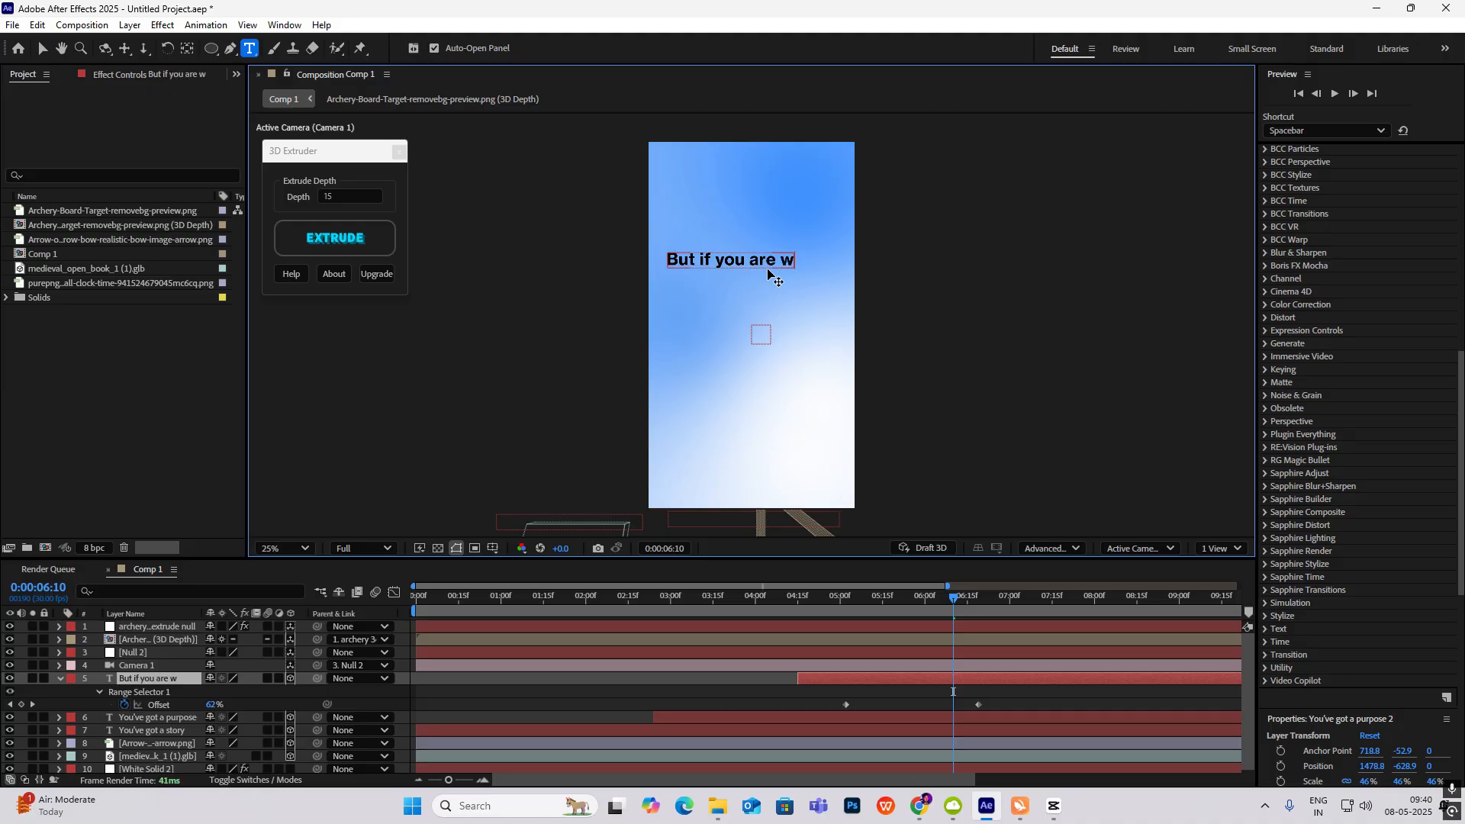
pyautogui.write('aiting for perm')
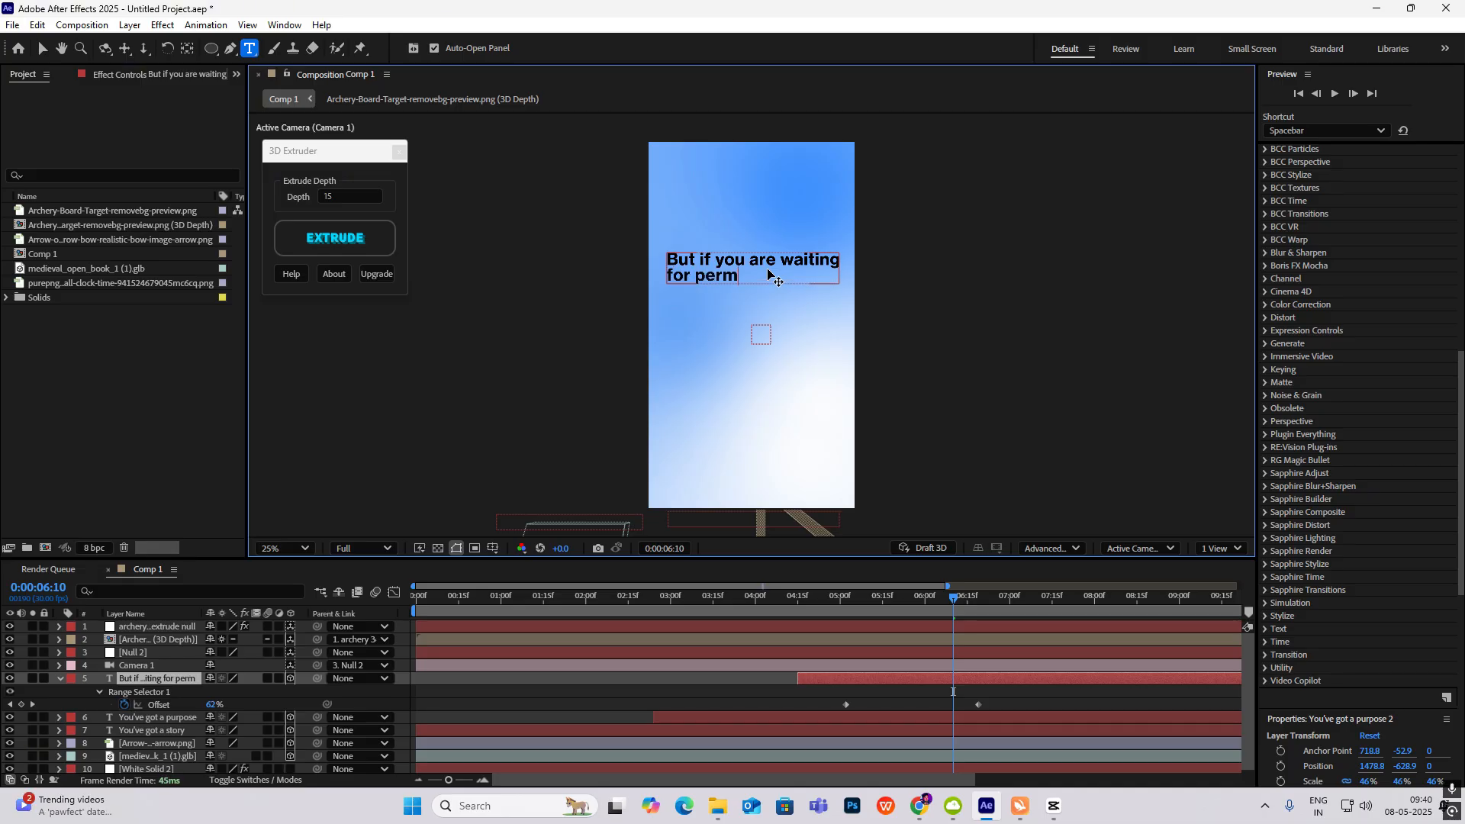
pyautogui.write('ission')
pyautogui.click(42, 52)
pyautogui.click(1022, 480)
# Step: Move the new title's last Offset keyframe earlier, to about 0:00:06:00, and preview the faster reveal from 0:00:04:28
pyautogui.moveTo(950, 605); pyautogui.dragTo(827, 606)
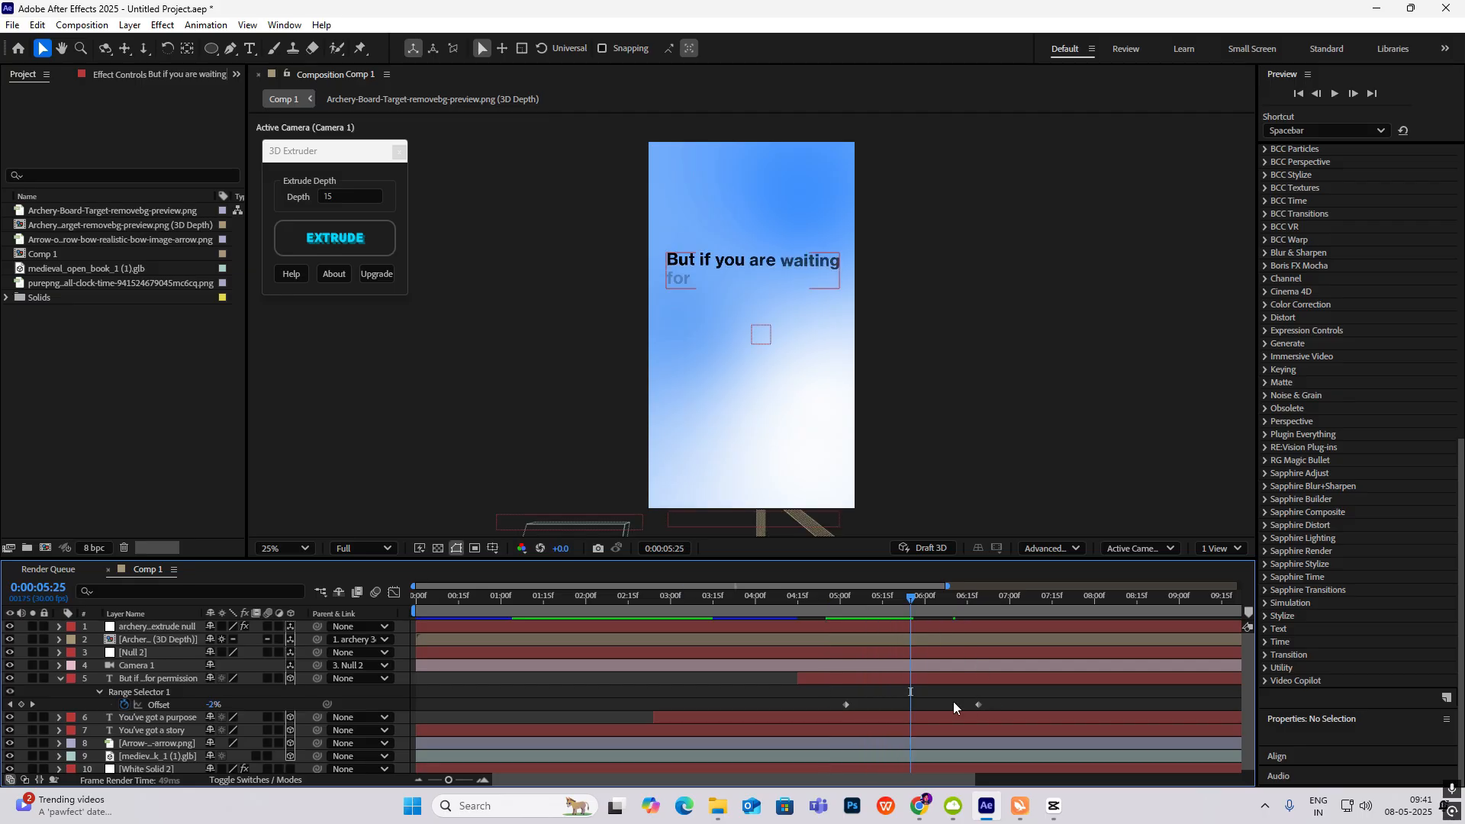
pyautogui.moveTo(979, 704); pyautogui.dragTo(924, 704)
pyautogui.click(910, 605)
pyautogui.moveTo(910, 607); pyautogui.dragTo(834, 611)
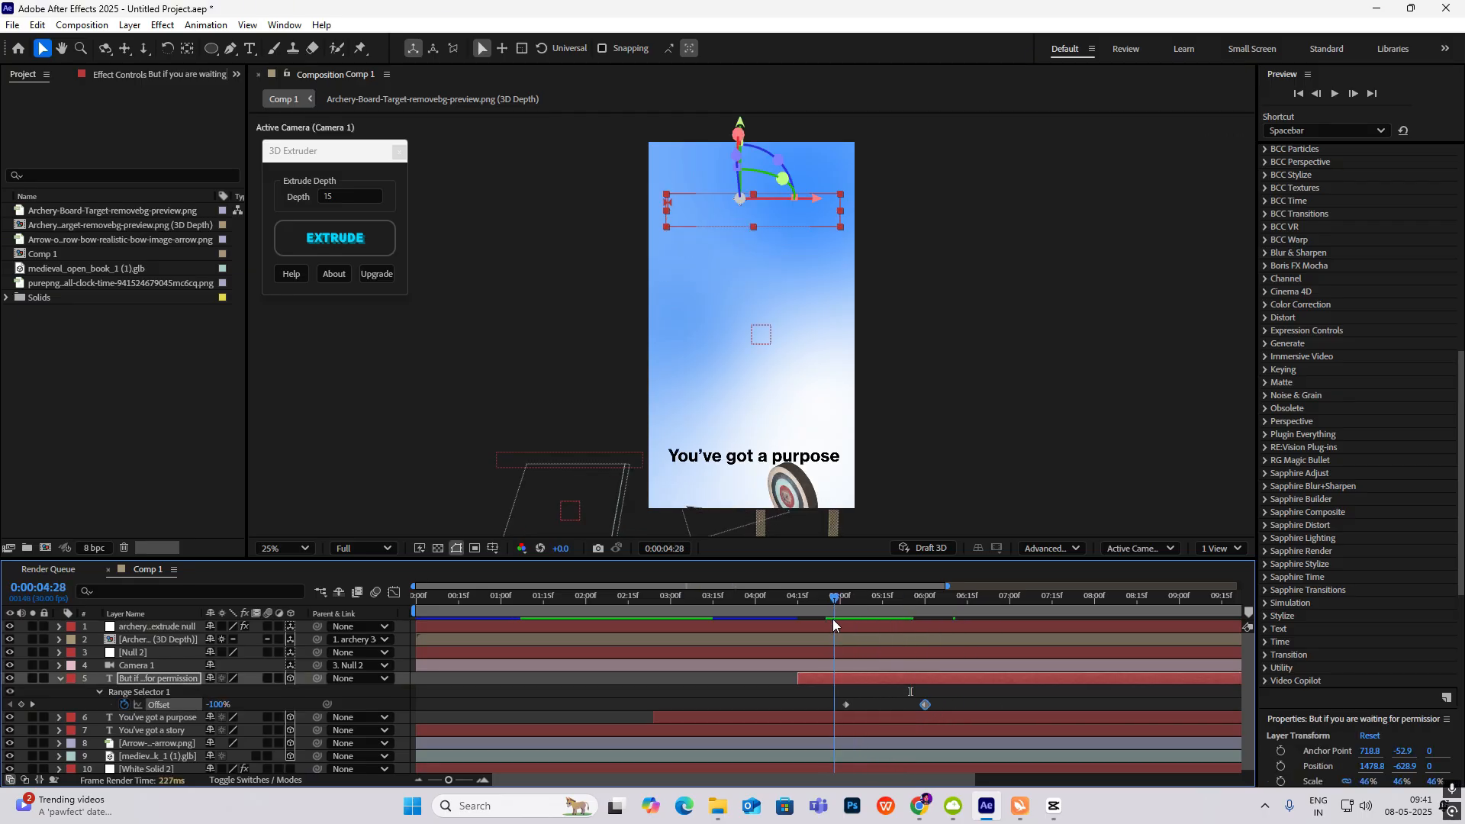
pyautogui.press('space')
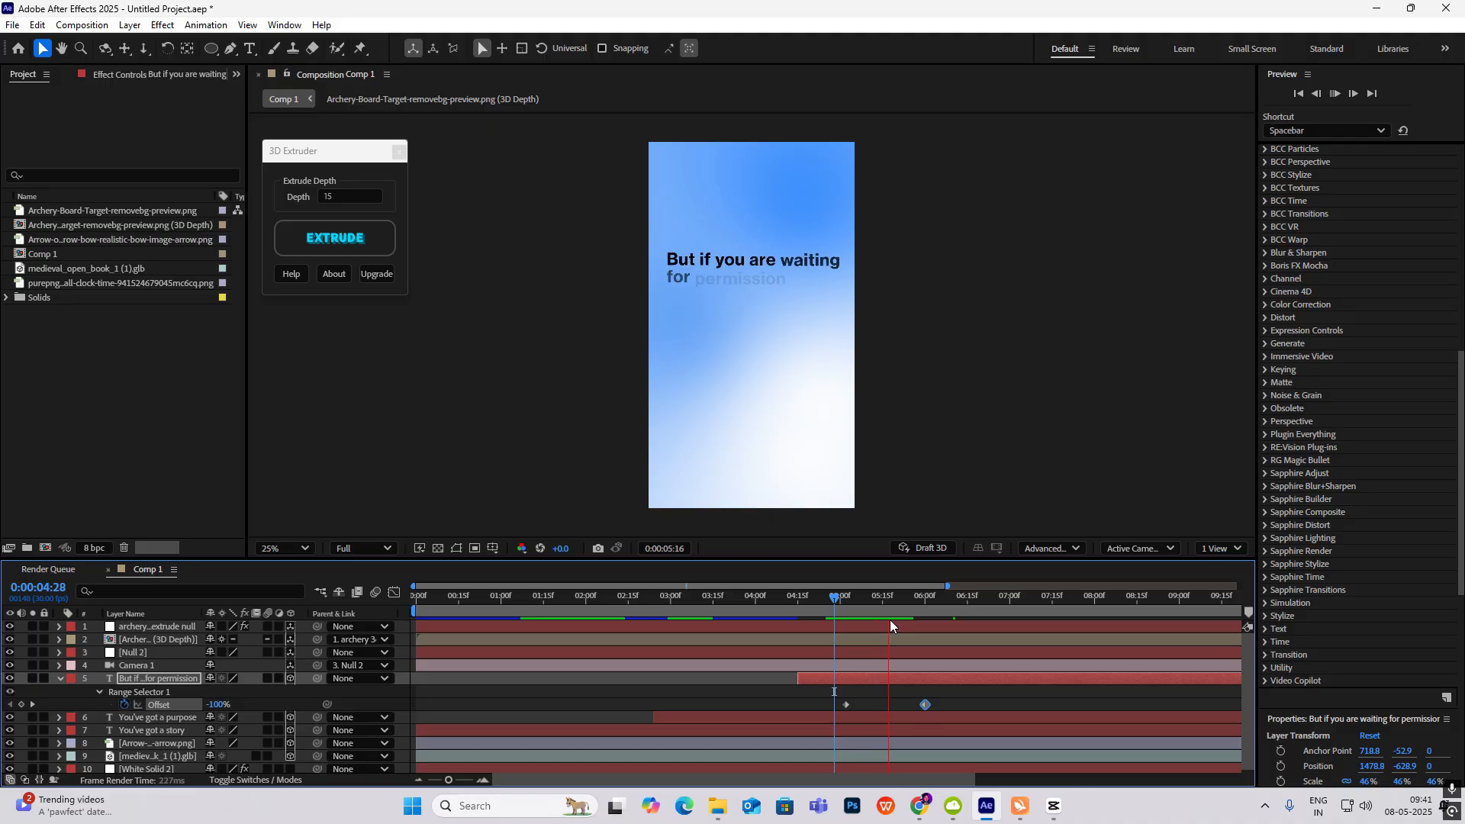
pyautogui.press('space')
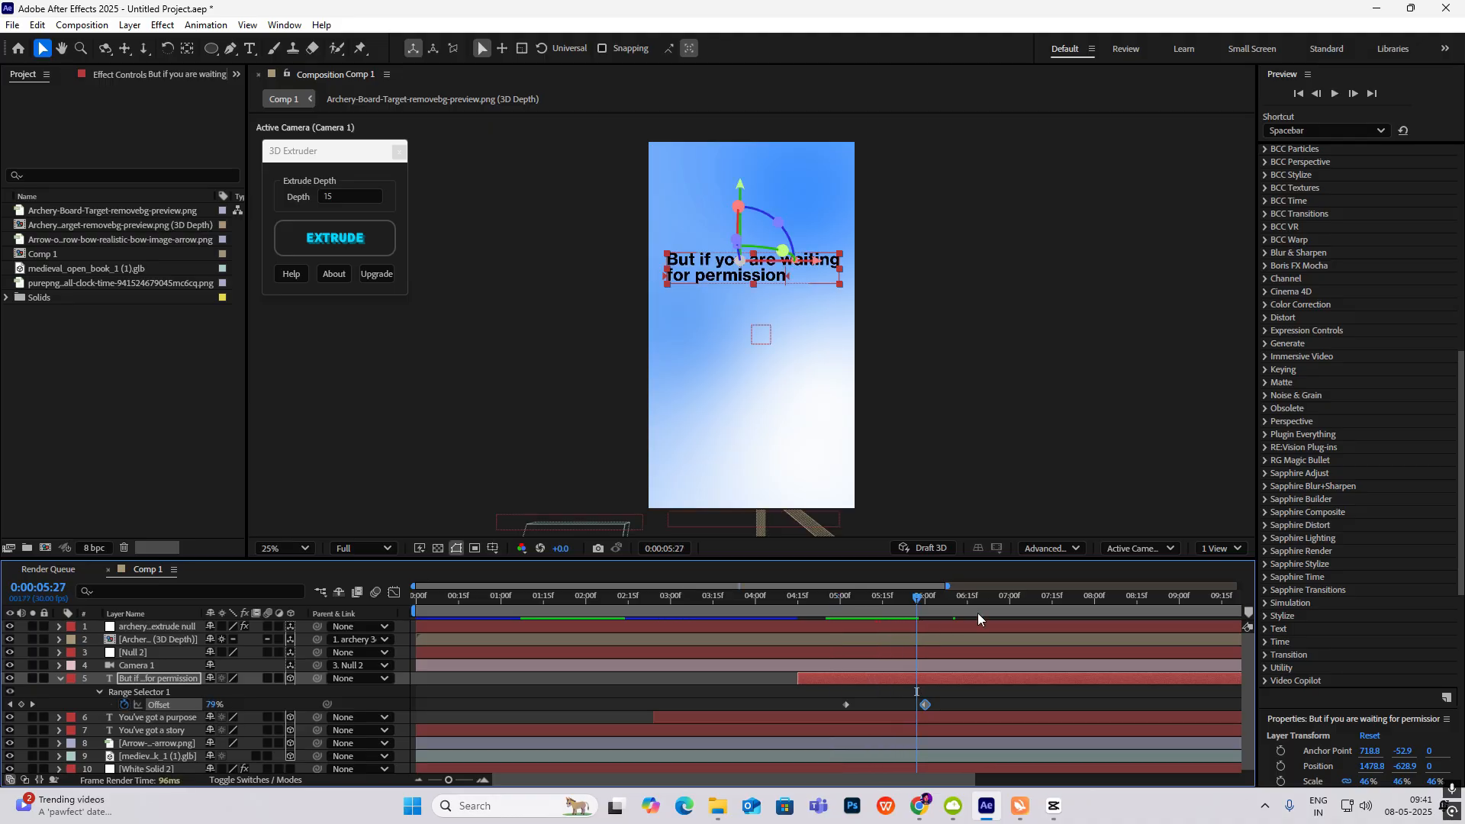
# Step: Draw an open three-point checkmark below the title with the Pen tool, using a 15 px blue stroke
pyautogui.click(60, 679)
pyautogui.click(192, 758)
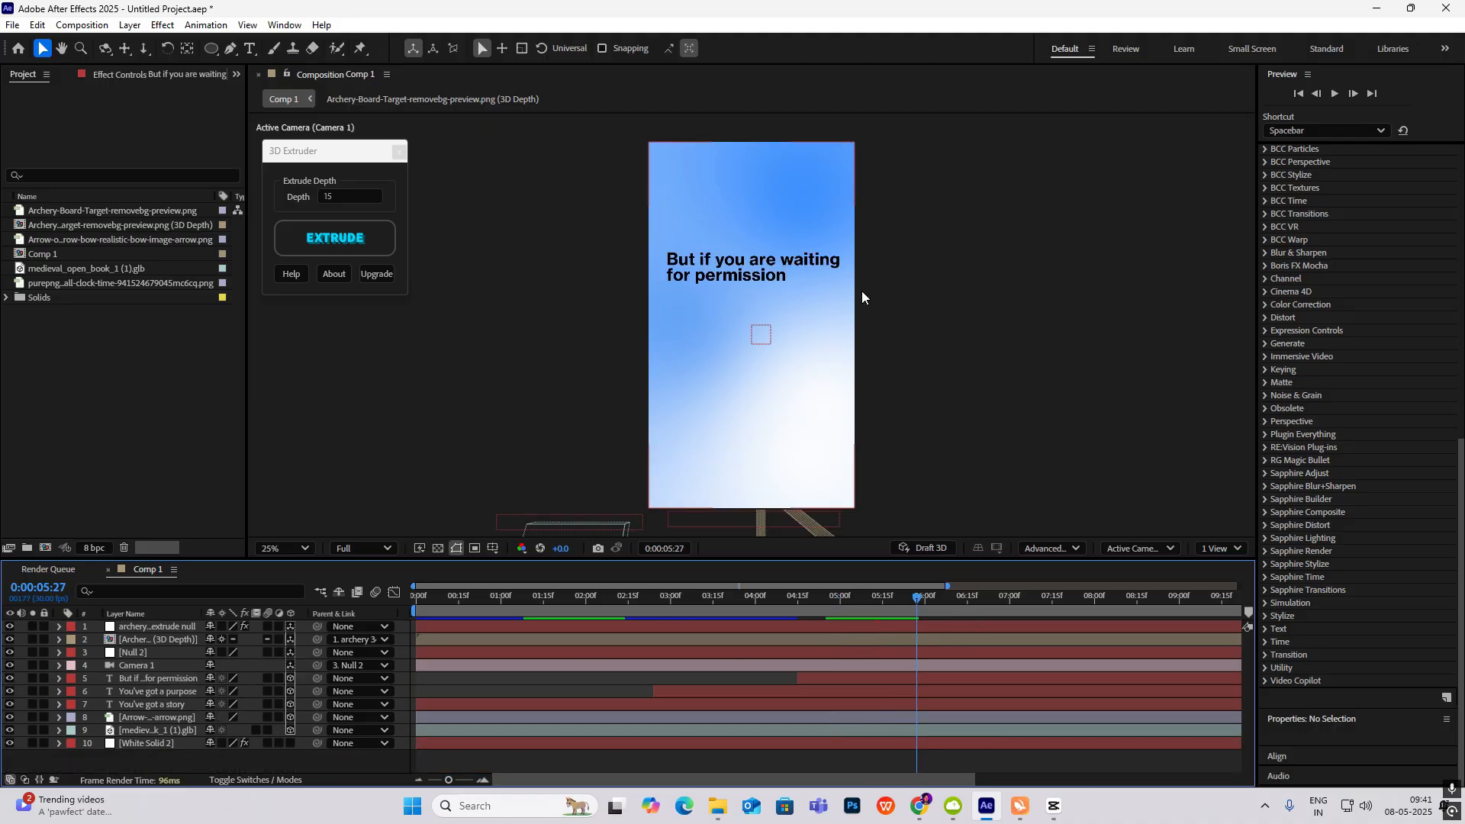
pyautogui.click(230, 48)
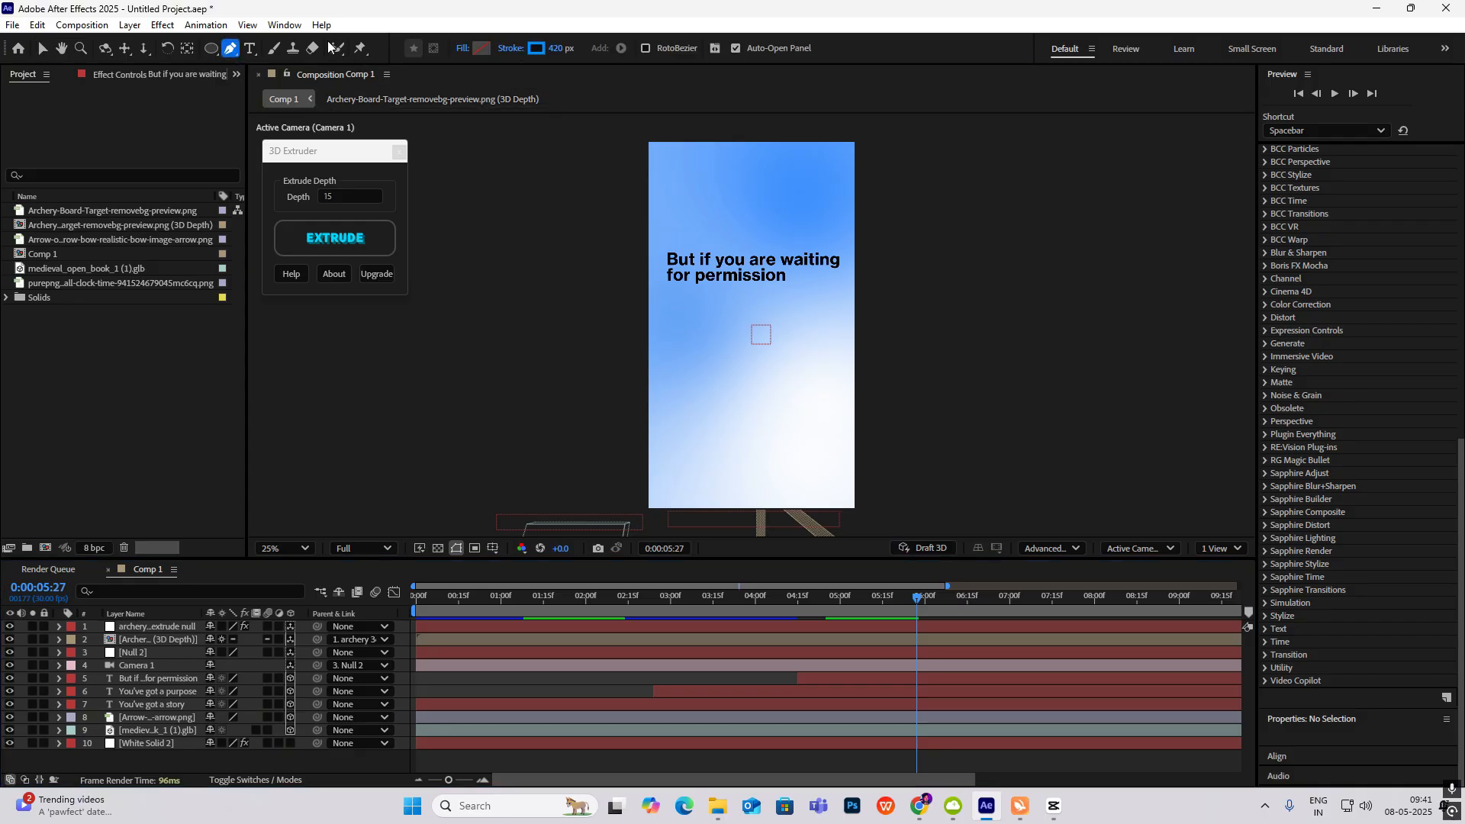
pyautogui.click(512, 48)
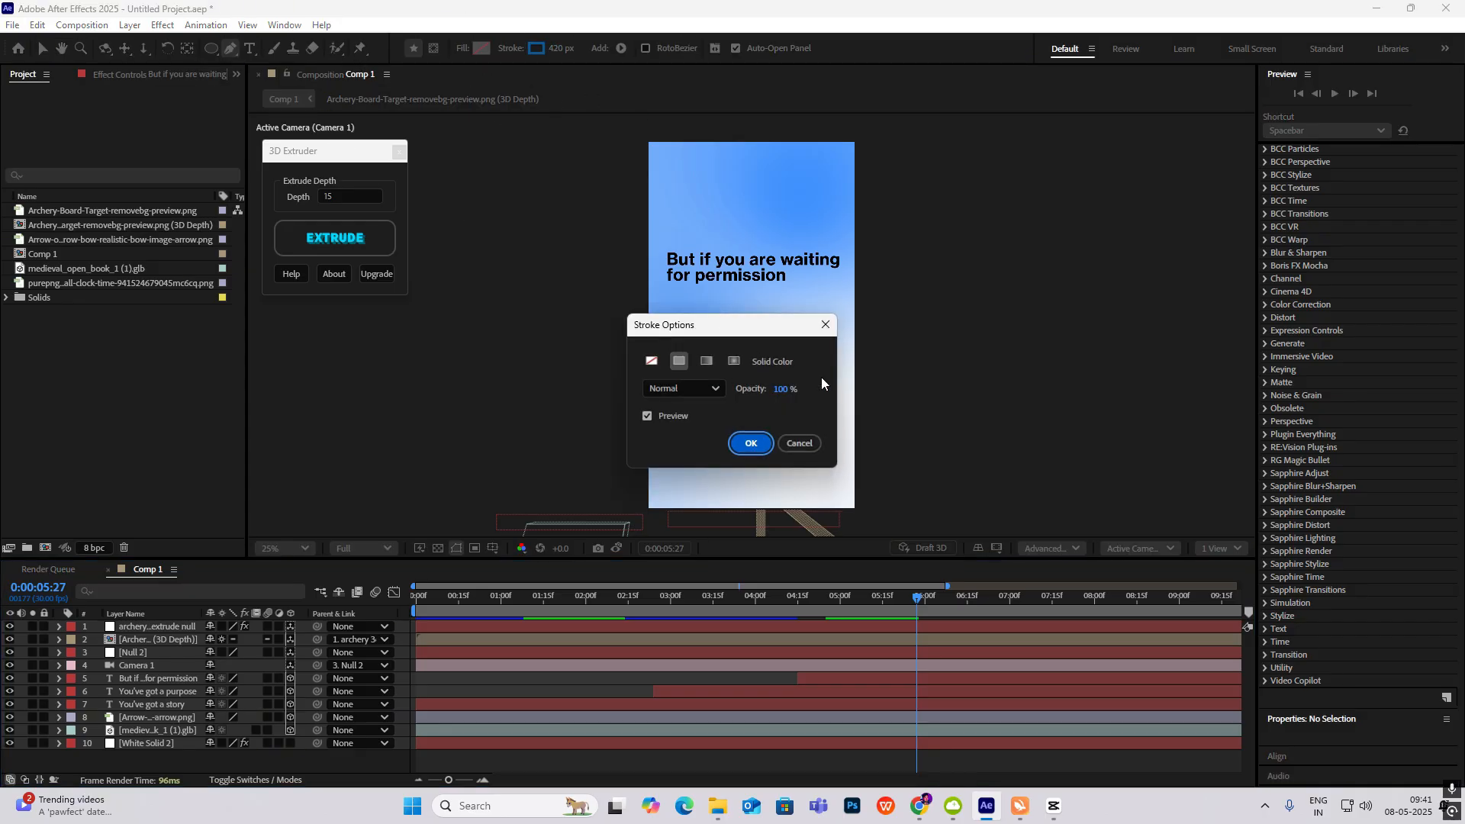
pyautogui.click(830, 331)
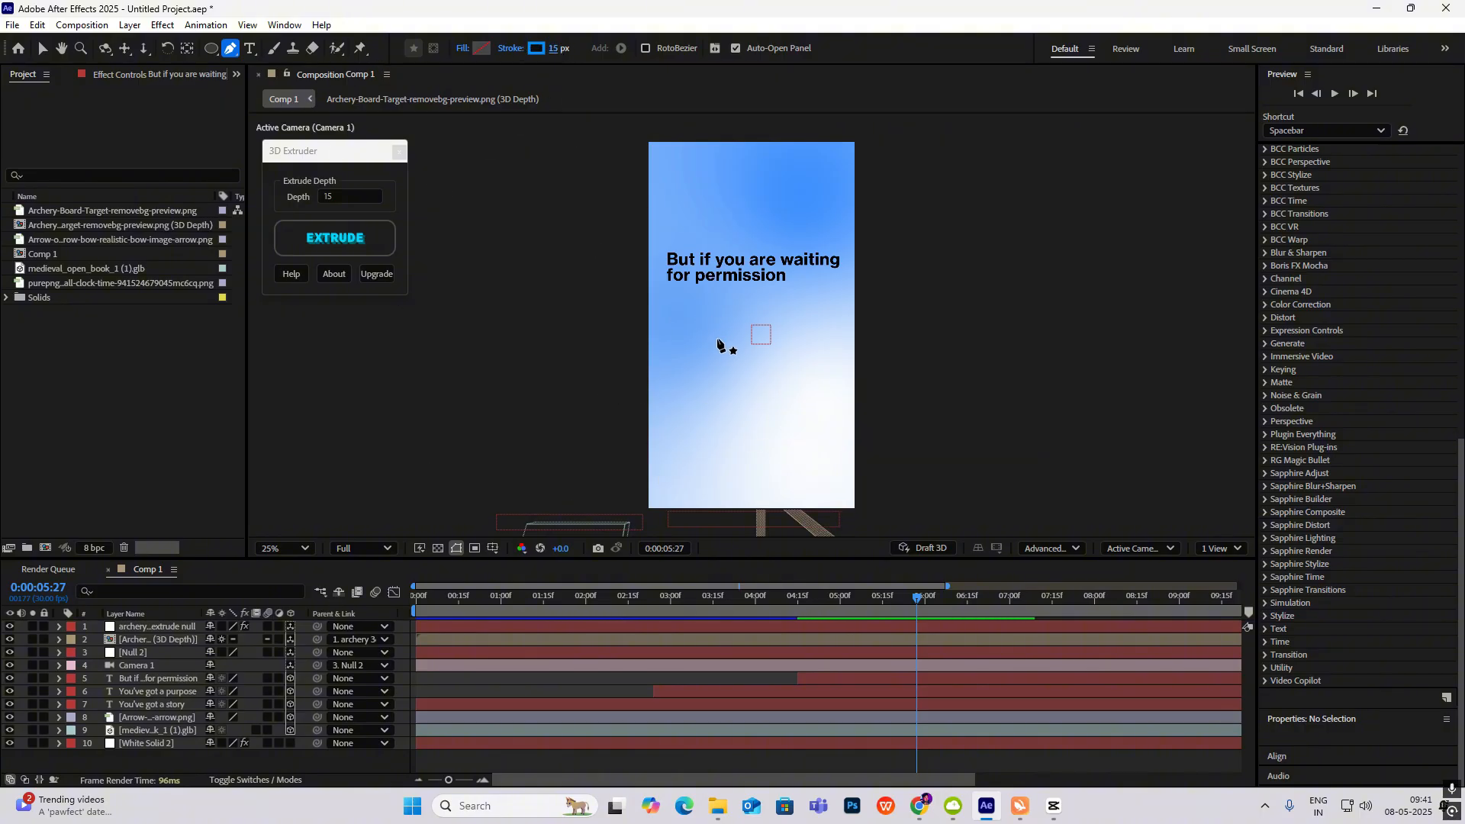
pyautogui.click(694, 329)
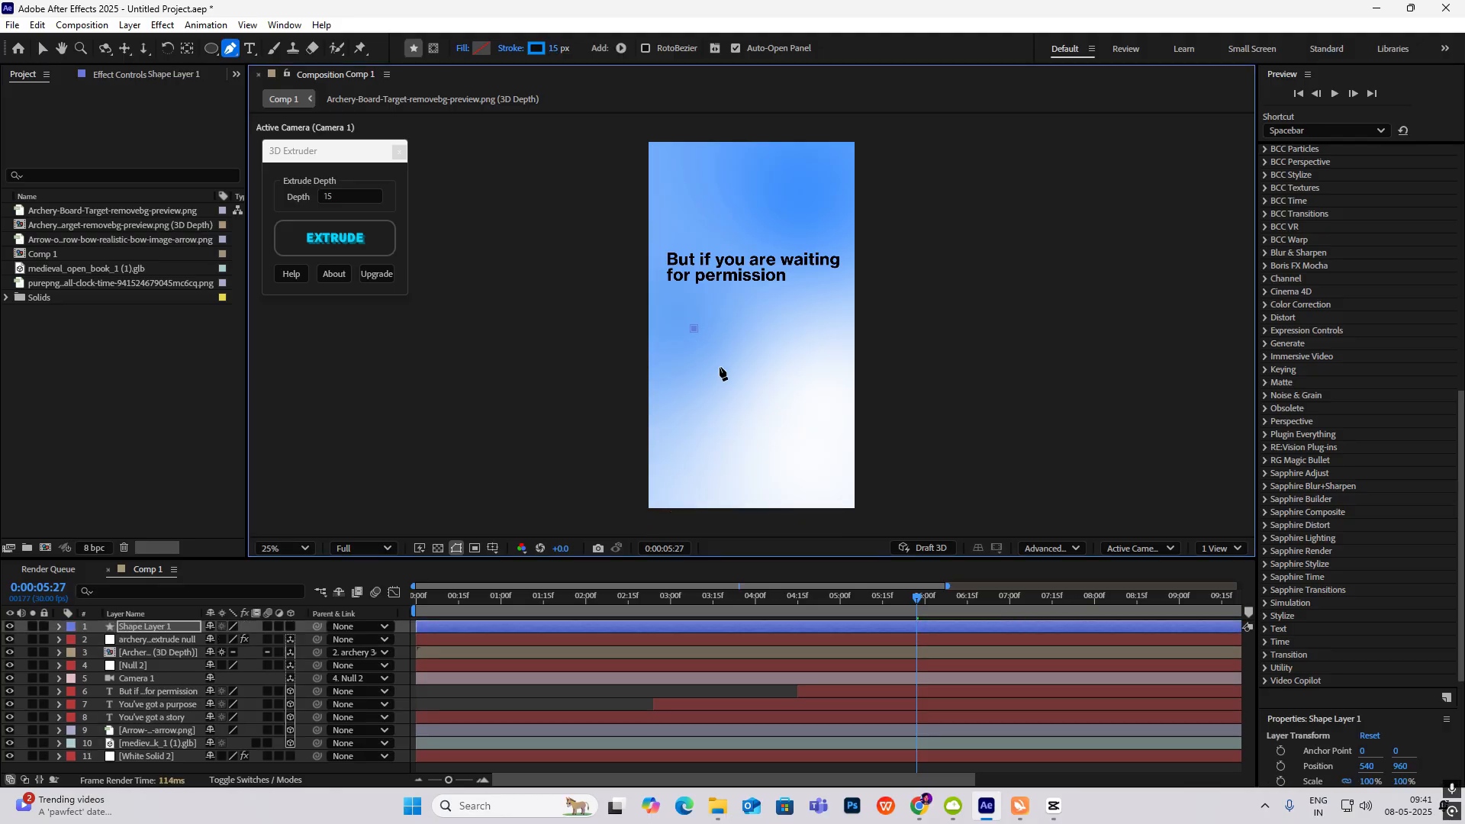
pyautogui.click(717, 366)
pyautogui.click(797, 300)
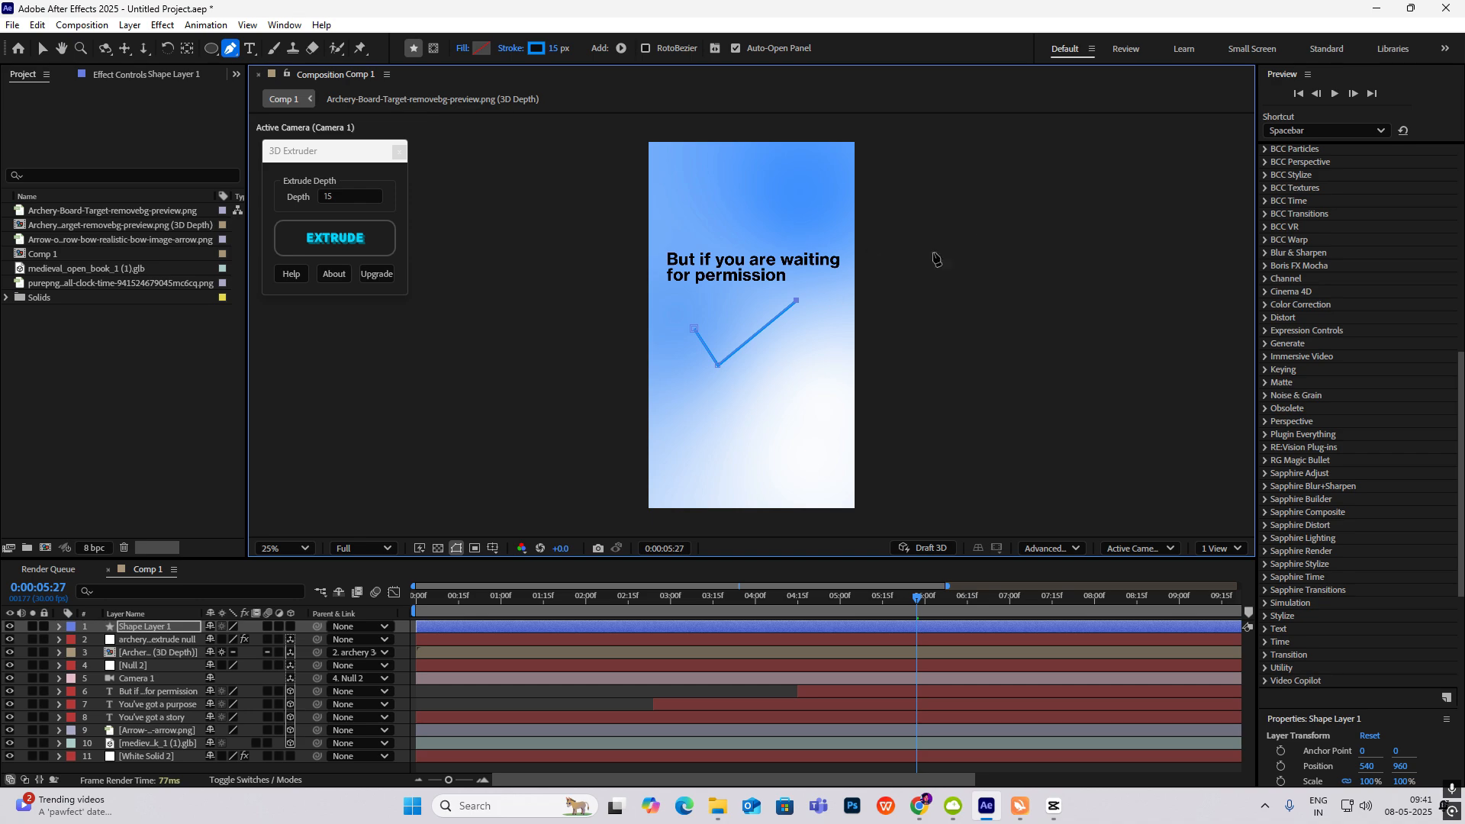
# Step: Widen the checkmark's stroke to 46 px and compare it with the reference video in CapCut
pyautogui.moveTo(551, 51); pyautogui.dragTo(579, 52)
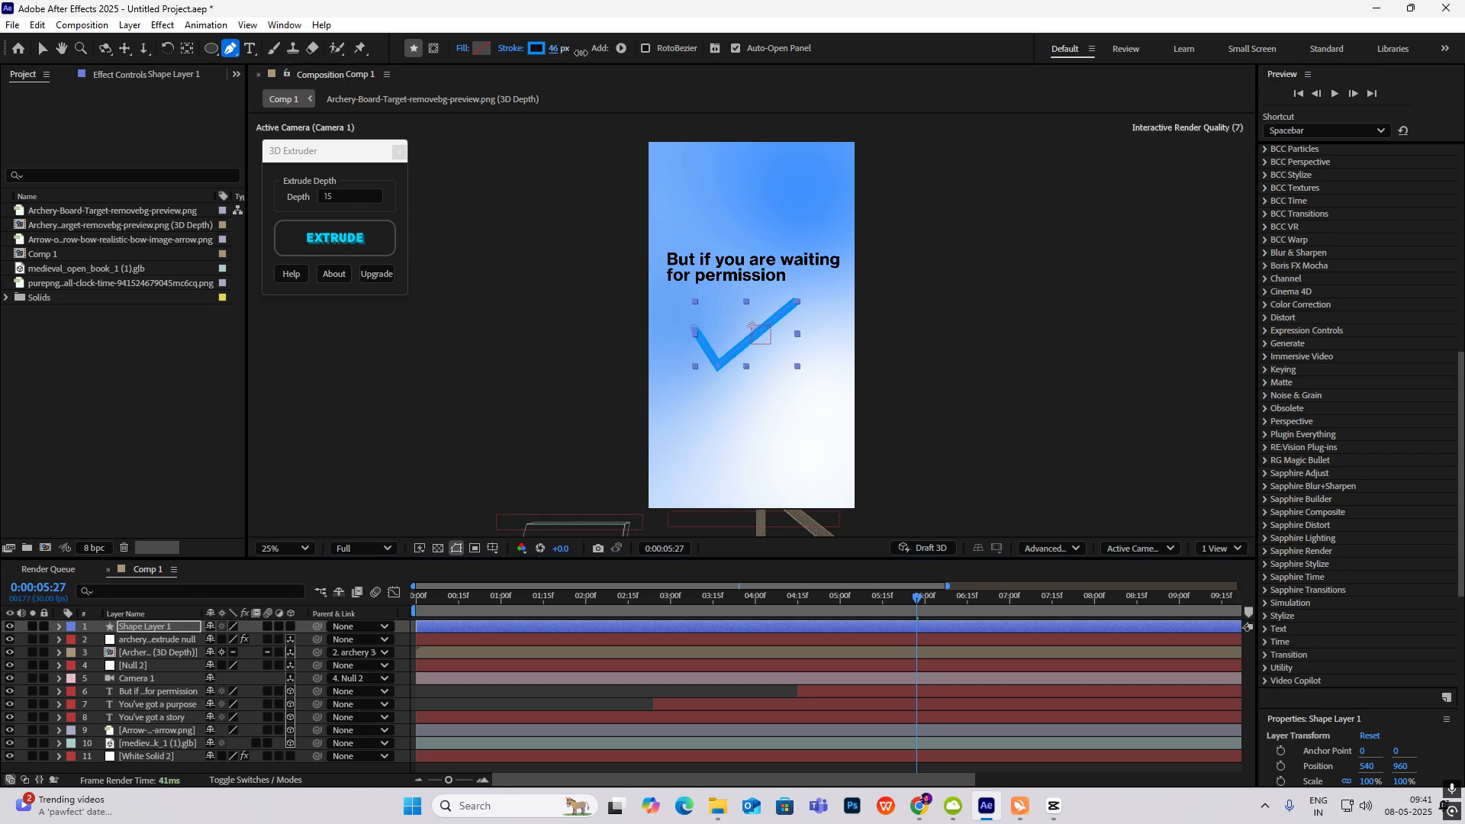
pyautogui.click(42, 48)
pyautogui.click(1013, 325)
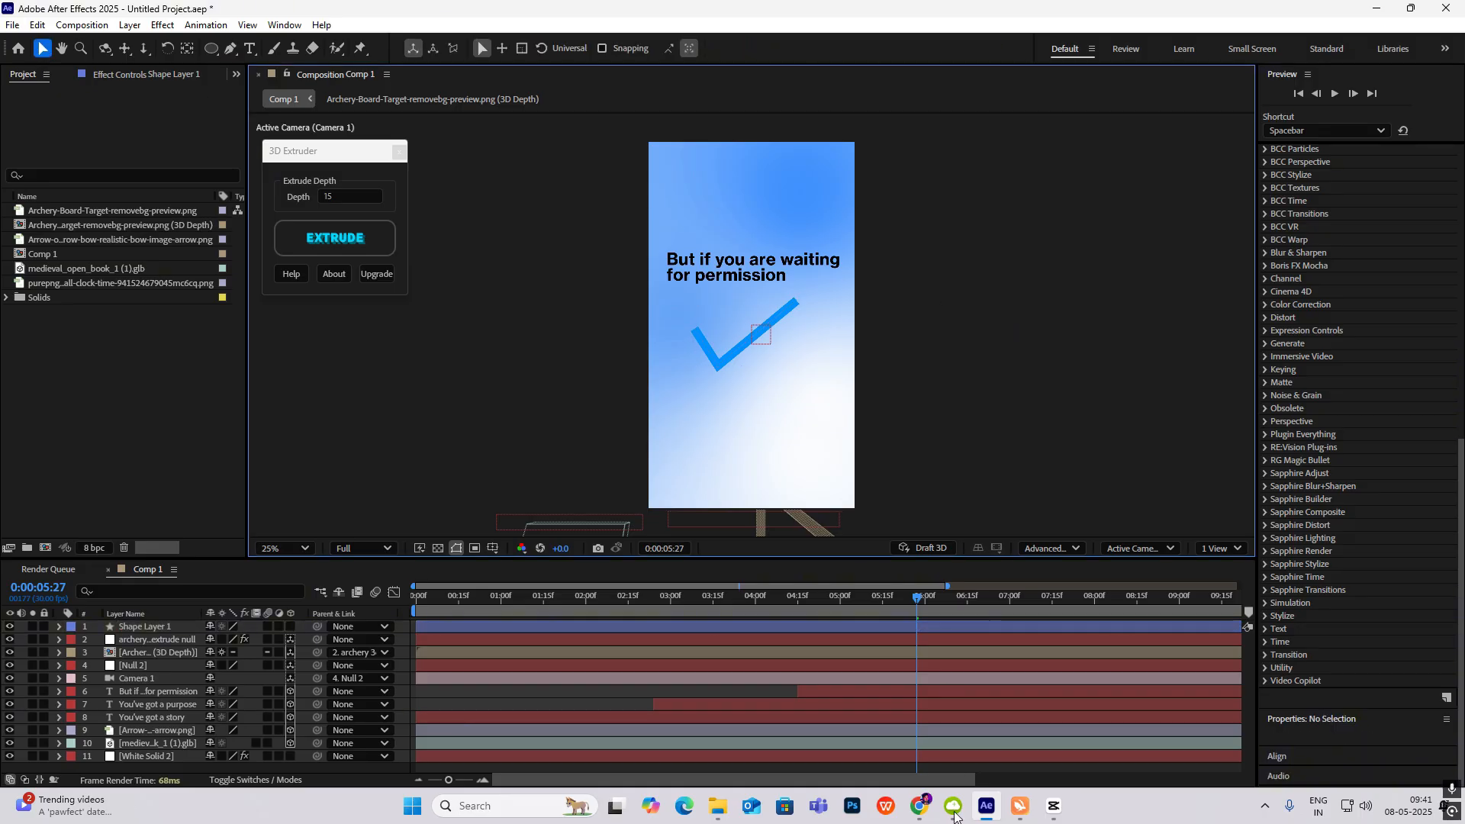
pyautogui.click(1058, 812)
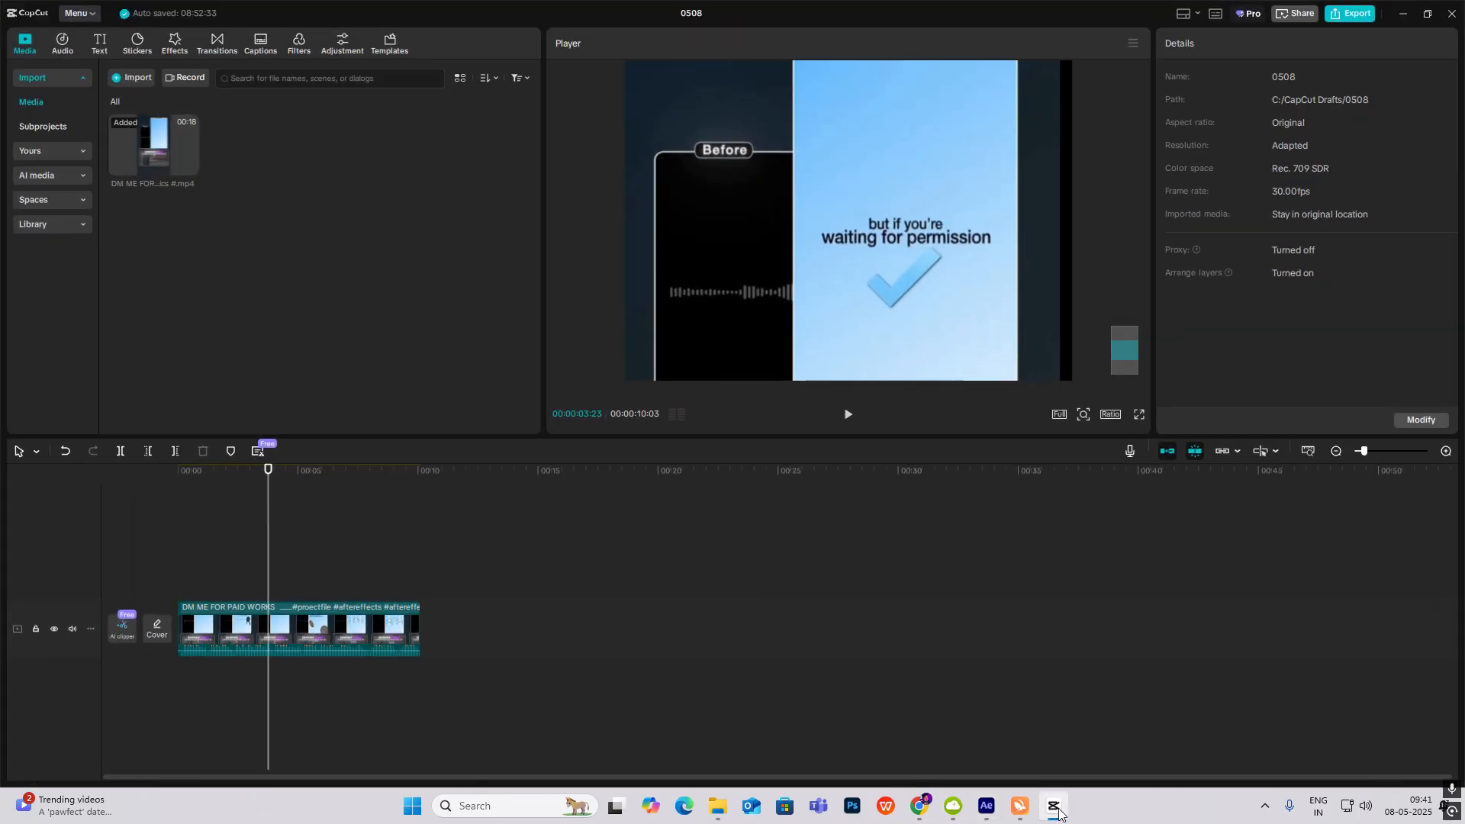
pyautogui.click(1058, 812)
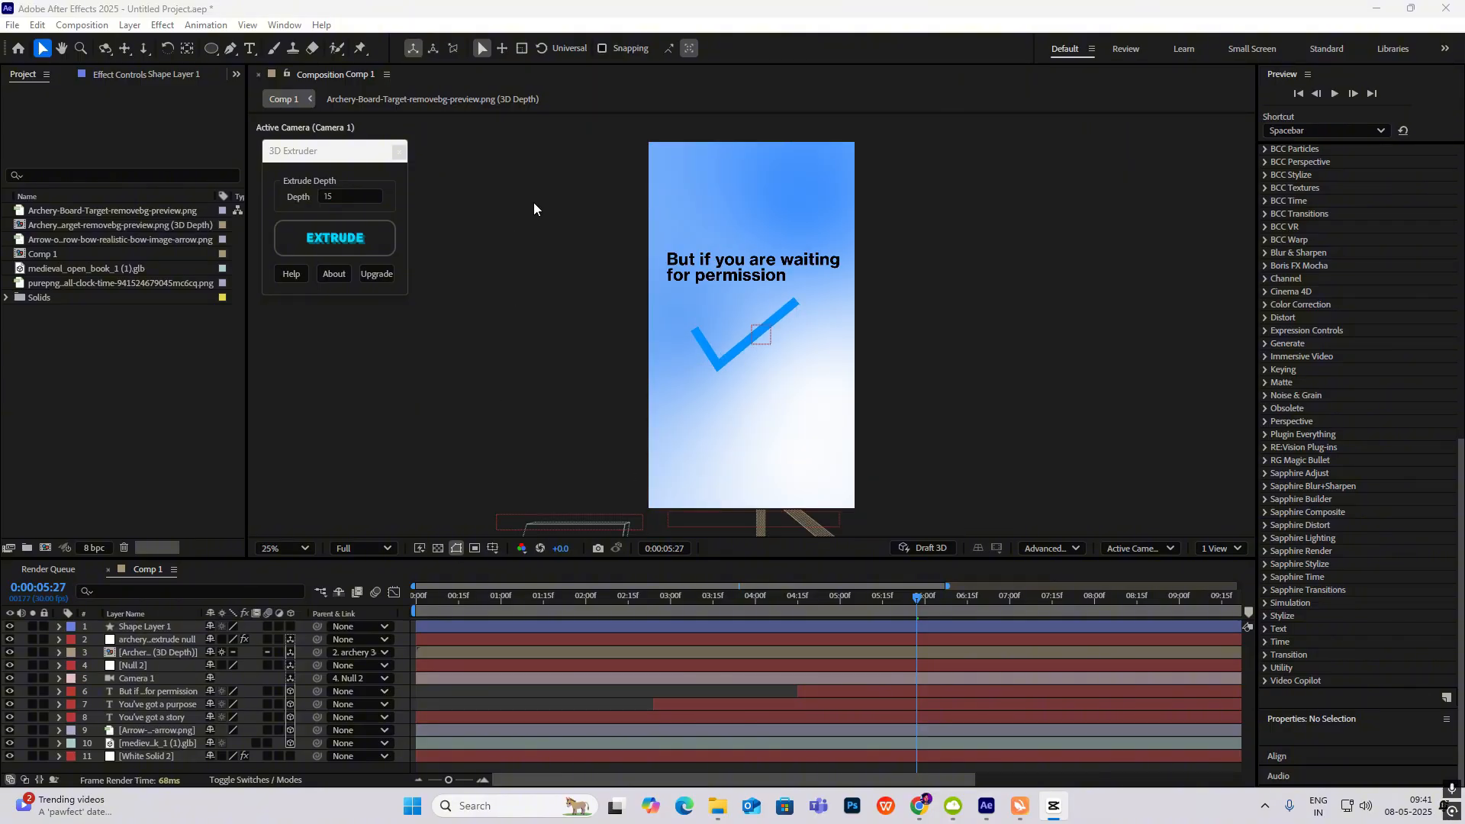
# Step: Change the checkmark's stroke from a solid color to a linear gradient
pyautogui.click(144, 625)
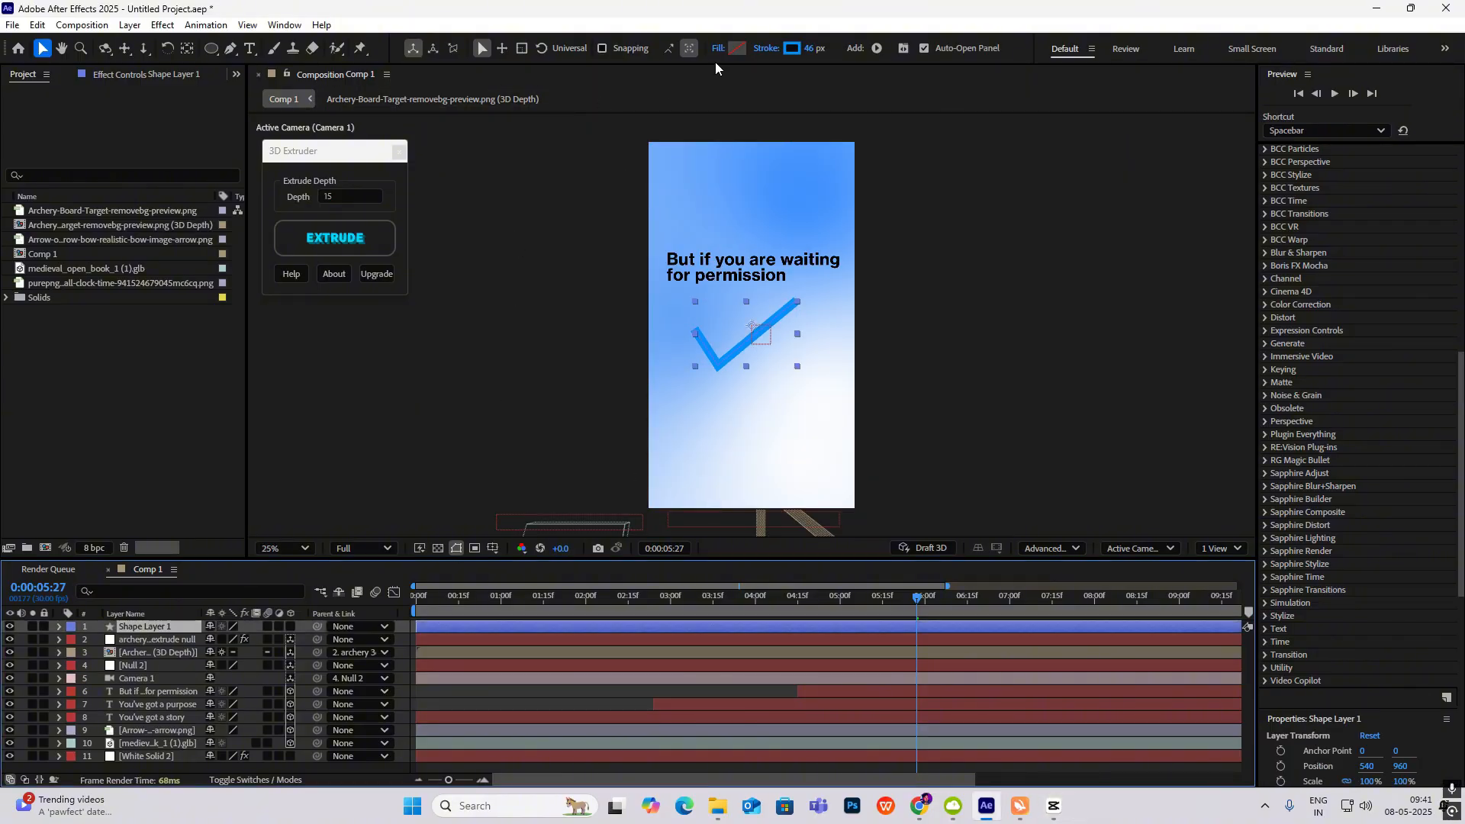
pyautogui.click(792, 51)
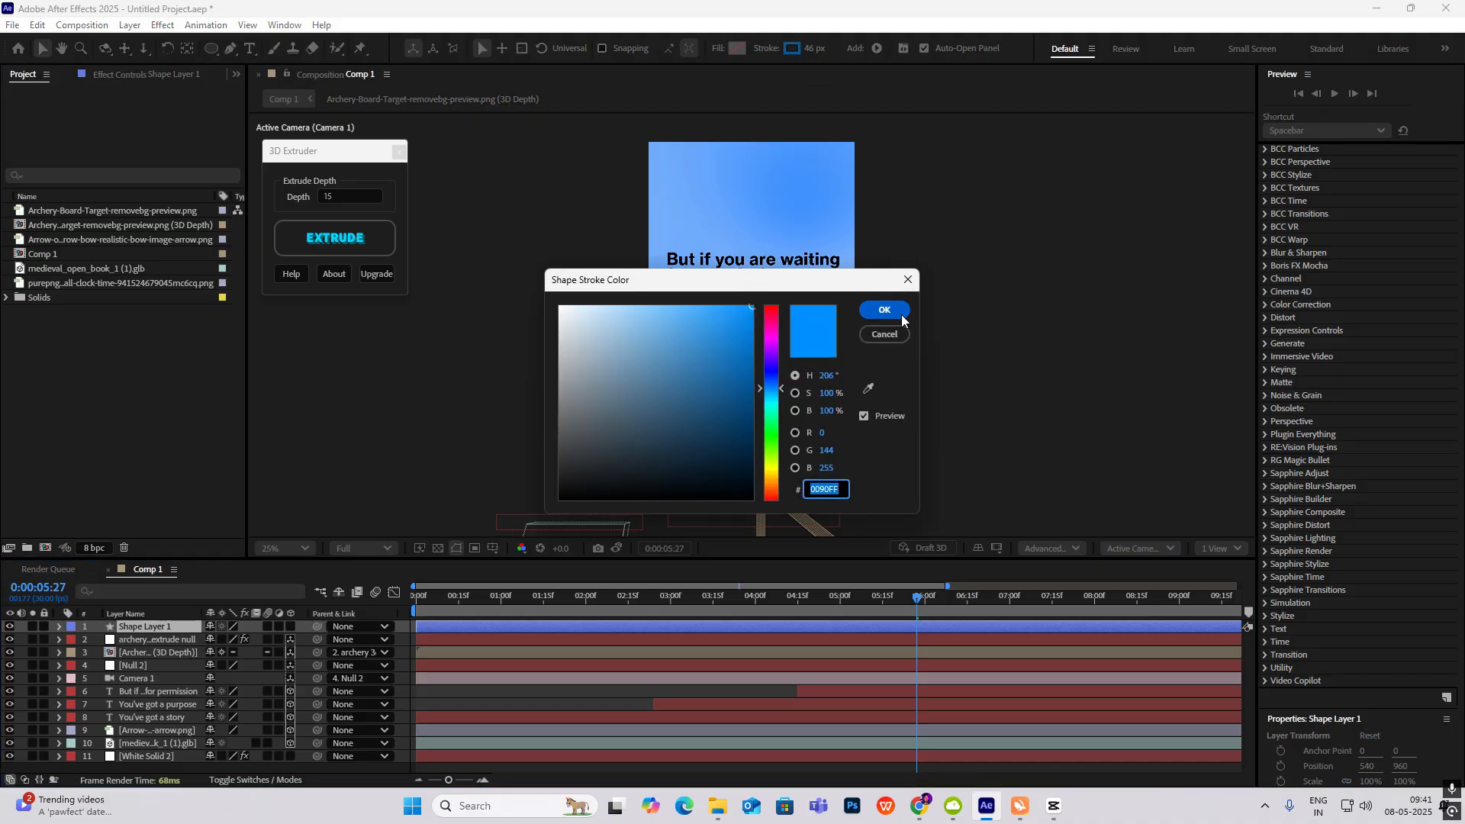
pyautogui.click(899, 313)
pyautogui.click(766, 48)
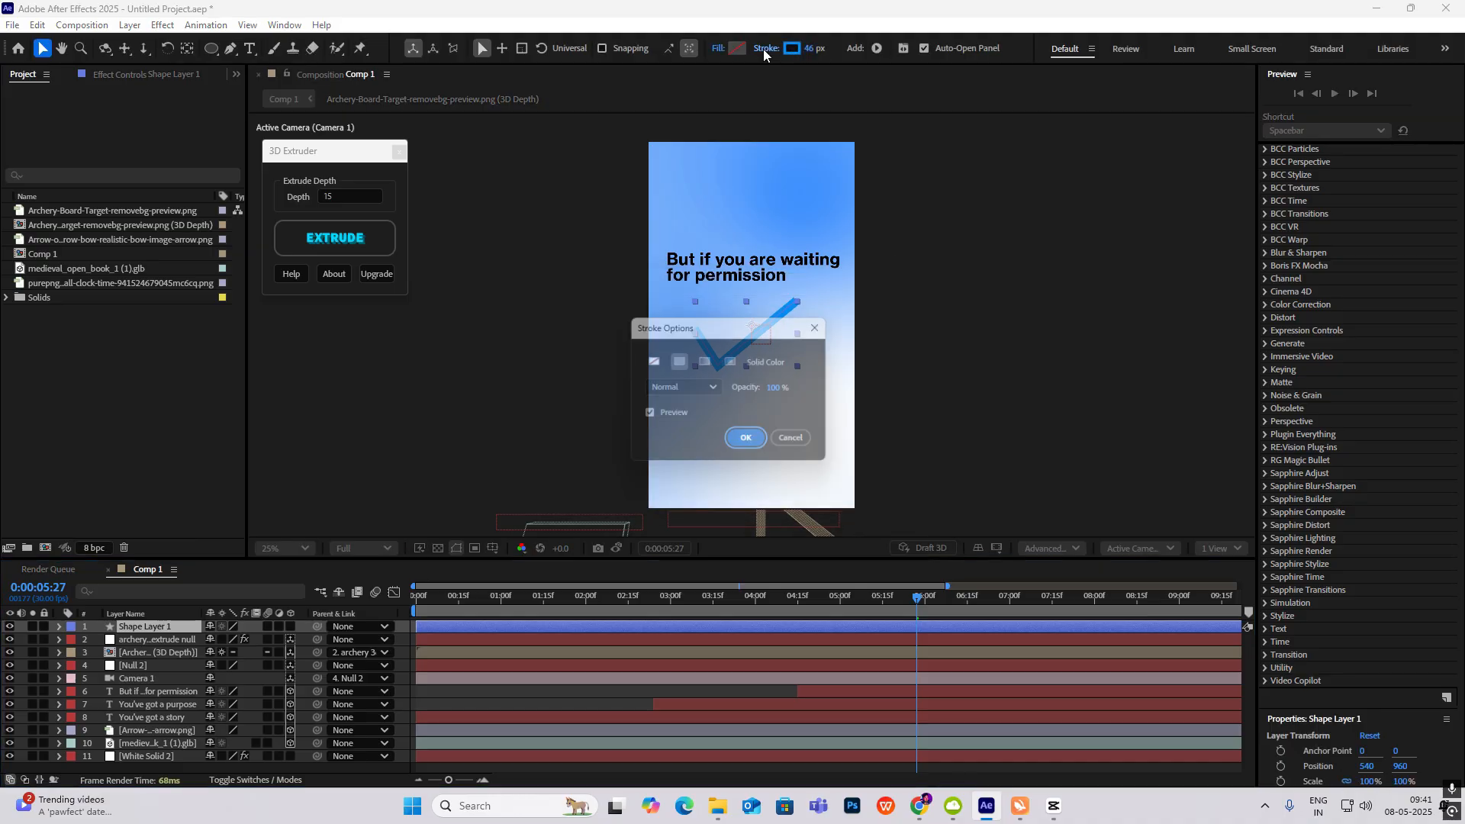
pyautogui.click(706, 364)
pyautogui.click(750, 442)
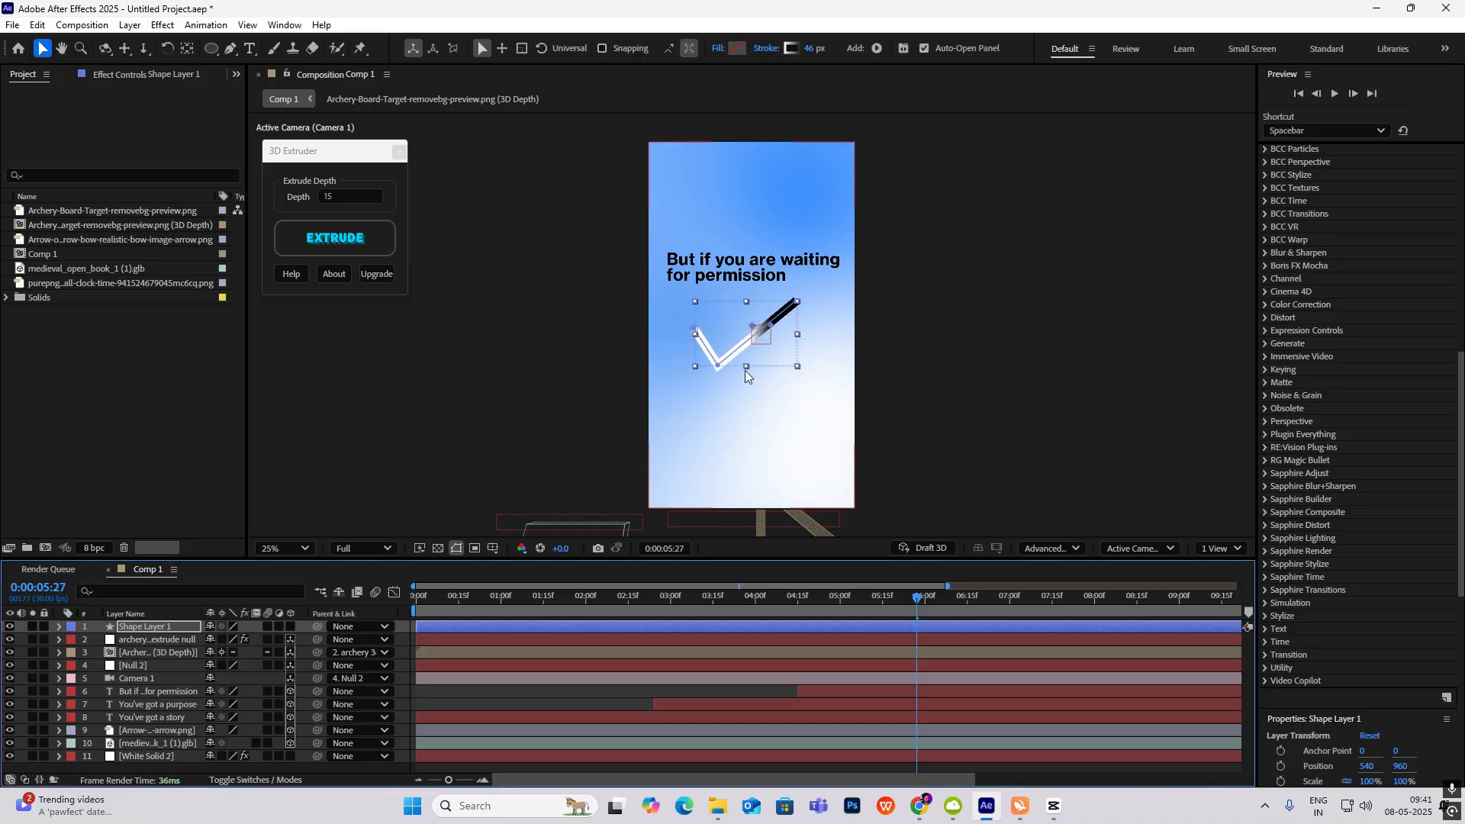
# Step: Set the checkmark's stroke gradient to run from blue at the start stop to white at the end stop
pyautogui.click(790, 49)
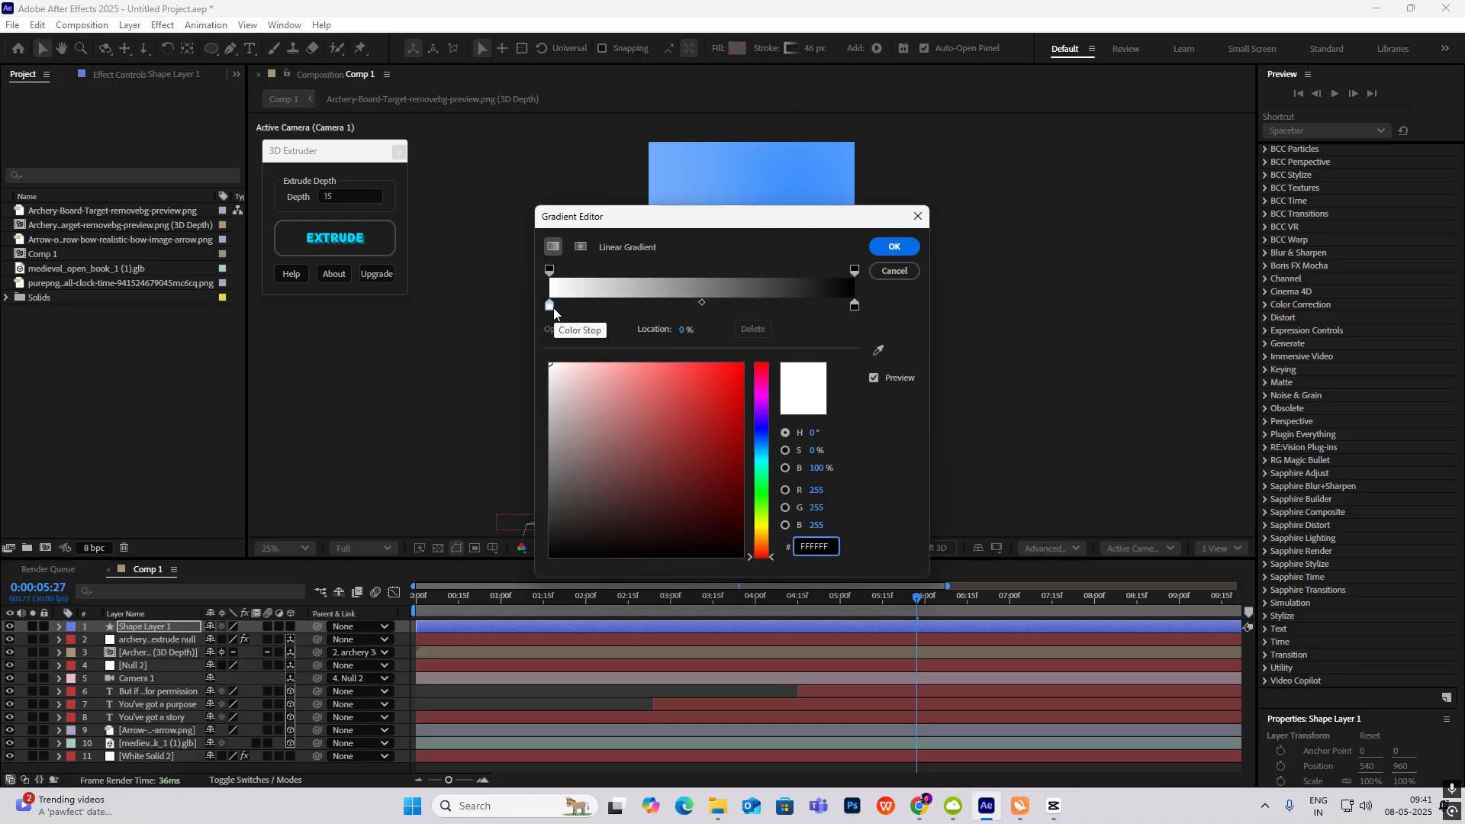
pyautogui.moveTo(762, 458)
pyautogui.mouseDown()
pyautogui.moveTo(756, 383)
pyautogui.moveTo(412, 468)
pyautogui.moveTo(549, 364)
pyautogui.mouseUp()
pyautogui.click(855, 304)
pyautogui.click(880, 247)
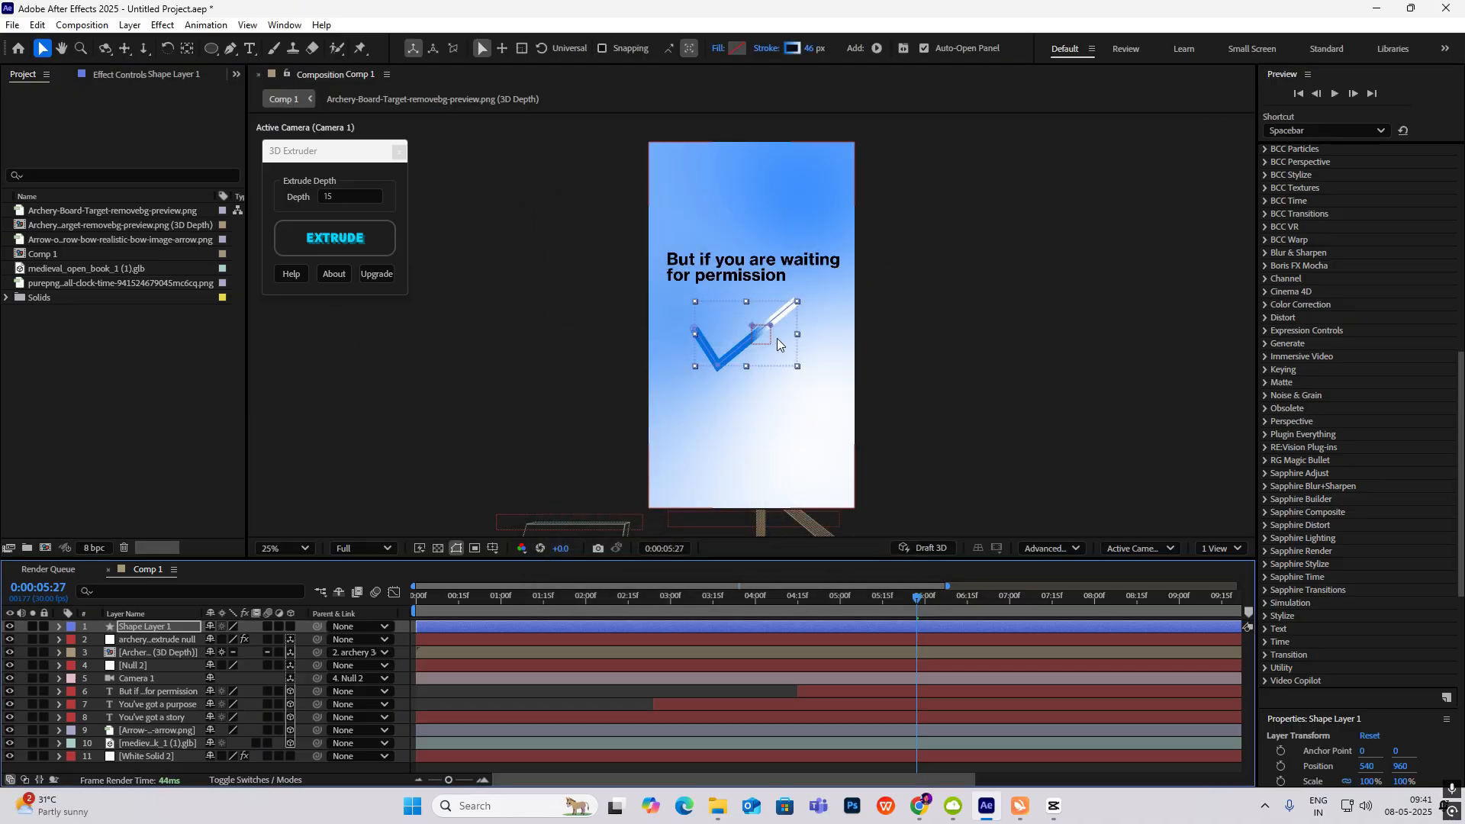
pyautogui.click(793, 48)
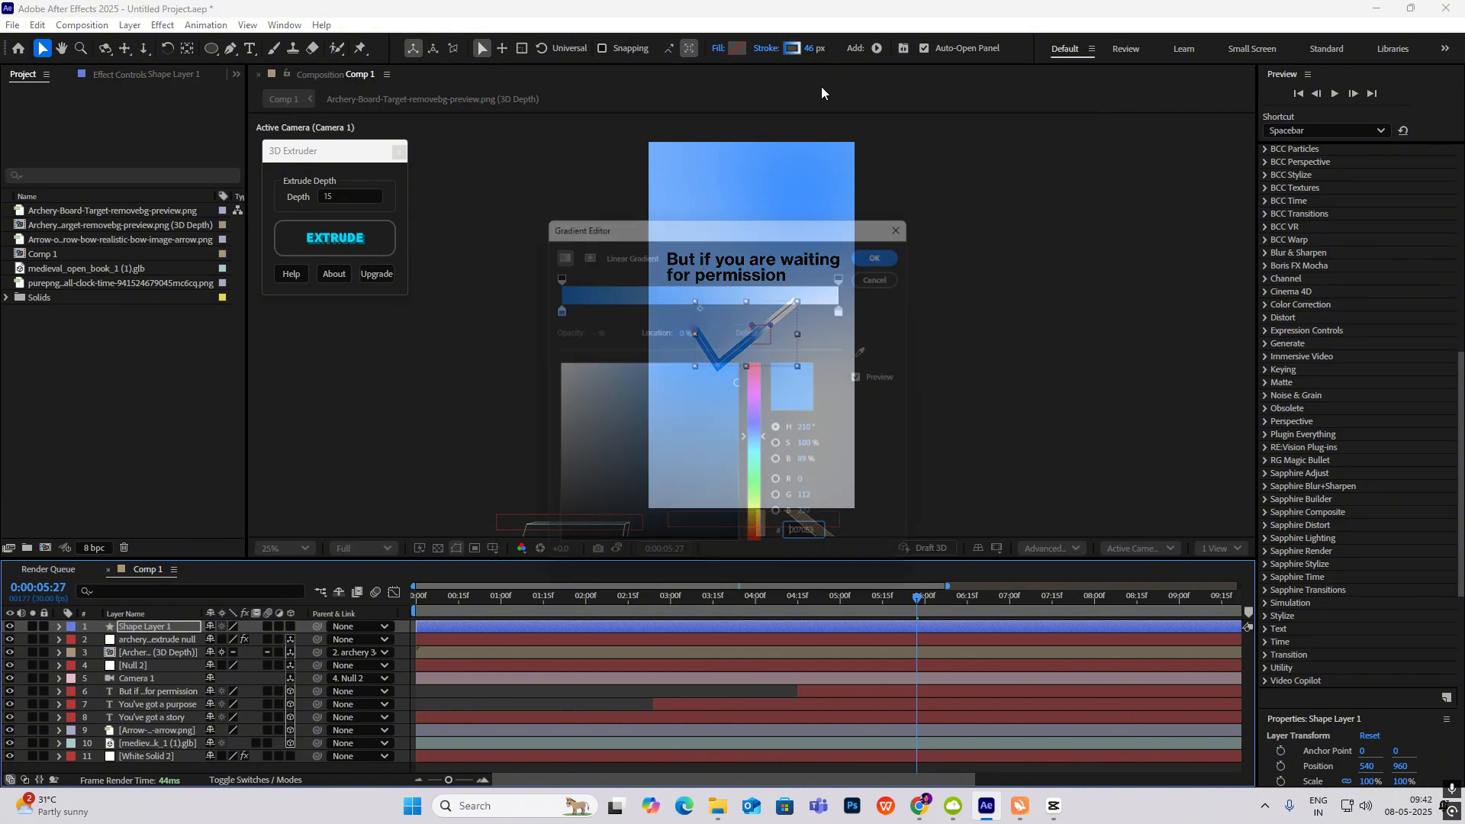
pyautogui.click(876, 257)
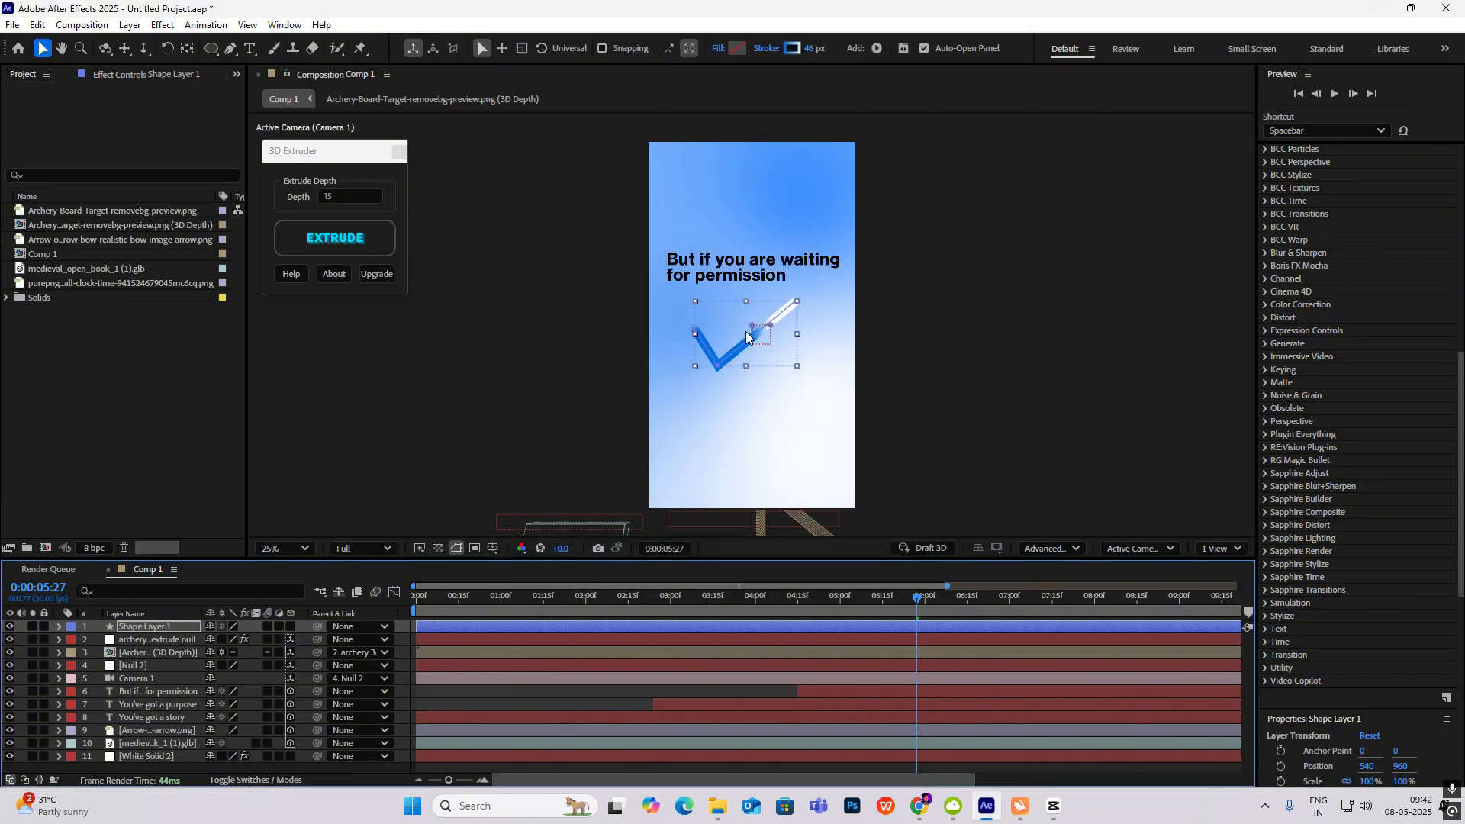
# Step: Spread the gradient's start and end points across the full checkmark for a softer blend, and compare it with the CapCut reference
pyautogui.moveTo(752, 329)
pyautogui.mouseDown()
pyautogui.moveTo(680, 379)
pyautogui.moveTo(699, 368)
pyautogui.mouseUp()
pyautogui.moveTo(772, 326)
pyautogui.mouseDown()
pyautogui.moveTo(827, 303)
pyautogui.moveTo(844, 278)
pyautogui.moveTo(818, 302)
pyautogui.mouseUp()
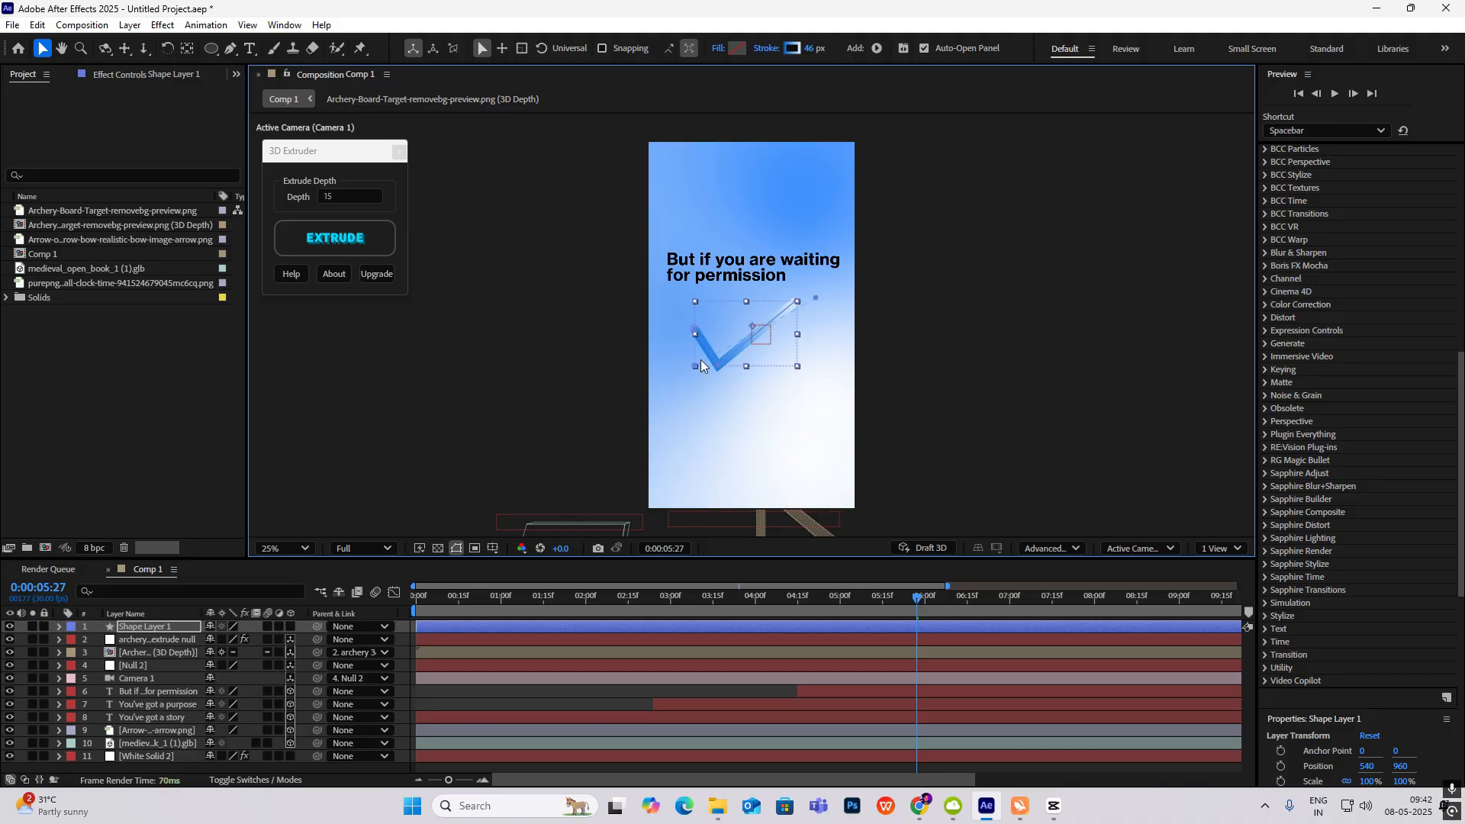
pyautogui.click(1005, 325)
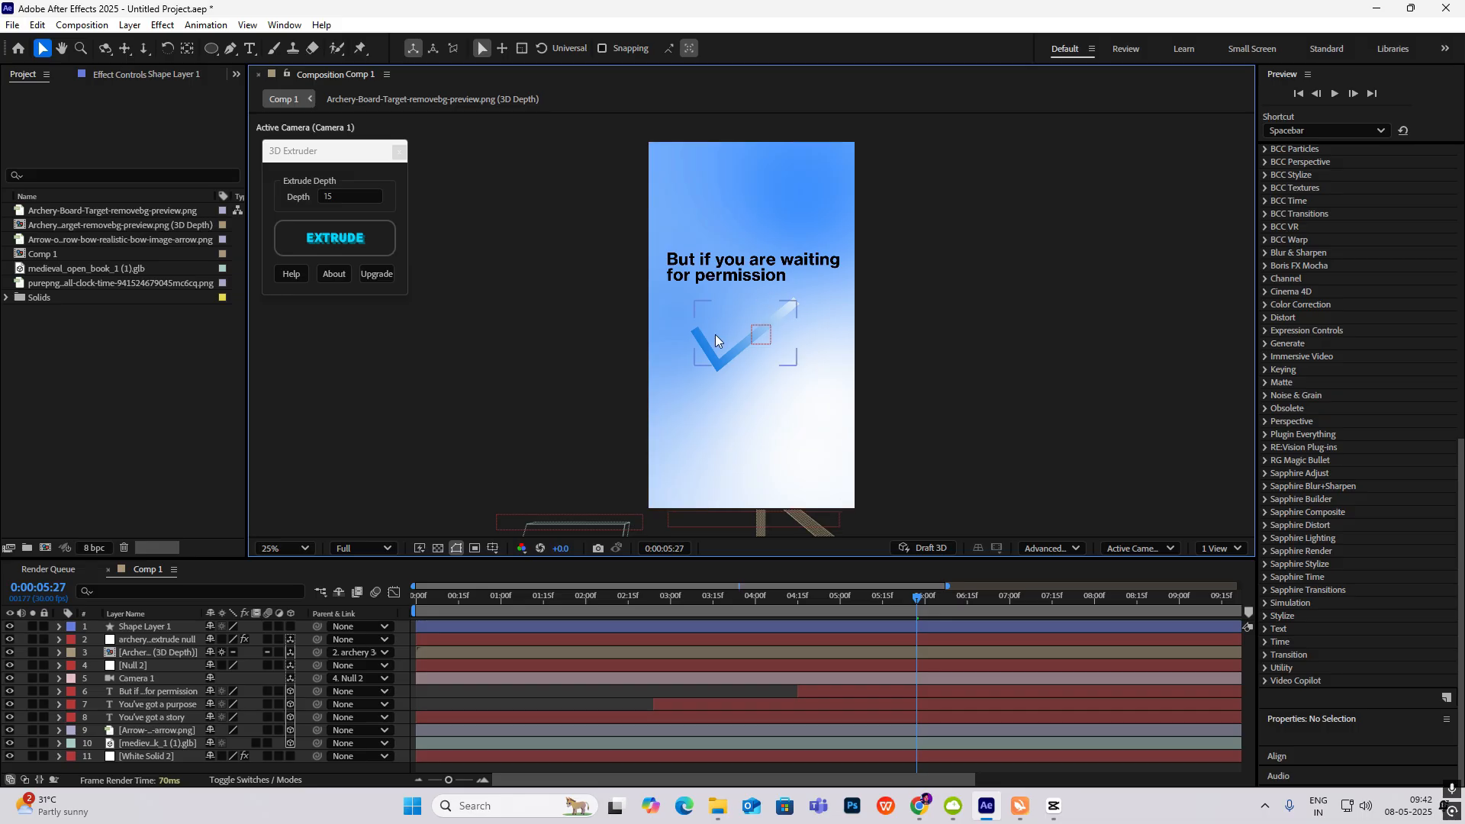
pyautogui.click(722, 367)
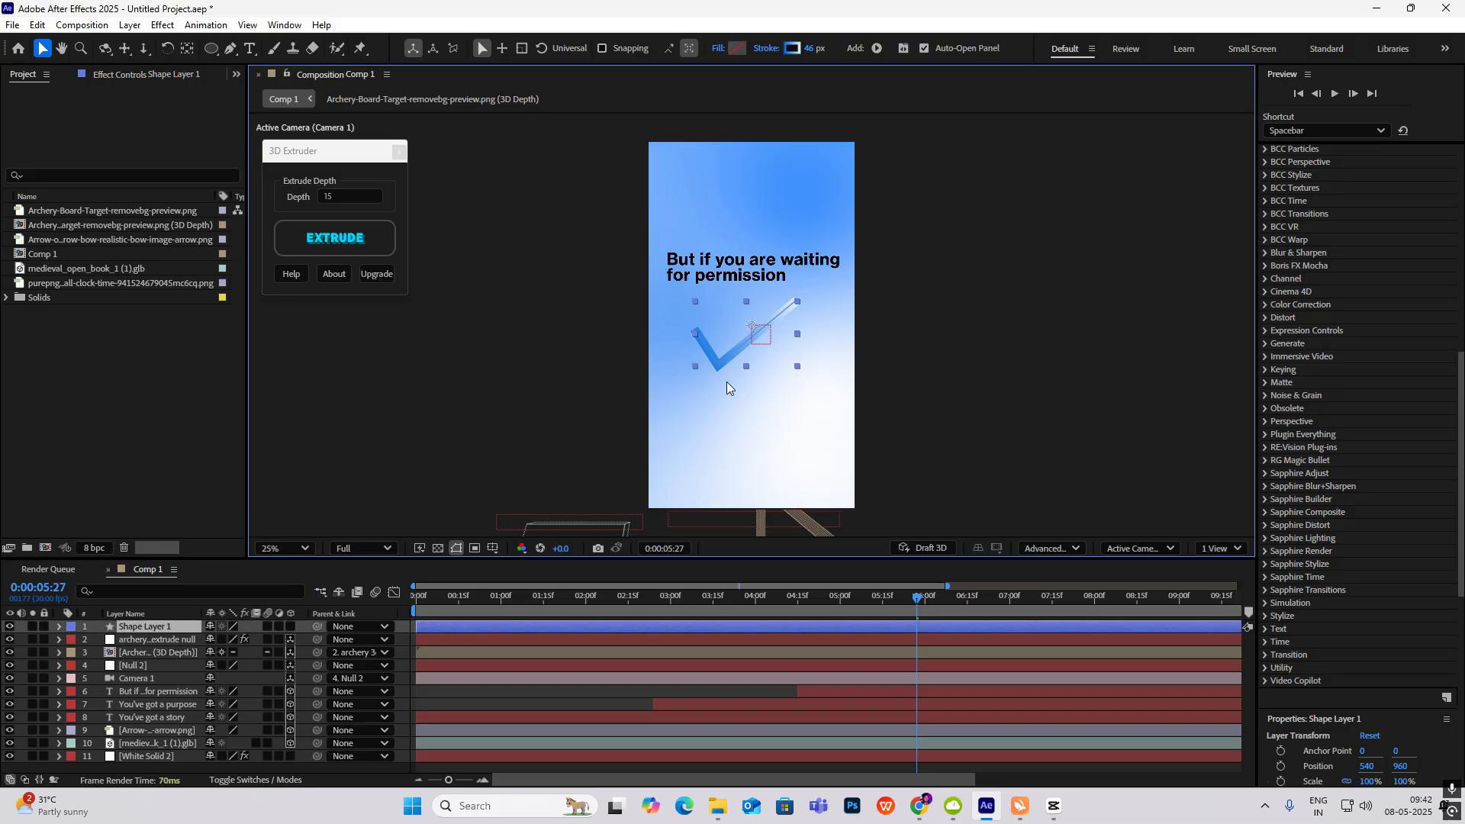
pyautogui.click(1052, 807)
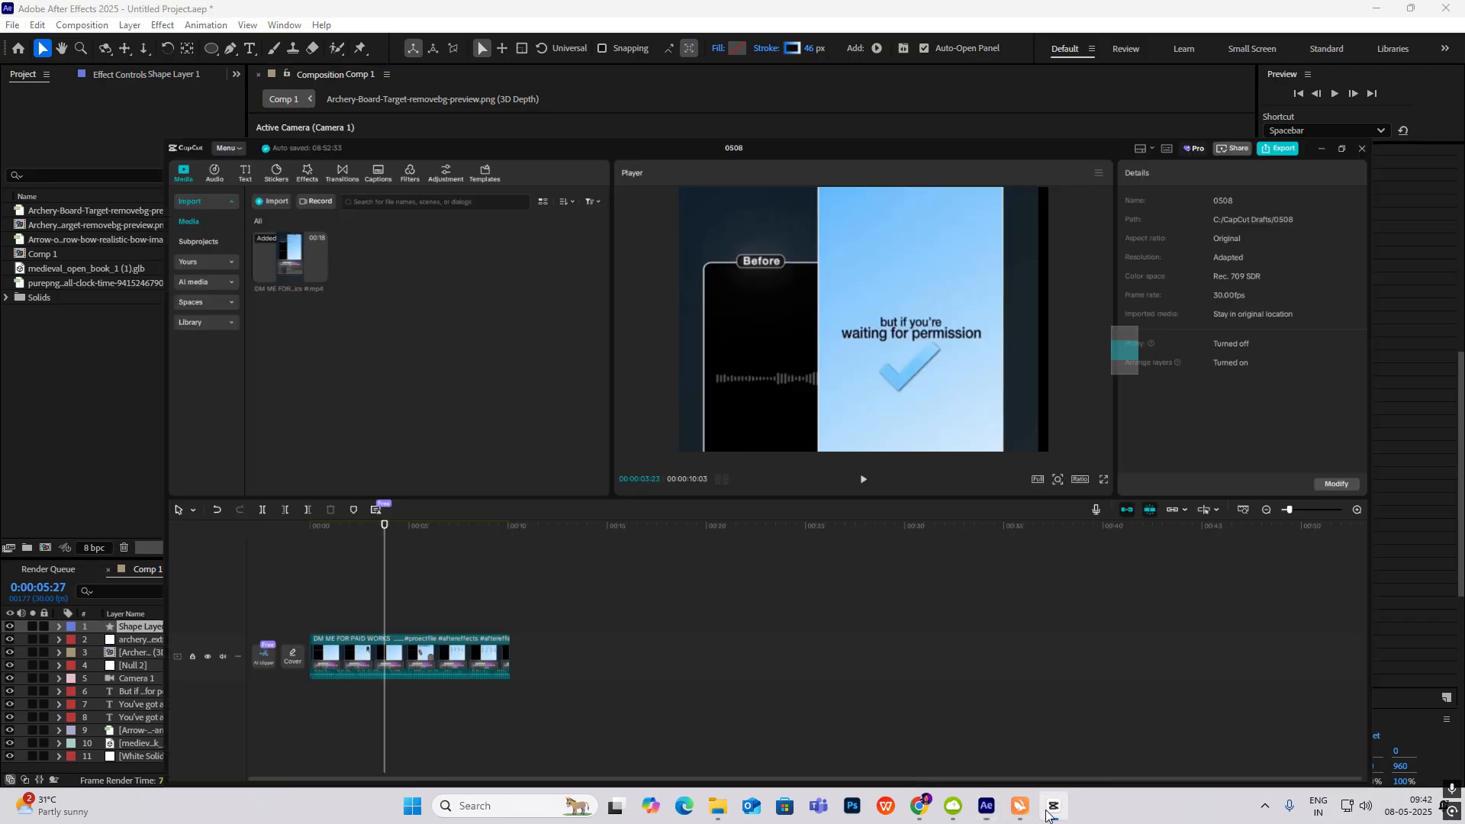
pyautogui.click(1047, 813)
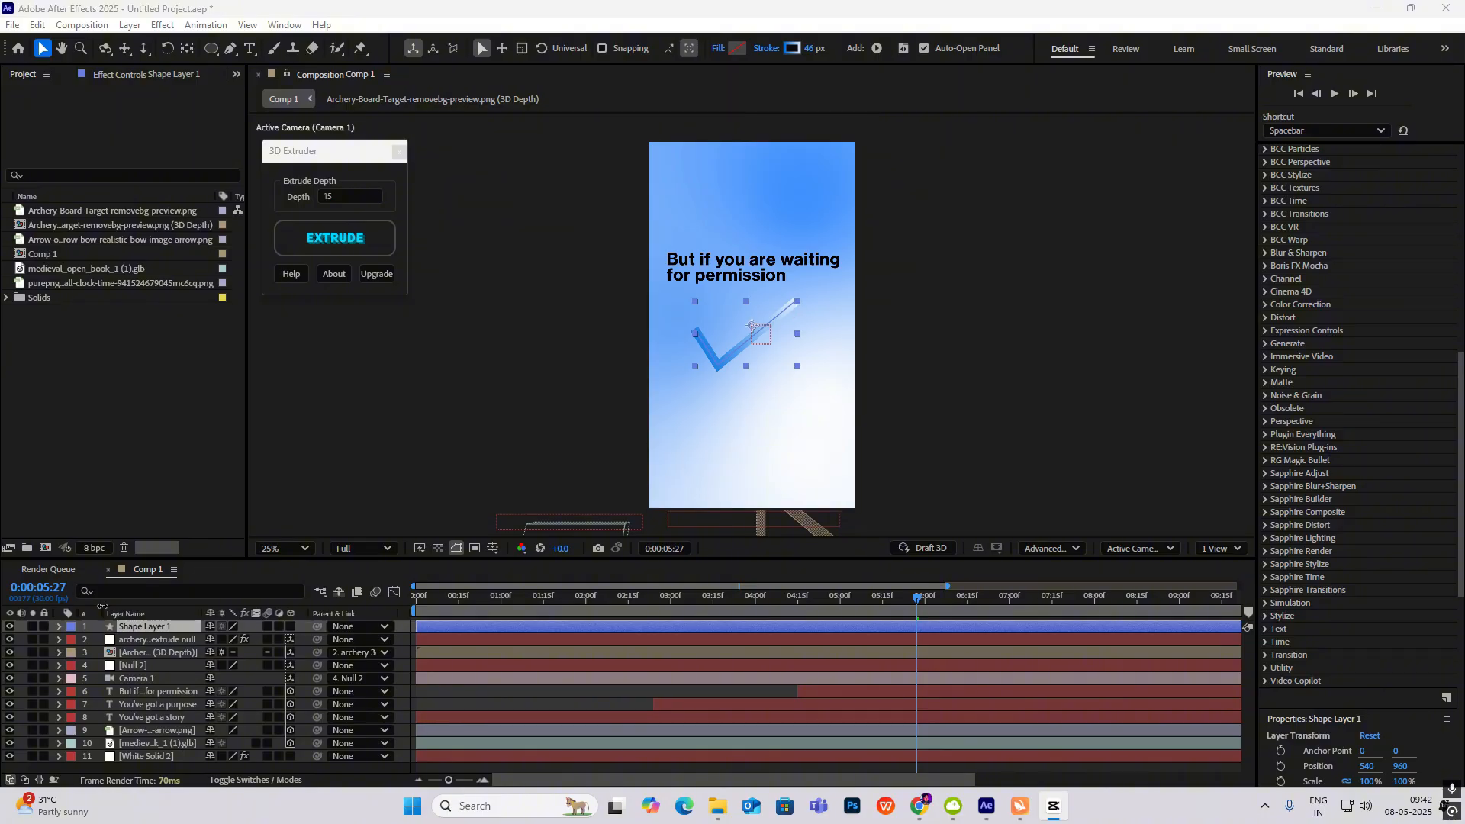
# Step: Center the checkmark layer's anchor point, scale the layer to 78%, and move it to about 512, 950 beneath the title
pyautogui.click(164, 633)
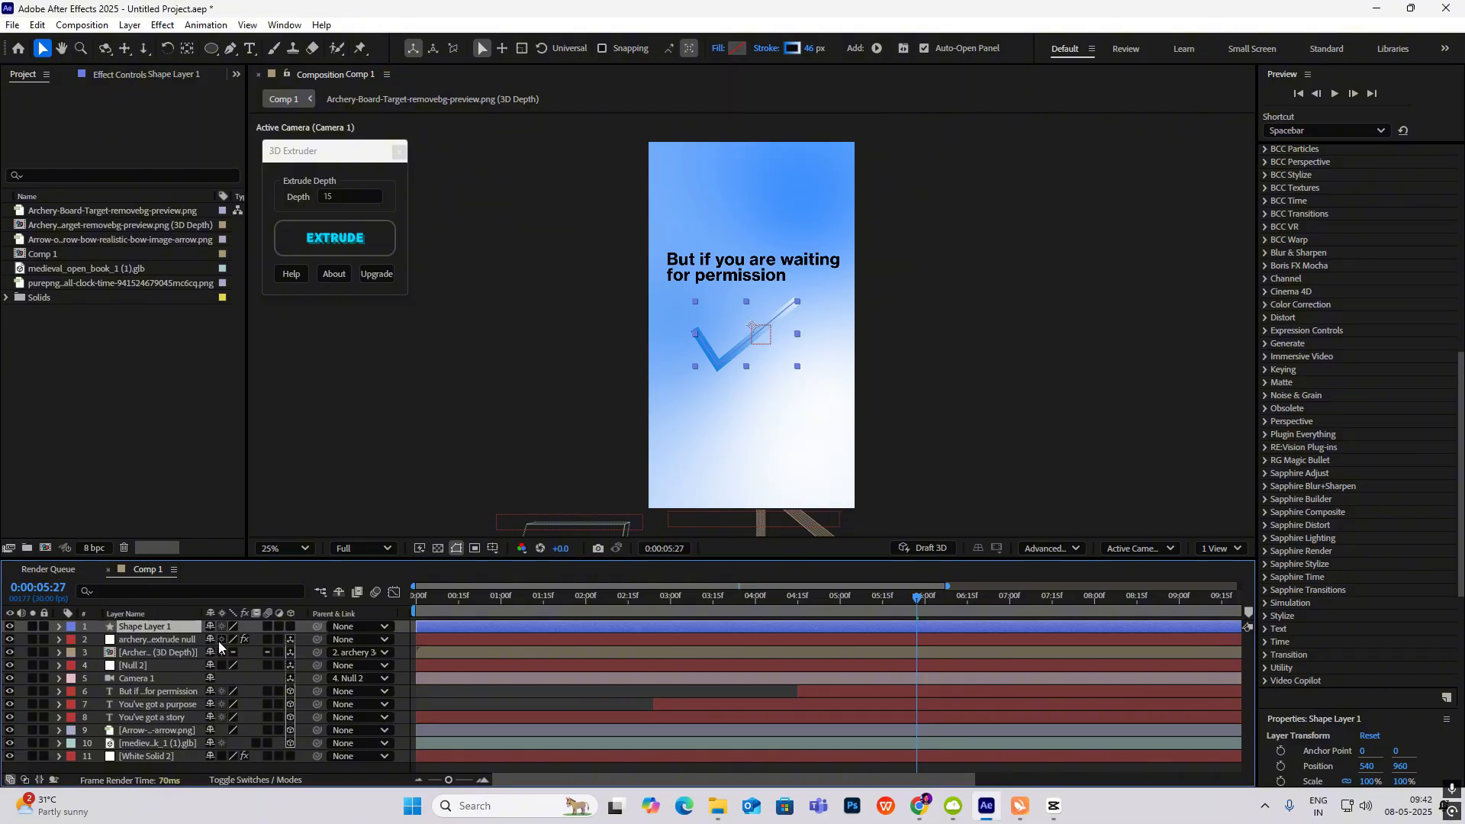
pyautogui.hotkey('ctrl', 'alt', 'Home')
pyautogui.press('s')
pyautogui.moveTo(257, 641); pyautogui.dragTo(236, 643)
pyautogui.moveTo(745, 334); pyautogui.dragTo(744, 325)
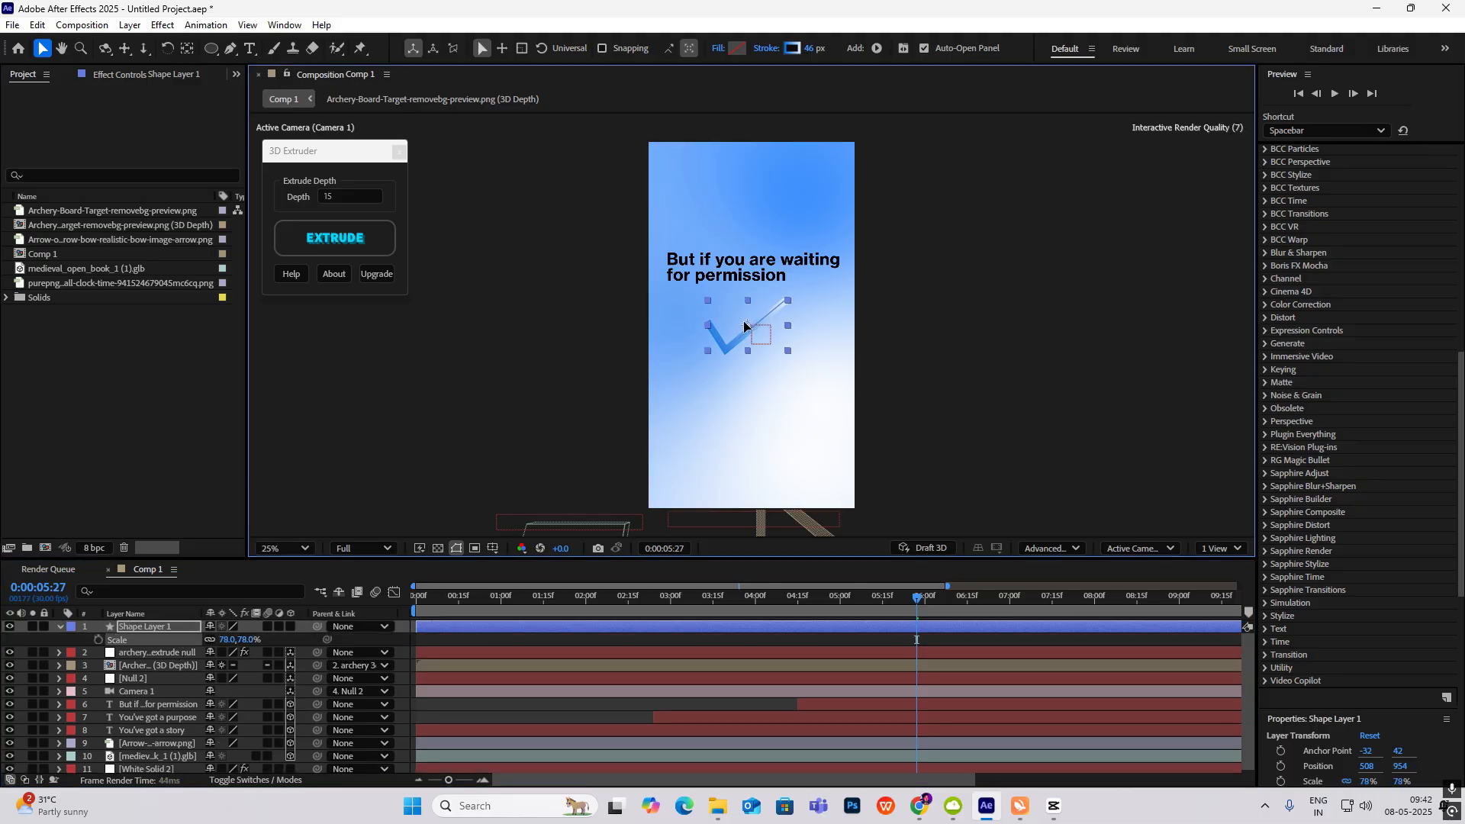
pyautogui.click(922, 317)
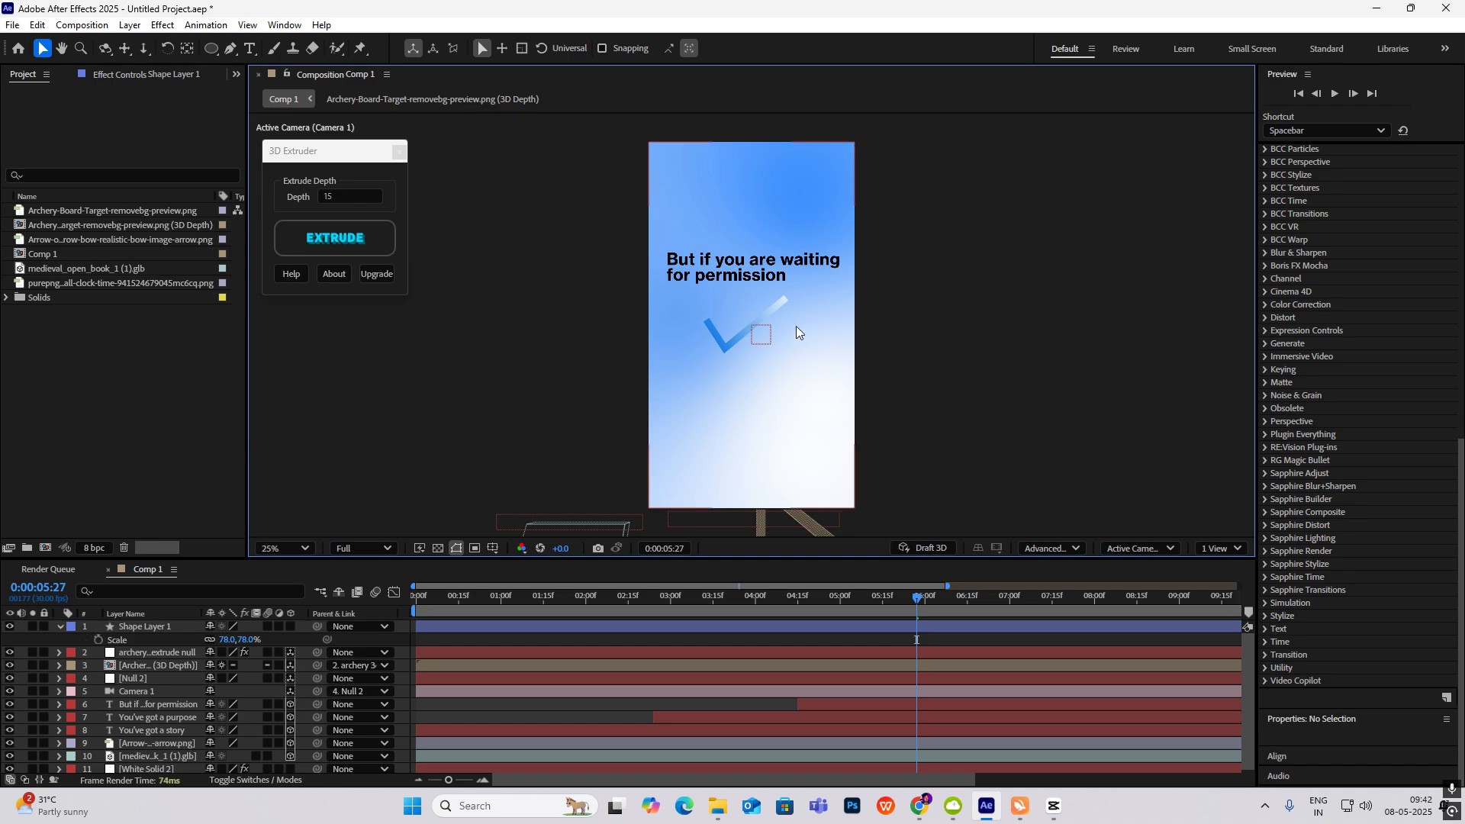
# Step: Find the Drop Shadow effect and apply it to the checkmark's shape layer
pyautogui.scroll(12, 1331, 203)
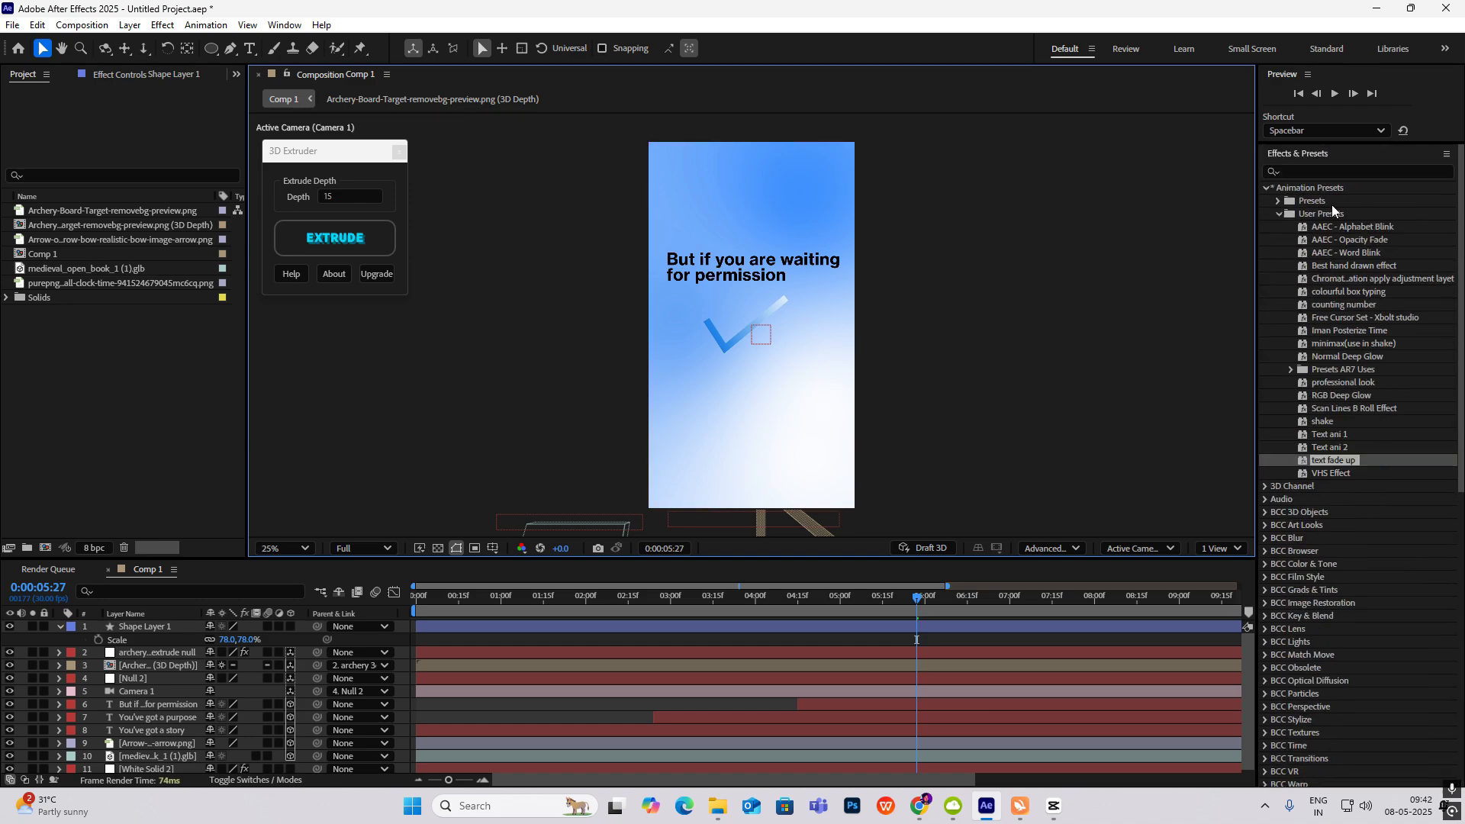
pyautogui.click(1340, 170)
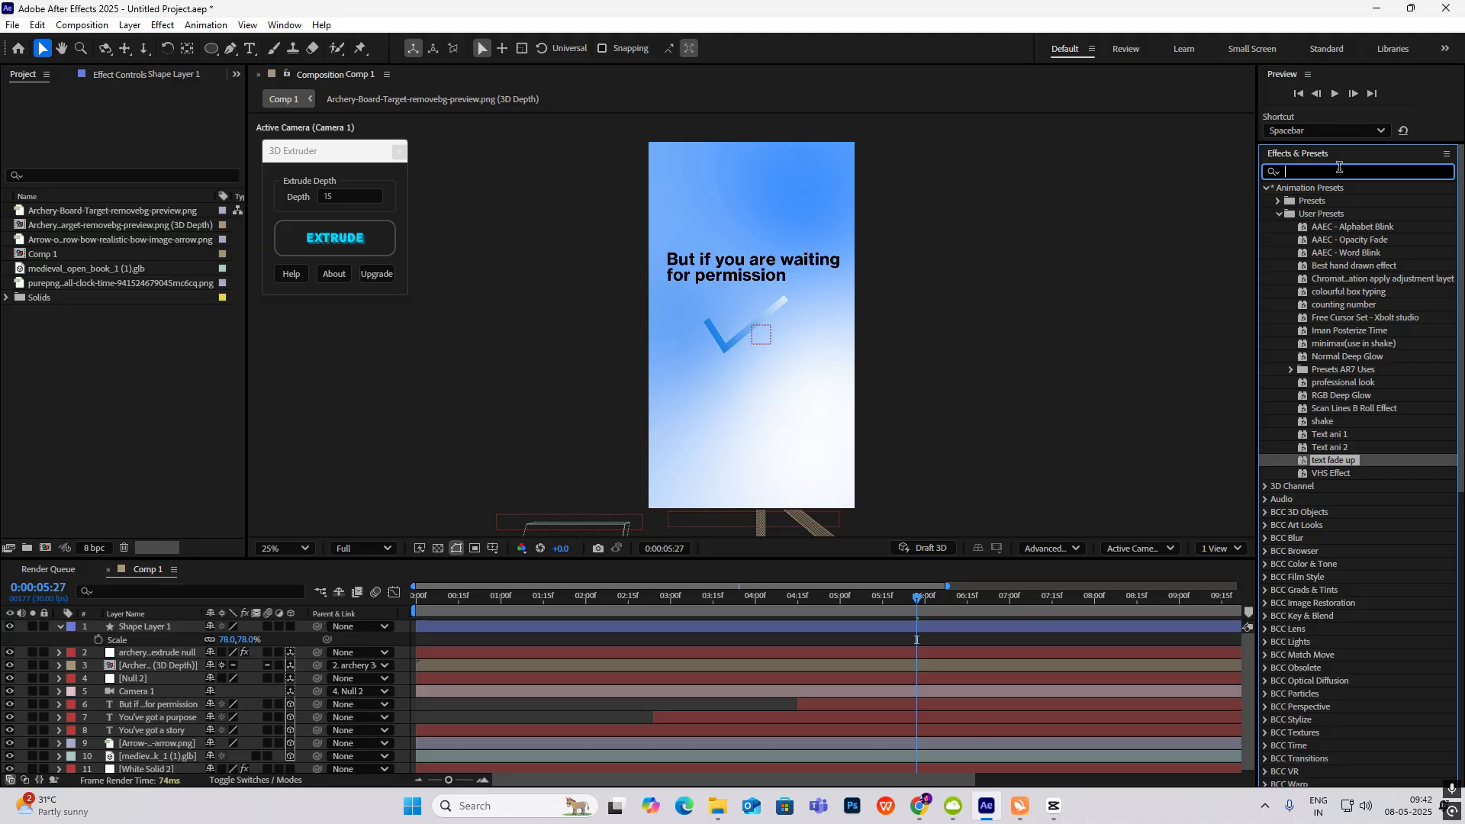
pyautogui.write('drop shadow')
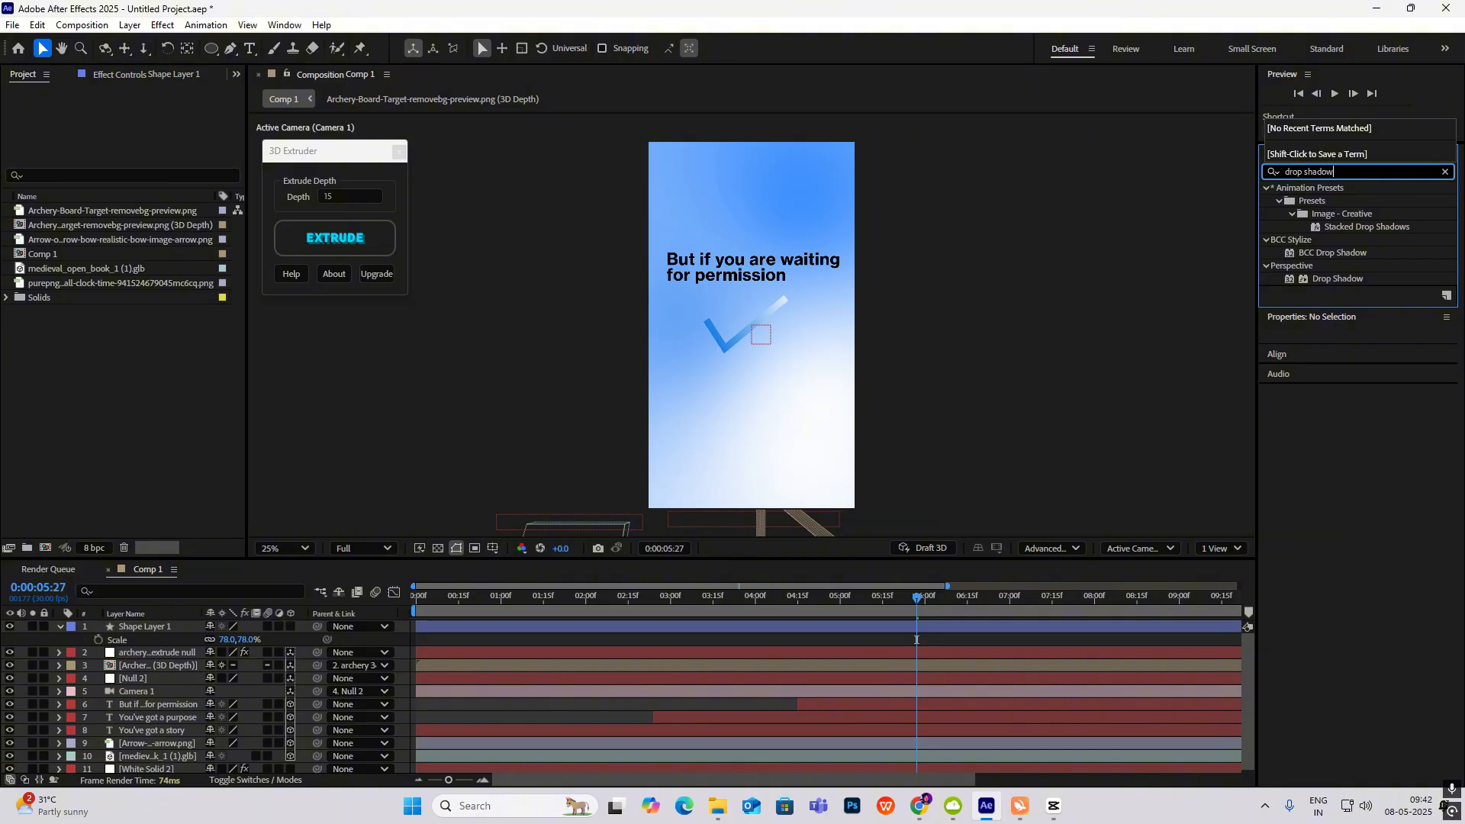
pyautogui.moveTo(1347, 278); pyautogui.dragTo(162, 630)
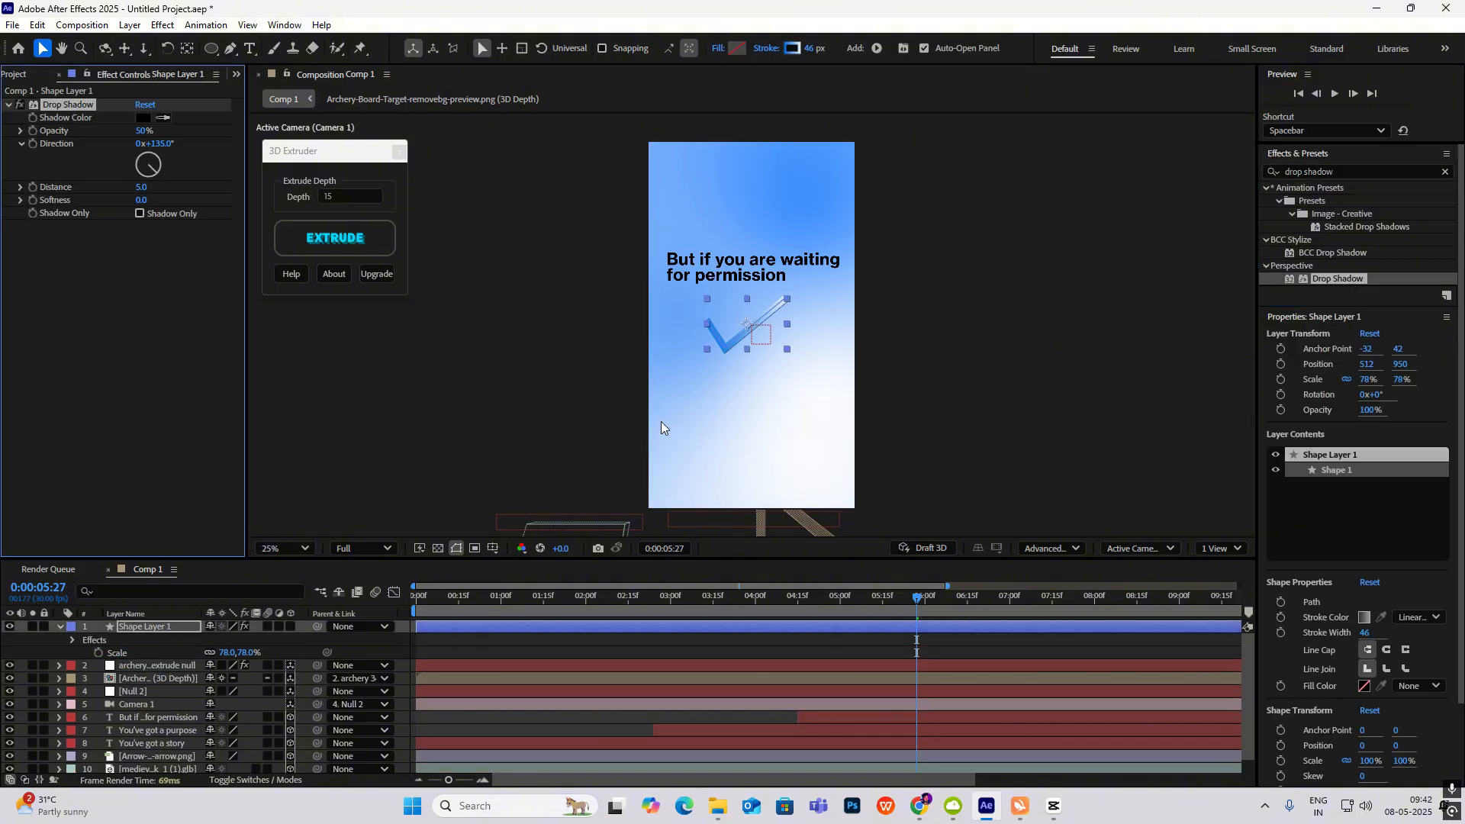
# Step: Set the checkmark's Drop Shadow to 51% opacity, distance 12 and softness 47
pyautogui.scroll(2, 797, 290)
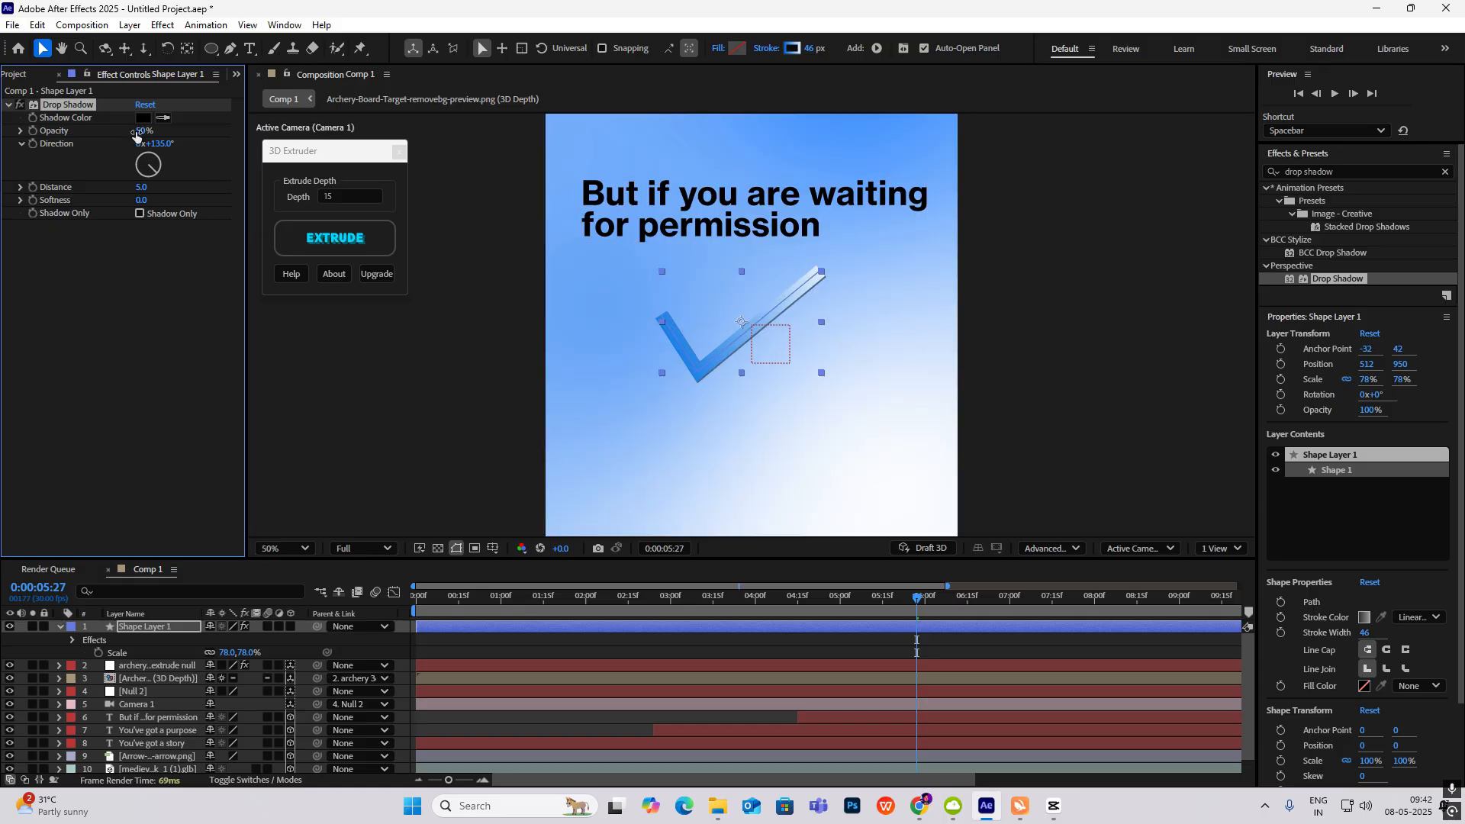
pyautogui.moveTo(141, 131); pyautogui.dragTo(145, 131)
pyautogui.moveTo(142, 187); pyautogui.dragTo(184, 203)
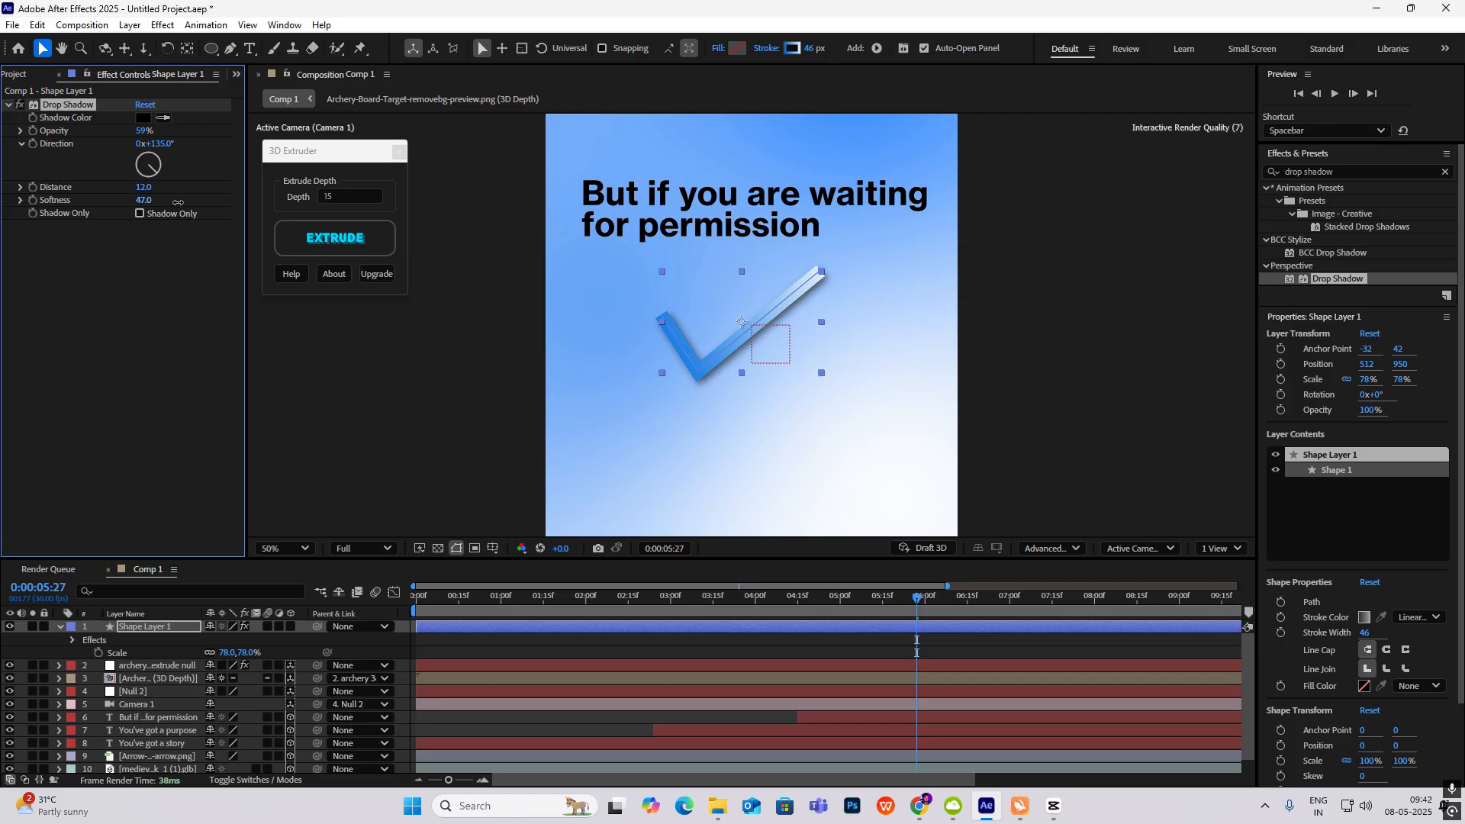
pyautogui.moveTo(150, 187); pyautogui.dragTo(149, 192)
pyautogui.moveTo(144, 132); pyautogui.dragTo(129, 130)
pyautogui.scroll(-2, 751, 295)
pyautogui.click(946, 336)
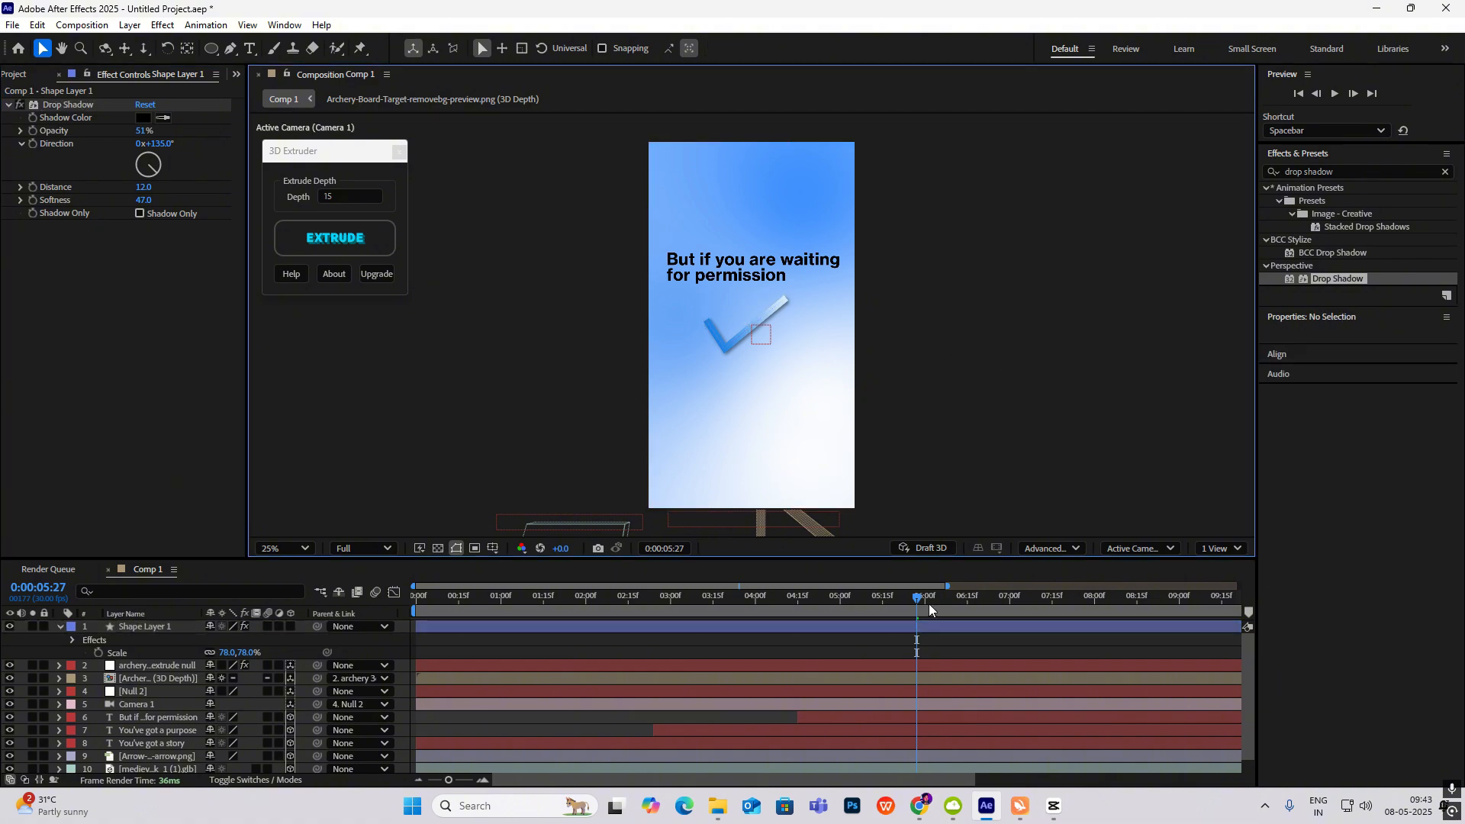
# Step: Collapse the checkmark layer's properties, go to 0:00:05:29, and make it a 3D layer
pyautogui.click(59, 626)
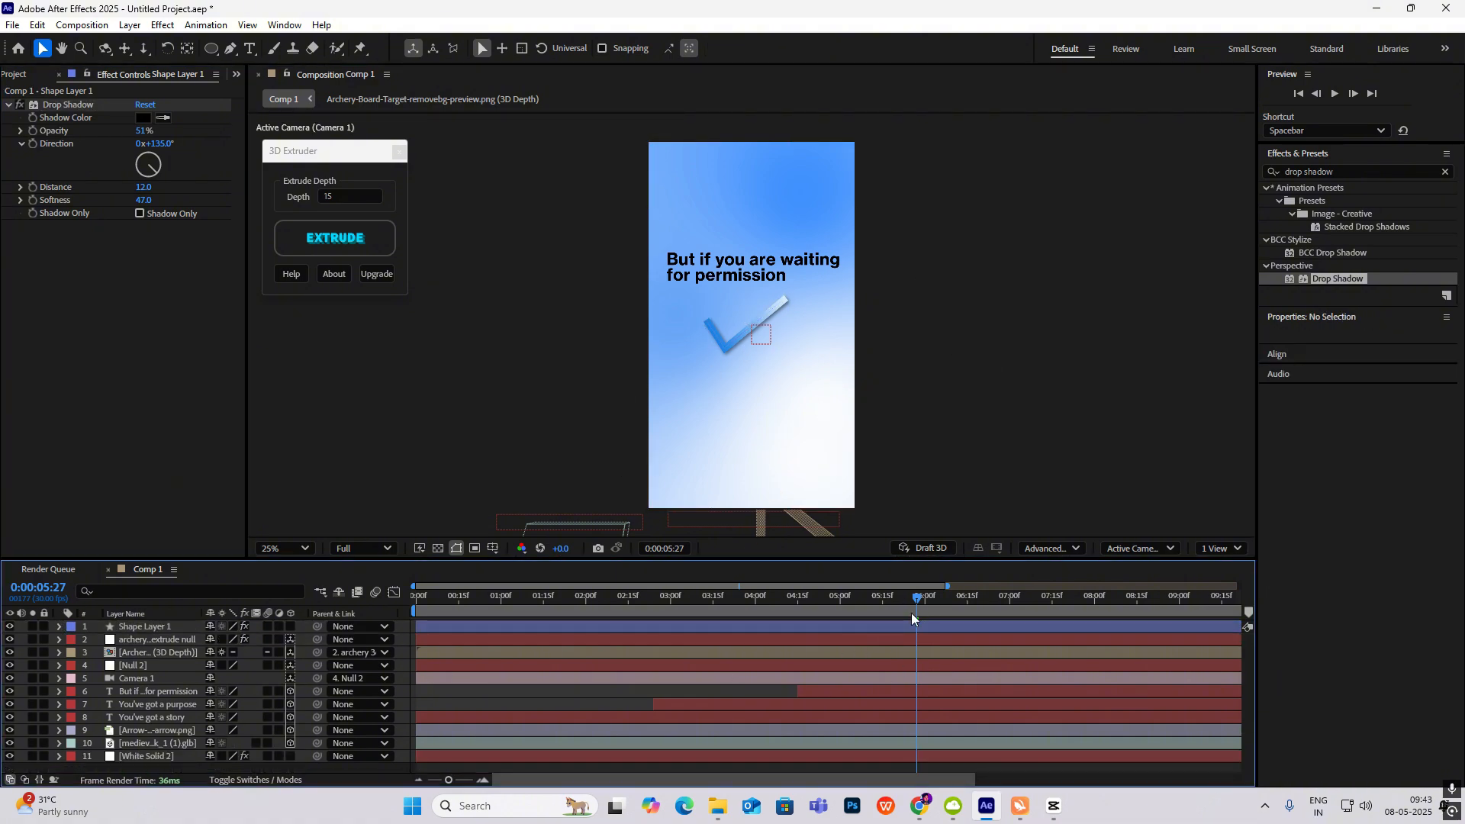
pyautogui.moveTo(911, 612); pyautogui.dragTo(923, 684)
pyautogui.click(289, 627)
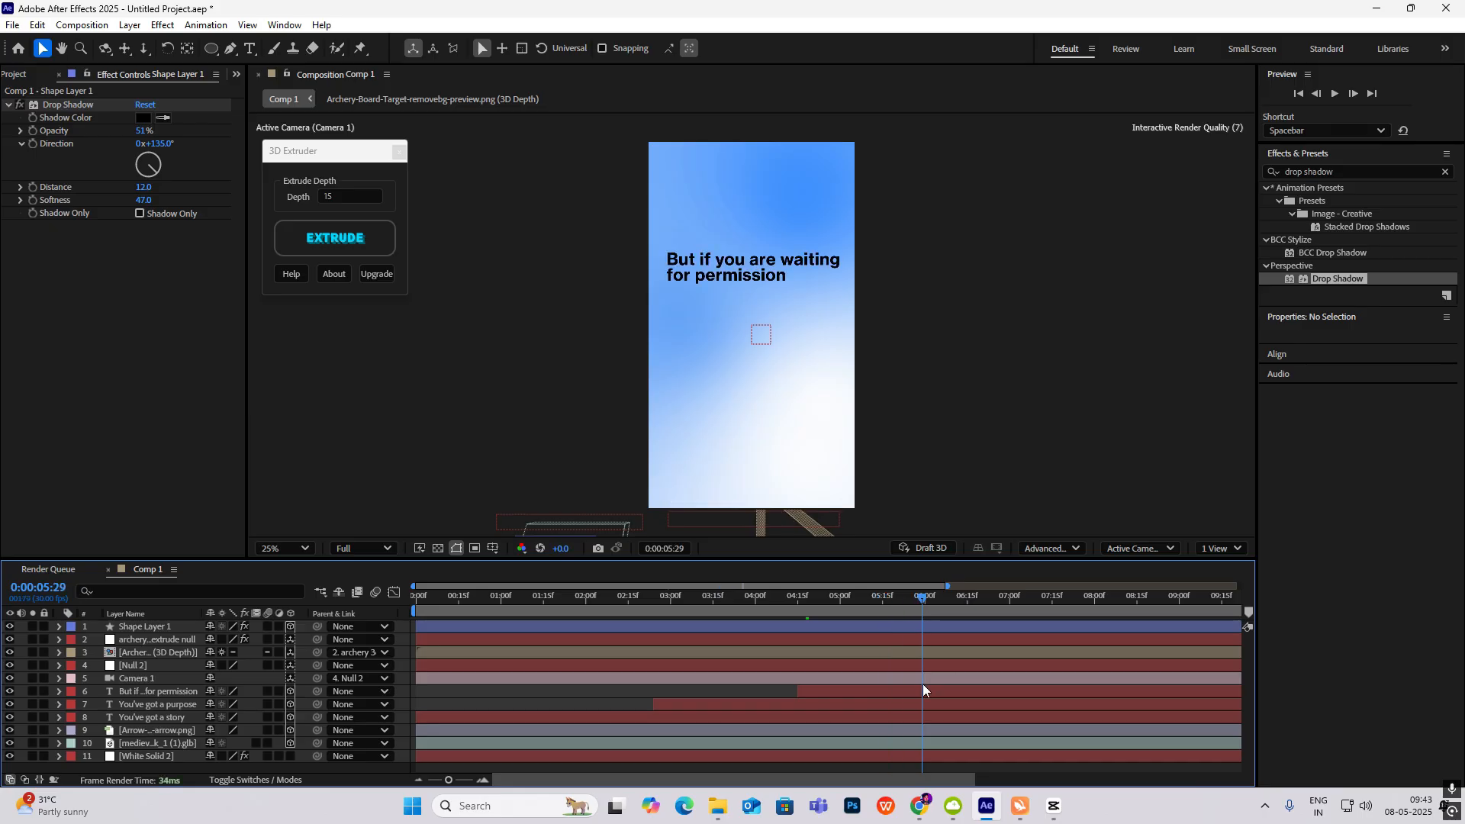
# Step: Move the 3D checkmark layer beneath the "But if you are waiting for permission" title, at position 1528, -330
pyautogui.click(156, 627)
pyautogui.press(',')
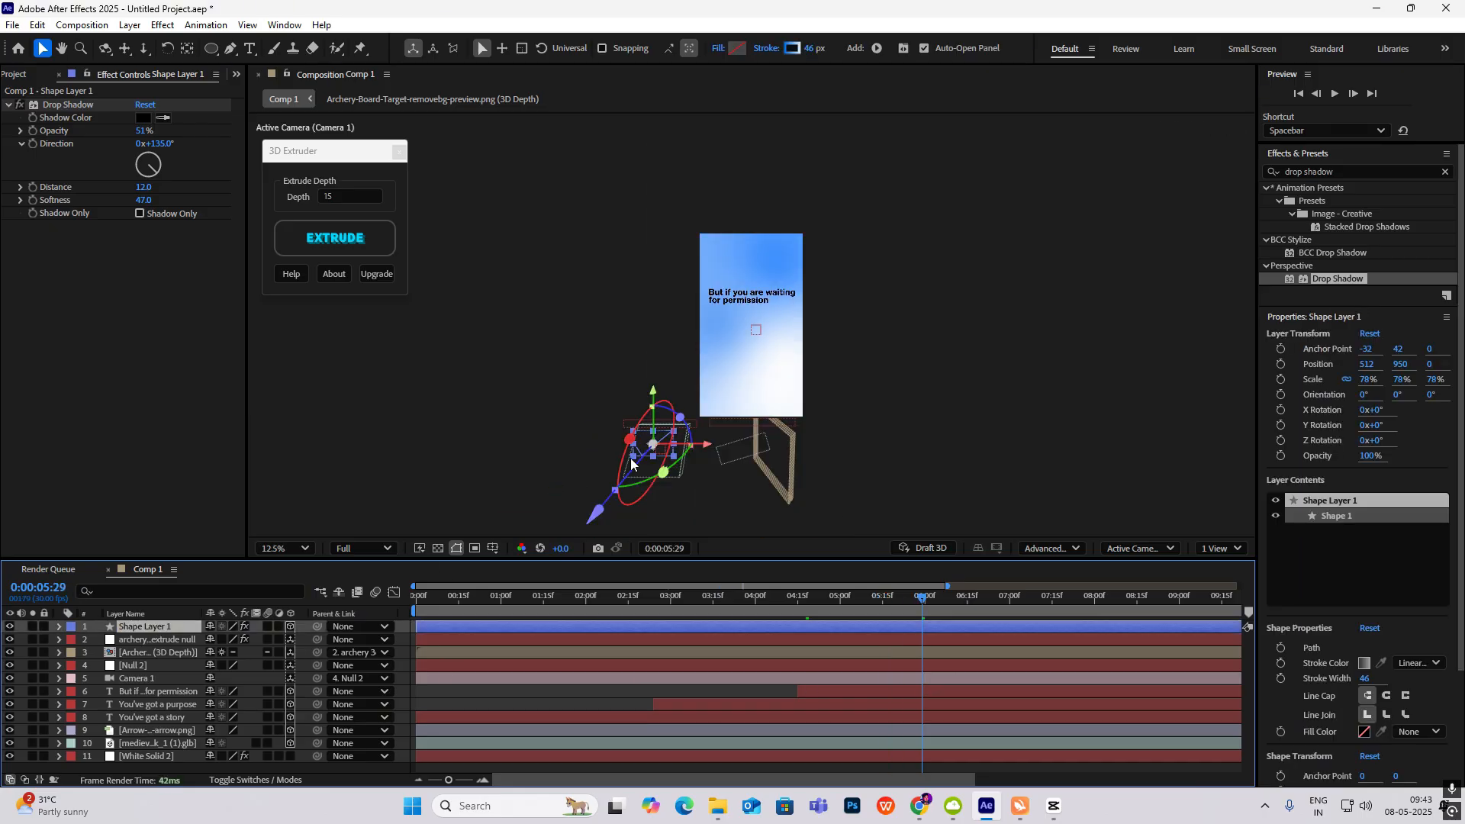
pyautogui.moveTo(654, 444); pyautogui.dragTo(746, 319)
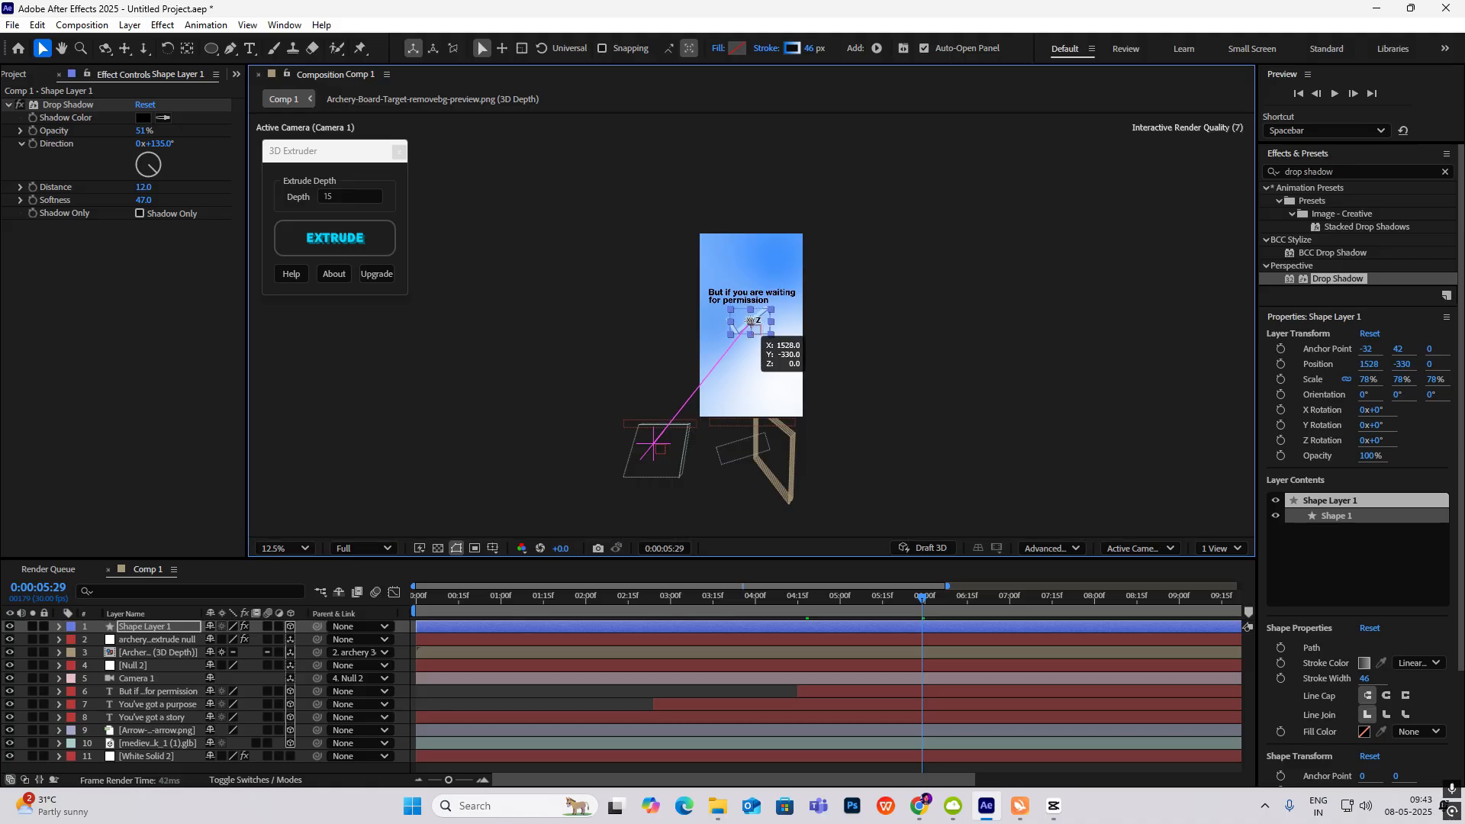
pyautogui.press('.')
pyautogui.click(966, 369)
pyautogui.moveTo(911, 603); pyautogui.dragTo(943, 666)
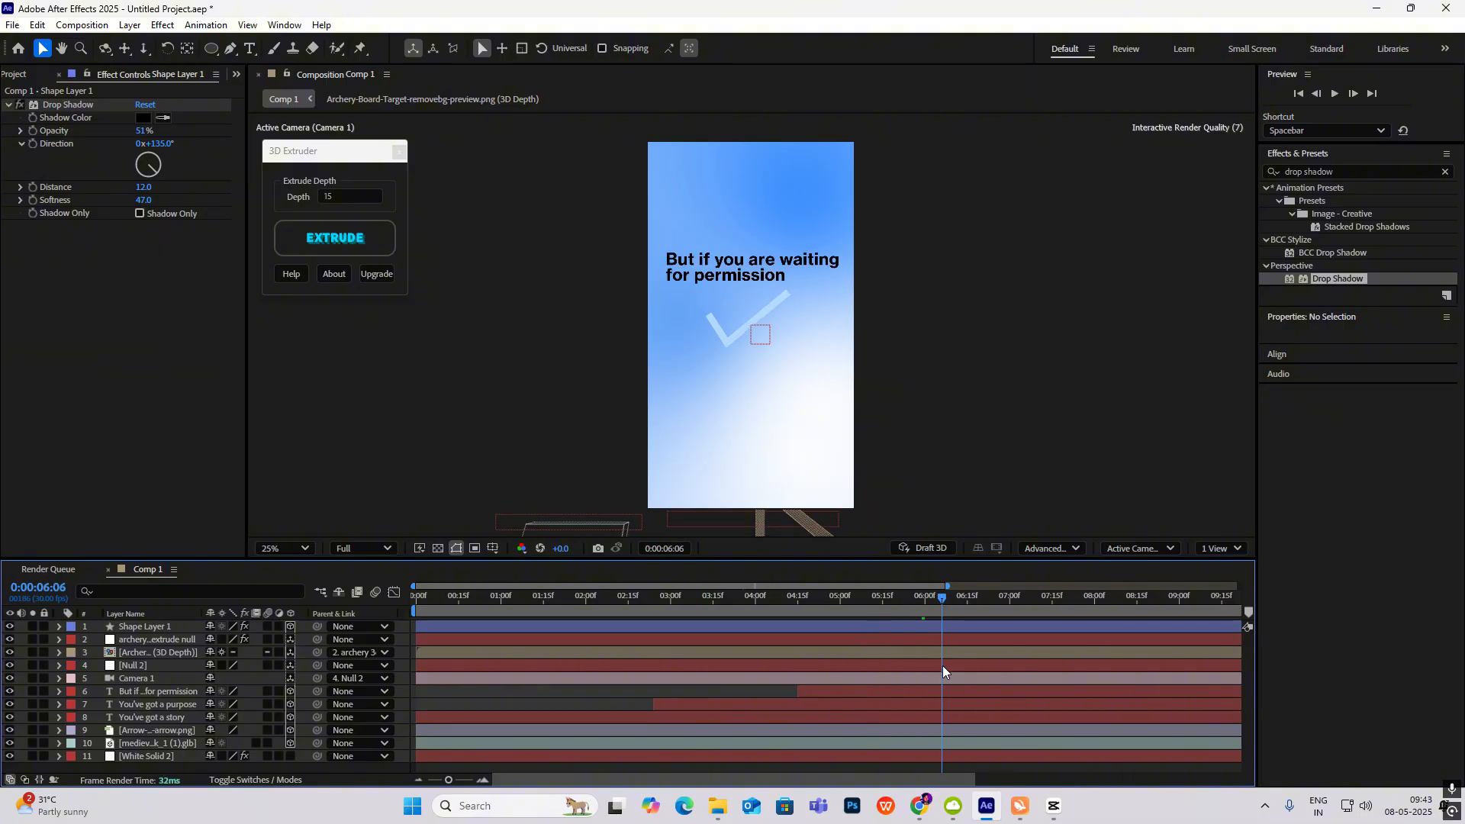
# Step: Try bringing the checkmark layer closer to the camera with a Z position of -495
pyautogui.click(158, 627)
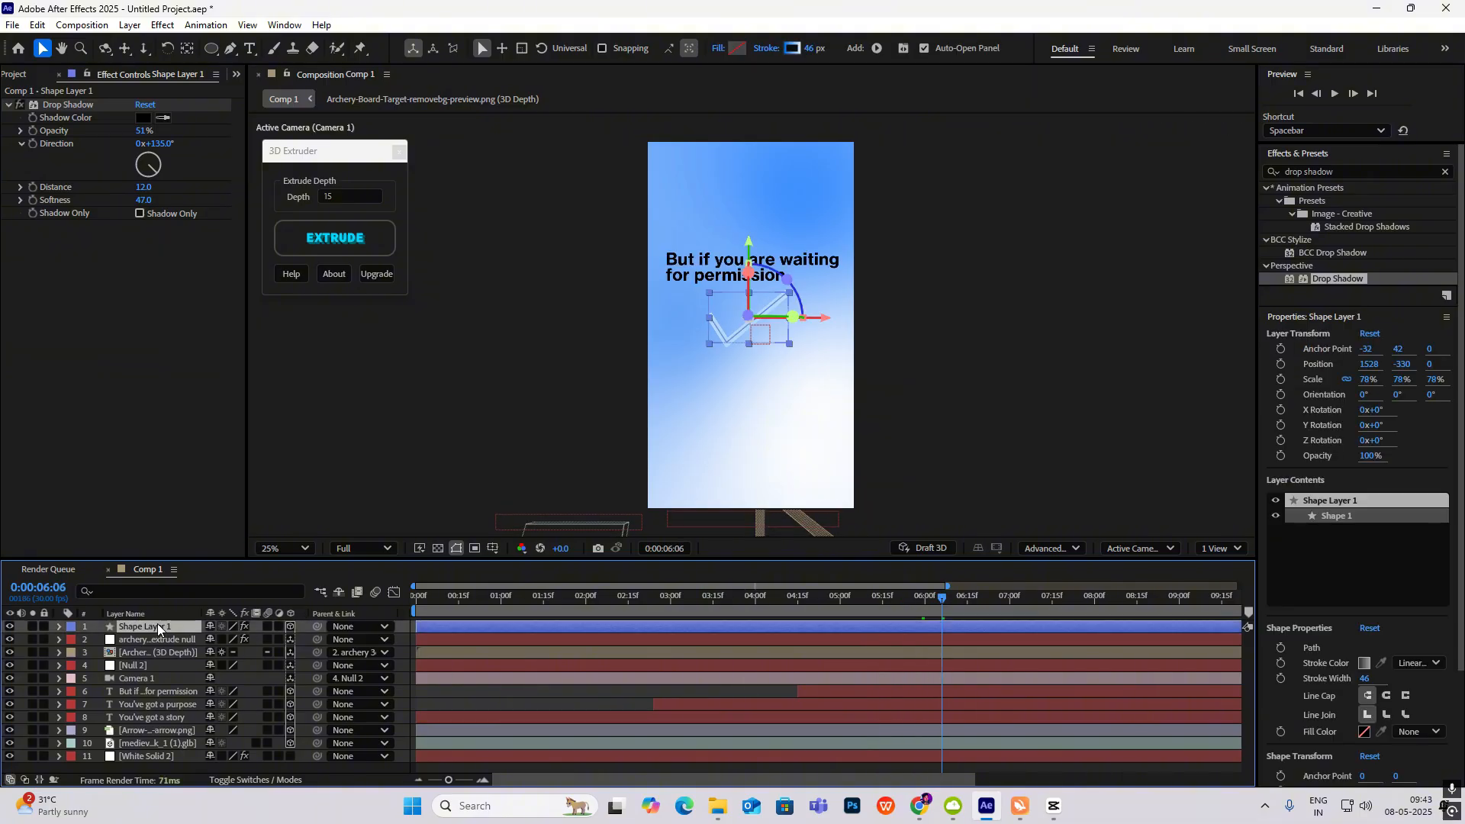
pyautogui.press('p')
pyautogui.moveTo(264, 640); pyautogui.dragTo(2, 740)
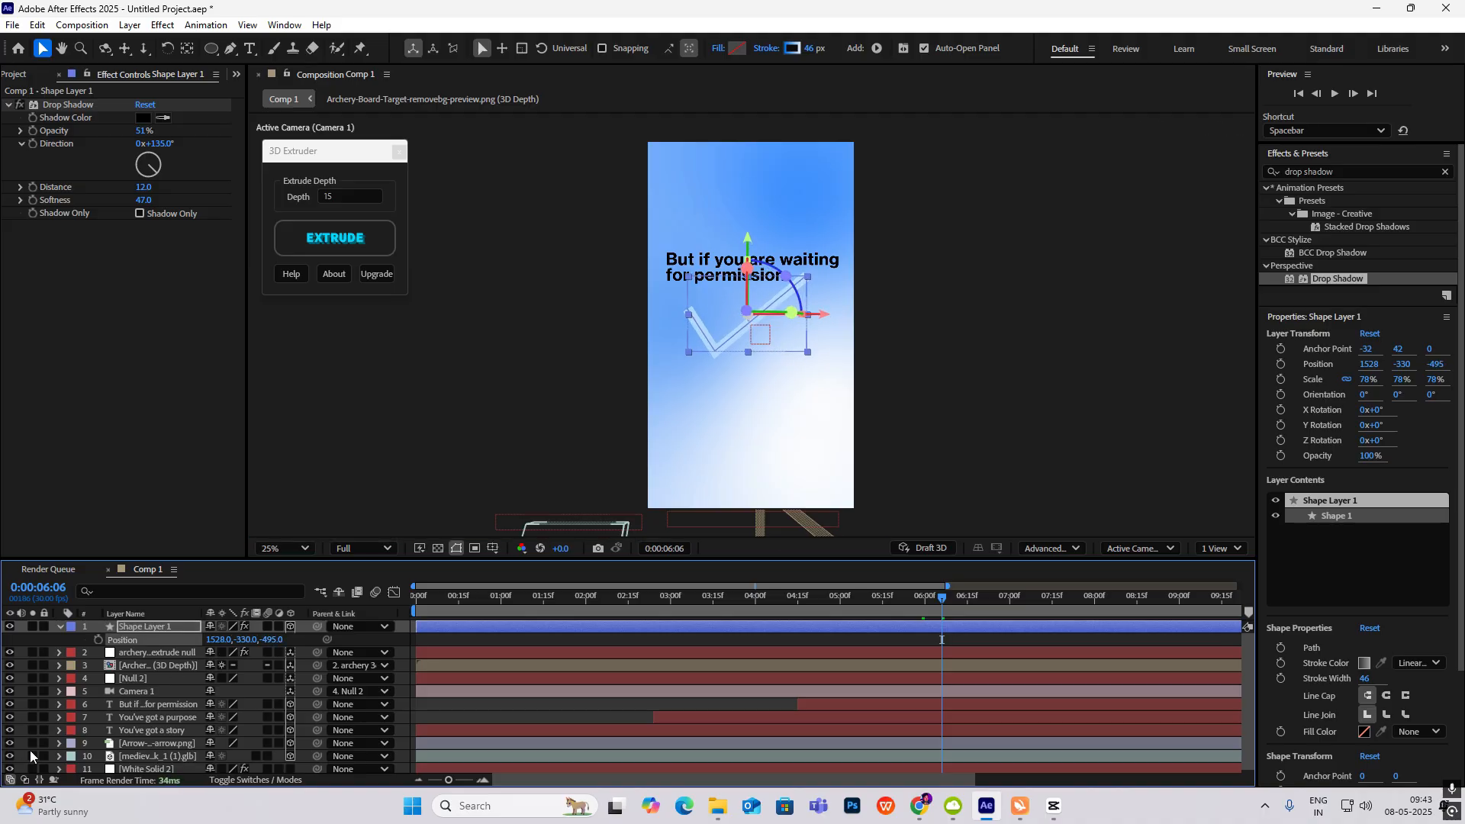
pyautogui.hotkey('ctrl', 'z')
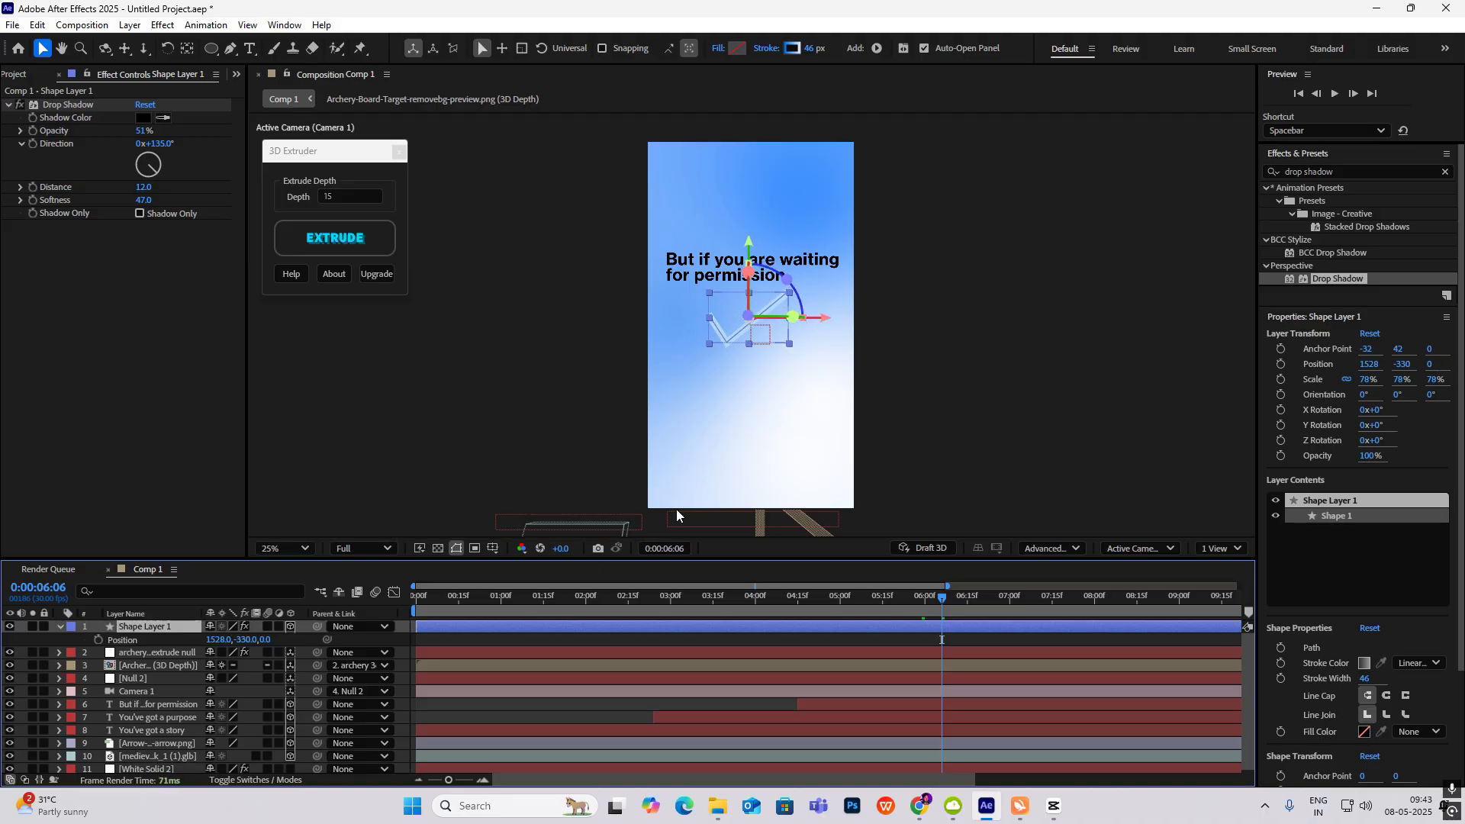
# Step: Reposition the checkmark's stroke gradient end points so the gradient runs diagonally from its lower-left to its upper-right corner
pyautogui.click(788, 54)
pyautogui.click(887, 245)
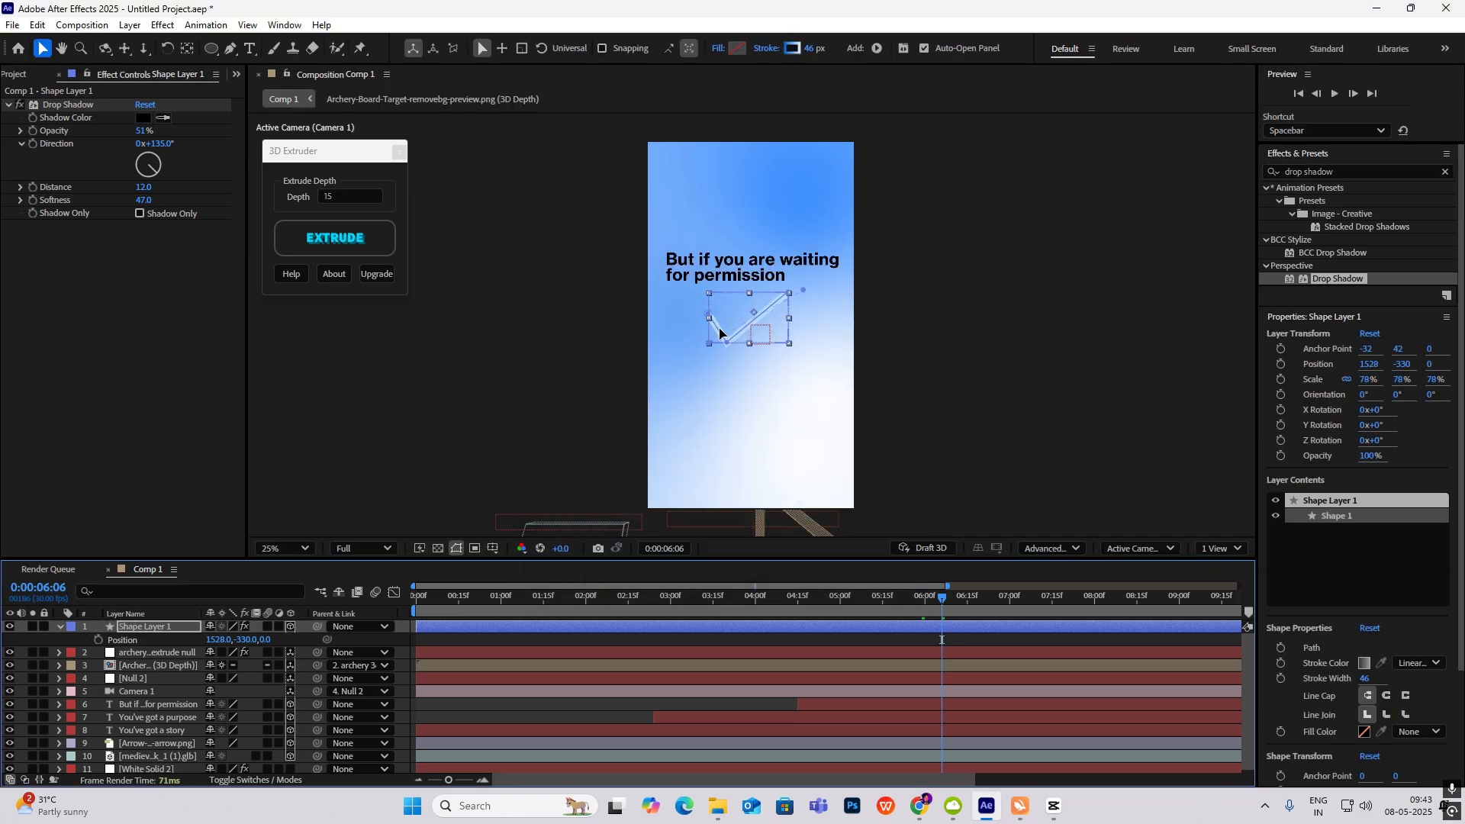
pyautogui.click(714, 347)
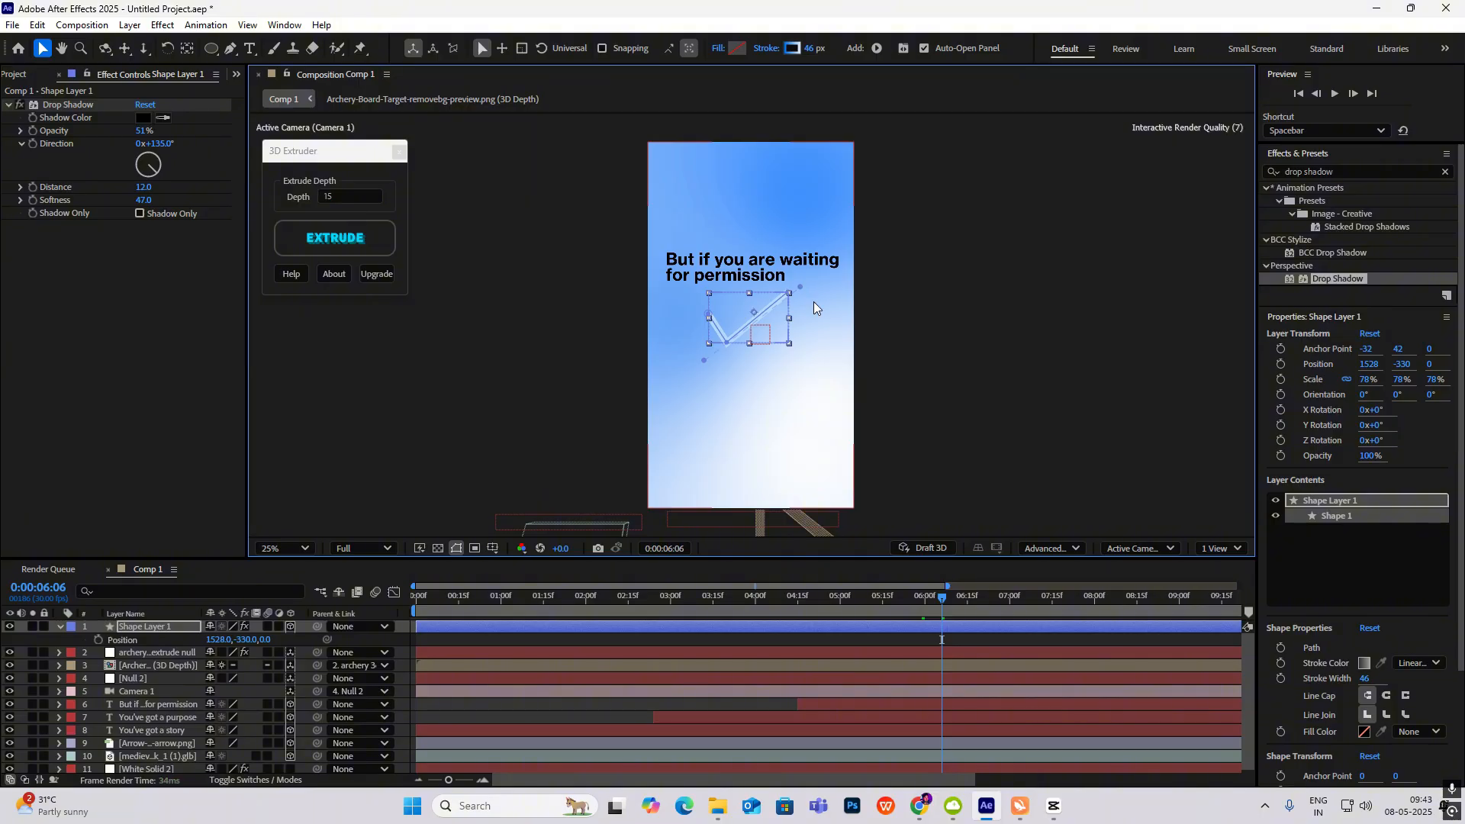
# Step: Collapse the checkmark layer's properties, go to 0:00:01:23, and pre-compose the medieval open book layer as "book"
pyautogui.moveTo(941, 597); pyautogui.dragTo(566, 675)
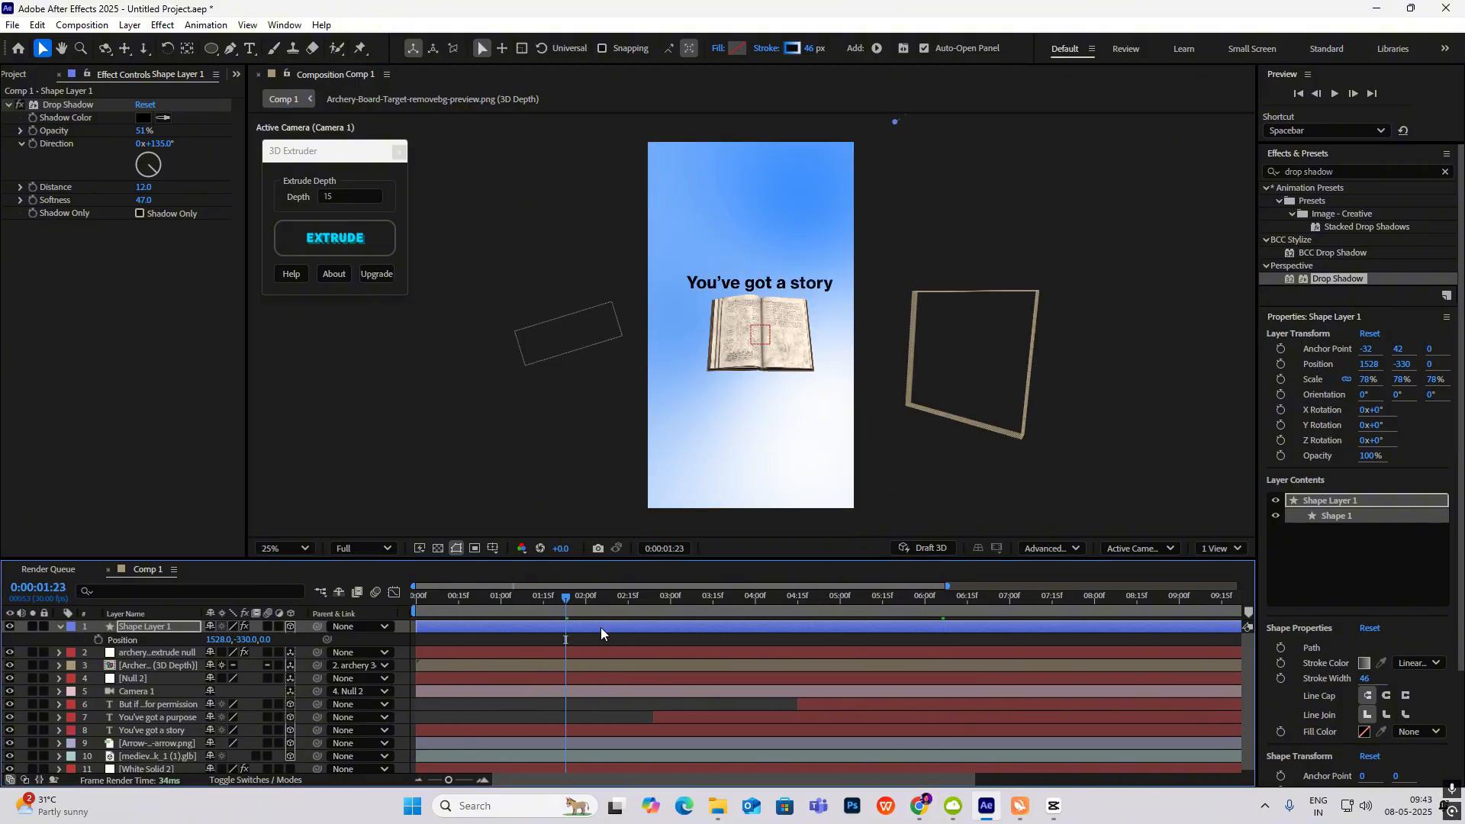
pyautogui.click(61, 627)
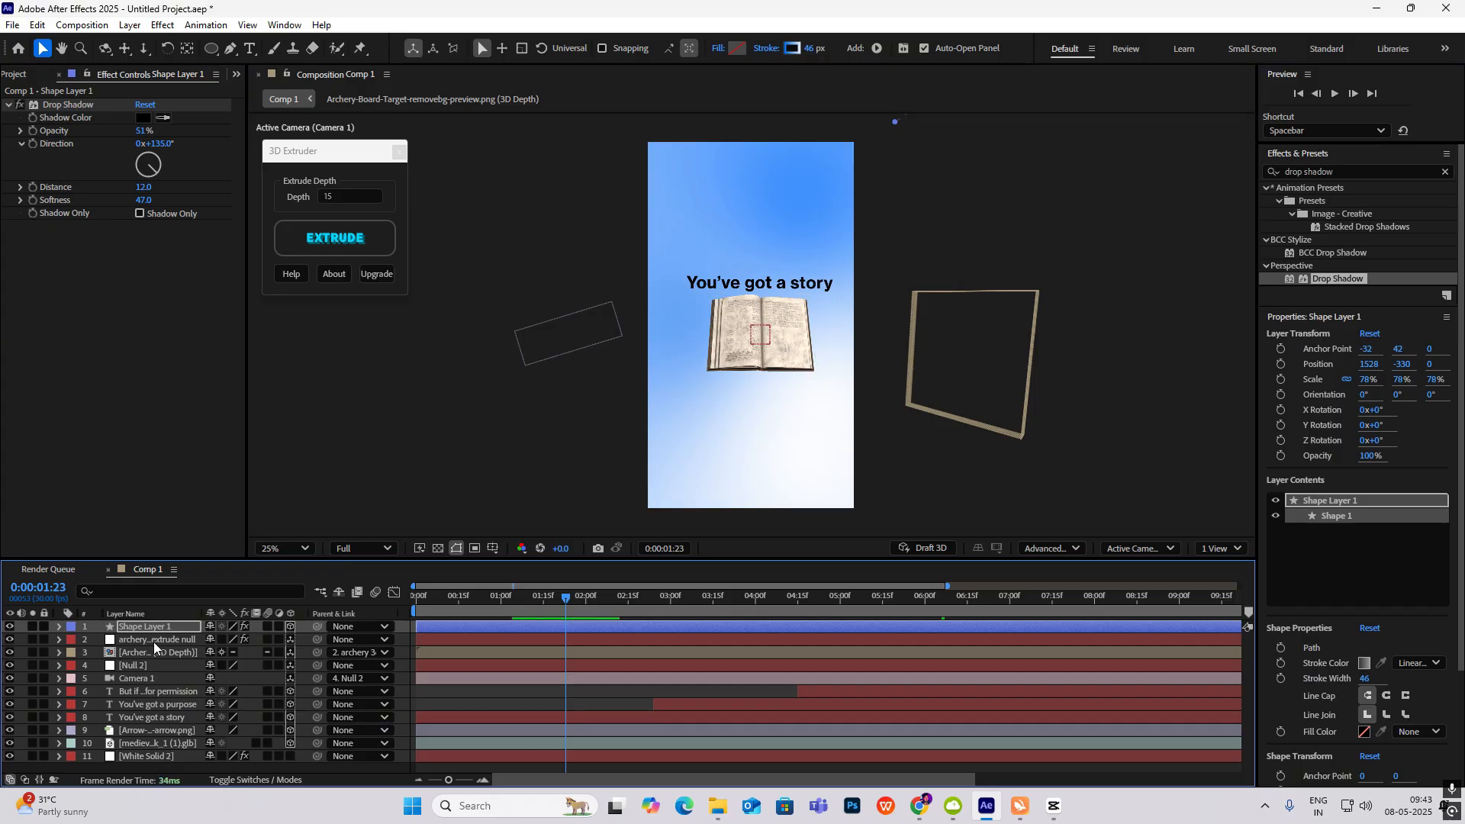
pyautogui.click(140, 743)
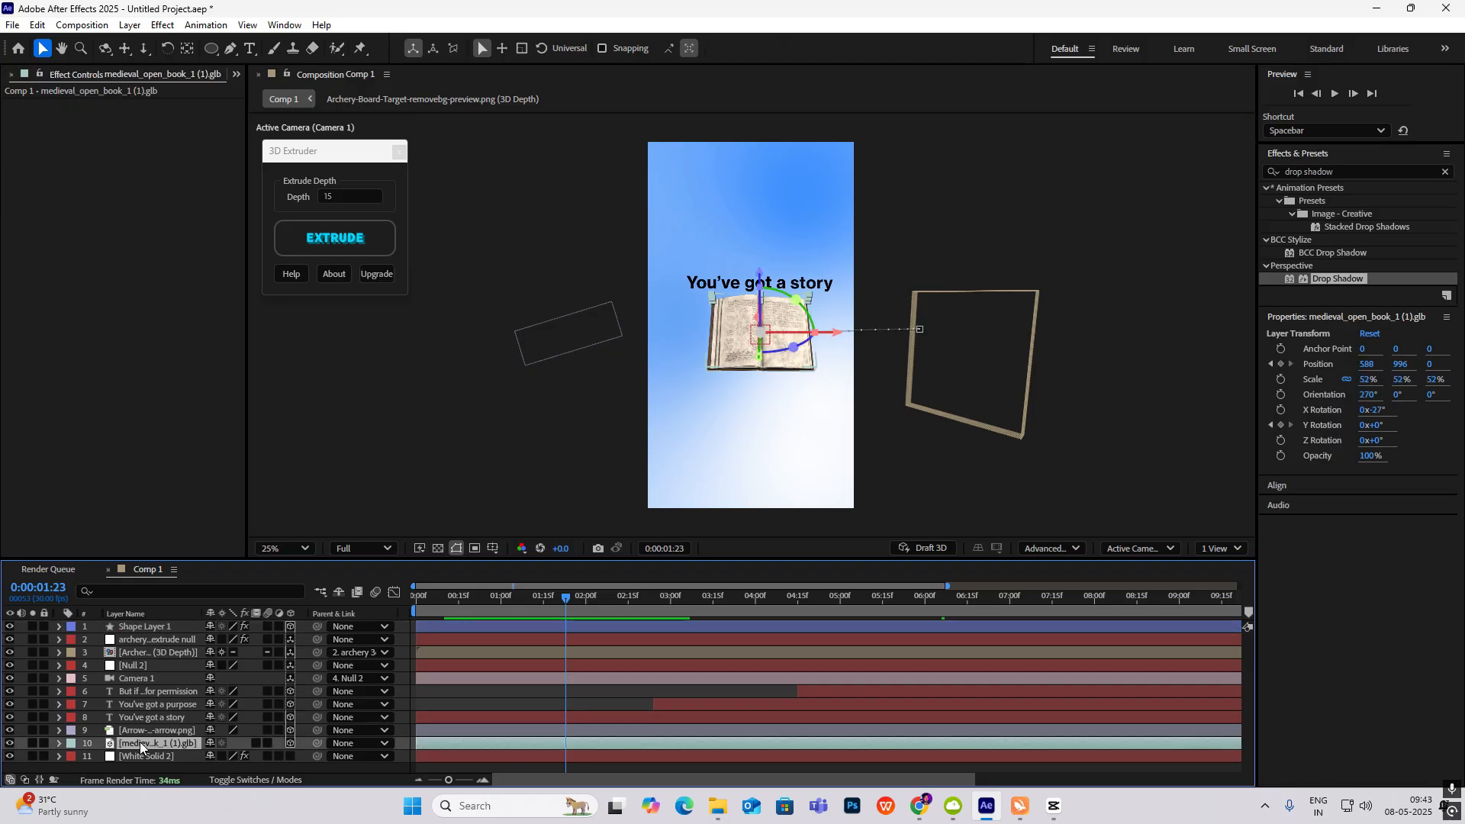
pyautogui.hotkey('ctrl', 'shift', 'c')
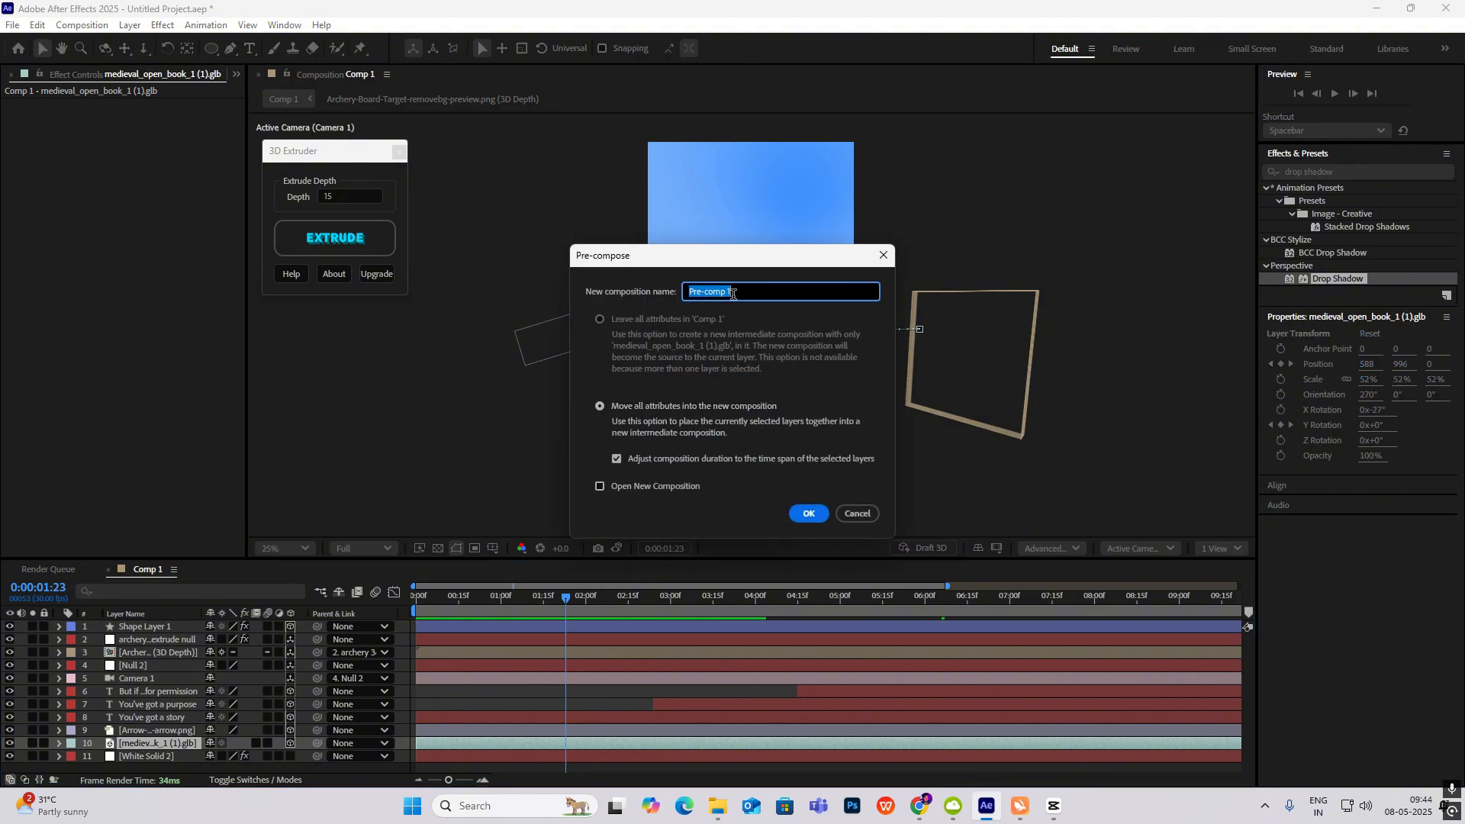
pyautogui.write('book')
pyautogui.click(808, 514)
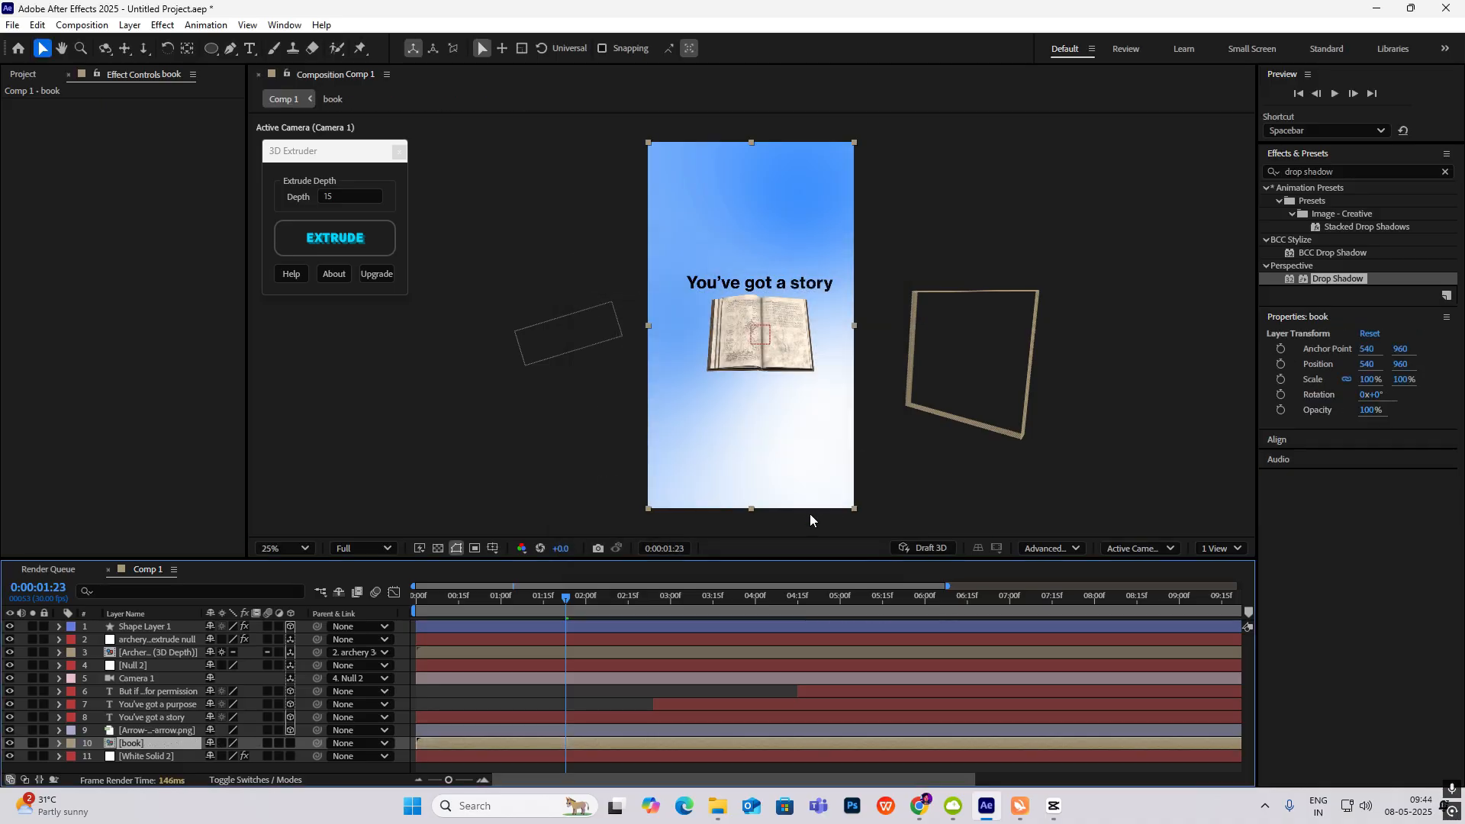
# Step: Make the book pre-composition a 3D layer and switch the composition's renderer to Classic 3D
pyautogui.click(293, 744)
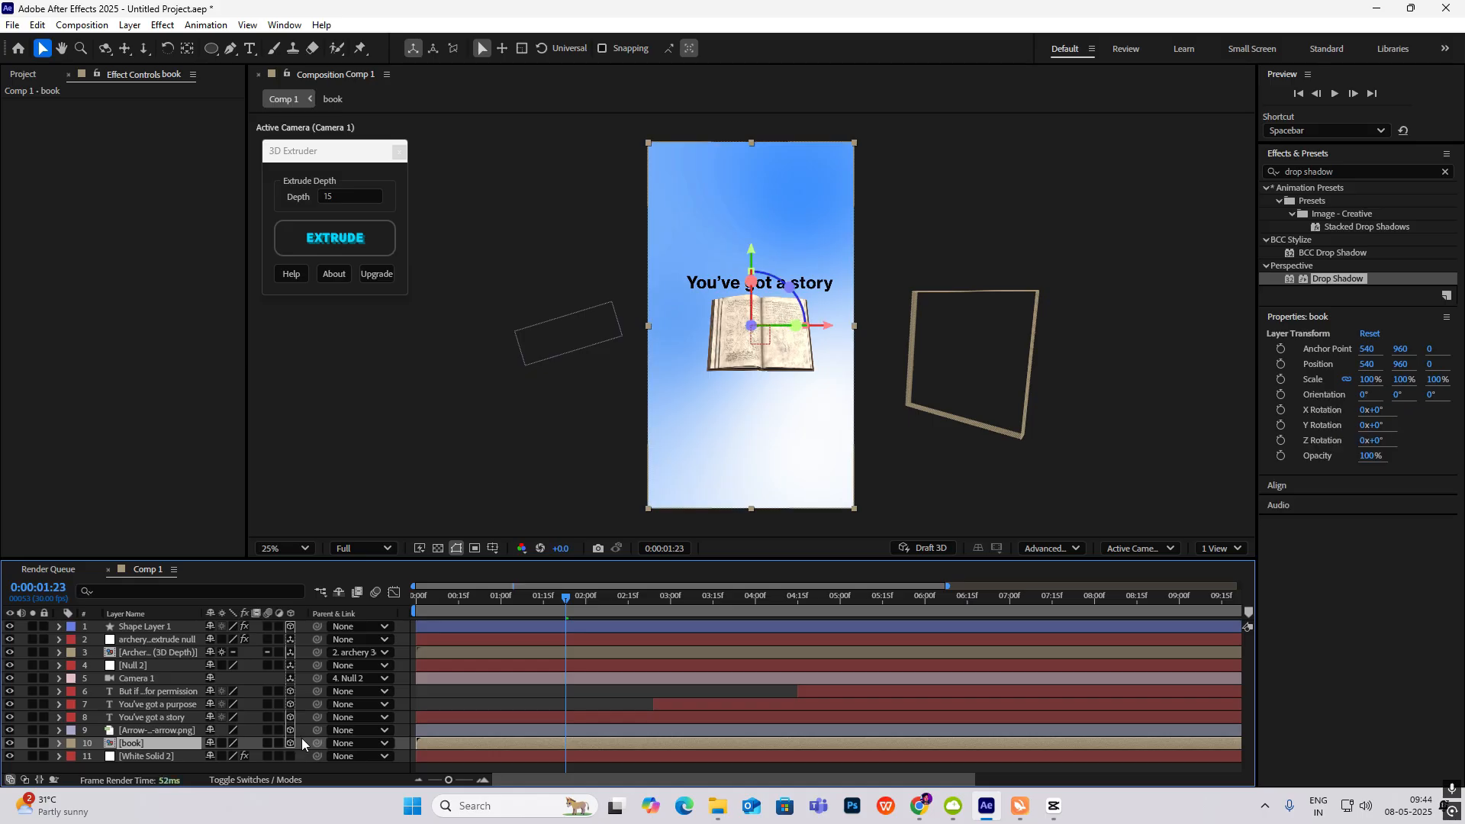
pyautogui.click(1076, 550)
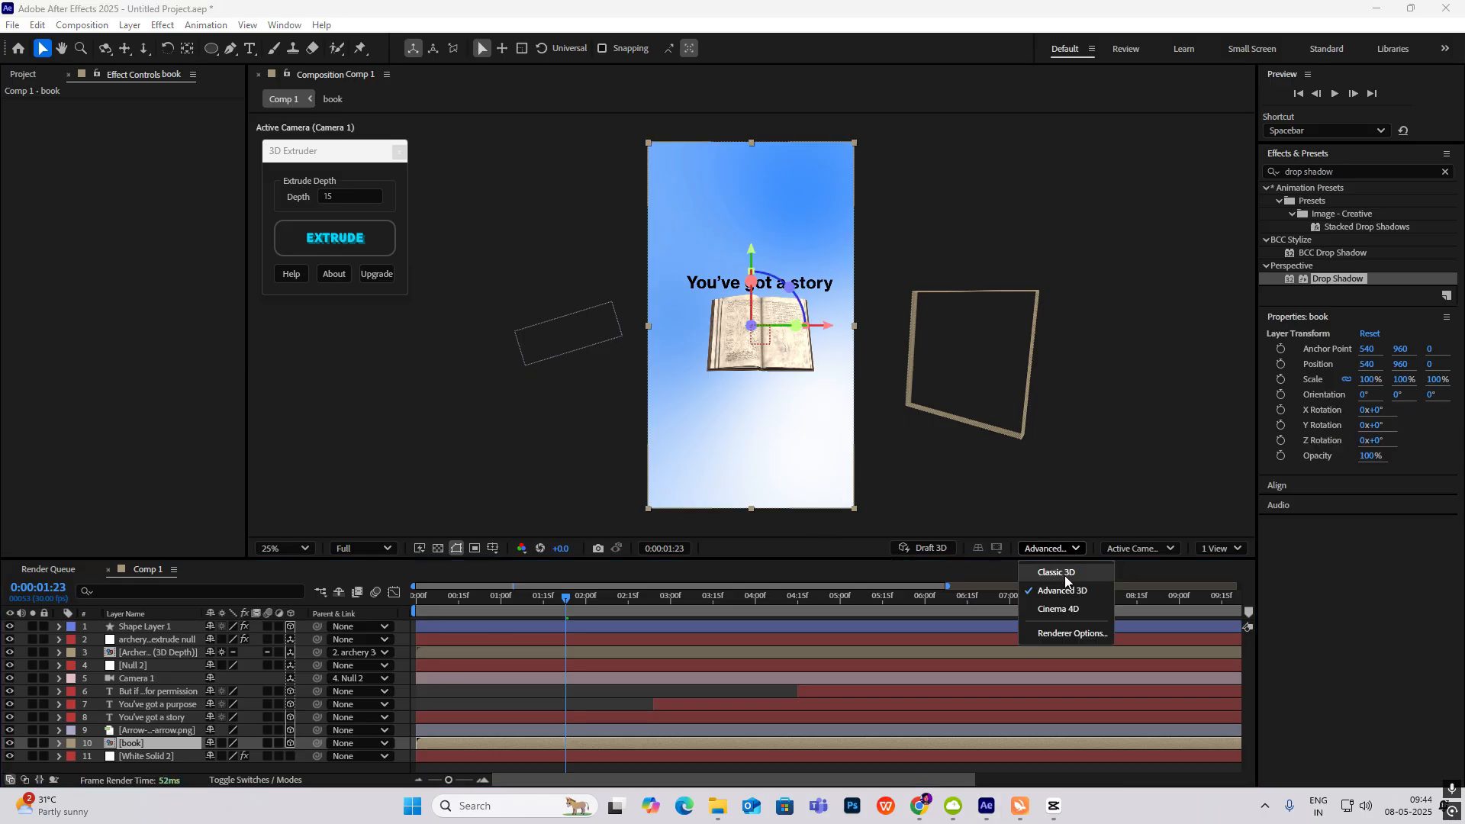
pyautogui.click(1058, 572)
# Step: Go to 0:00:00:27, find the Tint effect, and apply it to the book layer
pyautogui.moveTo(576, 614); pyautogui.dragTo(508, 625)
pyautogui.click(1356, 169)
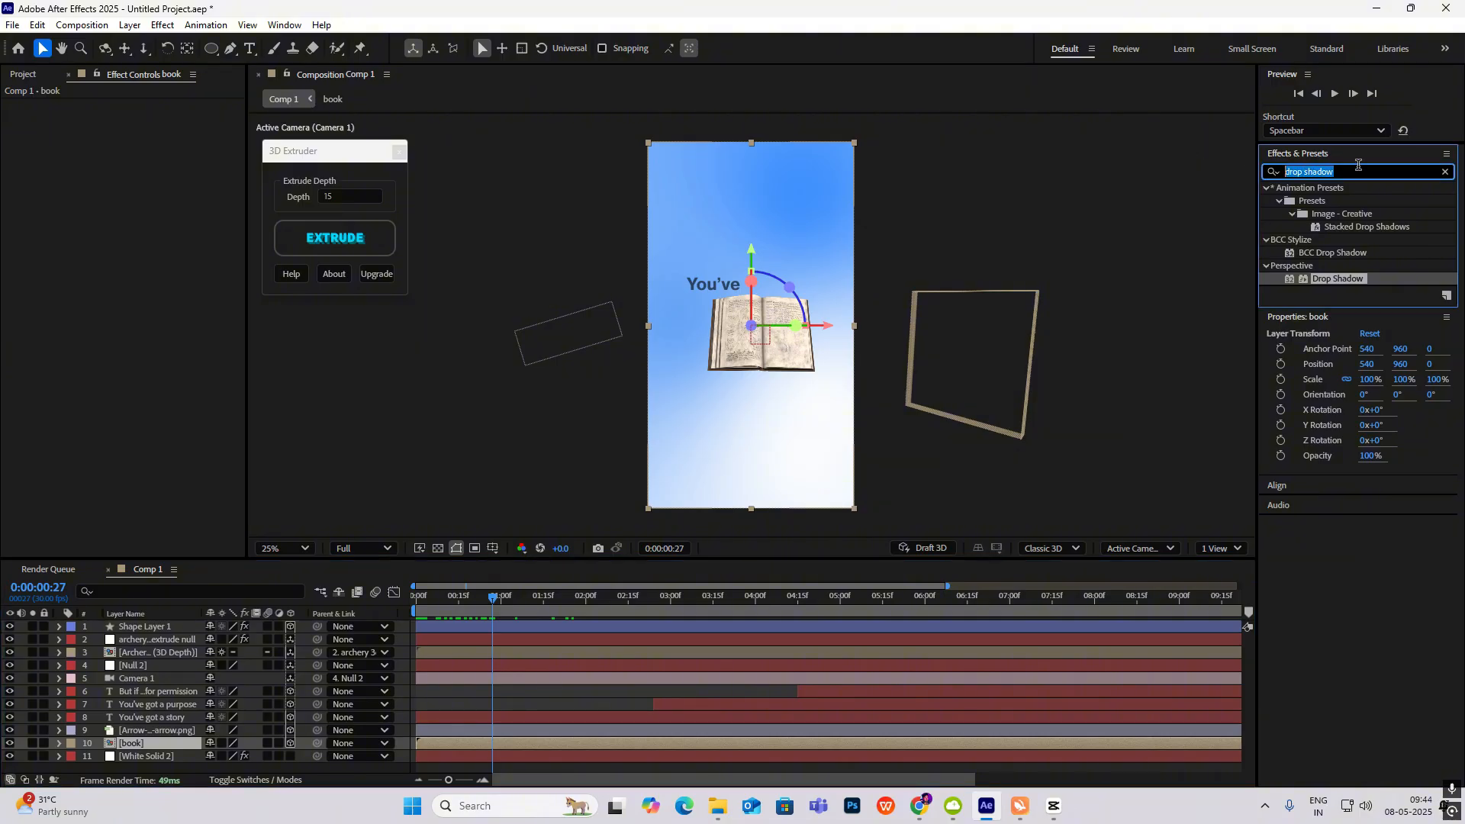
pyautogui.write('tint')
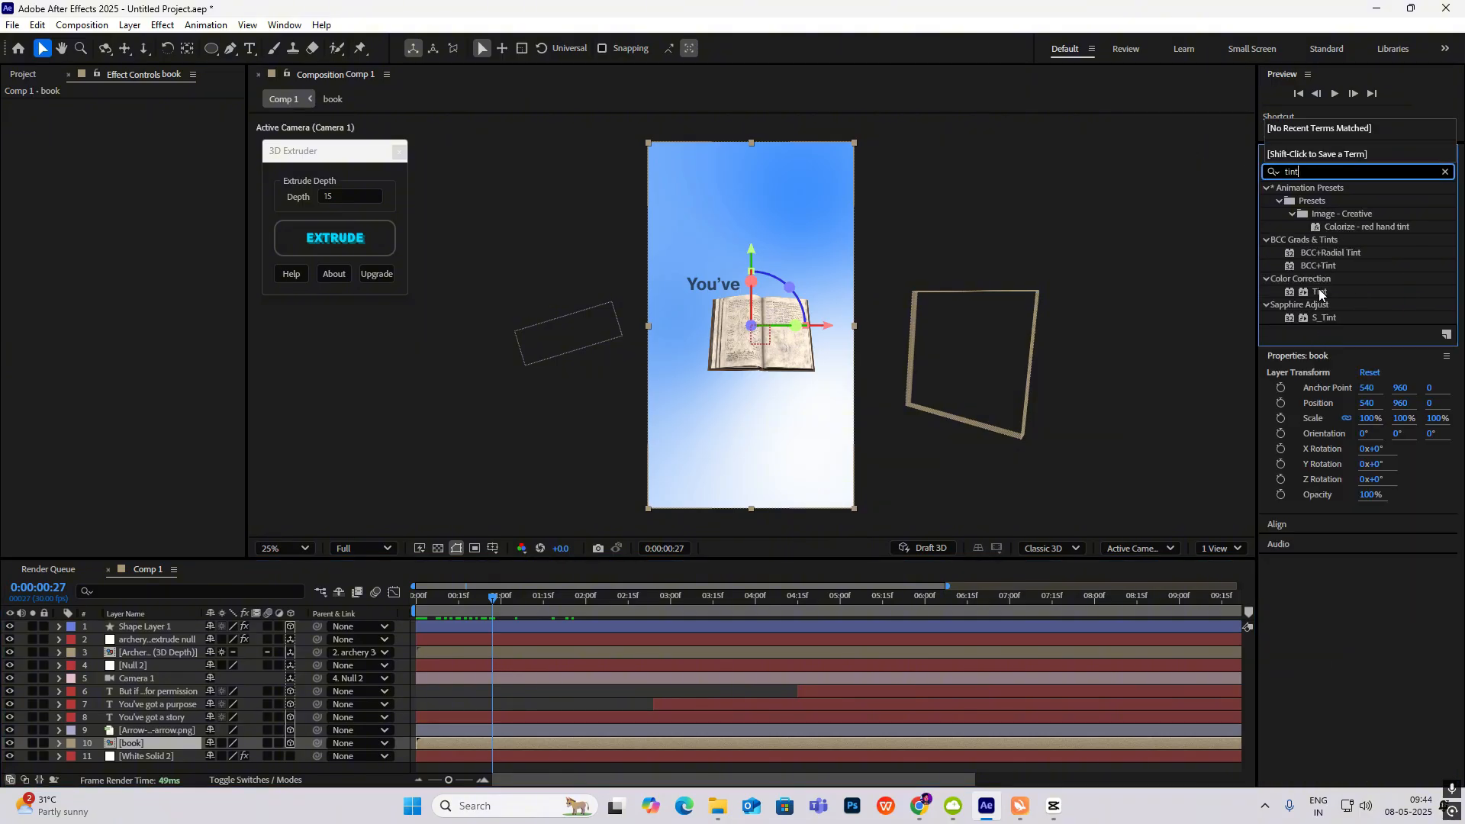
pyautogui.moveTo(1319, 293); pyautogui.dragTo(171, 735)
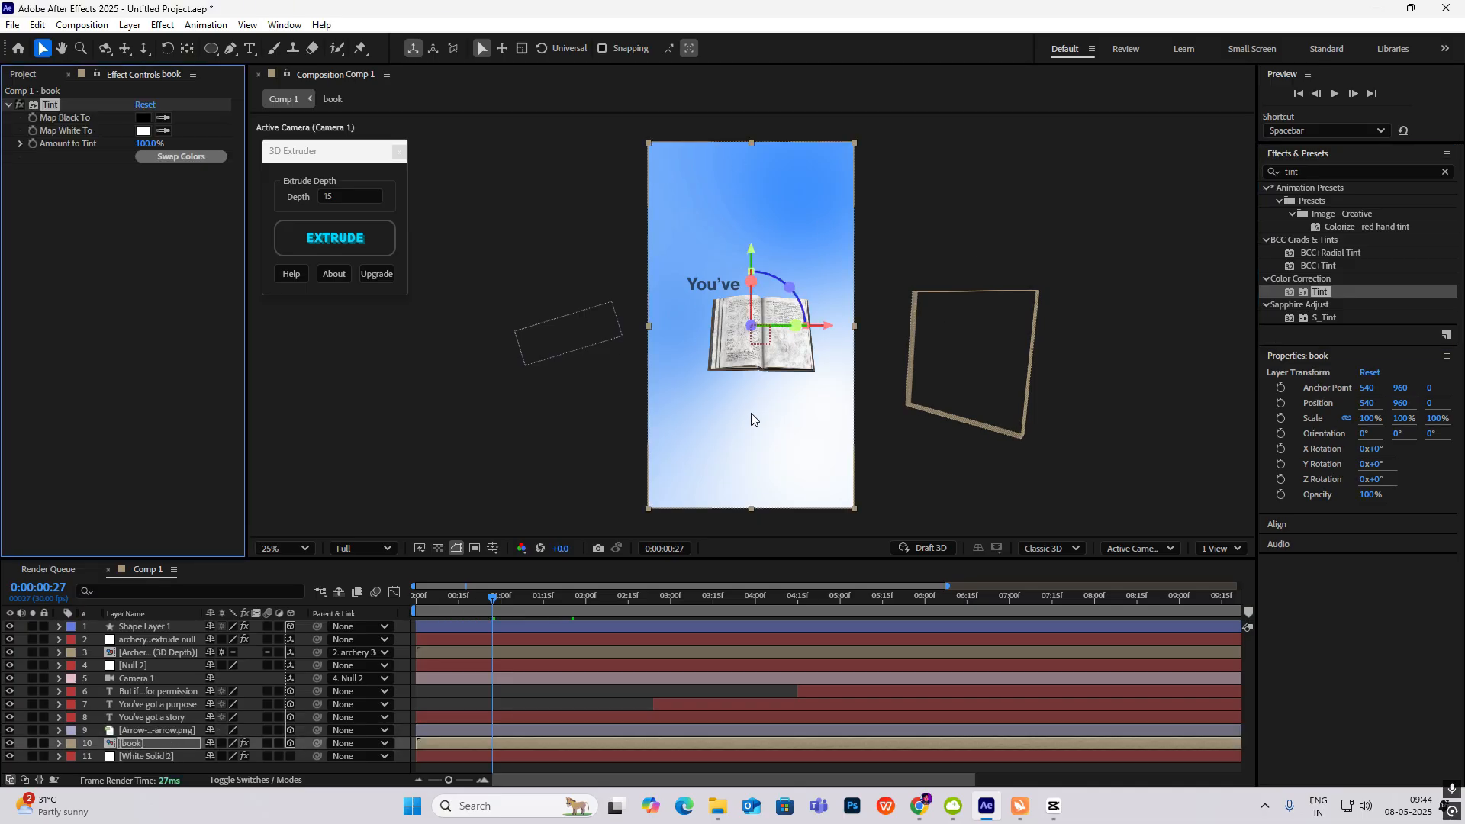
# Step: Set the book Tint's Map White To color to a light blue sampled from the background gradient
pyautogui.click(142, 130)
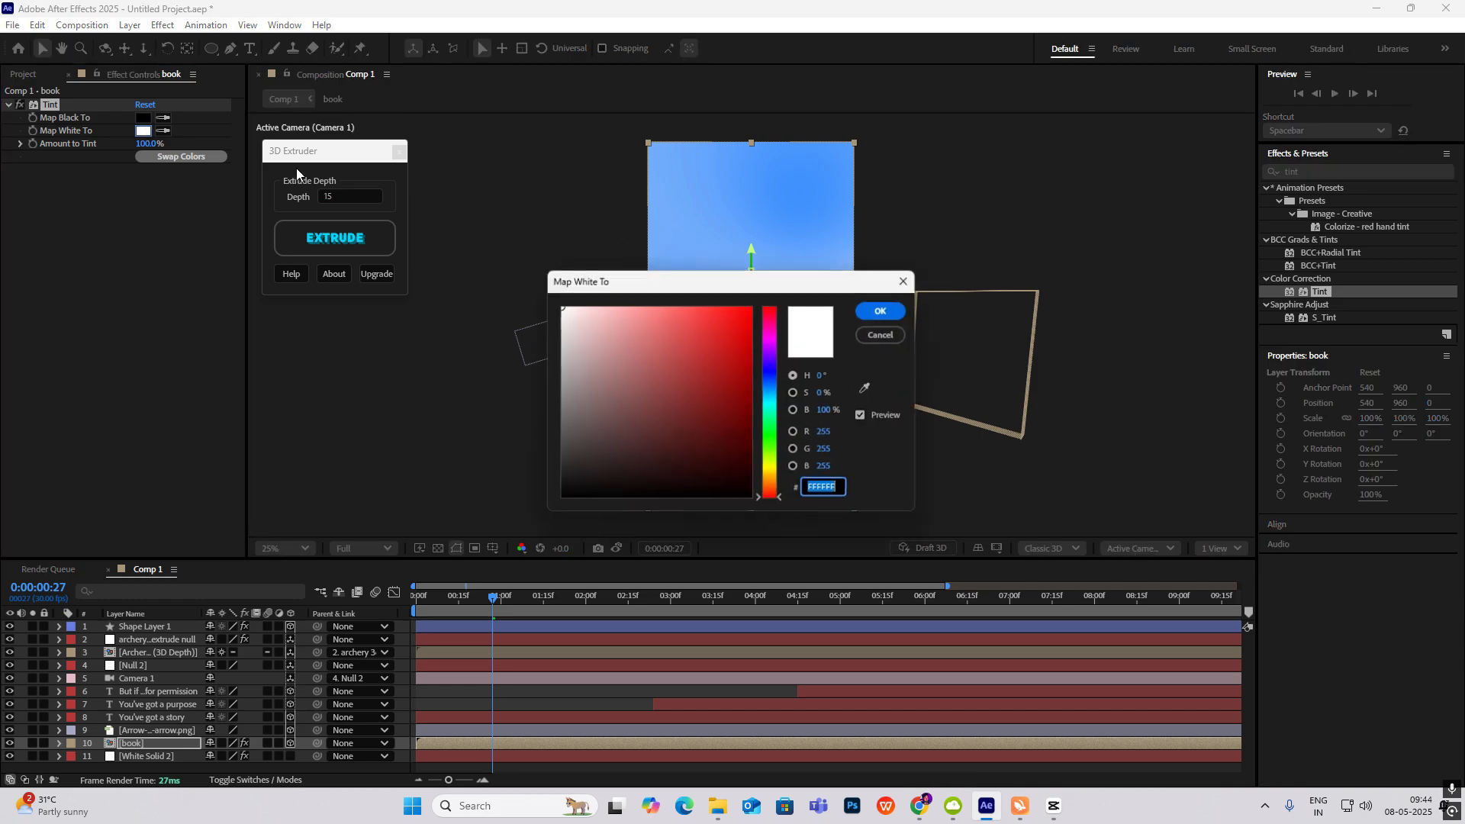
pyautogui.moveTo(822, 281); pyautogui.dragTo(662, 280)
pyautogui.click(714, 387)
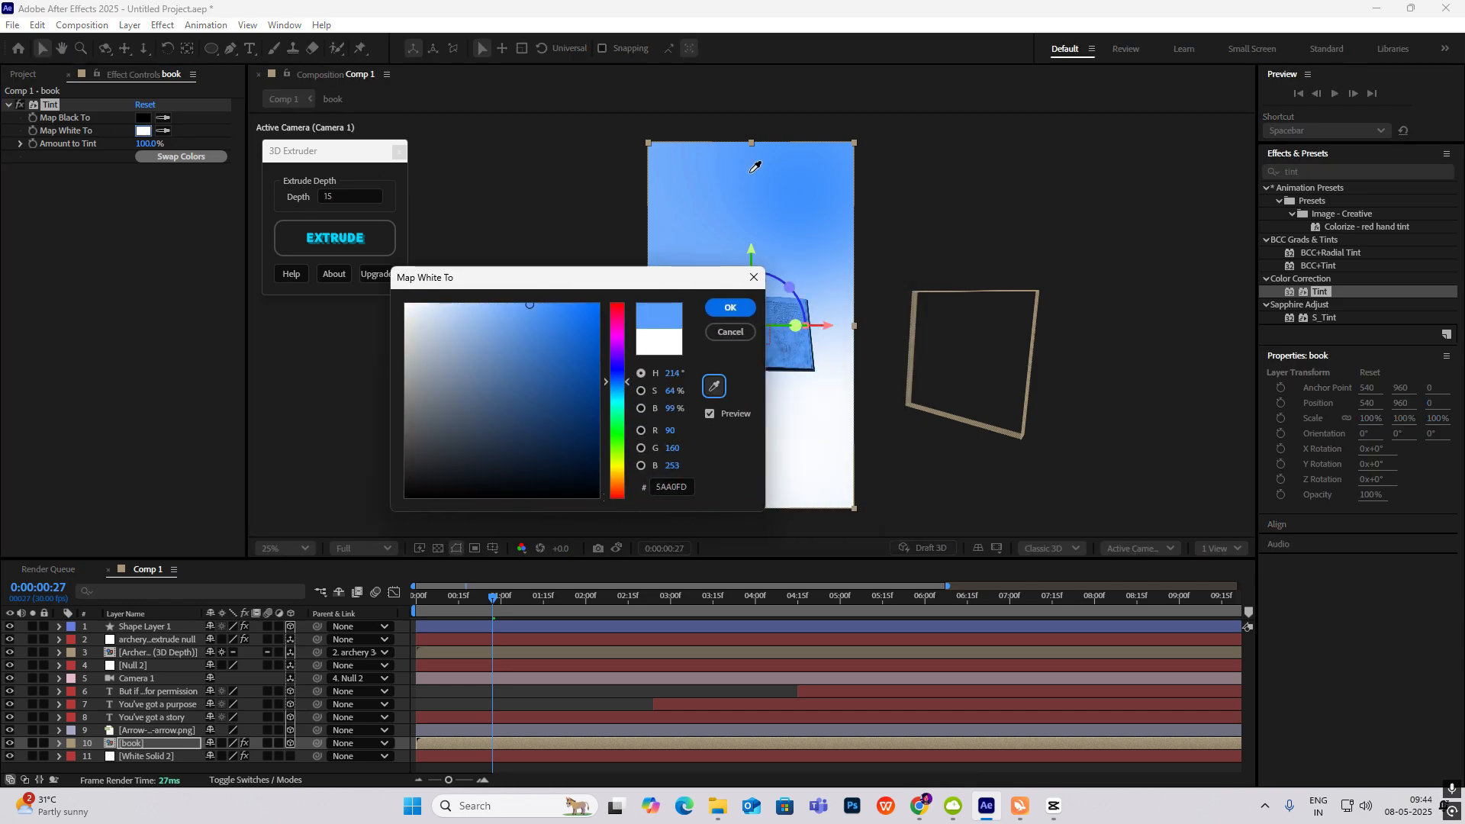
pyautogui.click(838, 317)
pyautogui.click(732, 309)
pyautogui.click(972, 286)
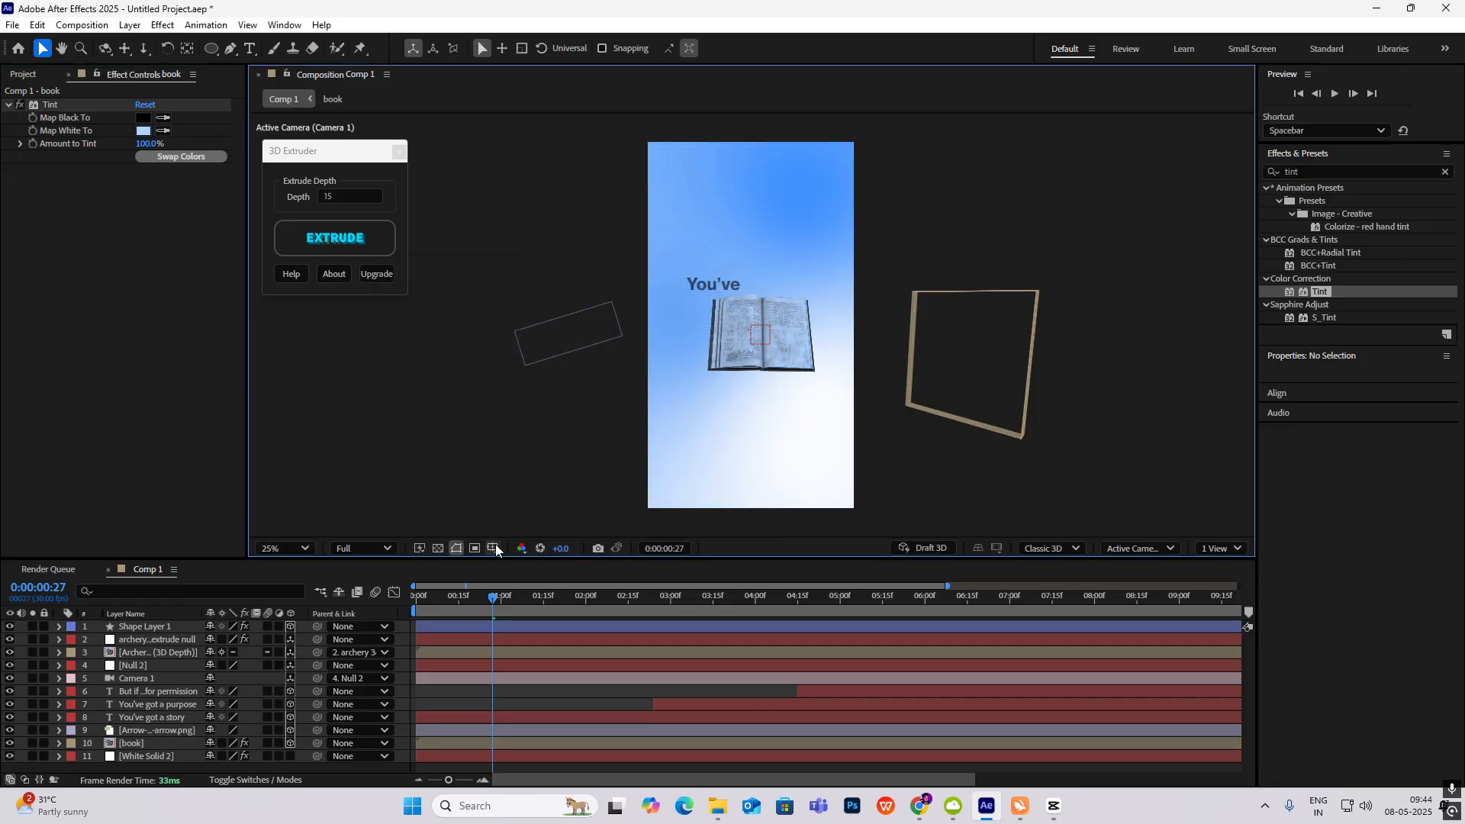
# Step: Go to 0:00:05:24, add Trim Paths to the checkmark's shape layer, and expand its settings
pyautogui.moveTo(495, 598); pyautogui.dragTo(910, 673)
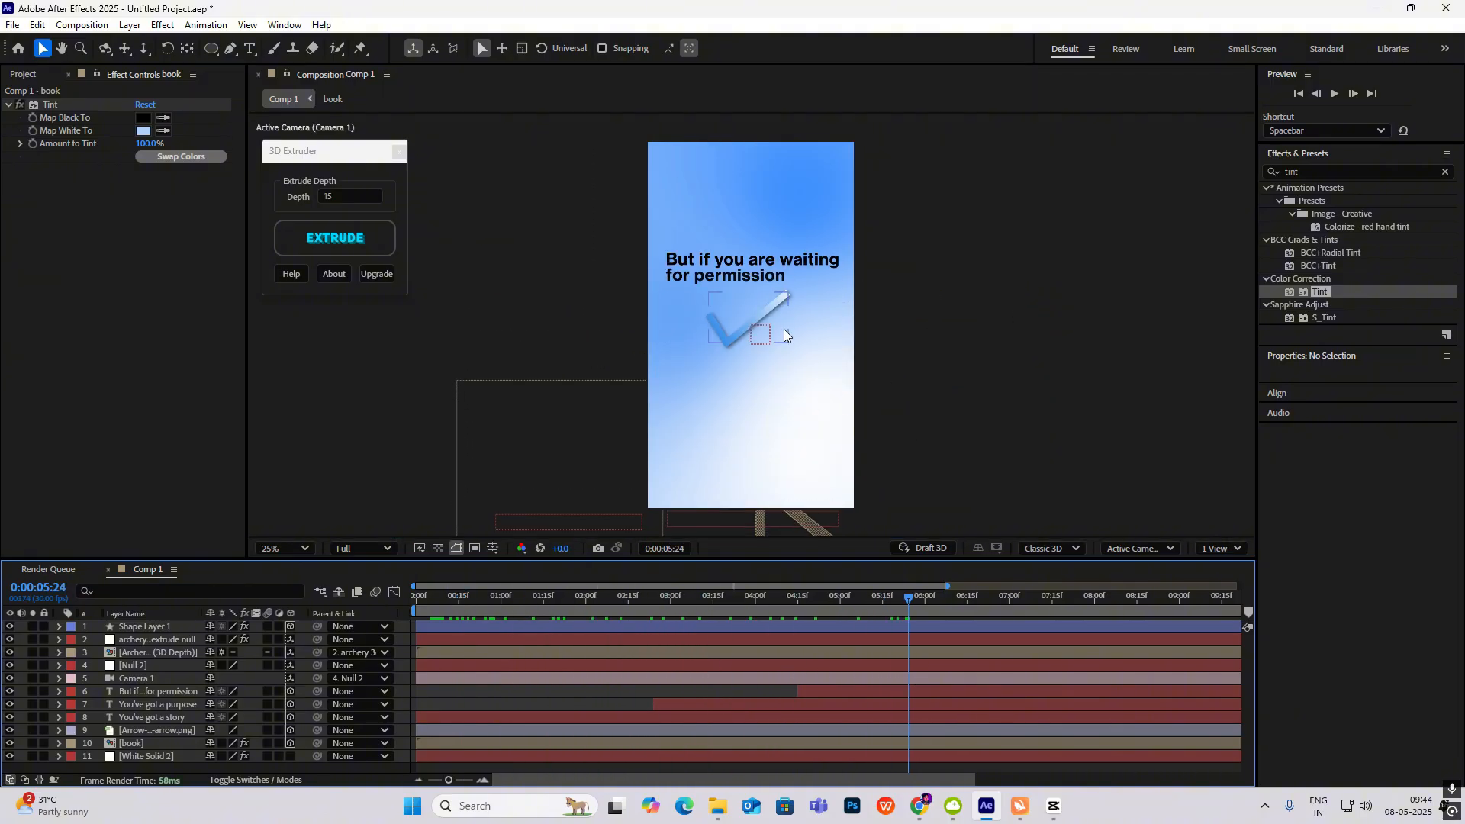
pyautogui.click(153, 627)
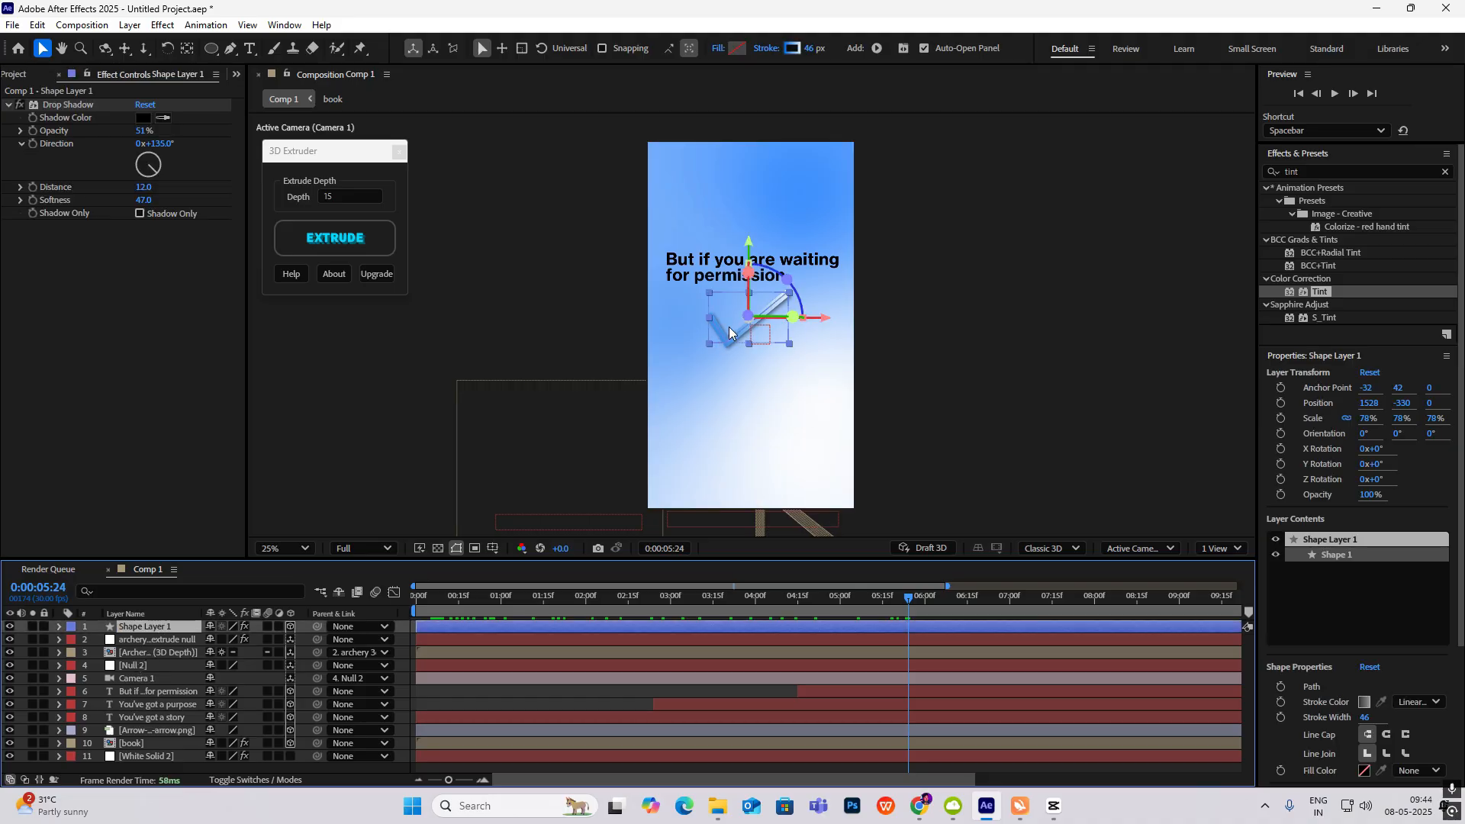
pyautogui.press('.')
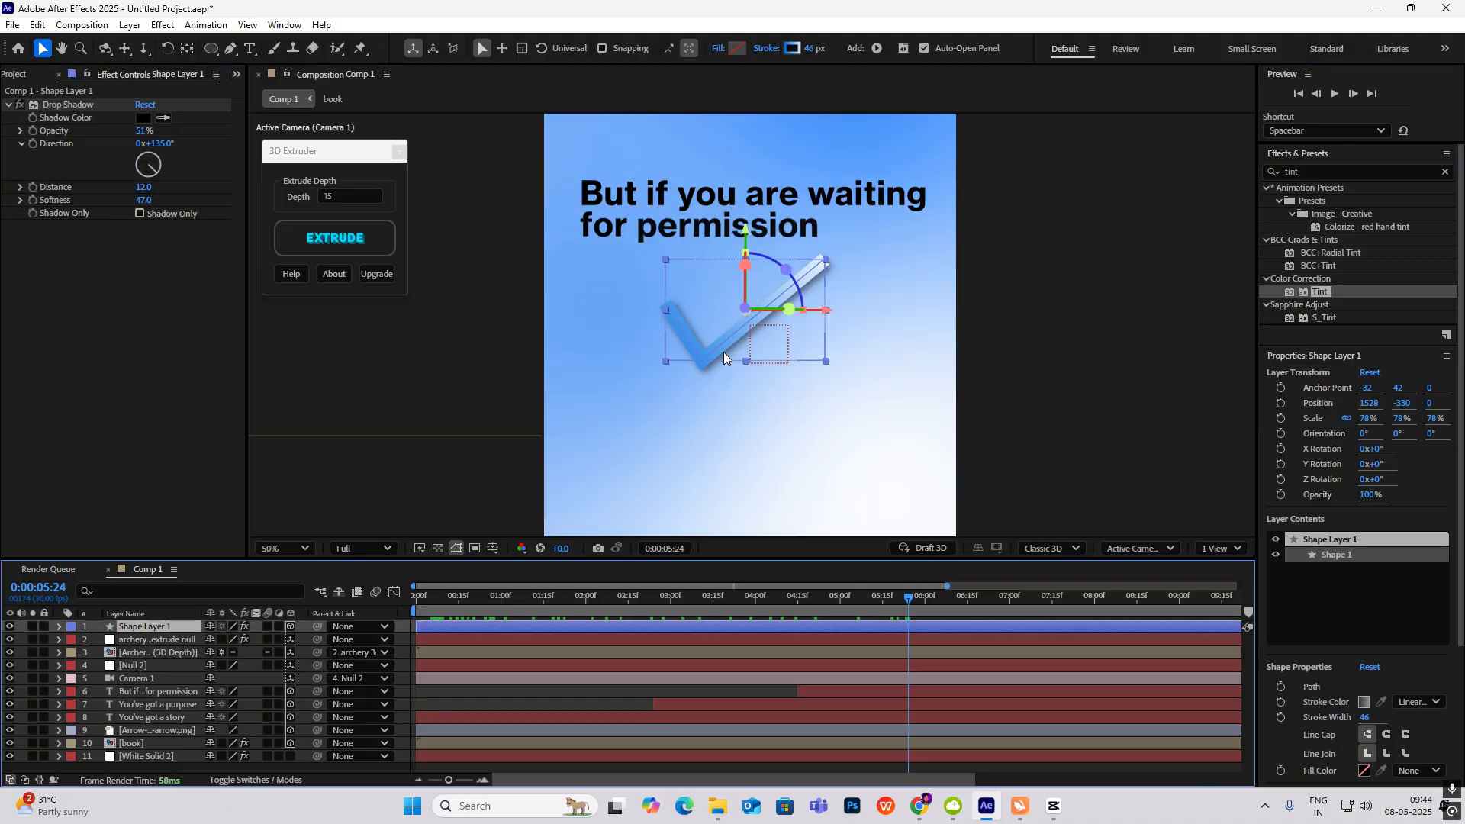
pyautogui.click(877, 48)
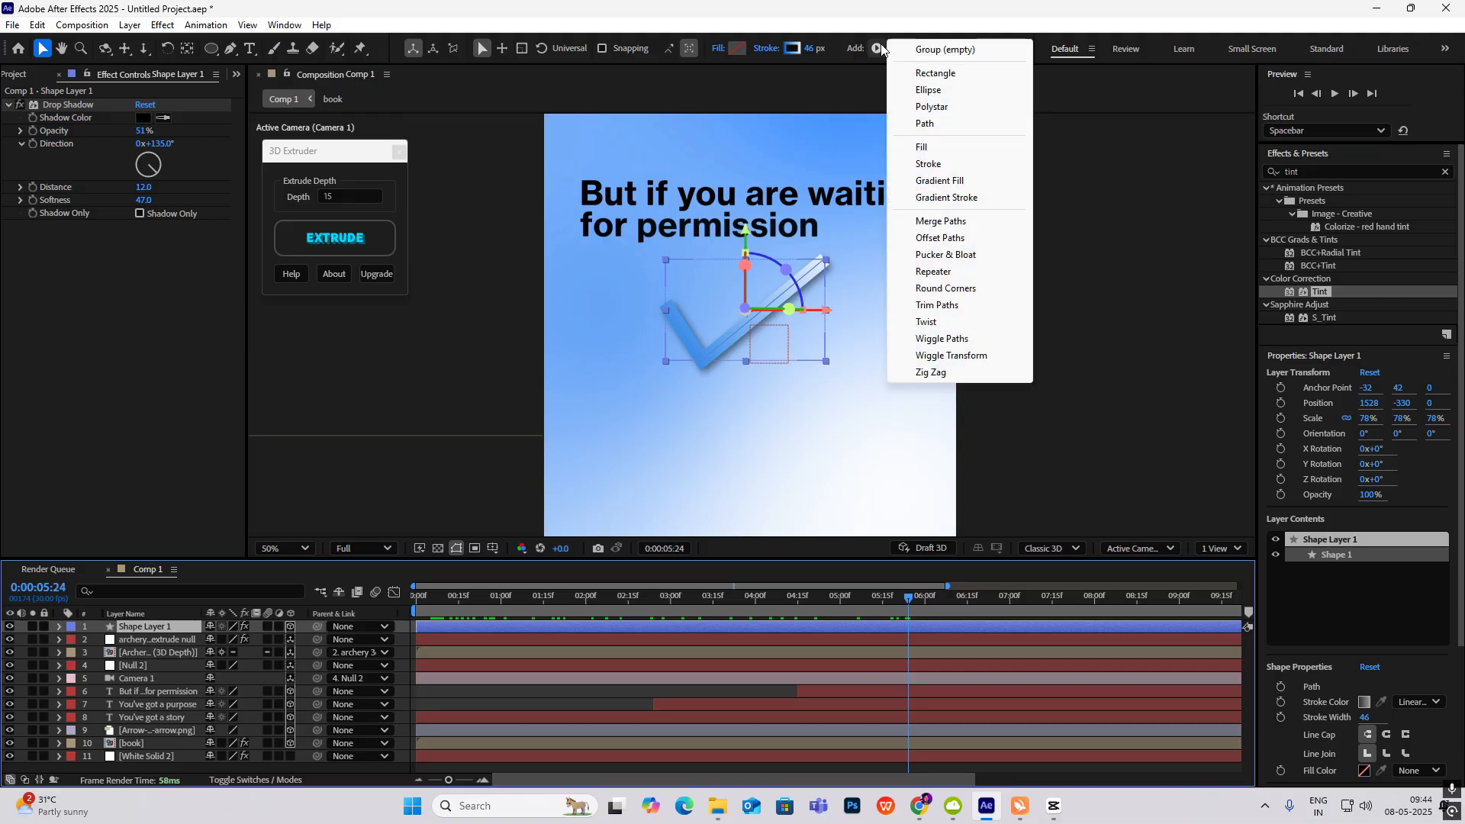
pyautogui.click(944, 306)
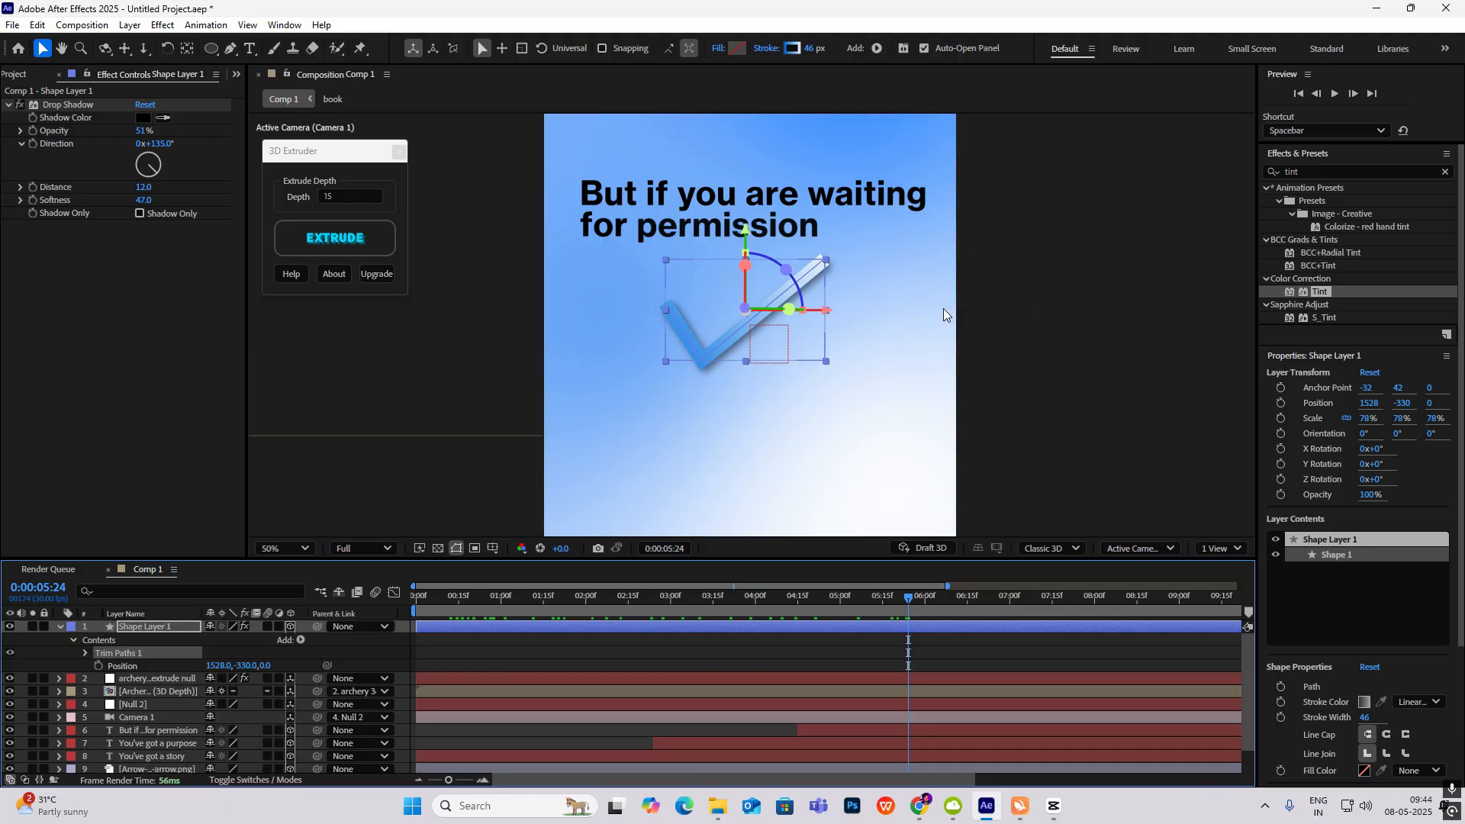
pyautogui.click(85, 654)
# Step: Keyframe the checkmark's Trim Paths End from 0% at 0:00:05:06 to 100% at 0:00:05:22
pyautogui.moveTo(882, 605); pyautogui.dragTo(857, 653)
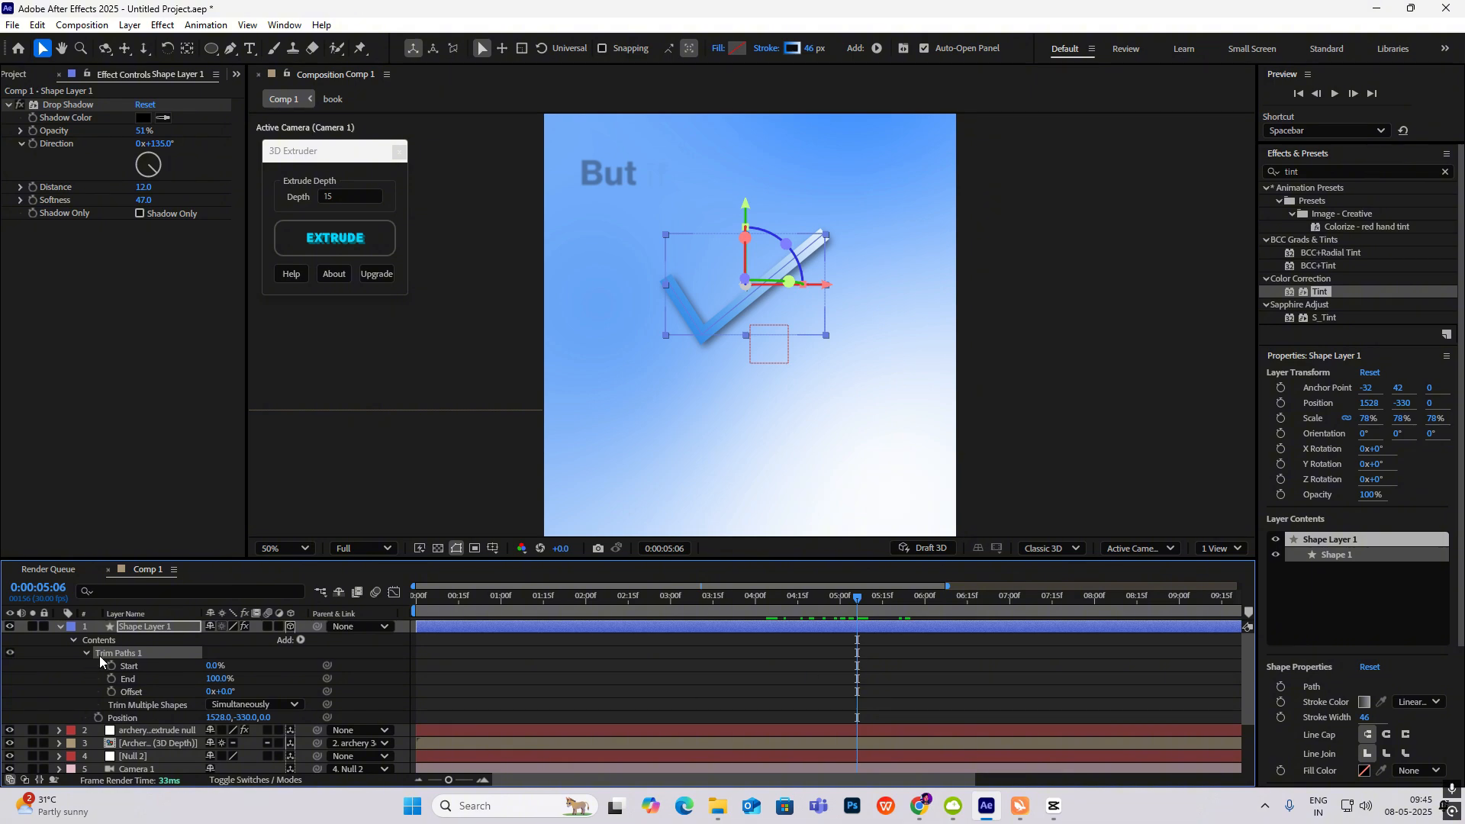
pyautogui.click(111, 679)
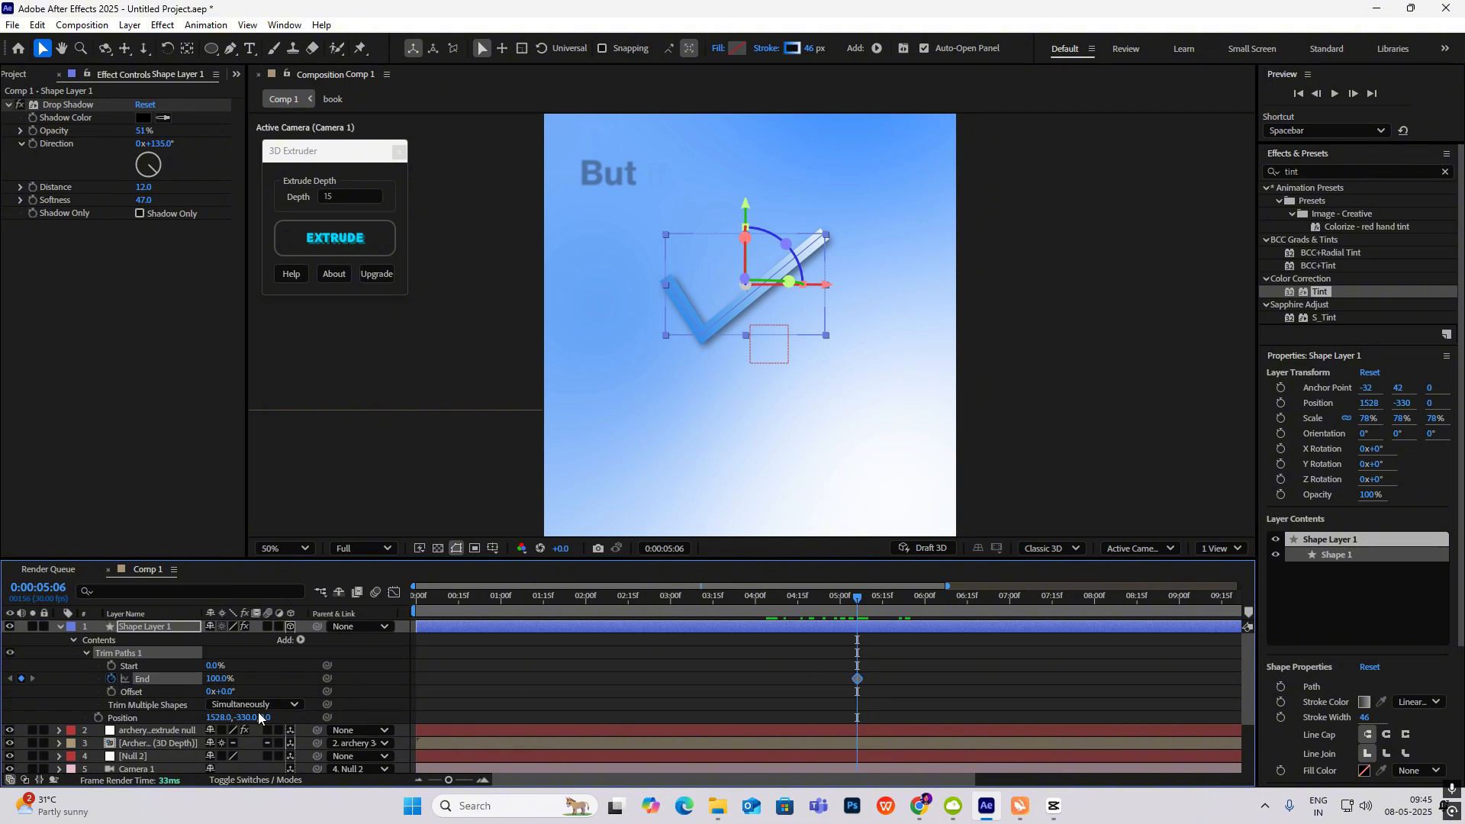
pyautogui.moveTo(219, 679); pyautogui.dragTo(65, 698)
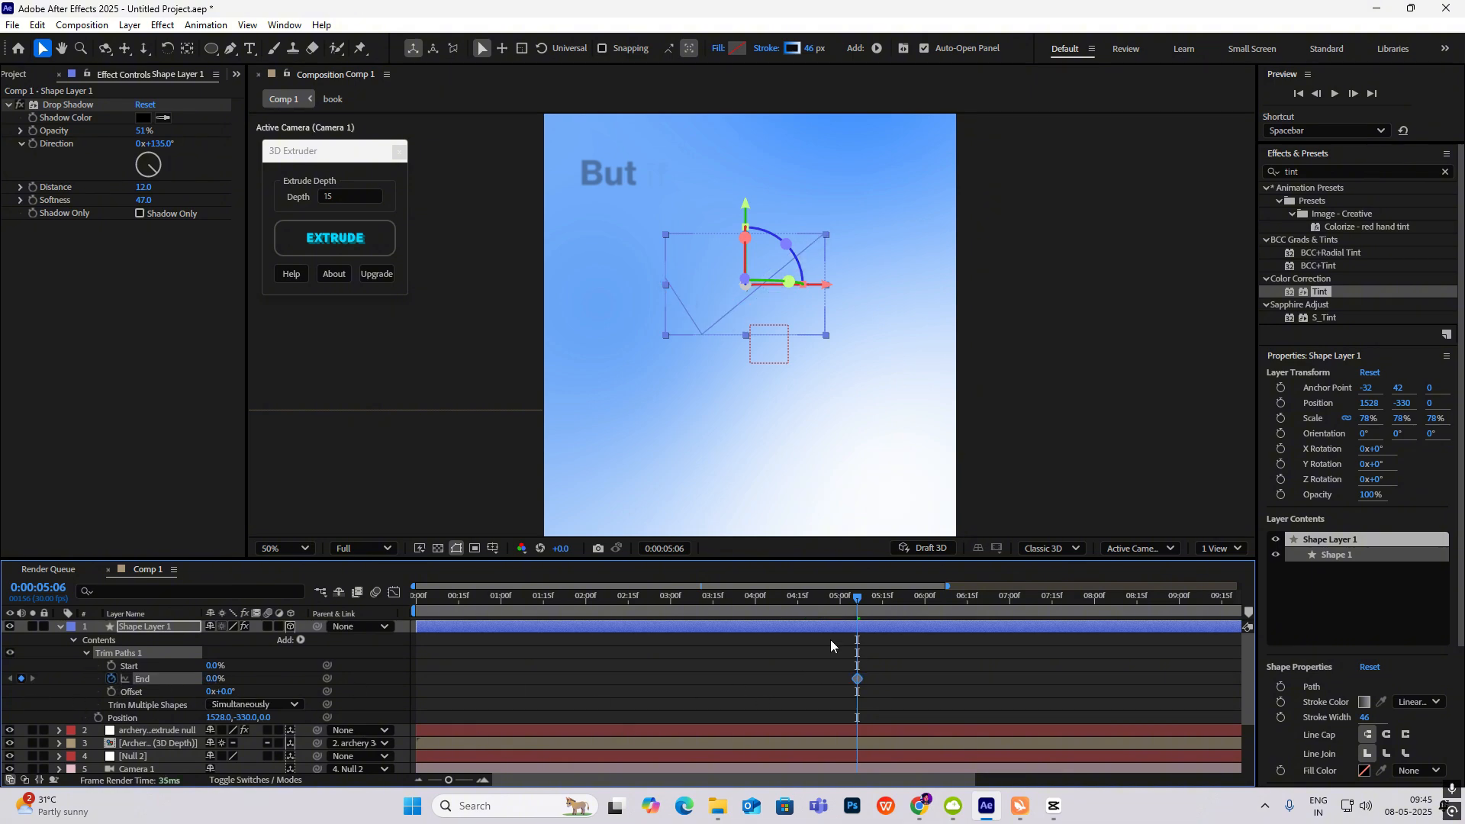
pyautogui.moveTo(858, 599); pyautogui.dragTo(908, 616)
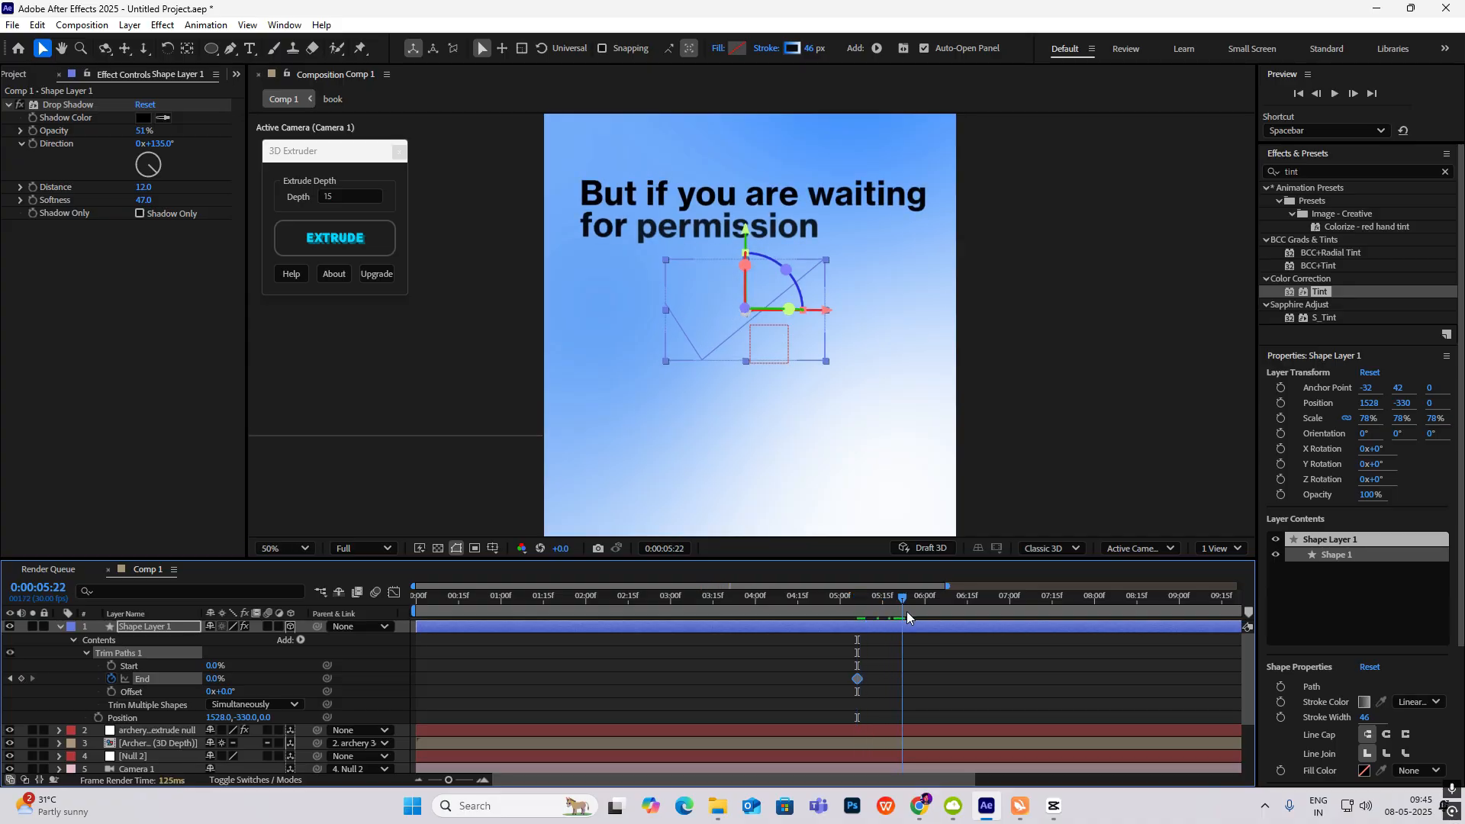
pyautogui.moveTo(217, 678); pyautogui.dragTo(729, 669)
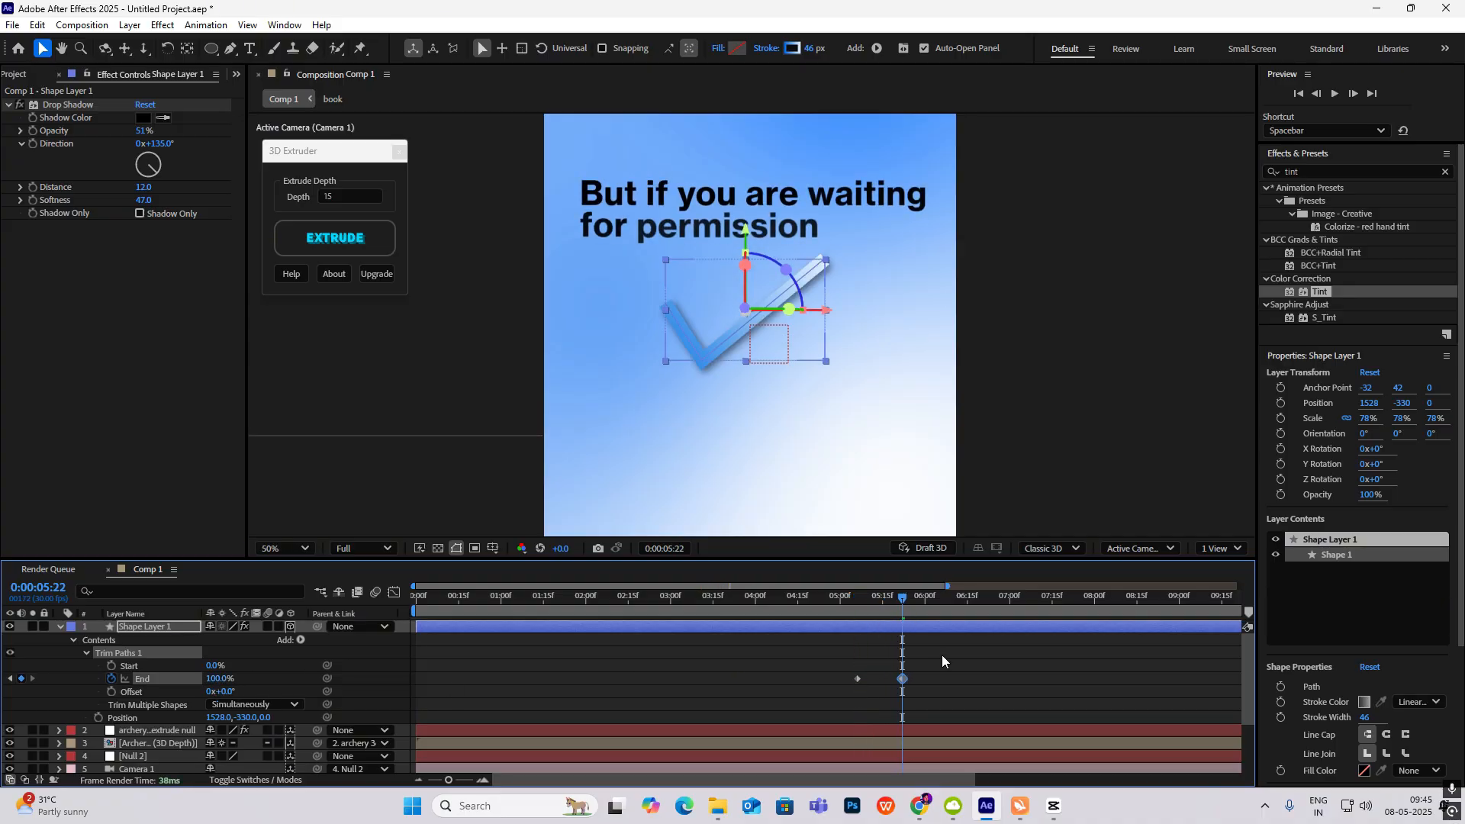
# Step: Apply Easy Ease to both Trim Paths End keyframes and reshape their speed curve for a fast start and slow finish
pyautogui.moveTo(943, 656); pyautogui.dragTo(796, 702)
pyautogui.press('F9')
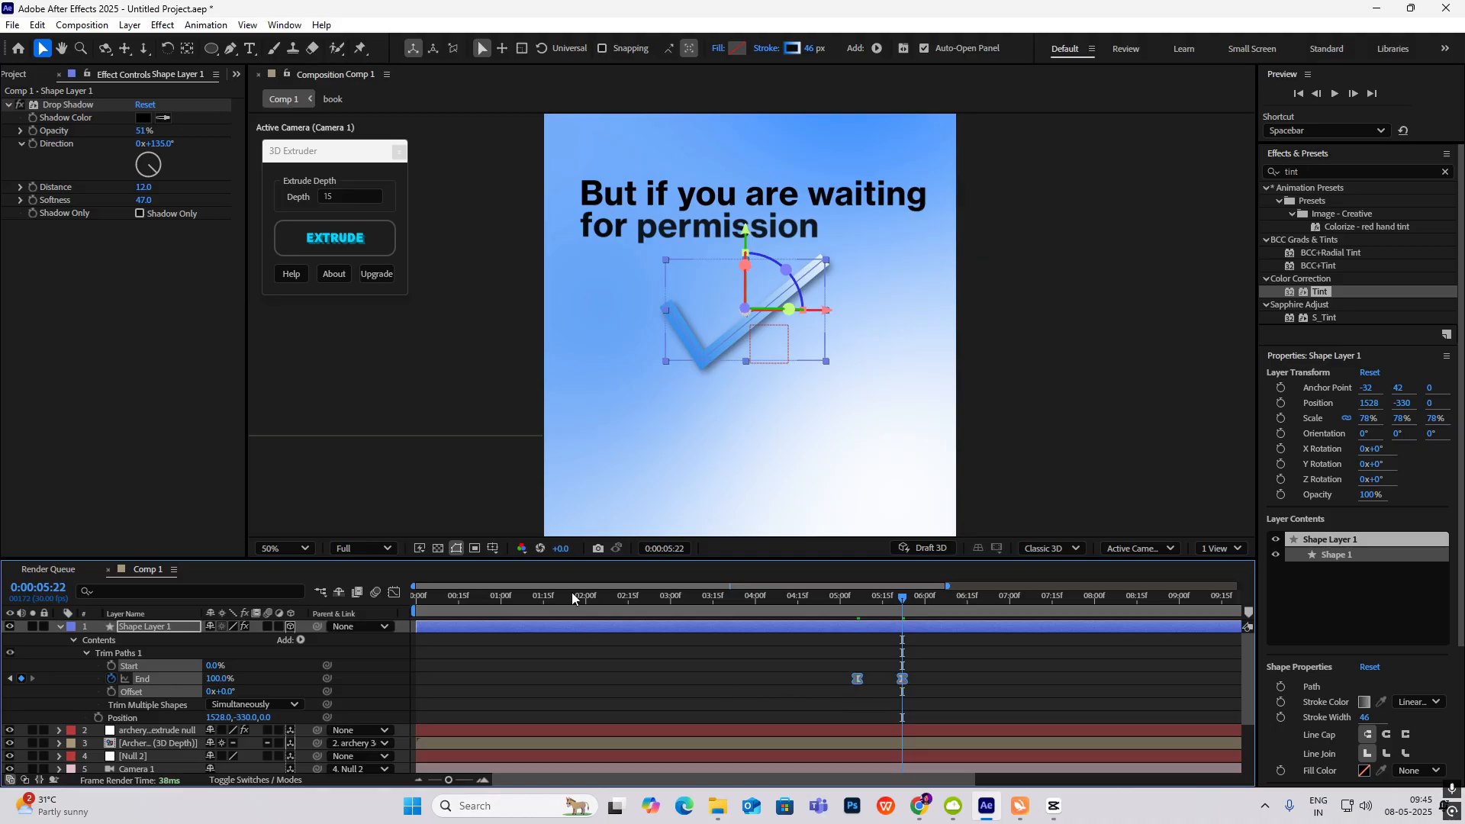
pyautogui.click(399, 592)
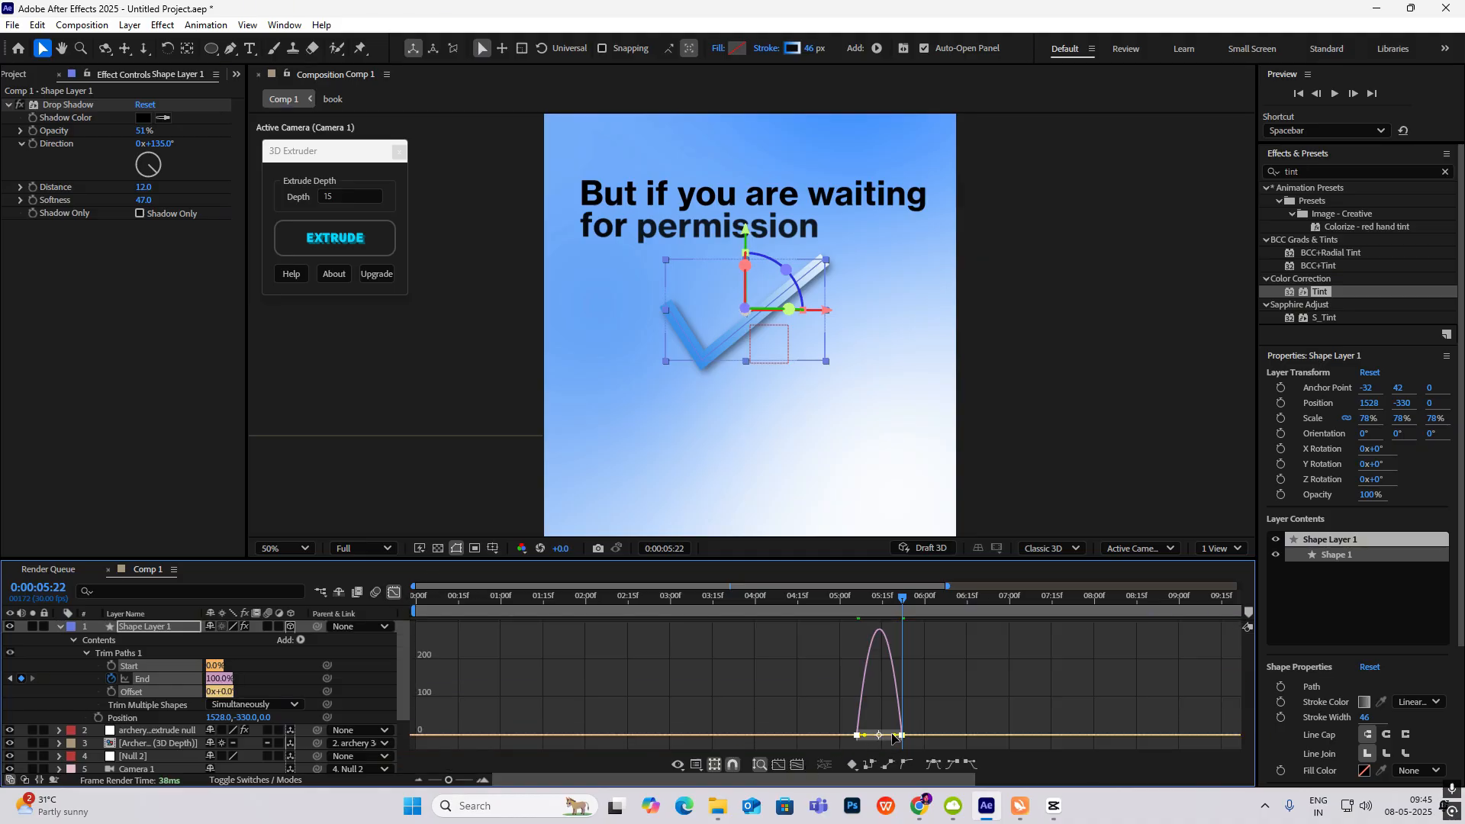
pyautogui.moveTo(896, 737); pyautogui.dragTo(805, 737)
pyautogui.click(398, 594)
# Step: Preview the checkmark's draw-on animation from 0:00:04:29 and return to 0:00:04:19
pyautogui.moveTo(906, 594); pyautogui.dragTo(838, 618)
pyautogui.press('space')
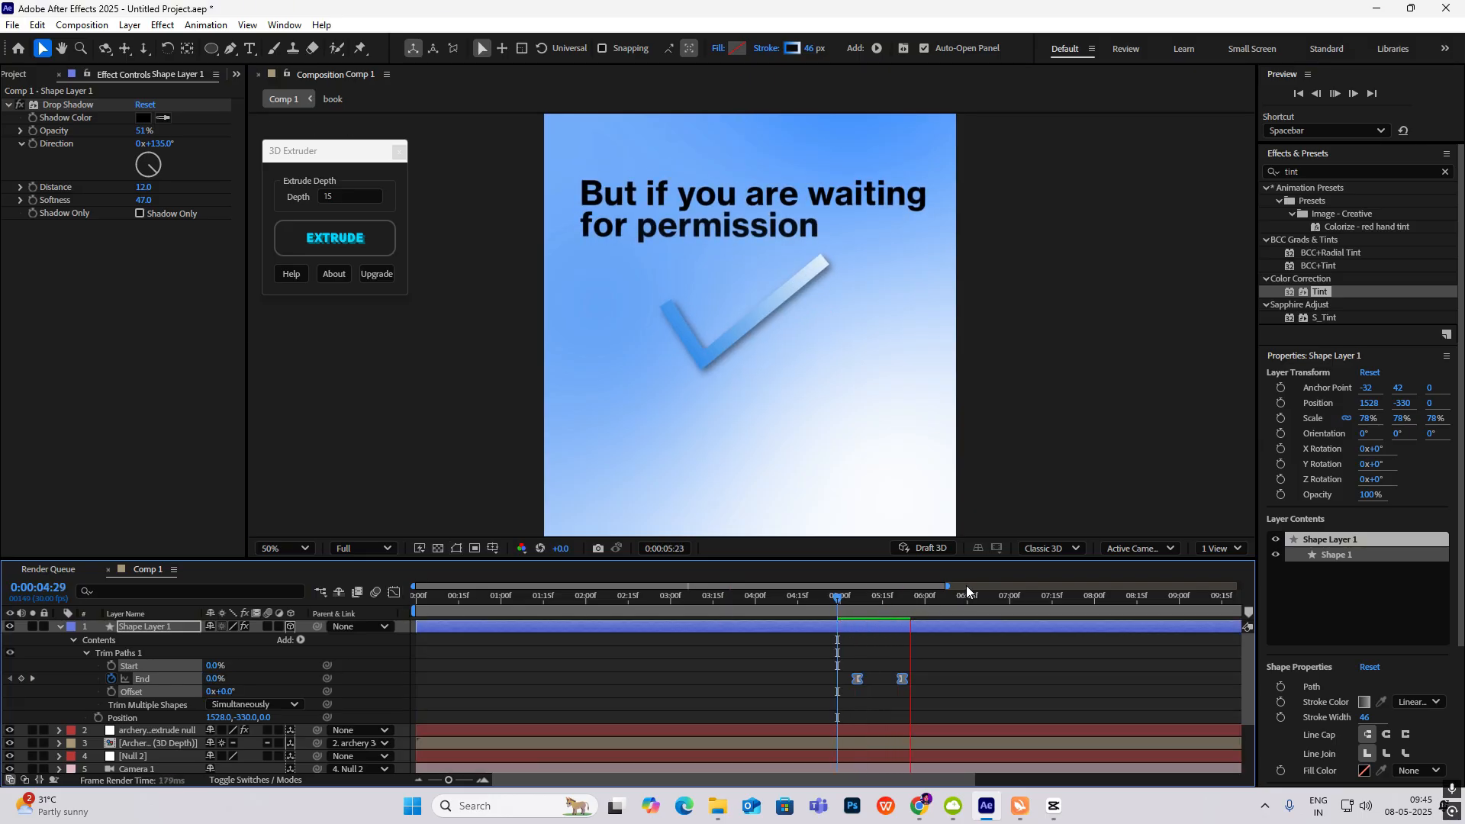
pyautogui.press('space')
pyautogui.scroll(-2, 751, 354)
pyautogui.moveTo(936, 599); pyautogui.dragTo(810, 616)
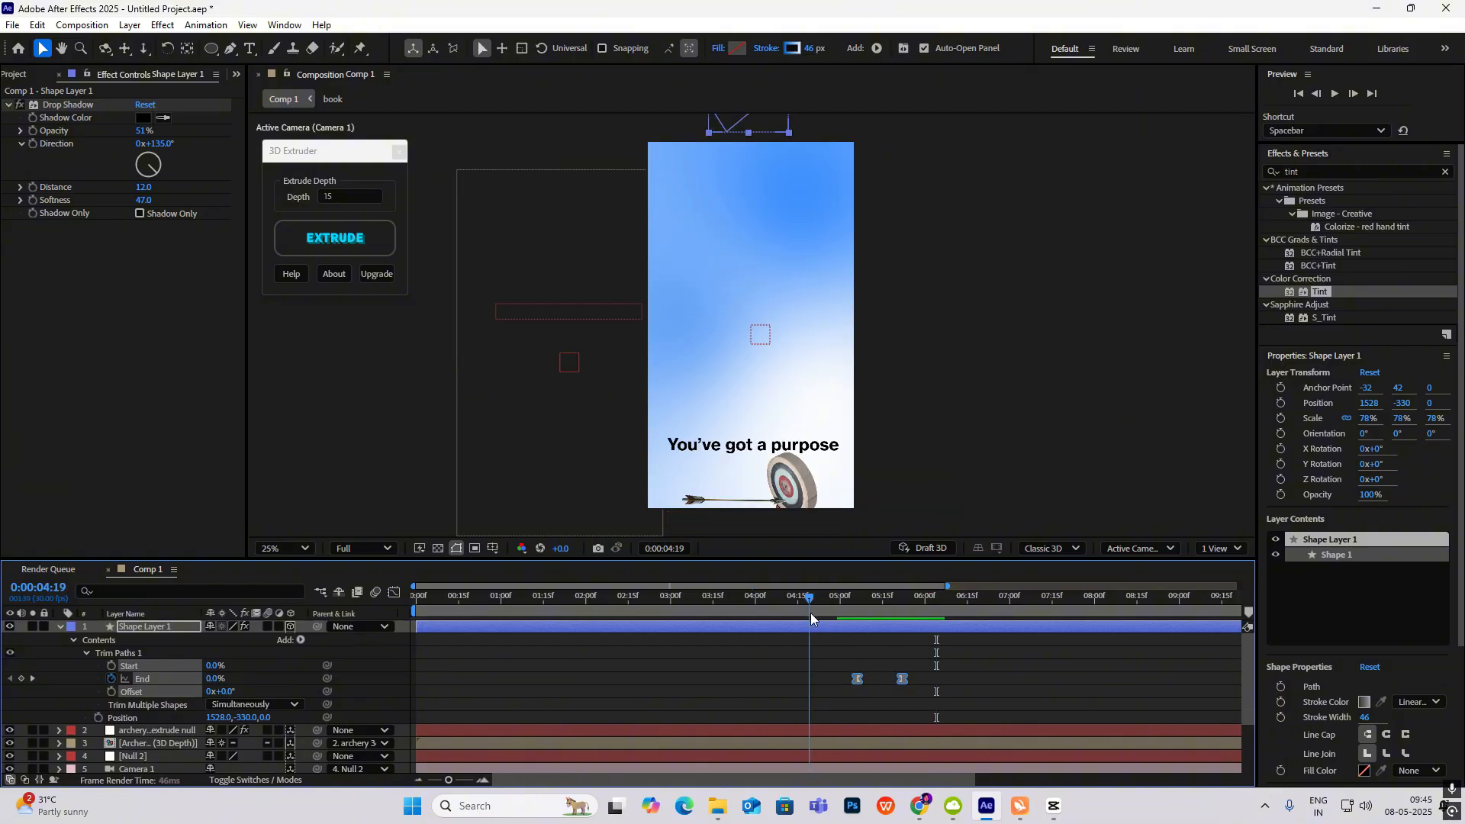
# Step: Shift the checkmark's shape layer about 12 frames later so it draws on after the text, and preview the composition
pyautogui.press('space')
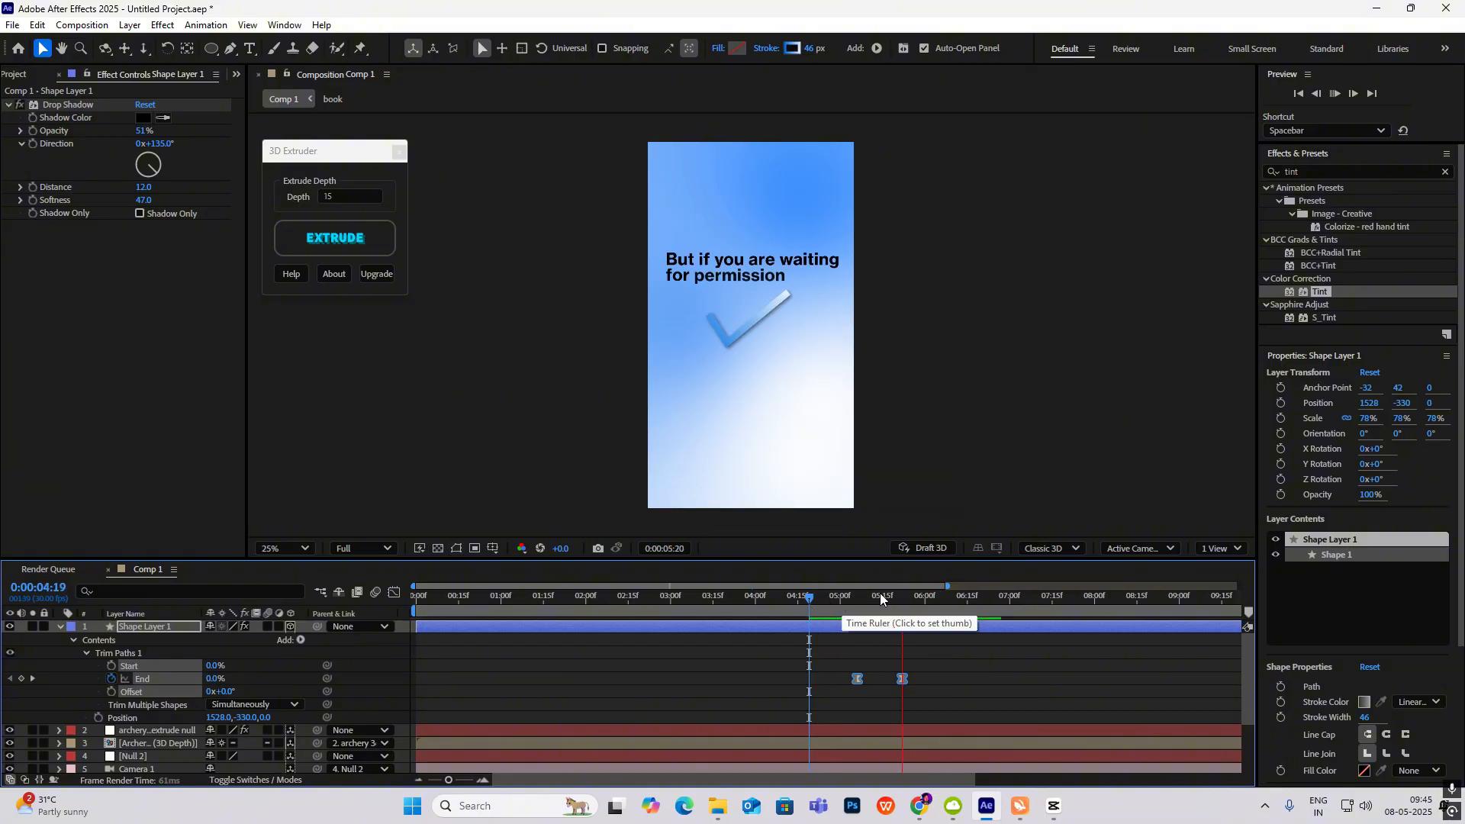
pyautogui.moveTo(885, 631)
pyautogui.mouseDown()
pyautogui.moveTo(919, 634)
pyautogui.moveTo(874, 607)
pyautogui.mouseUp()
pyautogui.press('space')
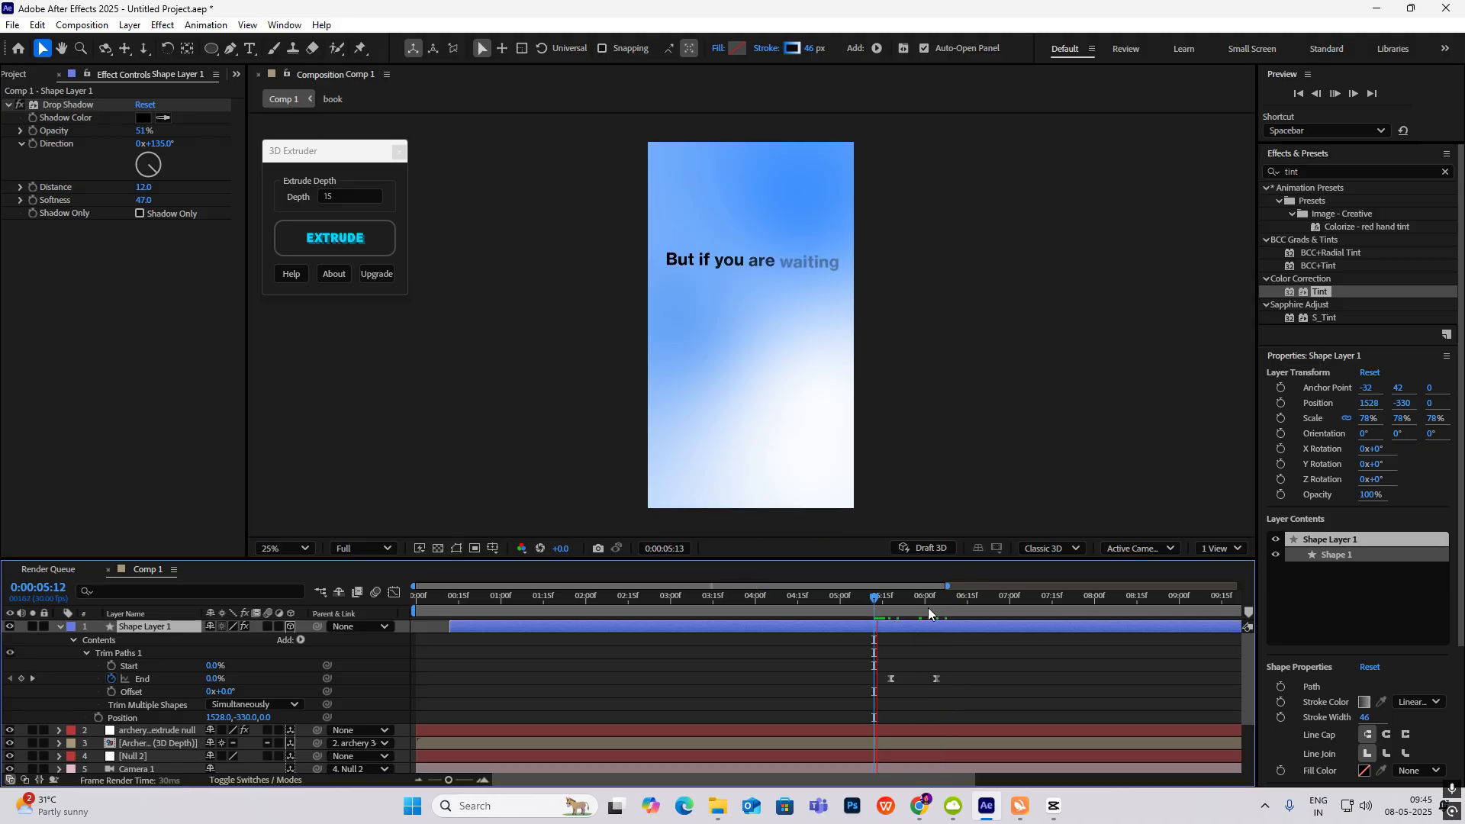
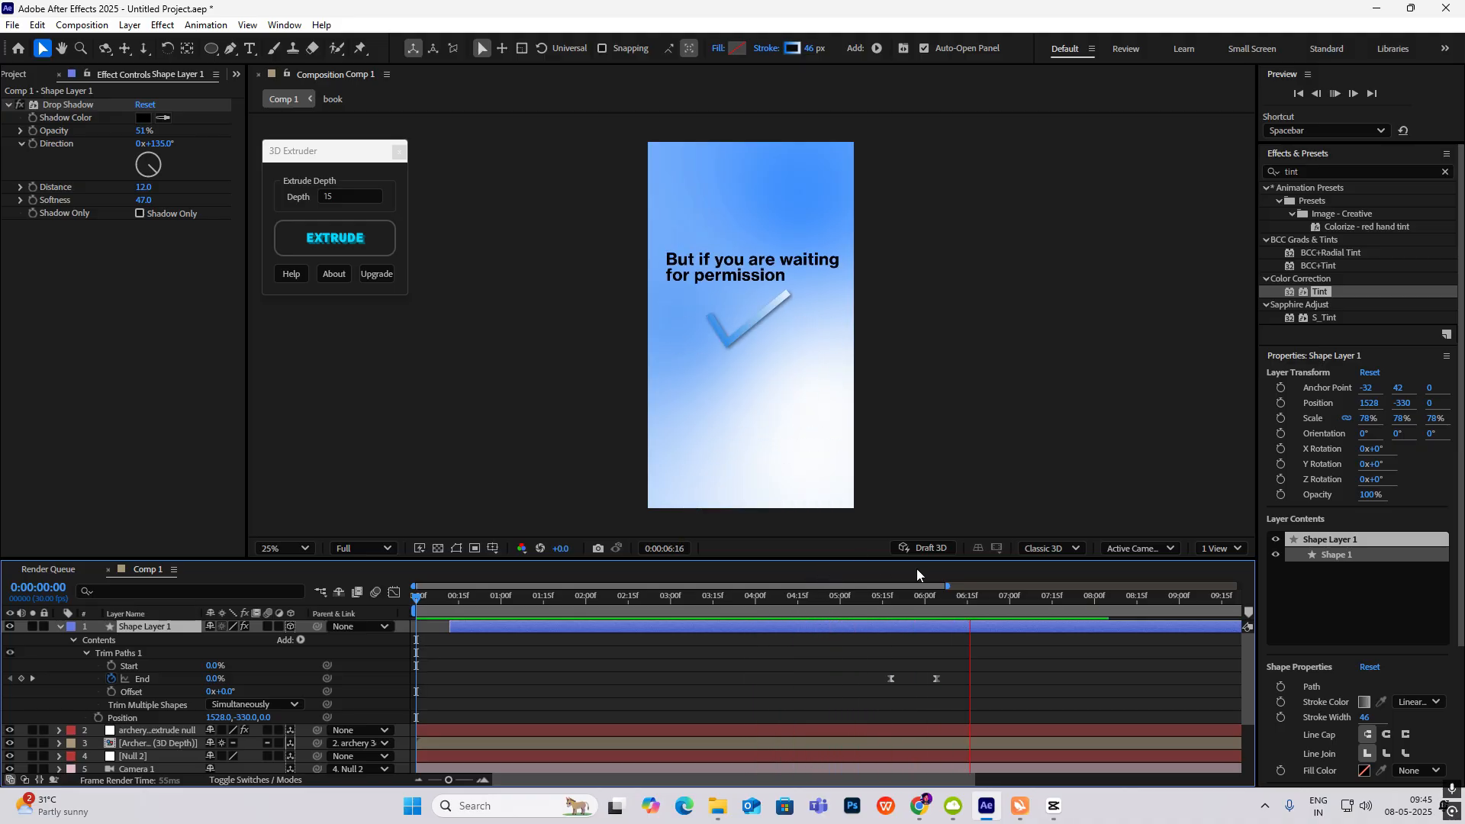
# Step: Switch to CapCut, scrub the reference video to the "you're already too late." clock scene, and return to After Effects
pyautogui.click(1053, 807)
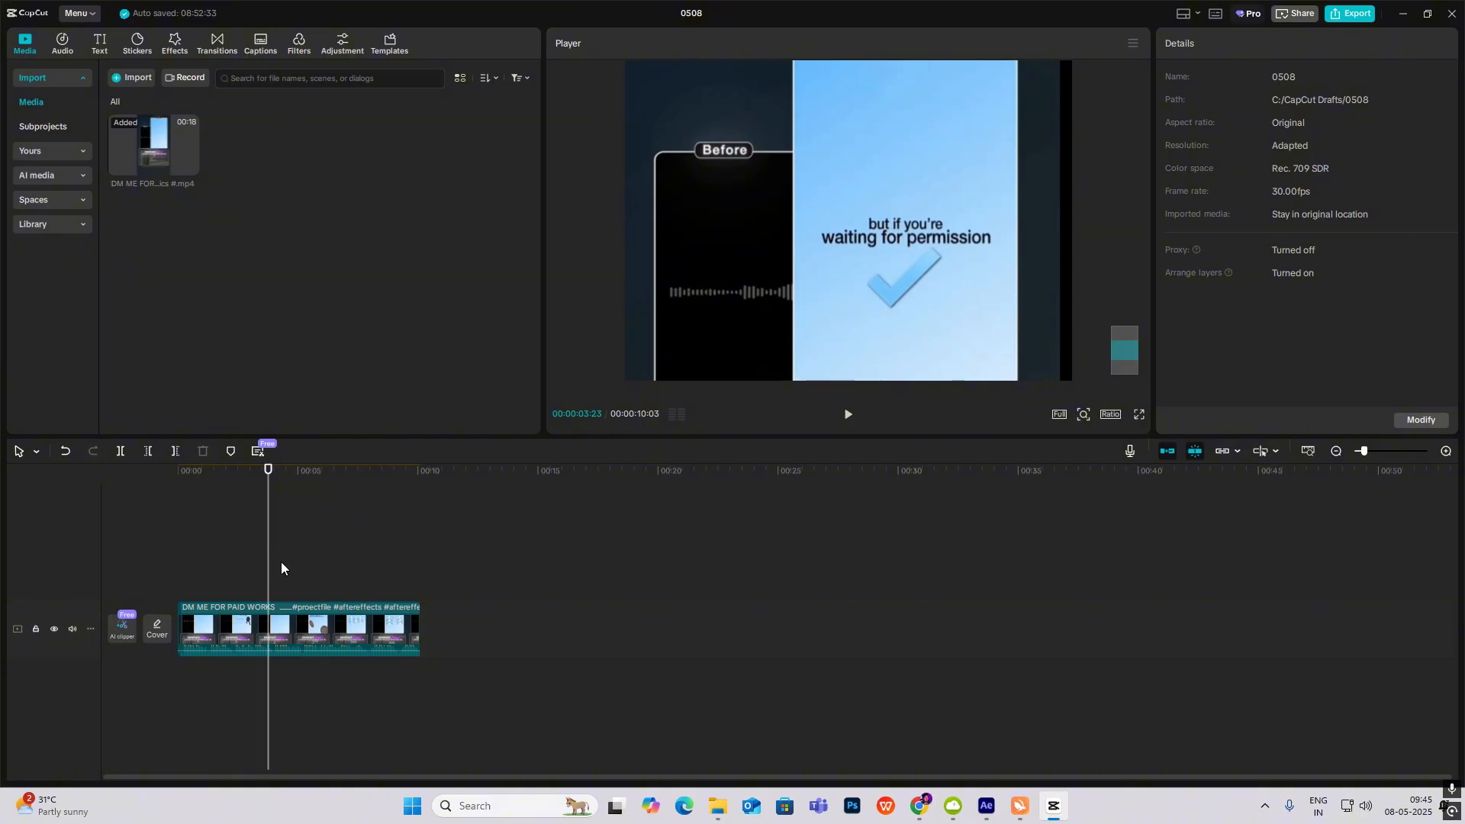
pyautogui.moveTo(270, 568)
pyautogui.mouseDown()
pyautogui.moveTo(304, 569)
pyautogui.moveTo(292, 567)
pyautogui.mouseUp()
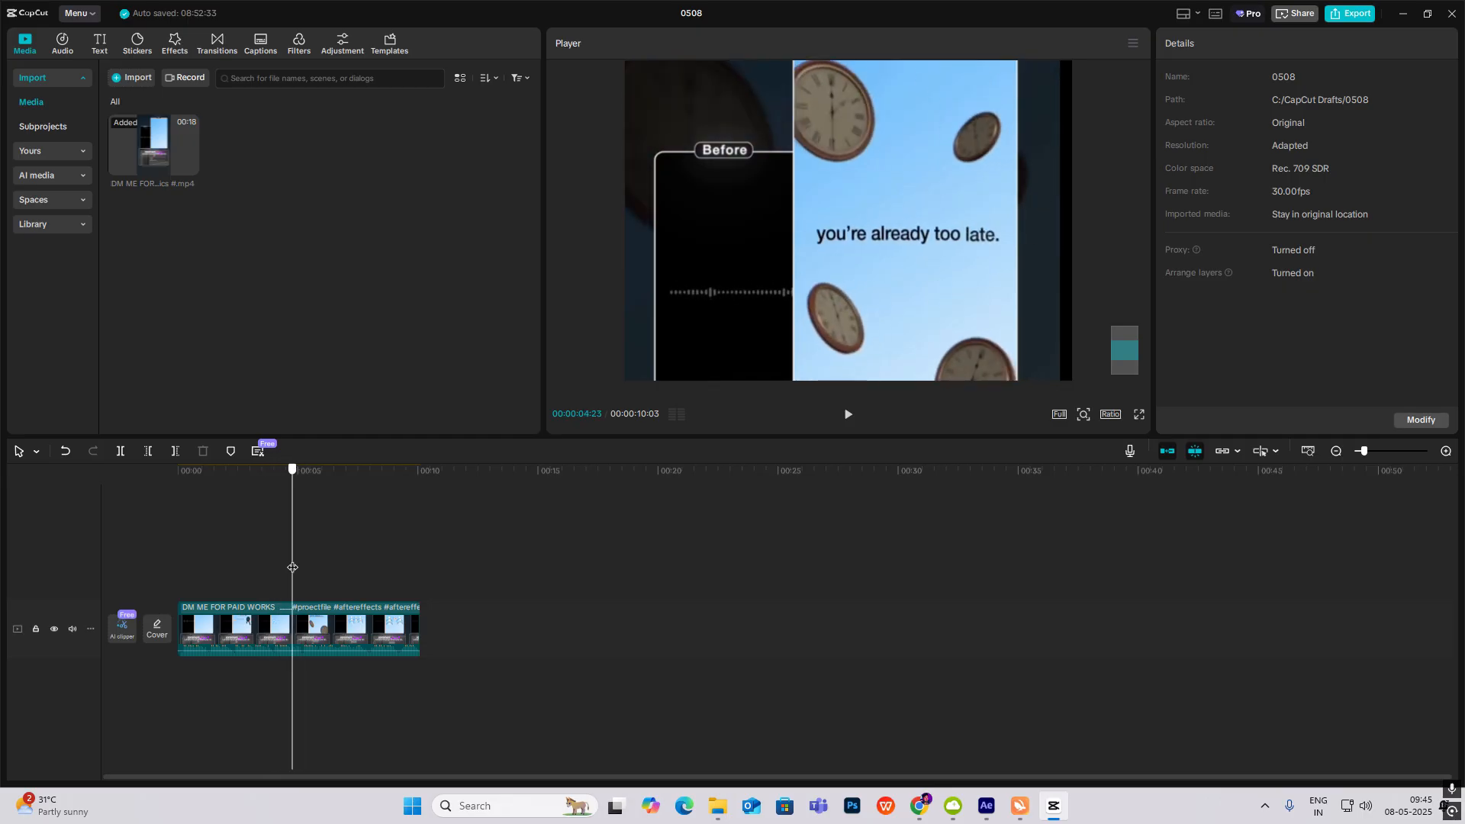
pyautogui.click(1051, 807)
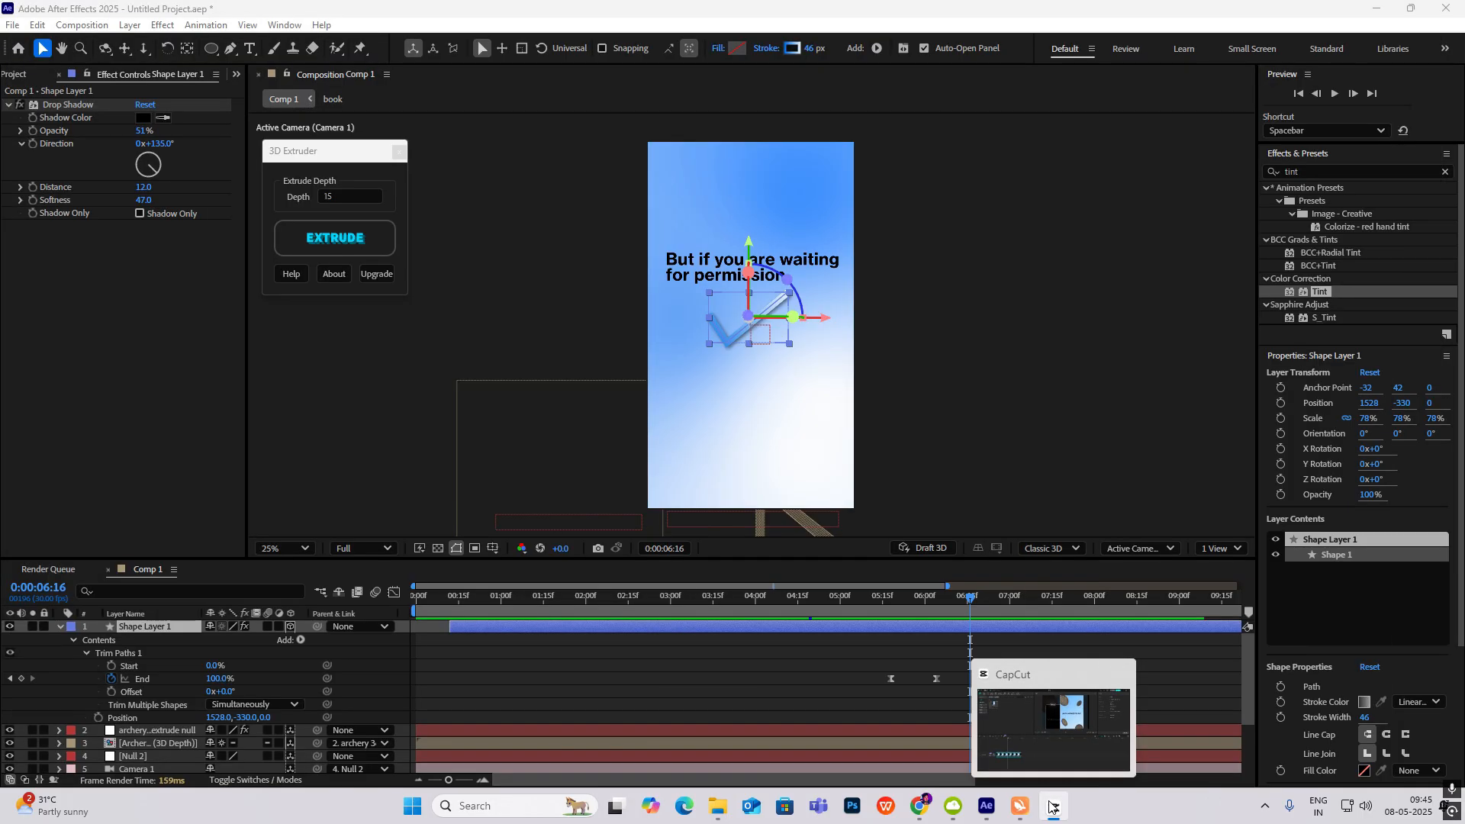
# Step: Select the checkmark layer and the "But if you are waiting for permission" text layer and keyframe their Opacity at 100% at 0:00:06:16
pyautogui.click(59, 627)
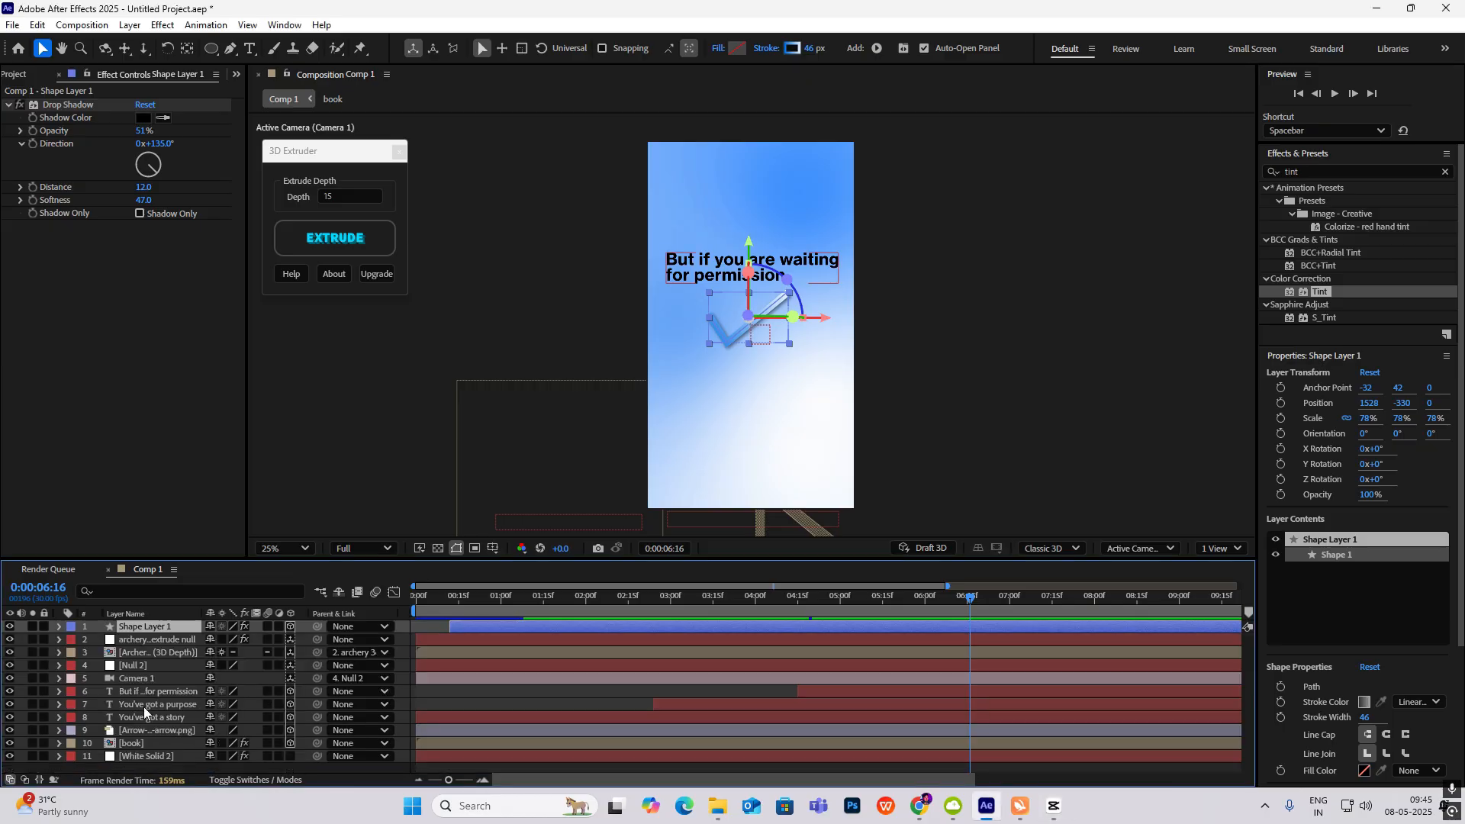
pyautogui.click(963, 387)
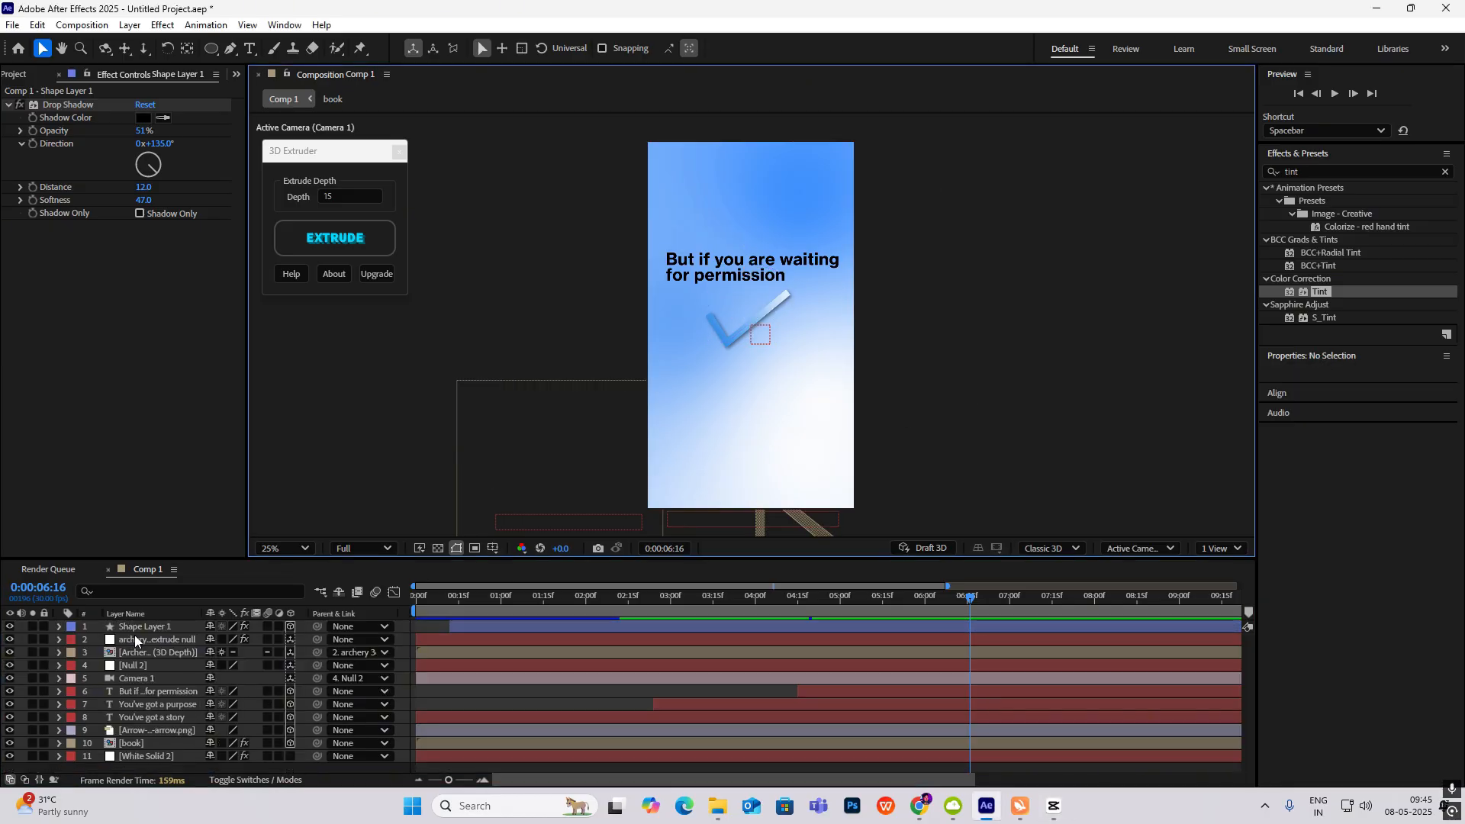
pyautogui.click(772, 306)
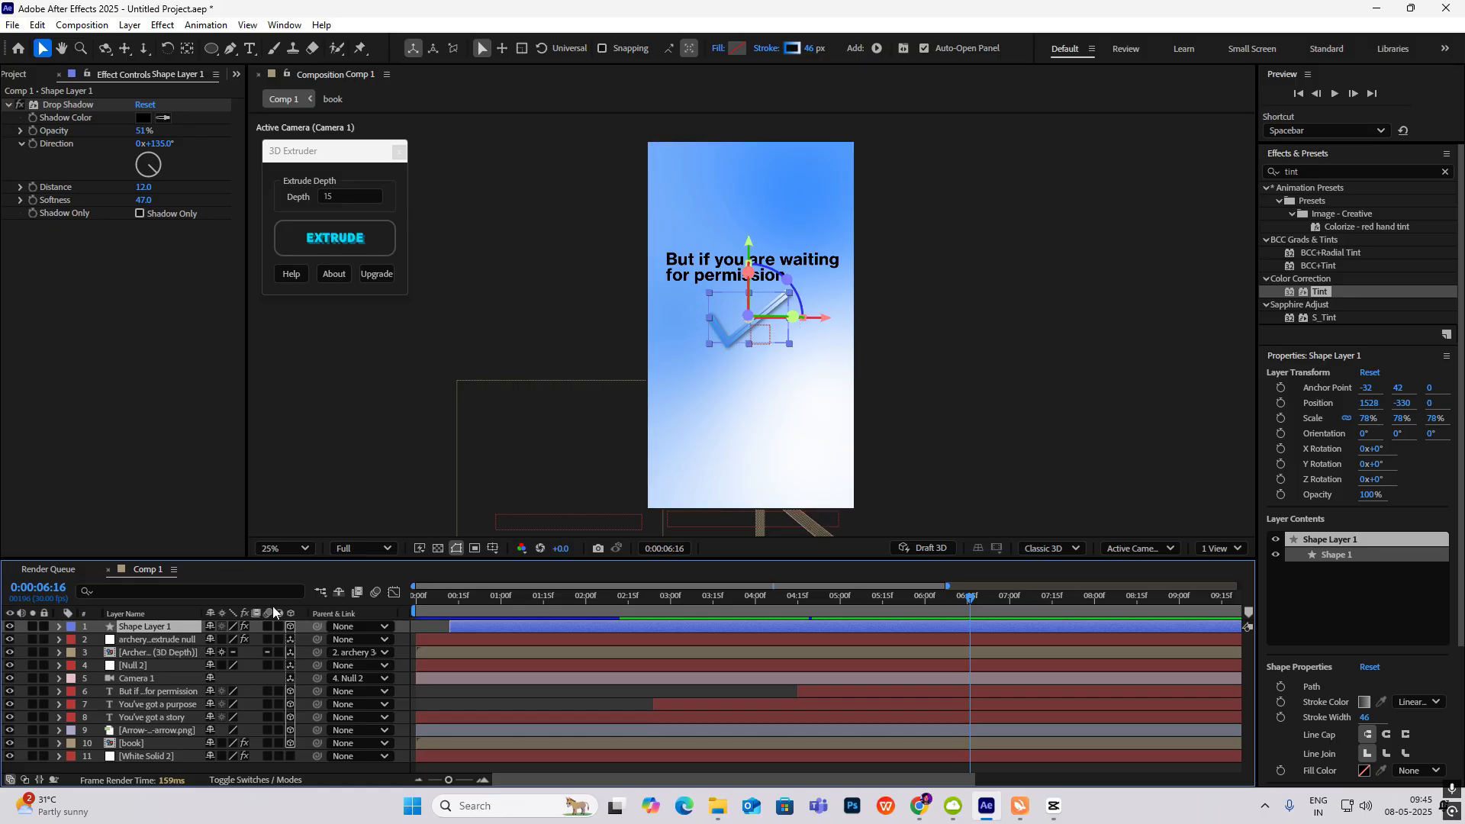
pyautogui.keyDown('ctrl'); pyautogui.click(166, 691); pyautogui.keyUp('ctrl')
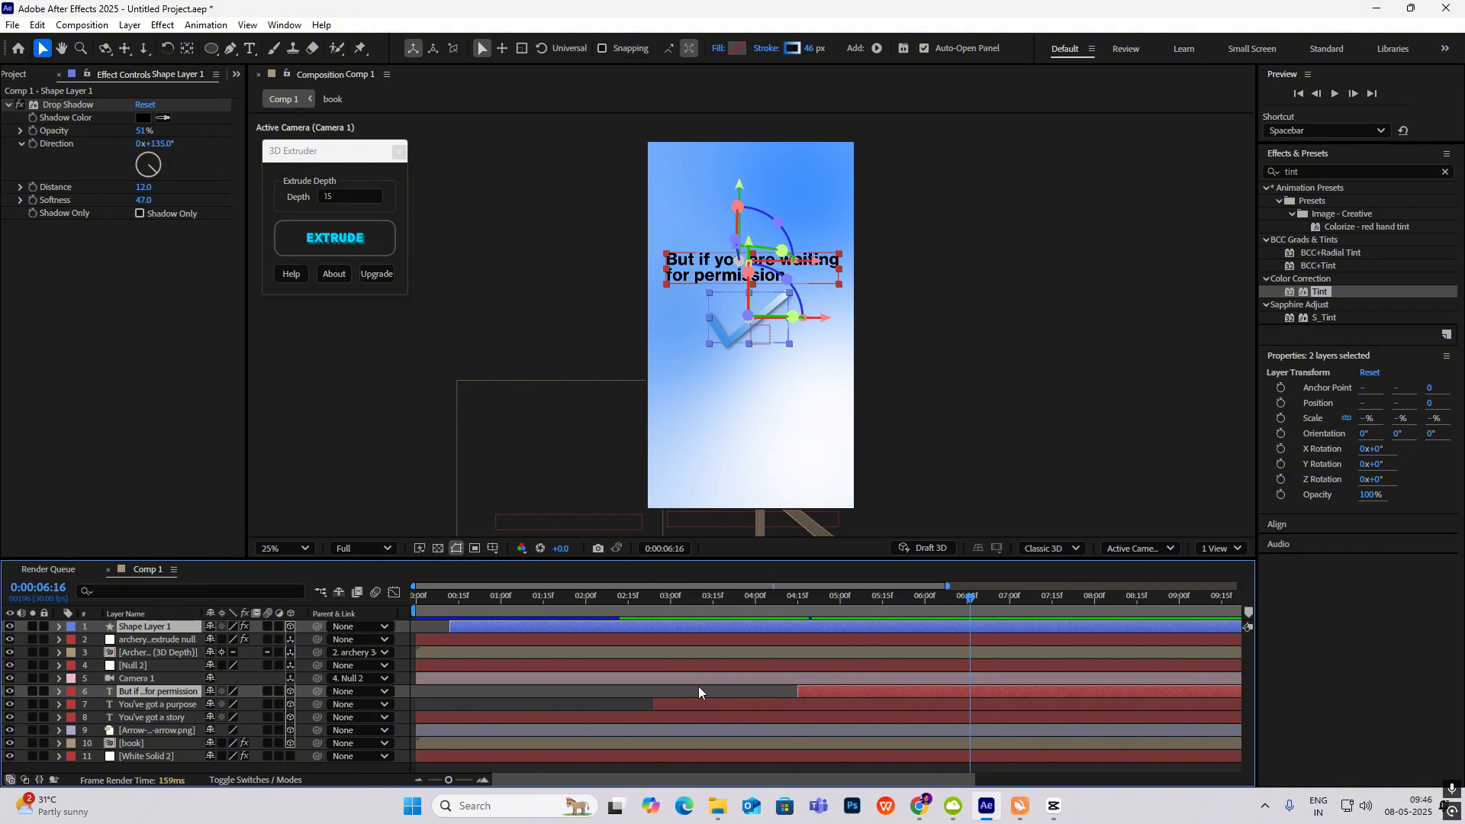
pyautogui.press('t')
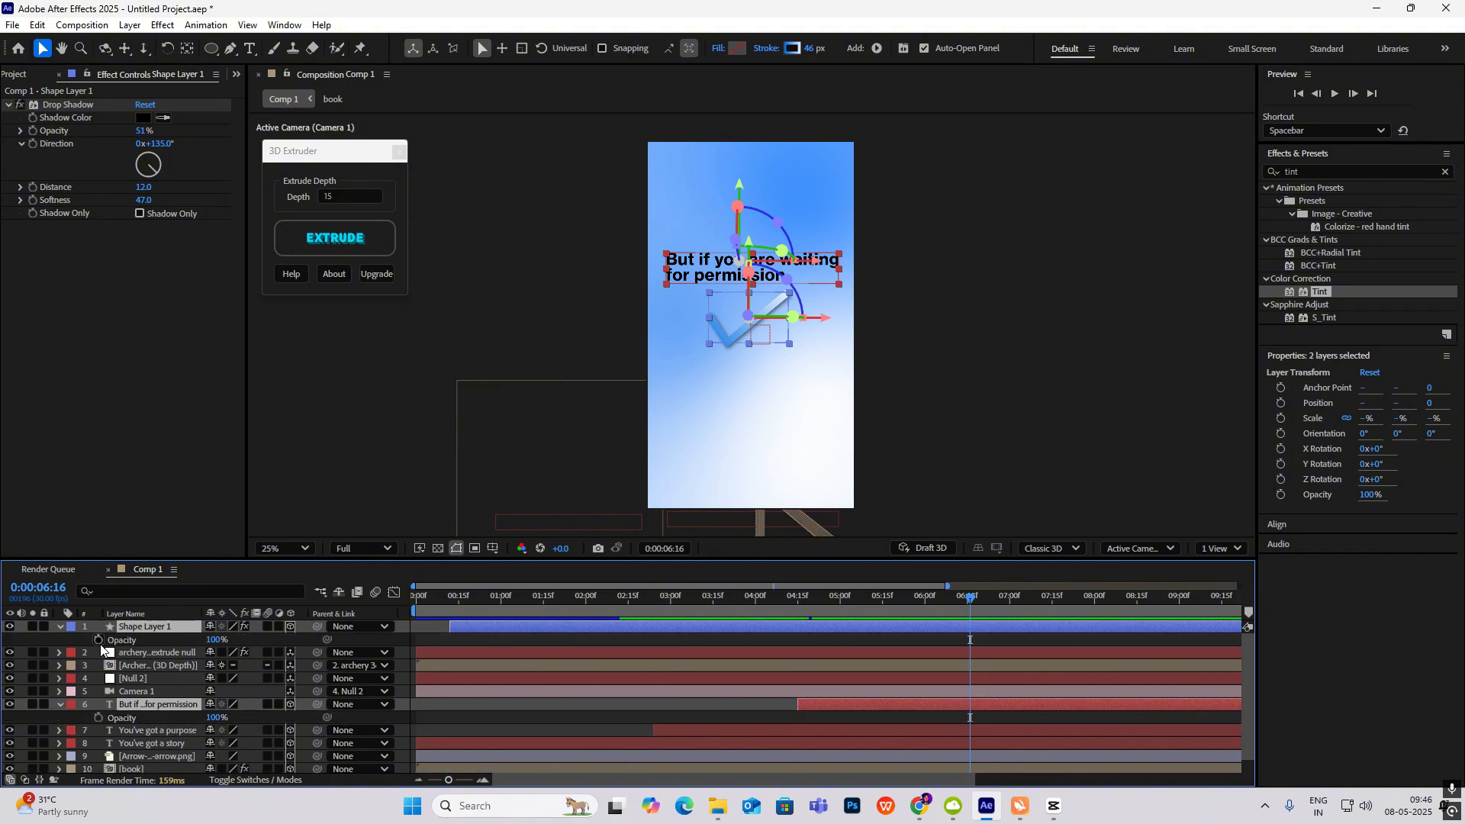
pyautogui.click(98, 641)
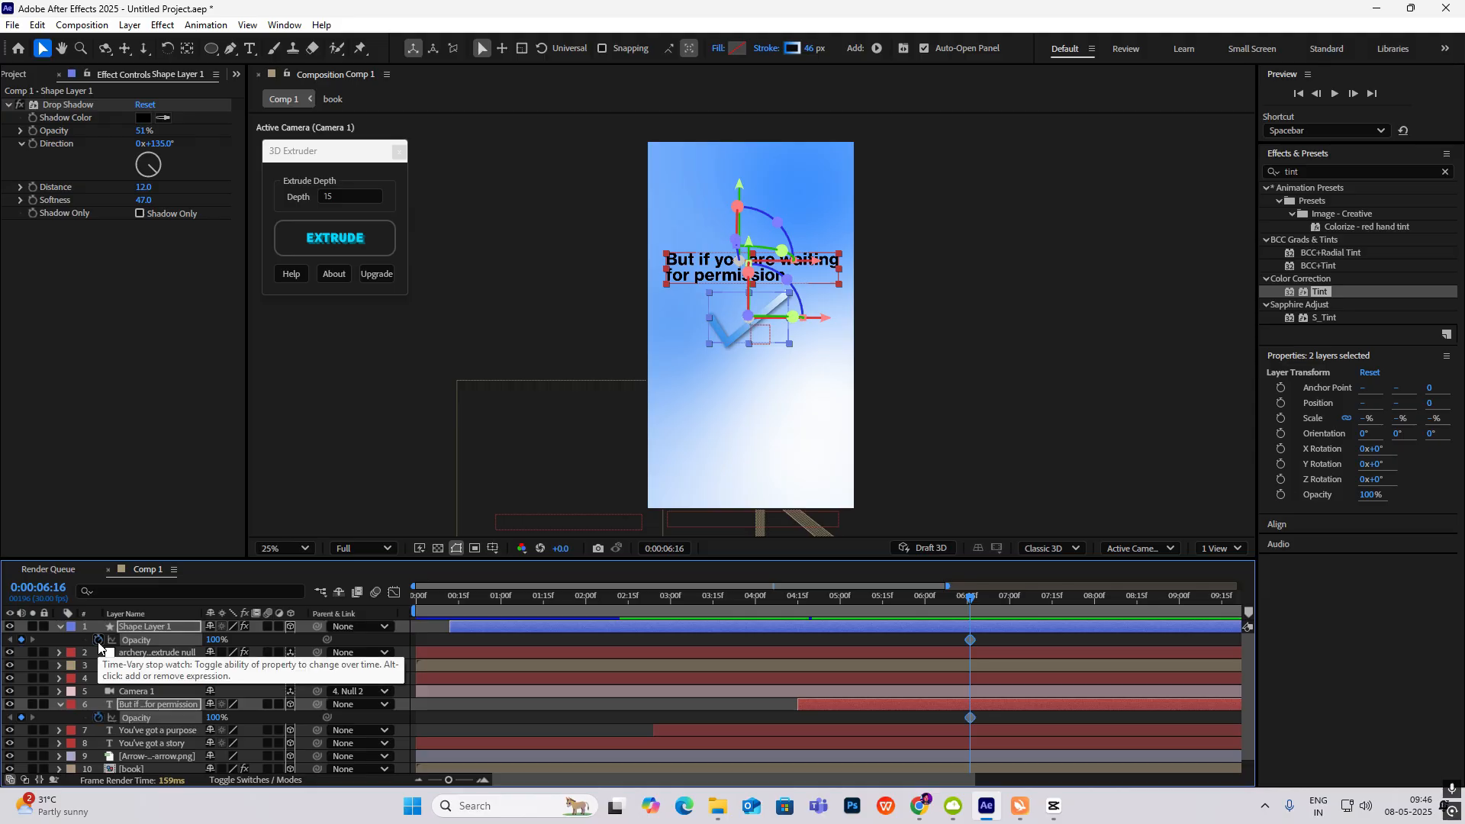
# Step: Add a second 100% Opacity keyframe to both layers at 0:00:07:00 and return to 0:00:06:16
pyautogui.click(981, 607)
pyautogui.moveTo(981, 607); pyautogui.dragTo(1013, 611)
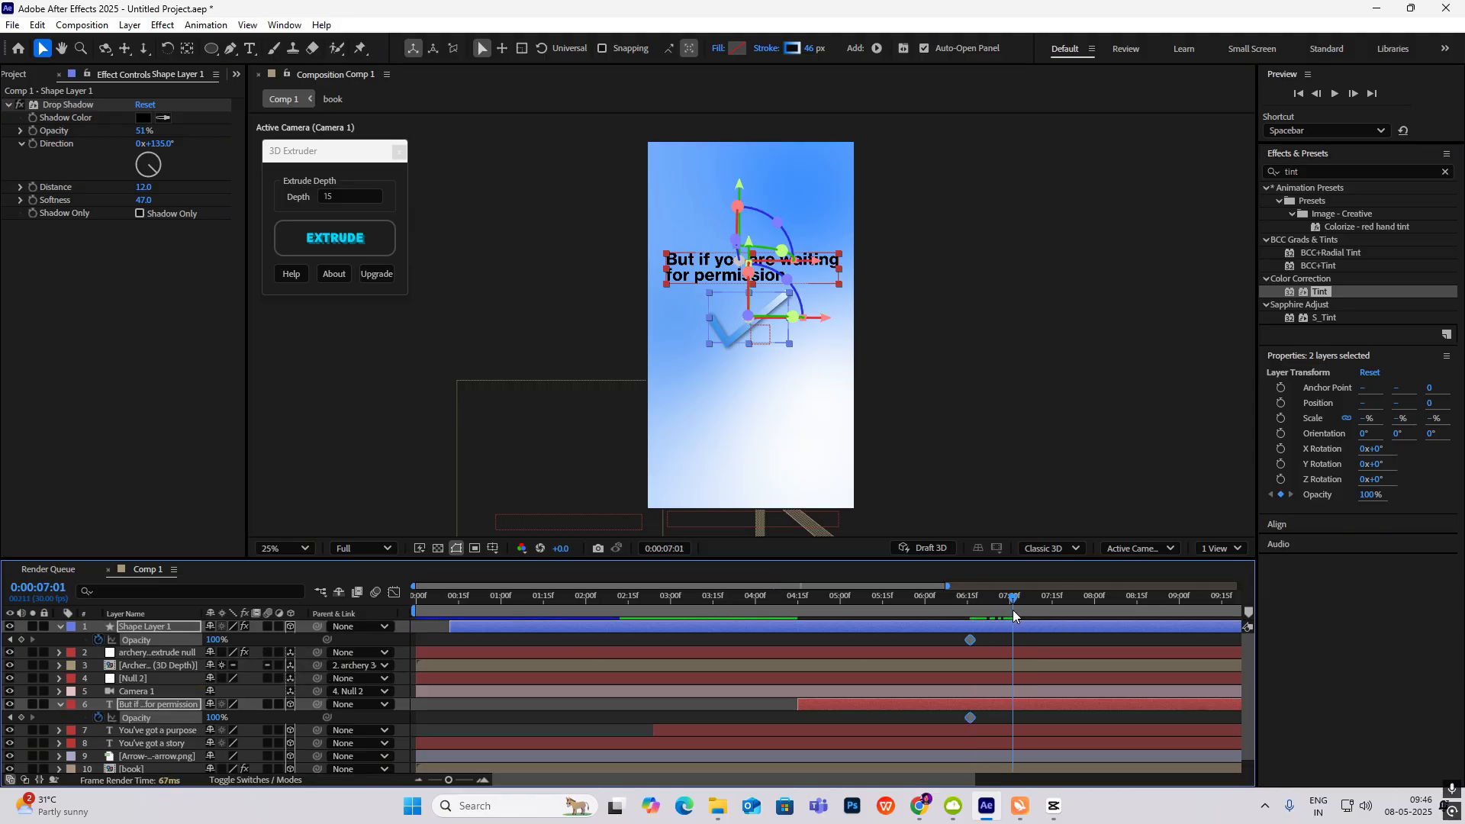
pyautogui.click(21, 640)
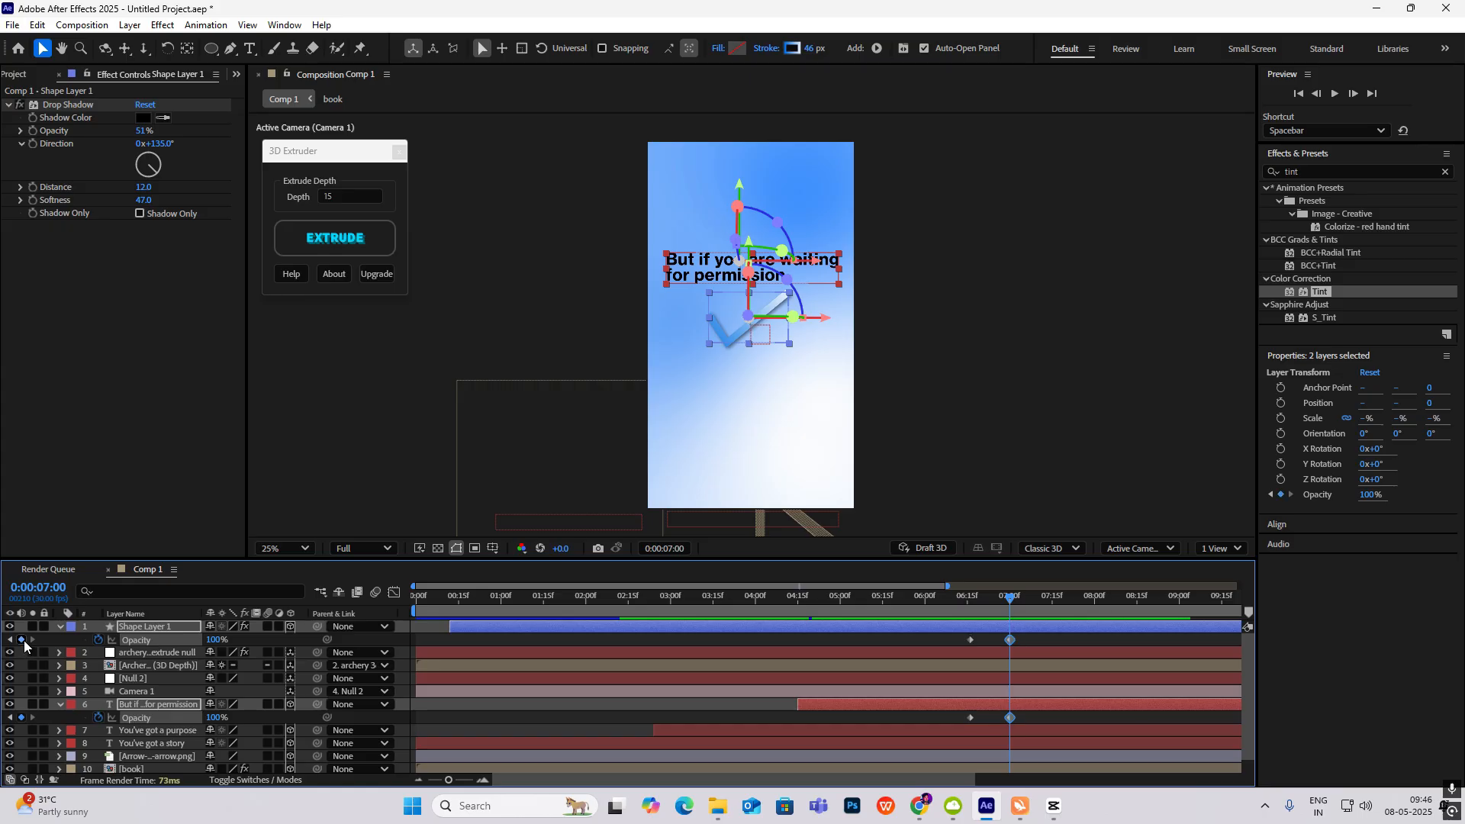
pyautogui.moveTo(1008, 607); pyautogui.dragTo(971, 607)
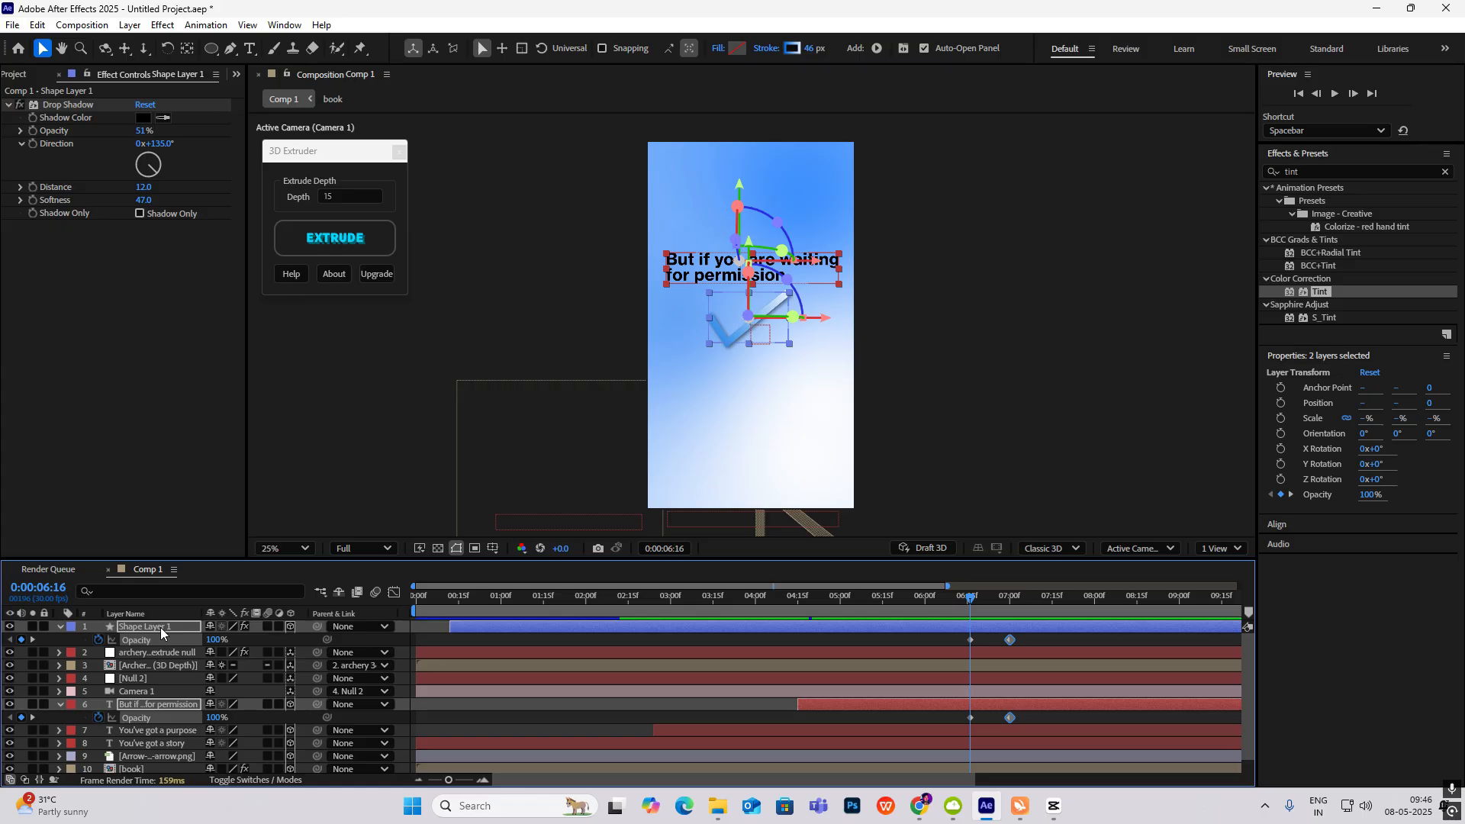
# Step: Animate the checkmark shape and the "But if you are waiting for permission" text from 0:00:06:16 to Z position 402 and 0% opacity at 0:00:07:00
pyautogui.hotkey('shift', 'p')
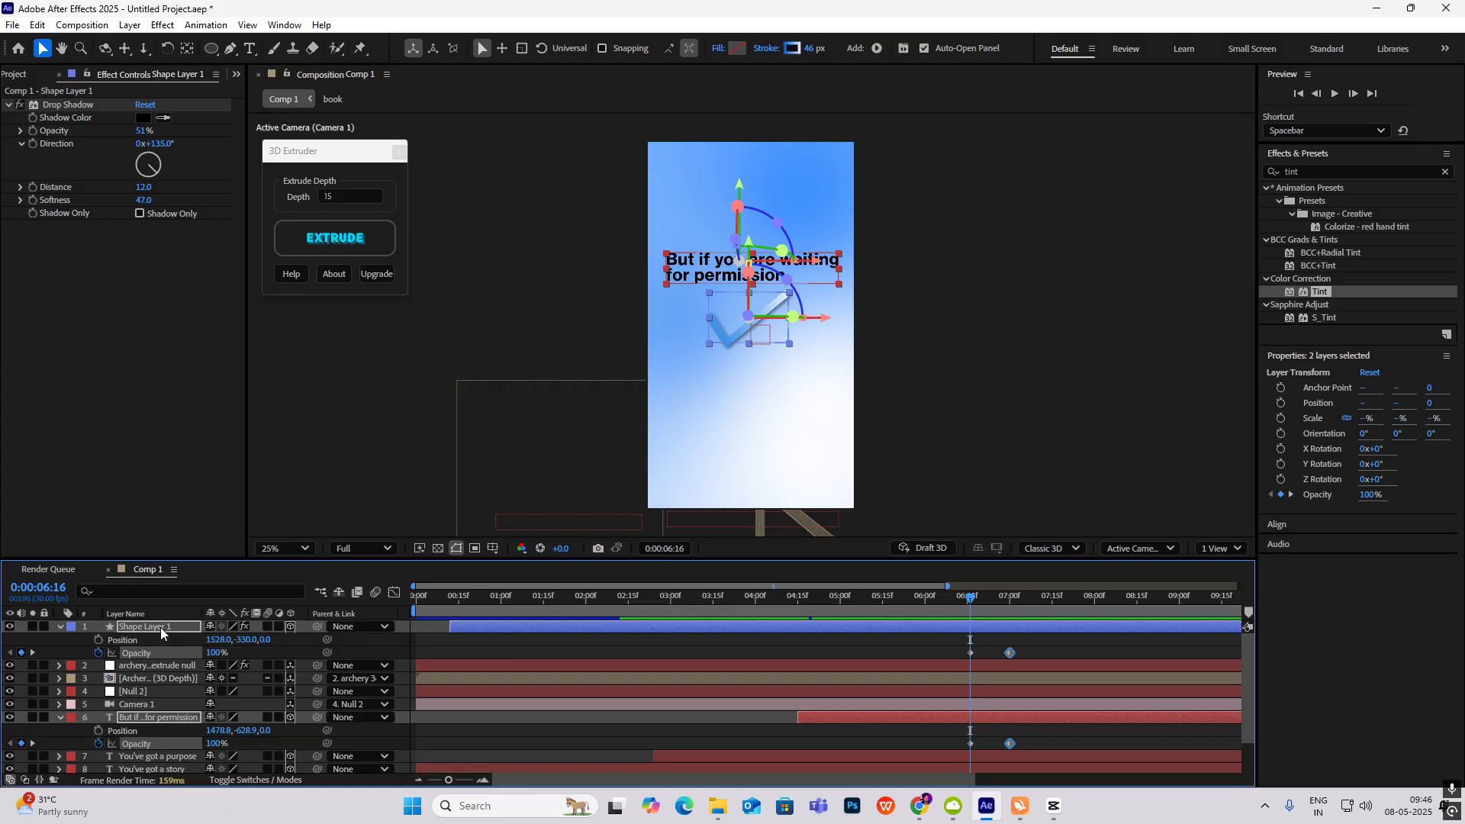
pyautogui.click(97, 639)
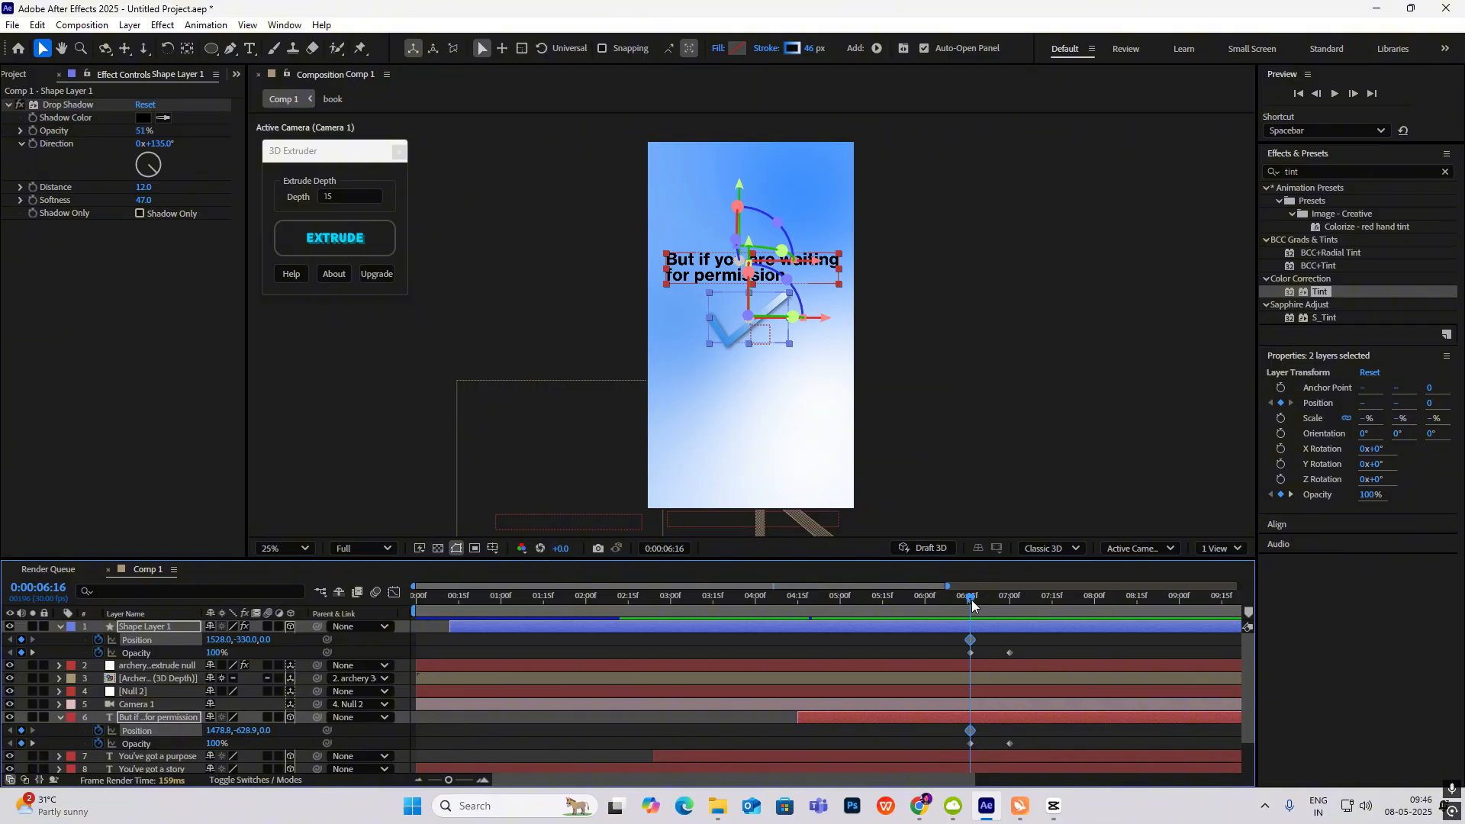
pyautogui.click(1007, 609)
pyautogui.moveTo(268, 640); pyautogui.dragTo(576, 644)
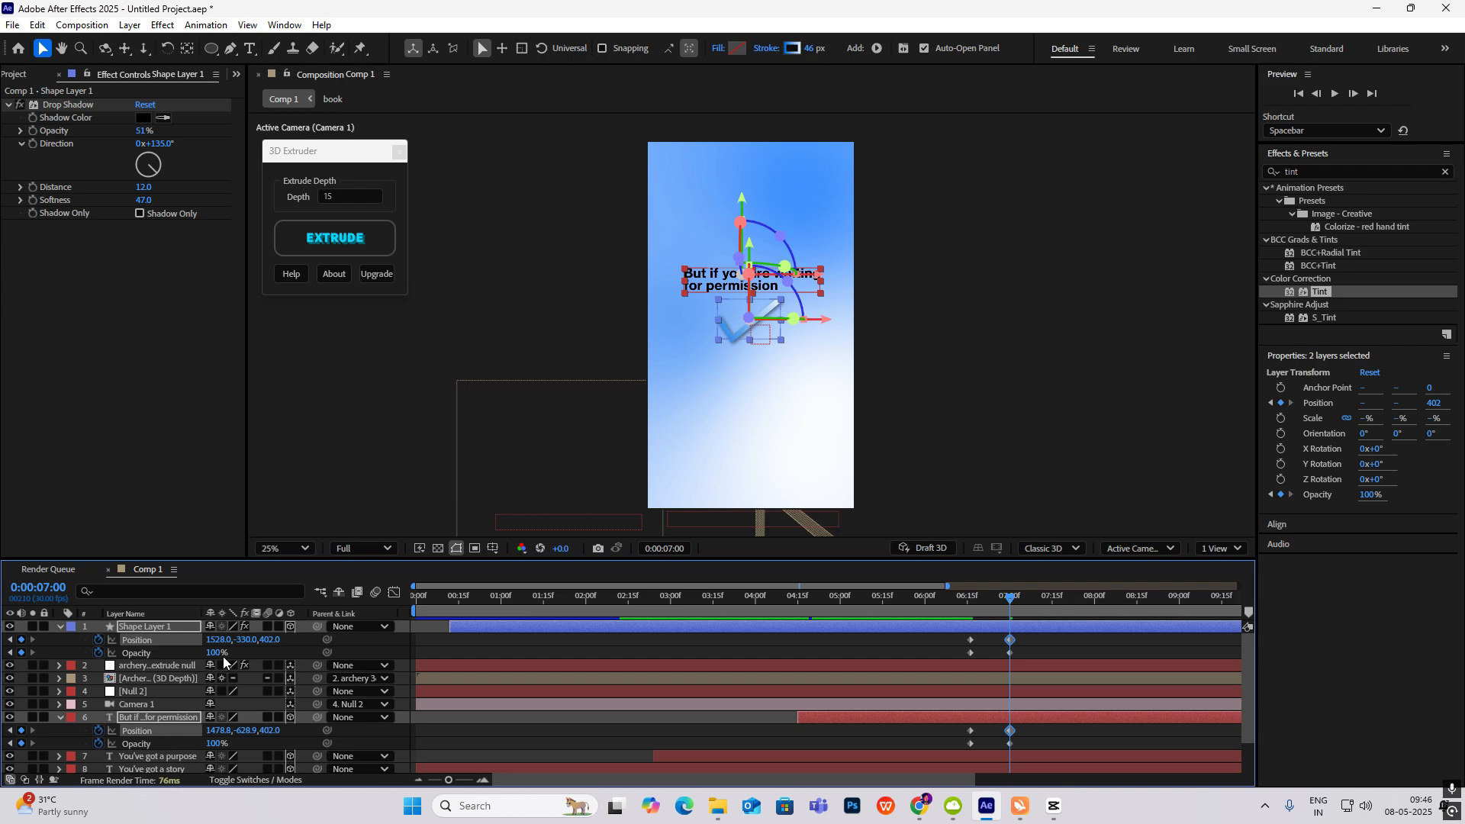
pyautogui.moveTo(217, 653); pyautogui.dragTo(26, 663)
# Step: Apply Easy Ease to the exit keyframes of both layers, reshape the speed graph to peak early, and preview the exit
pyautogui.moveTo(1011, 598); pyautogui.dragTo(926, 749)
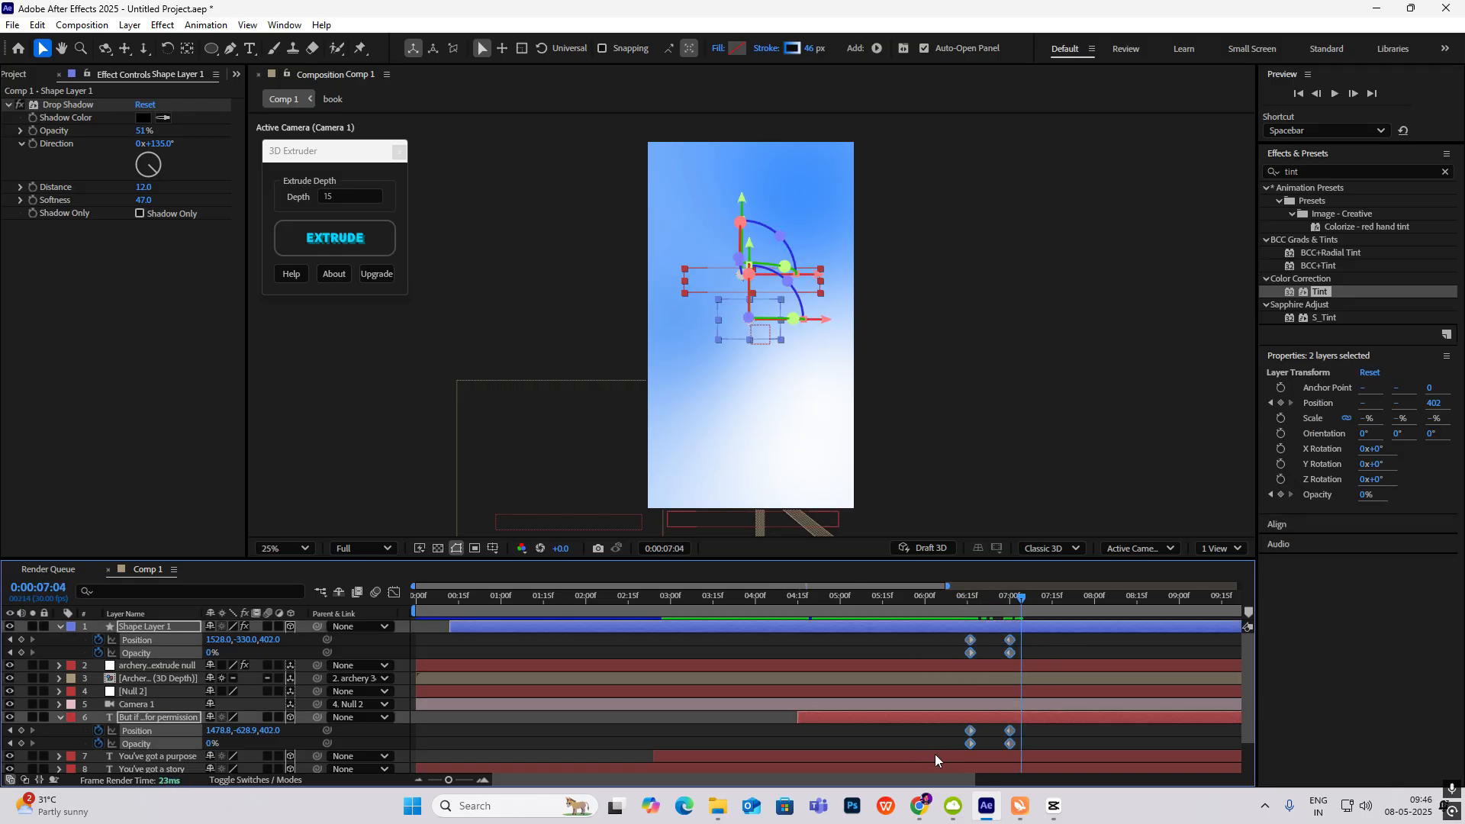
pyautogui.press('F9')
pyautogui.click(394, 592)
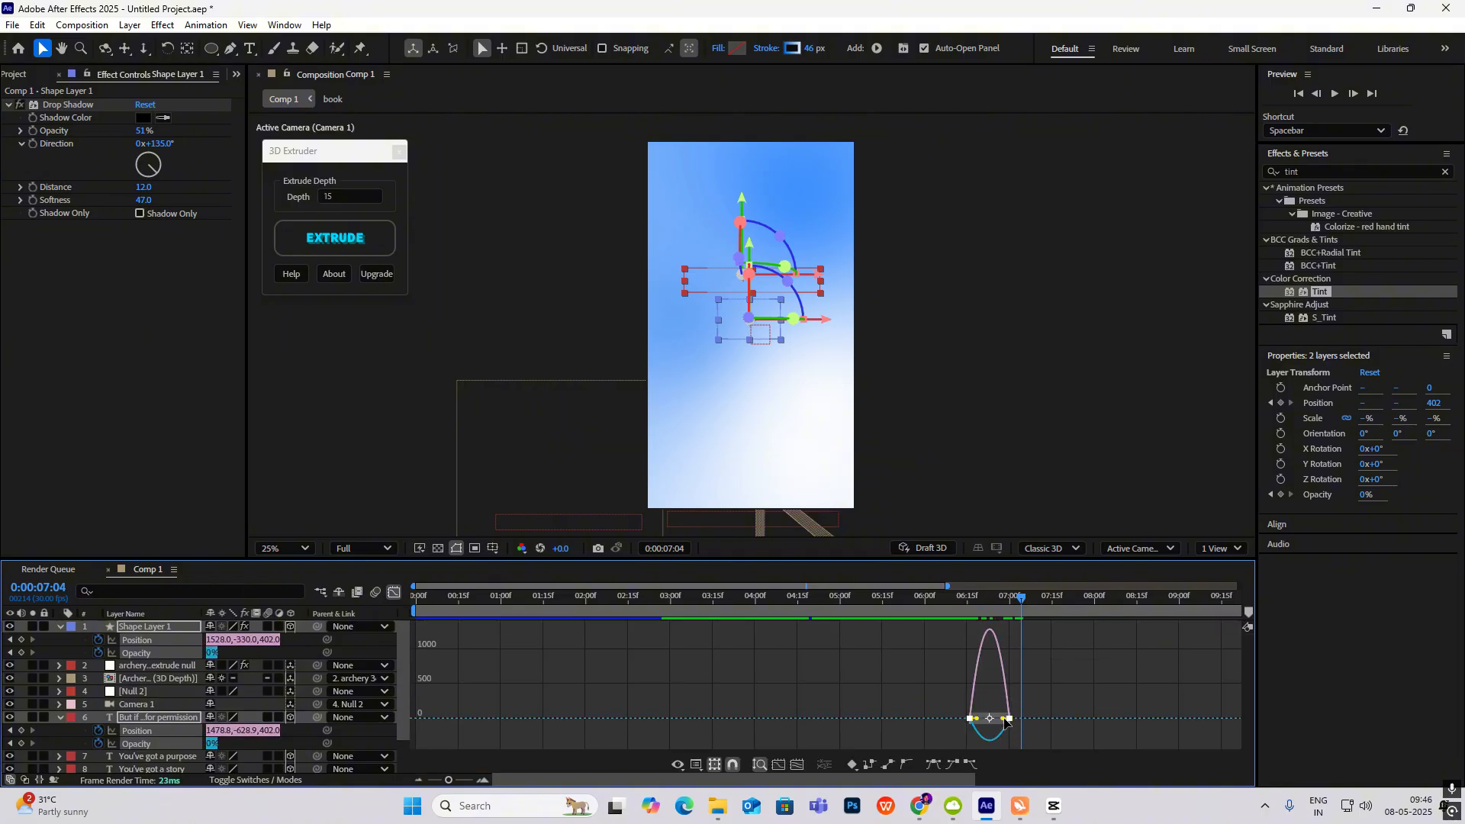
pyautogui.moveTo(1006, 721); pyautogui.dragTo(985, 718)
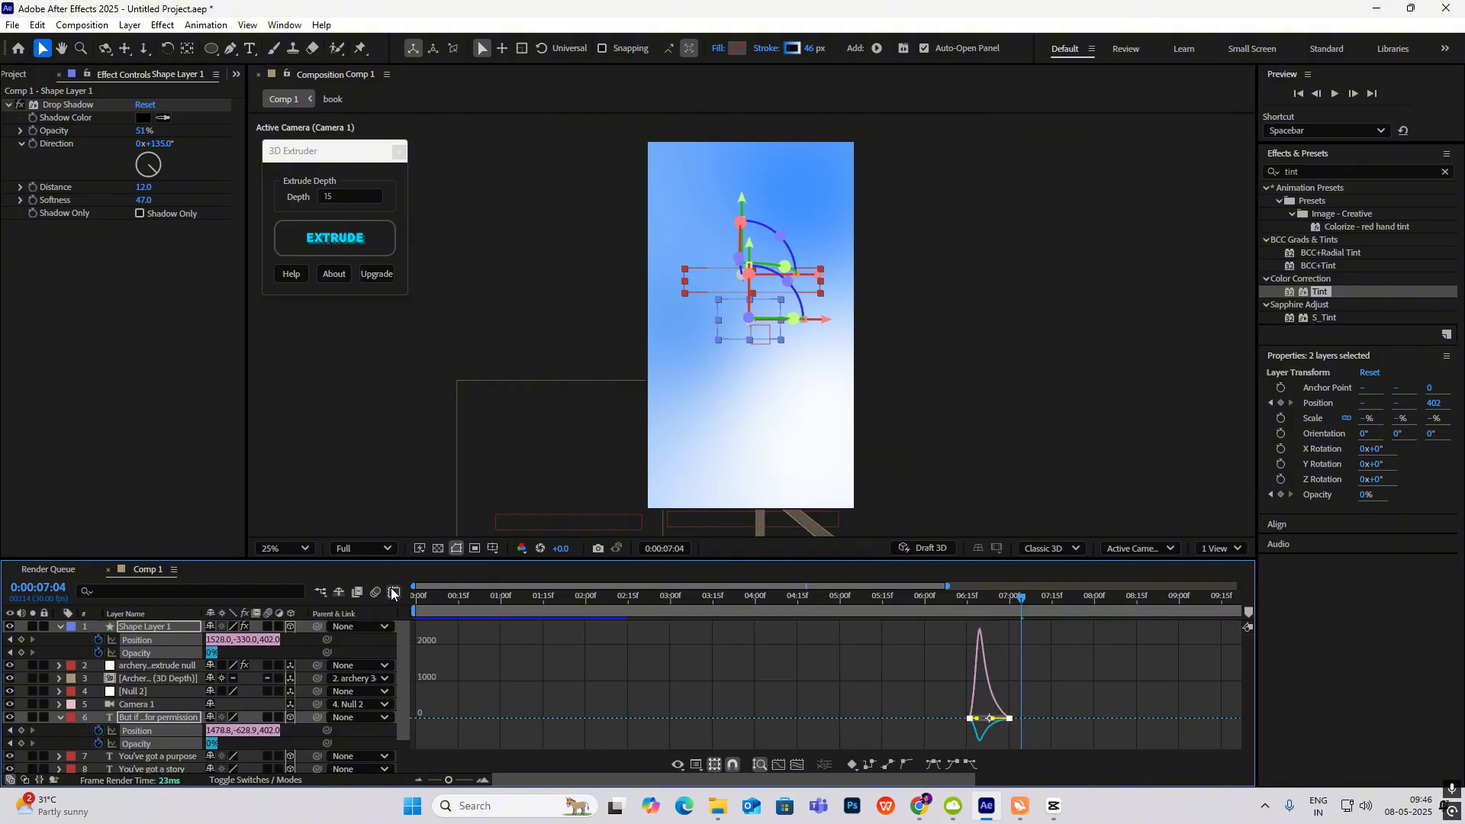
pyautogui.click(394, 593)
pyautogui.click(968, 596)
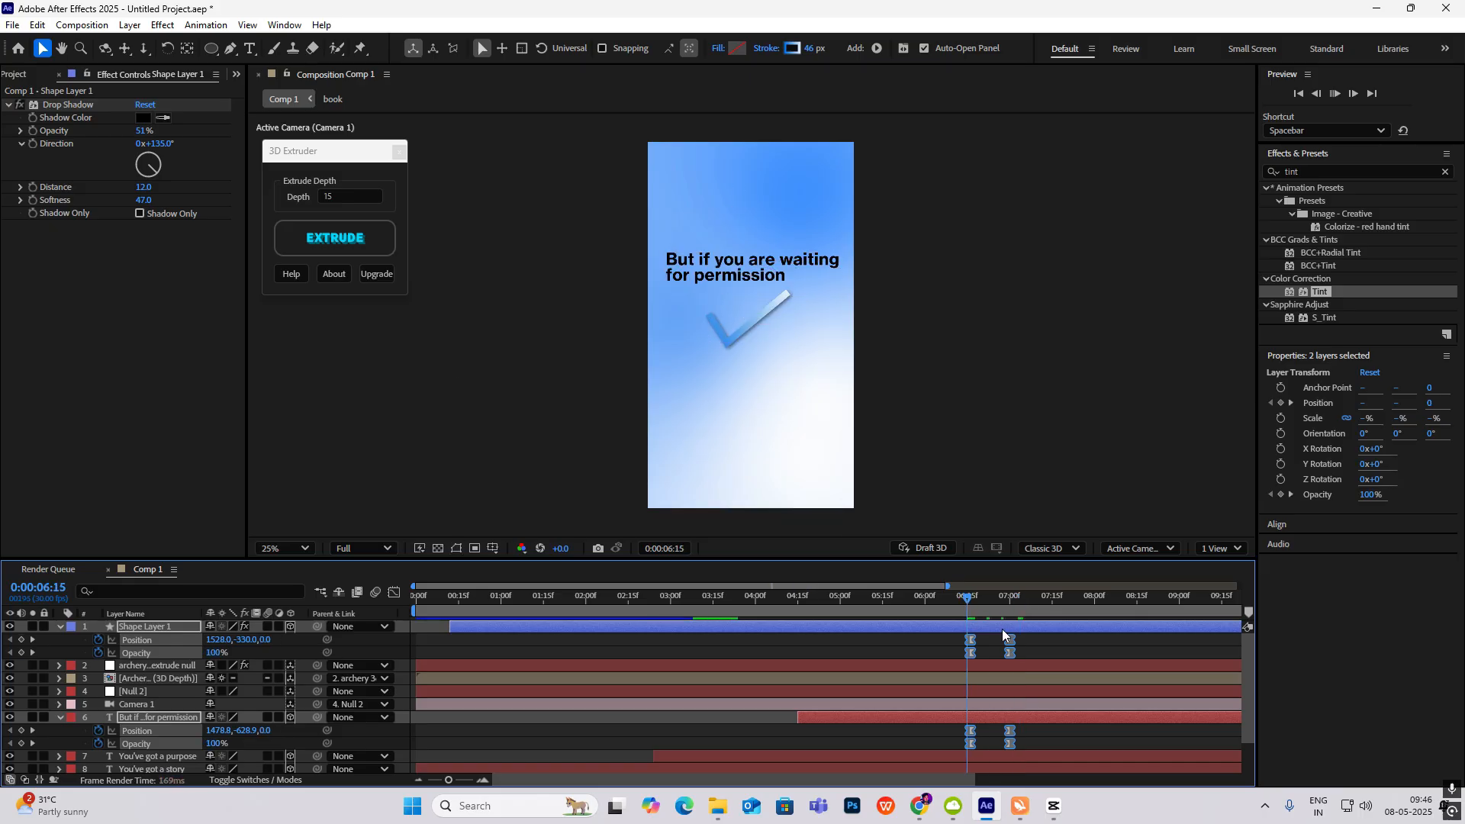
pyautogui.press('space')
pyautogui.moveTo(1053, 601); pyautogui.dragTo(934, 612)
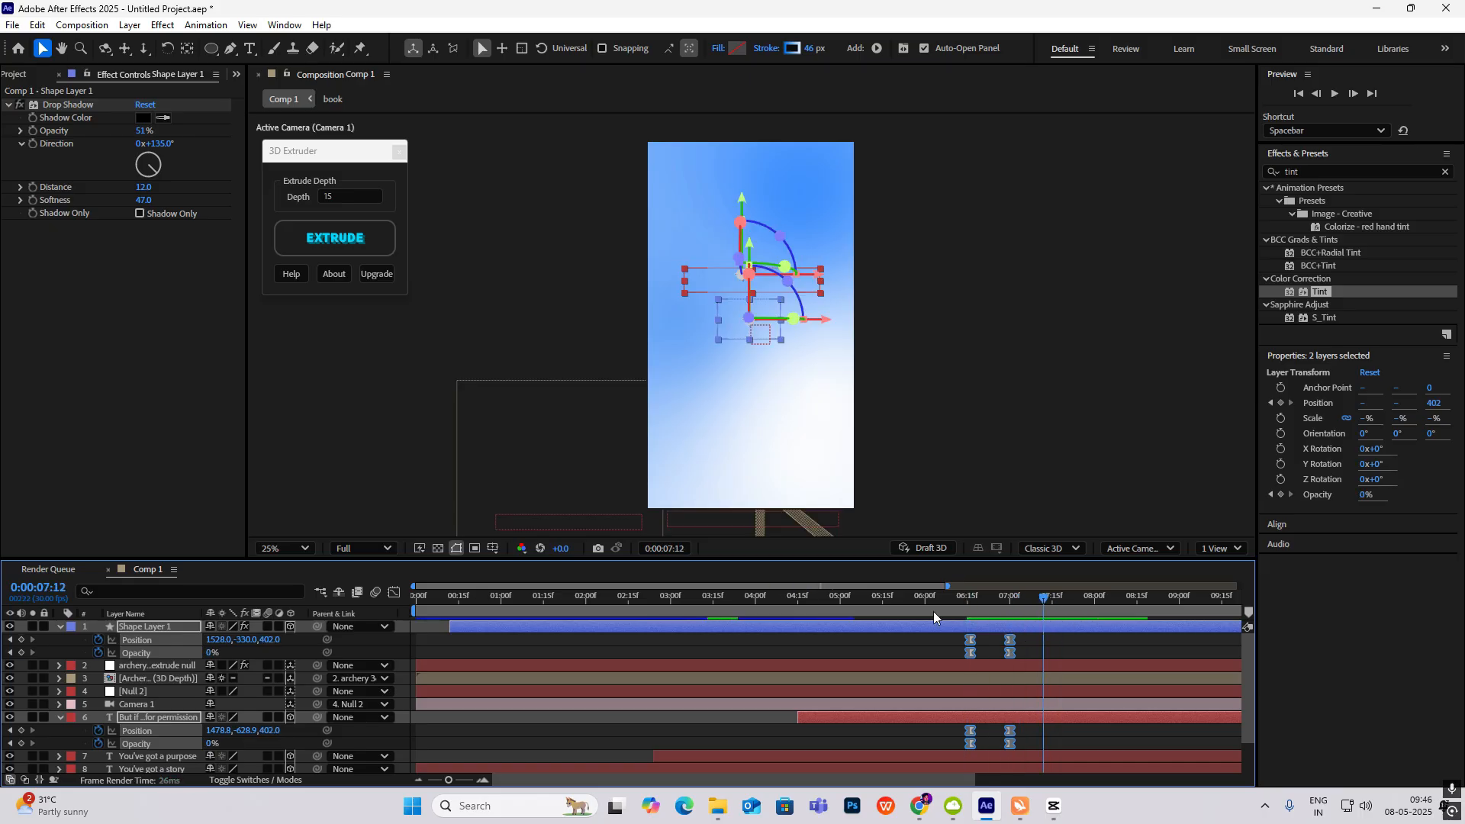
pyautogui.press('space')
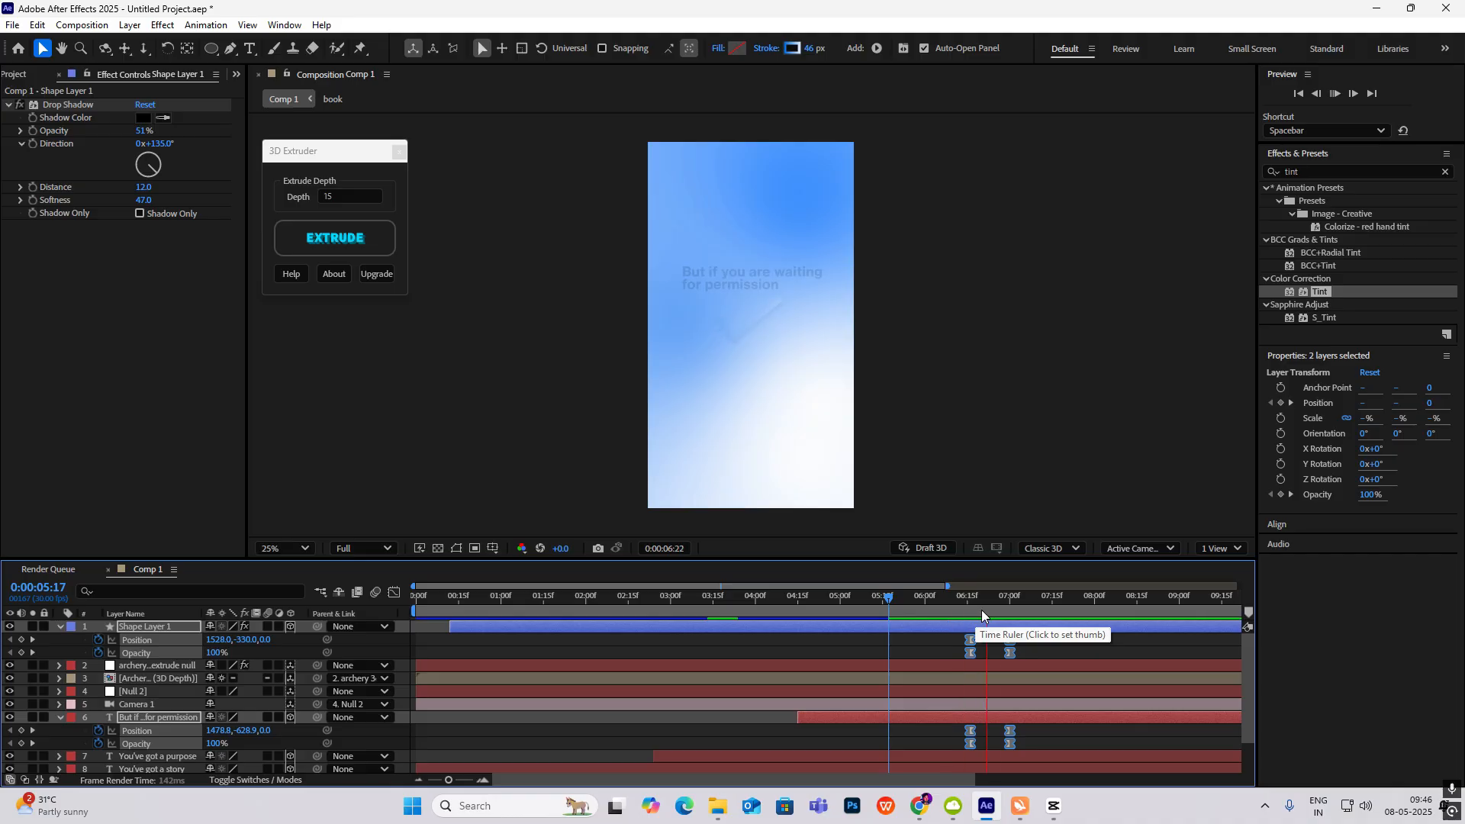
pyautogui.press('space')
# Step: Move the ending position and opacity keyframes of both layers to about 0:00:07:08 and preview the slower exit
pyautogui.moveTo(1037, 635); pyautogui.dragTo(992, 757)
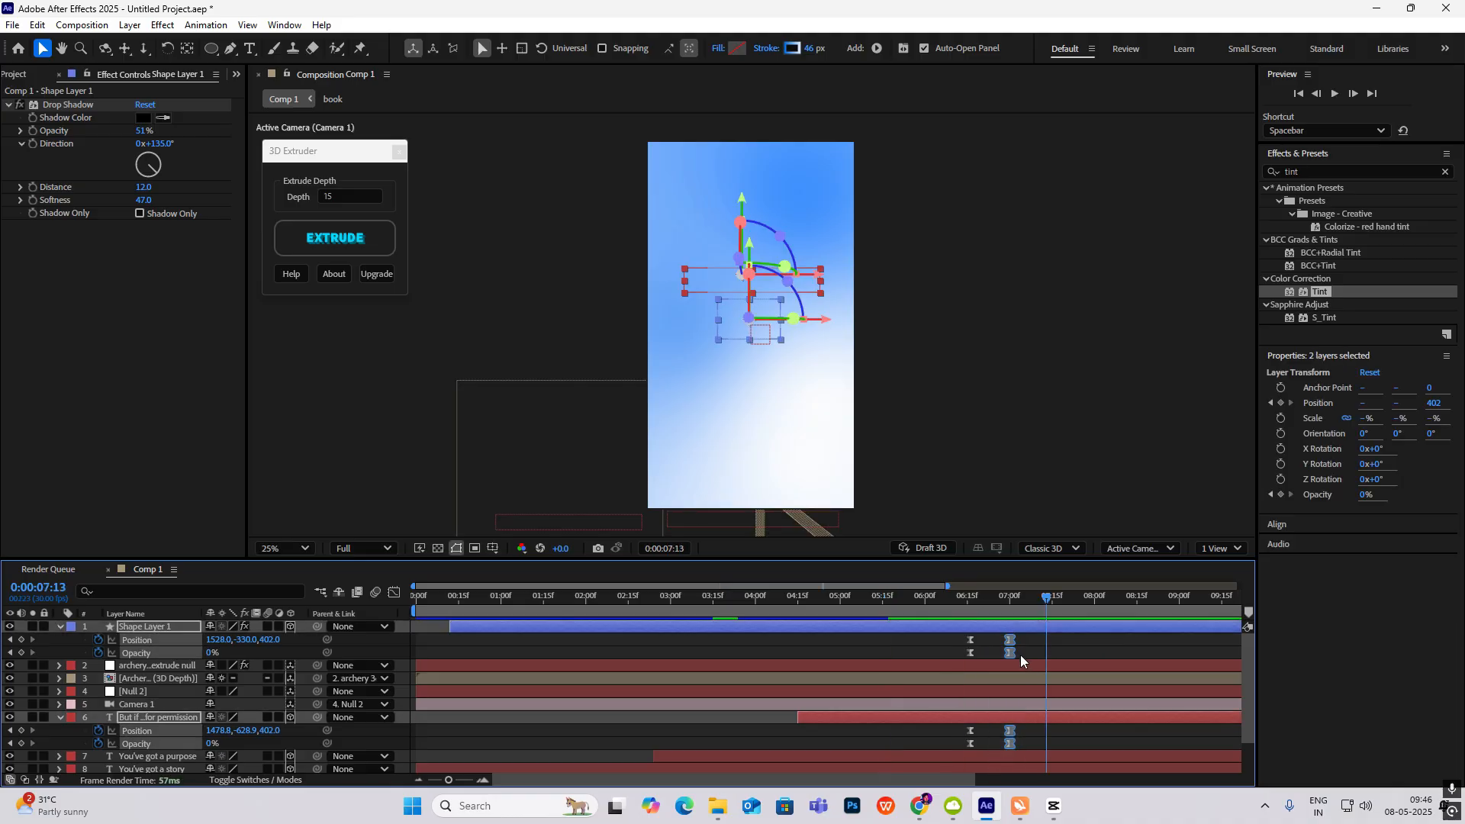
pyautogui.moveTo(1013, 645); pyautogui.dragTo(955, 606)
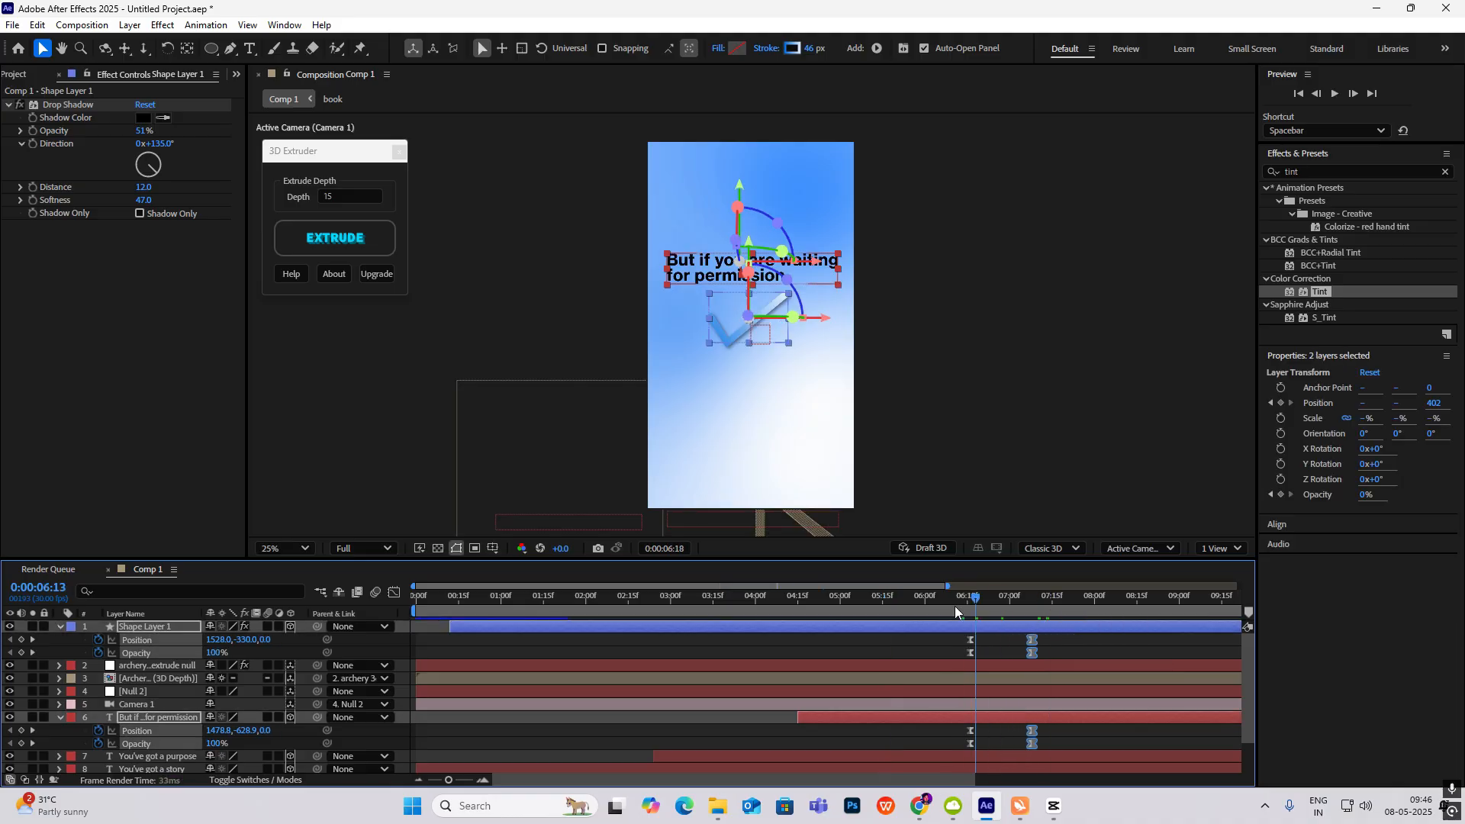
pyautogui.press('space')
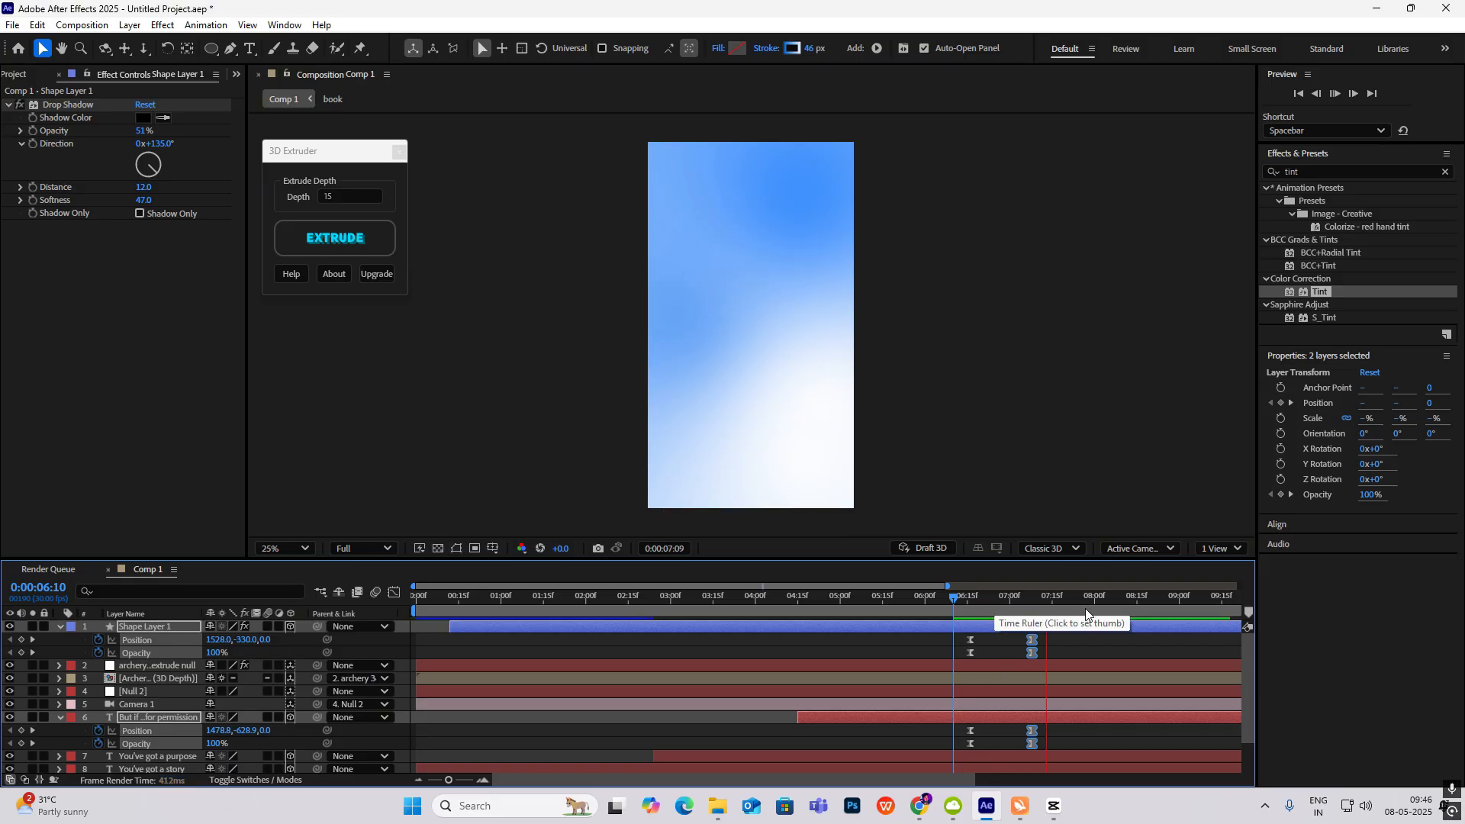
pyautogui.moveTo(1086, 601); pyautogui.dragTo(934, 611)
pyautogui.press('space')
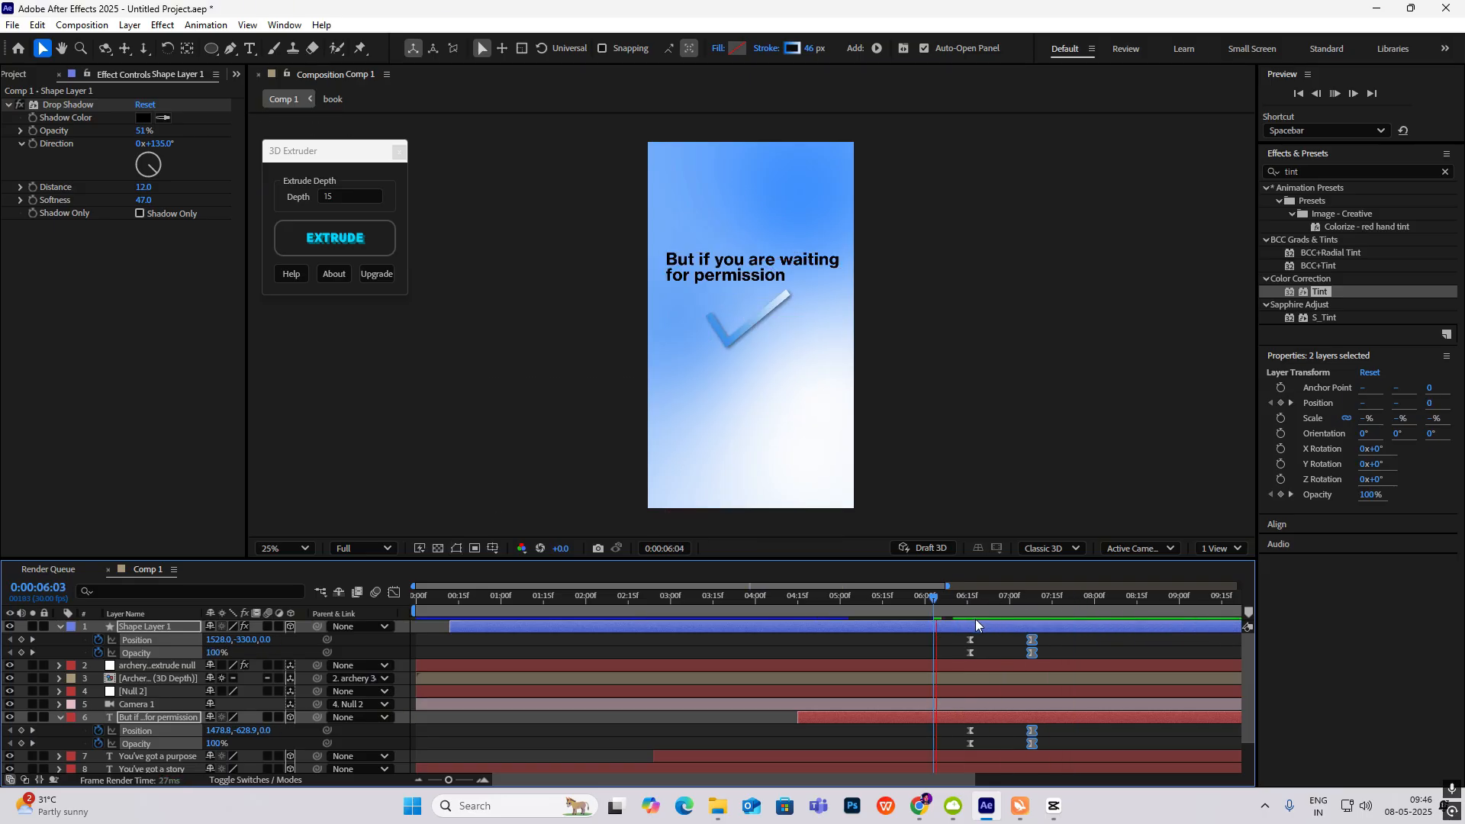
pyautogui.press('space')
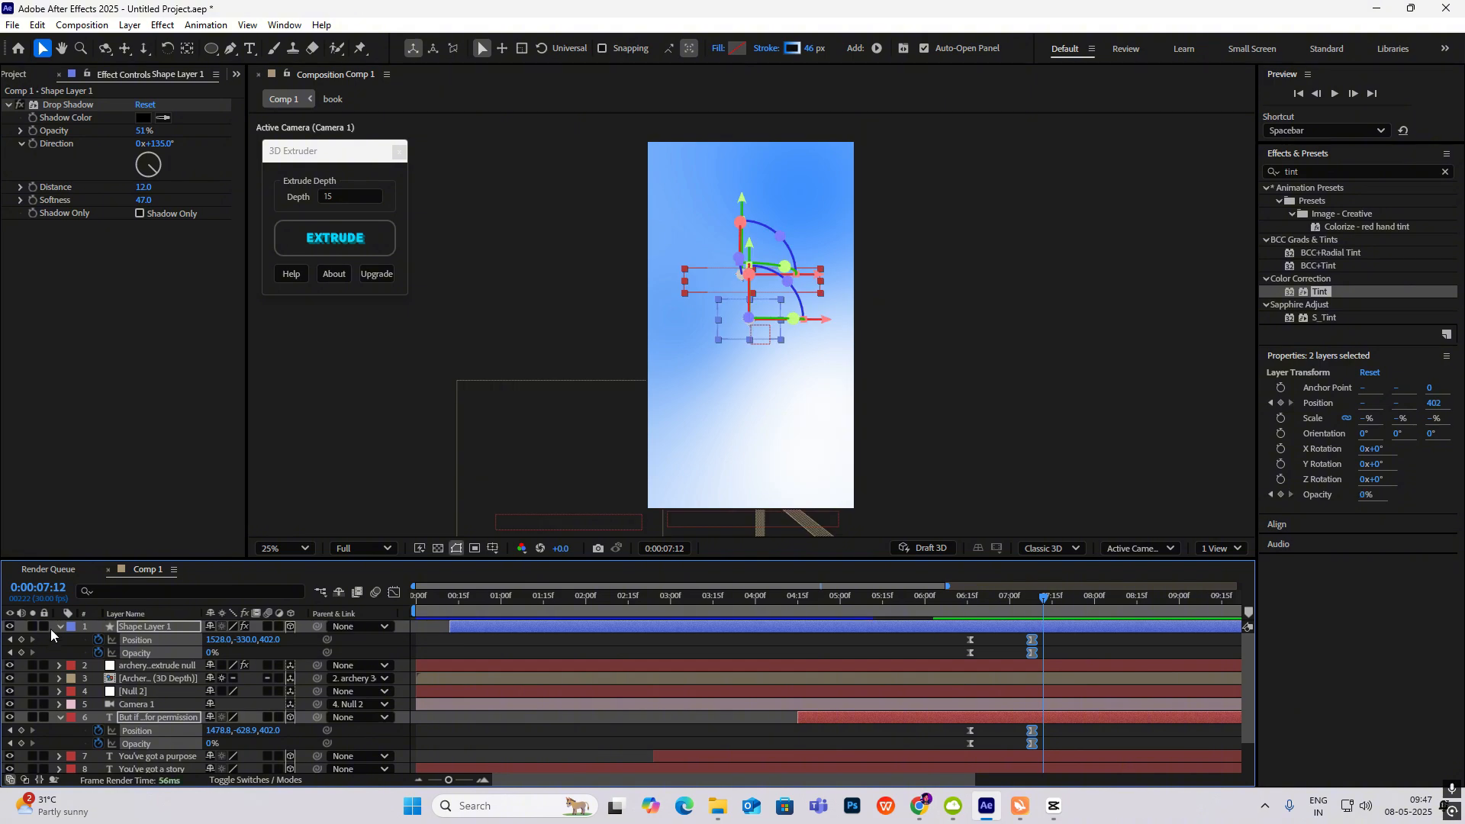
pyautogui.click(59, 626)
pyautogui.click(966, 387)
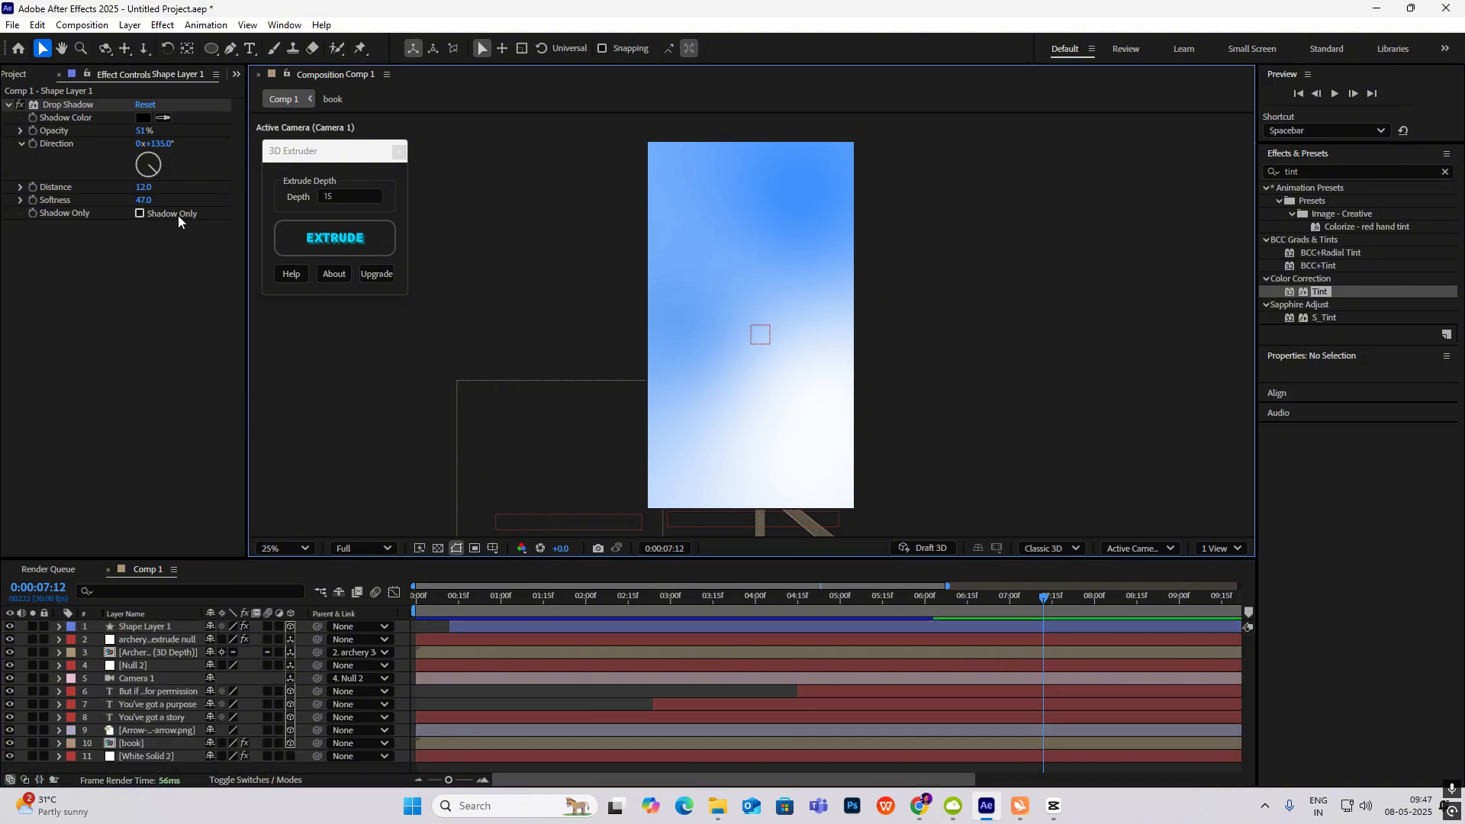
# Step: Add the antique wall clock PNG above all layers in Comp 1 and extrude it in 3D with depth 15
pyautogui.click(236, 74)
pyautogui.click(251, 92)
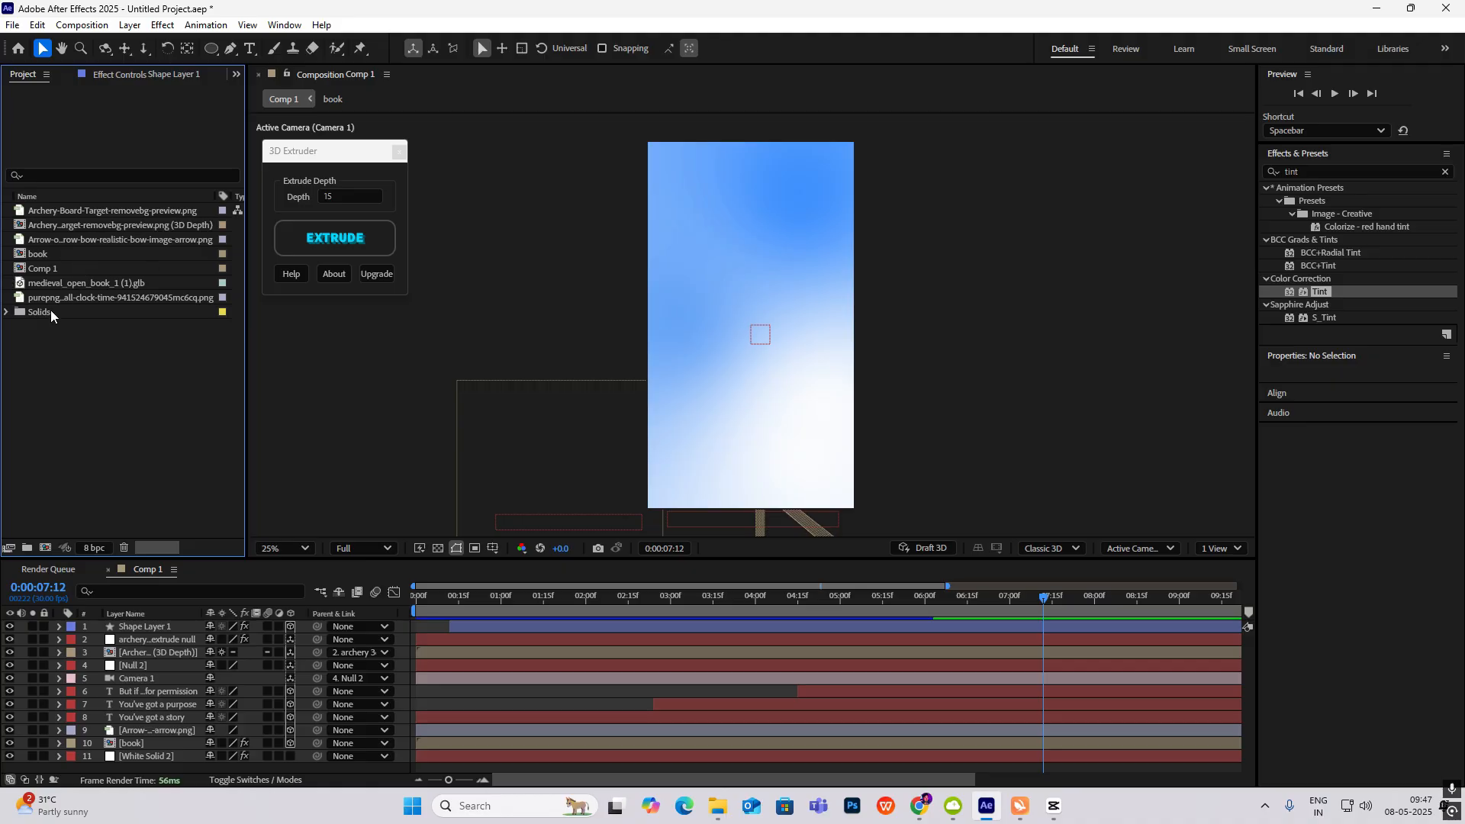
pyautogui.moveTo(62, 298); pyautogui.dragTo(113, 622)
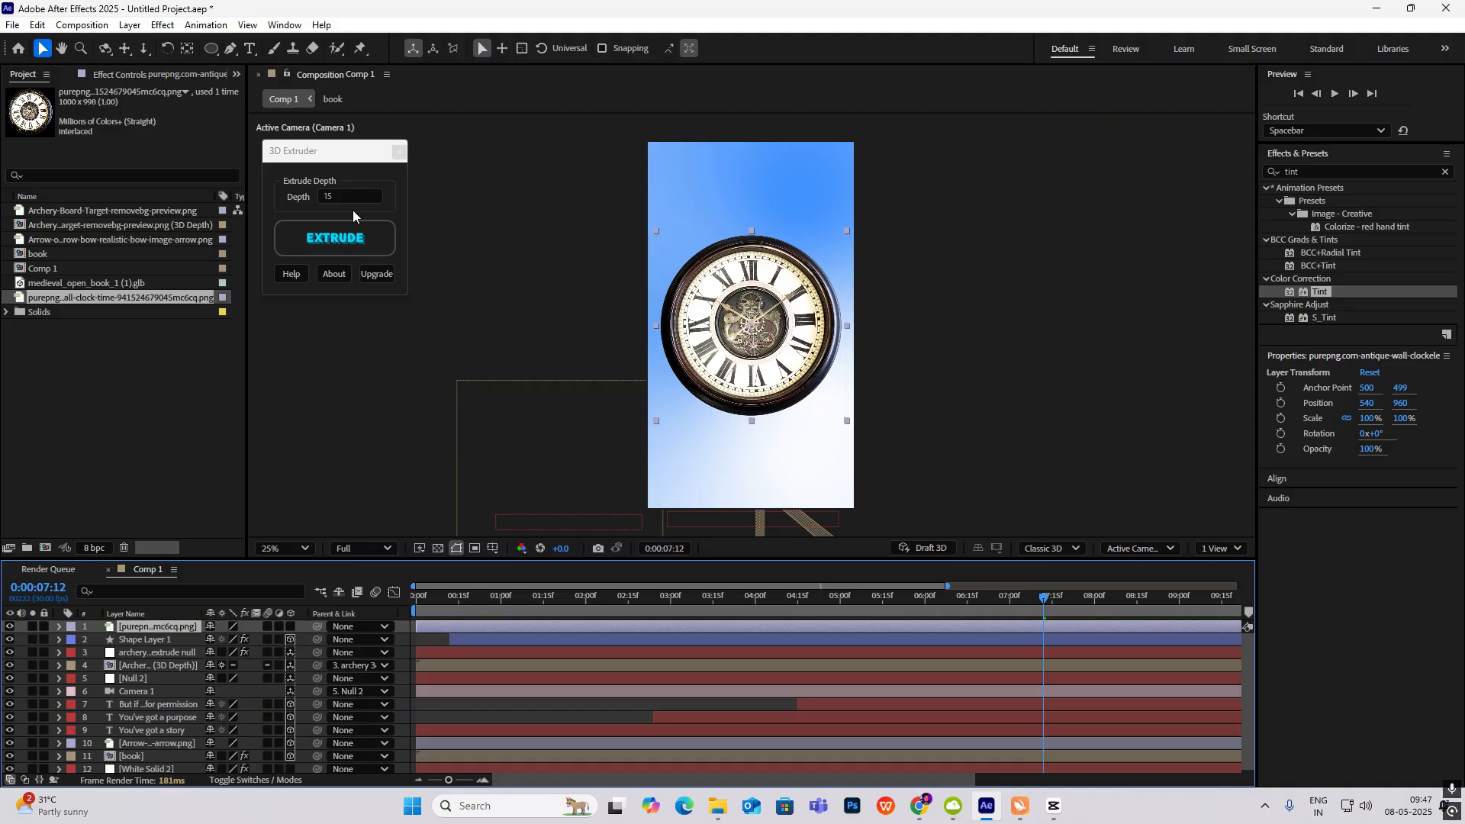
pyautogui.click(333, 241)
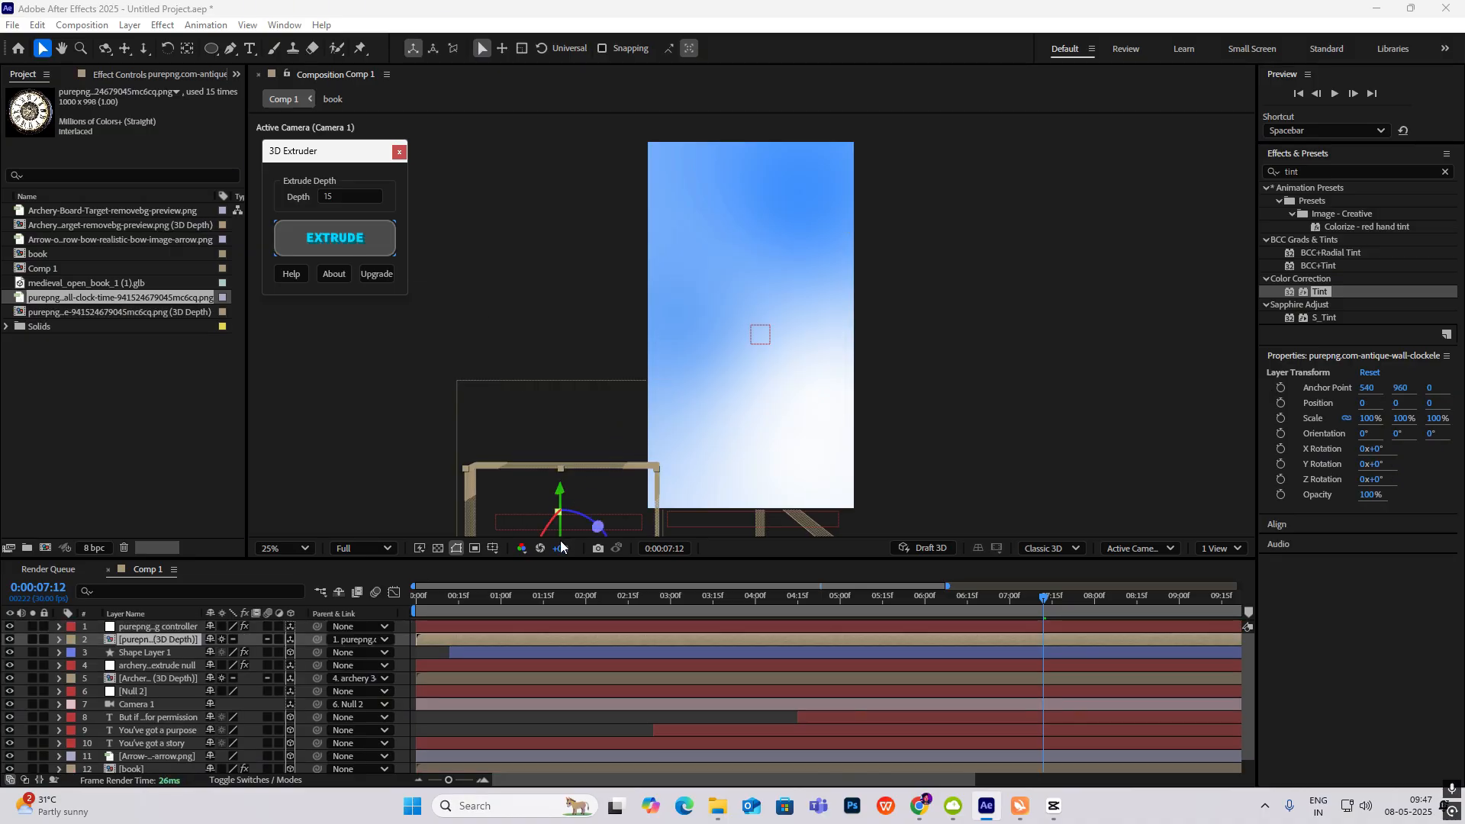
# Step: Move the extruded clock into the middle of the camera's frame, at position 1024, -1224, 0
pyautogui.scroll(-2, 598, 512)
pyautogui.moveTo(656, 449); pyautogui.dragTo(755, 340)
pyautogui.scroll(4, 709, 368)
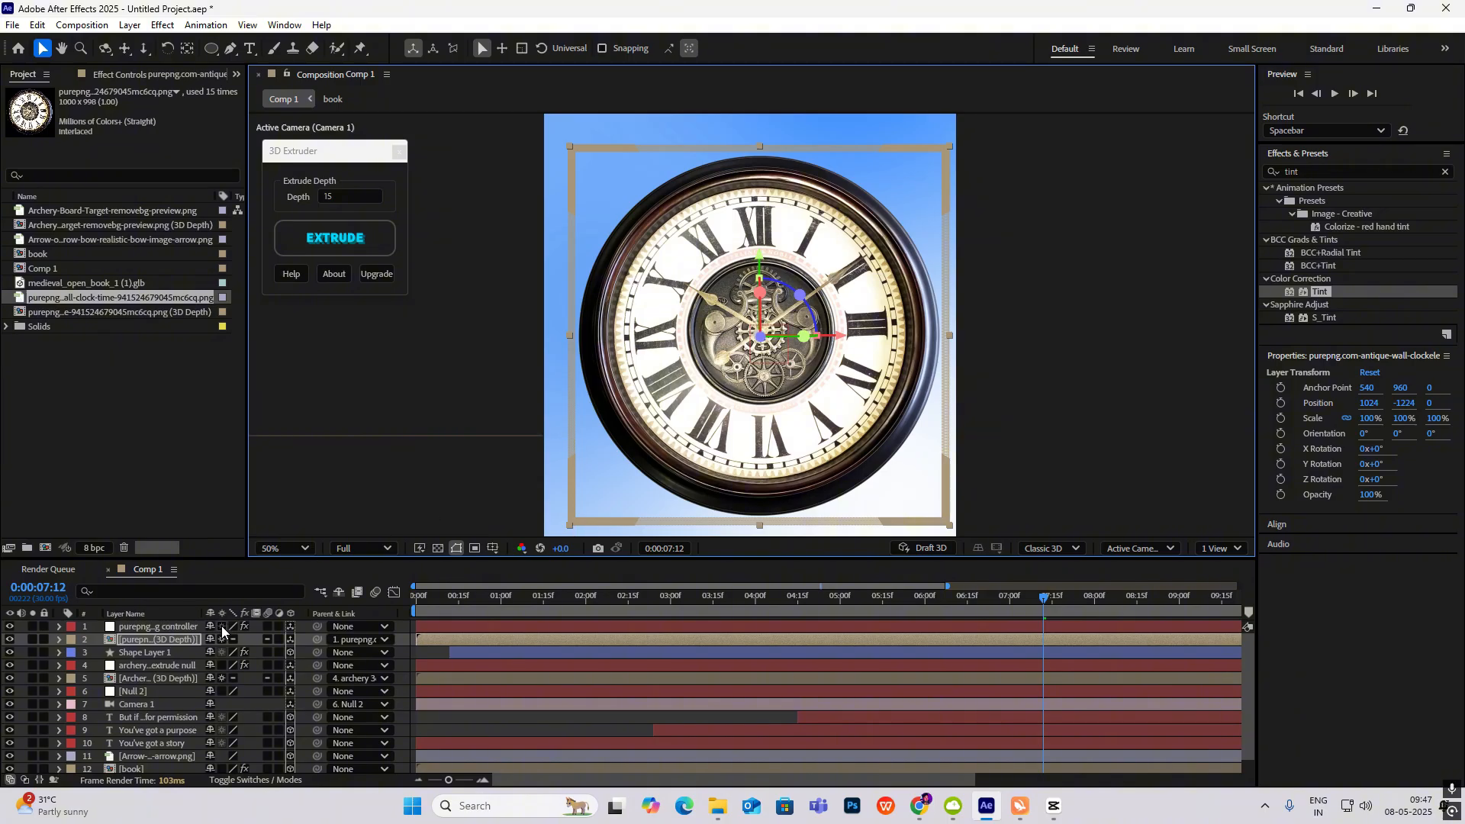
# Step: Tilt the extruded clock to X Rotation -11° and Y Rotation 35°, and scale it down to 46%
pyautogui.moveTo(174, 640); pyautogui.dragTo(255, 685)
pyautogui.press('r')
pyautogui.scroll(-2, 764, 329)
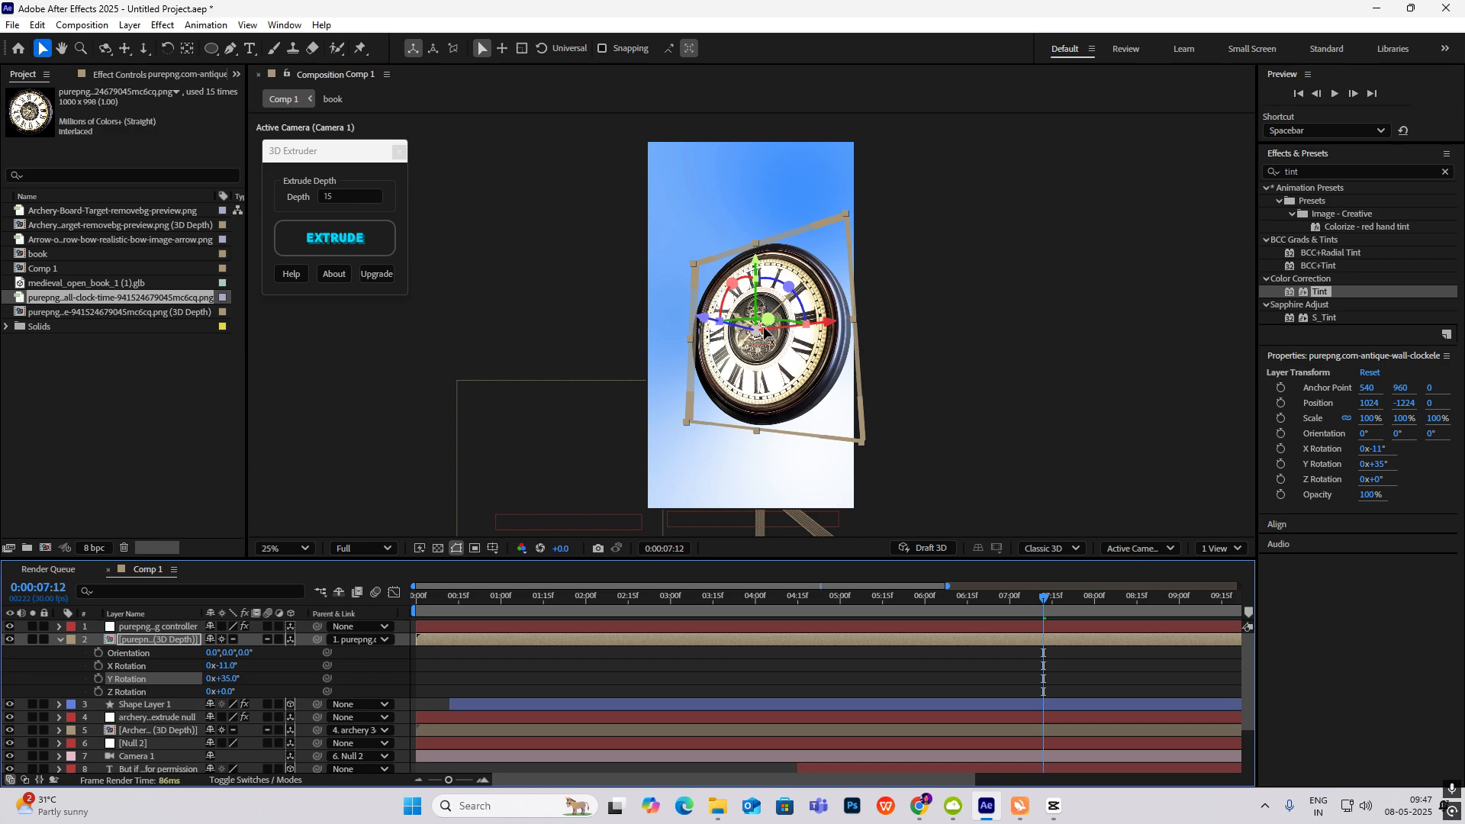
pyautogui.hotkey('shift', 's')
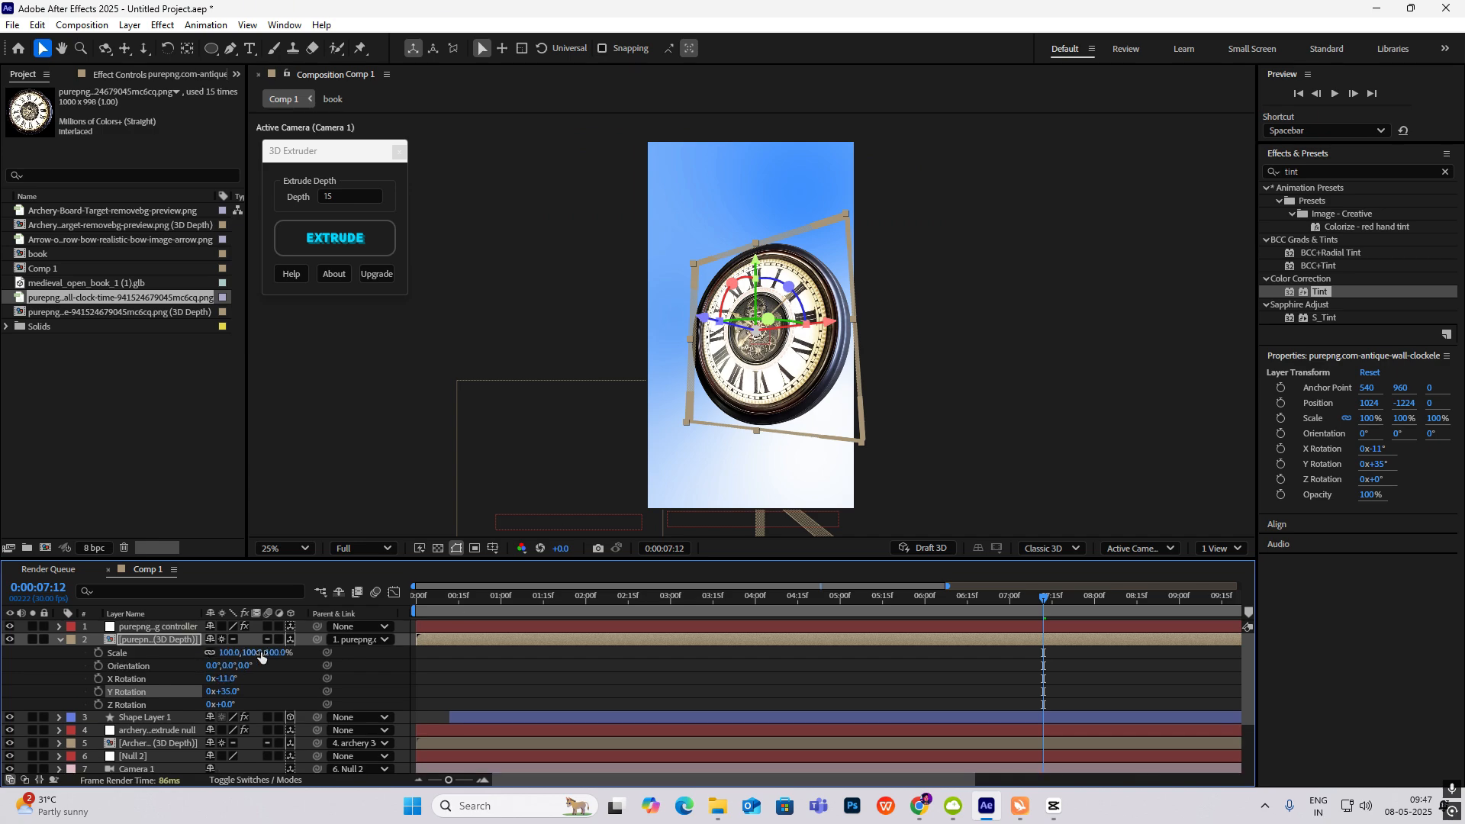
pyautogui.moveTo(254, 653); pyautogui.dragTo(225, 653)
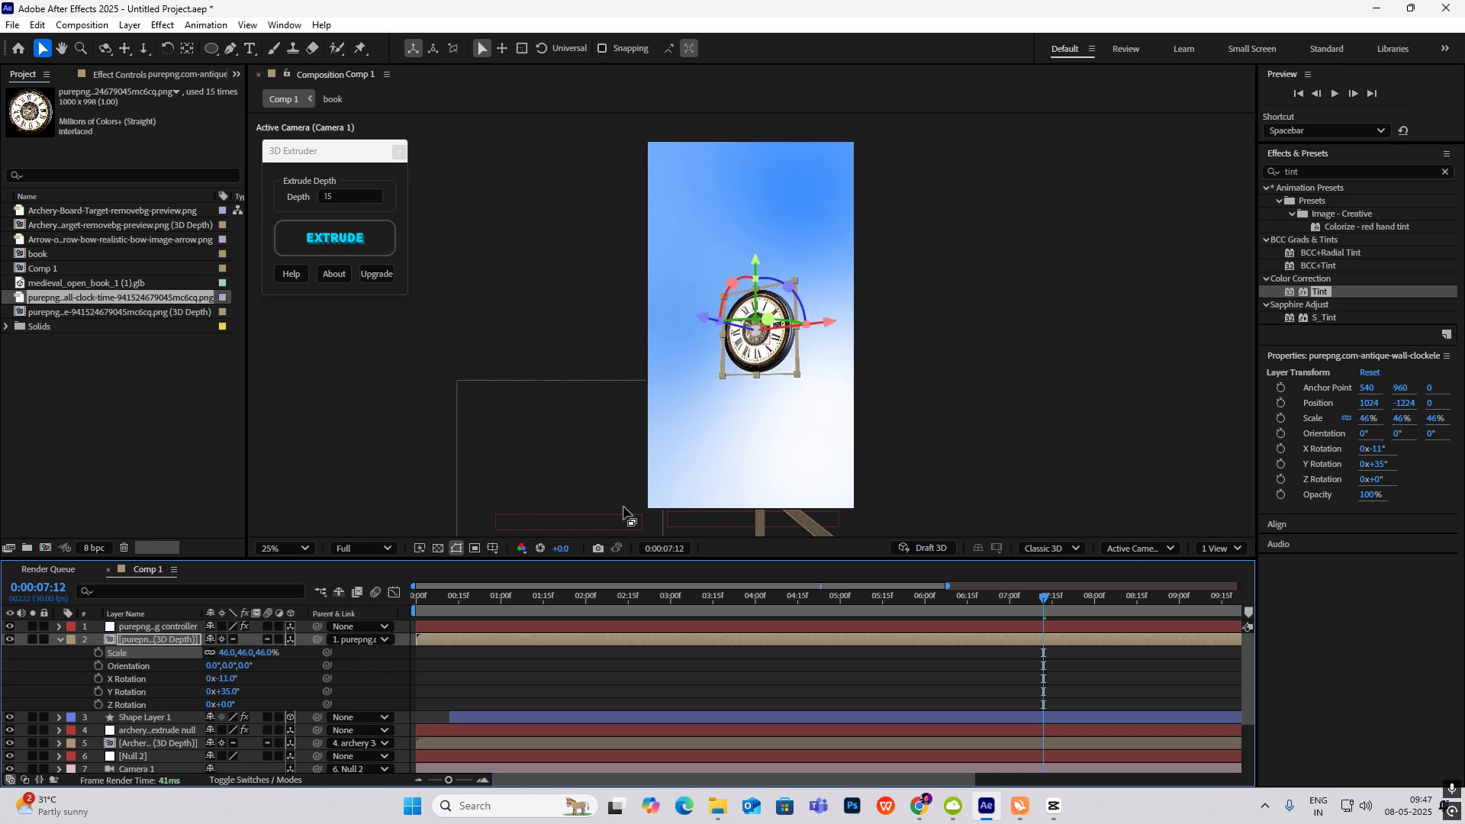
pyautogui.click(949, 313)
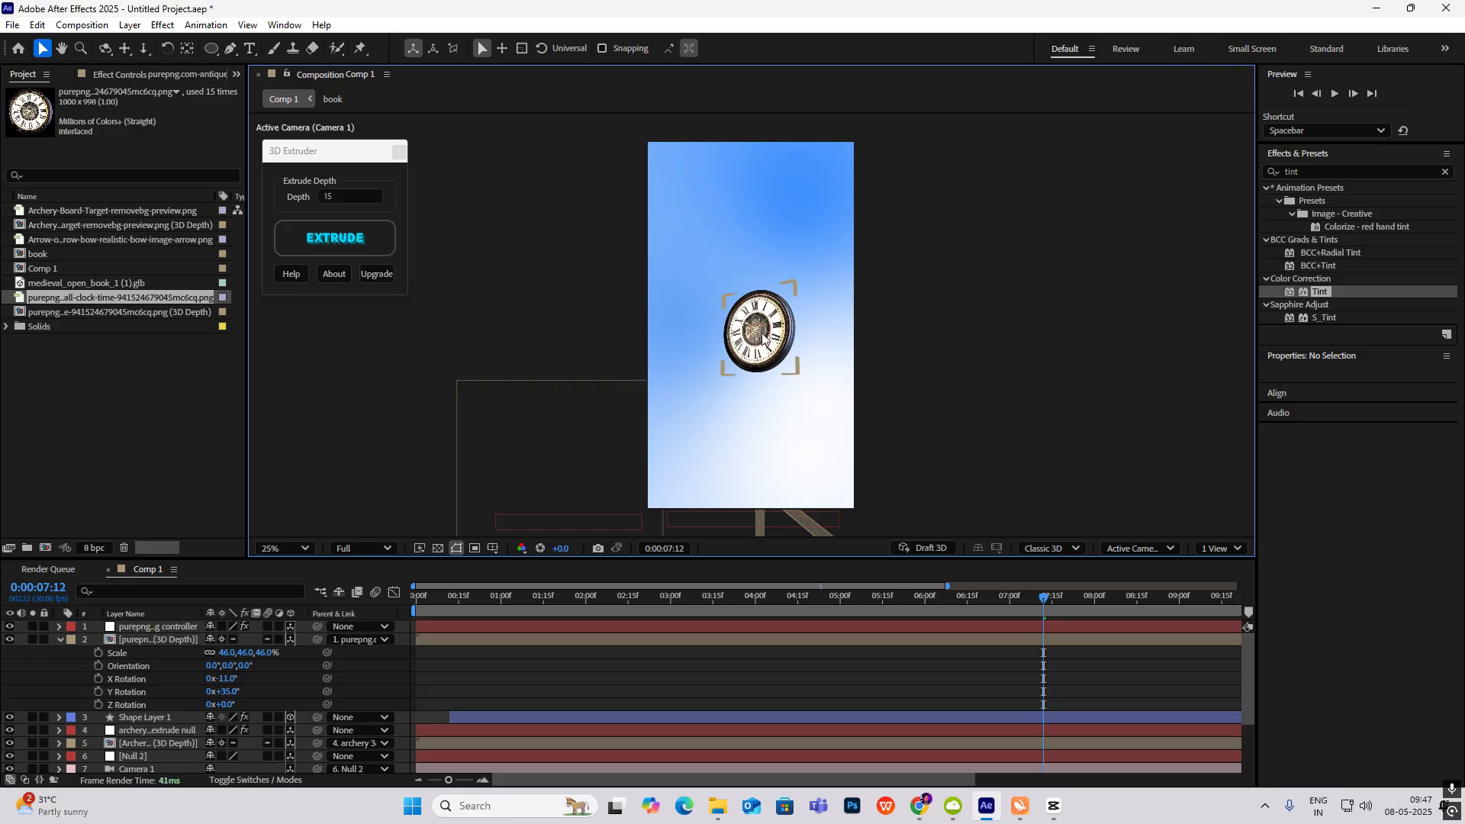
# Step: Refine the clock's tilt to X Rotation -24° and Z Rotation 13°
pyautogui.moveTo(229, 692)
pyautogui.mouseDown()
pyautogui.moveTo(238, 679)
pyautogui.moveTo(238, 704)
pyautogui.moveTo(213, 680)
pyautogui.mouseUp()
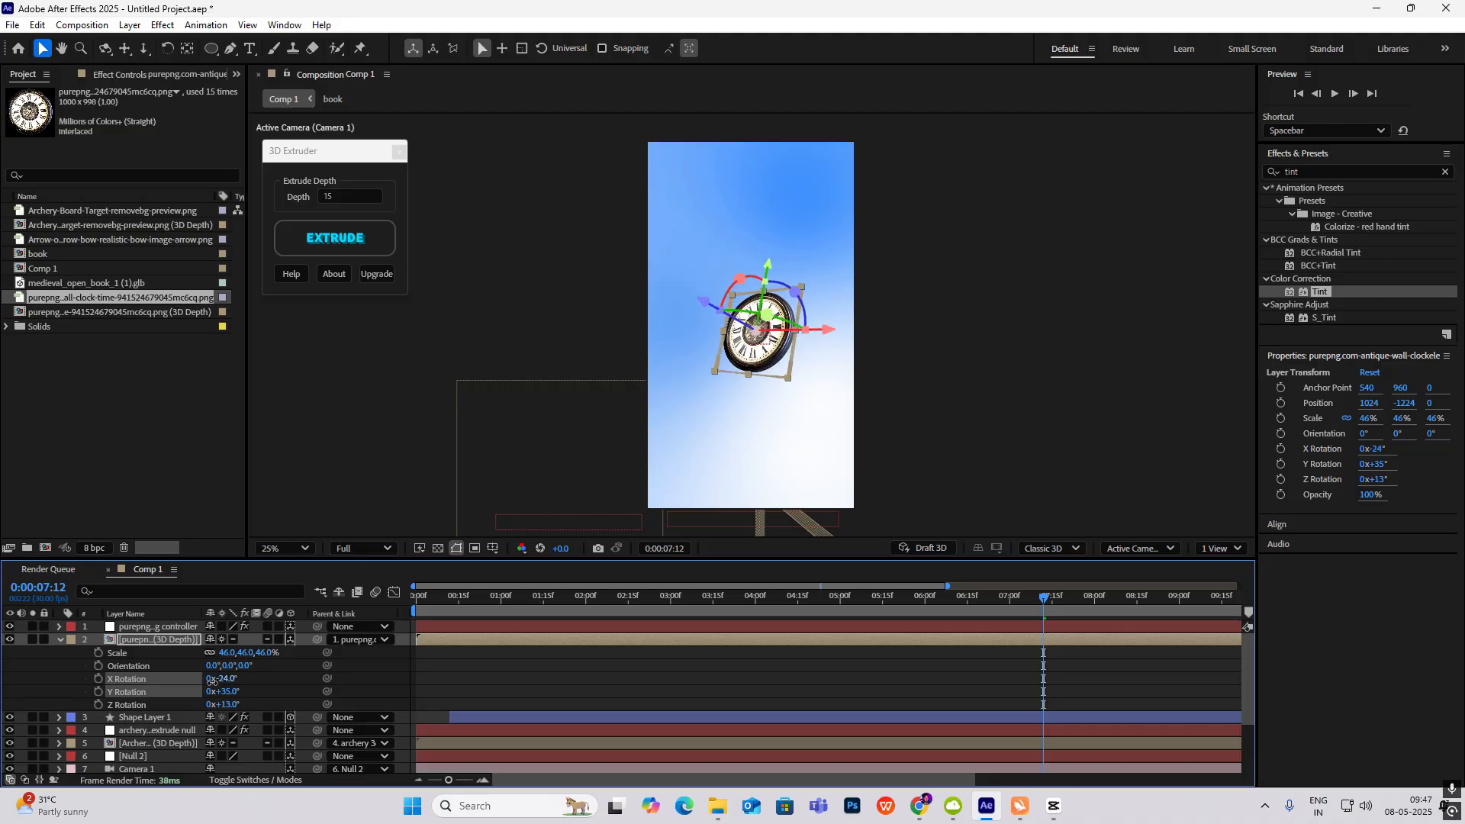
pyautogui.click(415, 610)
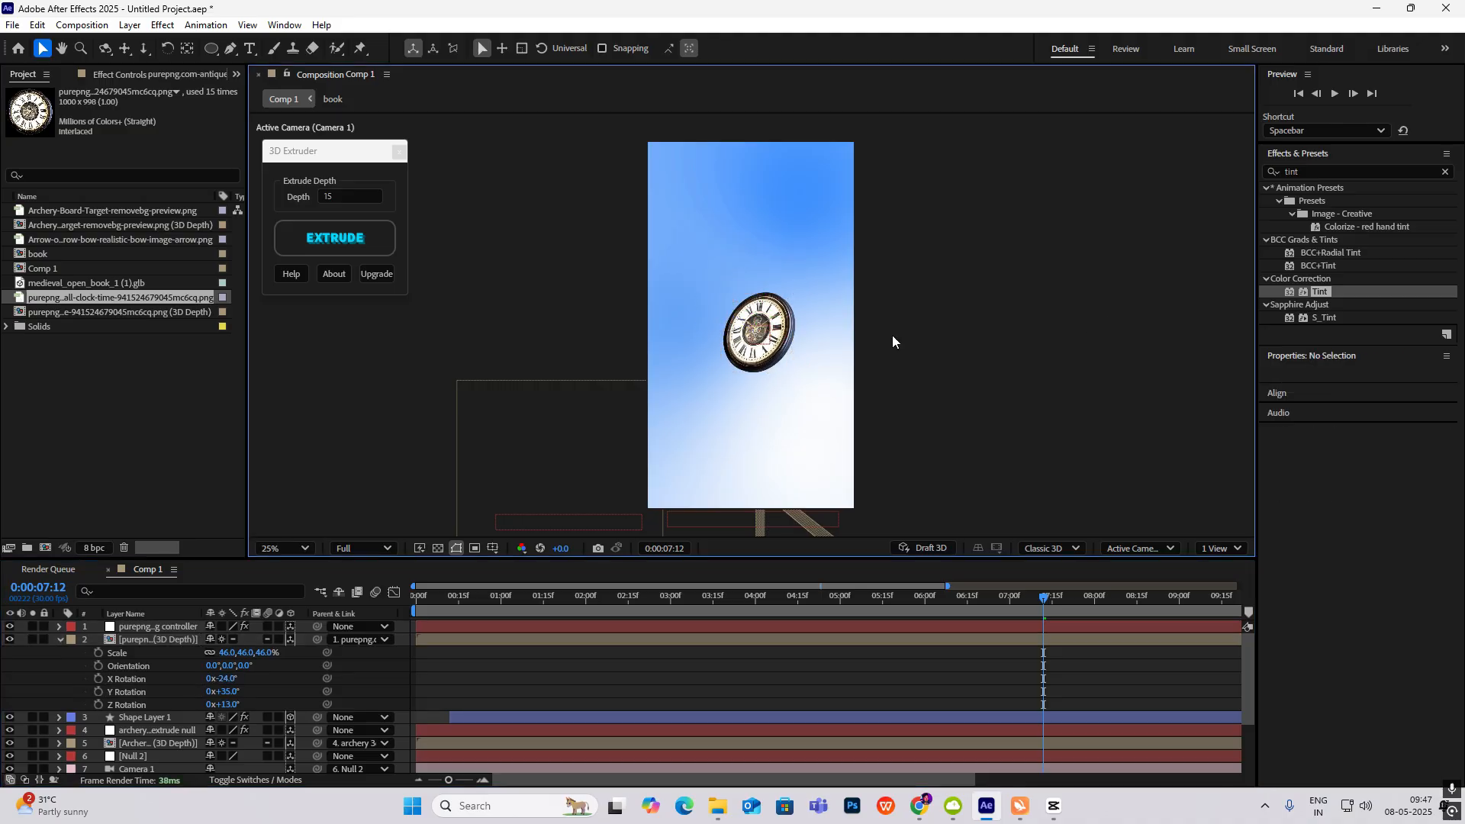
pyautogui.click(59, 641)
# Step: Try to pre-compose the extruded clock with all attributes moved into the new composition, make it 3D and reposition it in the frame
pyautogui.click(149, 641)
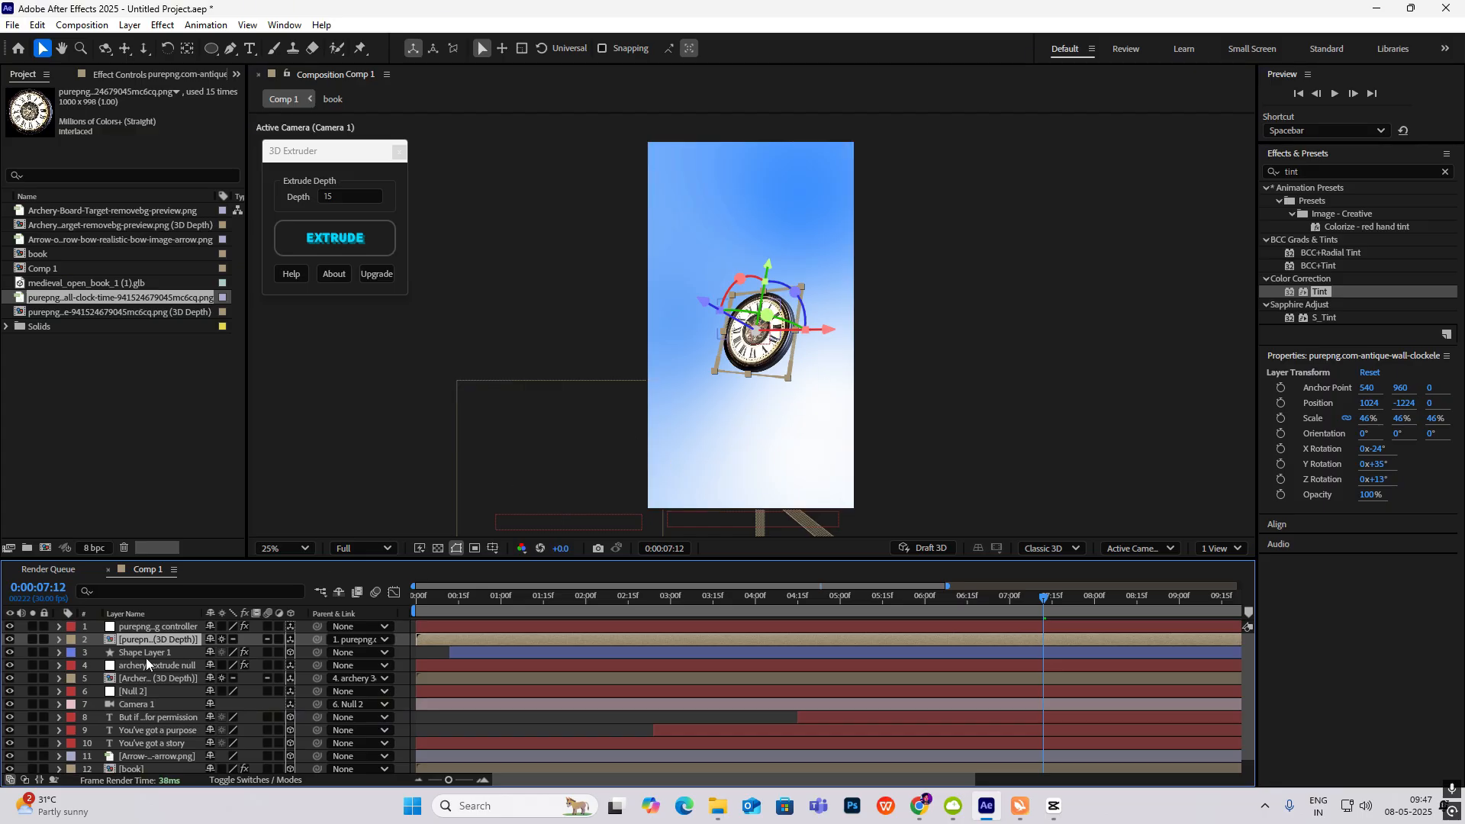
pyautogui.hotkey('ctrl', 'shift', 'c')
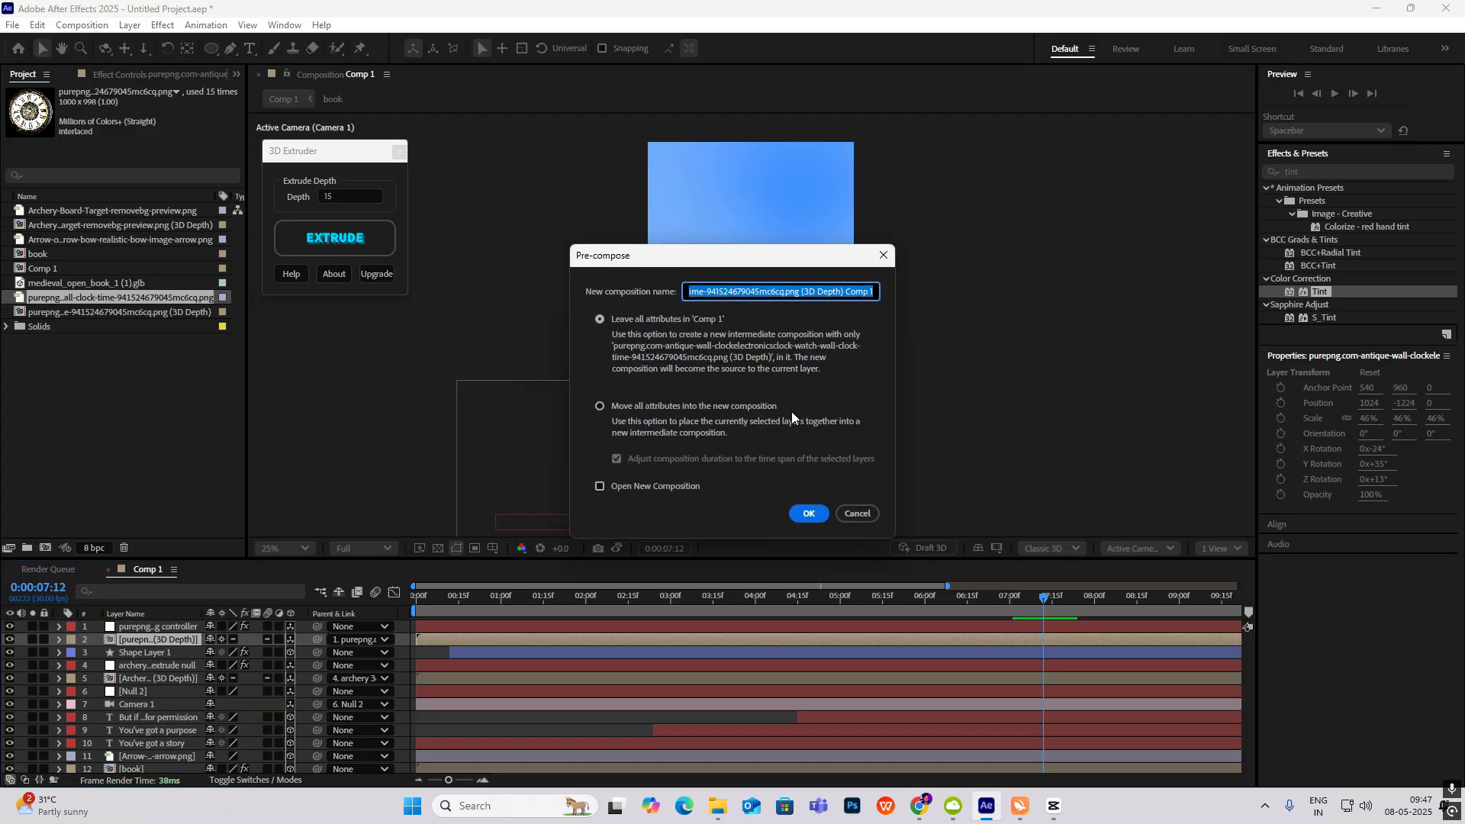
pyautogui.click(599, 405)
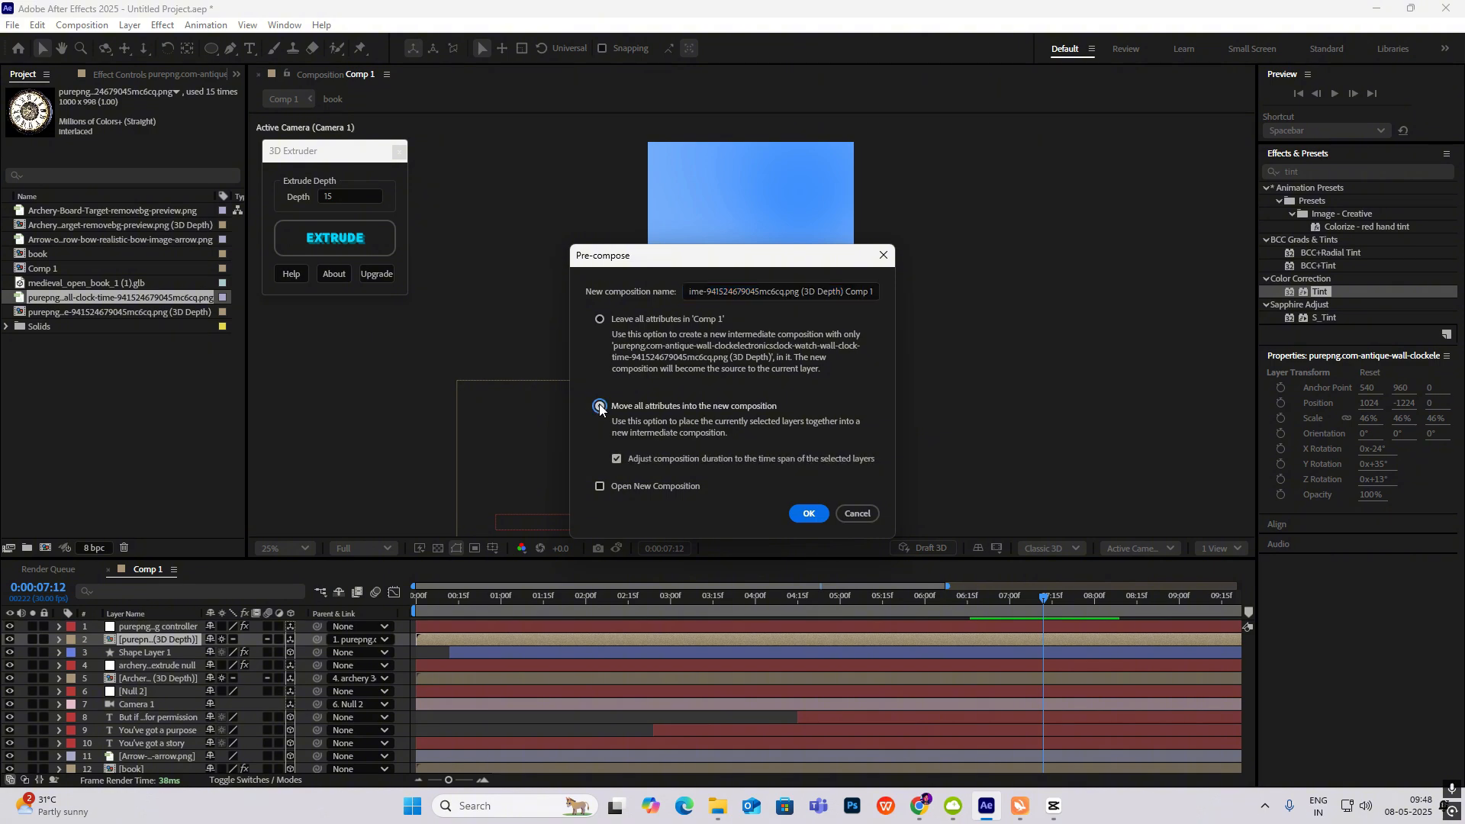
pyautogui.click(812, 513)
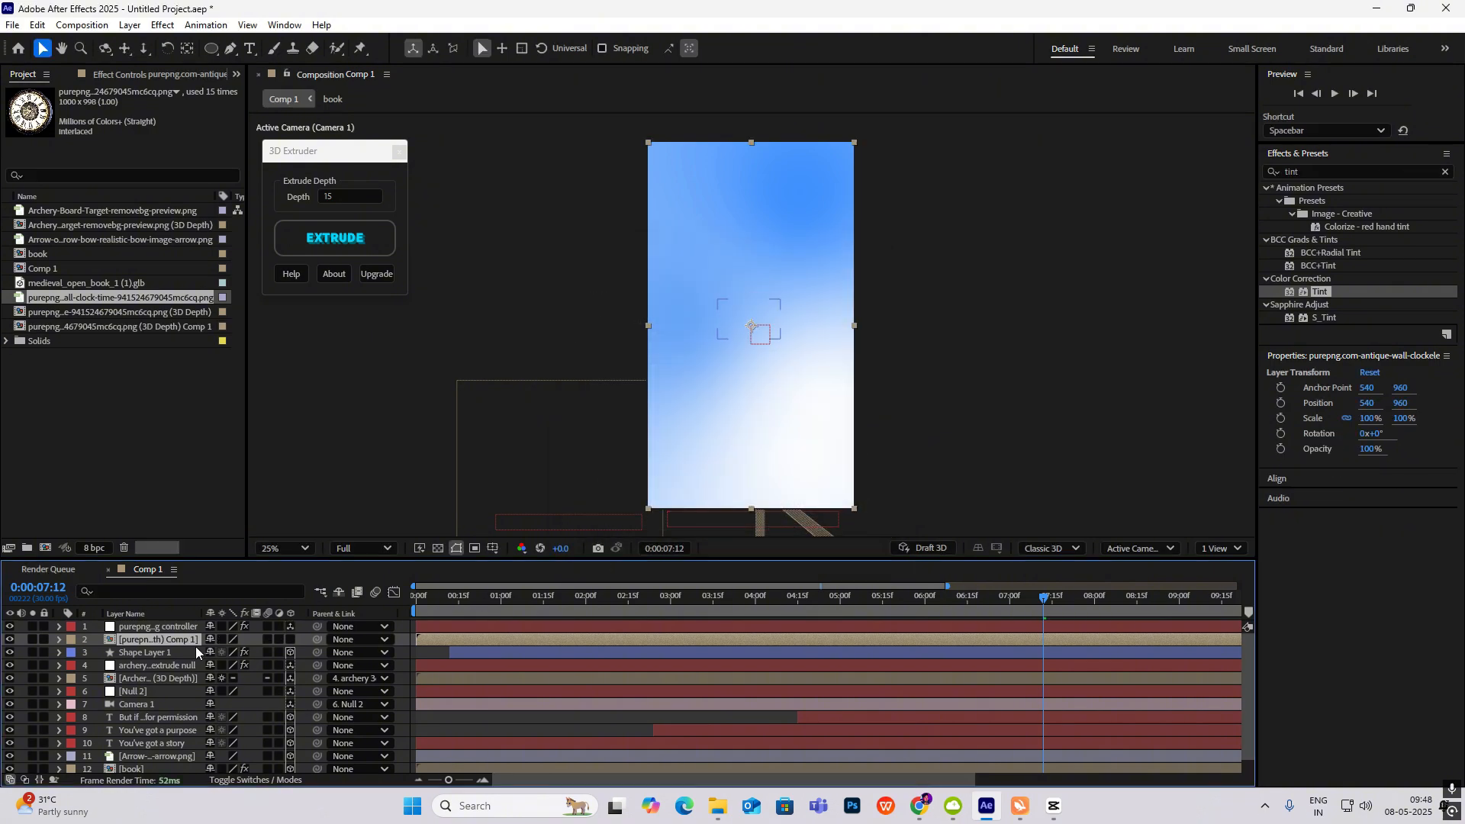
pyautogui.click(290, 641)
pyautogui.press(',')
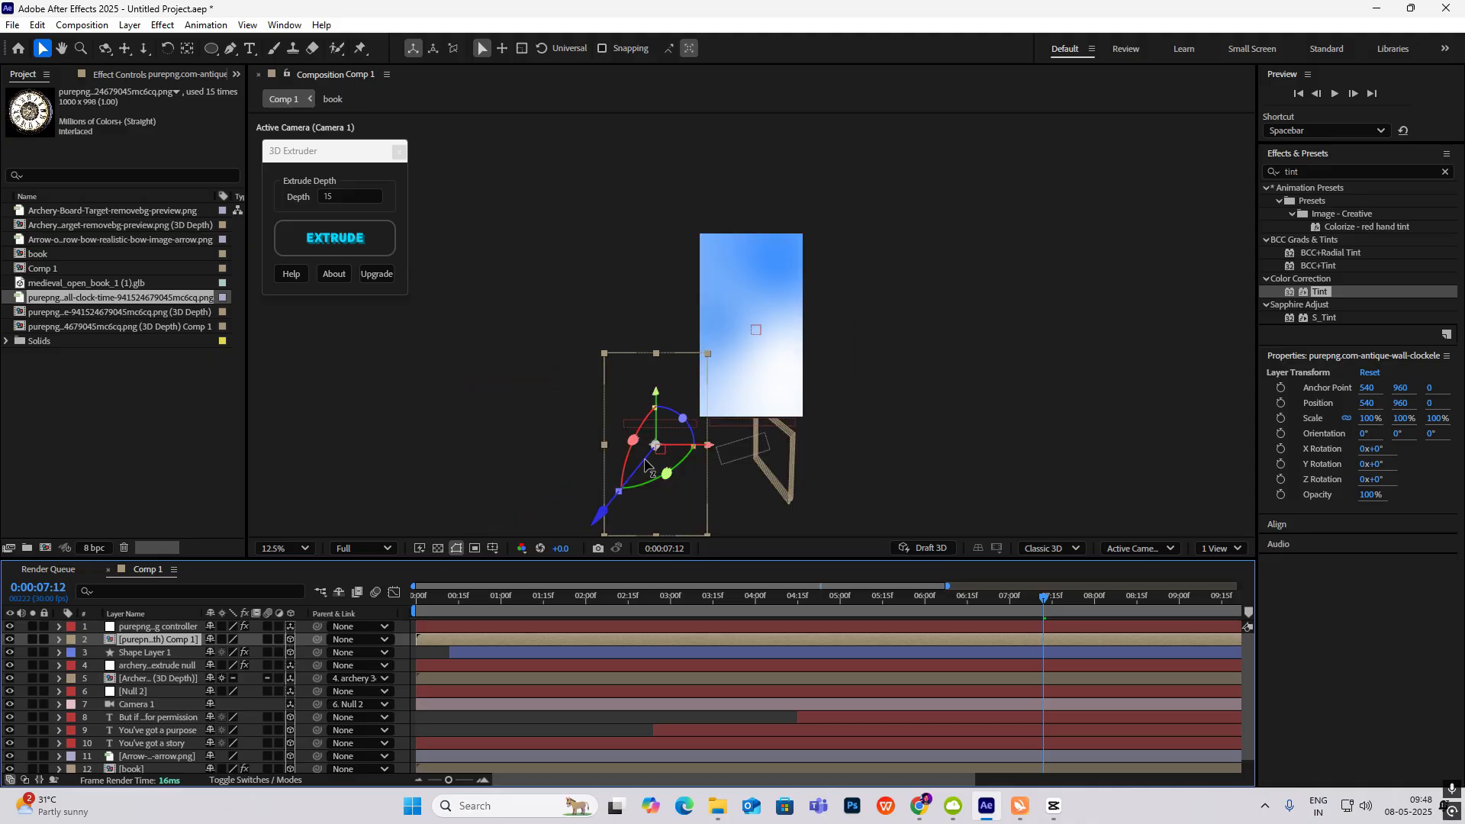
pyautogui.moveTo(655, 447); pyautogui.dragTo(757, 335)
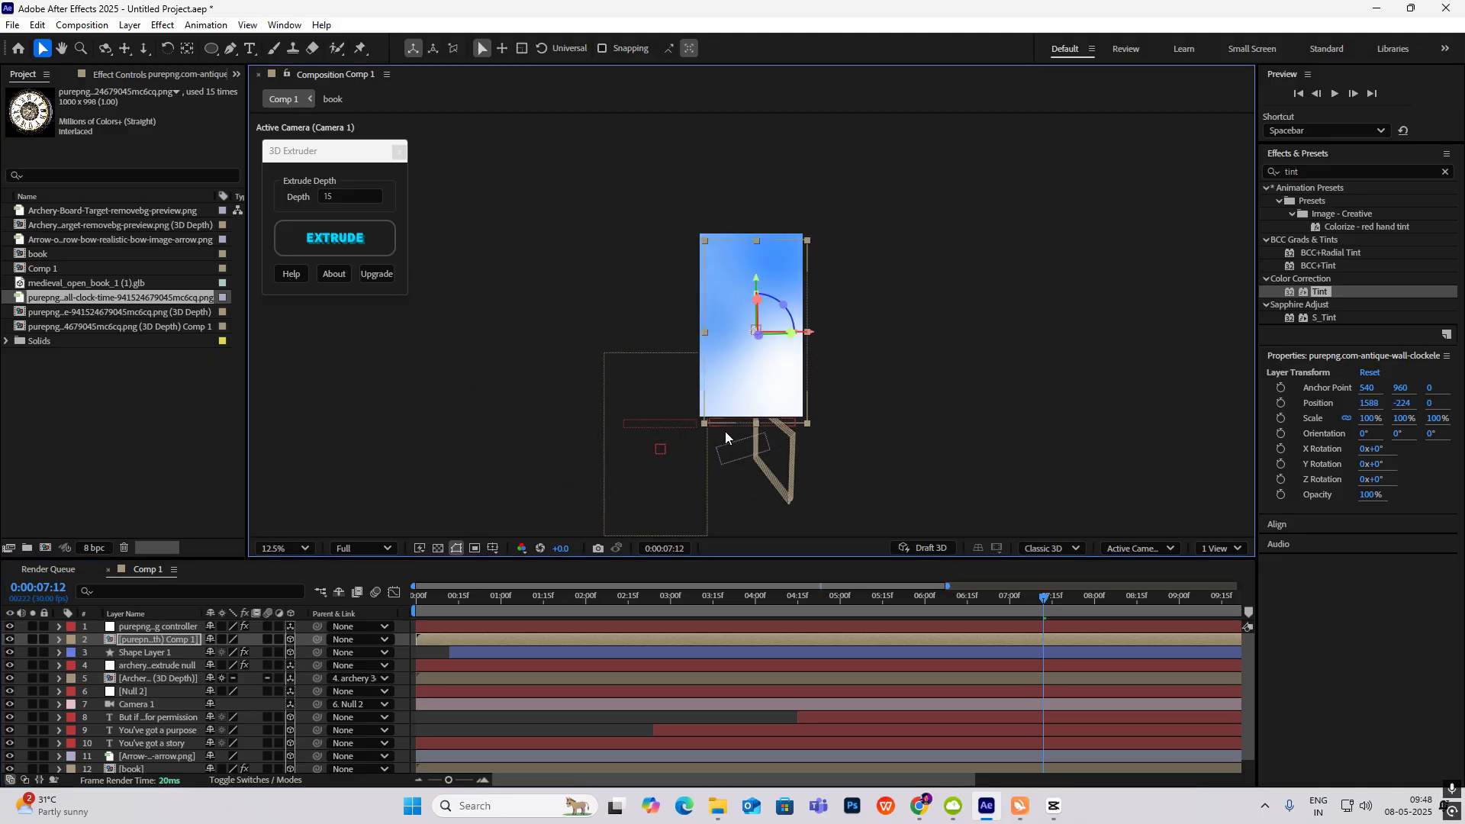
pyautogui.hotkey('ctrl', 'z')
pyautogui.hotkey('ctrl', 'z')
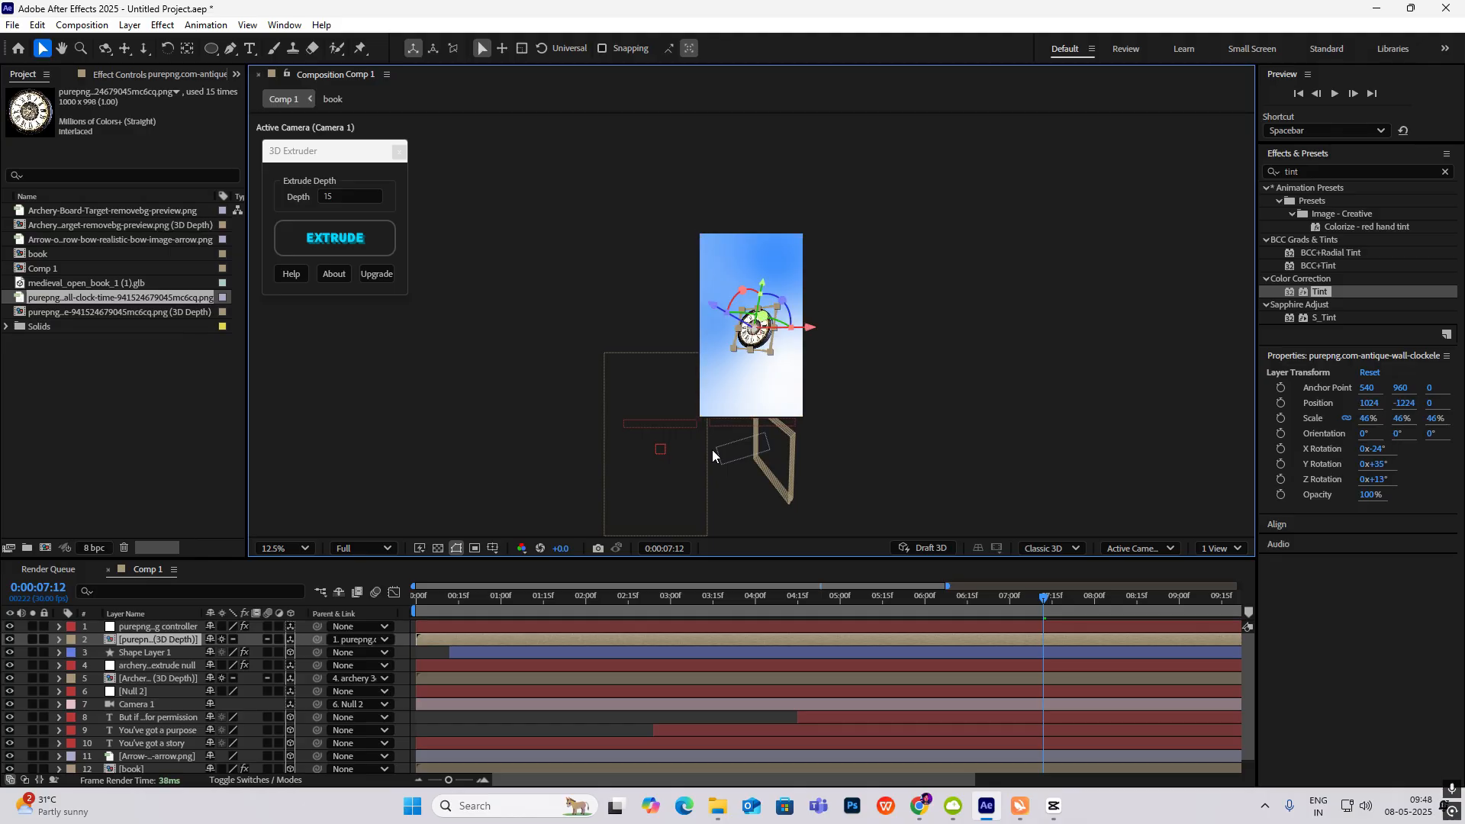
pyautogui.press('.')
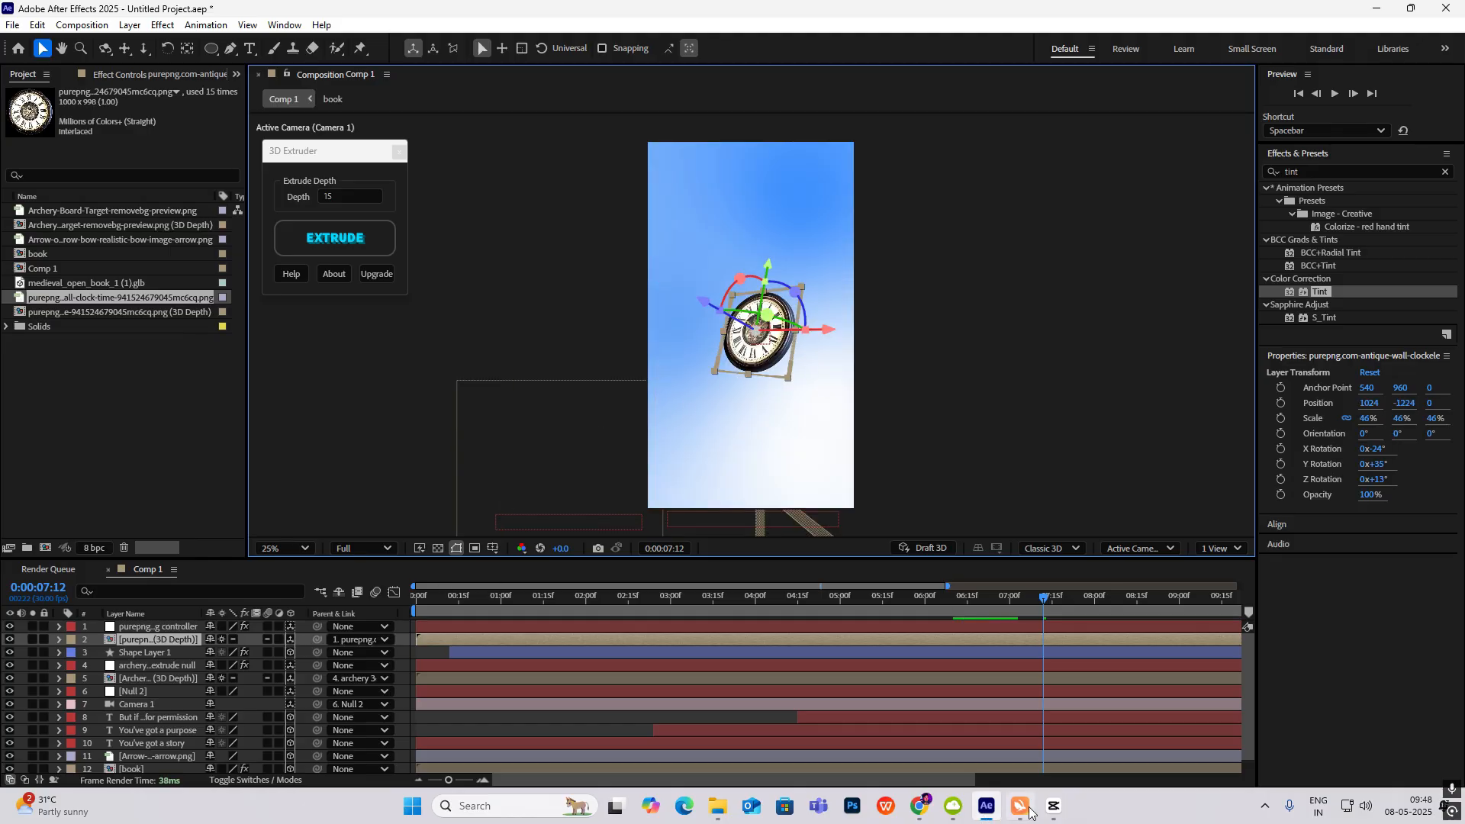
pyautogui.click(1054, 807)
pyautogui.click(1054, 807)
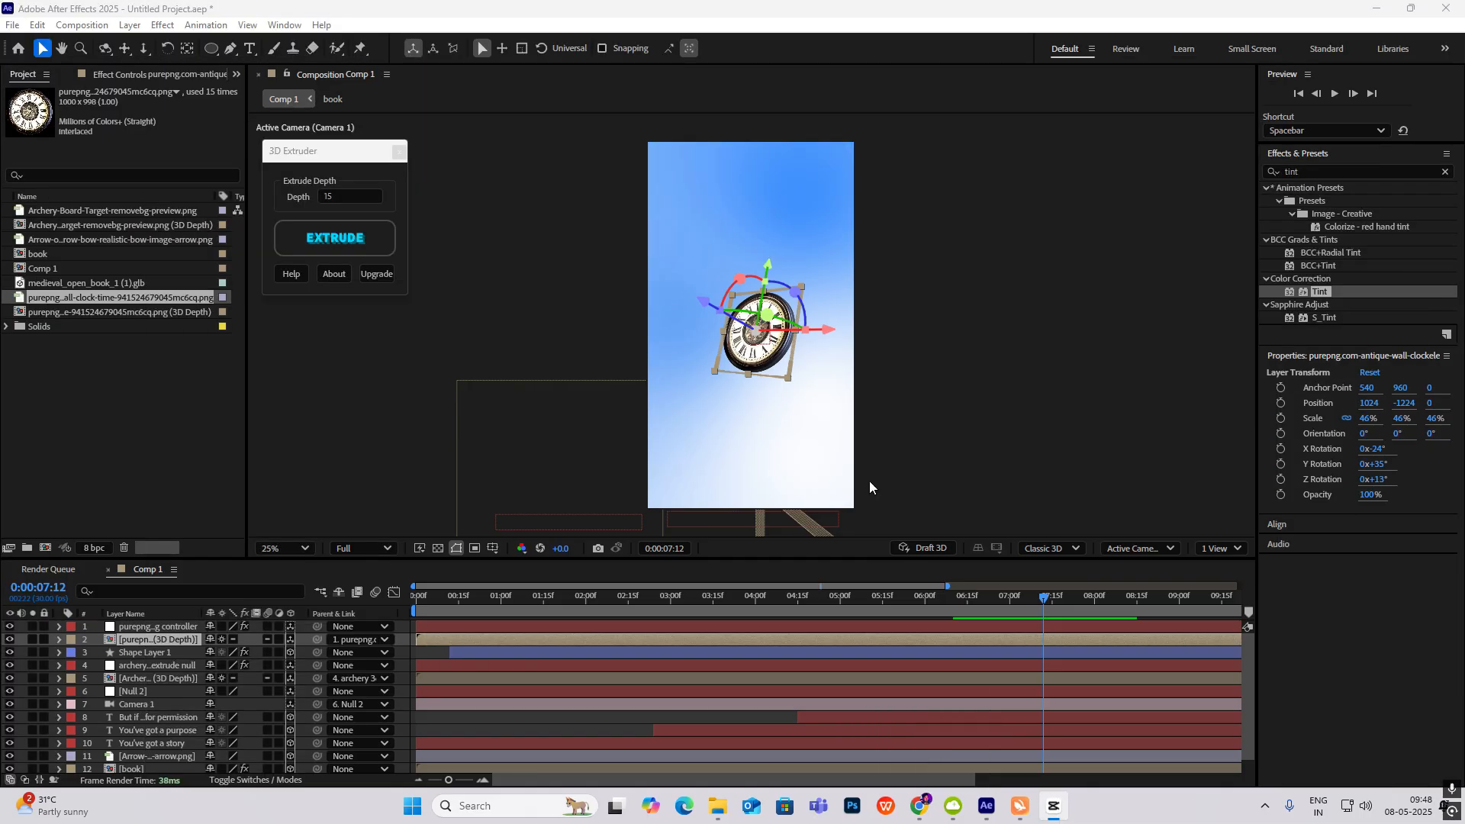
# Step: Move the extruded clock to the lower-right area of the composition frame and deselect it
pyautogui.moveTo(766, 359); pyautogui.dragTo(812, 445)
pyautogui.click(915, 383)
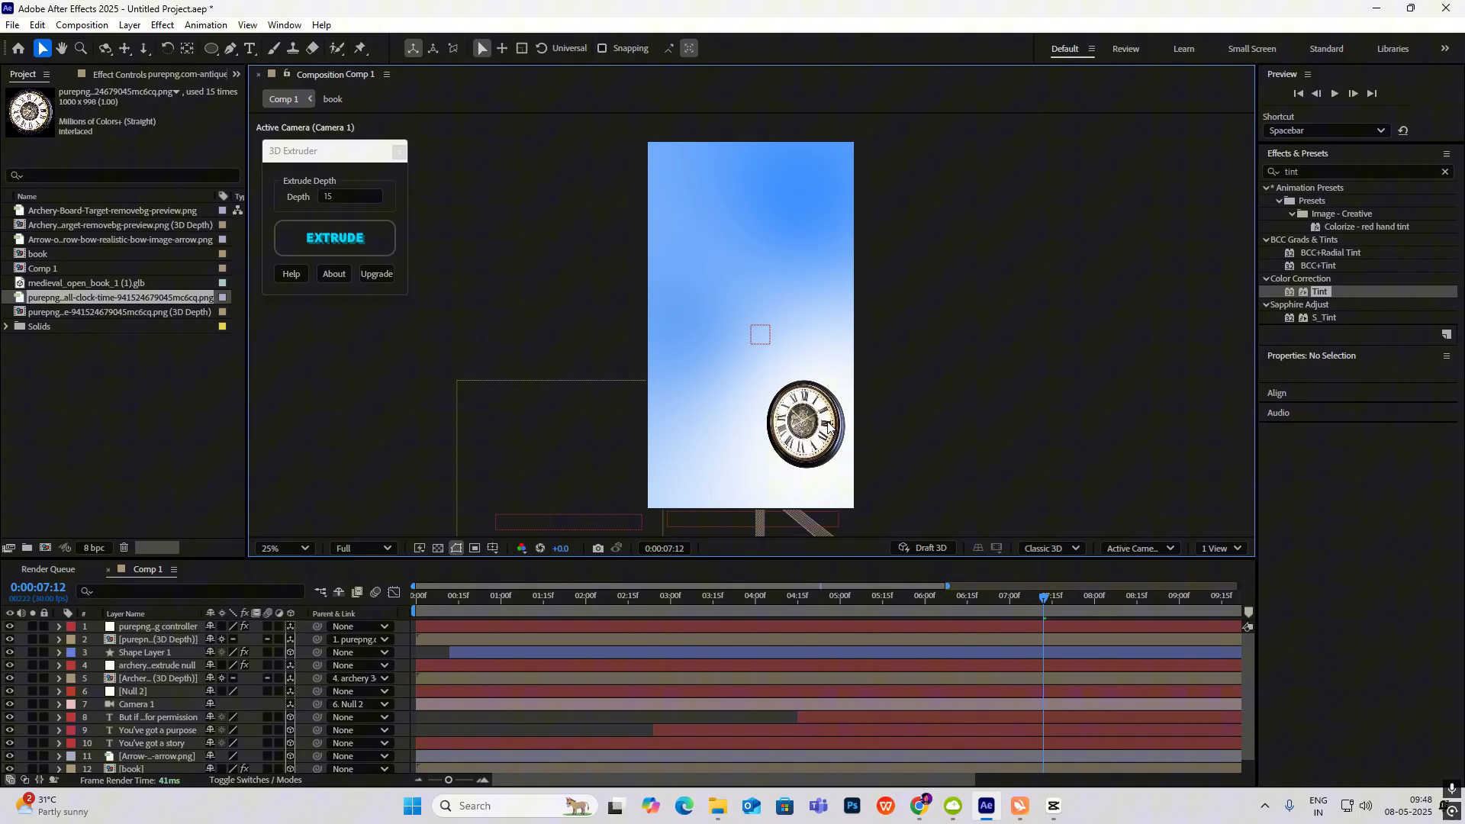
# Step: Duplicate the clock layer, move the copy to the frame's upper-left area, and set X Rotation 6° and Y Rotation -41°
pyautogui.click(180, 641)
pyautogui.hotkey('ctrl', 'd')
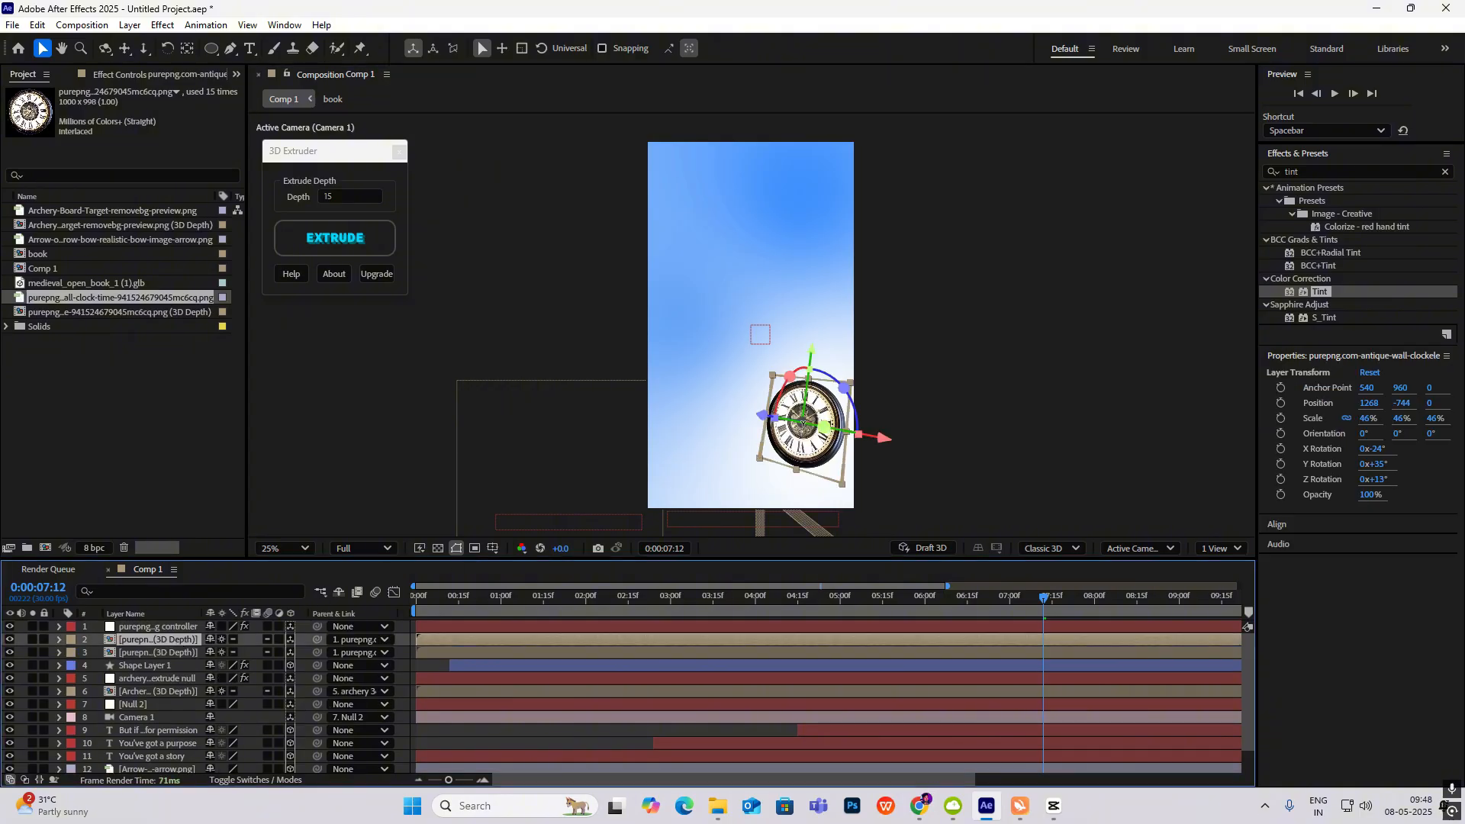
pyautogui.moveTo(793, 418); pyautogui.dragTo(683, 272)
pyautogui.hotkey('ctrl', 'z')
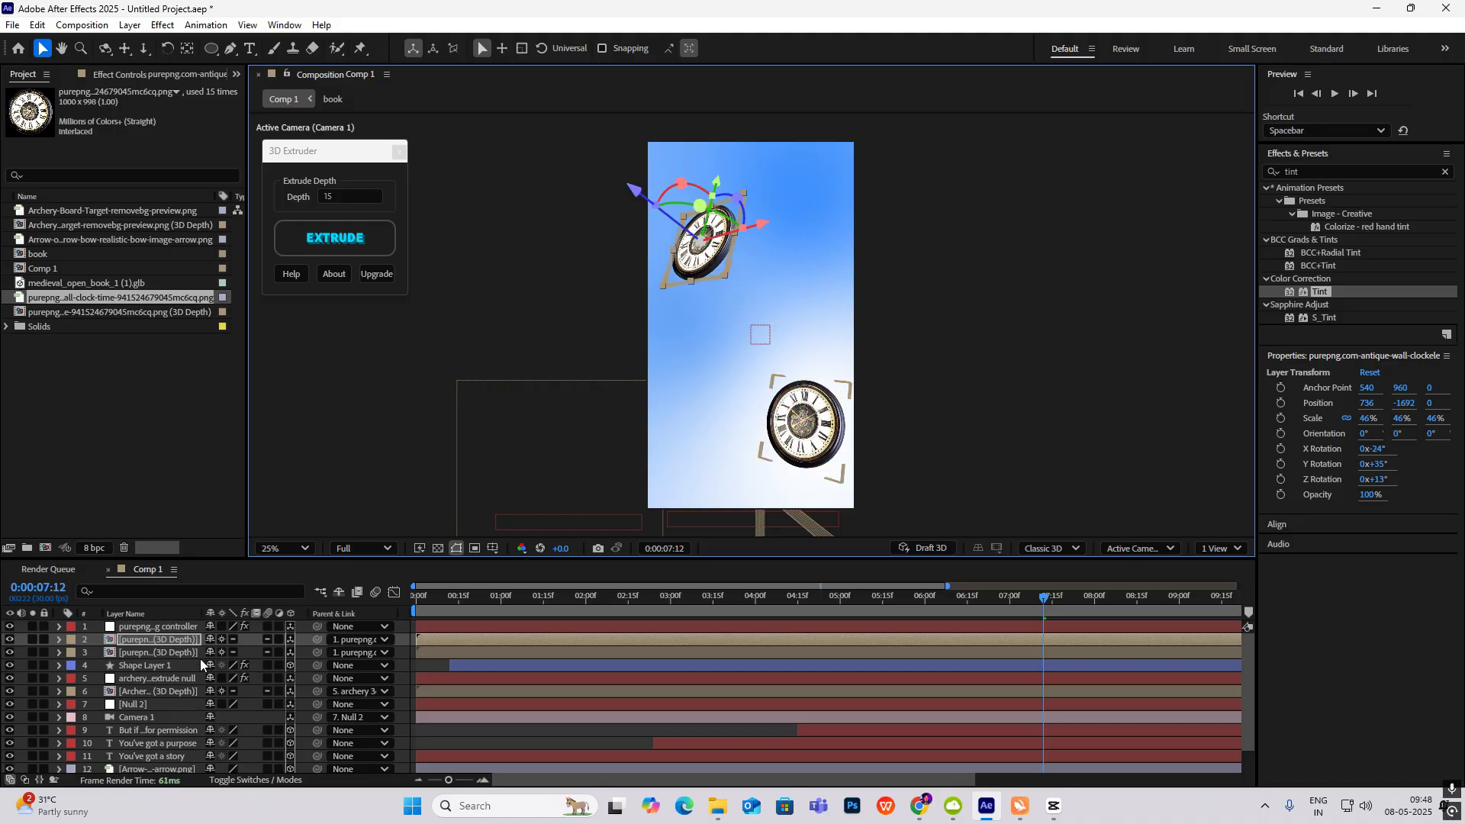
pyautogui.press('r')
pyautogui.moveTo(227, 678)
pyautogui.mouseDown()
pyautogui.moveTo(168, 691)
pyautogui.moveTo(245, 666)
pyautogui.mouseUp()
pyautogui.click(61, 639)
# Step: Duplicate the upper-left clock, move the copy to the frame's upper-right corner, and set Y Rotation 40° and Scale 29%
pyautogui.hotkey('ctrl', 'd')
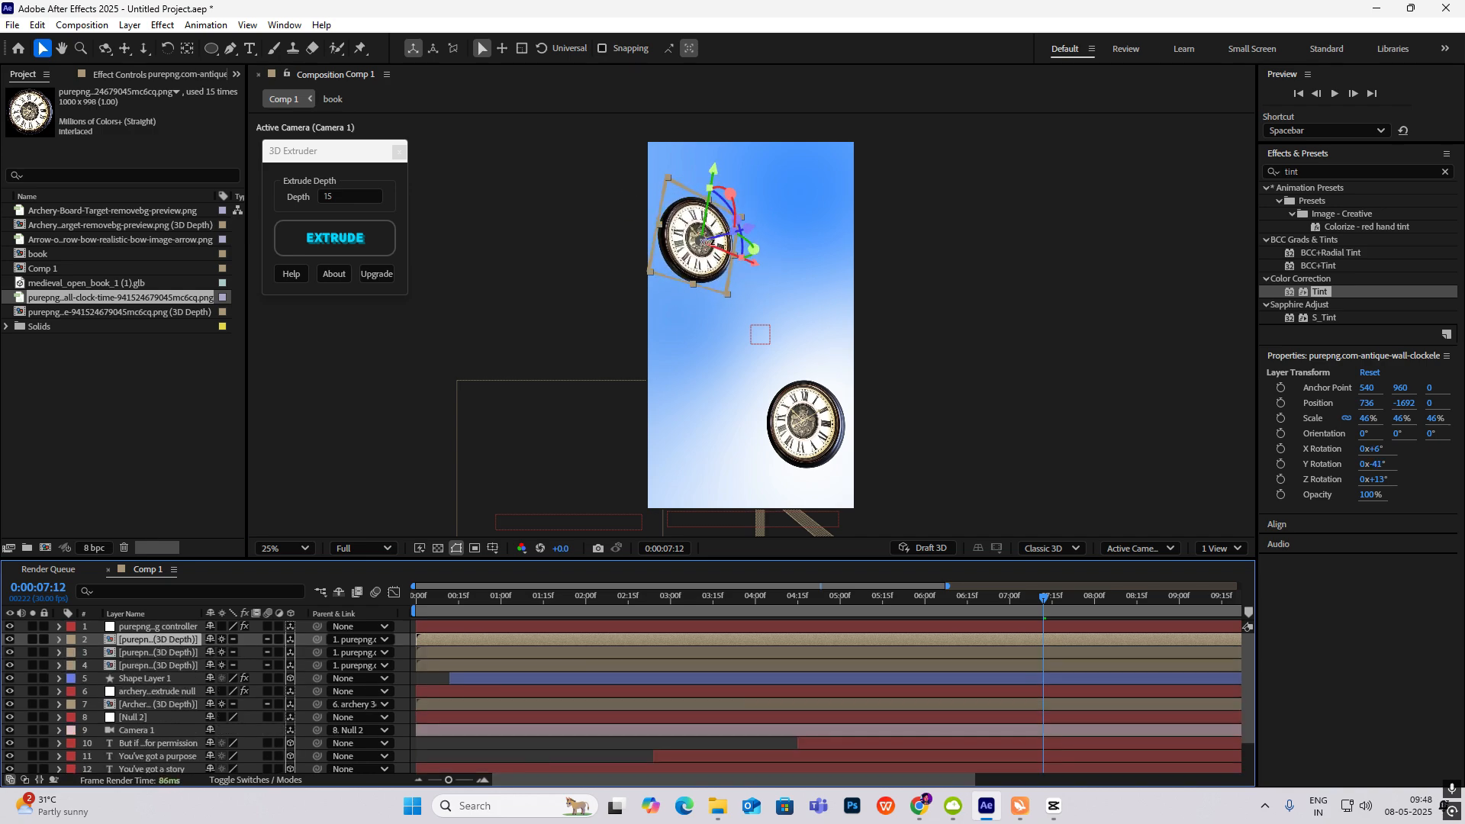
pyautogui.moveTo(702, 238); pyautogui.dragTo(810, 205)
pyautogui.press('r')
pyautogui.moveTo(228, 679); pyautogui.dragTo(249, 656)
pyautogui.press('s')
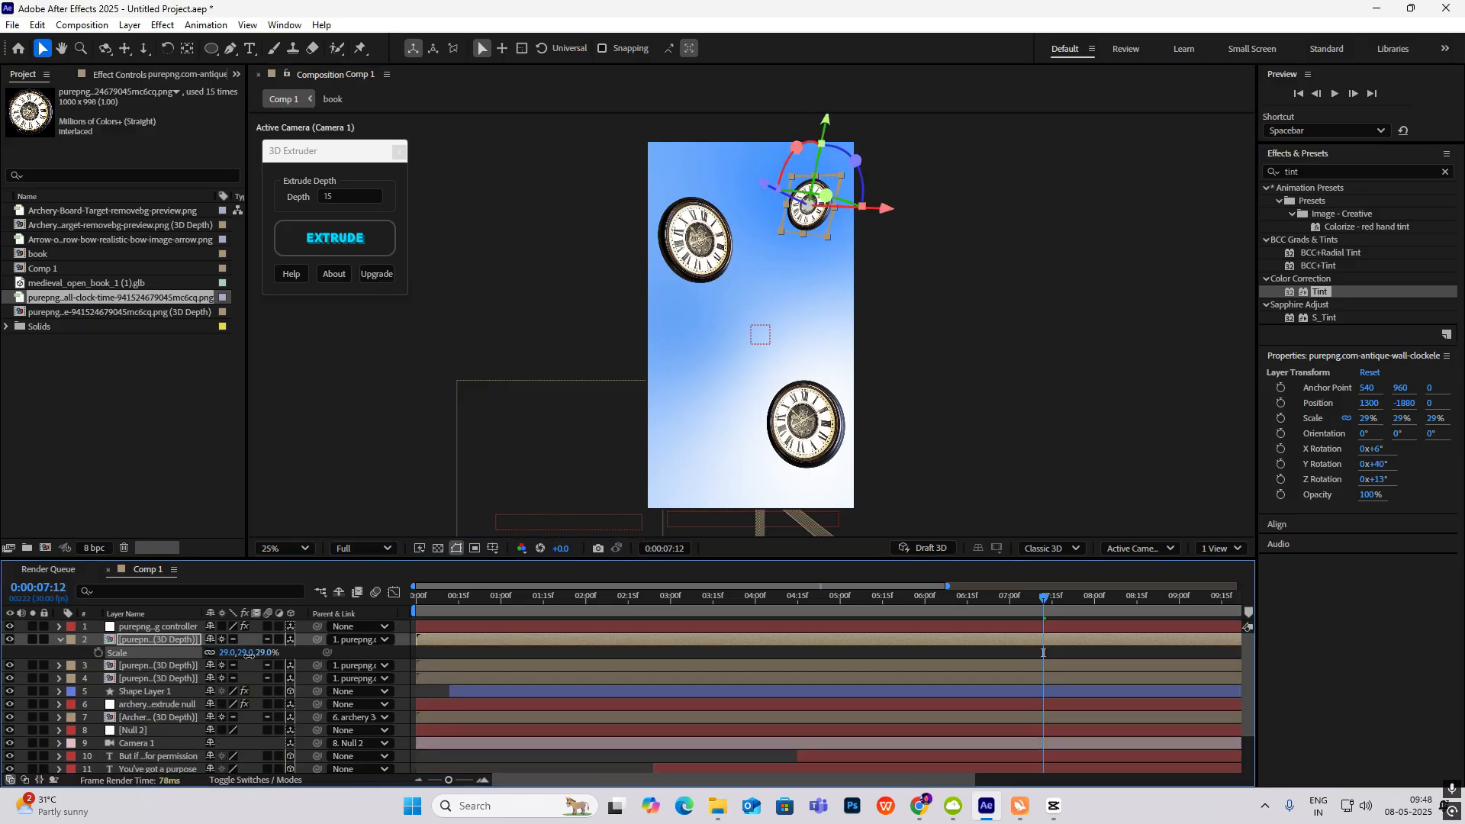
pyautogui.click(991, 387)
pyautogui.click(60, 639)
# Step: Duplicate the small clock, place the copy in the lower-left area, and set X Rotation 142°, Z Rotation 12° and Scale 92%
pyautogui.click(157, 639)
pyautogui.hotkey('ctrl', 'd')
pyautogui.moveTo(809, 206); pyautogui.dragTo(677, 433)
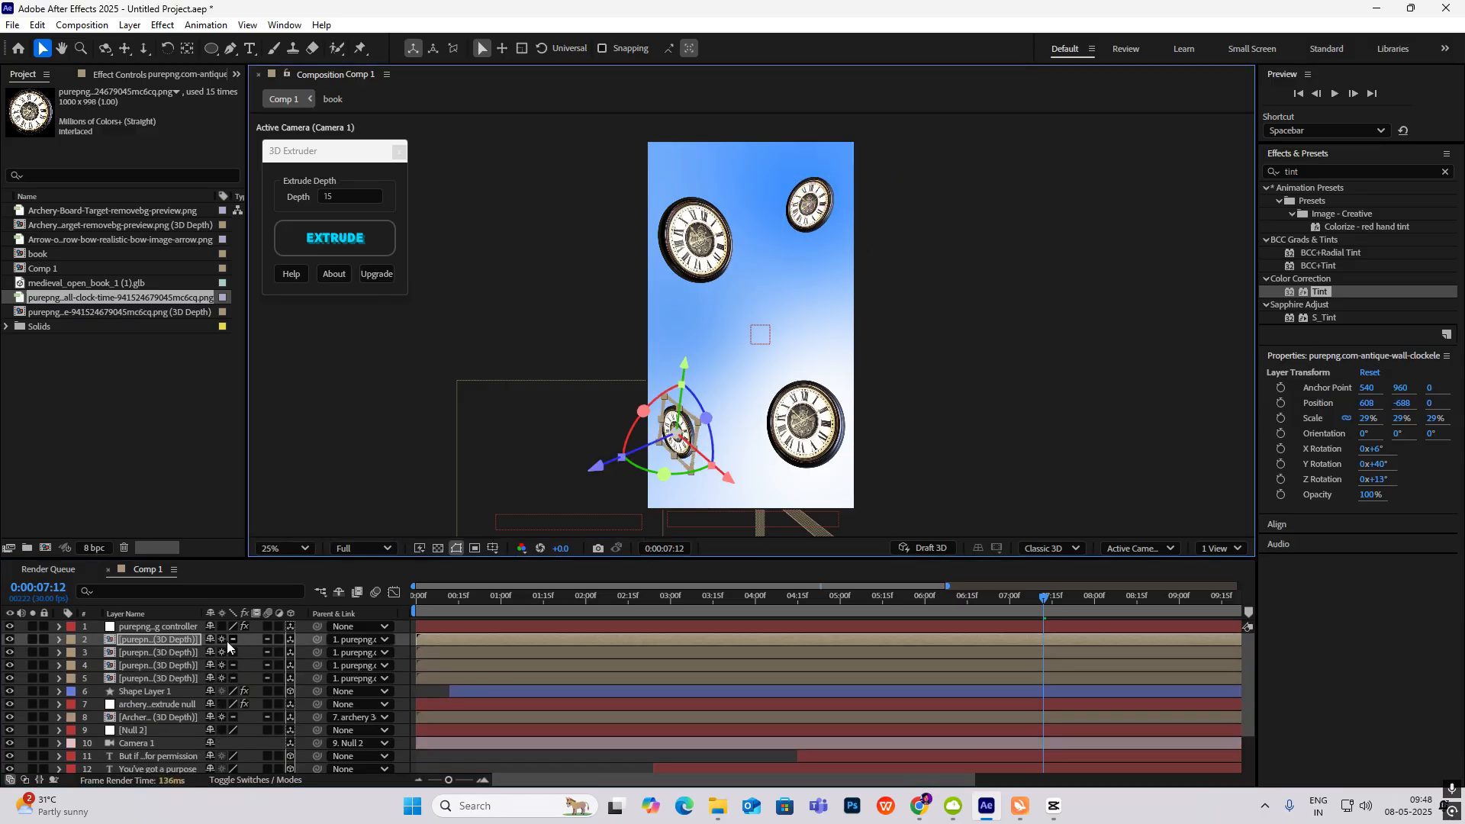
pyautogui.press('r')
pyautogui.moveTo(222, 666); pyautogui.dragTo(290, 655)
pyautogui.press('s')
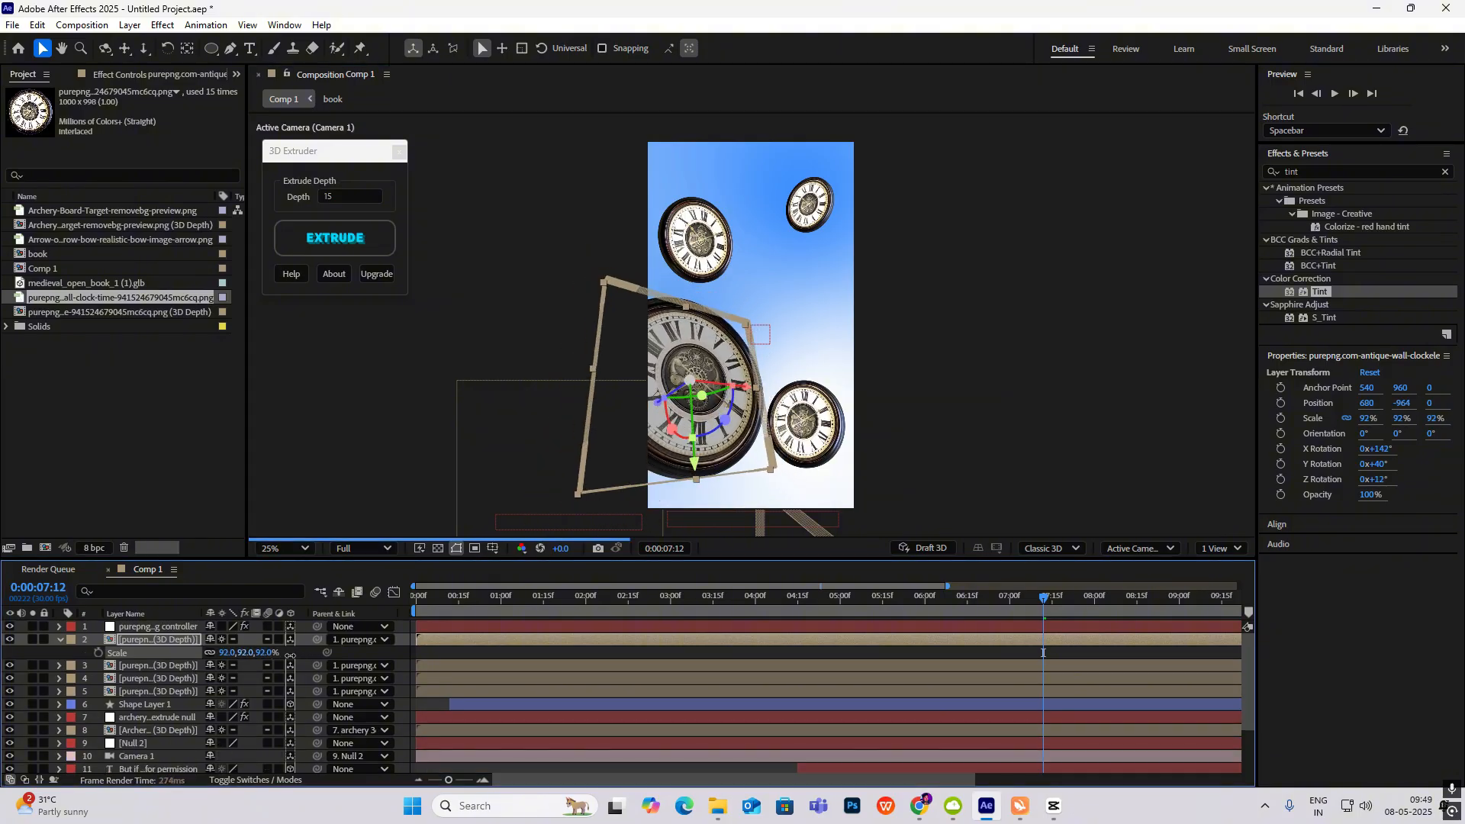
pyautogui.click(1039, 442)
pyautogui.moveTo(1067, 611); pyautogui.dragTo(1005, 618)
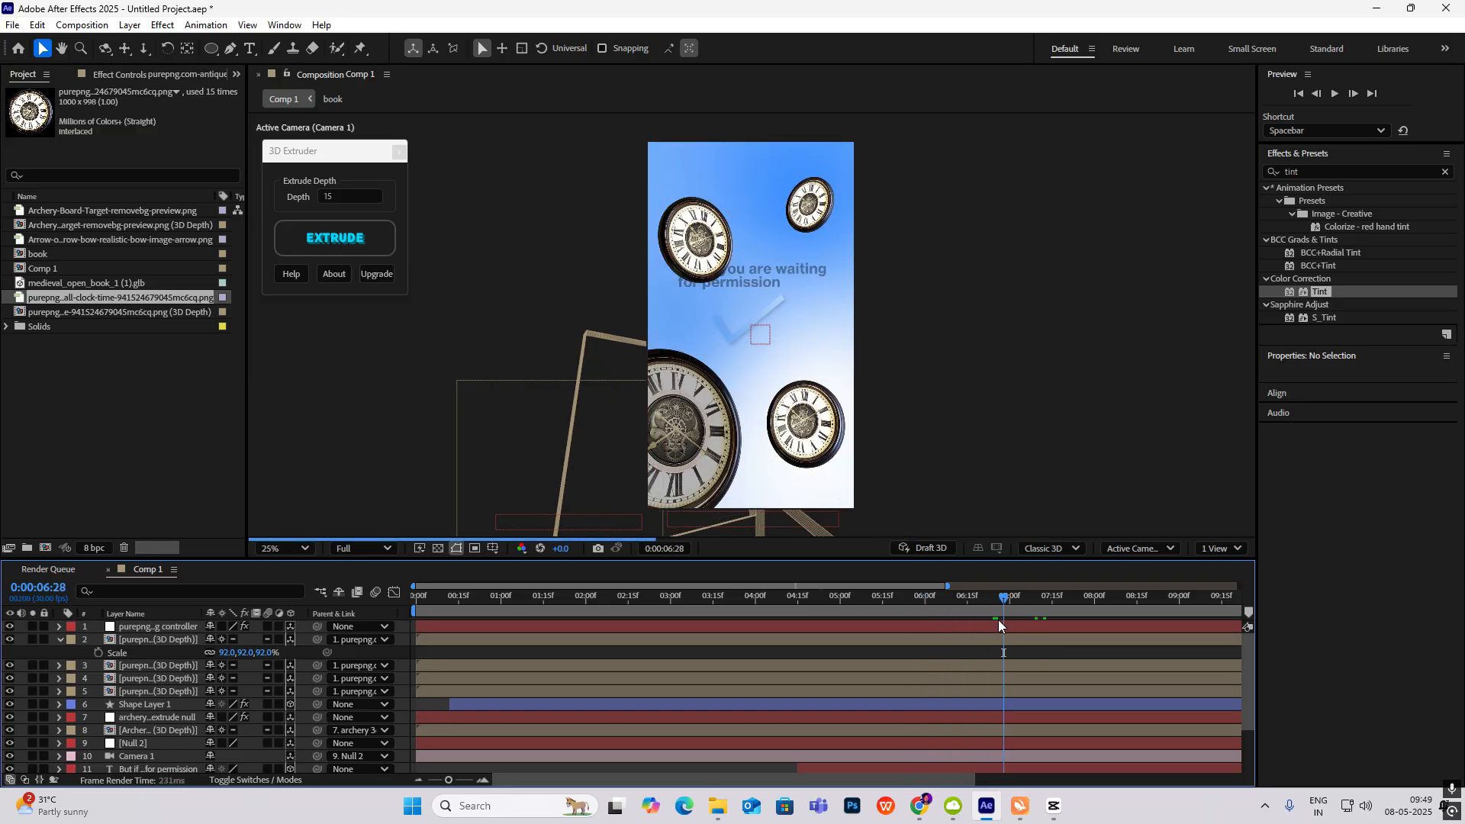
pyautogui.click(59, 641)
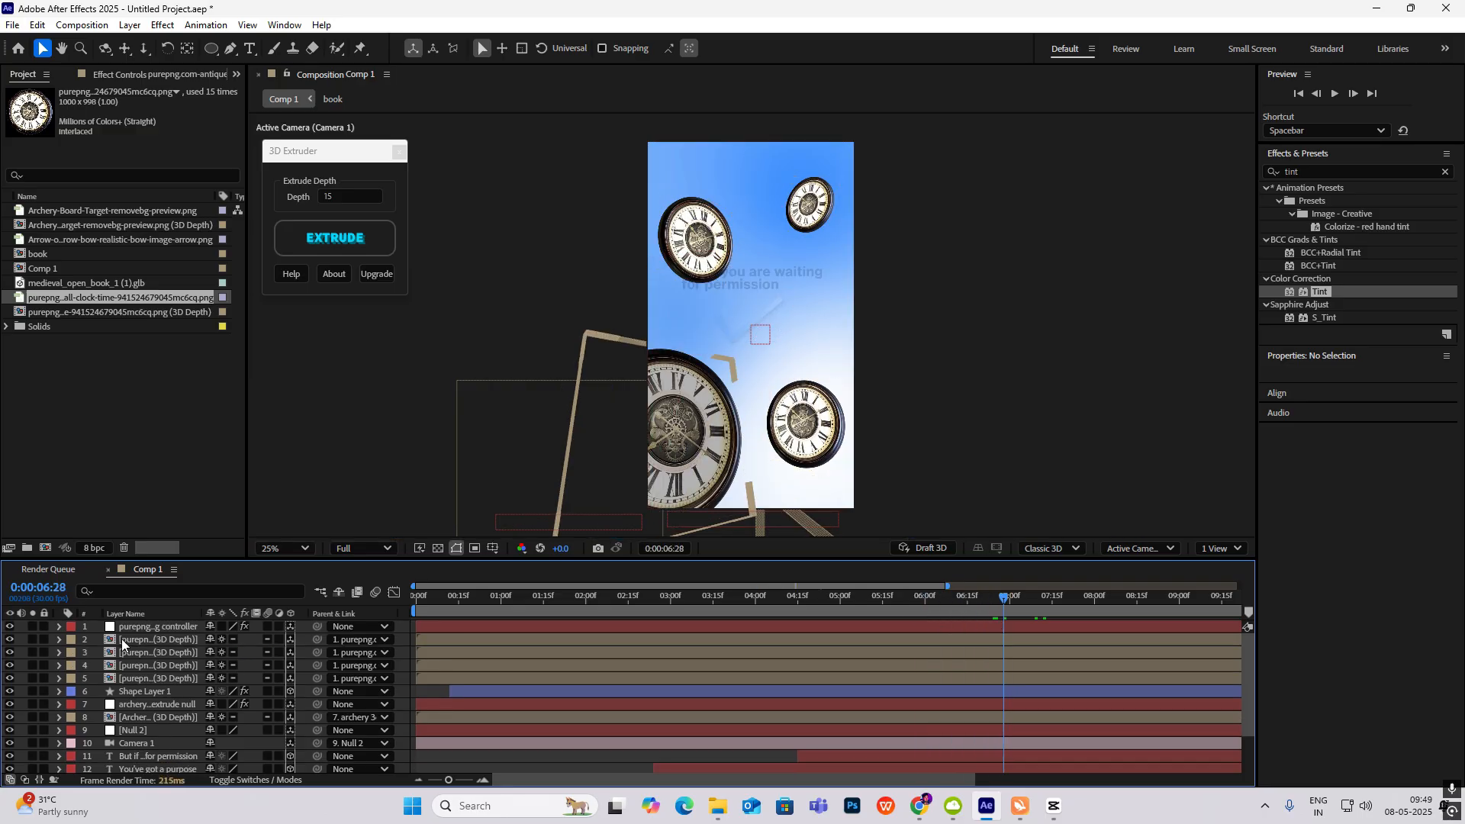
# Step: Move the Null 2 and Camera 1 layers together to the top of the layer stack
pyautogui.moveTo(1000, 603); pyautogui.dragTo(923, 604)
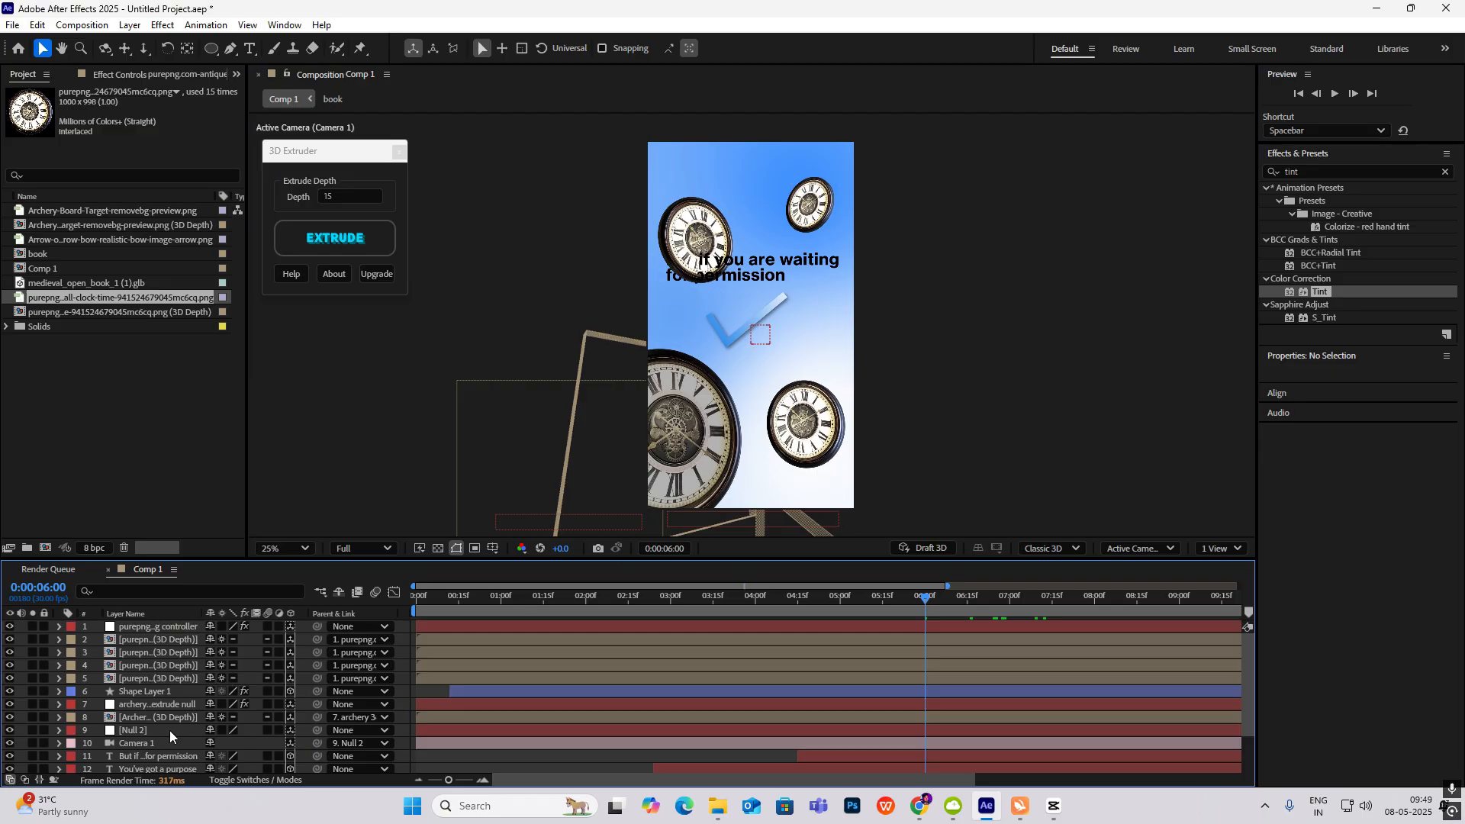
pyautogui.click(146, 732)
pyautogui.keyDown('shift'); pyautogui.click(143, 743); pyautogui.keyUp('shift')
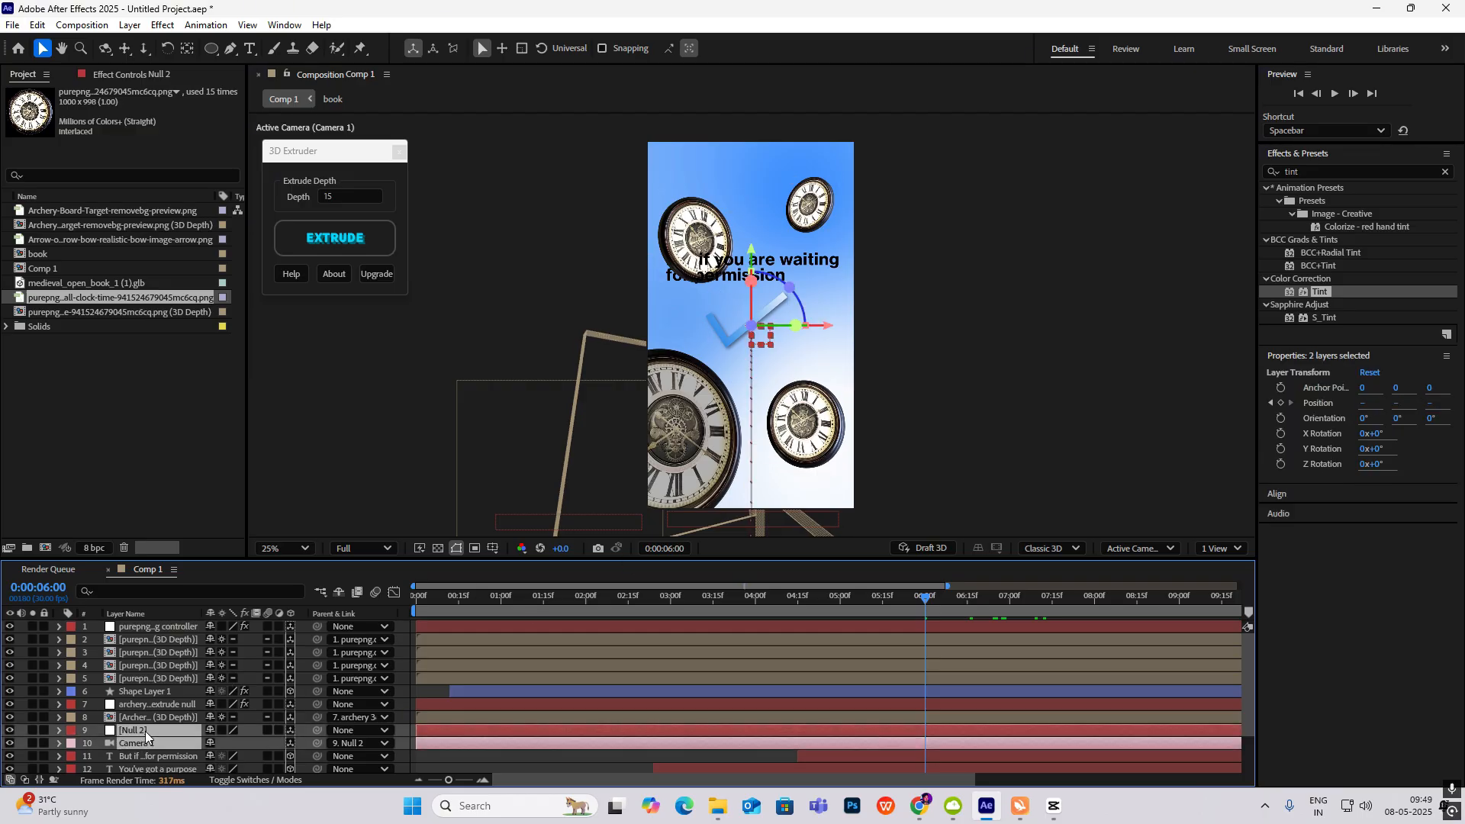
pyautogui.moveTo(163, 731); pyautogui.dragTo(175, 624)
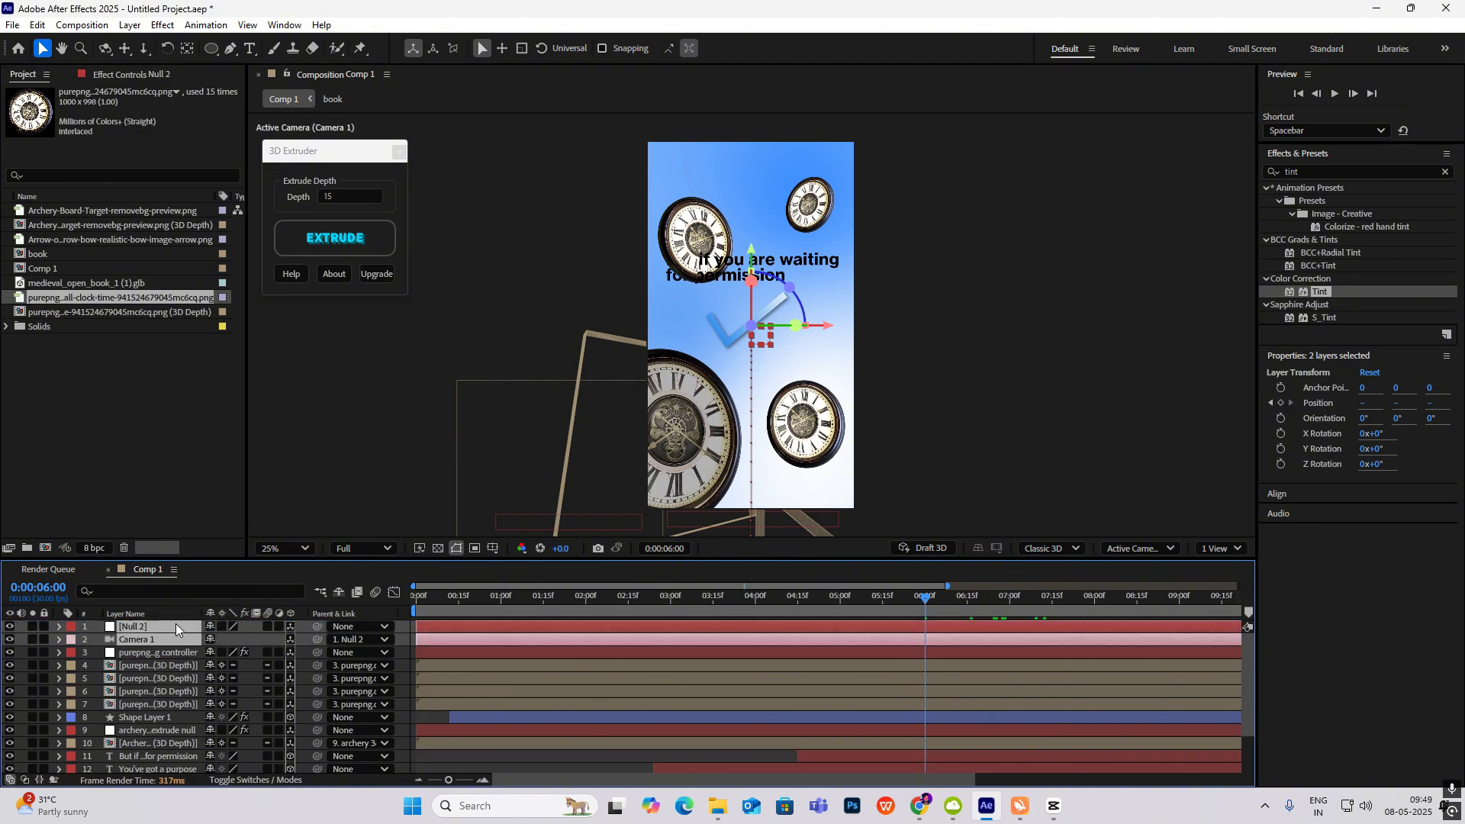
pyautogui.click(983, 397)
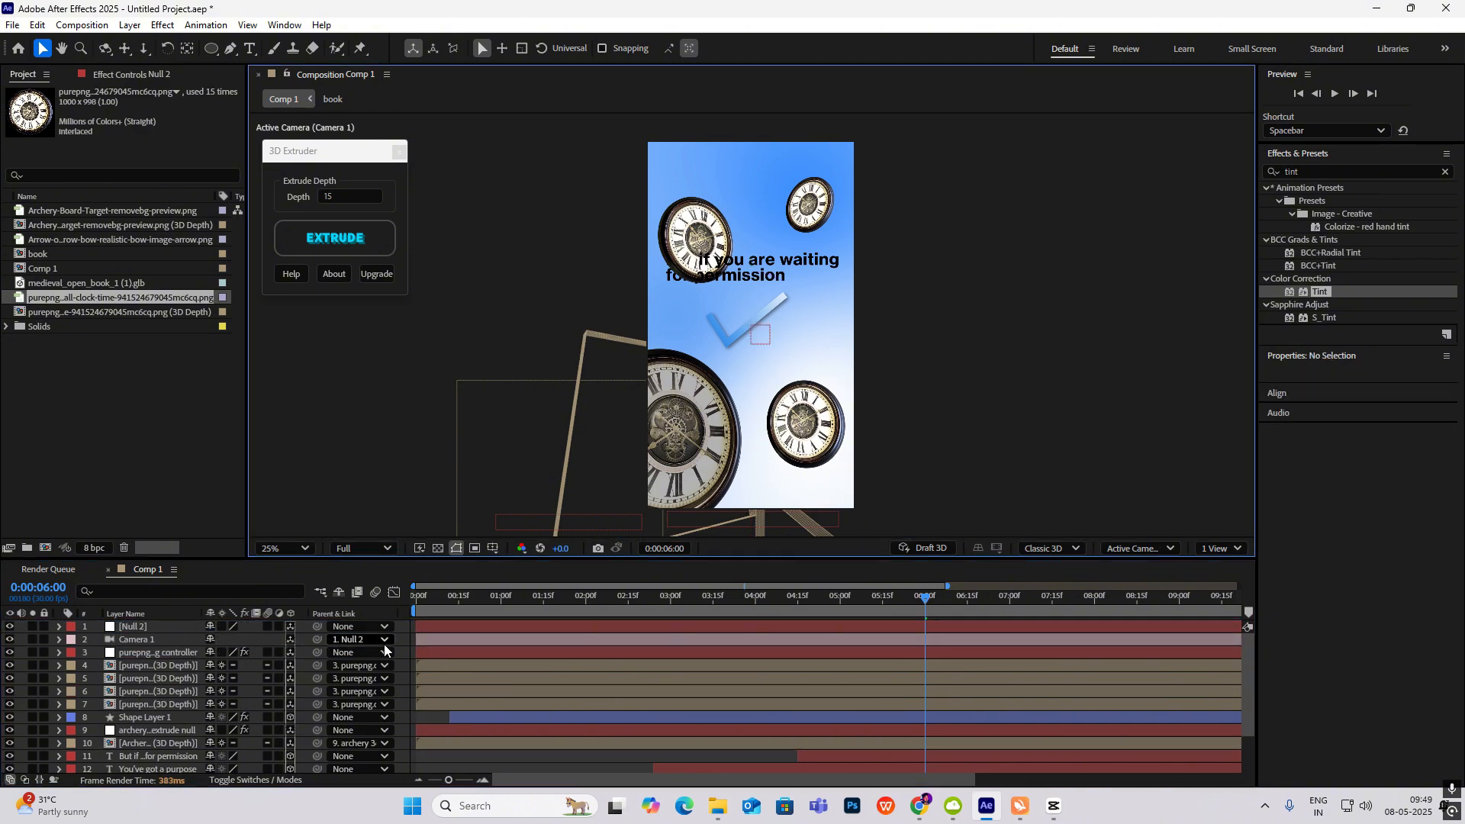
# Step: Set the Z Position of all four clock layers to -1329
pyautogui.click(183, 627)
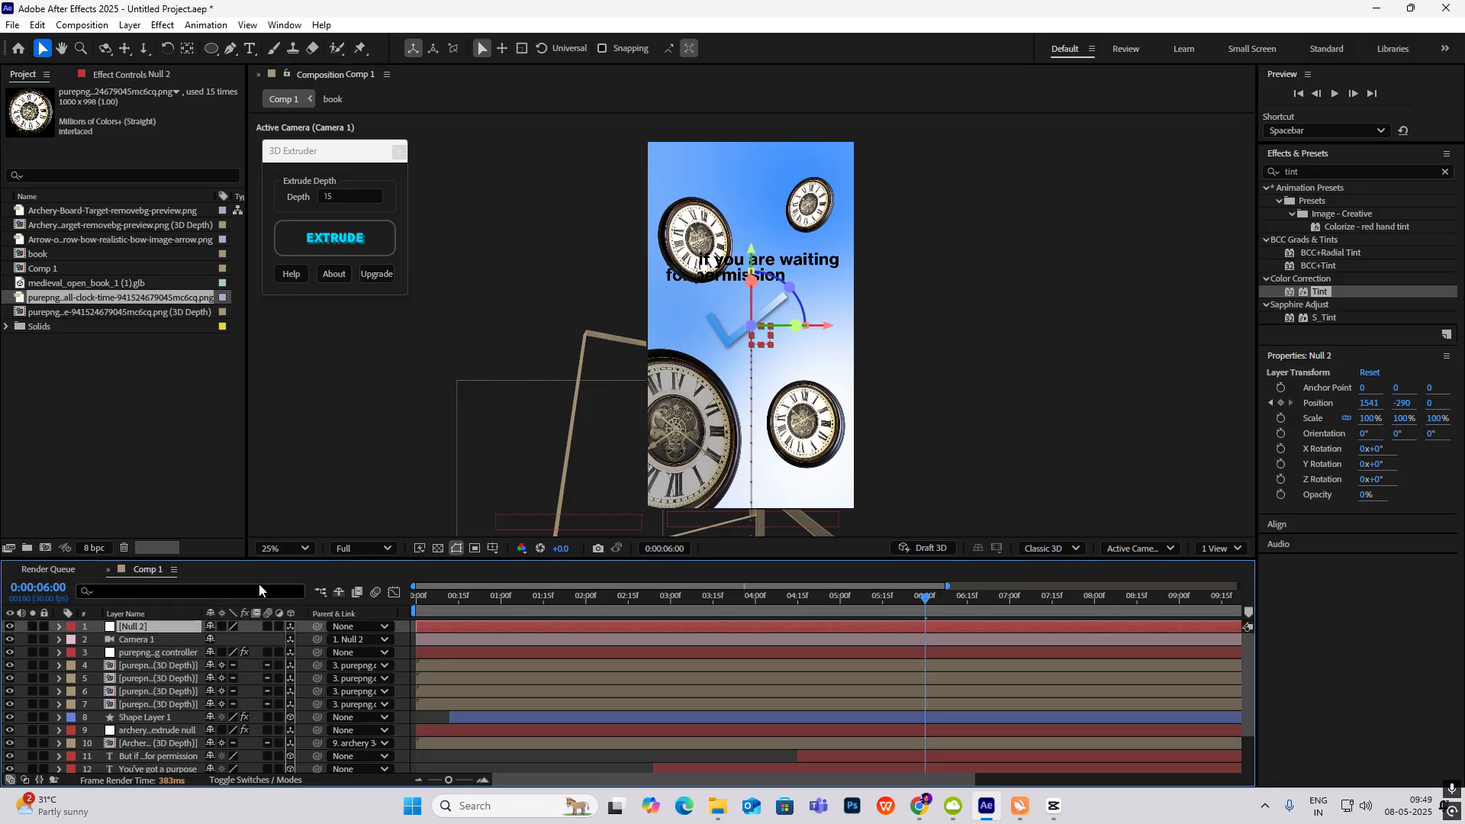
pyautogui.click(163, 652)
pyautogui.click(149, 668)
pyautogui.keyDown('shift'); pyautogui.click(152, 679); pyautogui.keyUp('shift')
pyautogui.keyDown('shift'); pyautogui.click(153, 693); pyautogui.keyUp('shift')
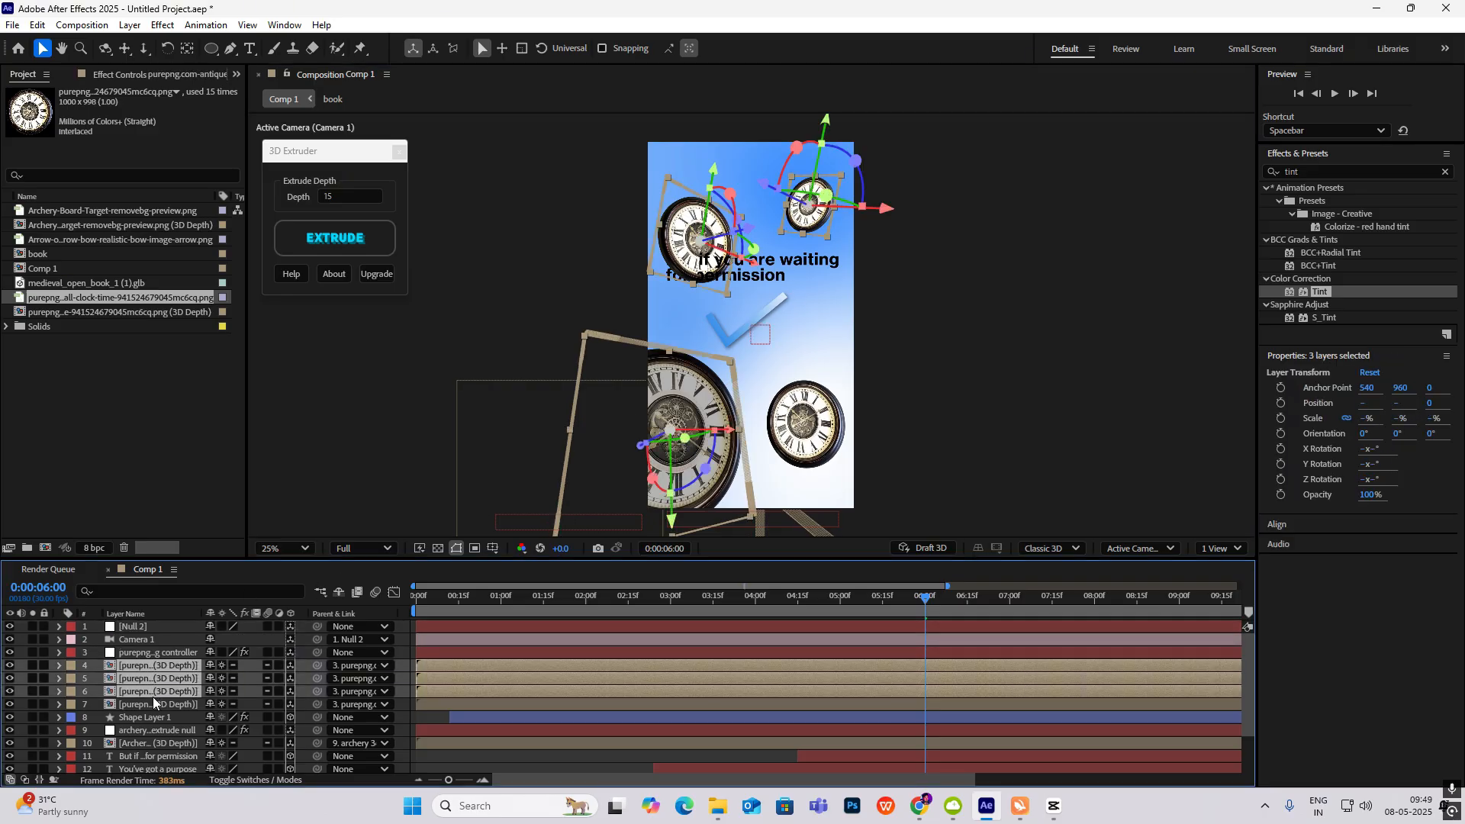
pyautogui.keyDown('shift'); pyautogui.click(150, 705); pyautogui.keyUp('shift')
pyautogui.press('p')
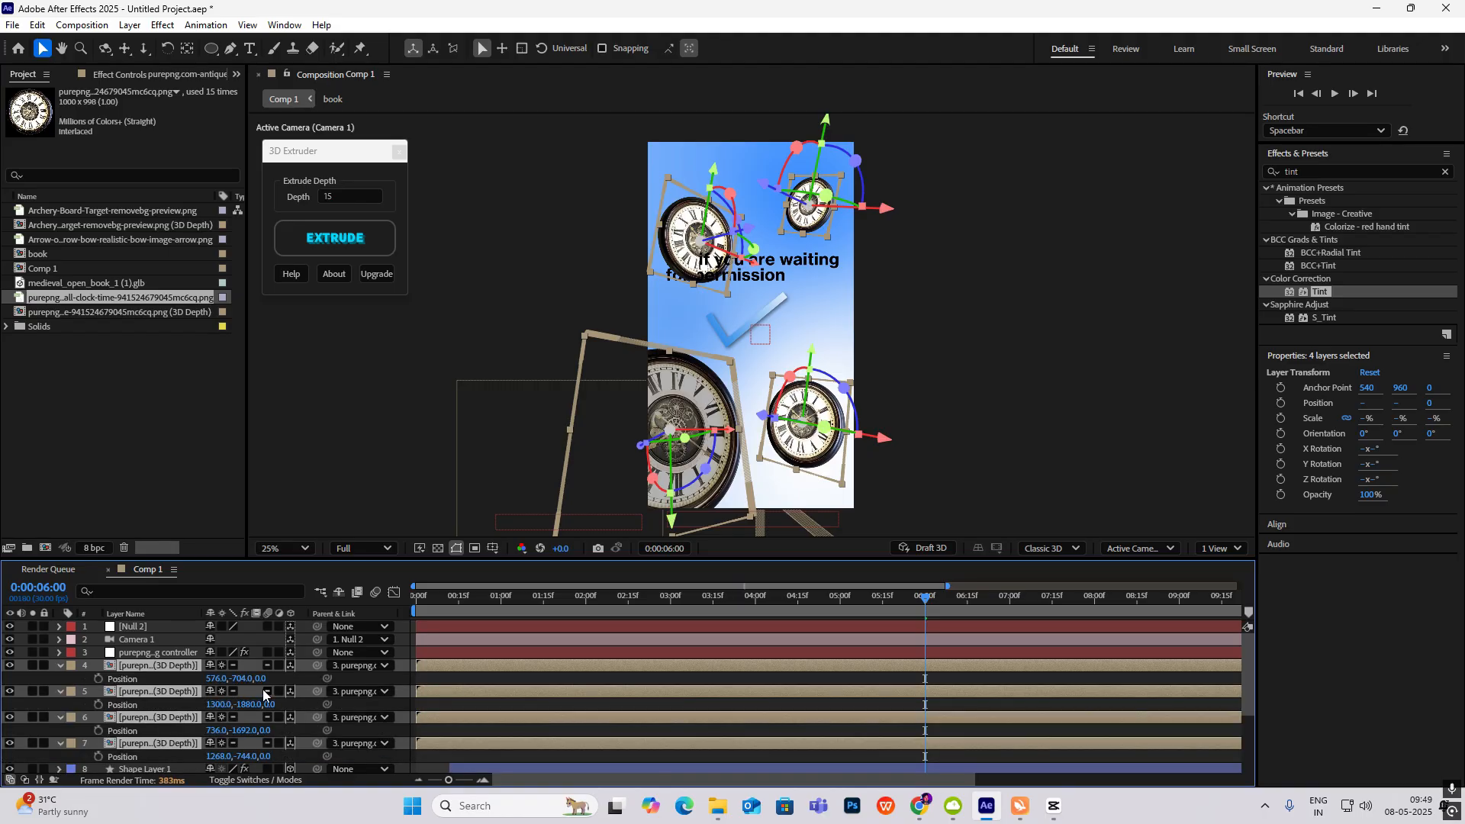
pyautogui.moveTo(150, 711)
pyautogui.mouseDown()
pyautogui.moveTo(2, 775)
pyautogui.moveTo(150, 704)
pyautogui.moveTo(266, 689)
pyautogui.moveTo(136, 719)
pyautogui.mouseUp()
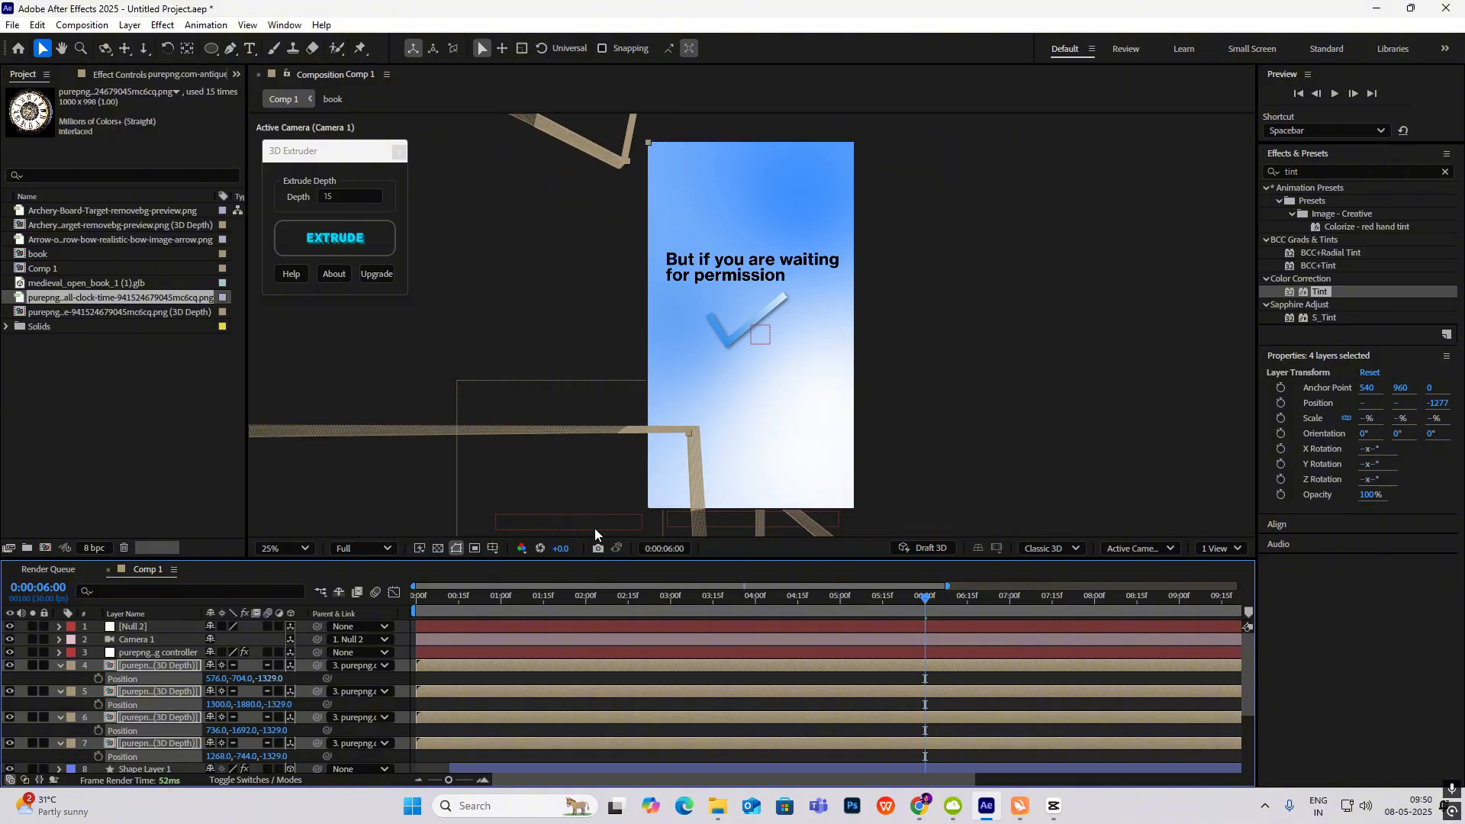
# Step: Add a Position keyframe to Null 2 at 0:00:06:17, keeping its current position
pyautogui.press(',')
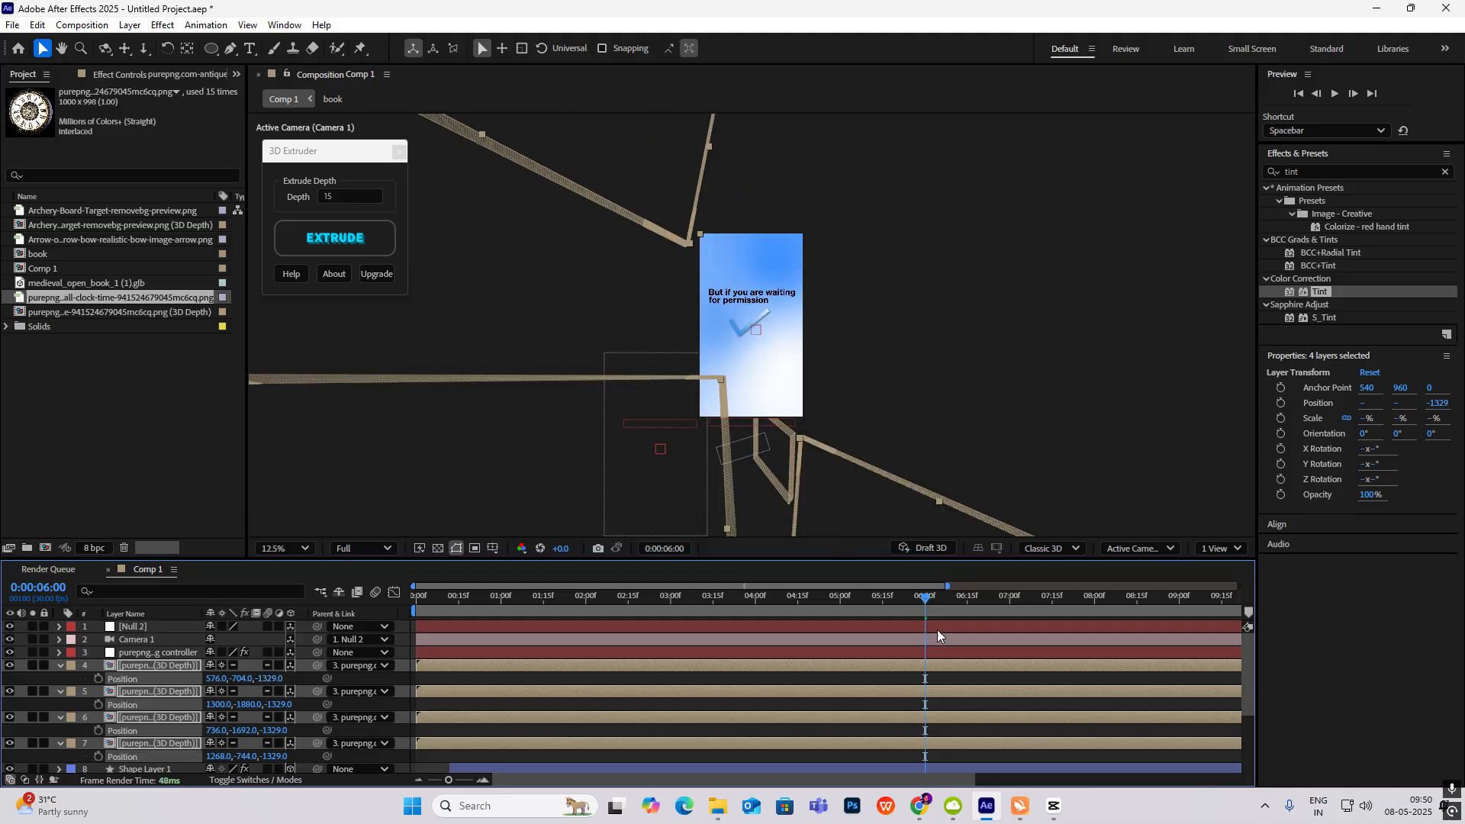
pyautogui.moveTo(872, 603); pyautogui.dragTo(992, 620)
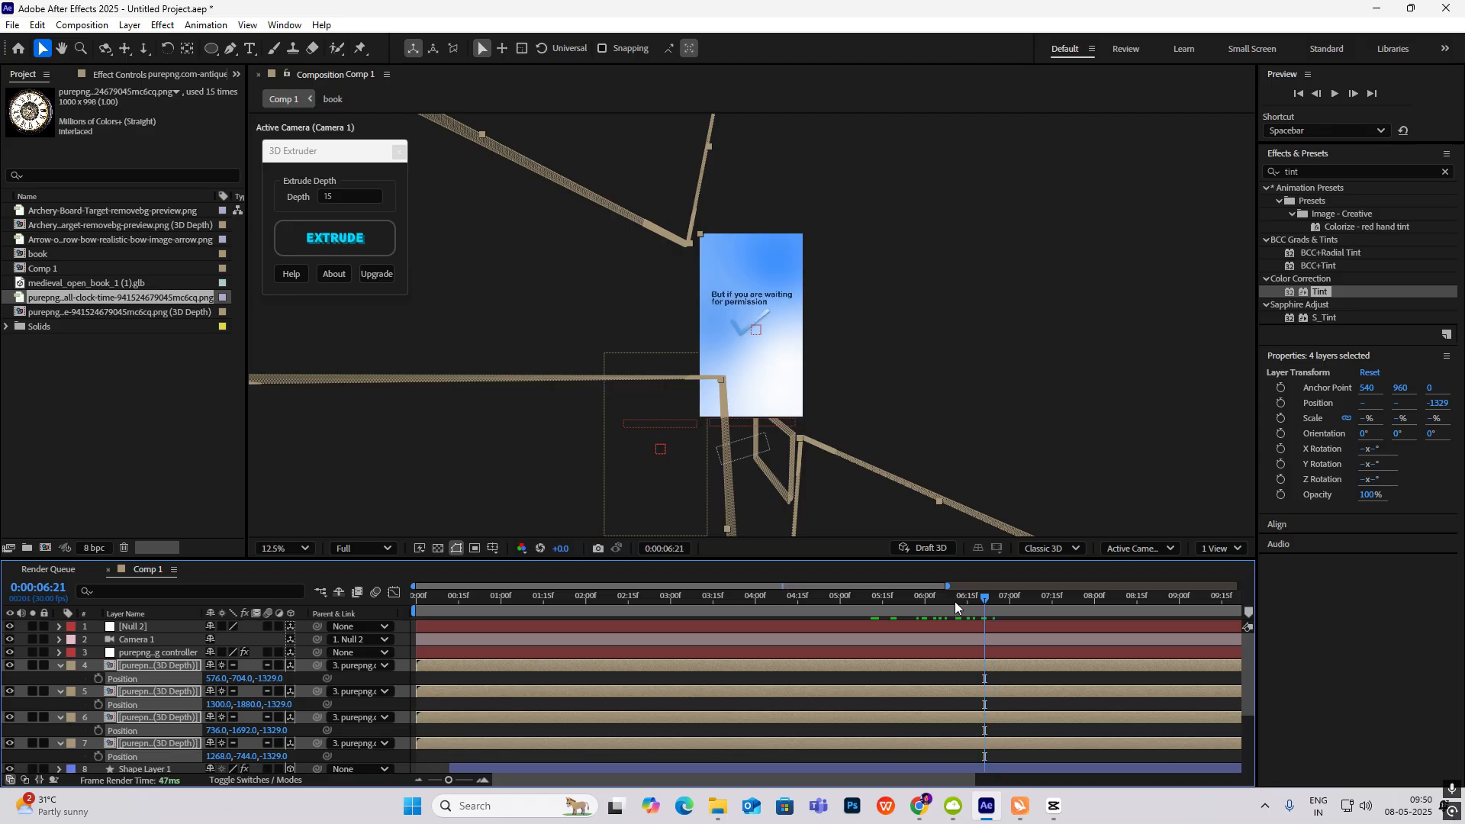
pyautogui.scroll(-3, 158, 684)
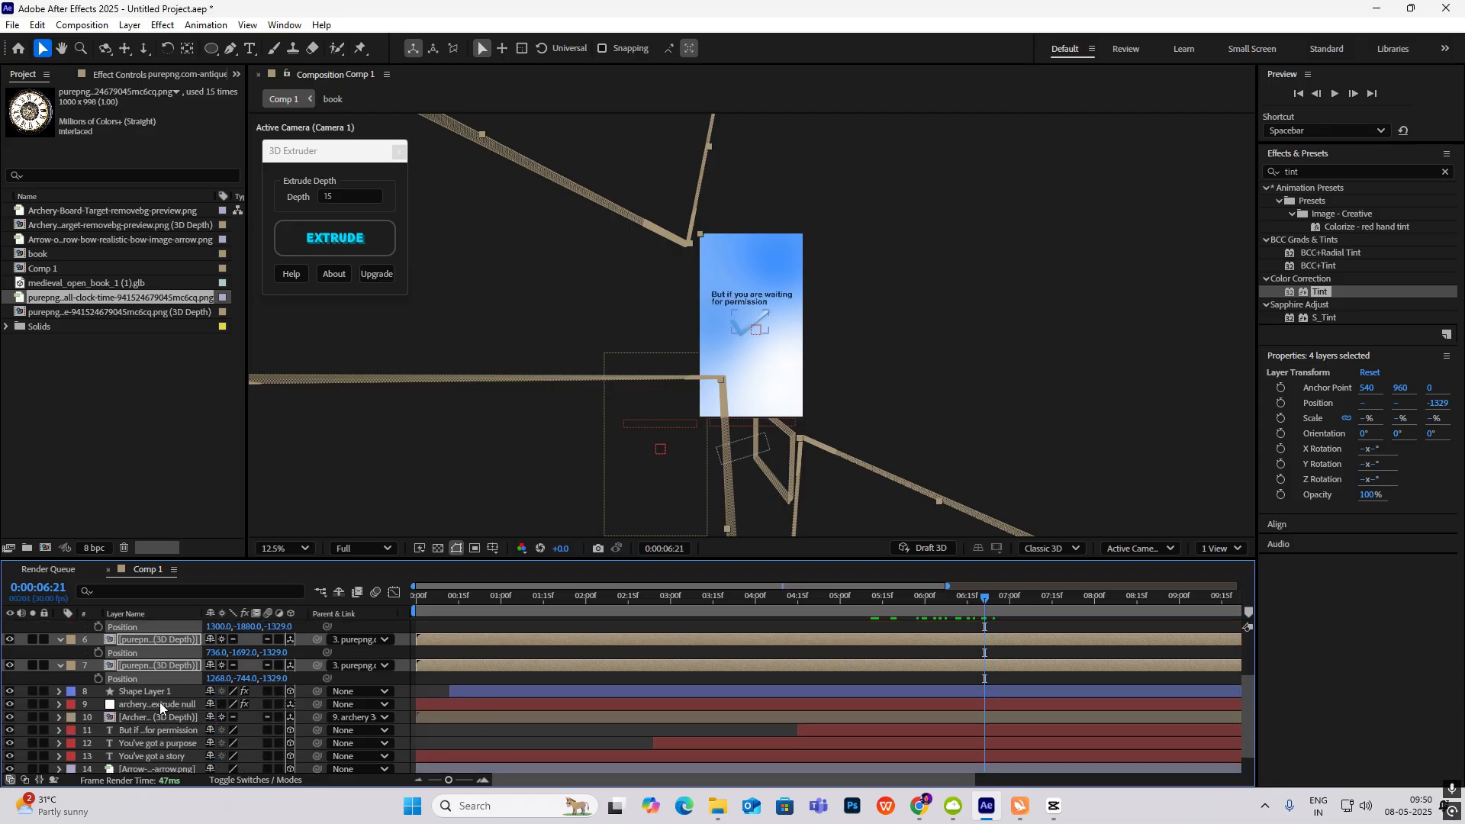
pyautogui.scroll(4, 157, 705)
pyautogui.click(150, 629)
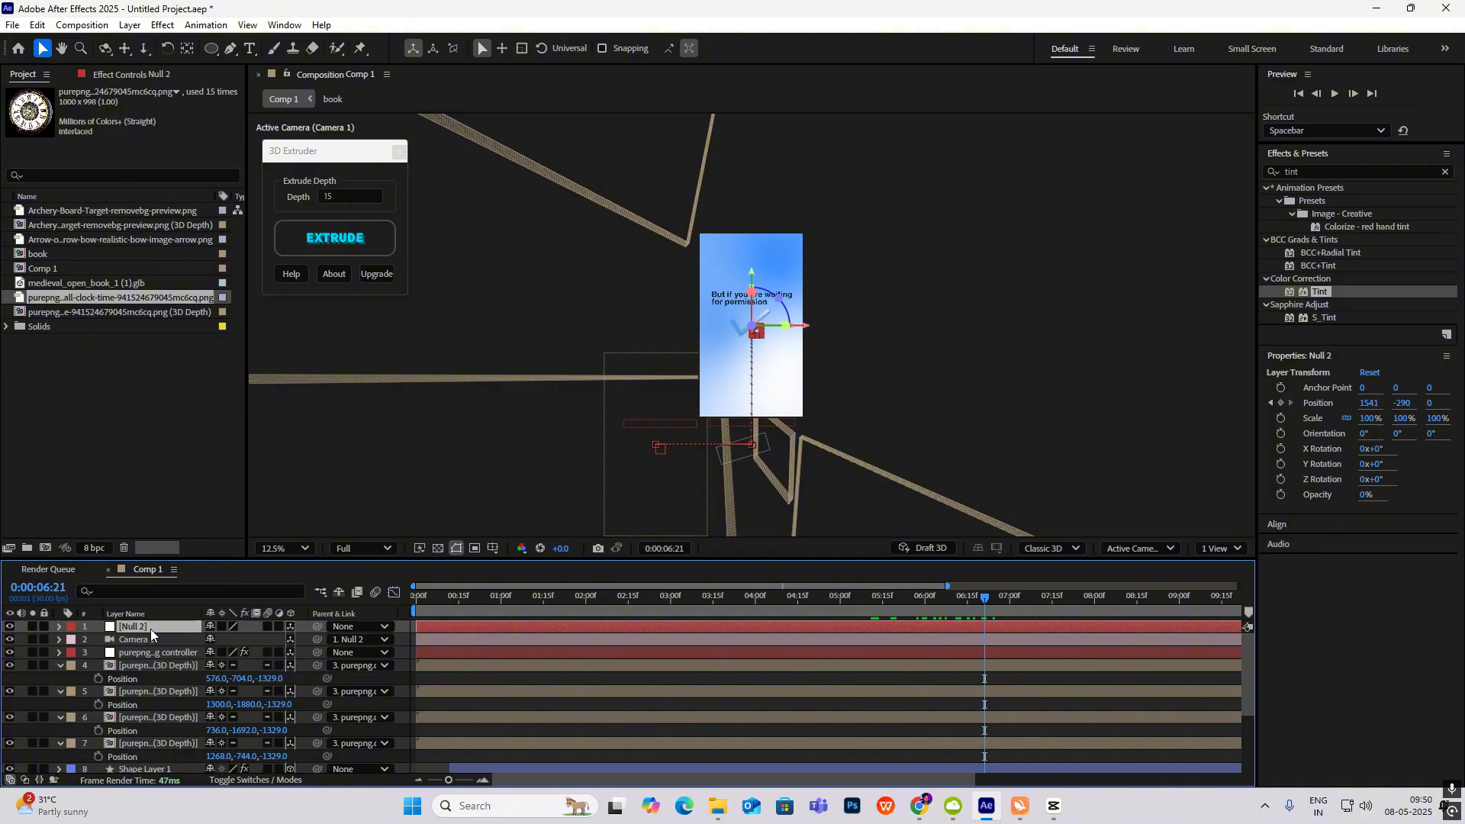
pyautogui.press('p')
pyautogui.moveTo(985, 601); pyautogui.dragTo(973, 604)
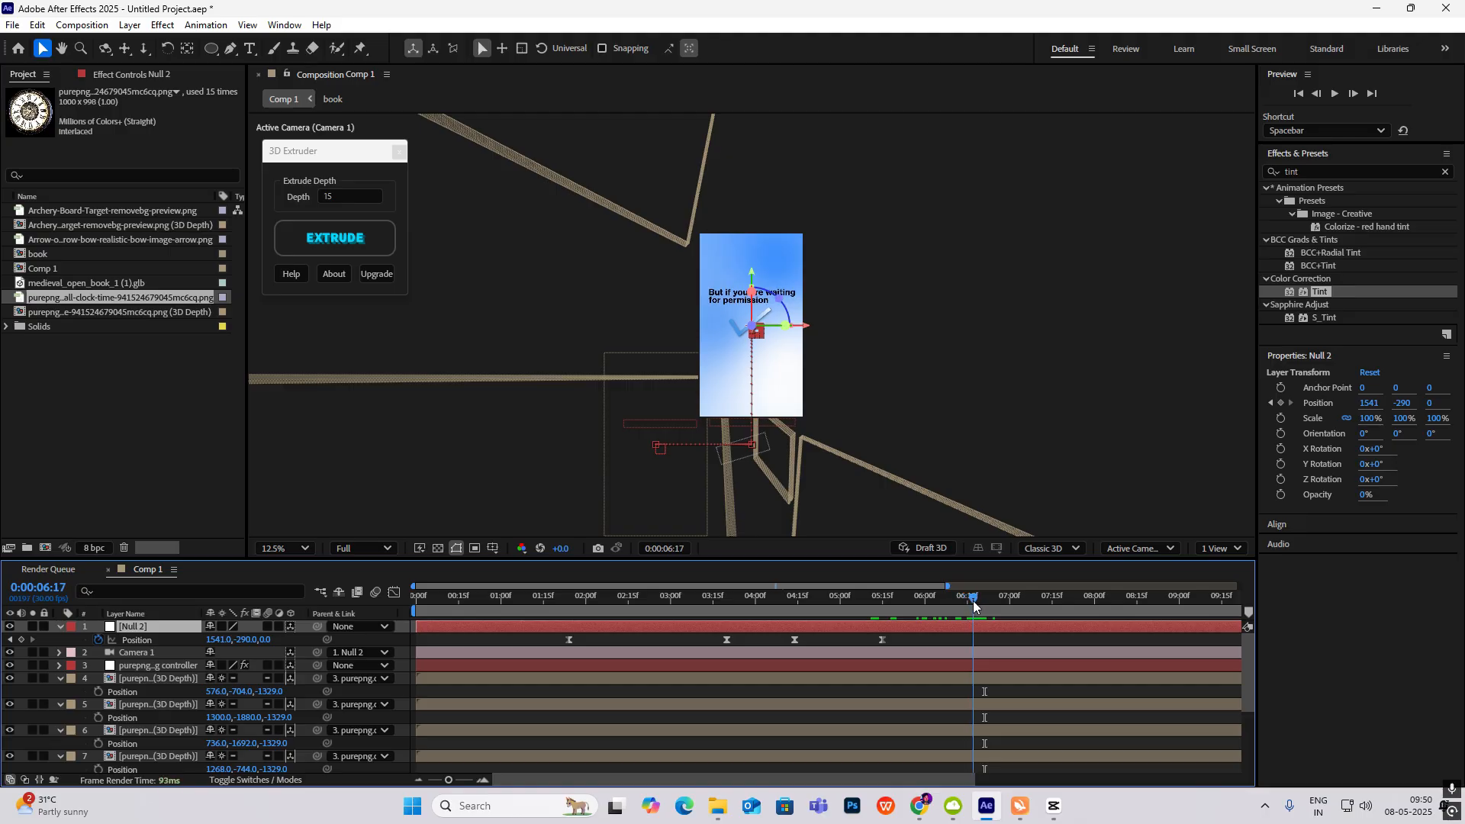
pyautogui.click(21, 640)
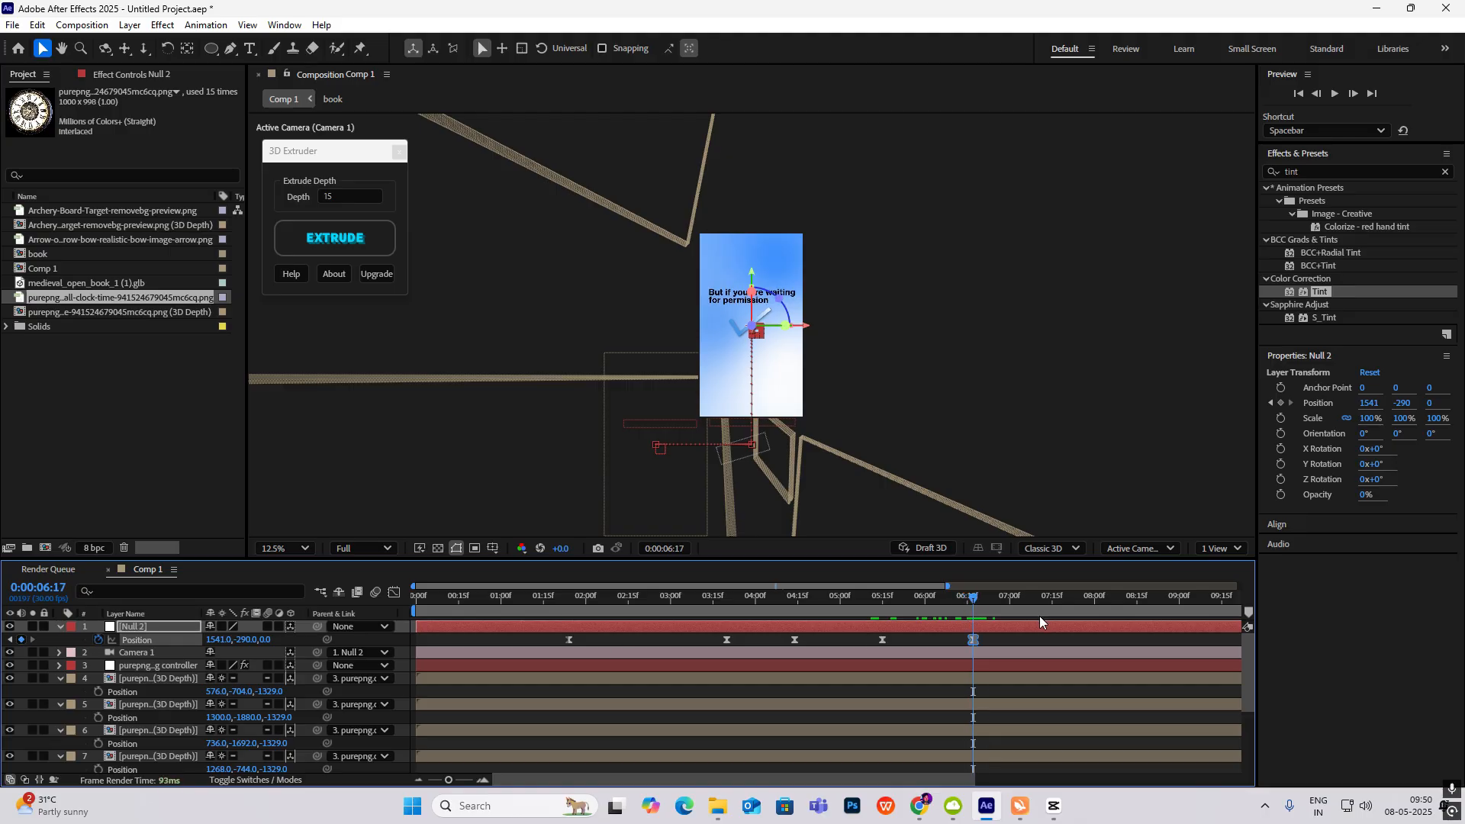
# Step: Animate Null 2 to a Z Position of -1500 at 0:00:07:21 and check the camera move
pyautogui.moveTo(1020, 607); pyautogui.dragTo(1069, 622)
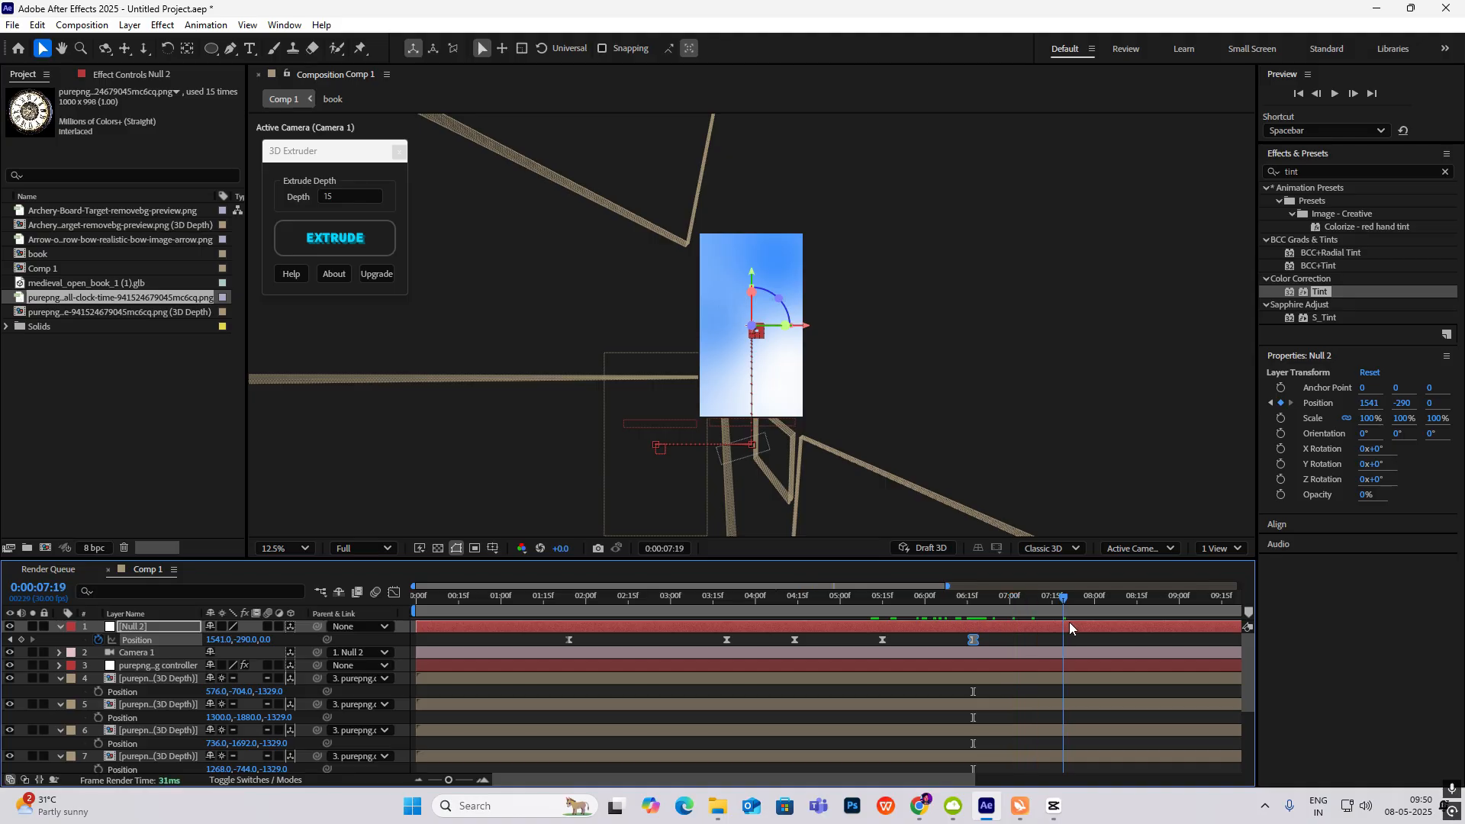
pyautogui.moveTo(266, 645); pyautogui.dragTo(156, 689)
pyautogui.press('.')
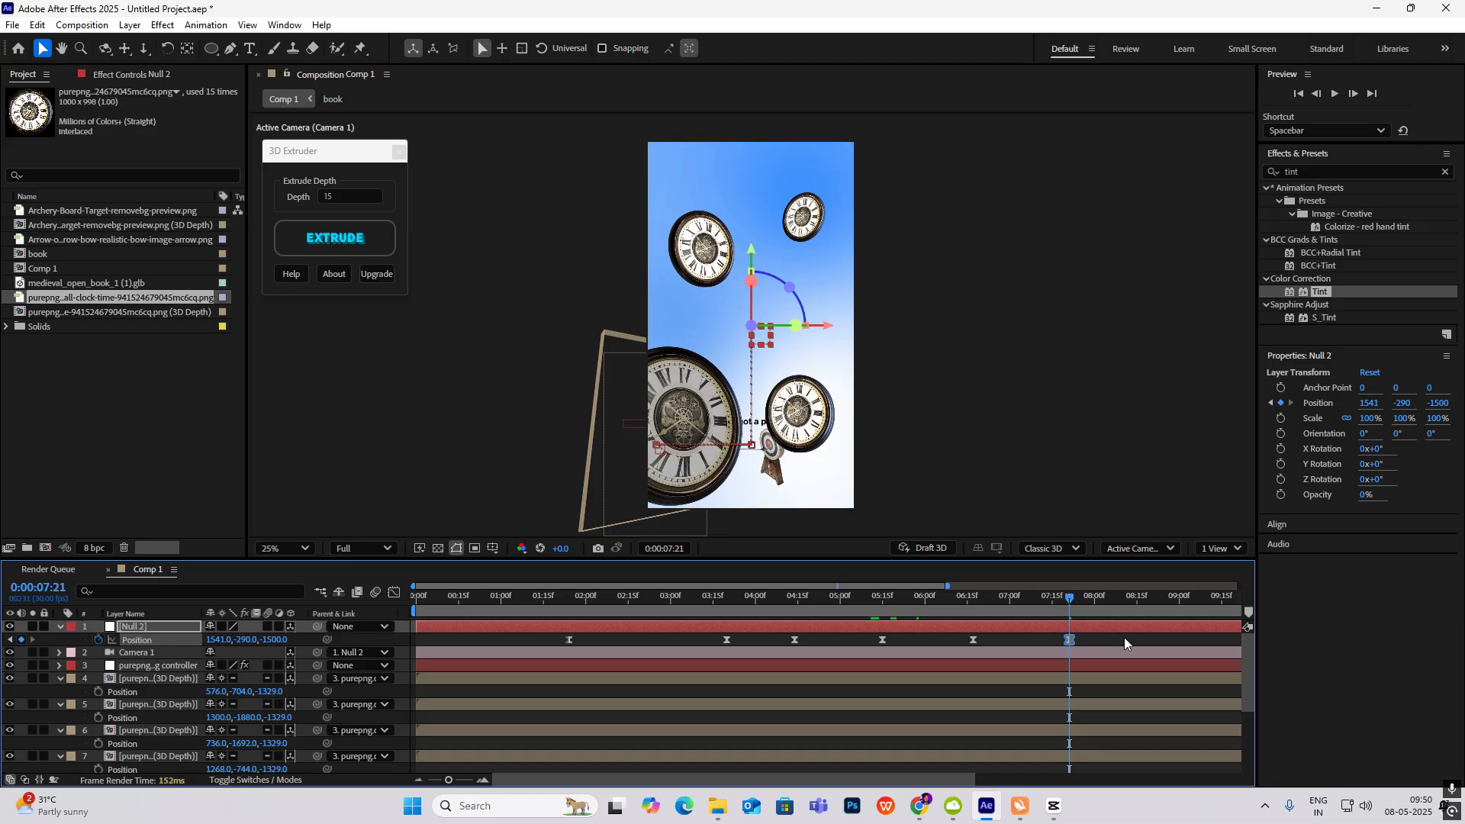
pyautogui.moveTo(1070, 598)
pyautogui.mouseDown()
pyautogui.moveTo(969, 610)
pyautogui.moveTo(1053, 614)
pyautogui.mouseUp()
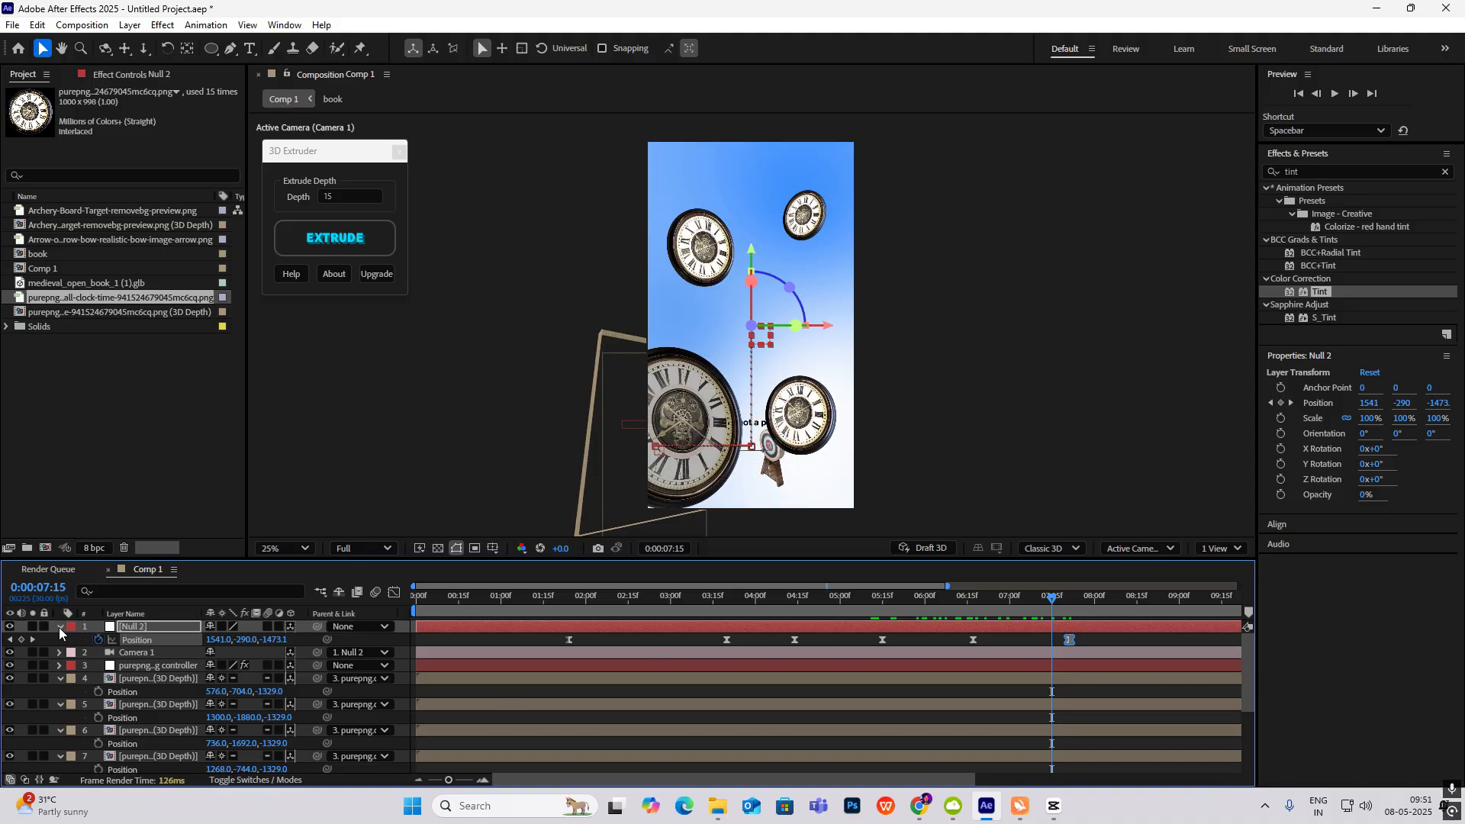
# Step: Collapse the expanded properties of Null 2 and the four clock layers
pyautogui.click(59, 626)
pyautogui.click(60, 666)
pyautogui.click(60, 679)
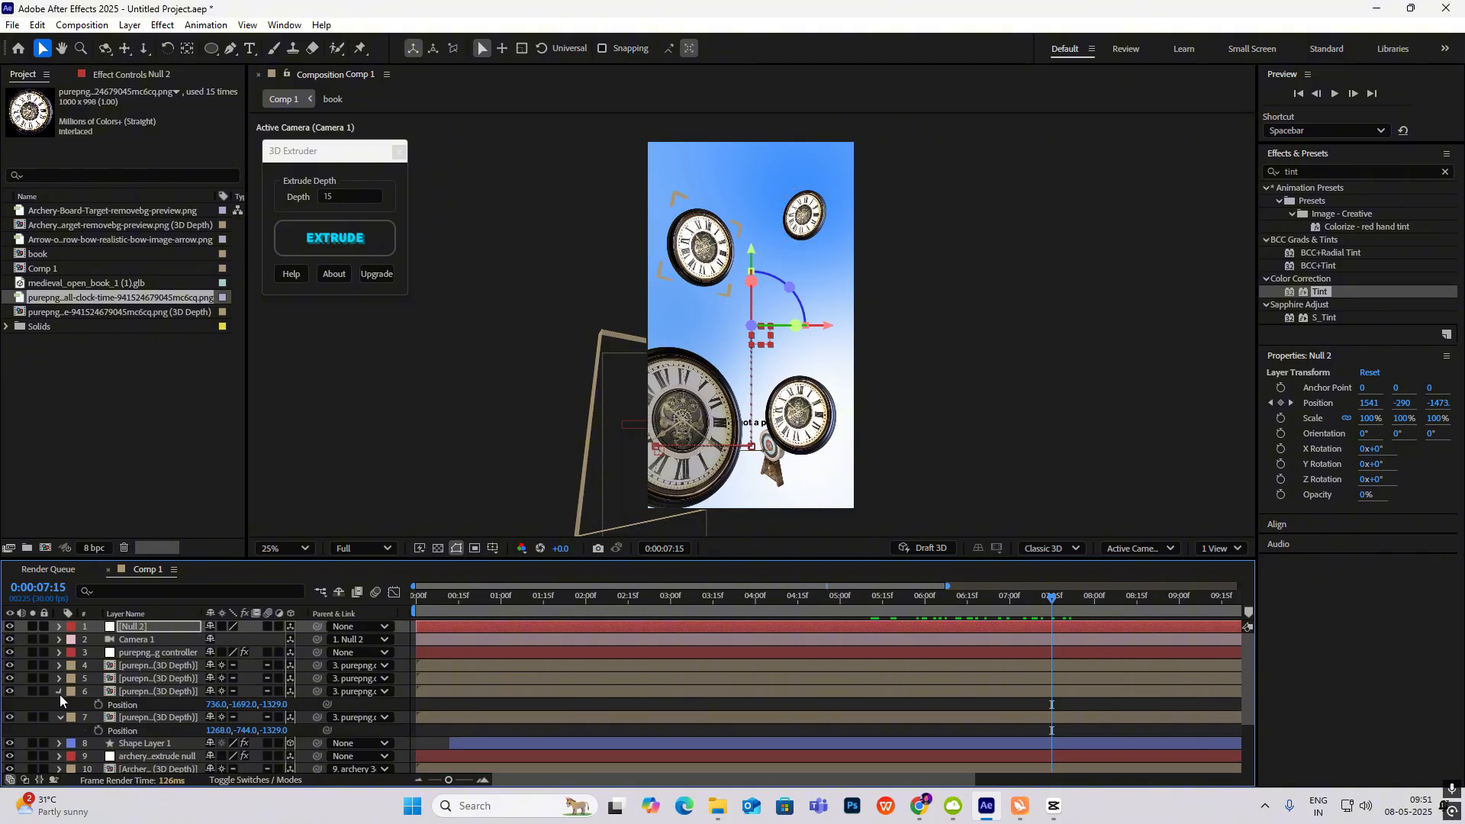
pyautogui.click(60, 692)
pyautogui.click(60, 704)
# Step: Trim the end of the extruded archery target layer to 0:00:05:24
pyautogui.click(775, 478)
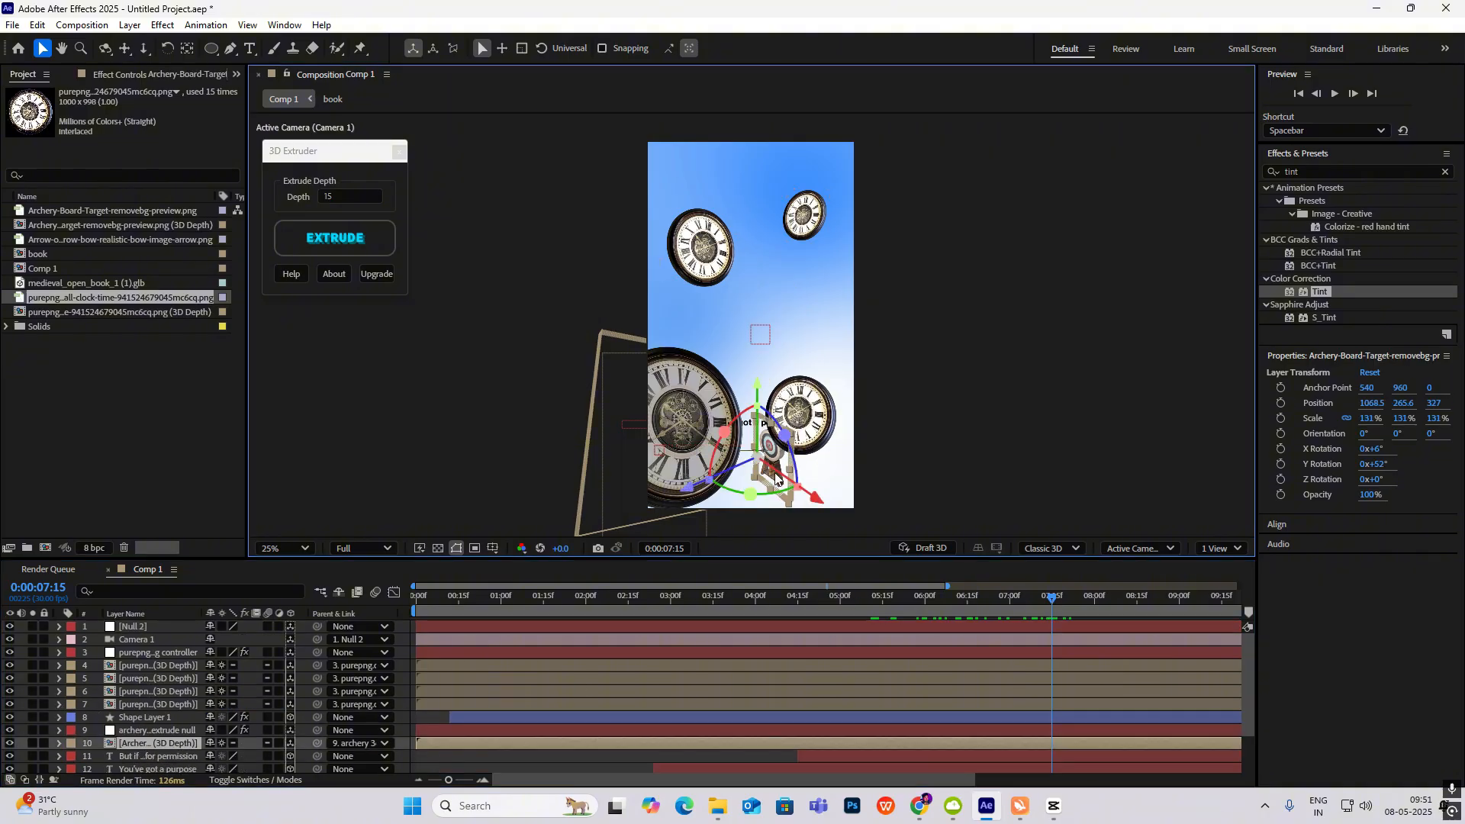
pyautogui.scroll(-1, 599, 718)
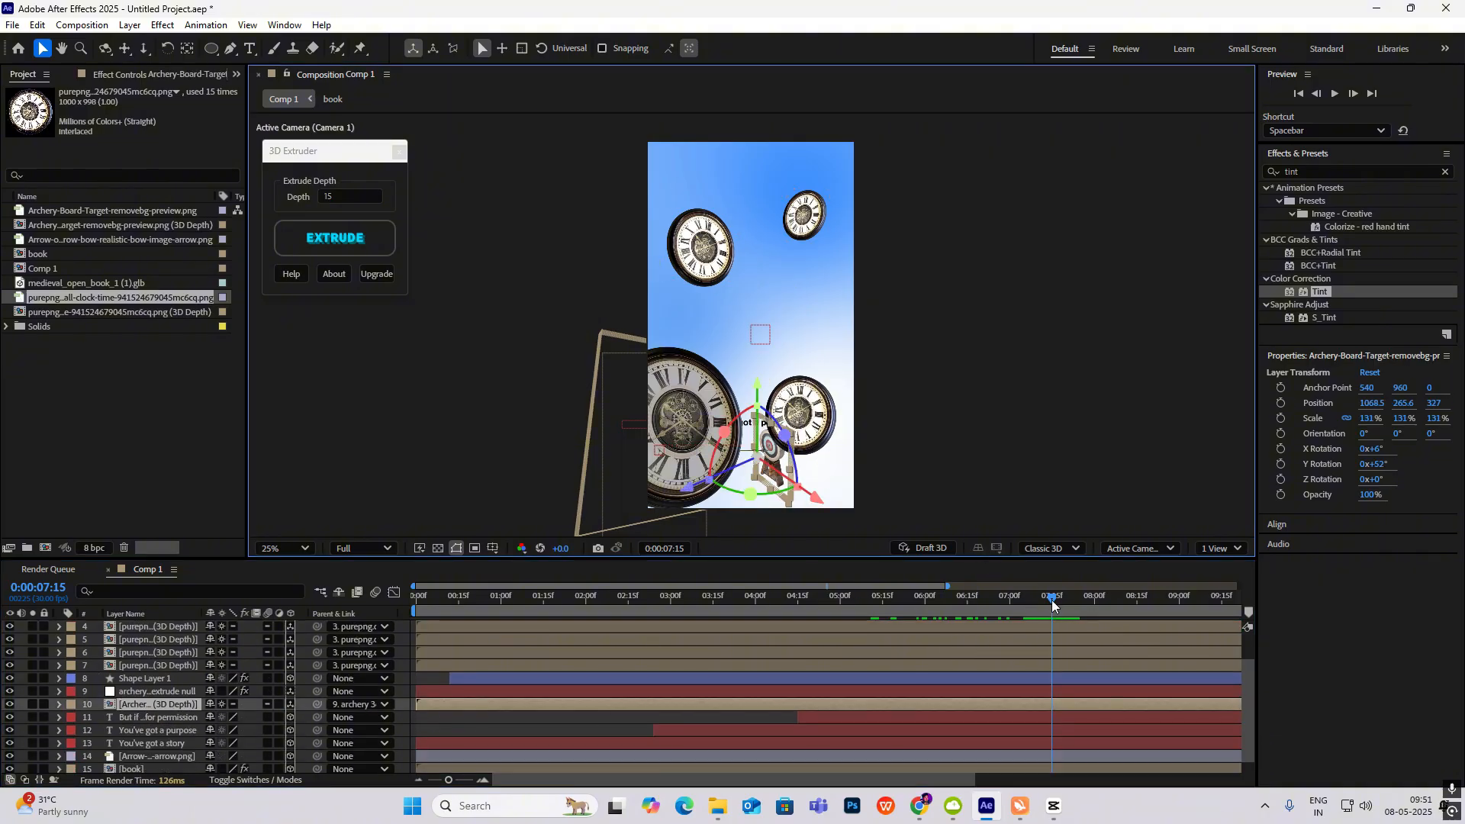
pyautogui.moveTo(1052, 600); pyautogui.dragTo(909, 613)
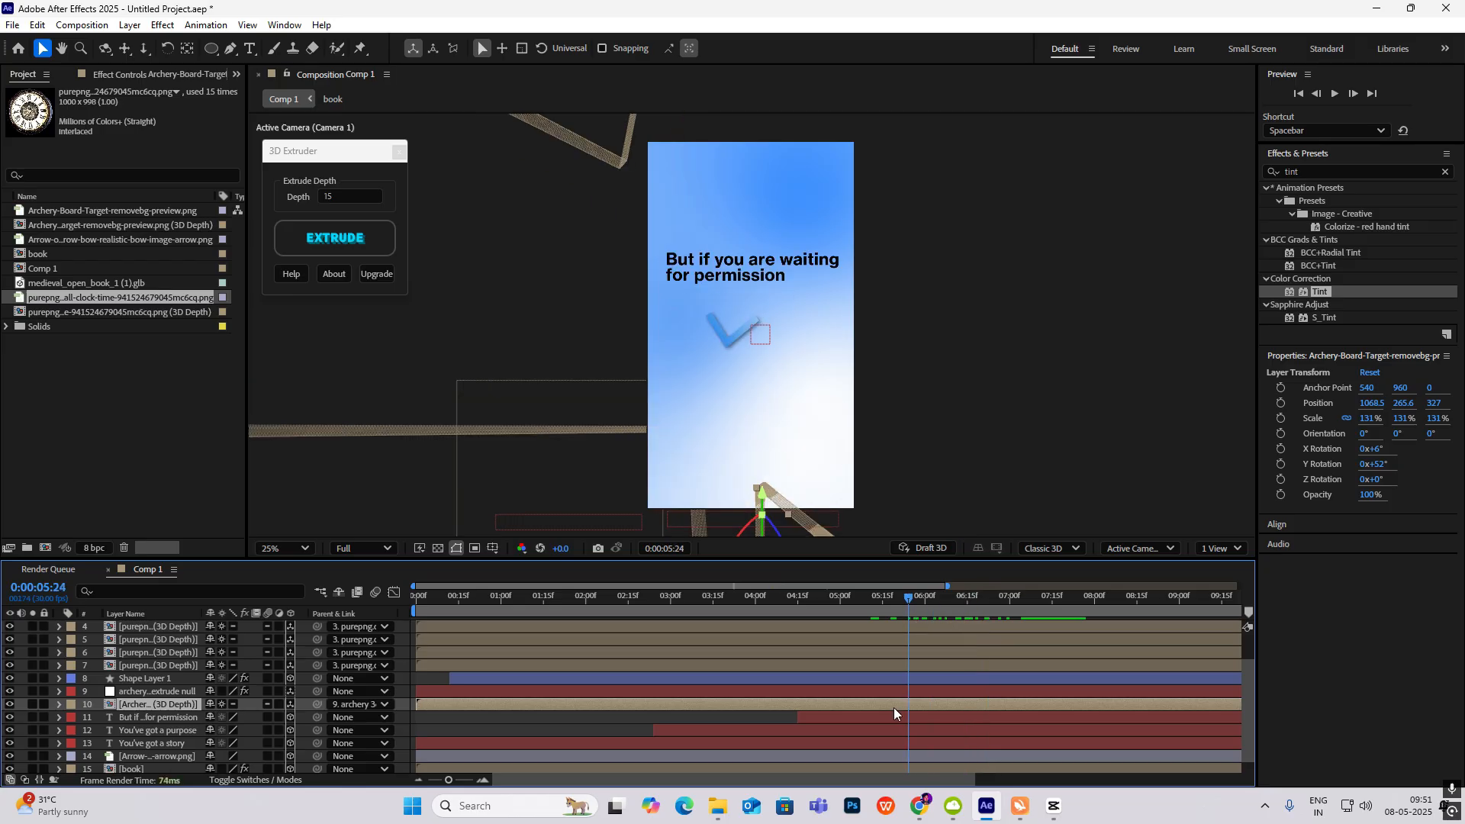
pyautogui.hotkey('alt', ']')
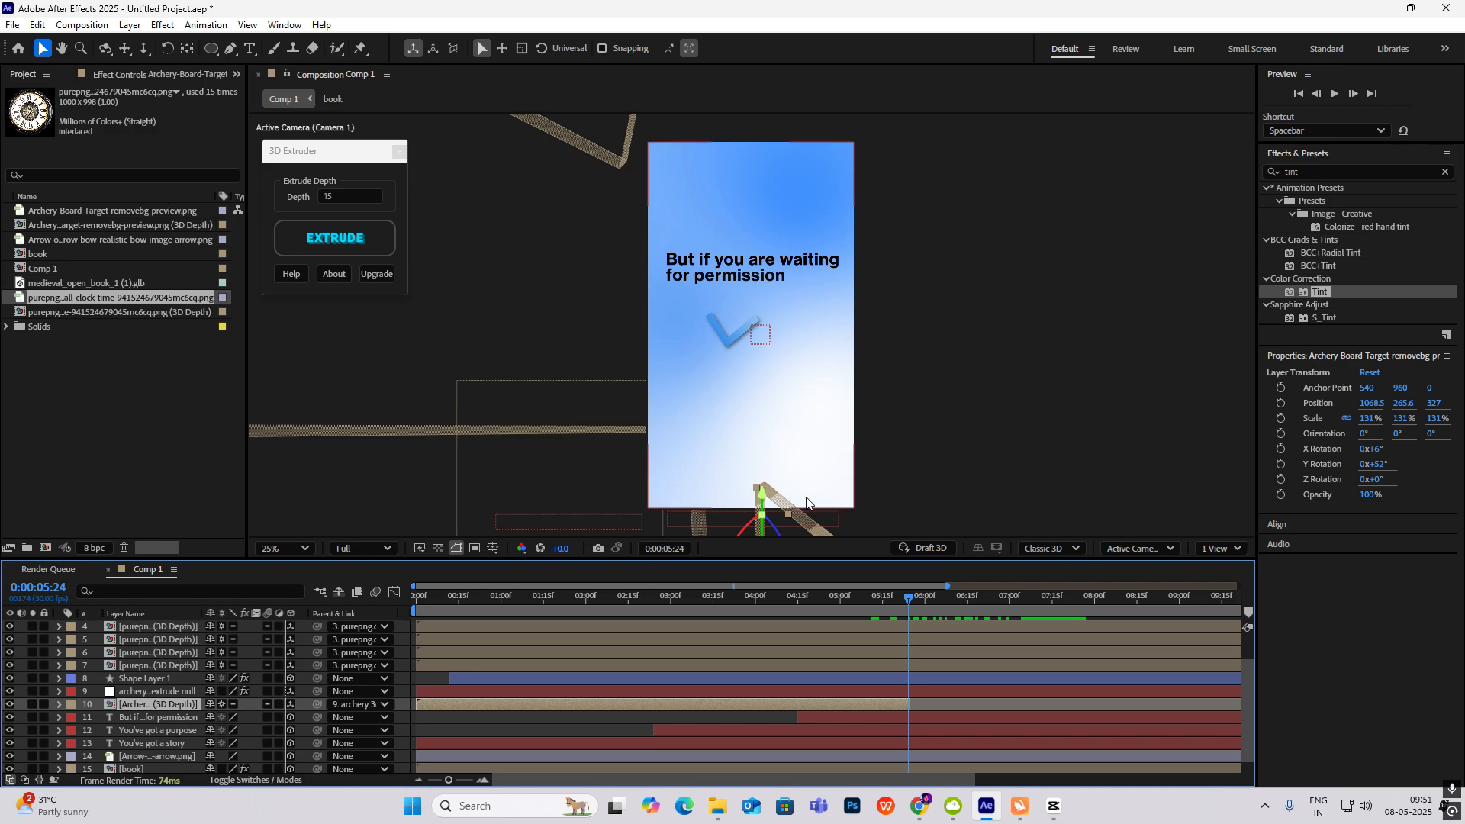
# Step: Trim the end of the "But if you are waiting for permission" text layer to 0:00:05:24
pyautogui.scroll(-1, 158, 702)
pyautogui.click(158, 702)
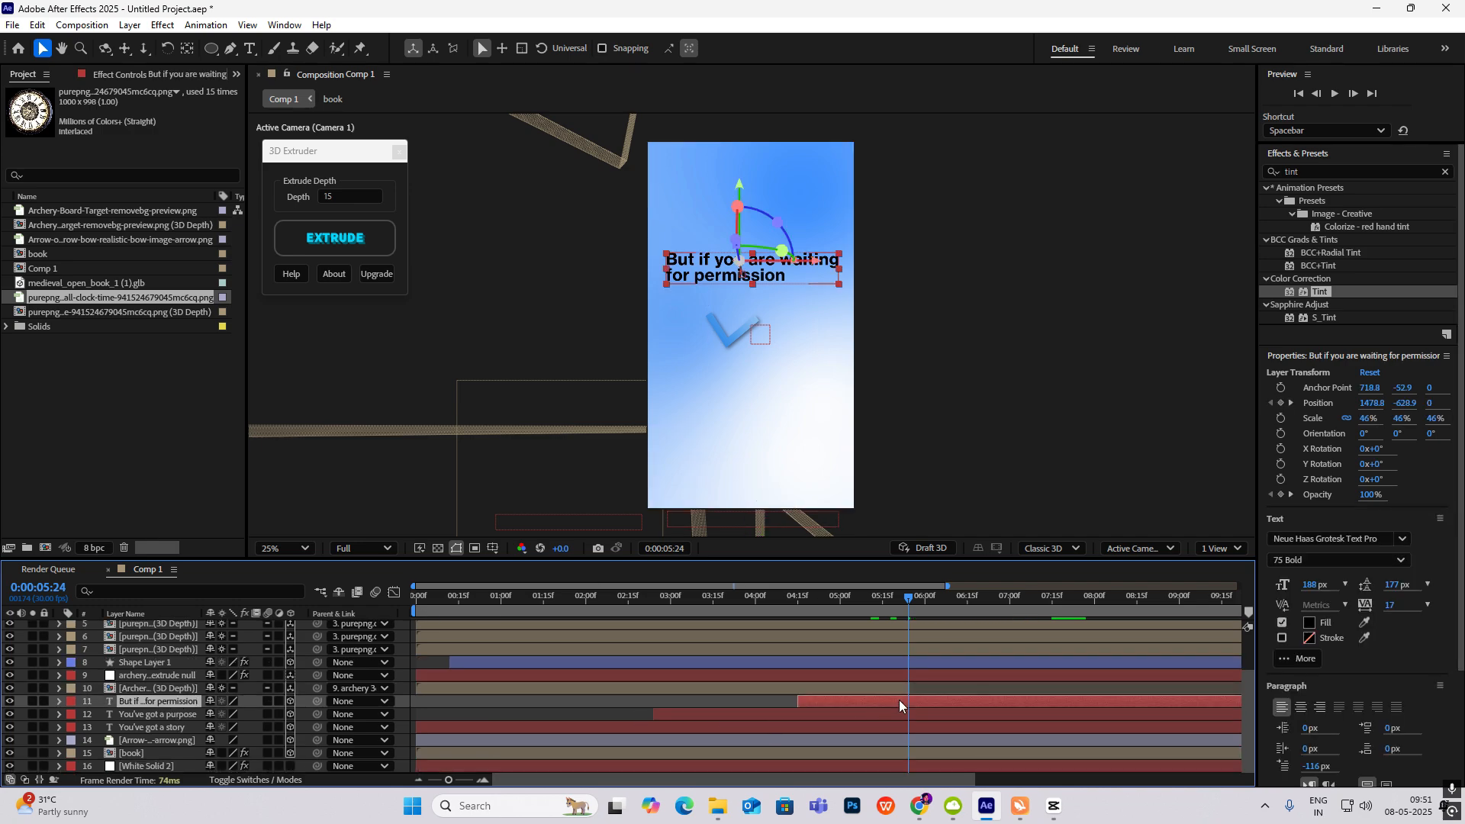
pyautogui.hotkey('alt', ']')
# Step: Trim the end of the arrow image layer at about 0:00:05:24 to remove it from the clock scene
pyautogui.moveTo(919, 609); pyautogui.dragTo(1069, 638)
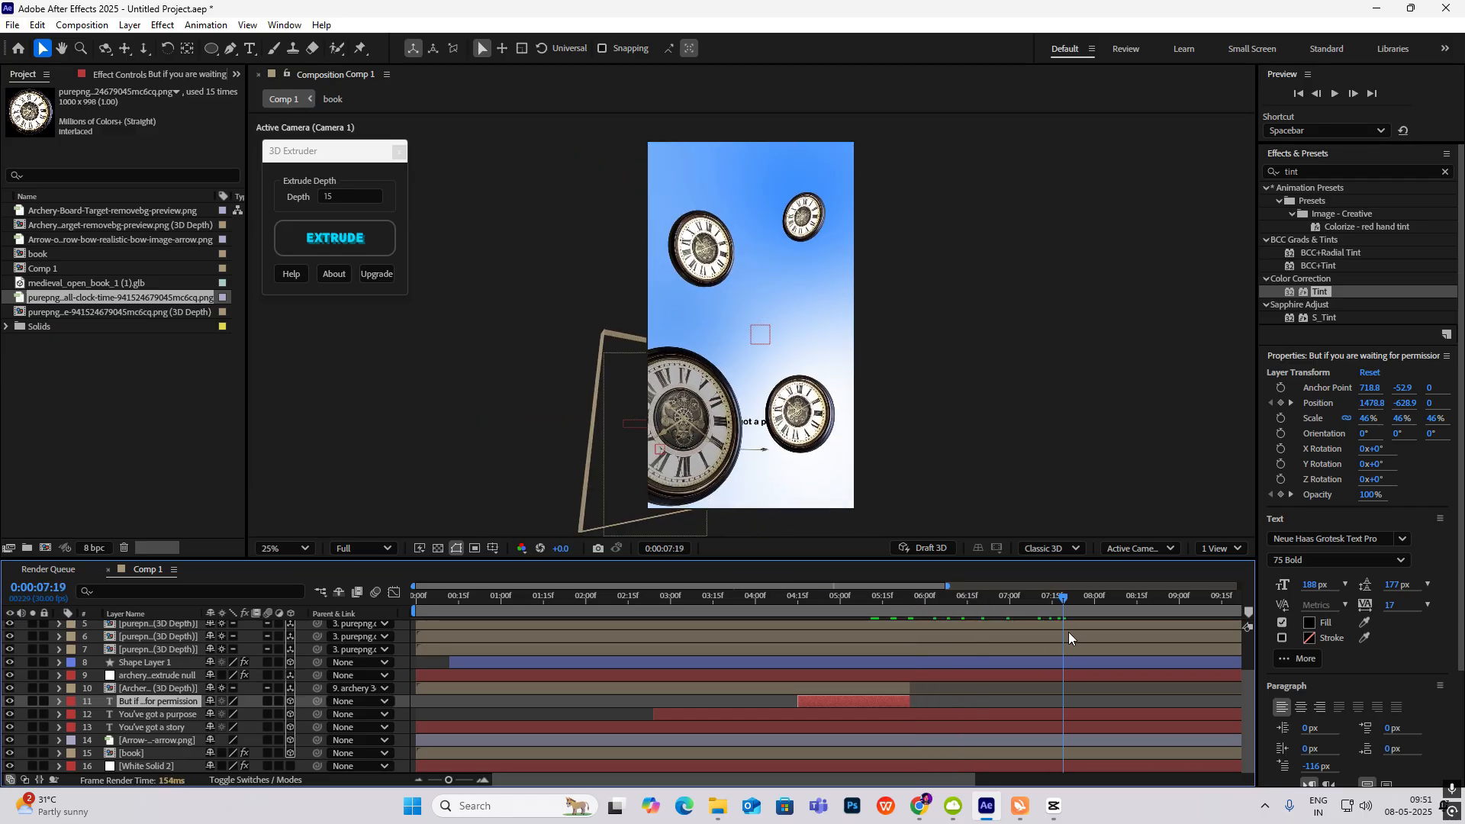
pyautogui.click(760, 451)
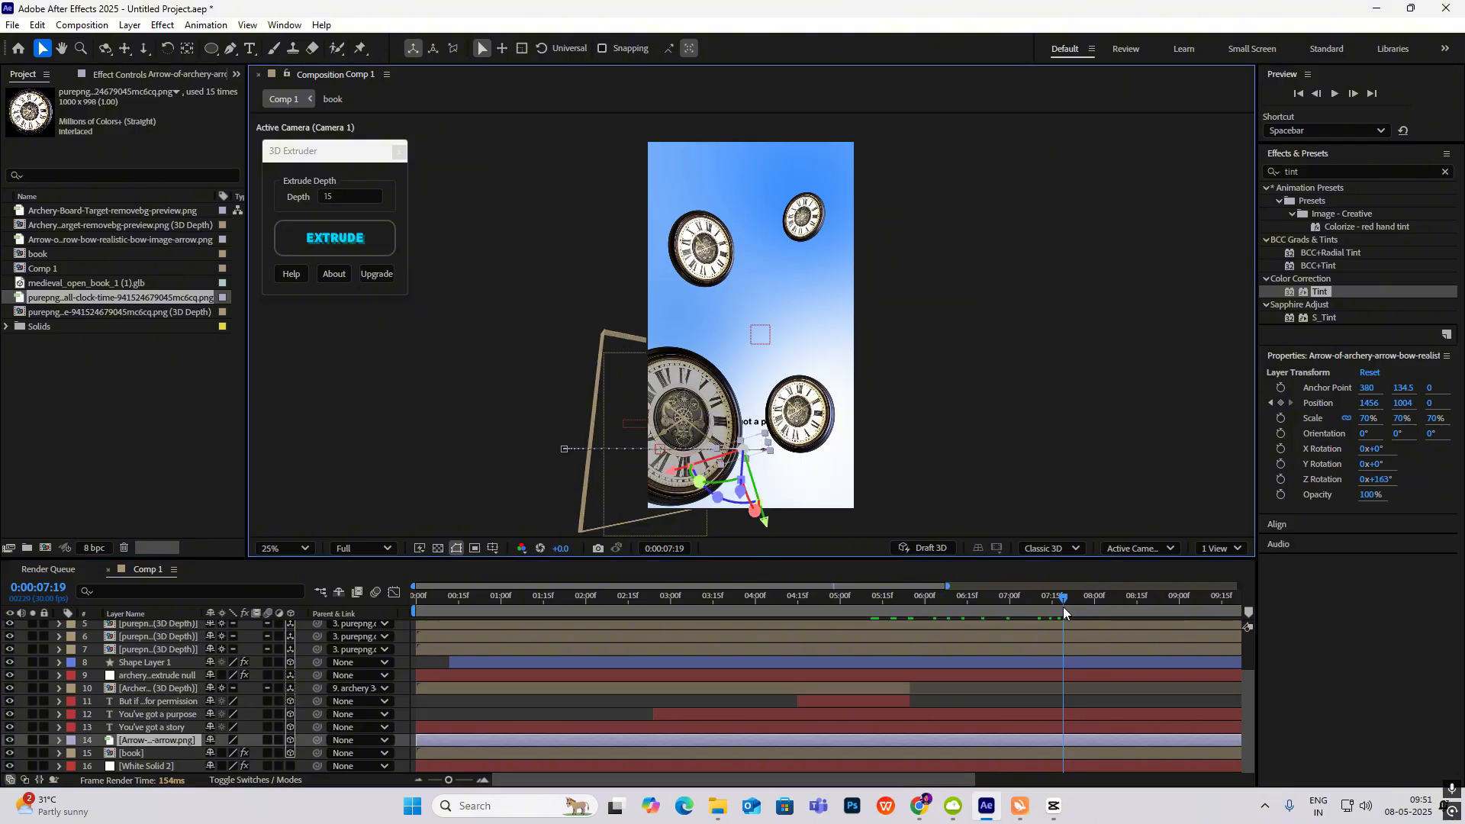
pyautogui.moveTo(1051, 598); pyautogui.dragTo(908, 619)
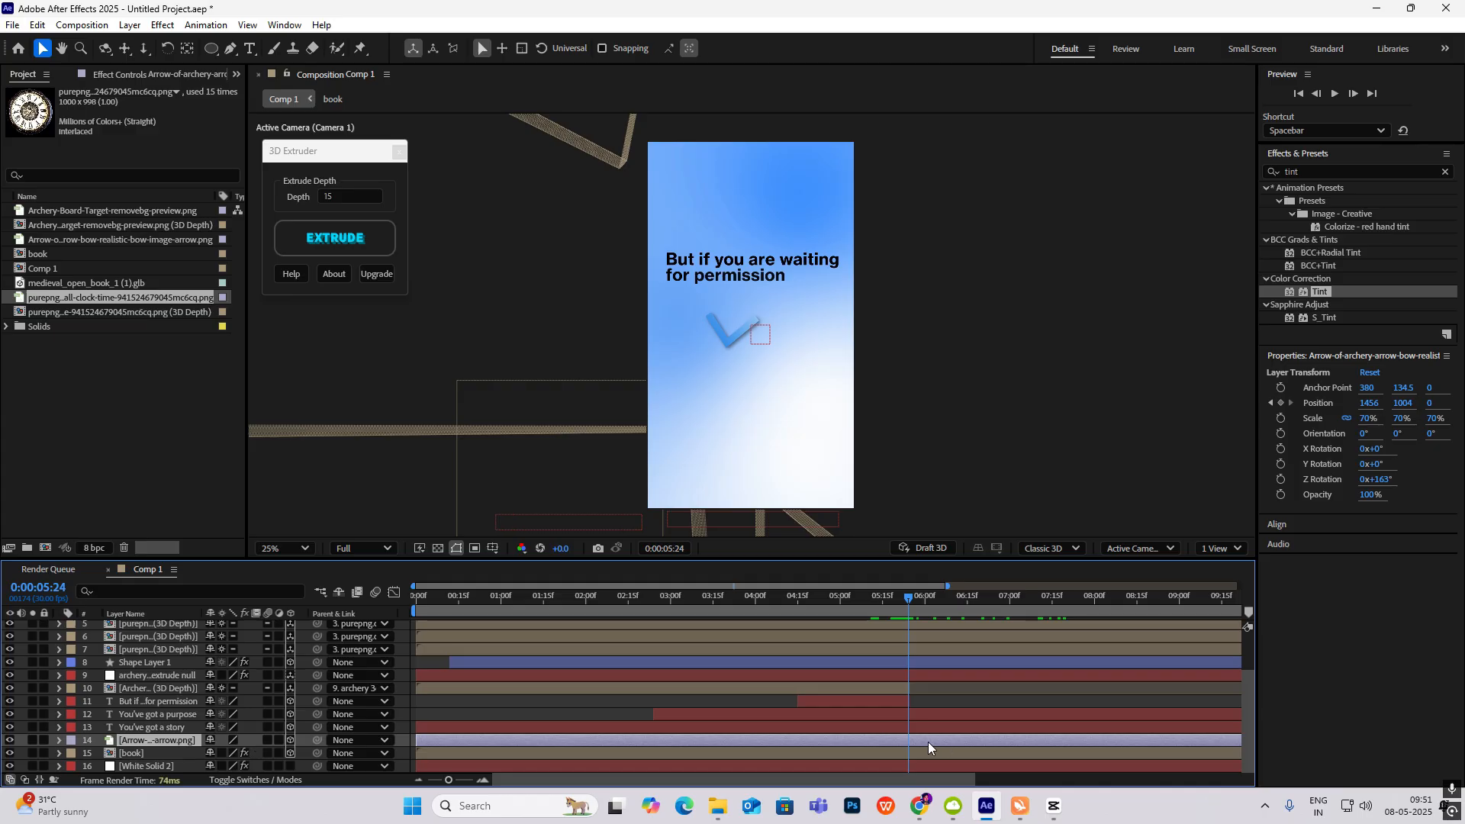
pyautogui.hotkey('alt', ']')
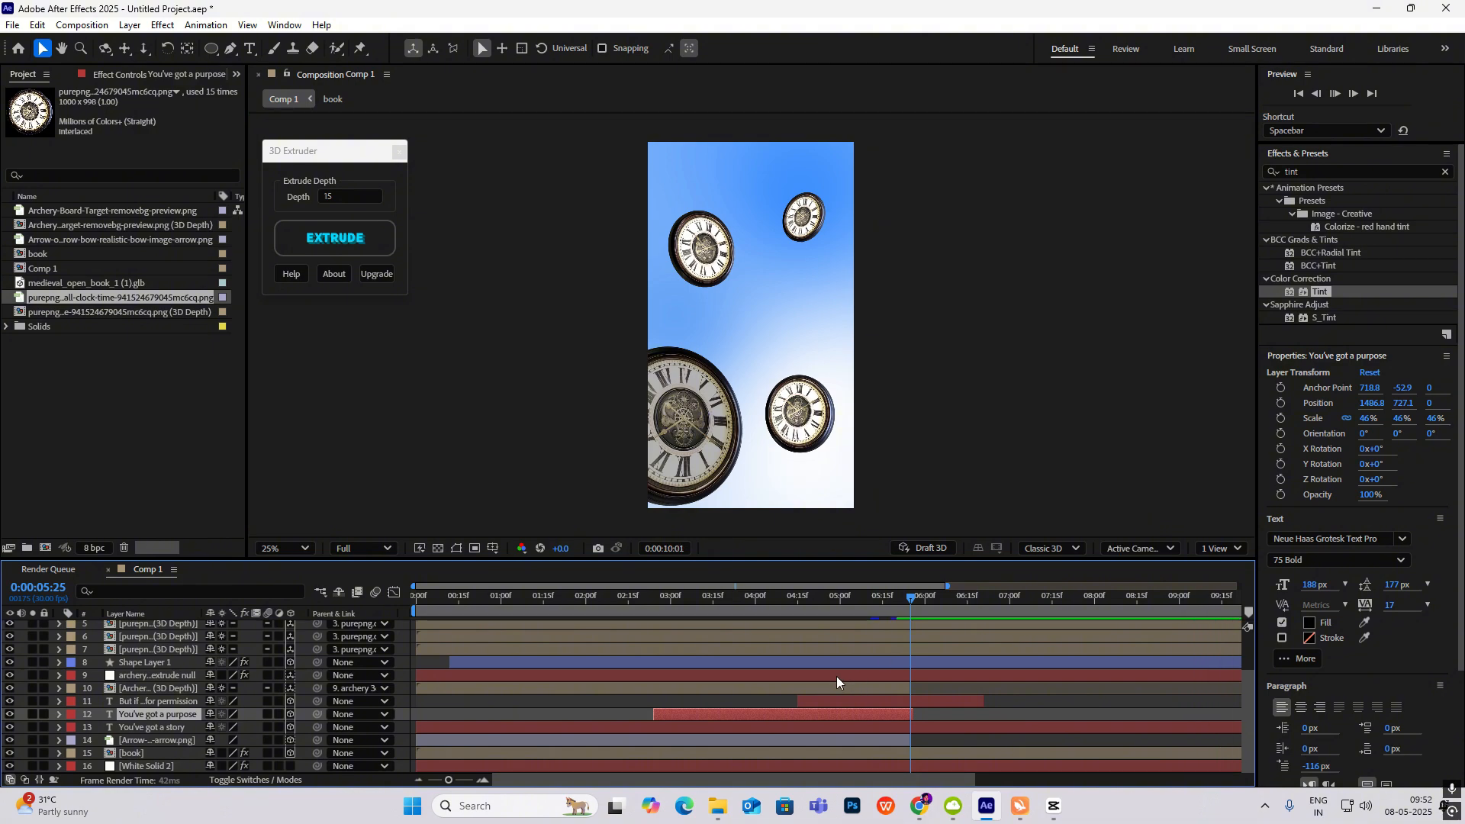
# Step: Preview the composition from the start, then scrub to 0:00:04:25 to inspect the clocks overlapping the target scene
pyautogui.moveTo(911, 598); pyautogui.dragTo(383, 621)
pyautogui.press('space')
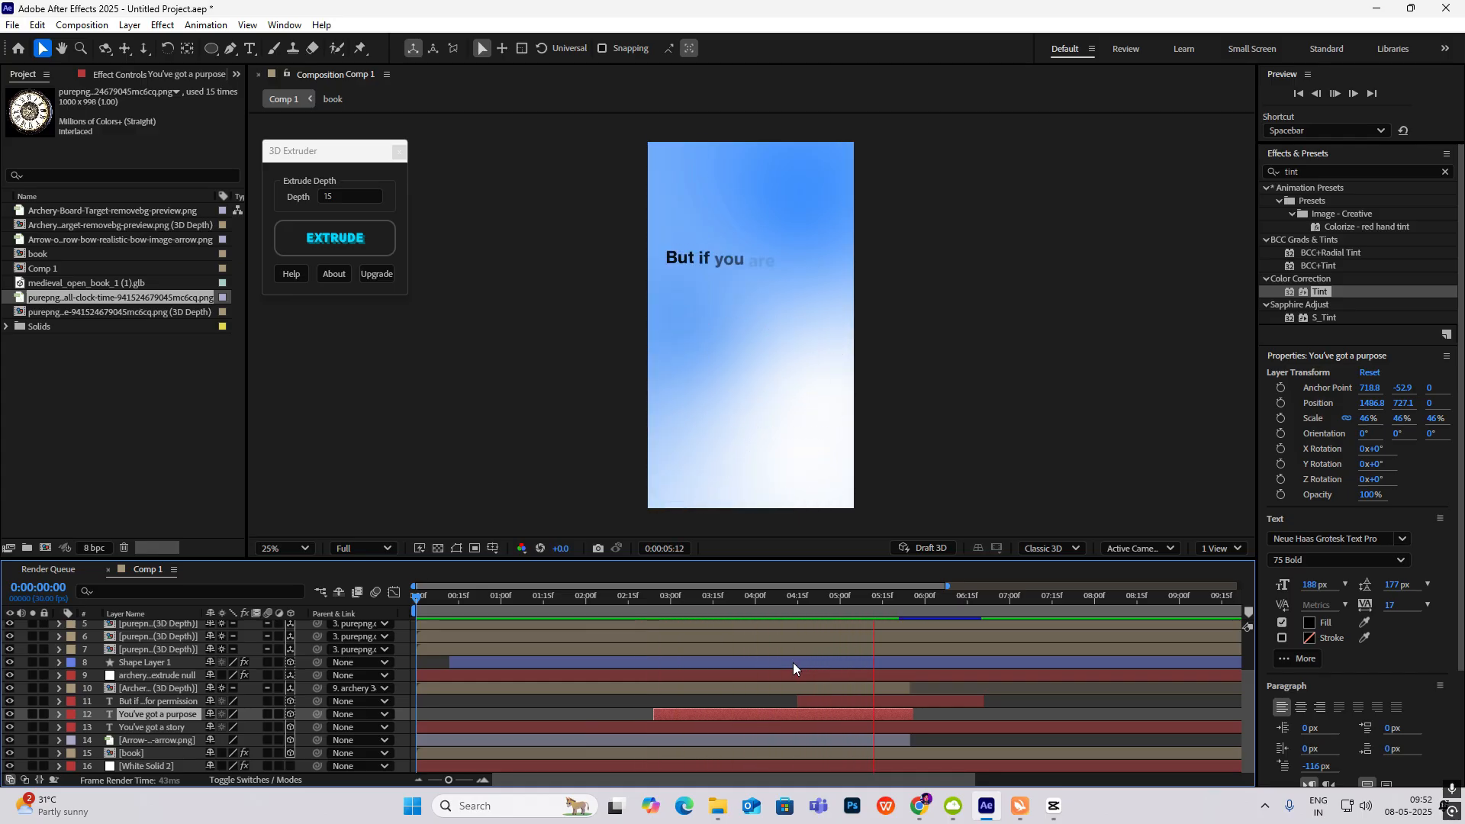
pyautogui.press('space')
pyautogui.moveTo(852, 598); pyautogui.dragTo(826, 616)
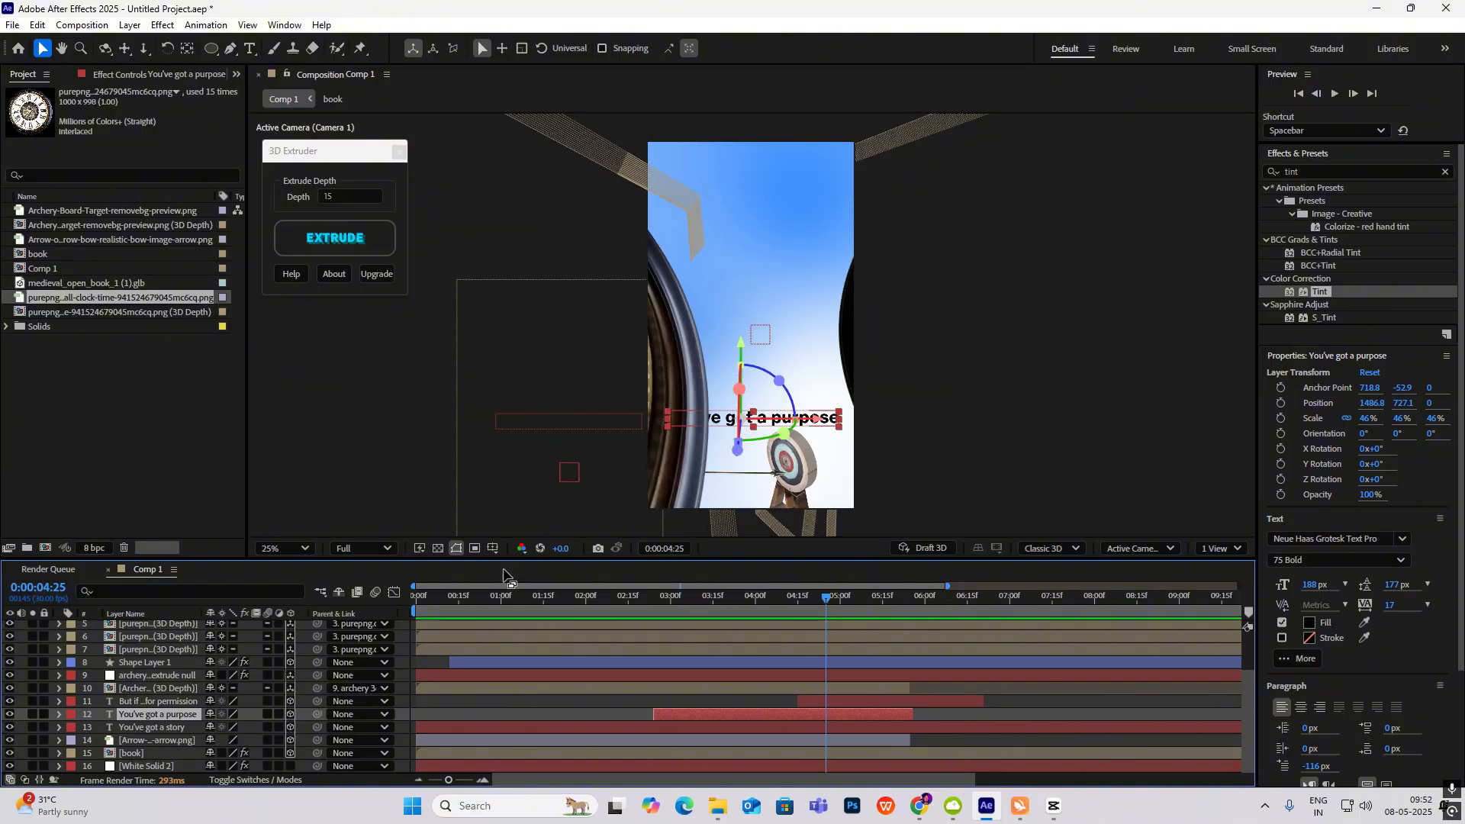
# Step: Trim the start of the clock controller and the four extruded clock layers to about 0:00:05:18, and play back the transition
pyautogui.scroll(2, 148, 692)
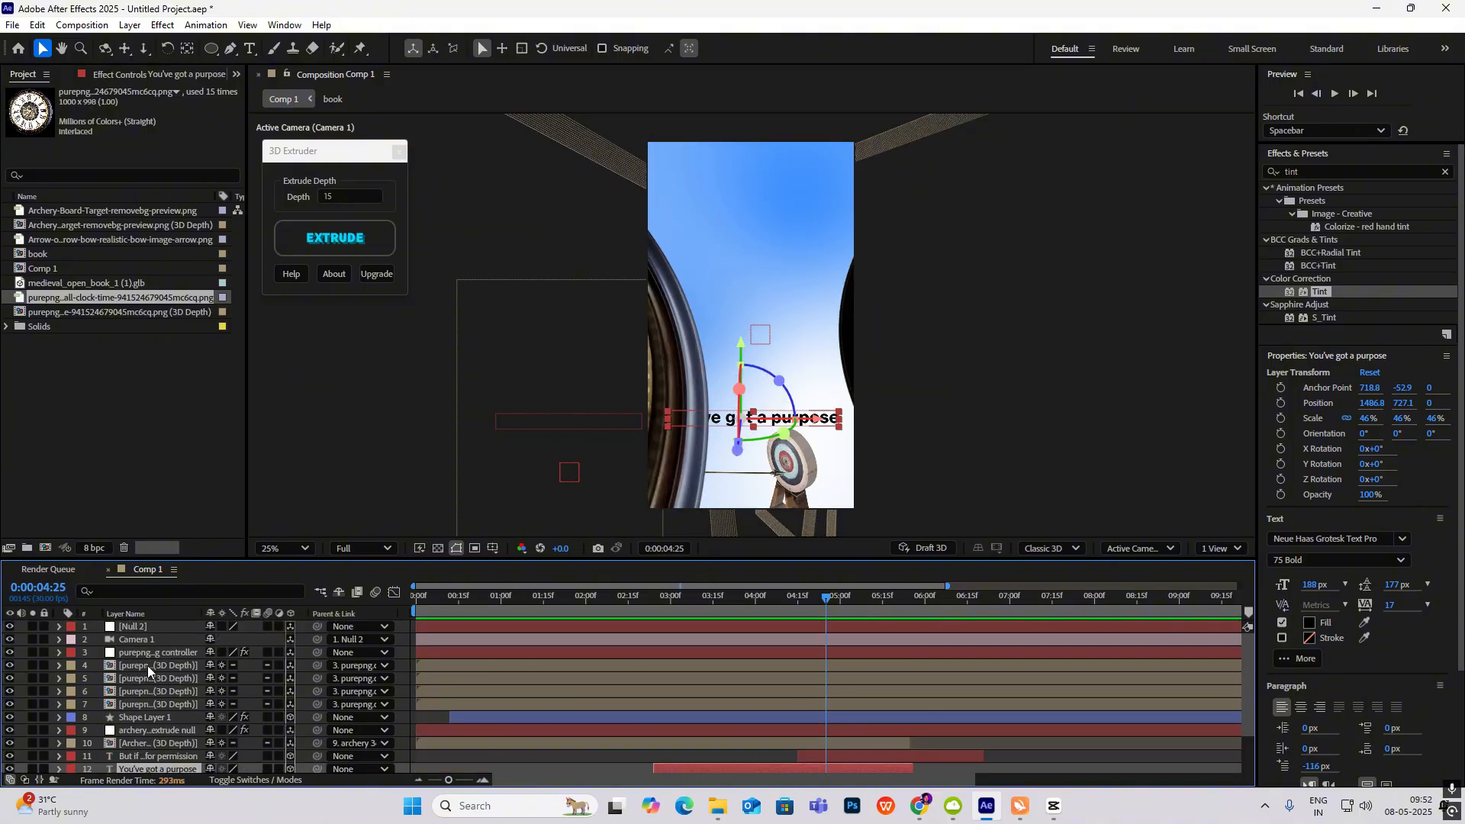
pyautogui.click(148, 666)
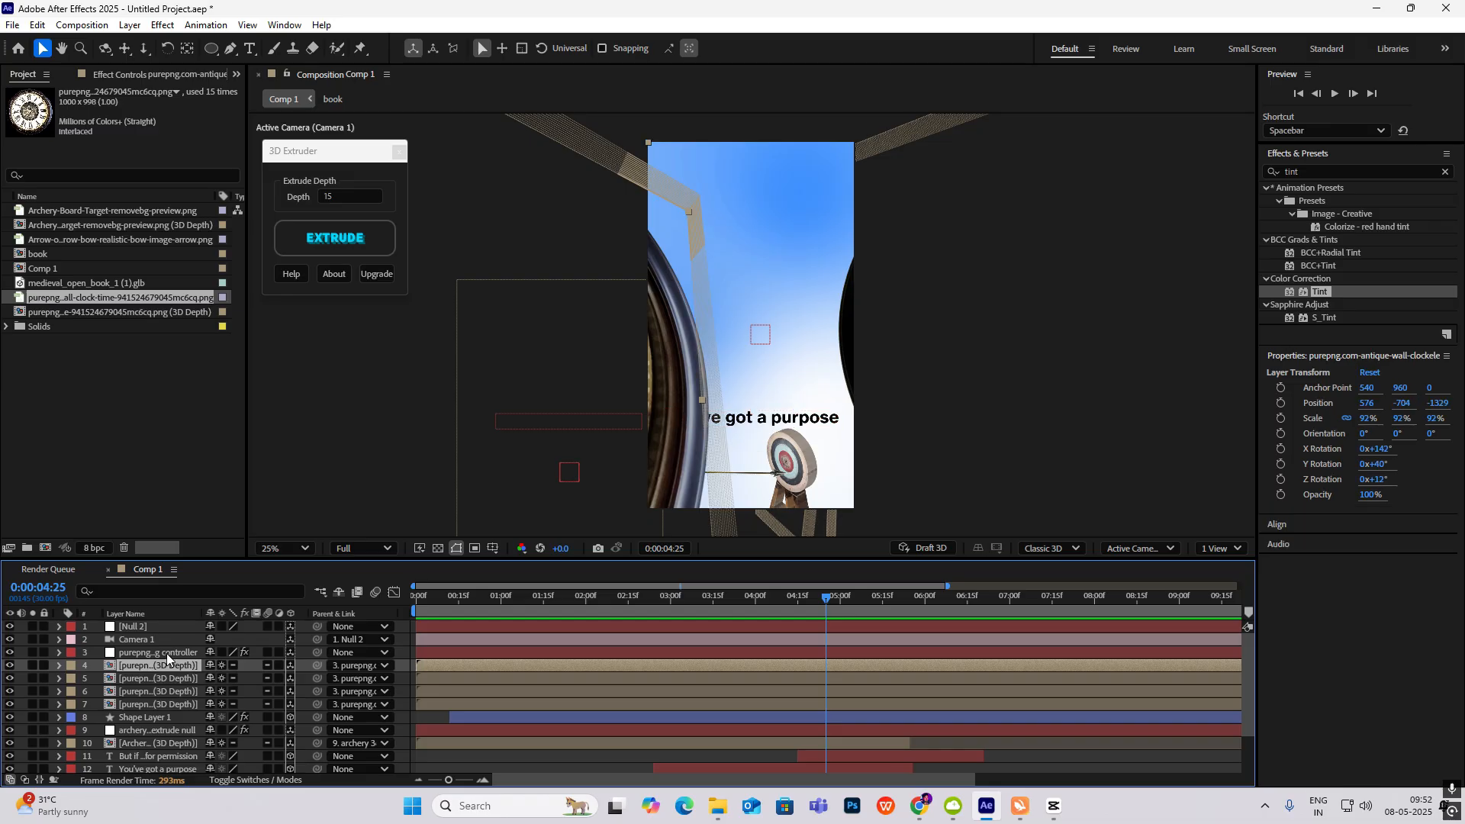
pyautogui.keyDown('ctrl'); pyautogui.click(166, 653); pyautogui.keyUp('ctrl')
pyautogui.keyDown('ctrl'); pyautogui.click(148, 679); pyautogui.keyUp('ctrl')
pyautogui.keyDown('ctrl'); pyautogui.click(148, 691); pyautogui.keyUp('ctrl')
pyautogui.keyDown('ctrl'); pyautogui.click(149, 704); pyautogui.keyUp('ctrl')
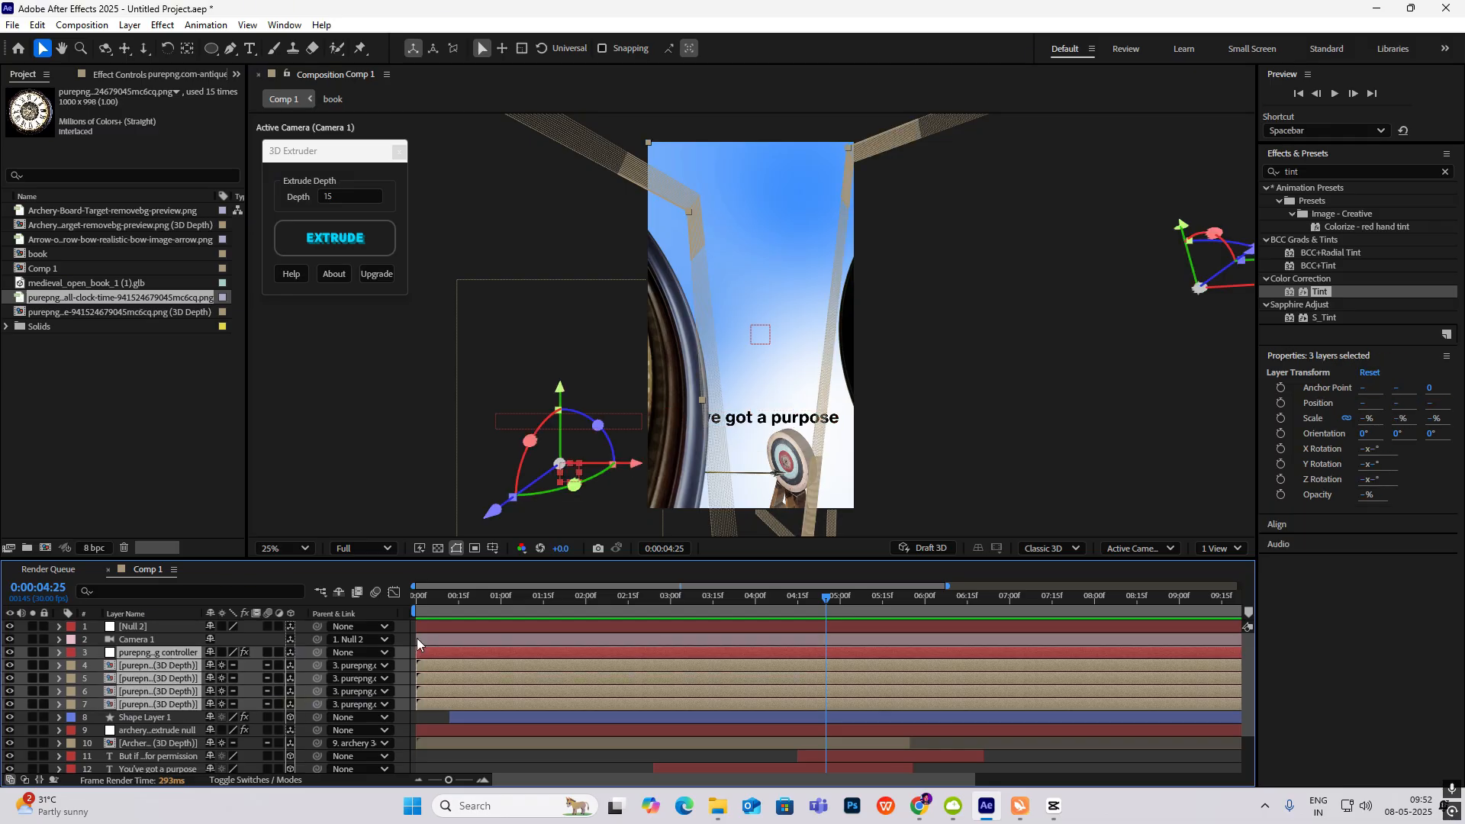
pyautogui.moveTo(808, 676); pyautogui.dragTo(892, 681)
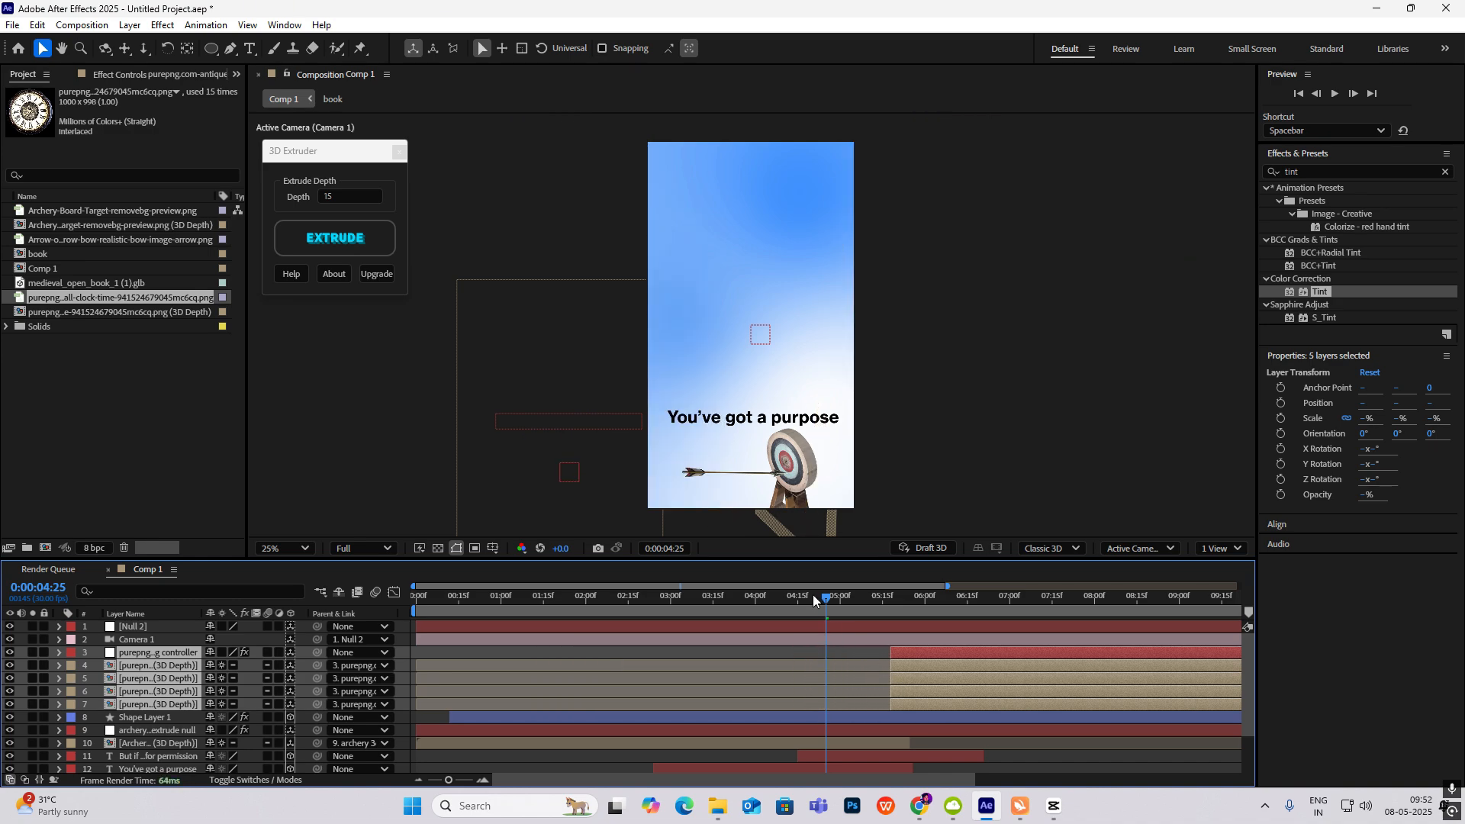
pyautogui.press('space')
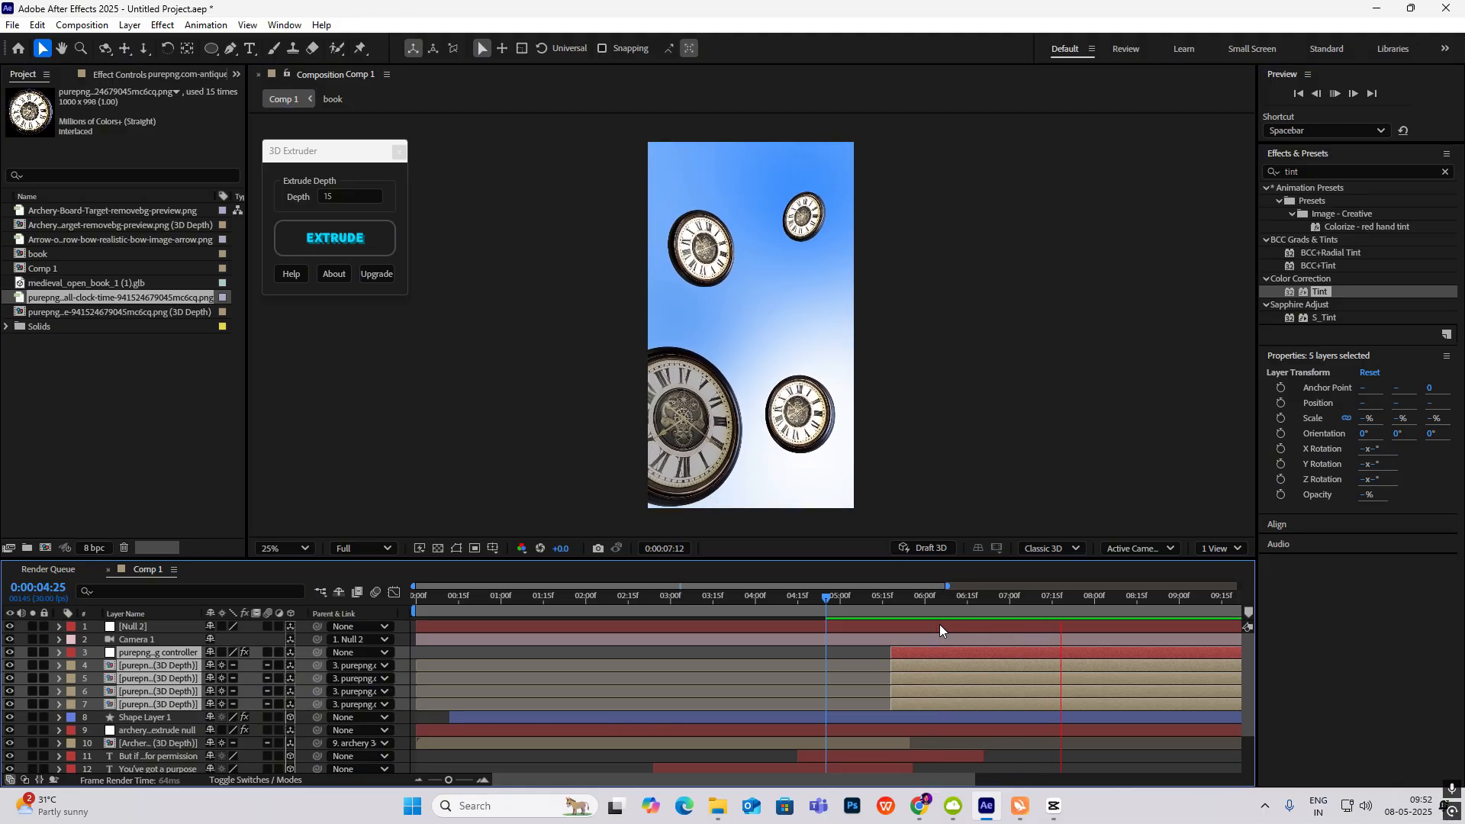
pyautogui.press('space')
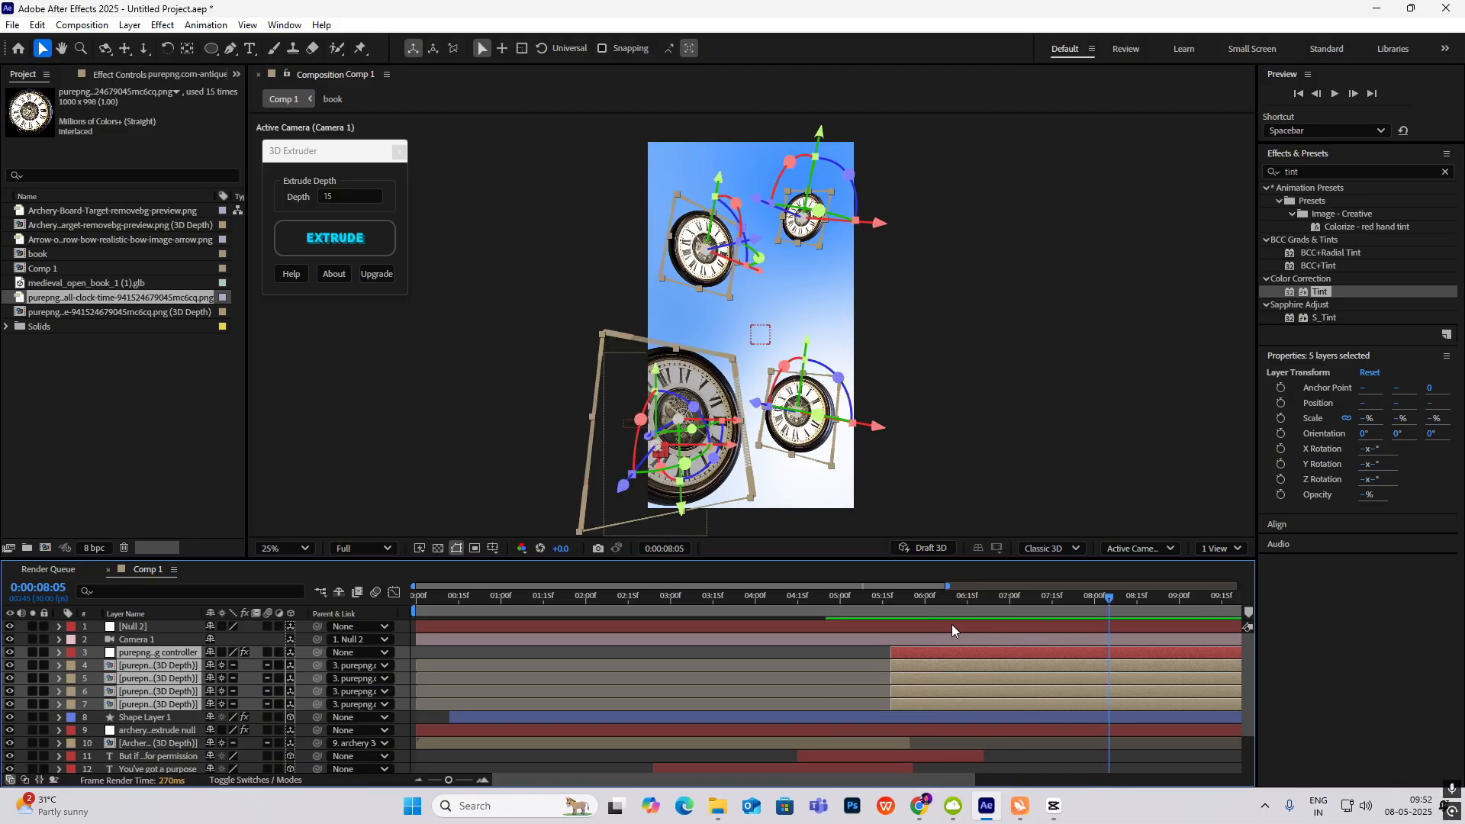
# Step: Switch to CapCut, examine the scene following the clocks at 00:00:06:01 in the reference video, and return to After Effects
pyautogui.click(1057, 812)
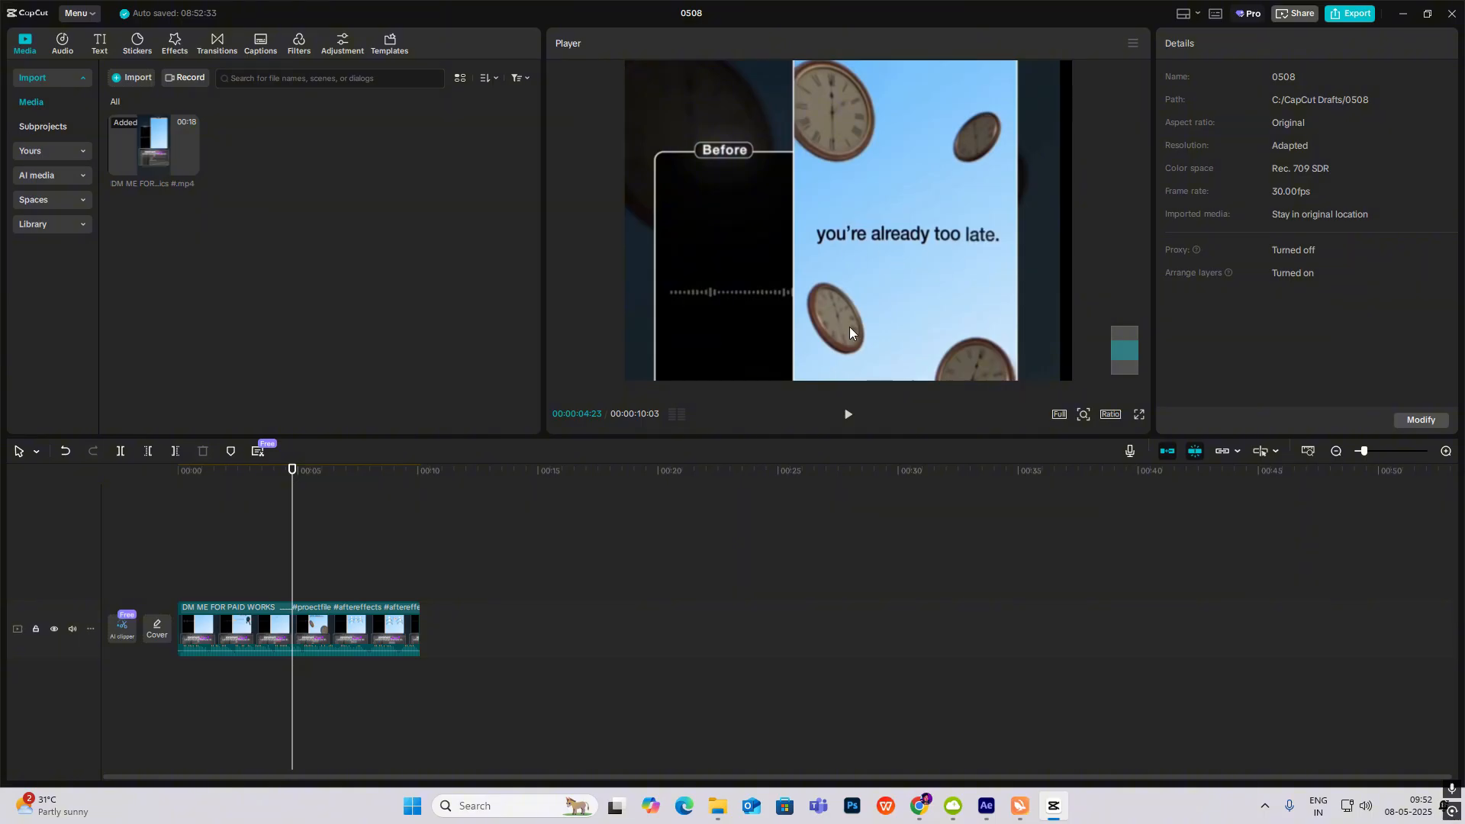
pyautogui.moveTo(294, 527); pyautogui.dragTo(323, 532)
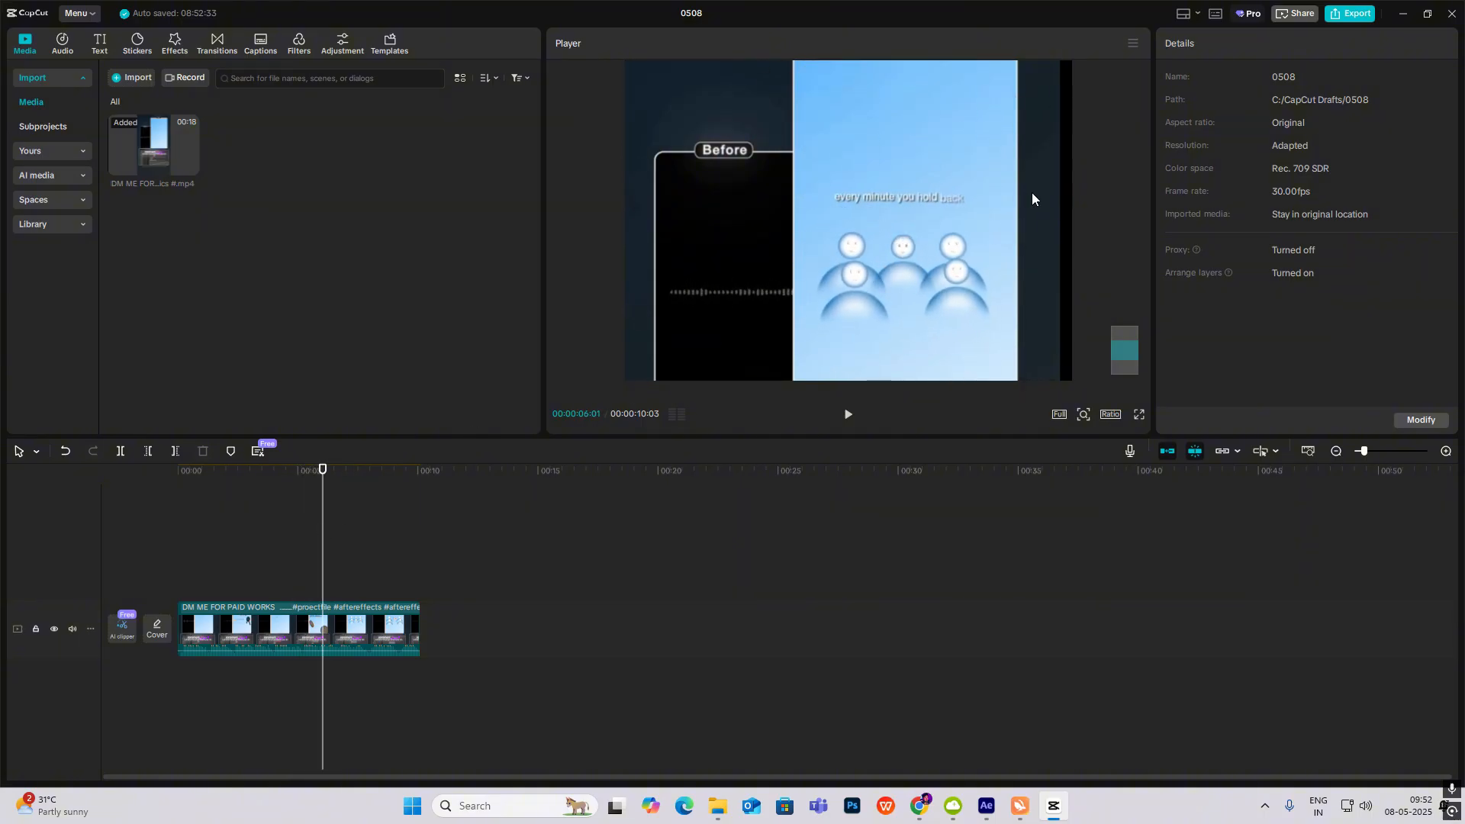
pyautogui.click(1065, 814)
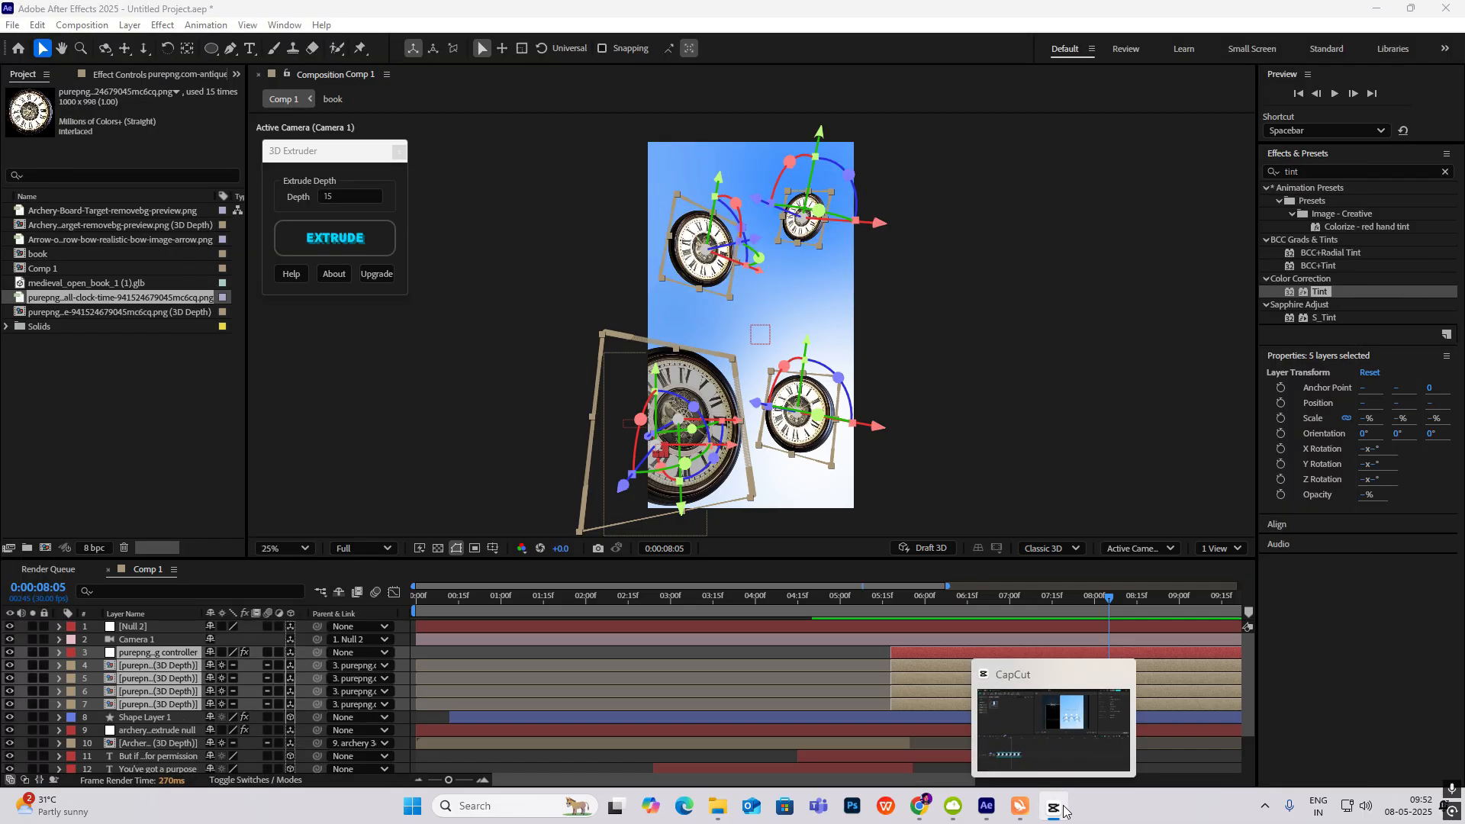
# Step: Play back the checkmark-to-clocks transition from 0:00:05:17
pyautogui.moveTo(1083, 602); pyautogui.dragTo(892, 615)
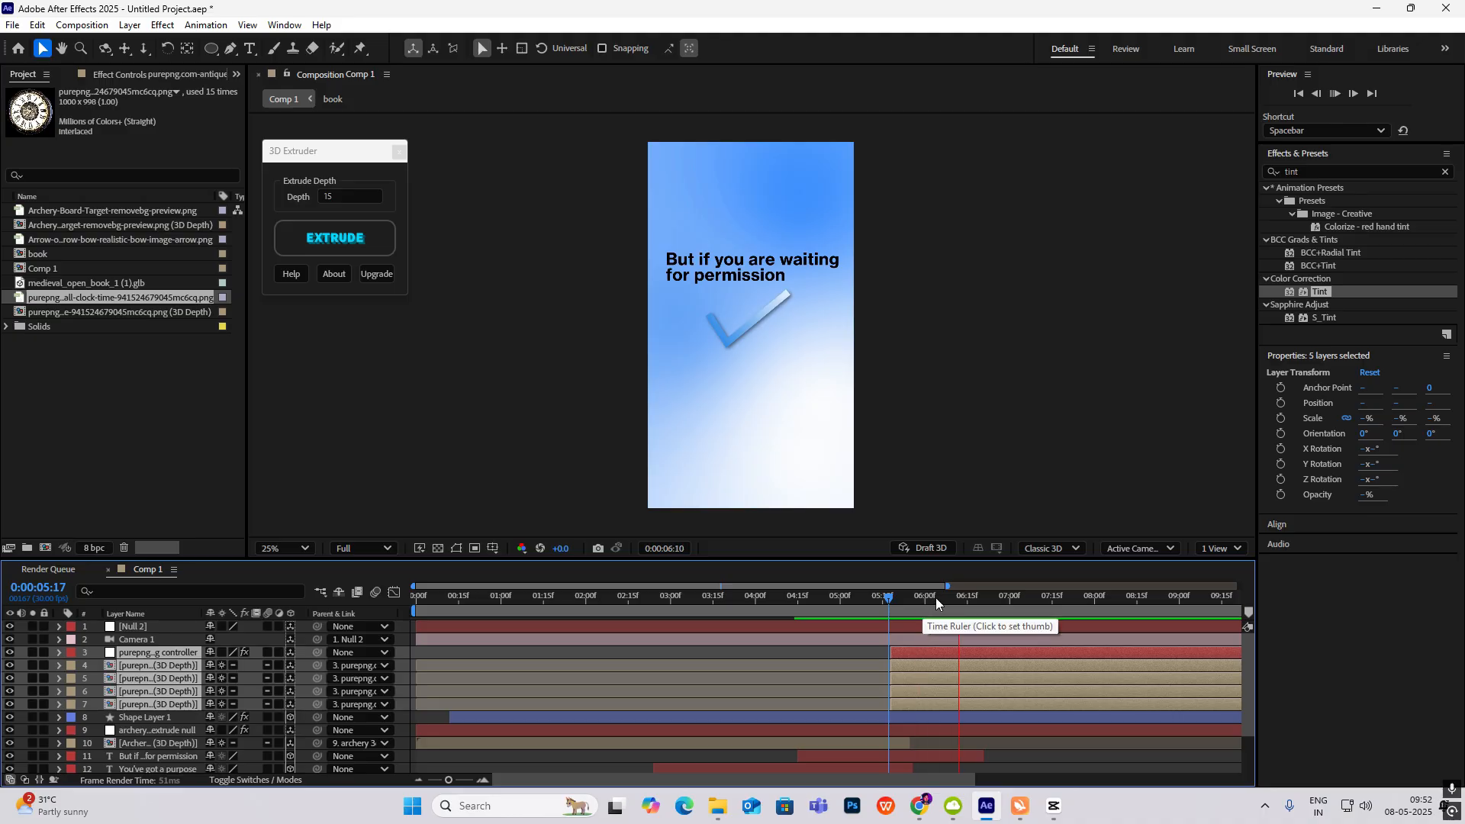
pyautogui.press('space')
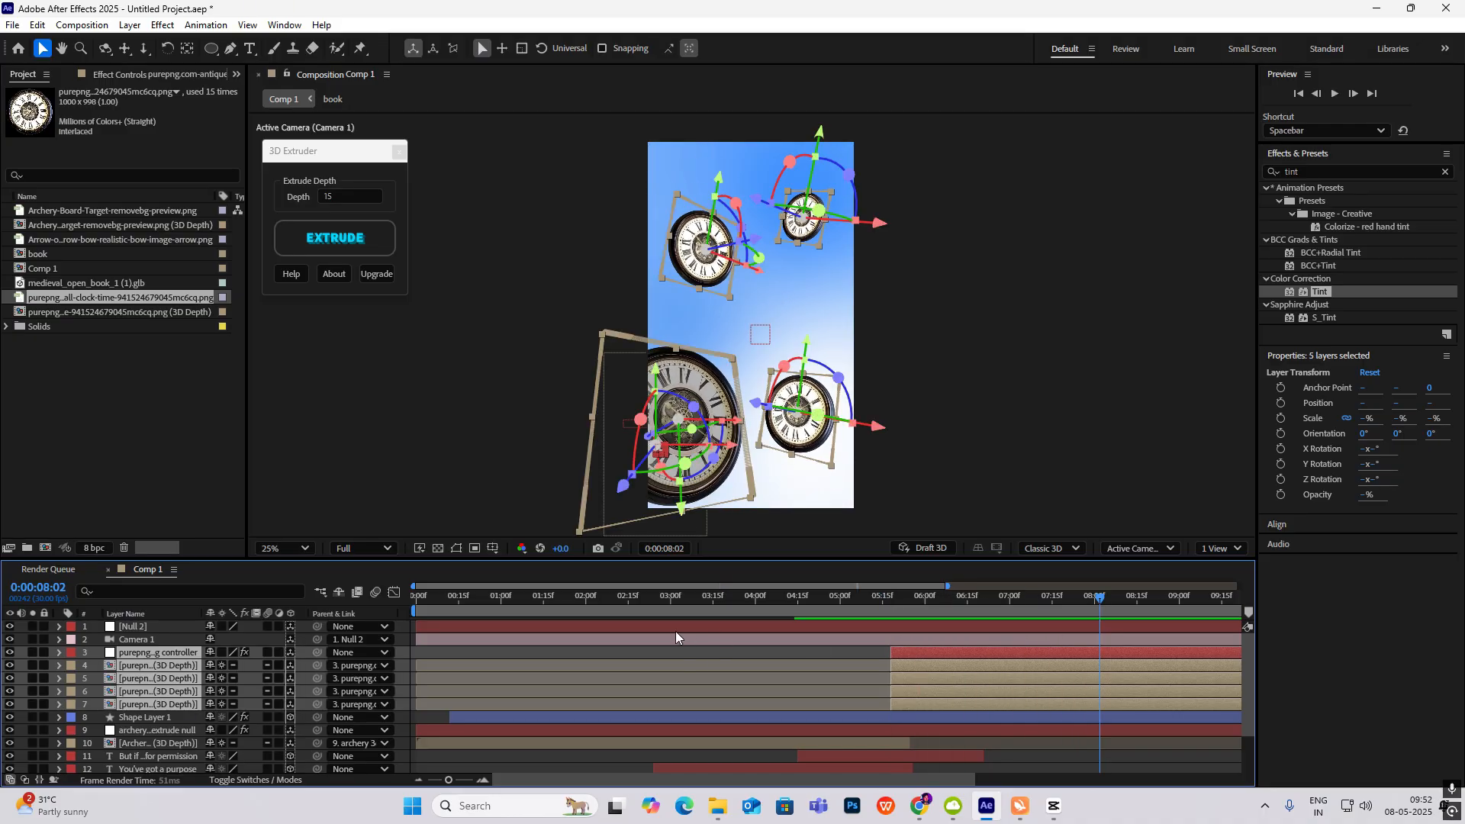
pyautogui.click(425, 438)
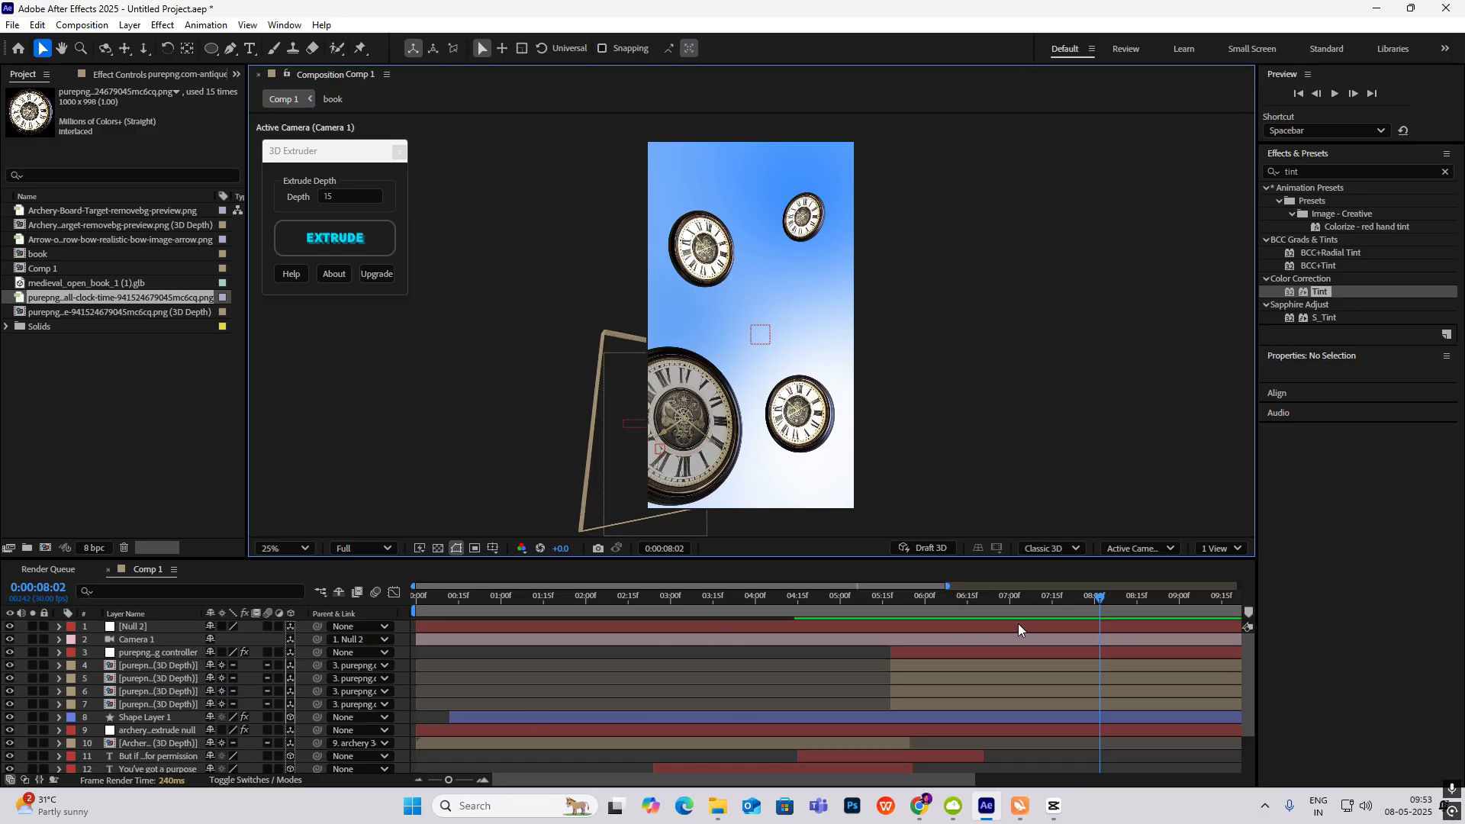
# Step: Add a Position keyframe to Null 2 at 0:00:08:02, and set its X position to 166 at 0:00:08:26
pyautogui.click(168, 626)
pyautogui.press('p')
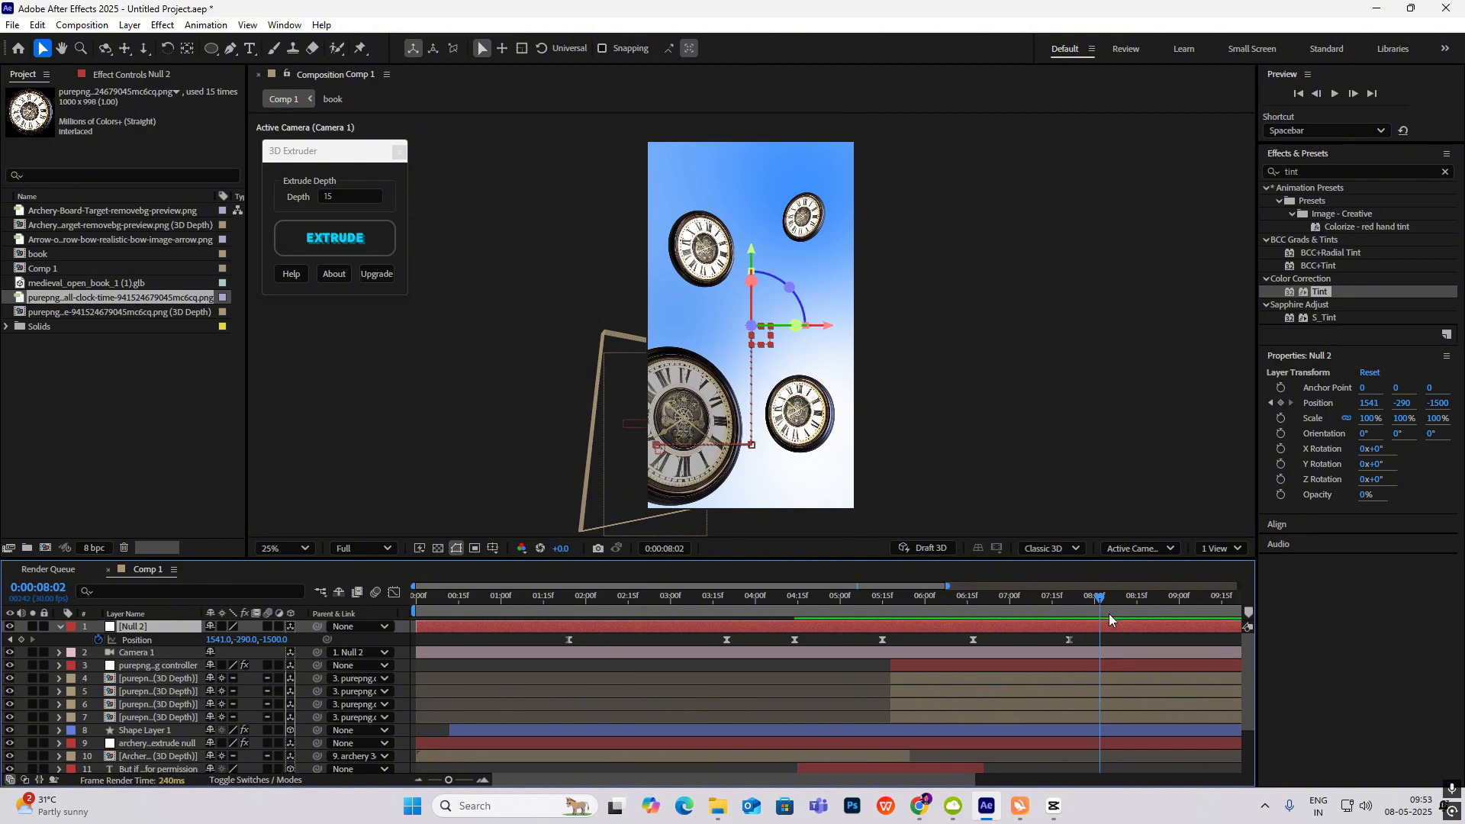
pyautogui.click(22, 639)
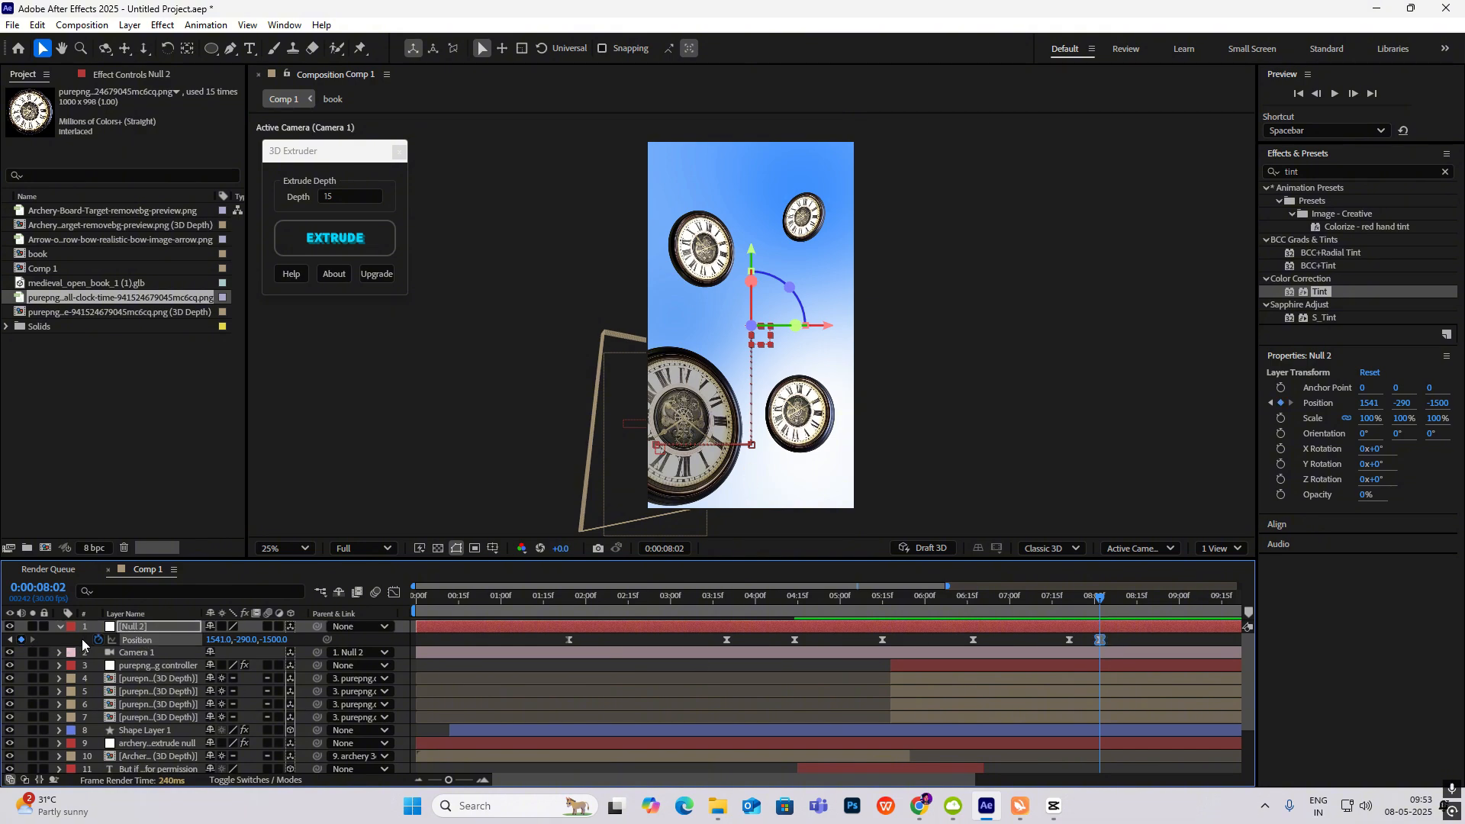
pyautogui.moveTo(1105, 601); pyautogui.dragTo(1174, 613)
pyautogui.moveTo(236, 644); pyautogui.dragTo(64, 649)
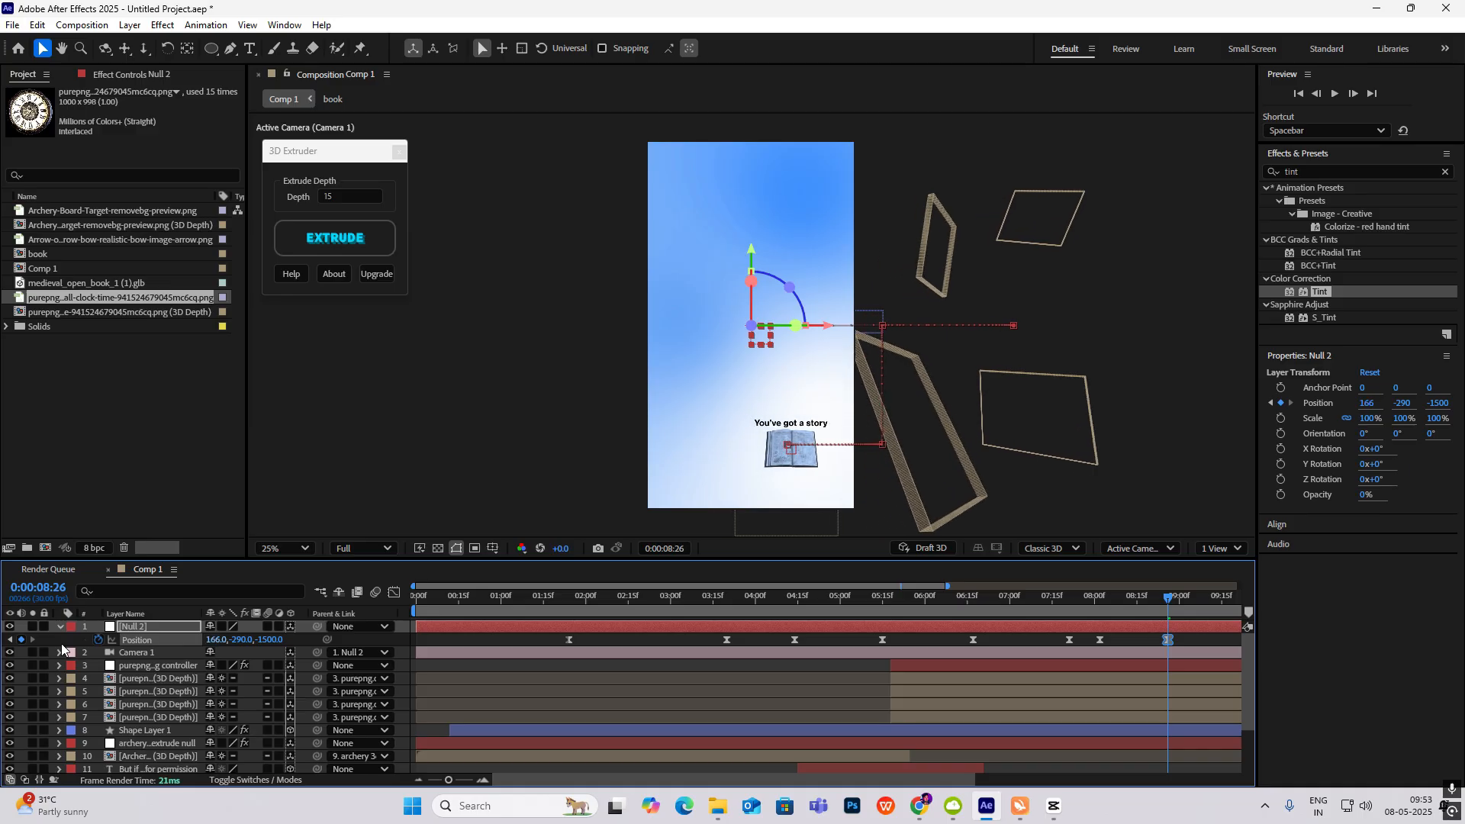
# Step: Trim the end of the book layer to 0:00:07:27
pyautogui.click(792, 461)
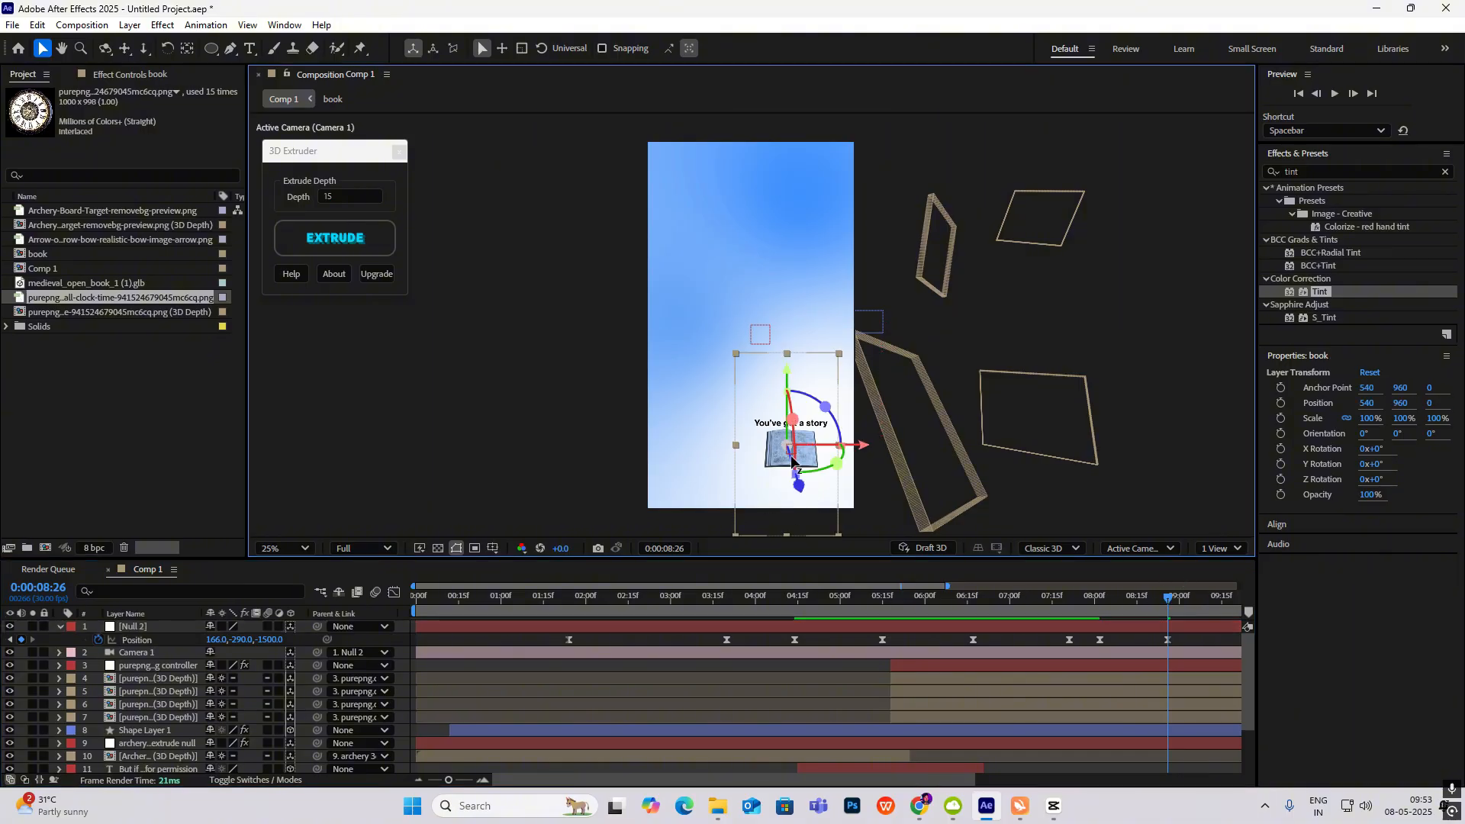
pyautogui.scroll(-3, 487, 676)
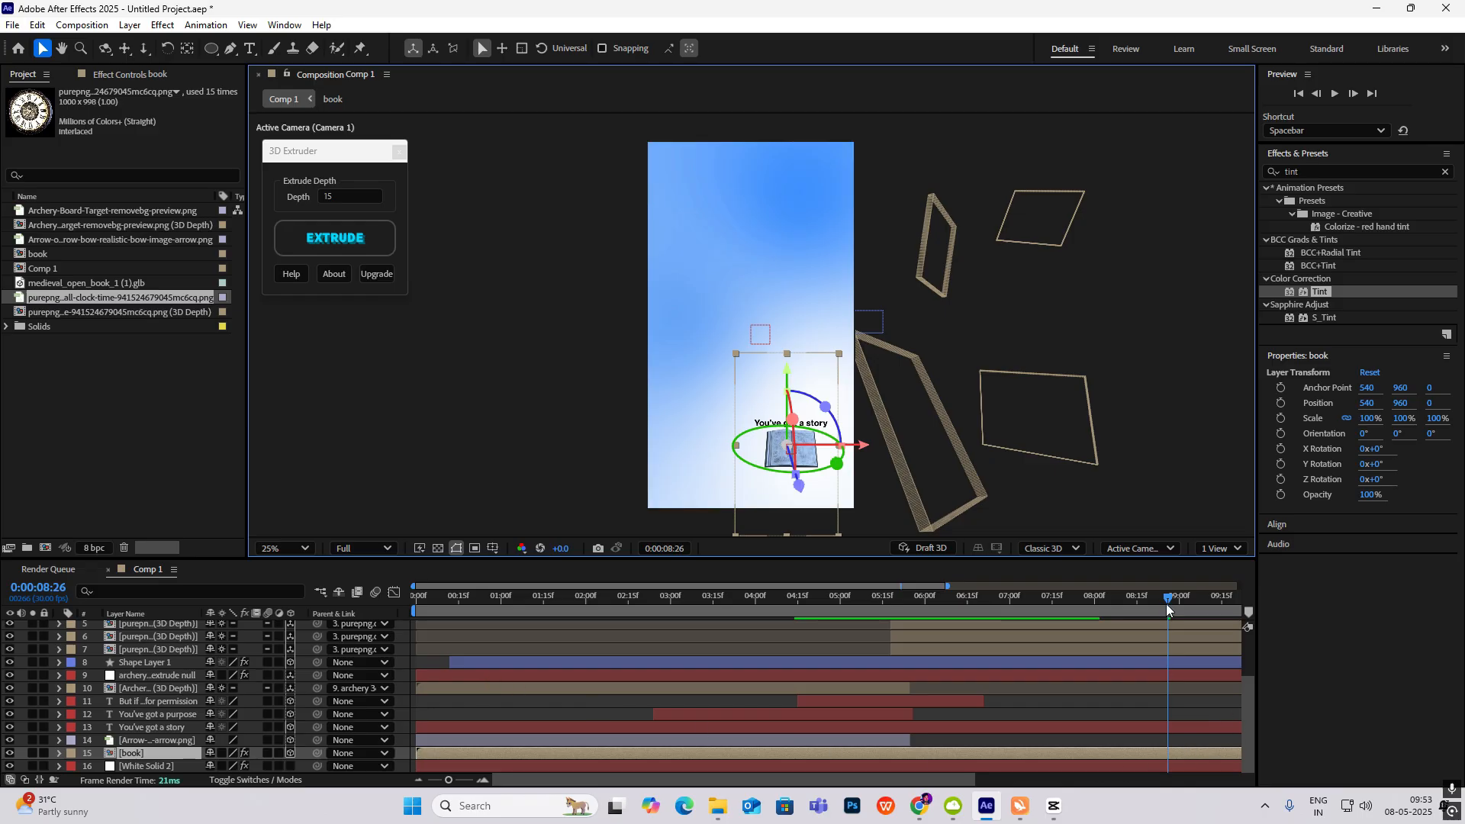
pyautogui.moveTo(1167, 603); pyautogui.dragTo(1085, 604)
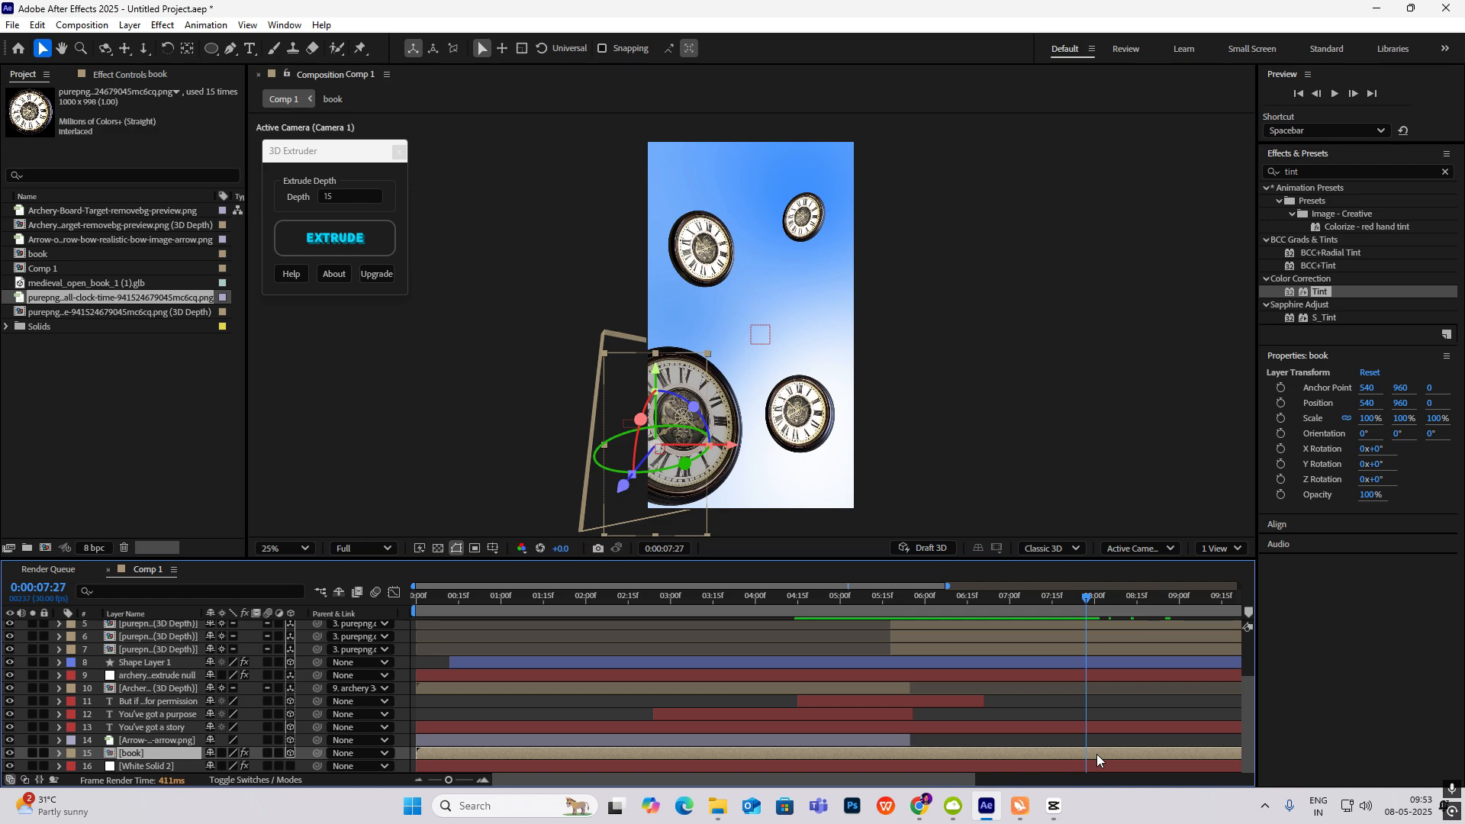
pyautogui.hotkey('alt', ']')
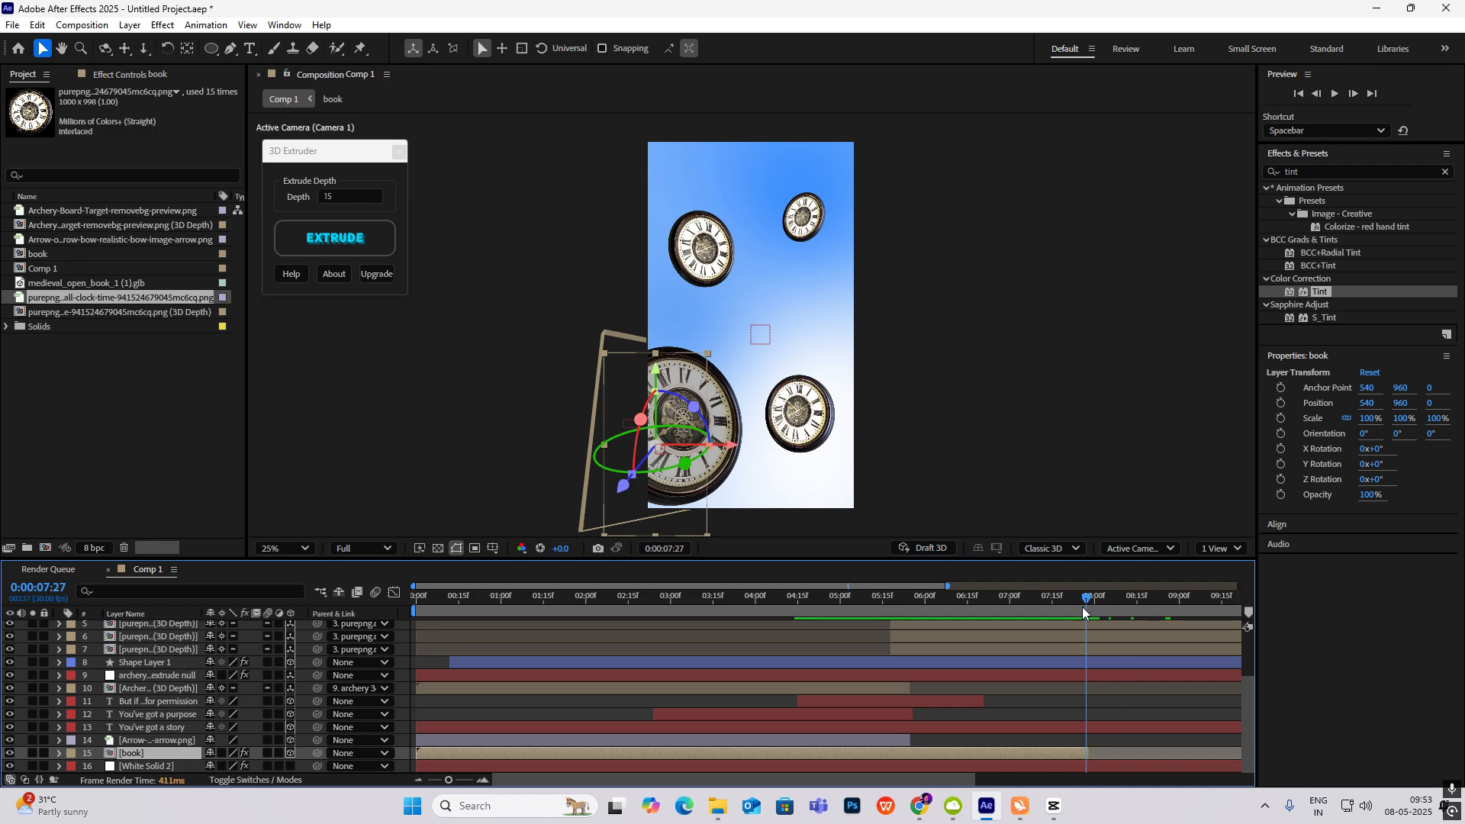
# Step: Trim the end of the "You've got a story" text layer to 0:00:07:27 and preview the camera move
pyautogui.click(162, 727)
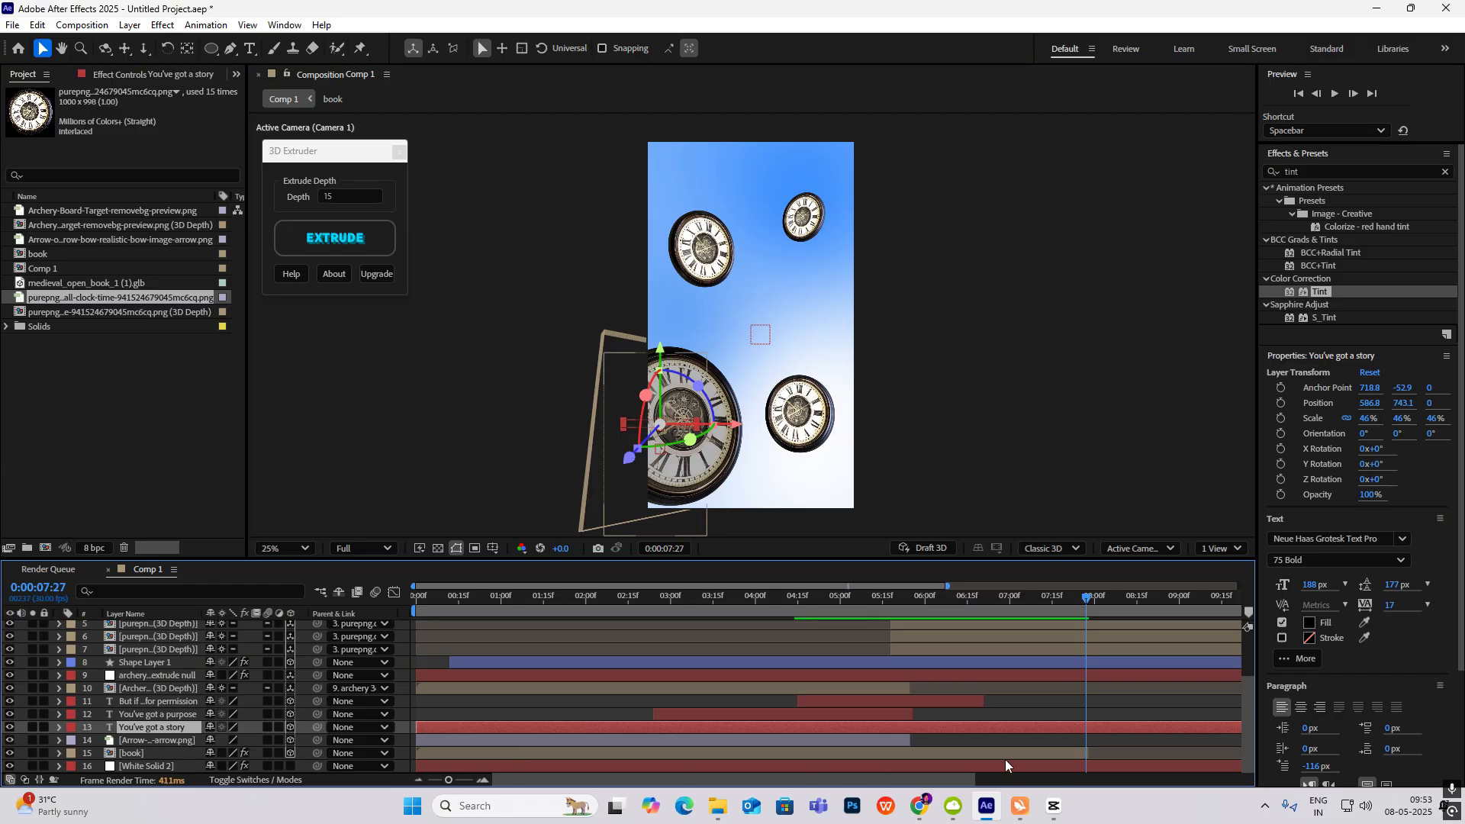
pyautogui.hotkey('alt', ']')
pyautogui.press('space')
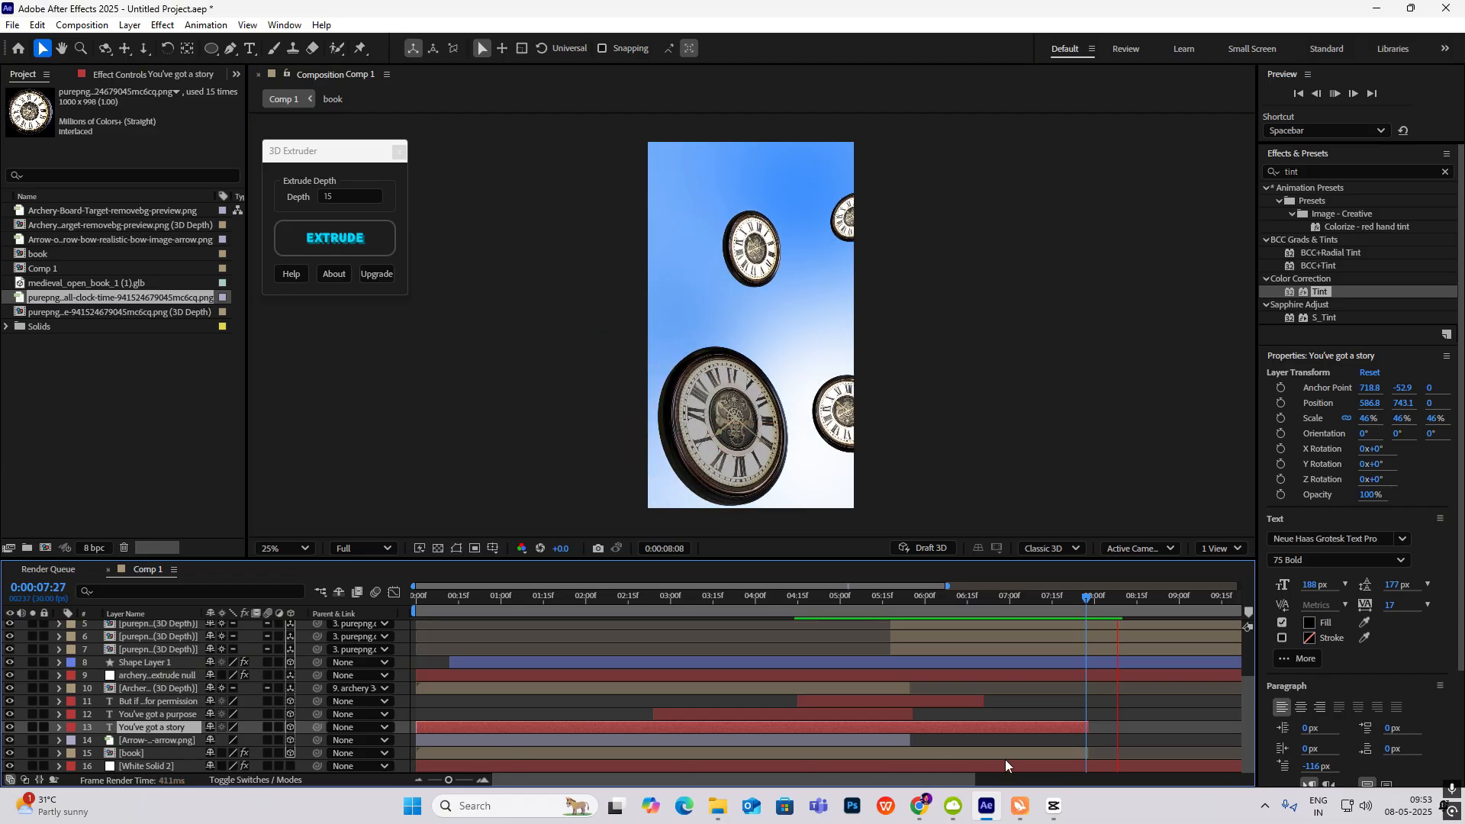
# Step: At 0:00:08:19, with no layer selected, set the Ellipse tool's stroke to None
pyautogui.click(1187, 598)
pyautogui.moveTo(1188, 603); pyautogui.dragTo(1143, 641)
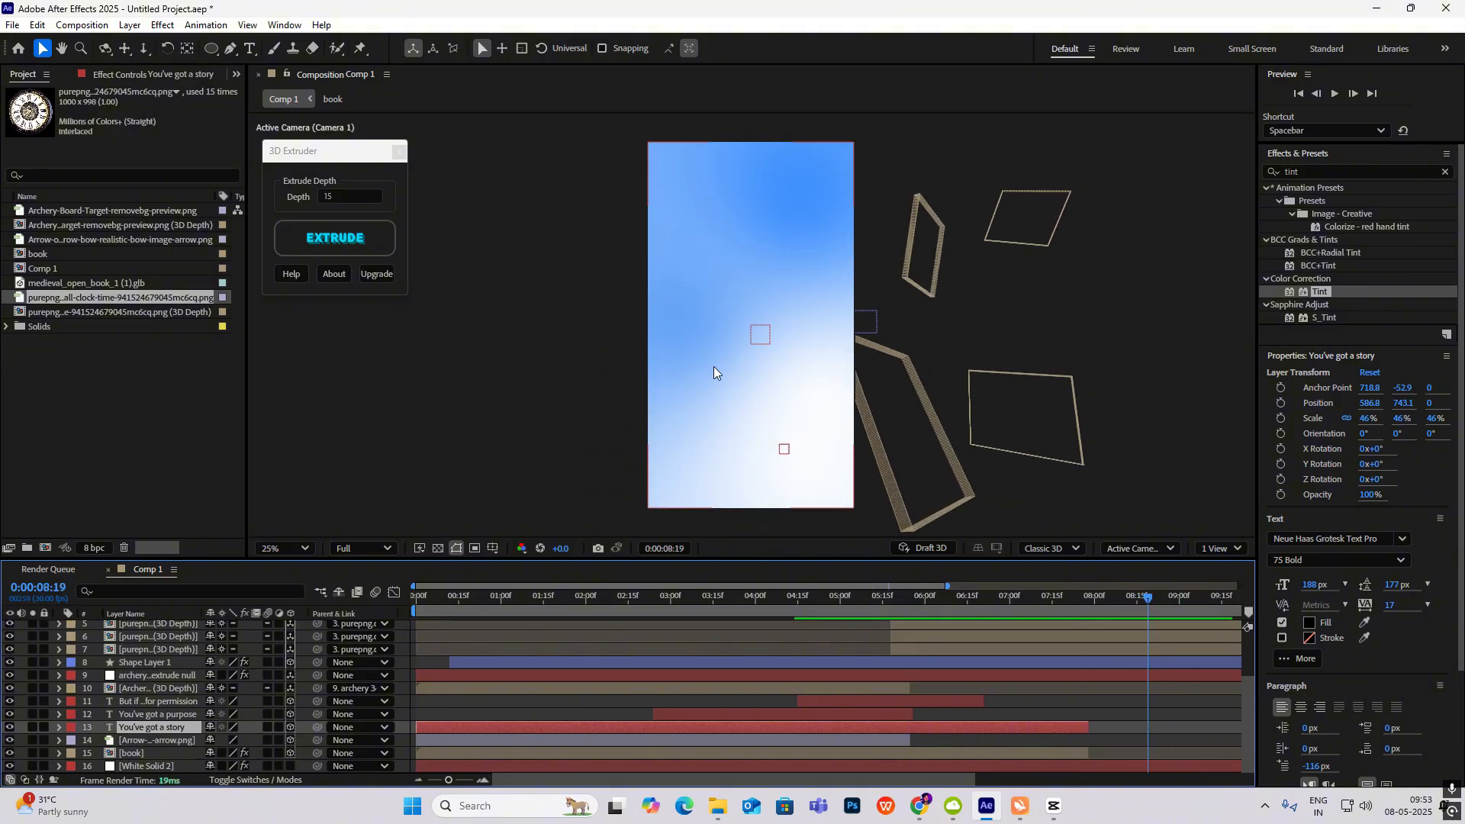
pyautogui.moveTo(219, 46); pyautogui.dragTo(259, 82)
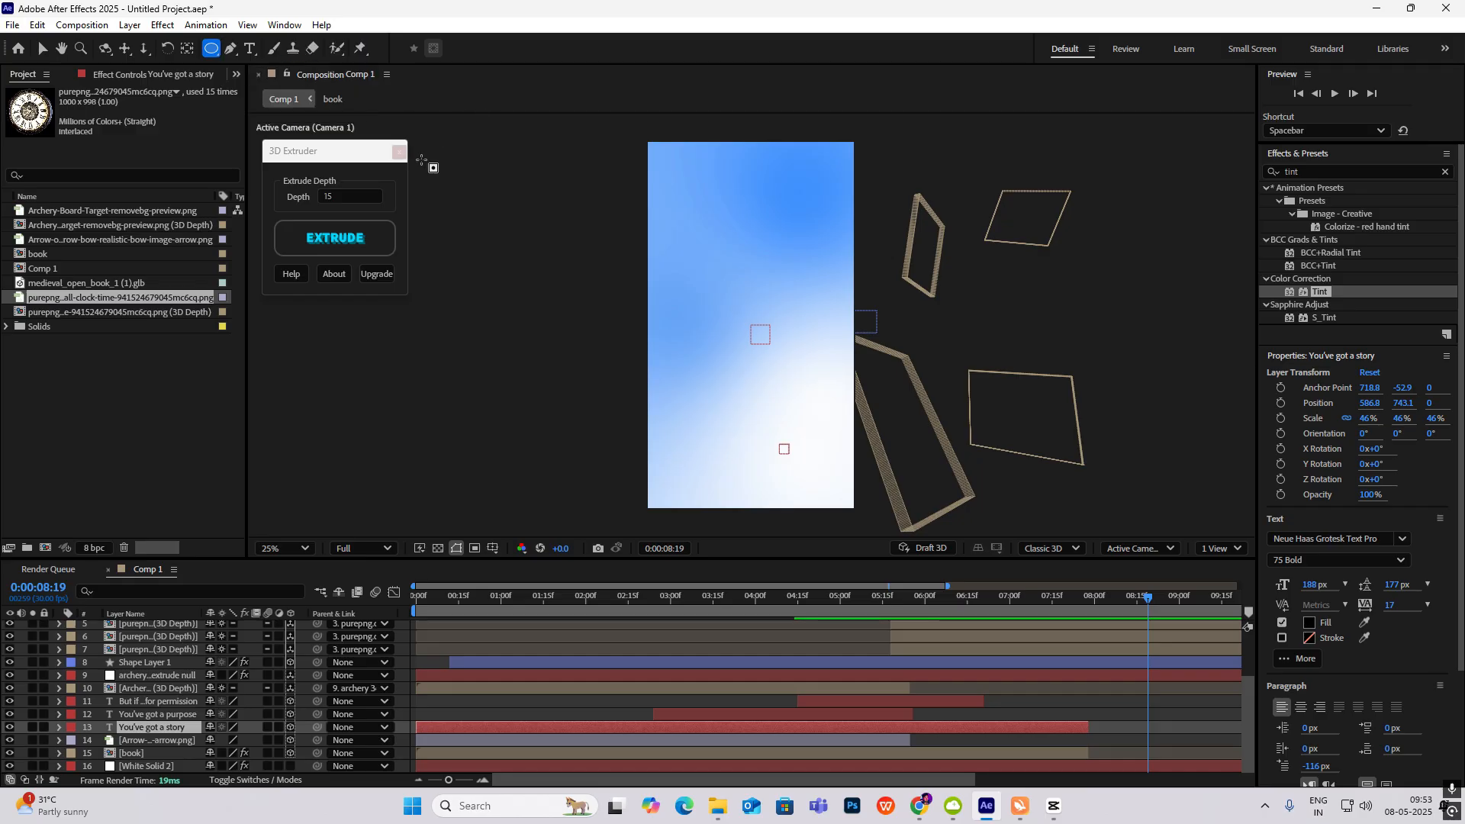
pyautogui.press('v')
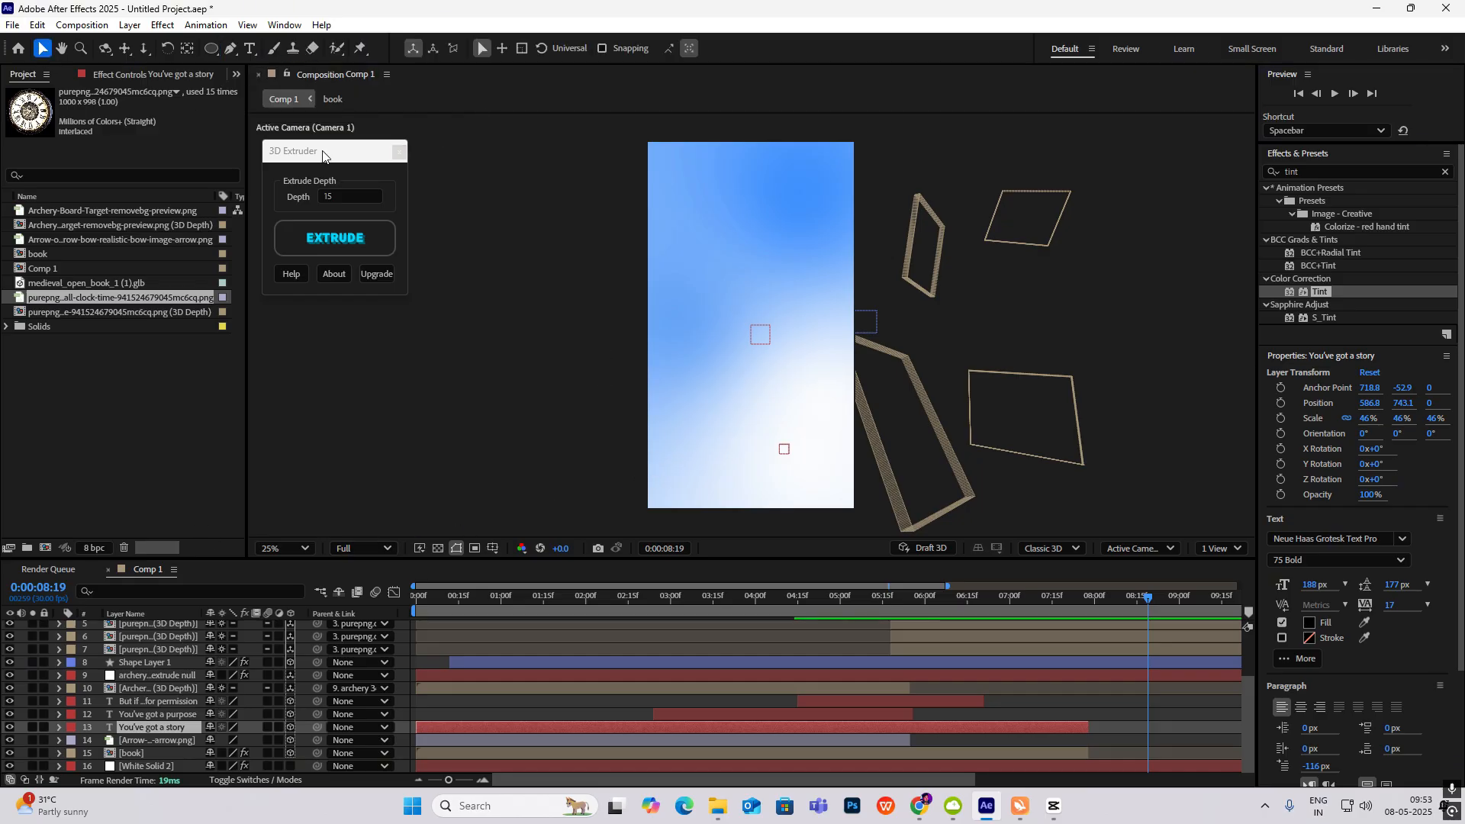
pyautogui.press(',')
pyautogui.press(',')
pyautogui.click(552, 298)
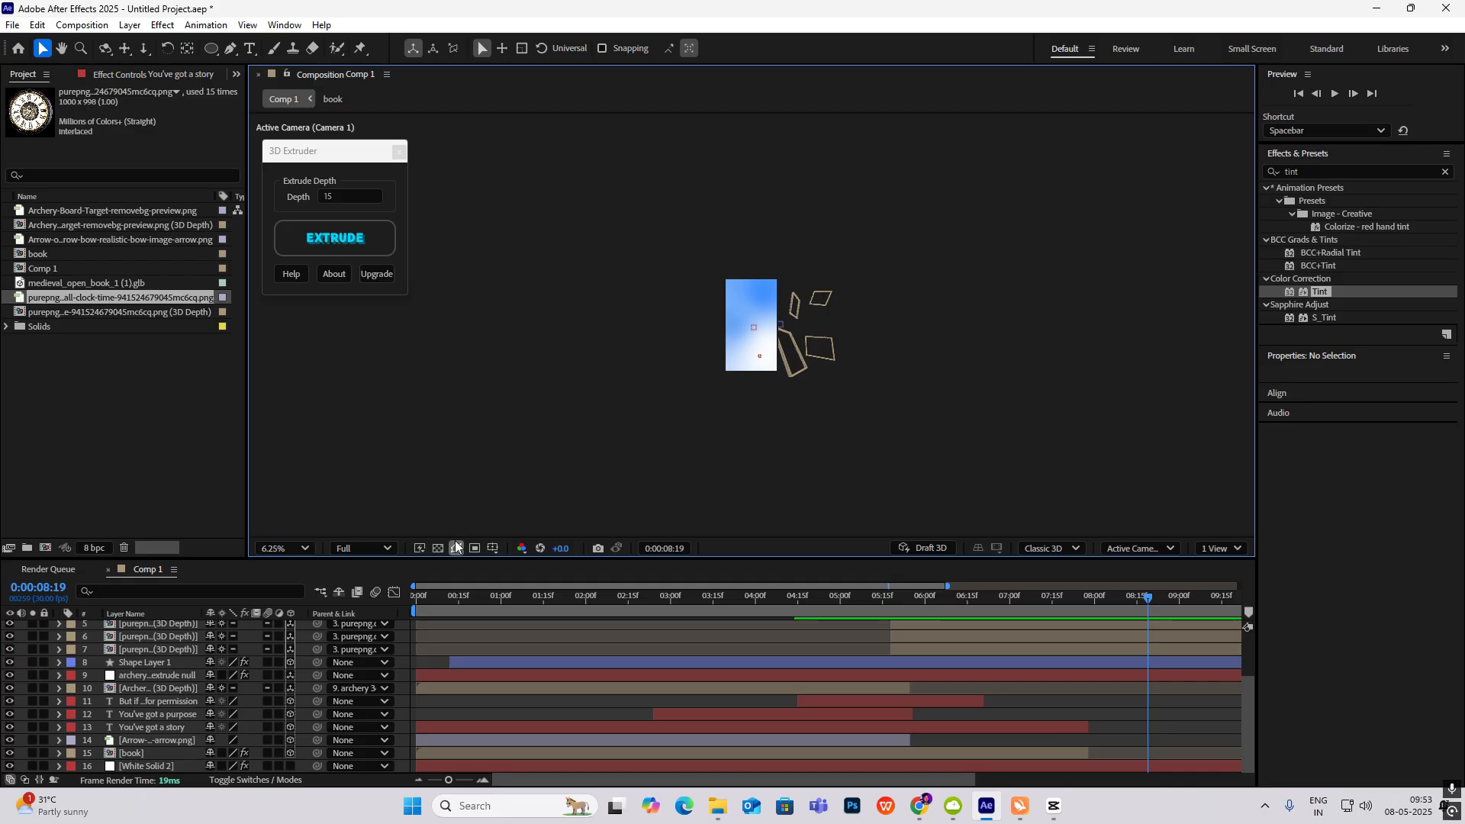
pyautogui.press('.')
pyautogui.press('.')
pyautogui.press('.')
pyautogui.press('.')
pyautogui.click(211, 49)
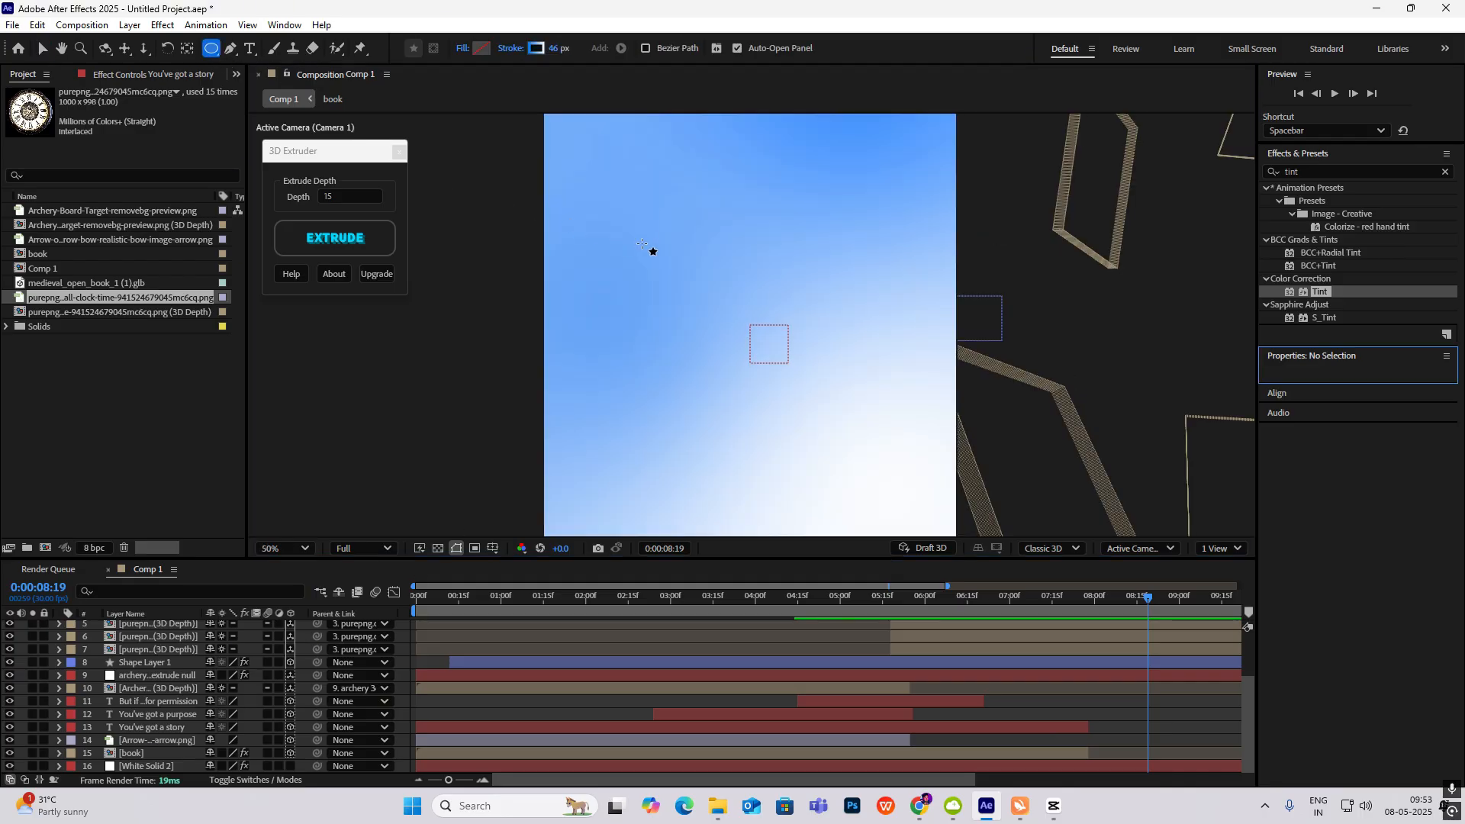
pyautogui.click(511, 48)
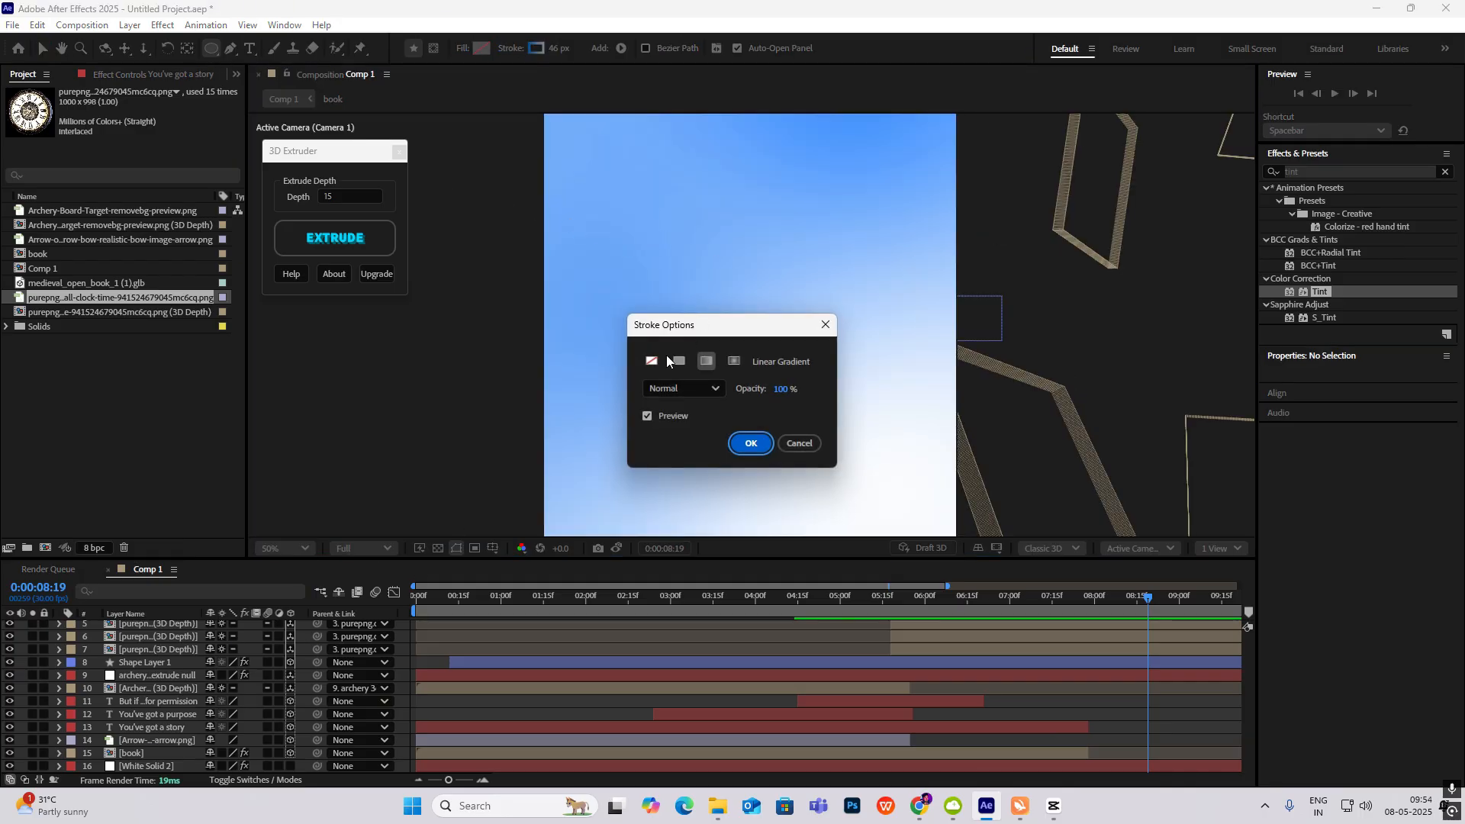
pyautogui.click(653, 362)
pyautogui.click(750, 443)
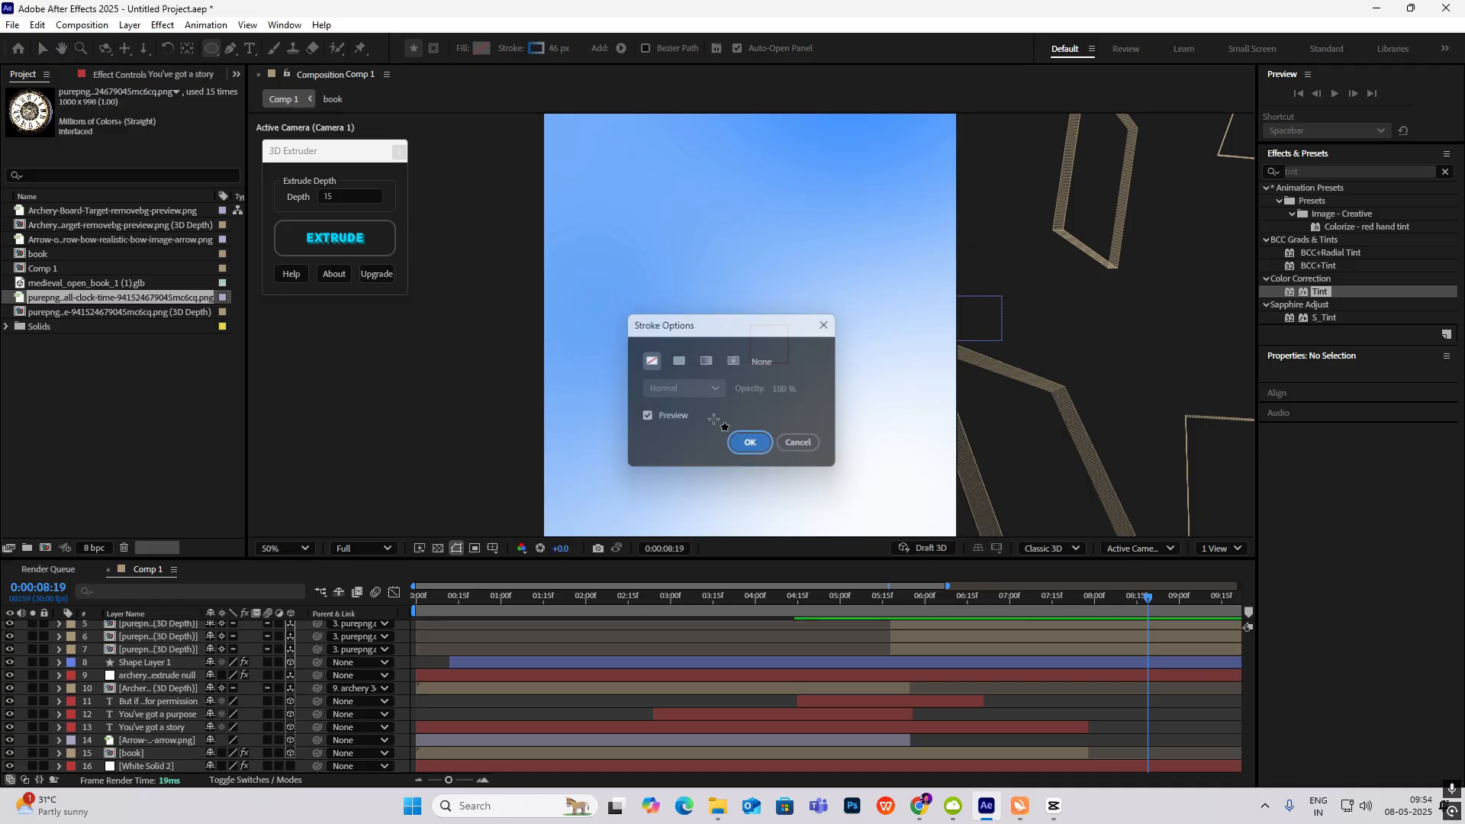
# Step: Set the shape fill to white and draw a circle about 116 px wide left of the frame's centre
pyautogui.click(480, 47)
pyautogui.moveTo(642, 337); pyautogui.dragTo(278, 96)
pyautogui.click(883, 310)
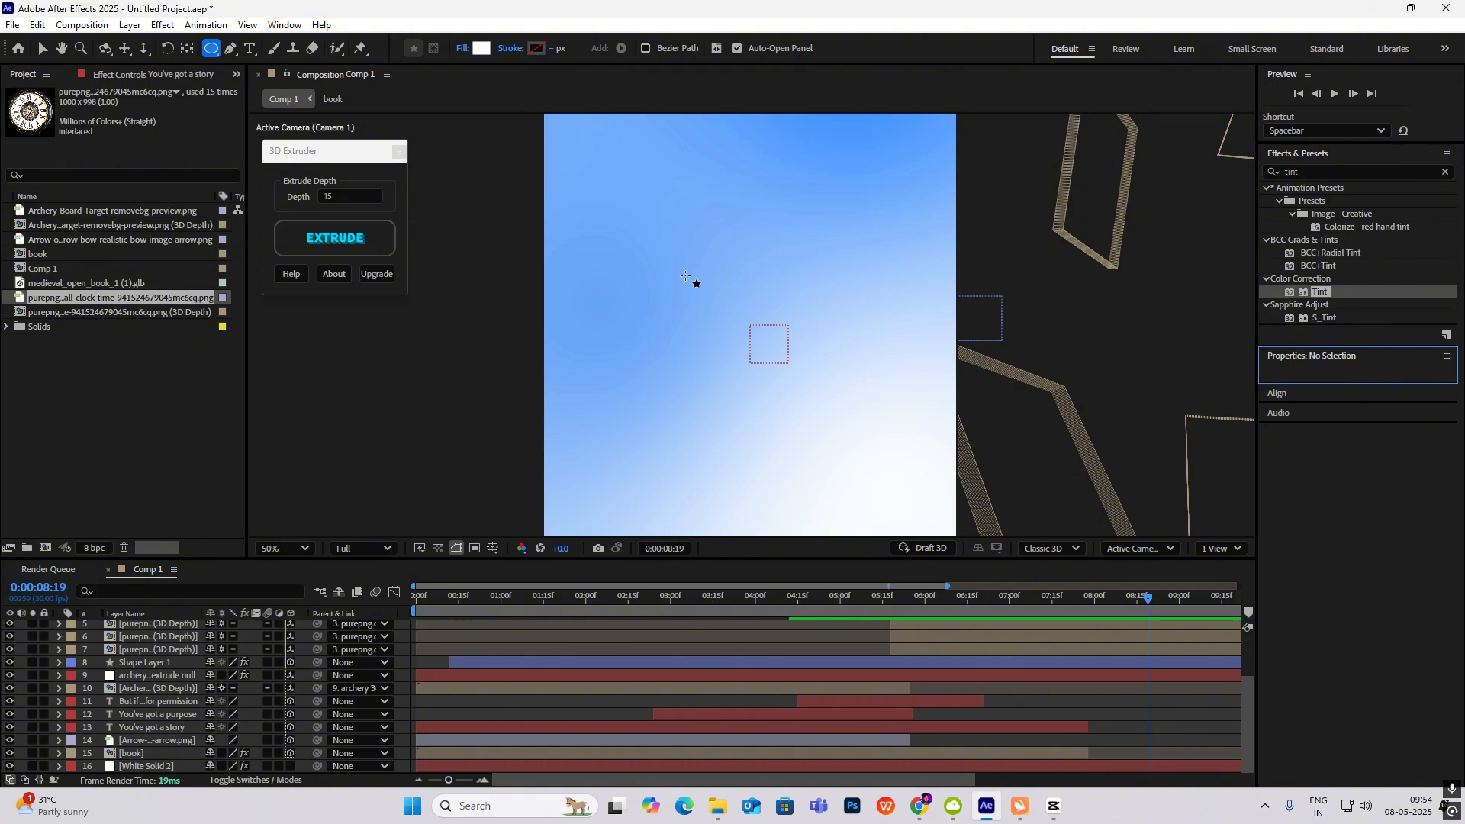
pyautogui.moveTo(662, 263)
pyautogui.mouseDown()
pyautogui.moveTo(744, 325)
pyautogui.moveTo(706, 283)
pyautogui.mouseUp()
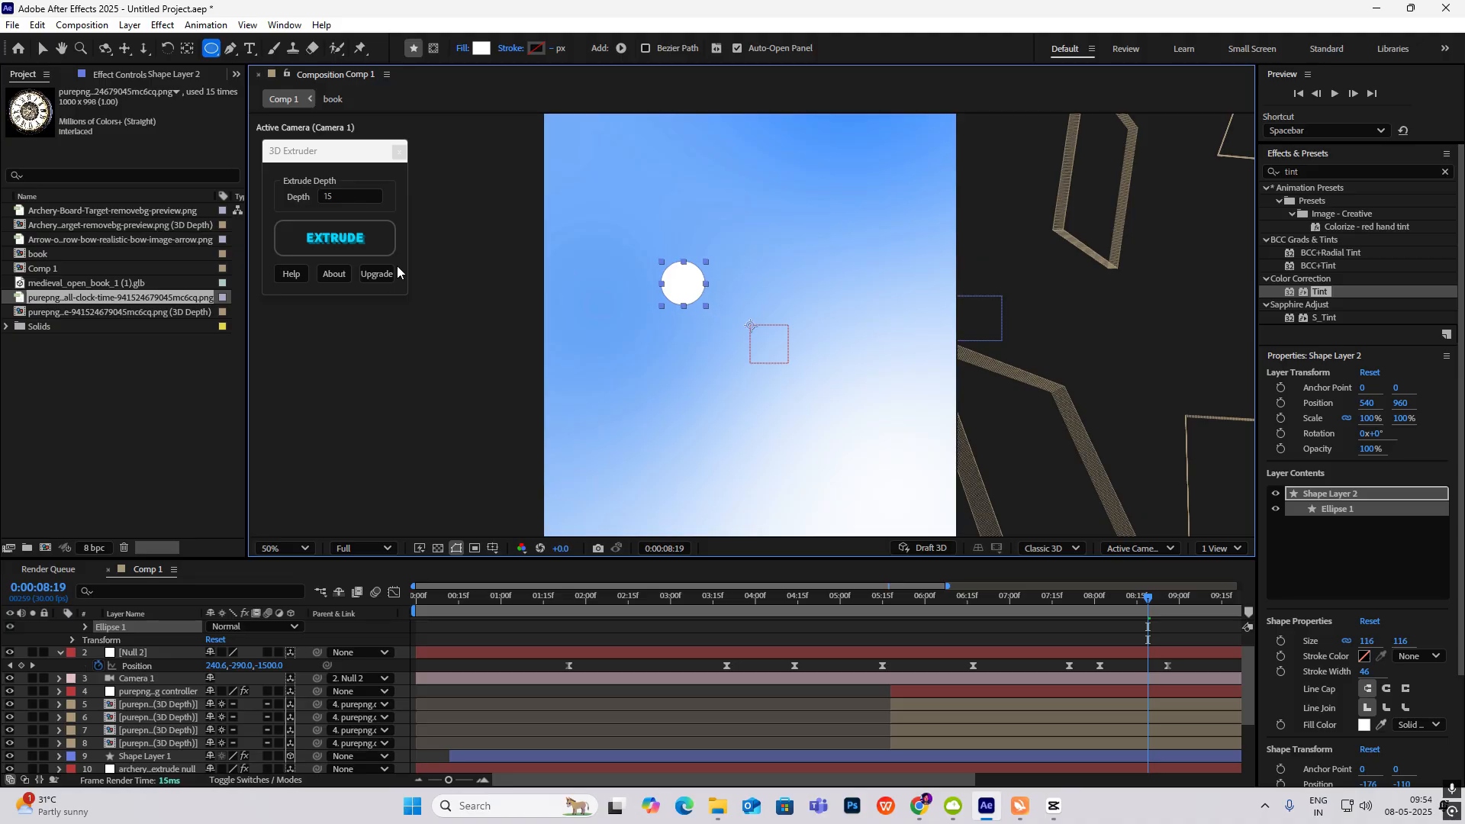
# Step: Collapse the properties of Shape Layer 2 and Null 2, and centre the anchor point on the white circle
pyautogui.press('v')
pyautogui.click(710, 284)
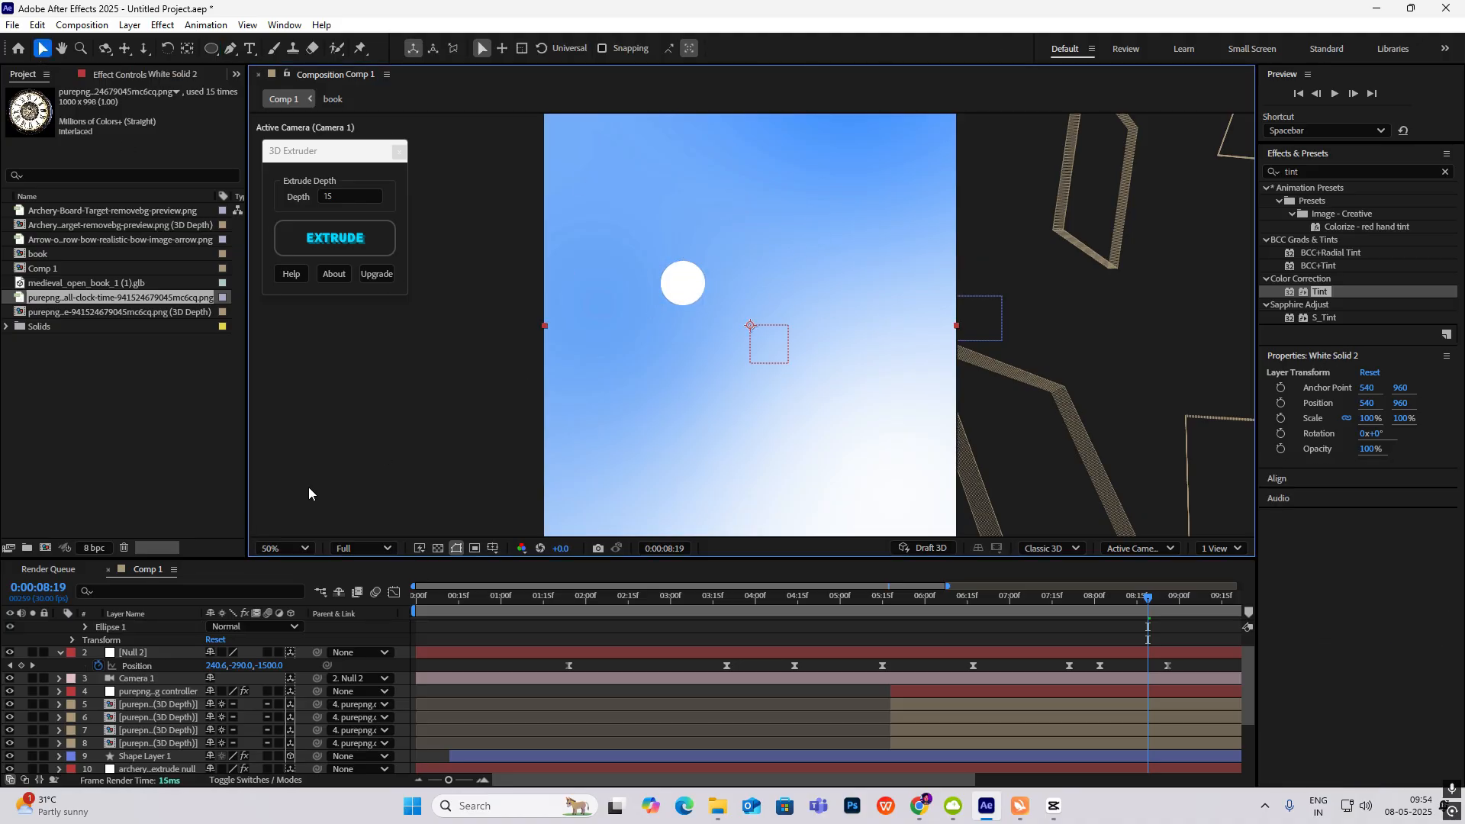
pyautogui.scroll(1, 74, 661)
pyautogui.click(60, 627)
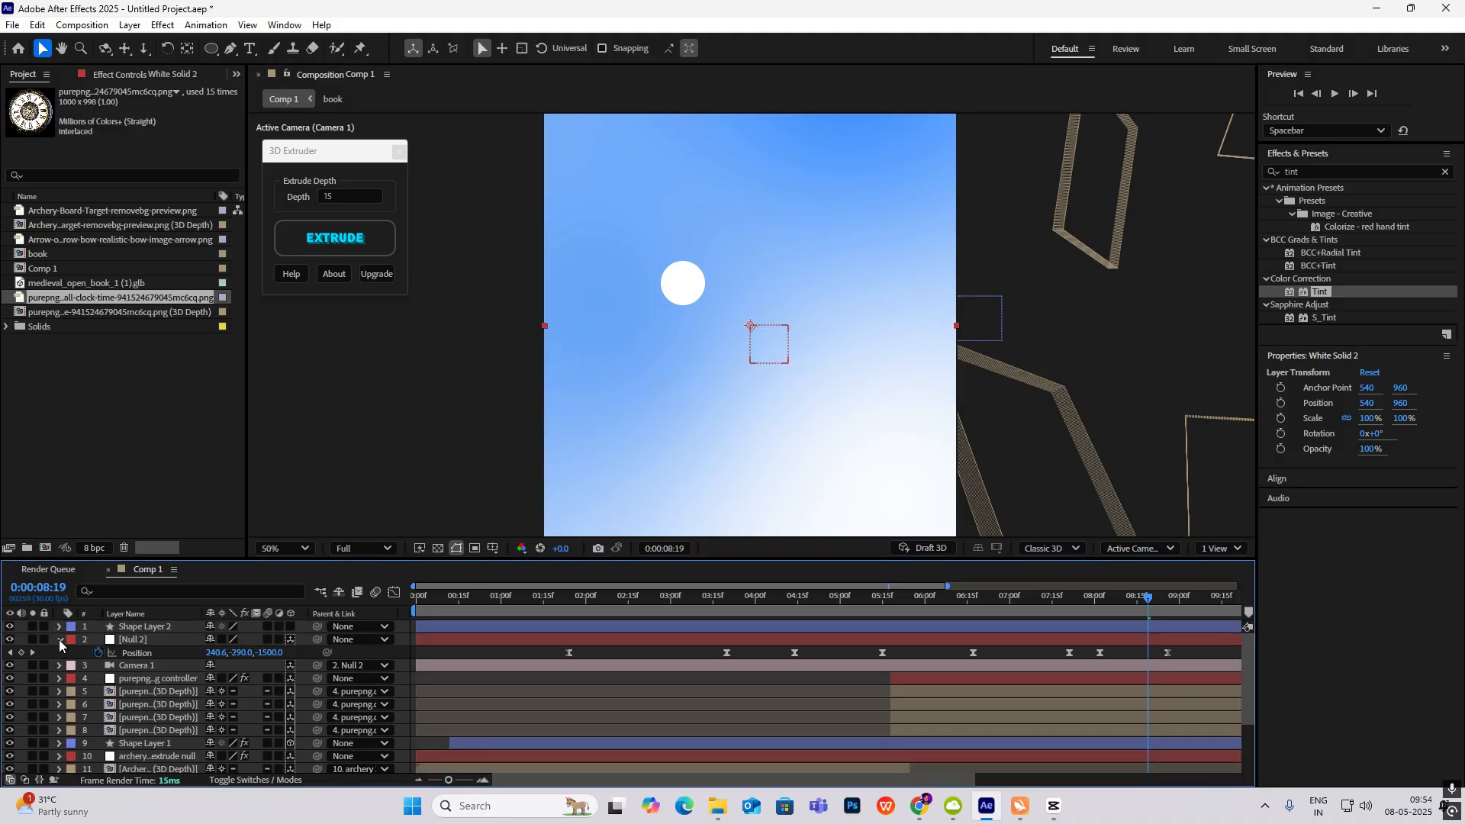
pyautogui.click(60, 640)
pyautogui.click(160, 626)
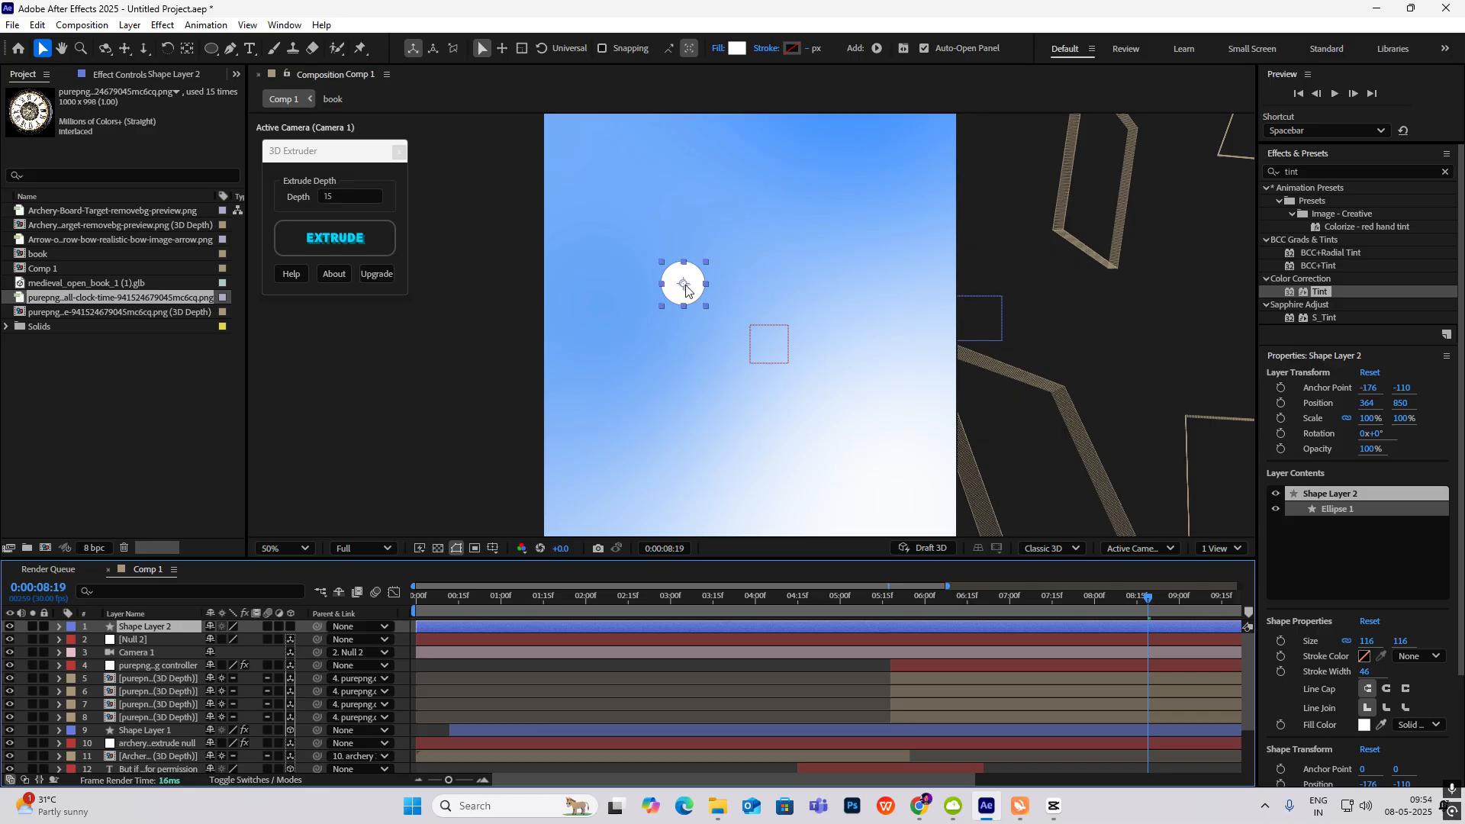
# Step: Move the white circle to about 486, 868 and add an Inner Shadow layer style to Shape Layer 2
pyautogui.hotkey('ctrl', 'alt', 'Home')
pyautogui.moveTo(726, 290); pyautogui.dragTo(728, 291)
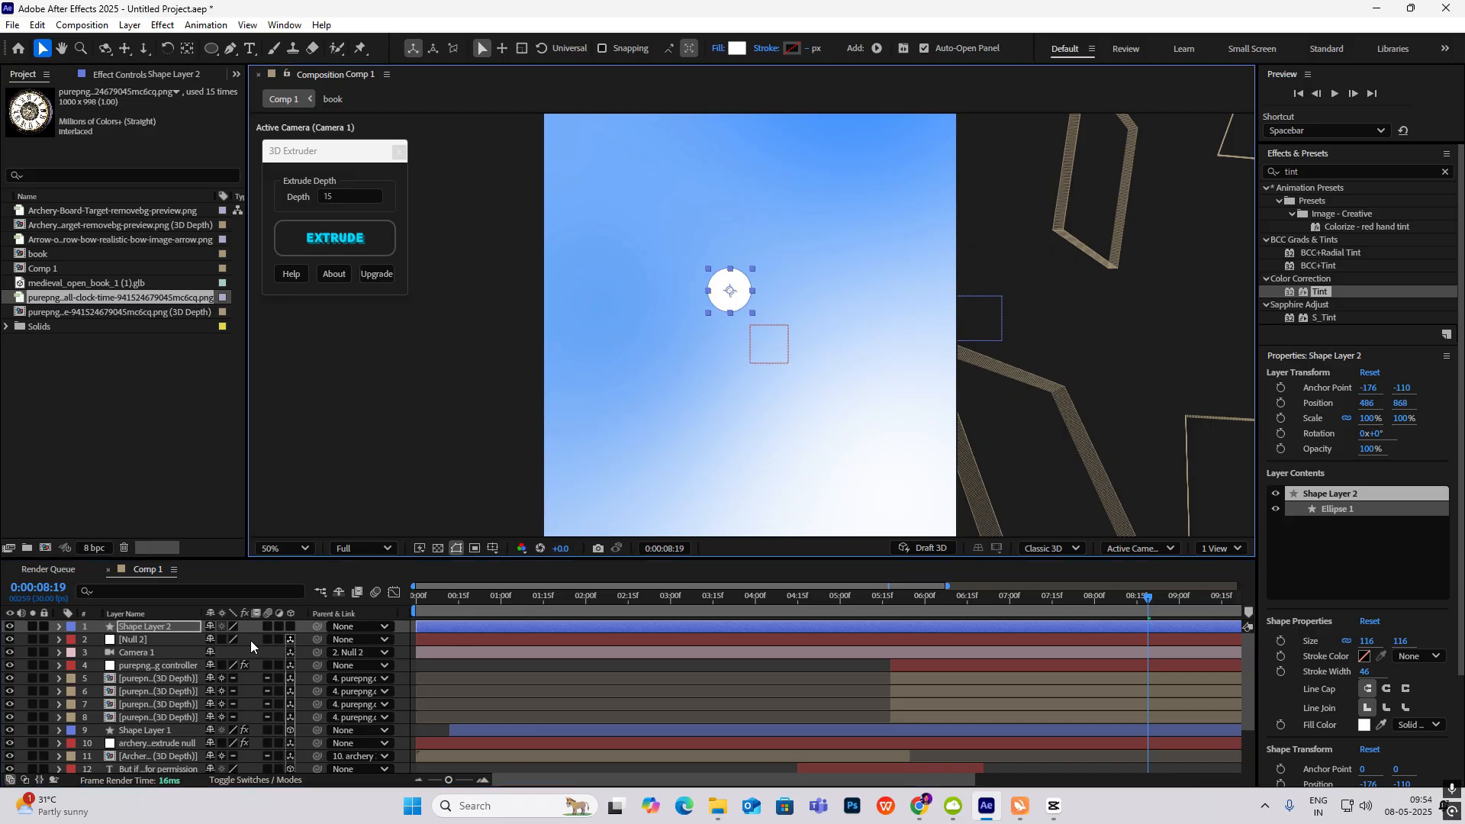
pyautogui.rightClick(176, 631)
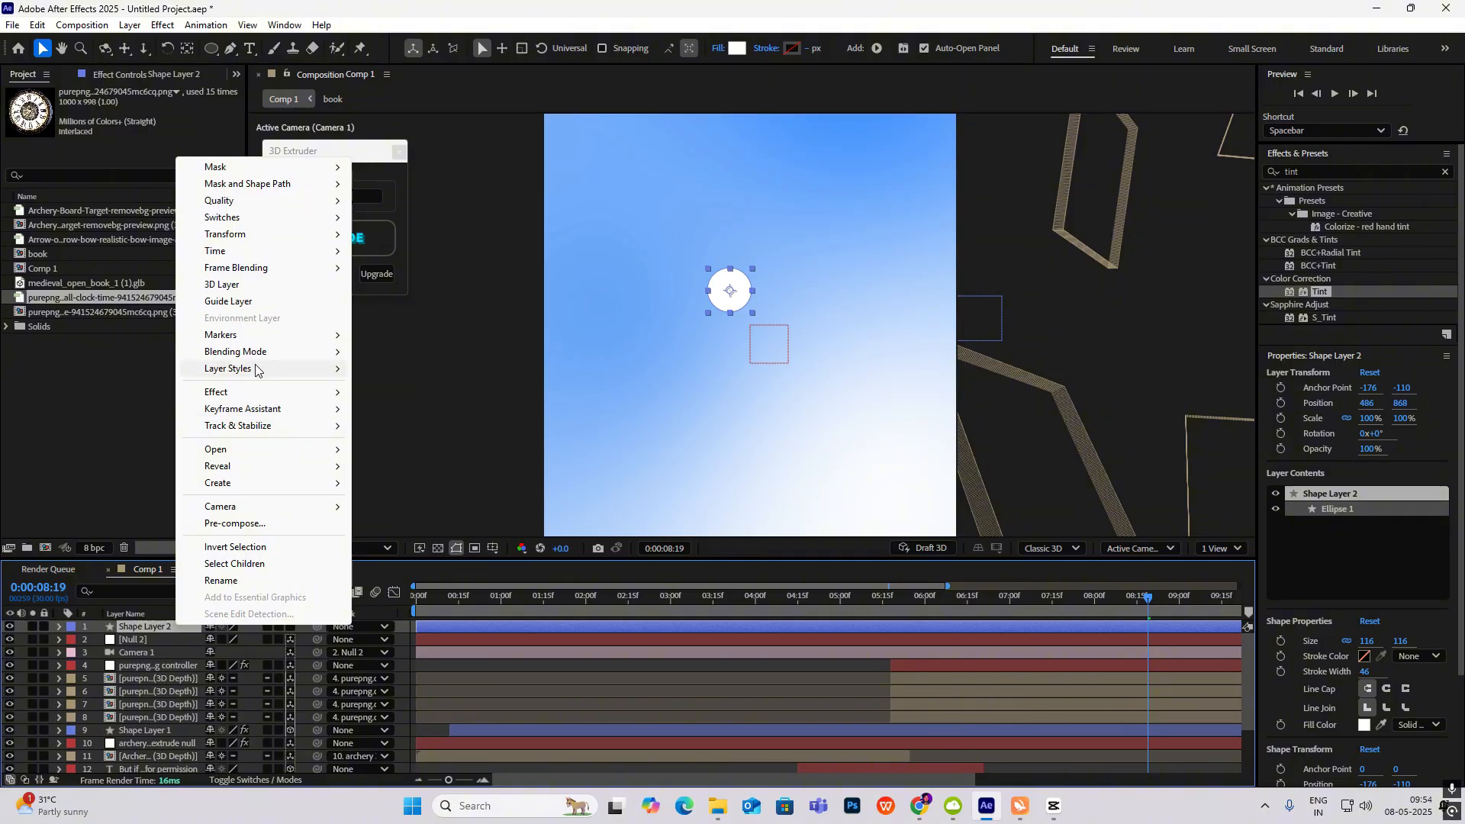
pyautogui.moveTo(337, 370)
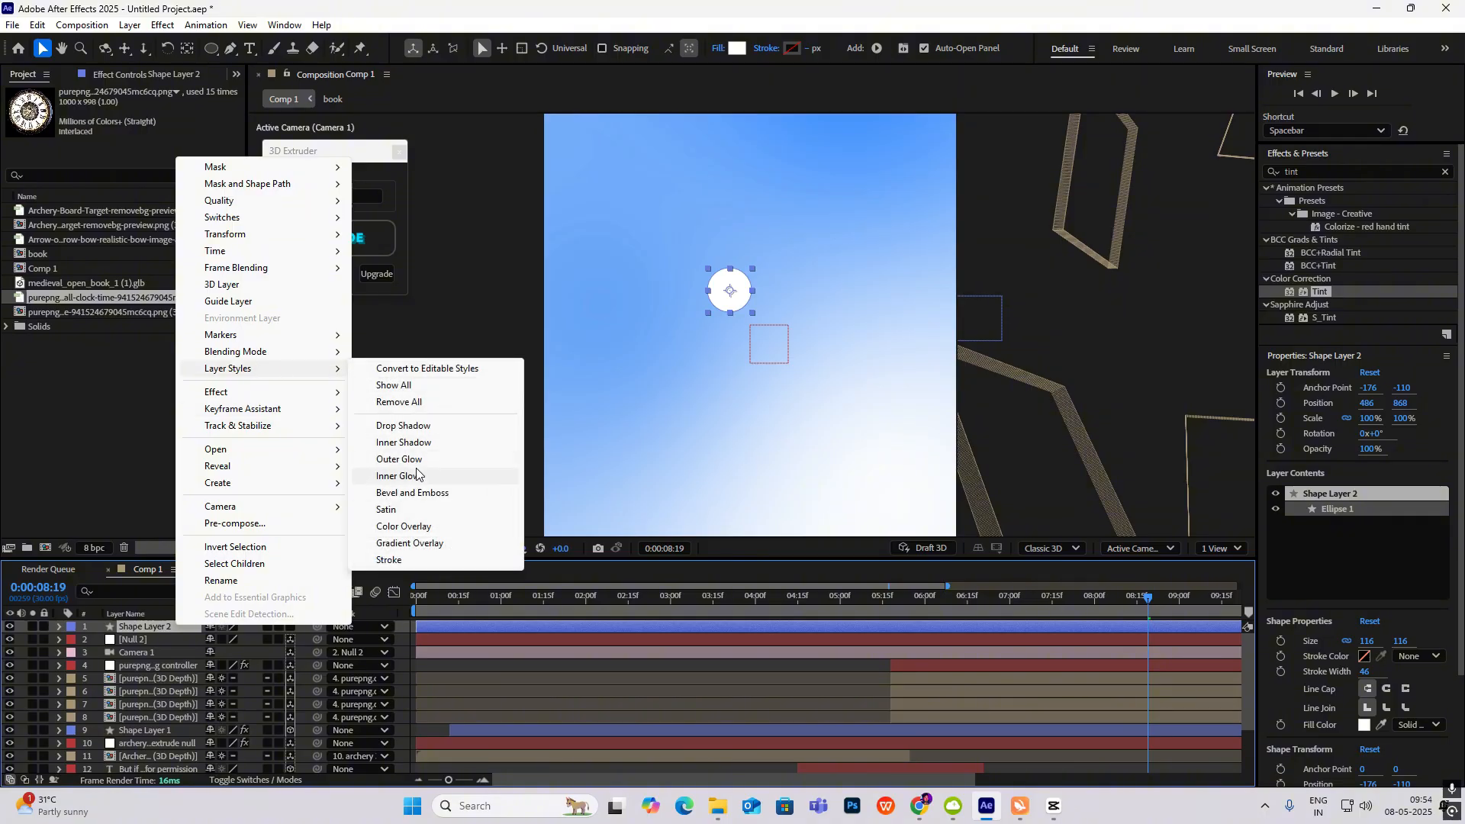
pyautogui.click(419, 444)
# Step: Set the size of the white circle's inner shadow to 16
pyautogui.scroll(4, 743, 301)
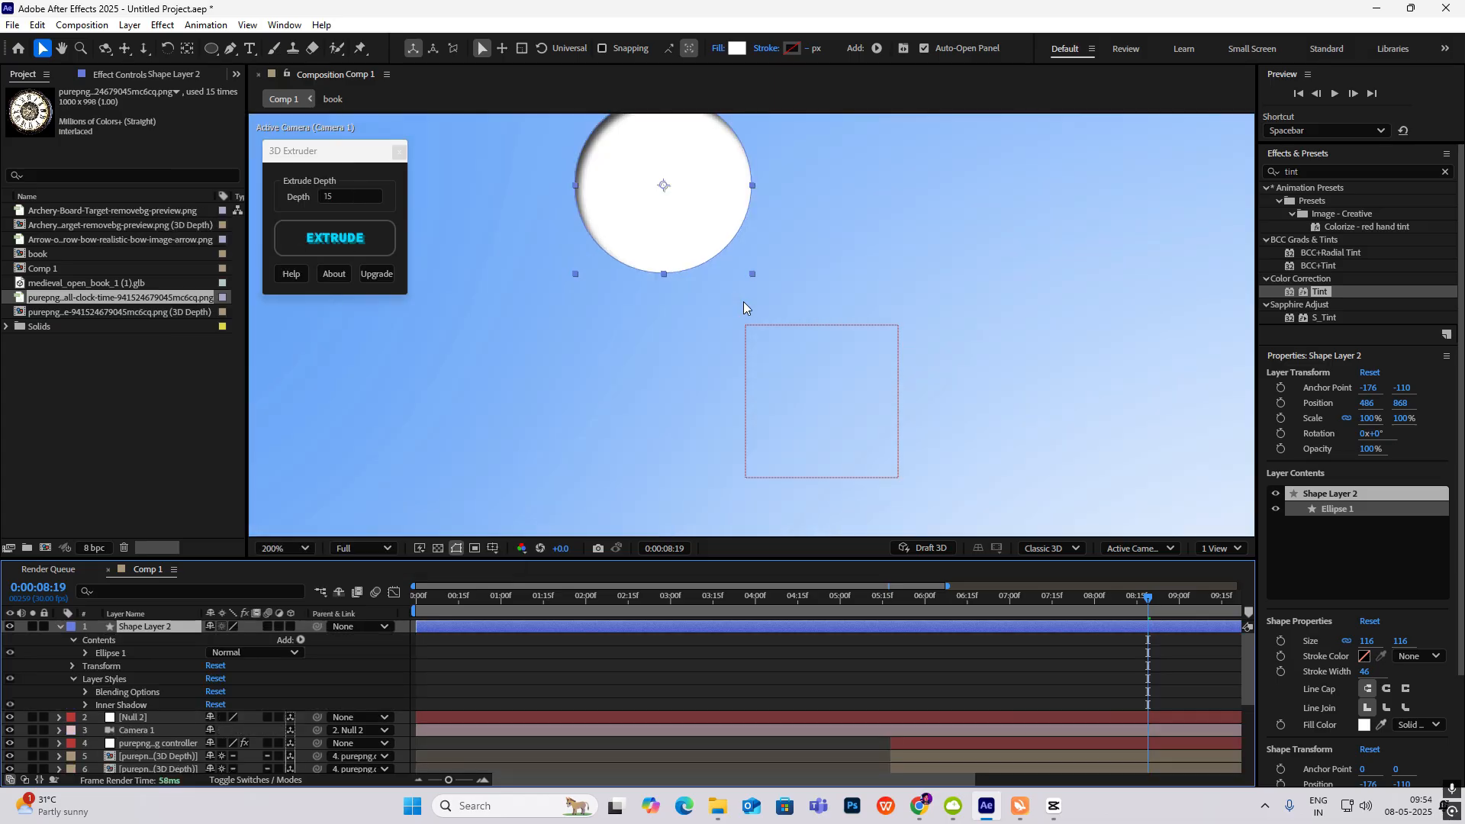
pyautogui.moveTo(769, 301); pyautogui.dragTo(784, 358)
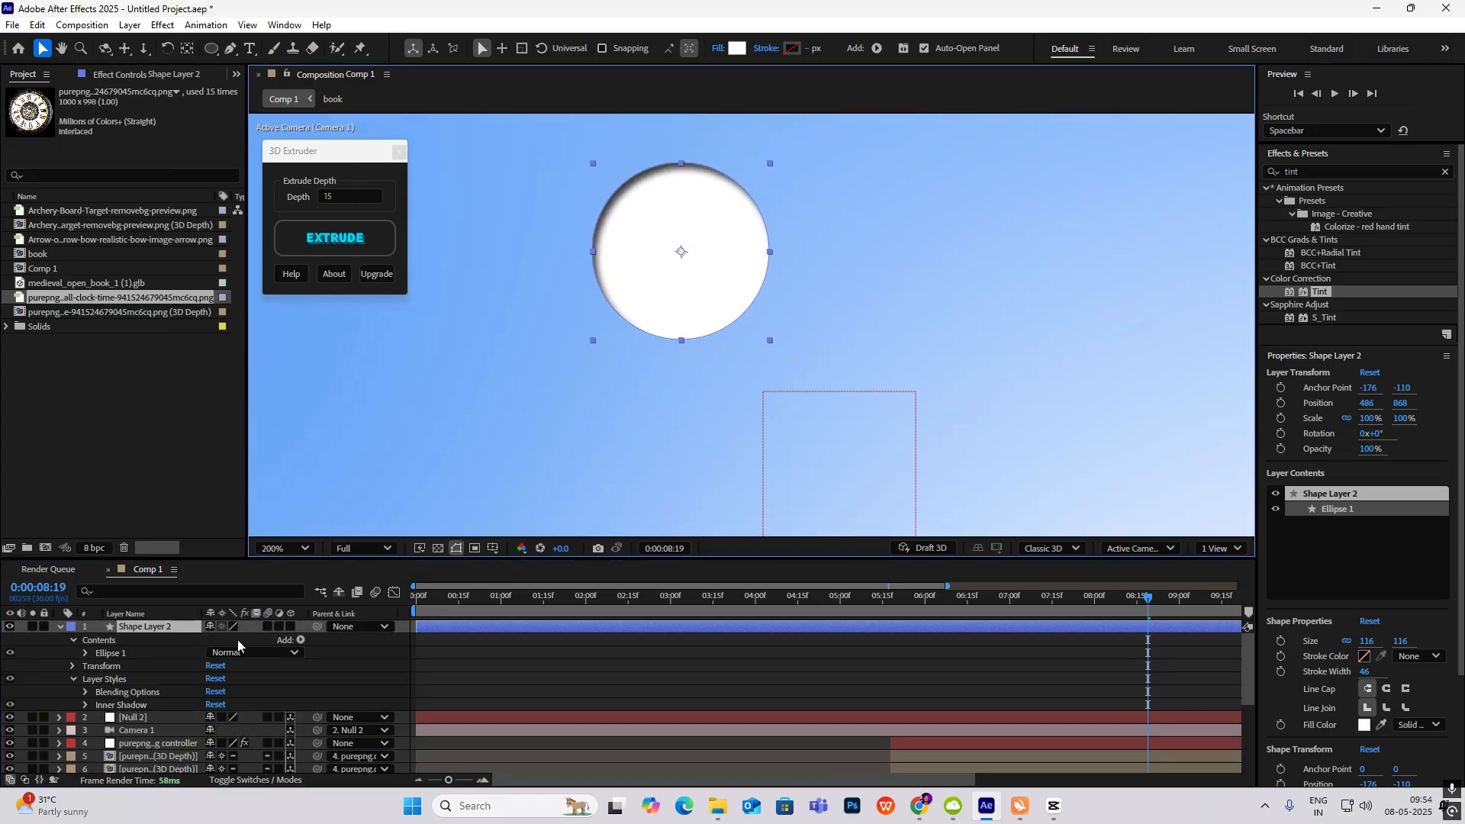
pyautogui.click(85, 705)
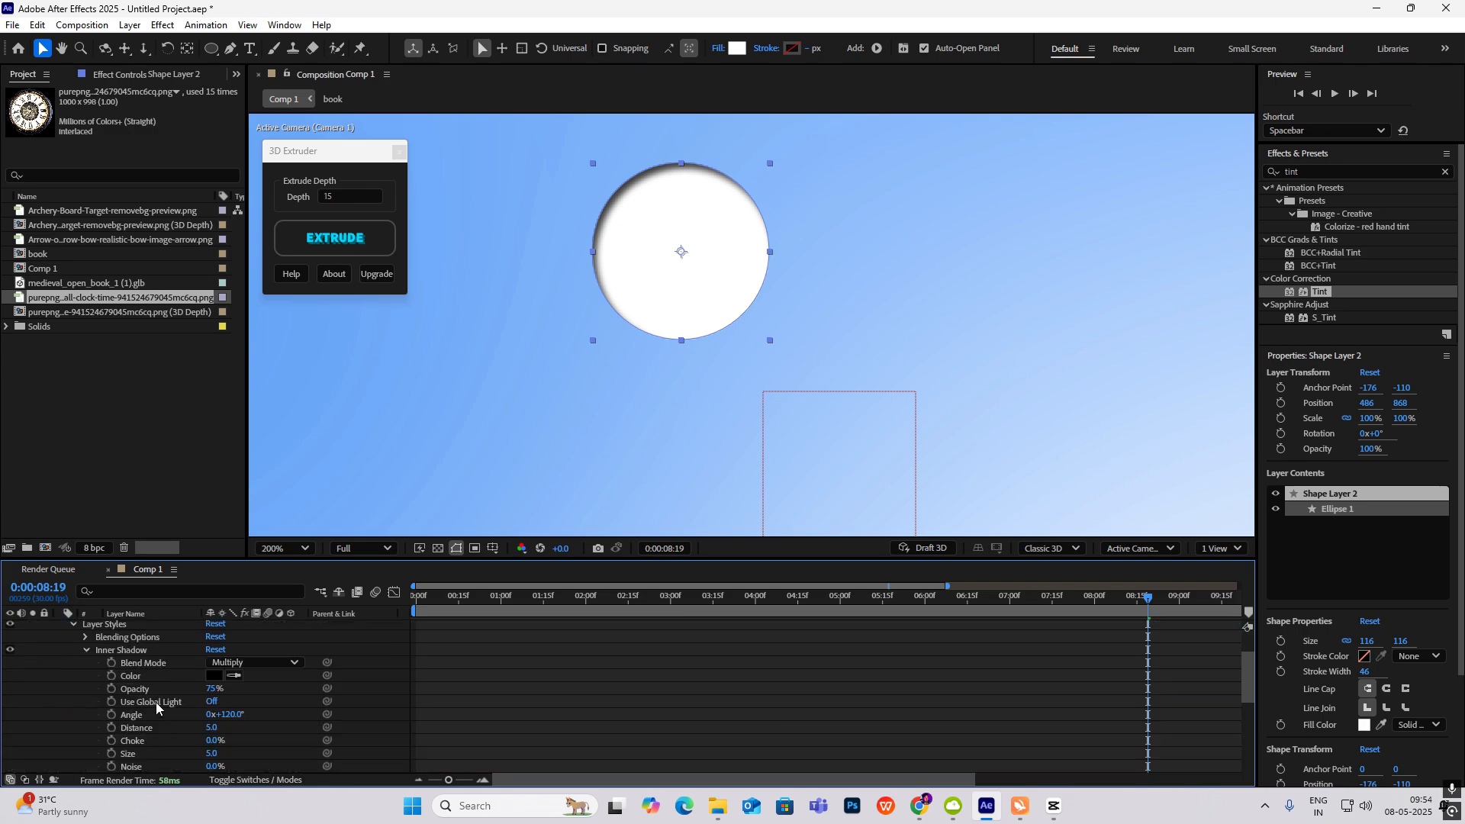
pyautogui.scroll(-3, 156, 707)
pyautogui.moveTo(212, 714)
pyautogui.mouseDown()
pyautogui.moveTo(225, 713)
pyautogui.moveTo(212, 715)
pyautogui.mouseUp()
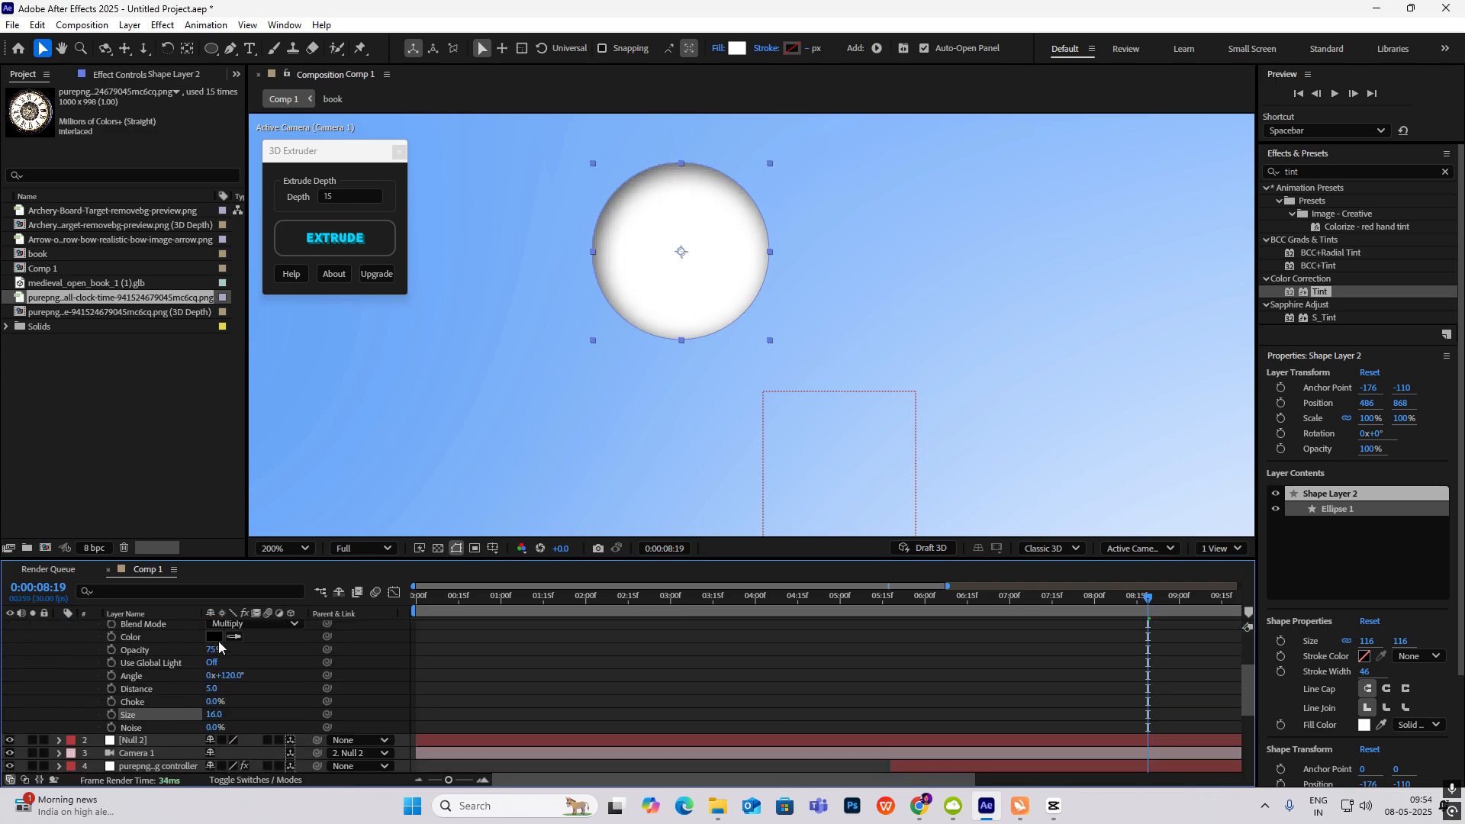
# Step: Change the color of the circle's inner shadow to a saturated blue and deselect the circle
pyautogui.click(215, 636)
pyautogui.moveTo(770, 395); pyautogui.dragTo(772, 385)
pyautogui.click(752, 337)
pyautogui.click(885, 310)
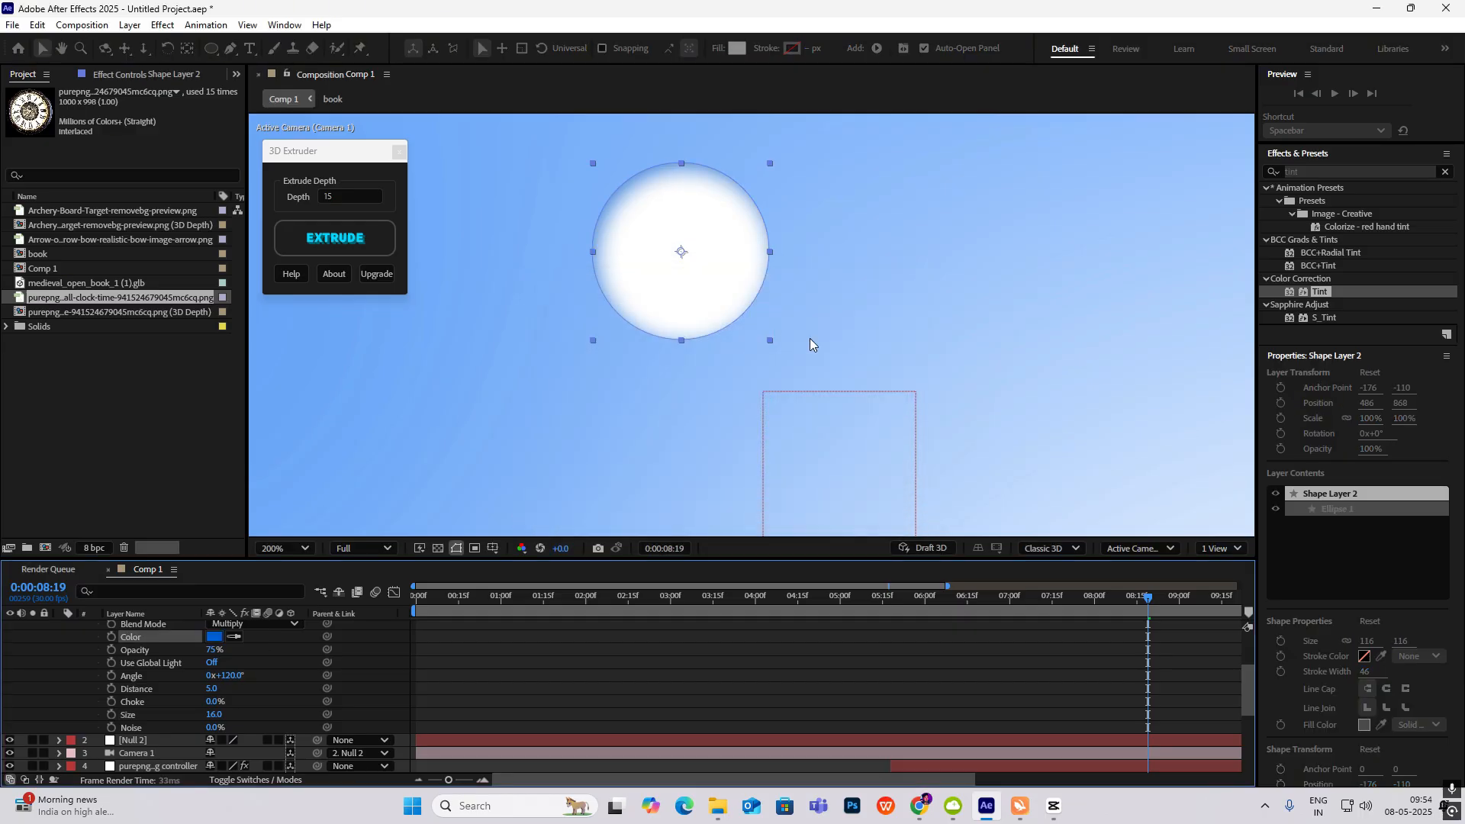
pyautogui.click(866, 324)
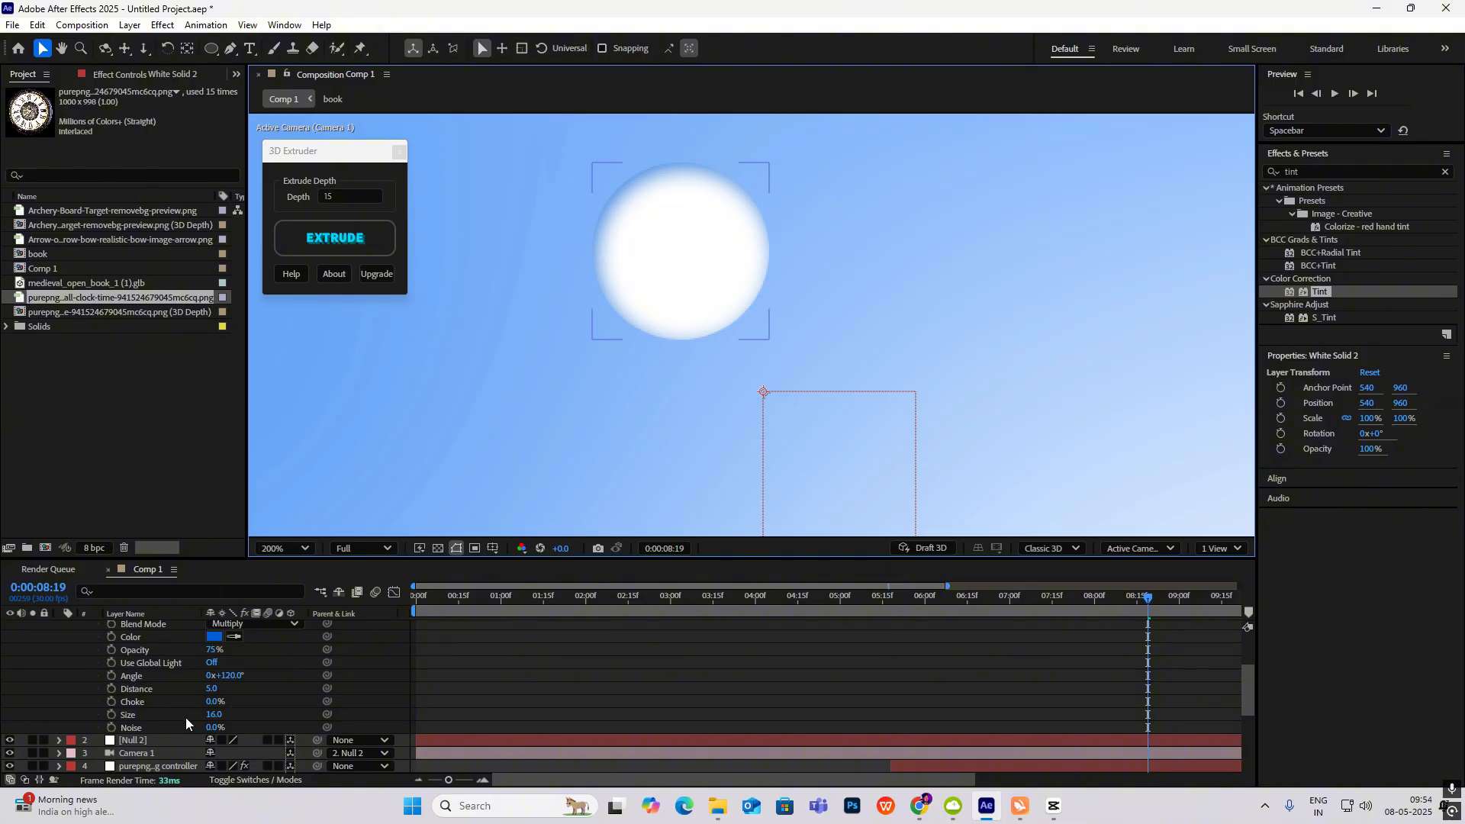
# Step: Add a little noise to the circle's inner shadow and collapse the properties of Shape Layer 2
pyautogui.moveTo(211, 730); pyautogui.dragTo(214, 729)
pyautogui.click(733, 334)
pyautogui.scroll(-1, 733, 334)
pyautogui.scroll(3, 95, 671)
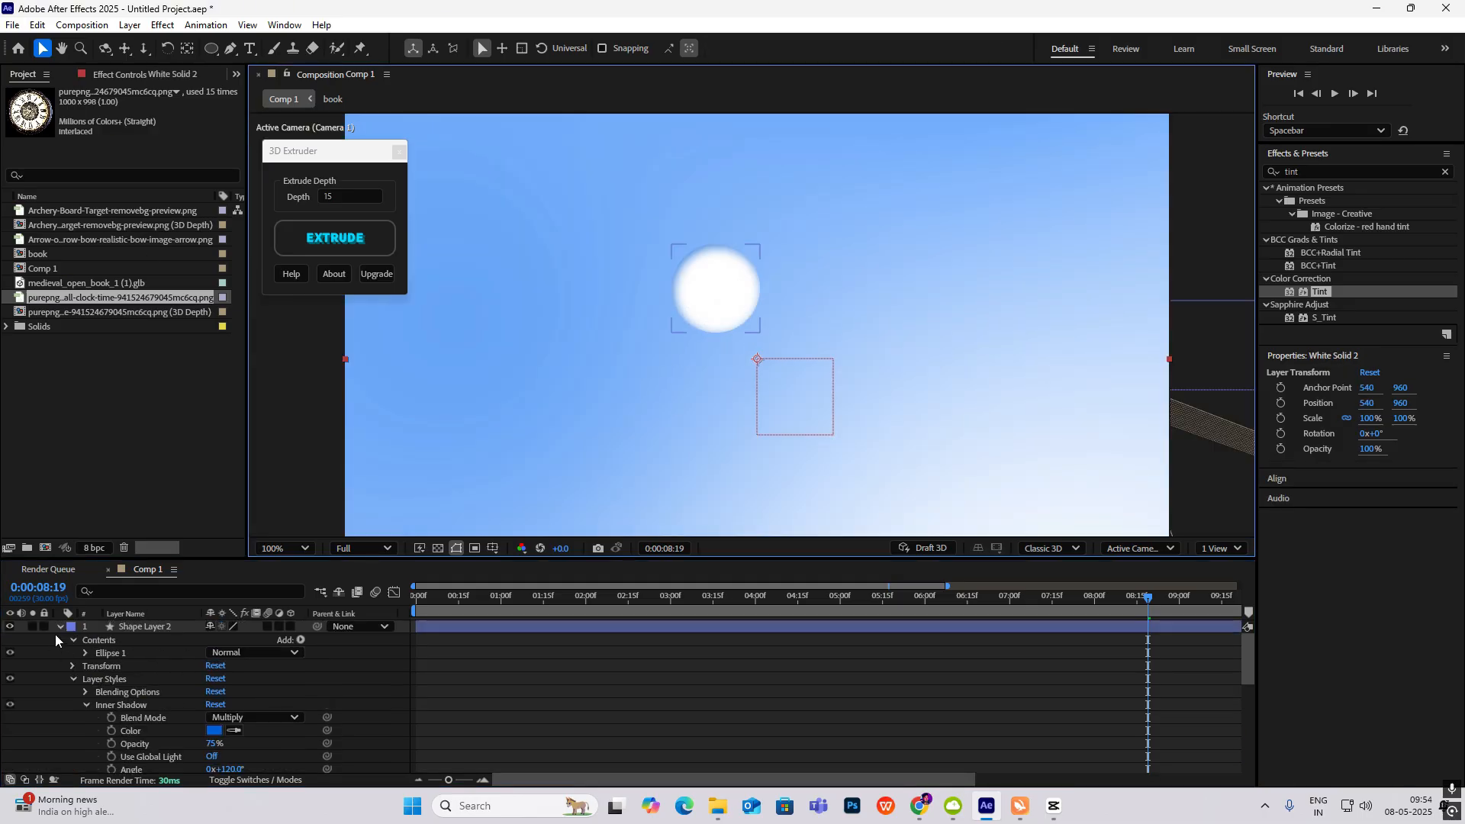
pyautogui.click(60, 626)
# Step: With no layer selected, set the Ellipse tool's fill to black (000000)
pyautogui.click(230, 50)
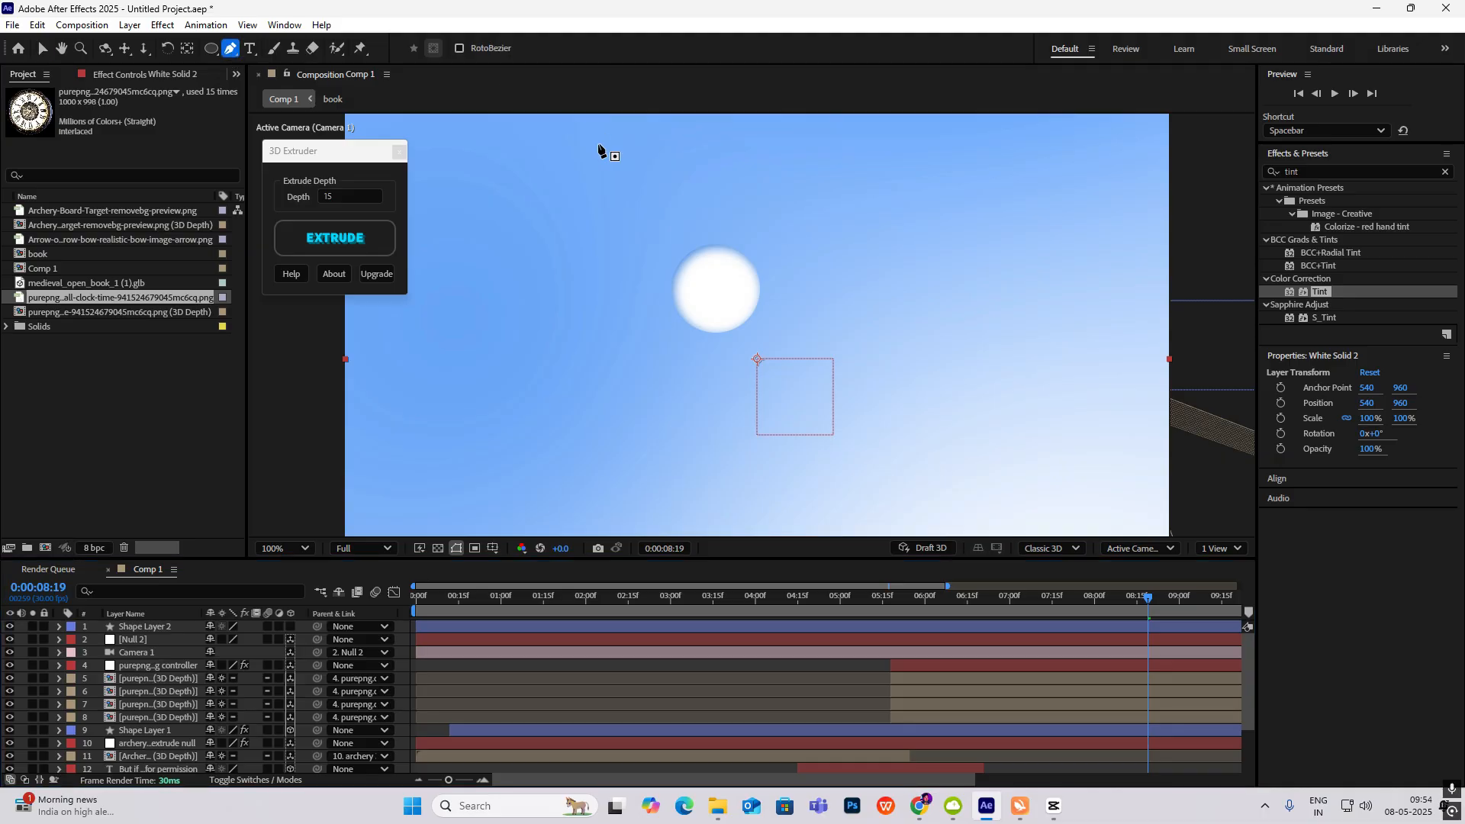
pyautogui.click(212, 48)
pyautogui.scroll(-2, 610, 257)
pyautogui.click(44, 50)
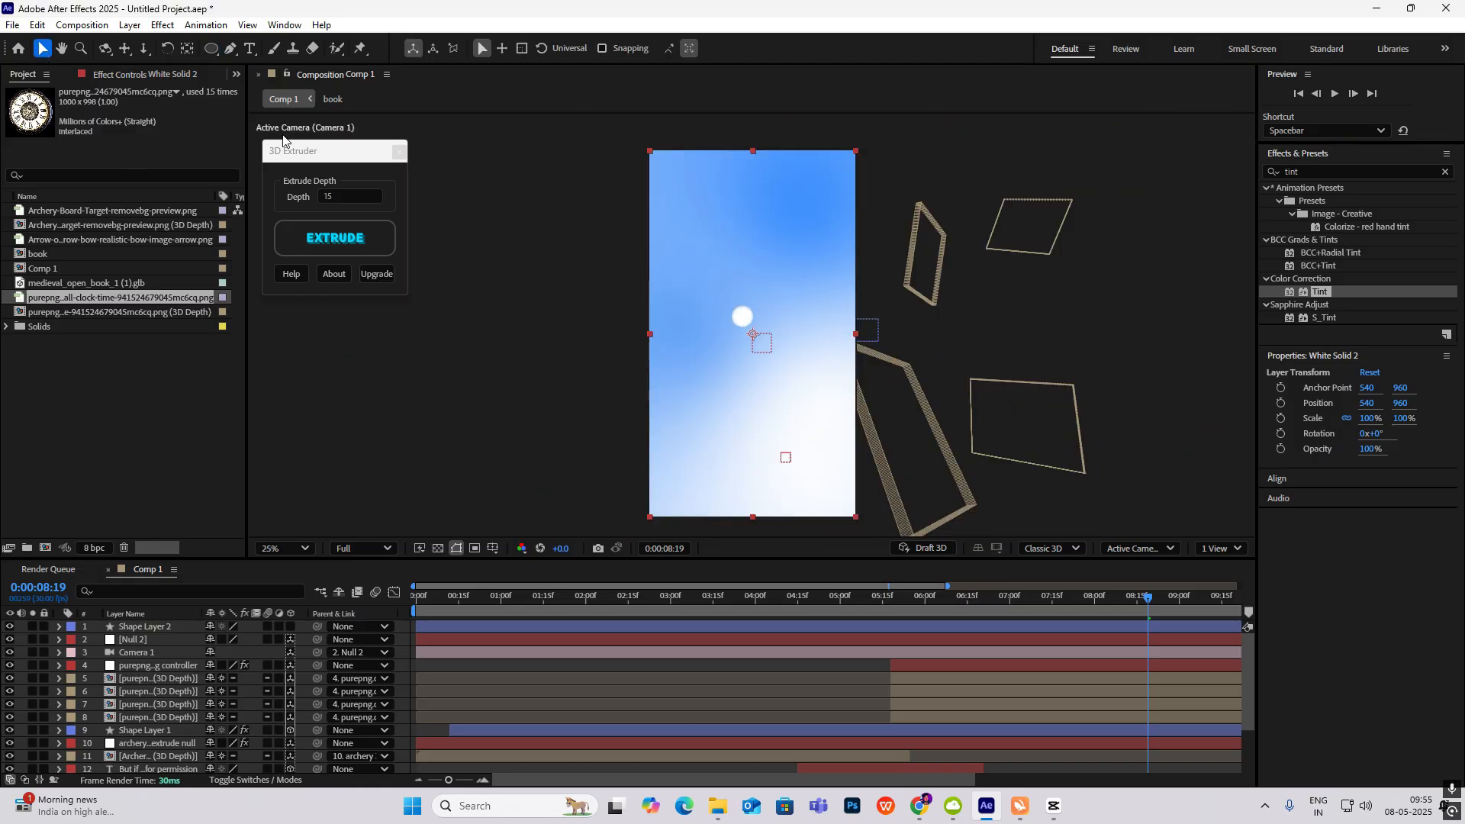
pyautogui.click(550, 237)
pyautogui.scroll(1, 766, 284)
pyautogui.click(211, 48)
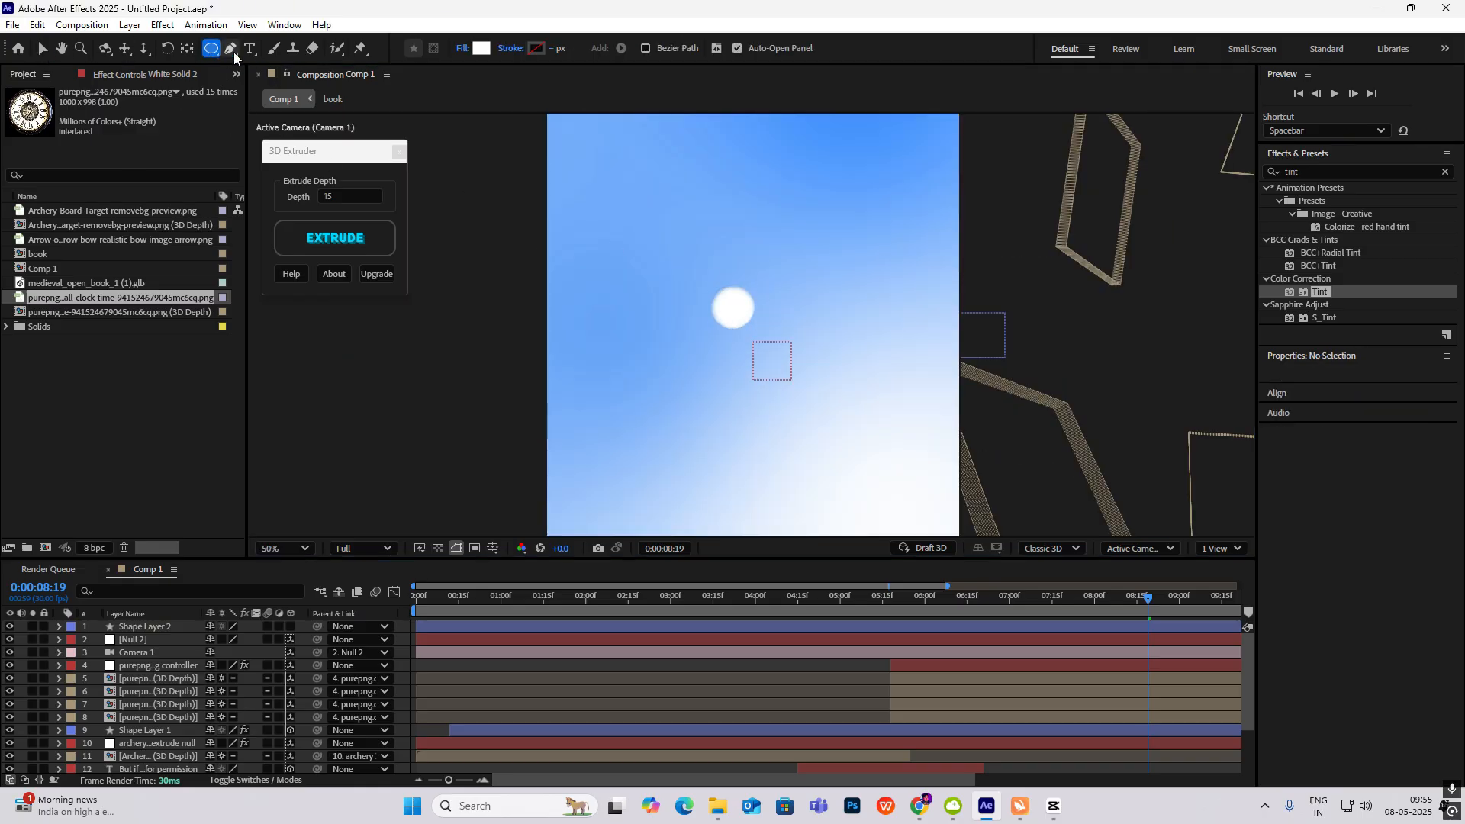
pyautogui.click(482, 48)
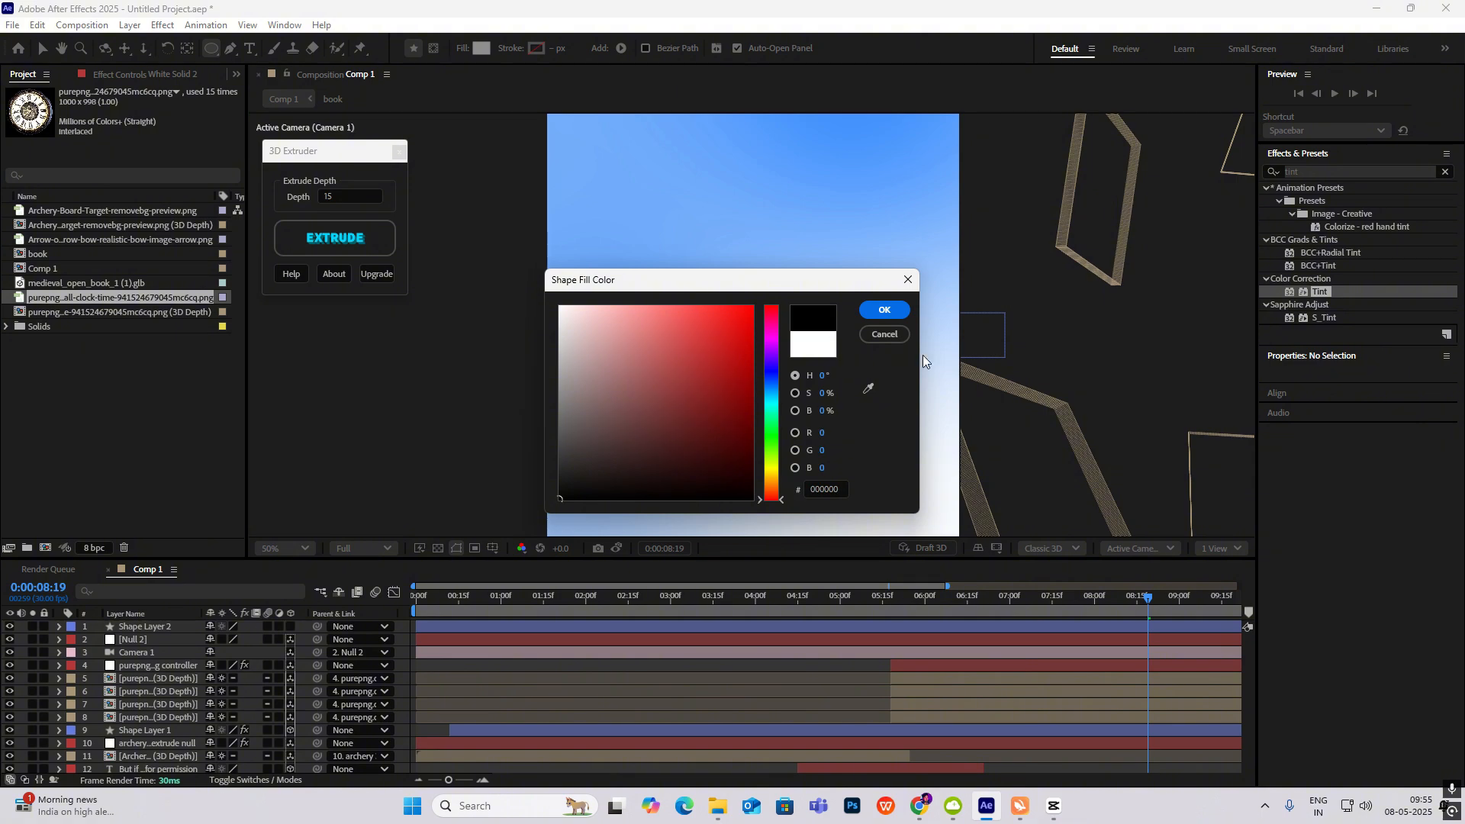
pyautogui.click(885, 310)
# Step: Draw a tiny black circle about 2 px wide in the white circle's upper left as an eye, and collapse its layer properties
pyautogui.scroll(1, 705, 311)
pyautogui.scroll(1, 689, 277)
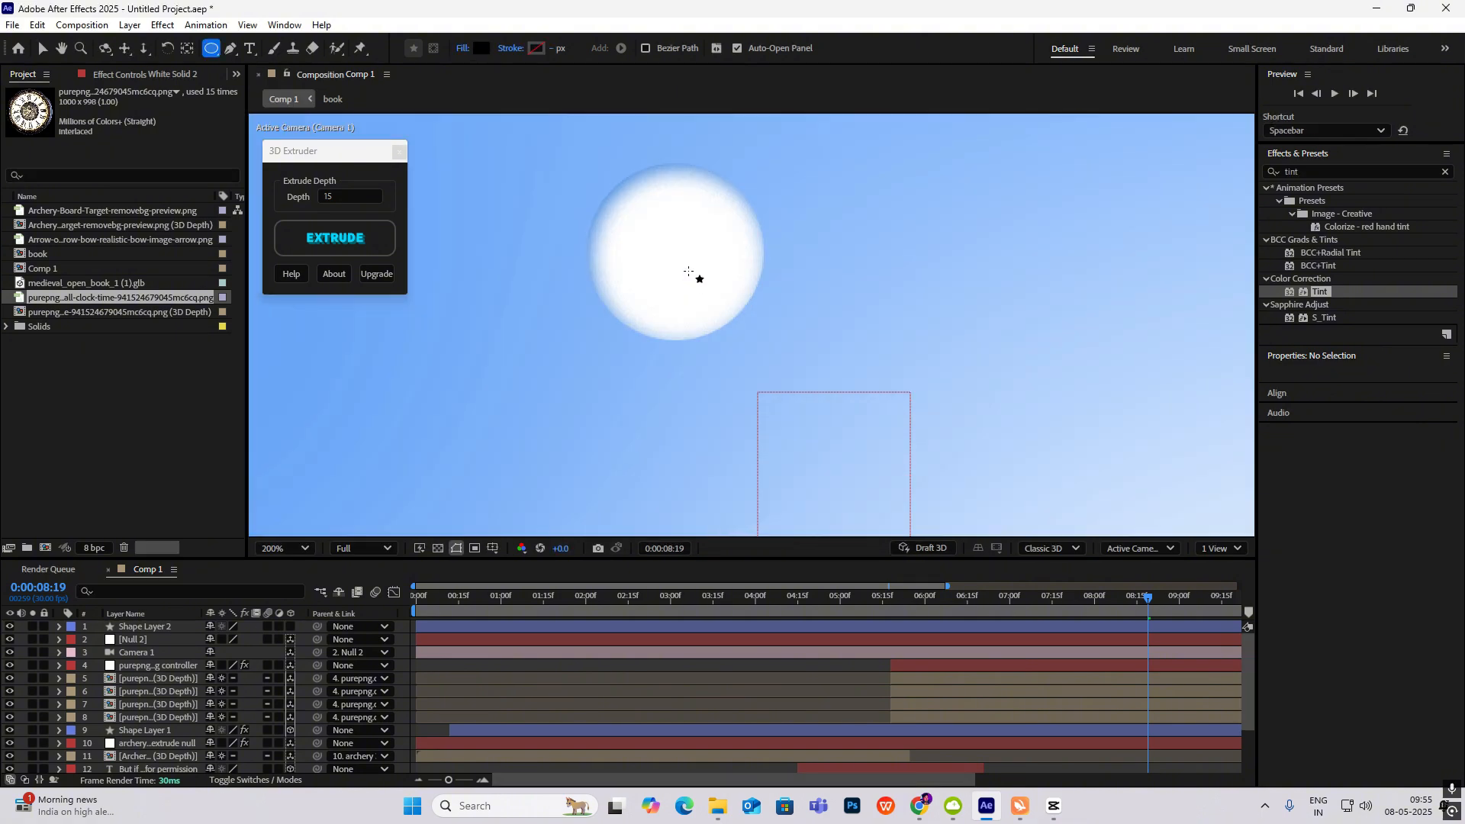
pyautogui.click(626, 226)
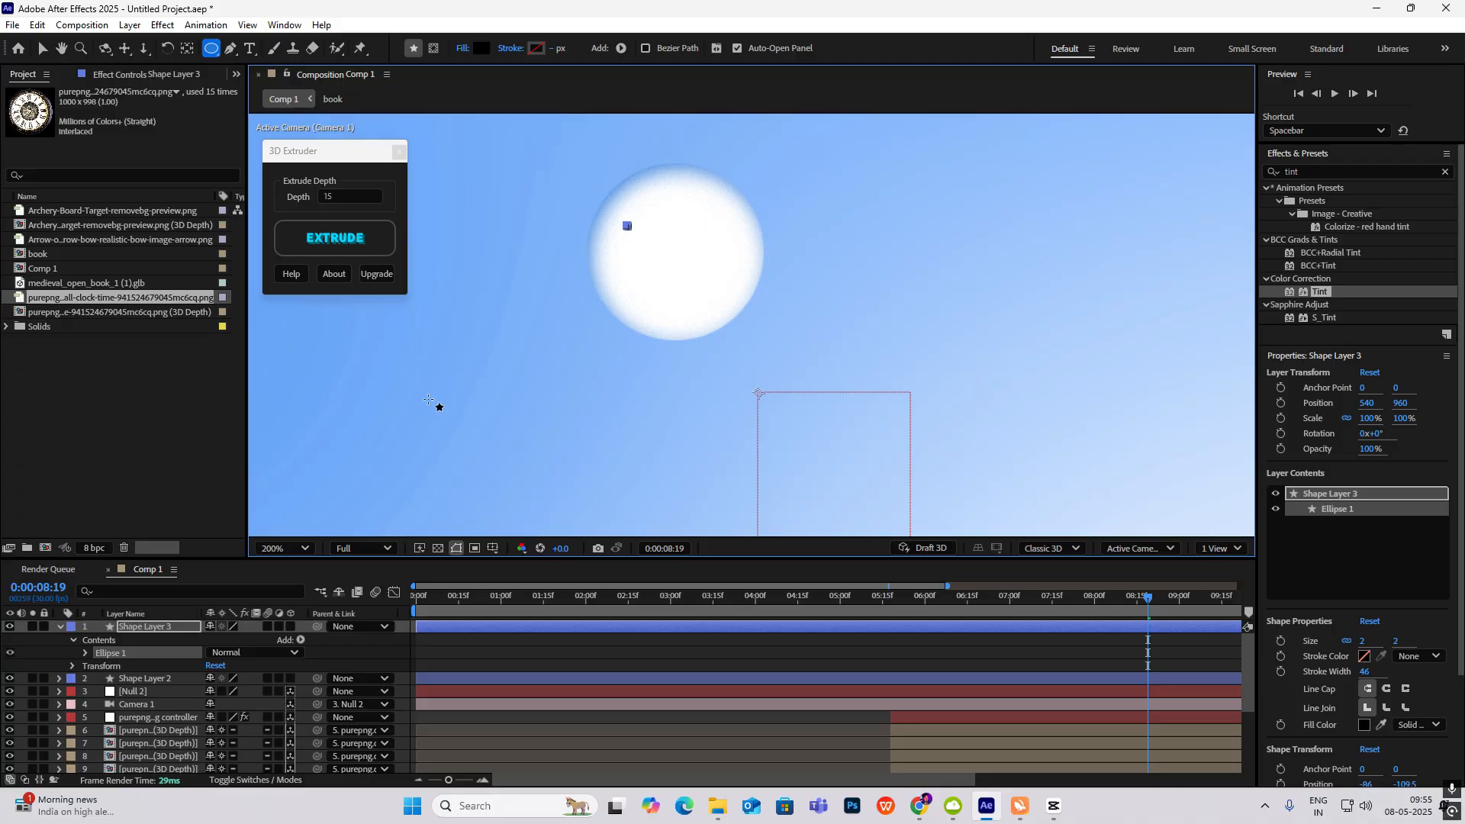
pyautogui.click(61, 626)
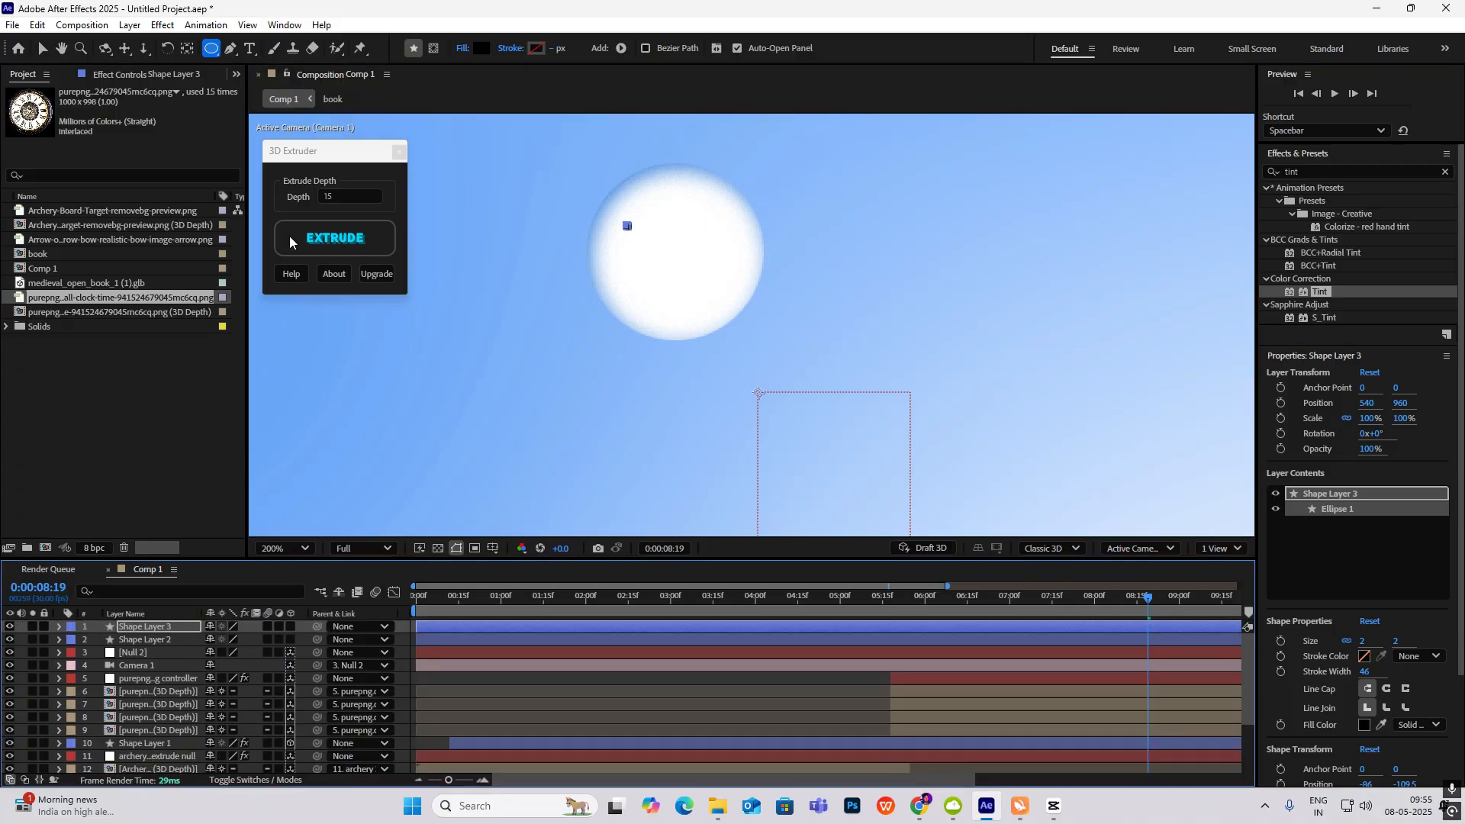
# Step: Duplicate the eye layer, center the copy's anchor point and place it in the face's upper right at about 507.8, 848.2
pyautogui.click(43, 51)
pyautogui.click(771, 247)
pyautogui.press('.')
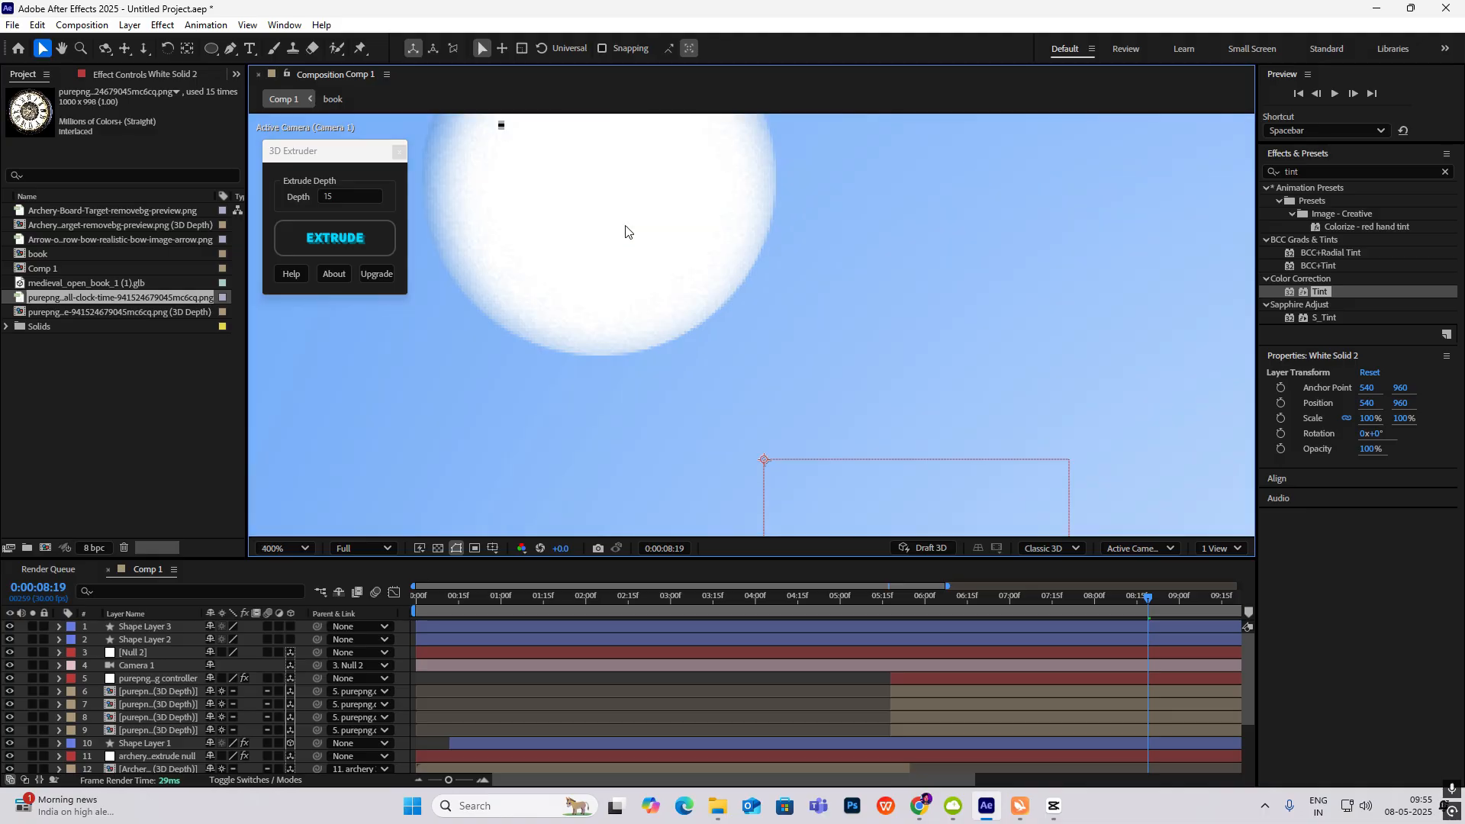
pyautogui.moveTo(605, 203); pyautogui.dragTo(651, 281)
pyautogui.click(157, 628)
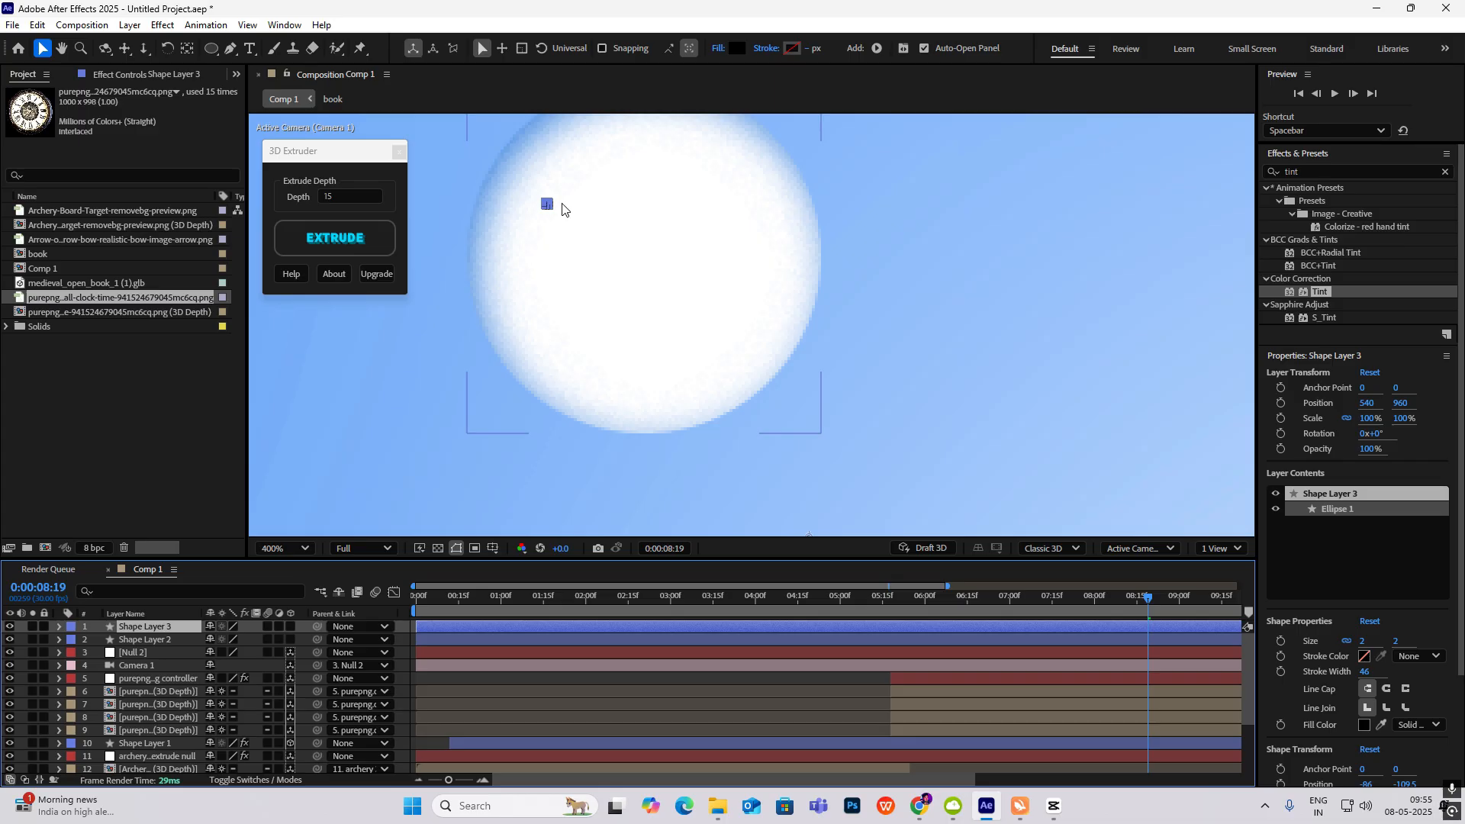
pyautogui.hotkey('ctrl', 'd')
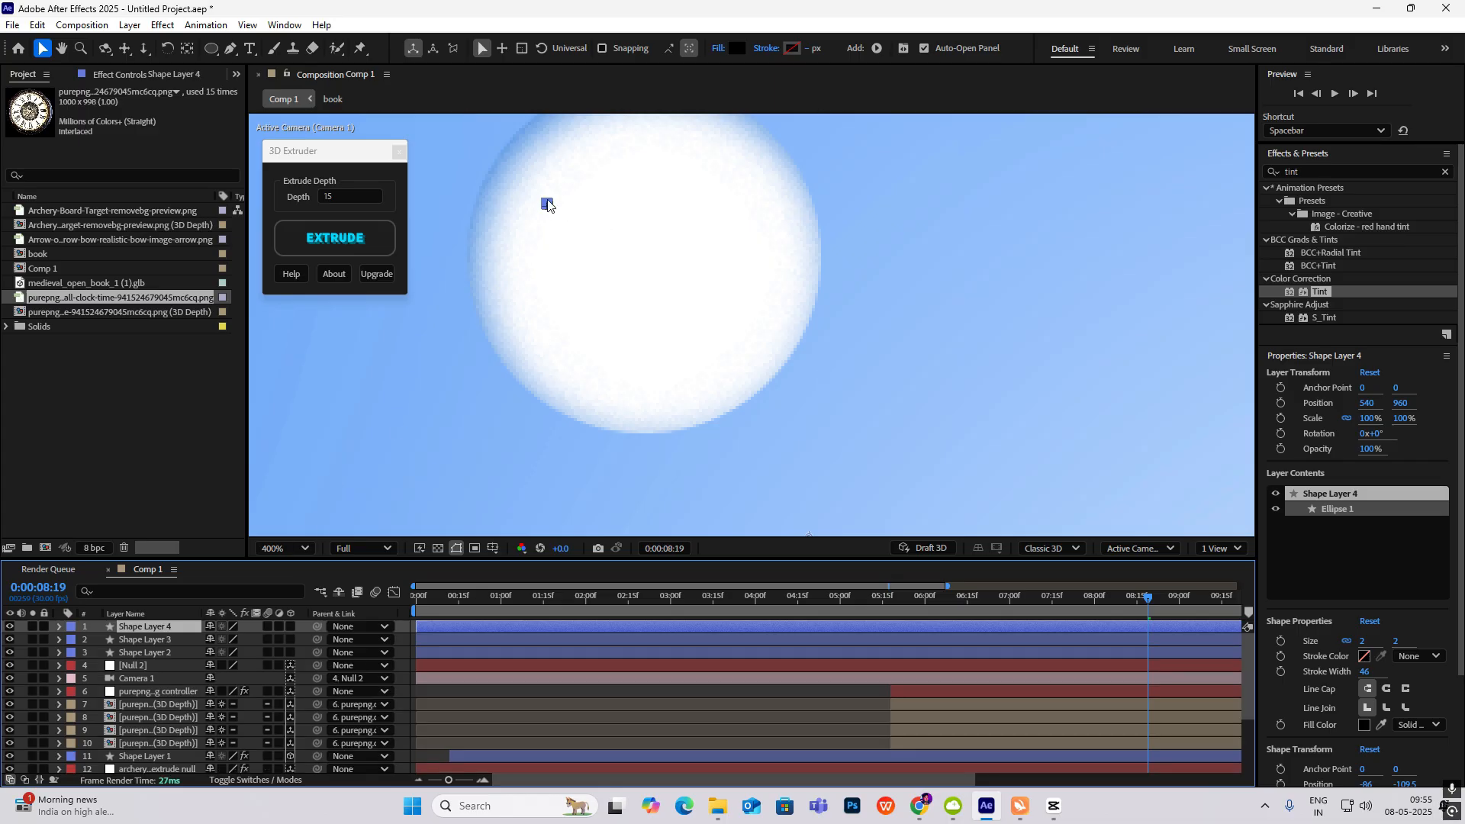
pyautogui.moveTo(572, 208); pyautogui.dragTo(637, 241)
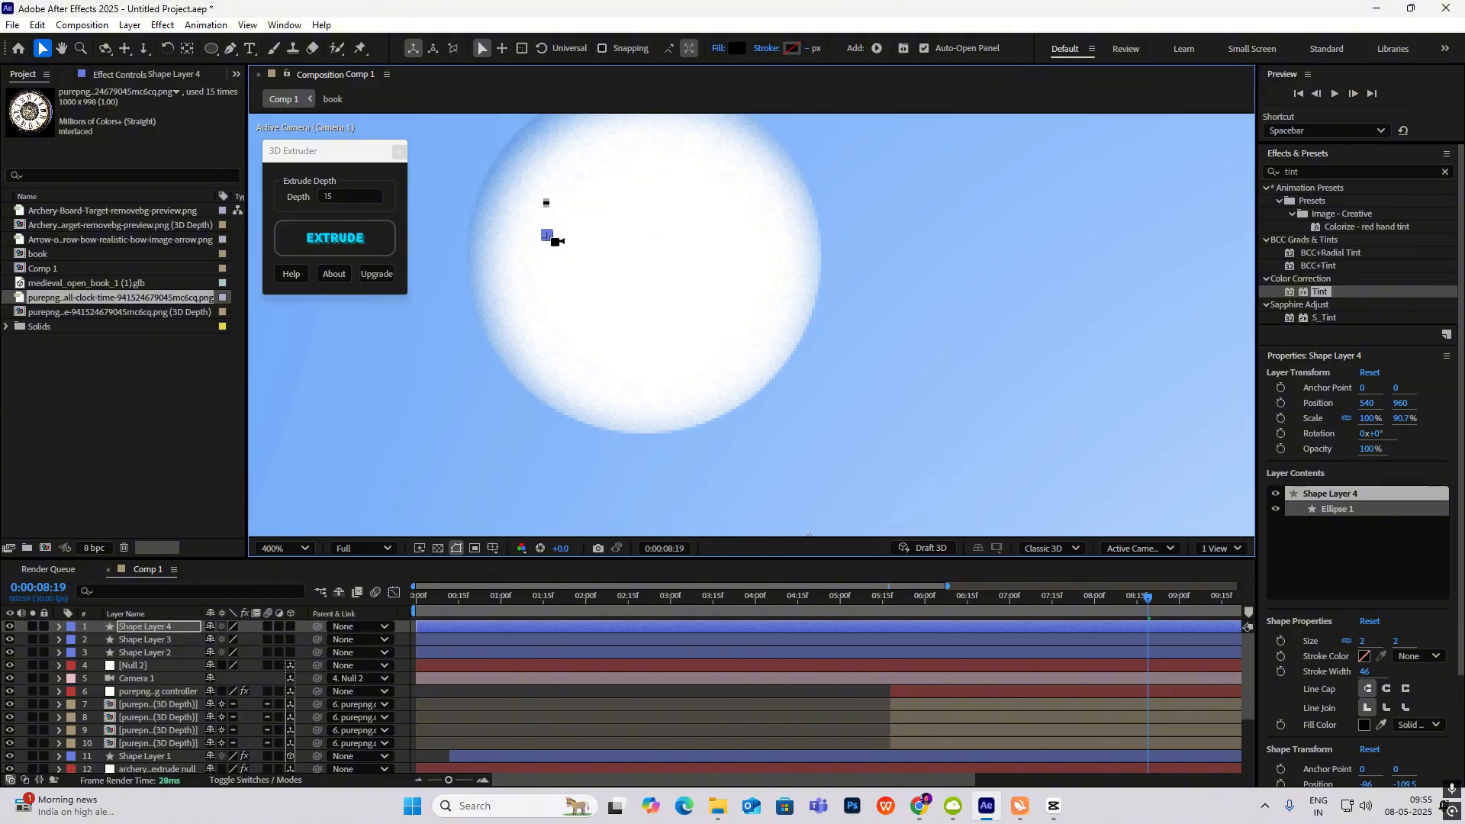
pyautogui.hotkey('ctrl', 'alt', 'Home')
pyautogui.moveTo(548, 239); pyautogui.dragTo(711, 200)
pyautogui.scroll(-6, 710, 246)
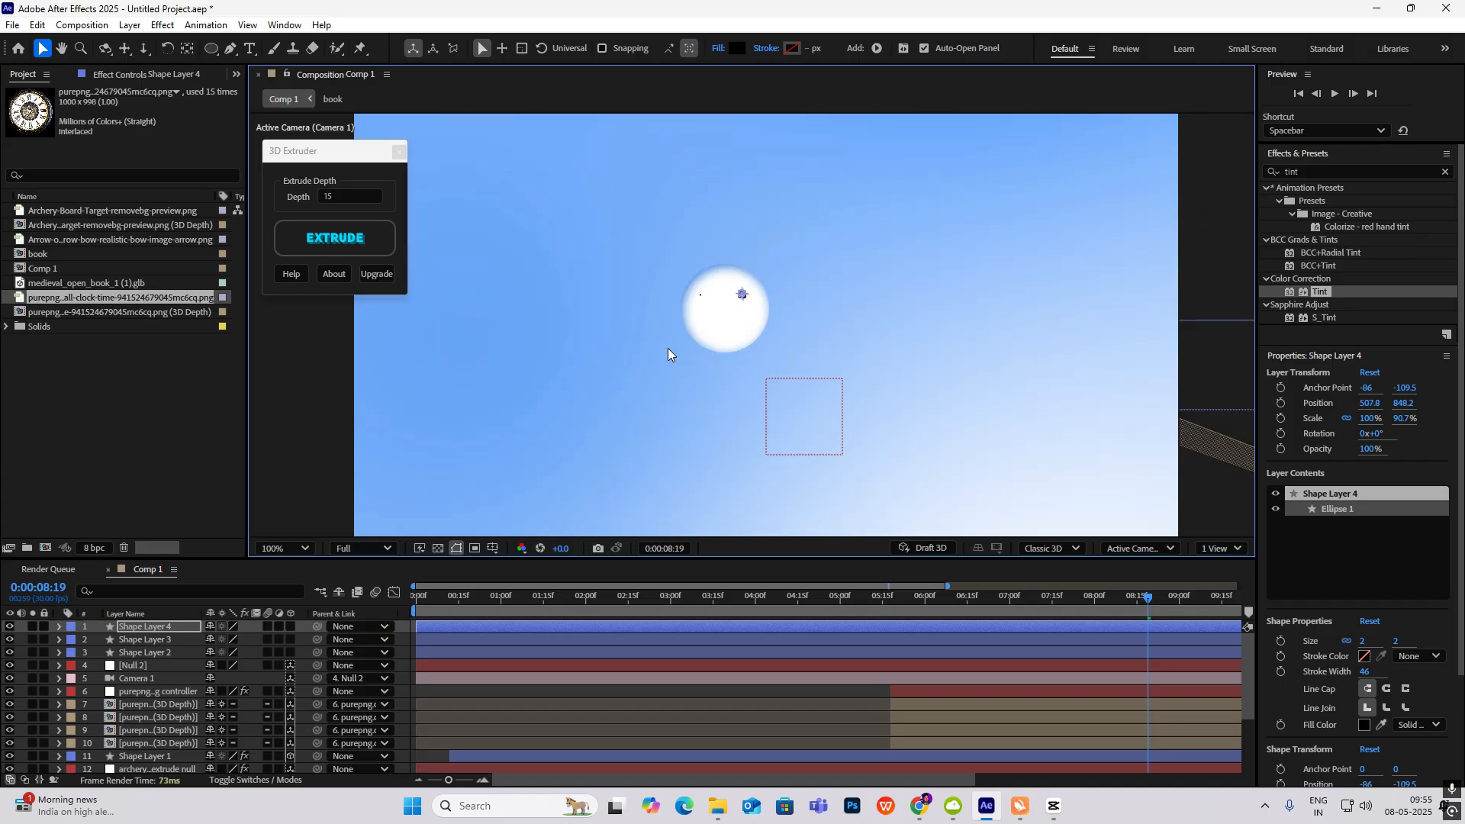
pyautogui.click(487, 411)
# Step: Set the Pen tool's stroke to a solid black color with no layer selected
pyautogui.scroll(4, 736, 336)
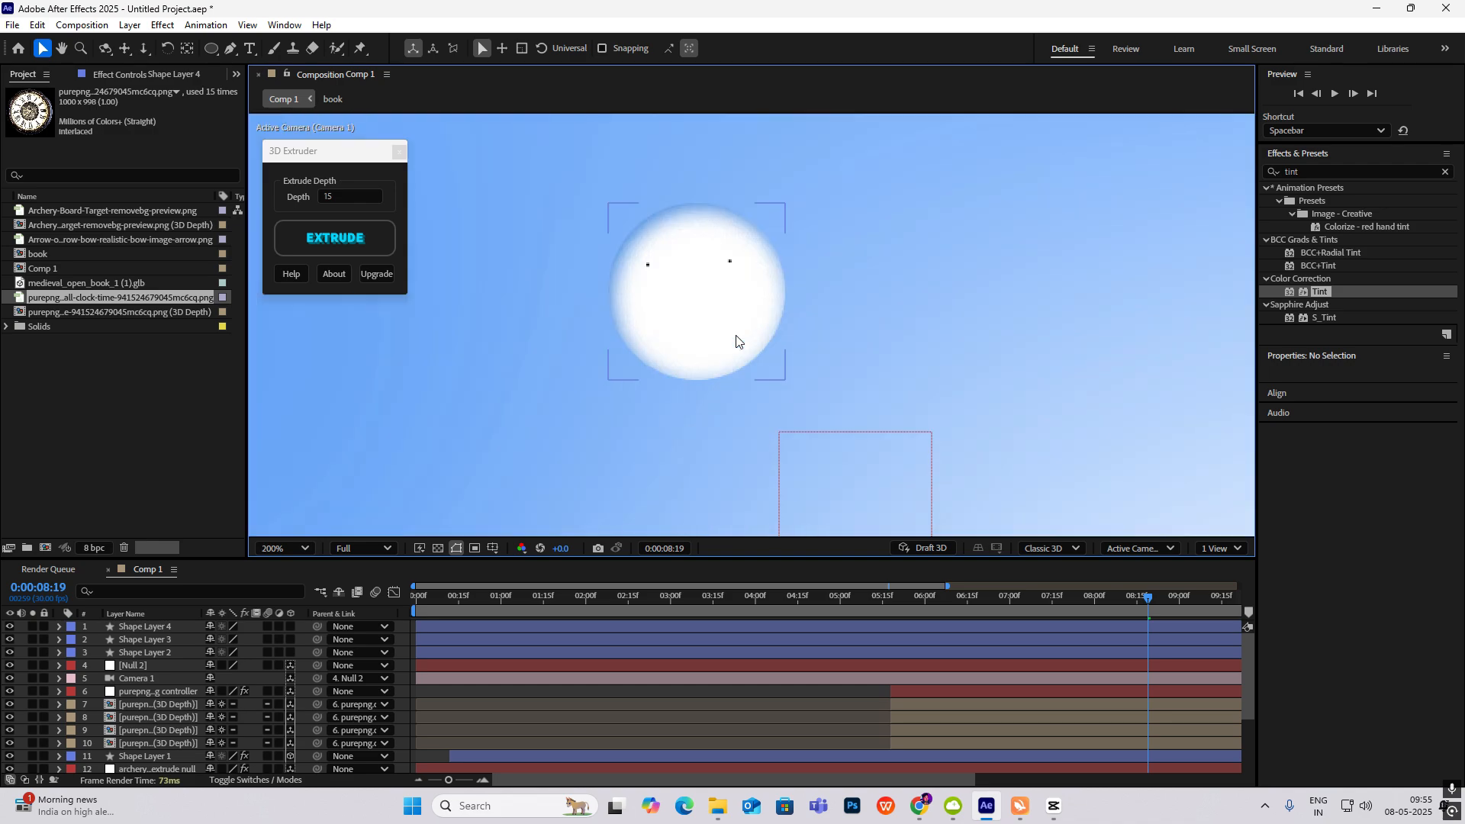
pyautogui.press('g')
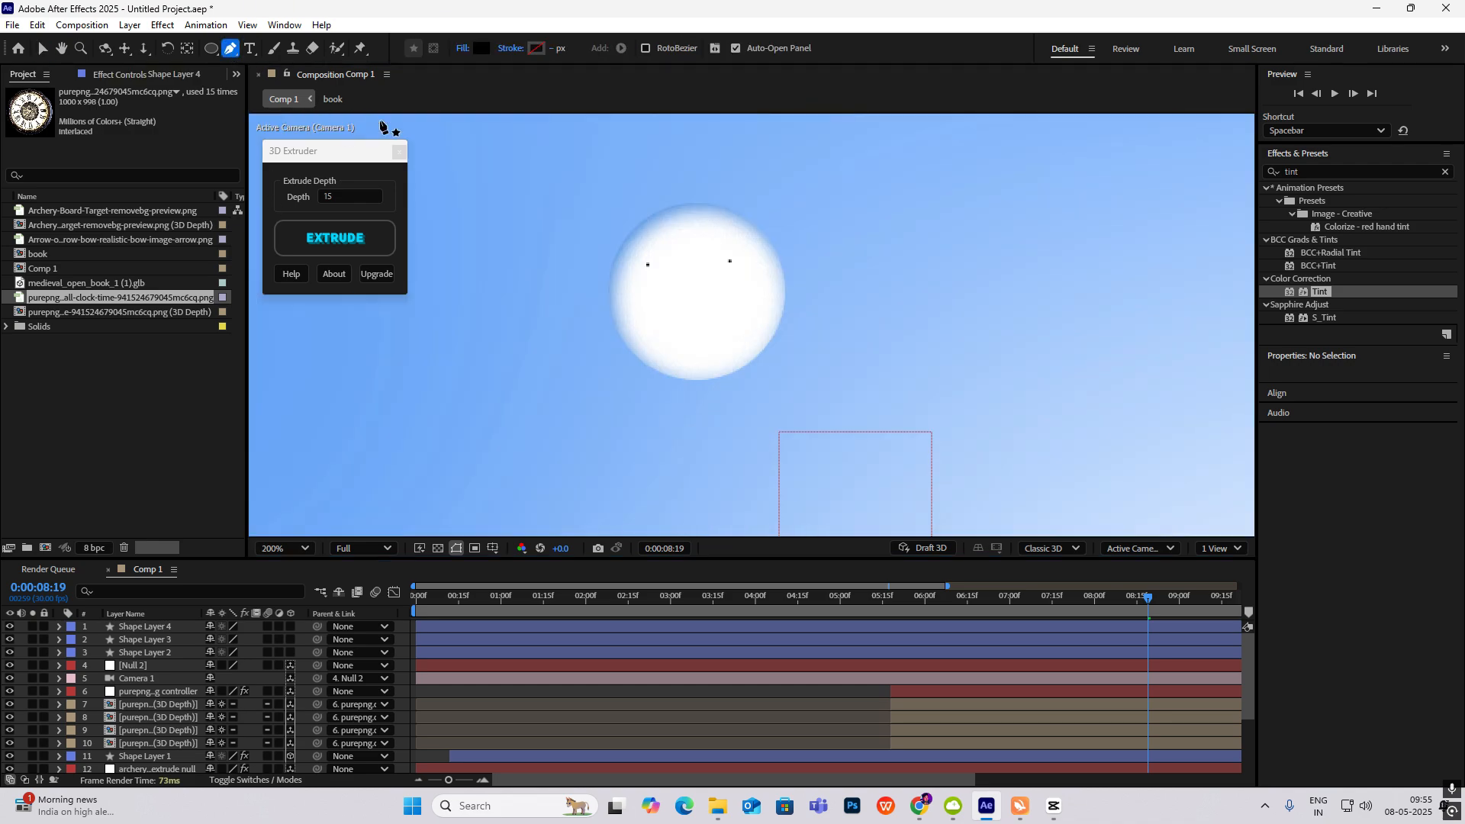
pyautogui.scroll(-3, 218, 662)
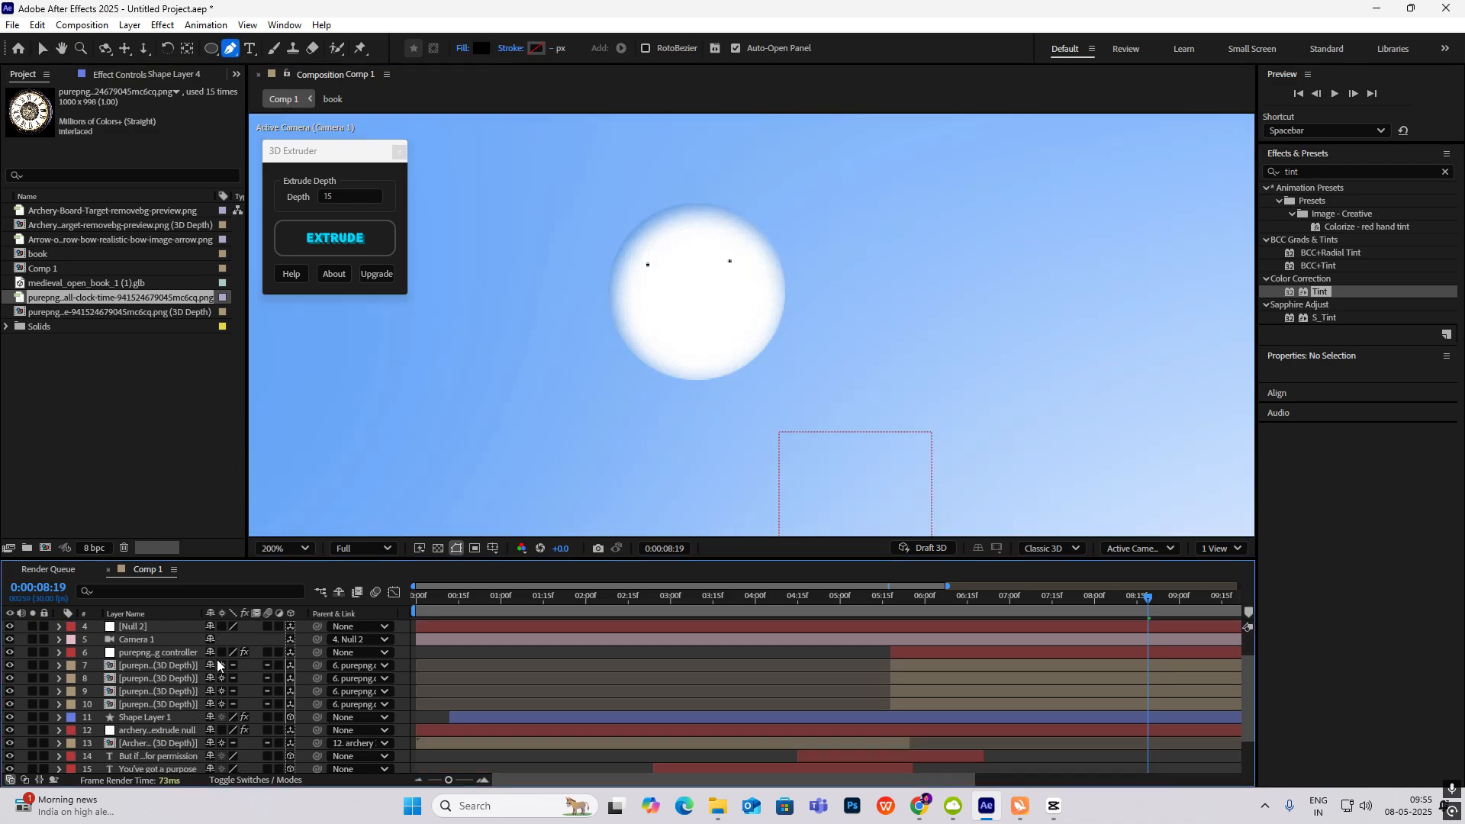
pyautogui.scroll(3, 168, 676)
pyautogui.scroll(-4, 506, 366)
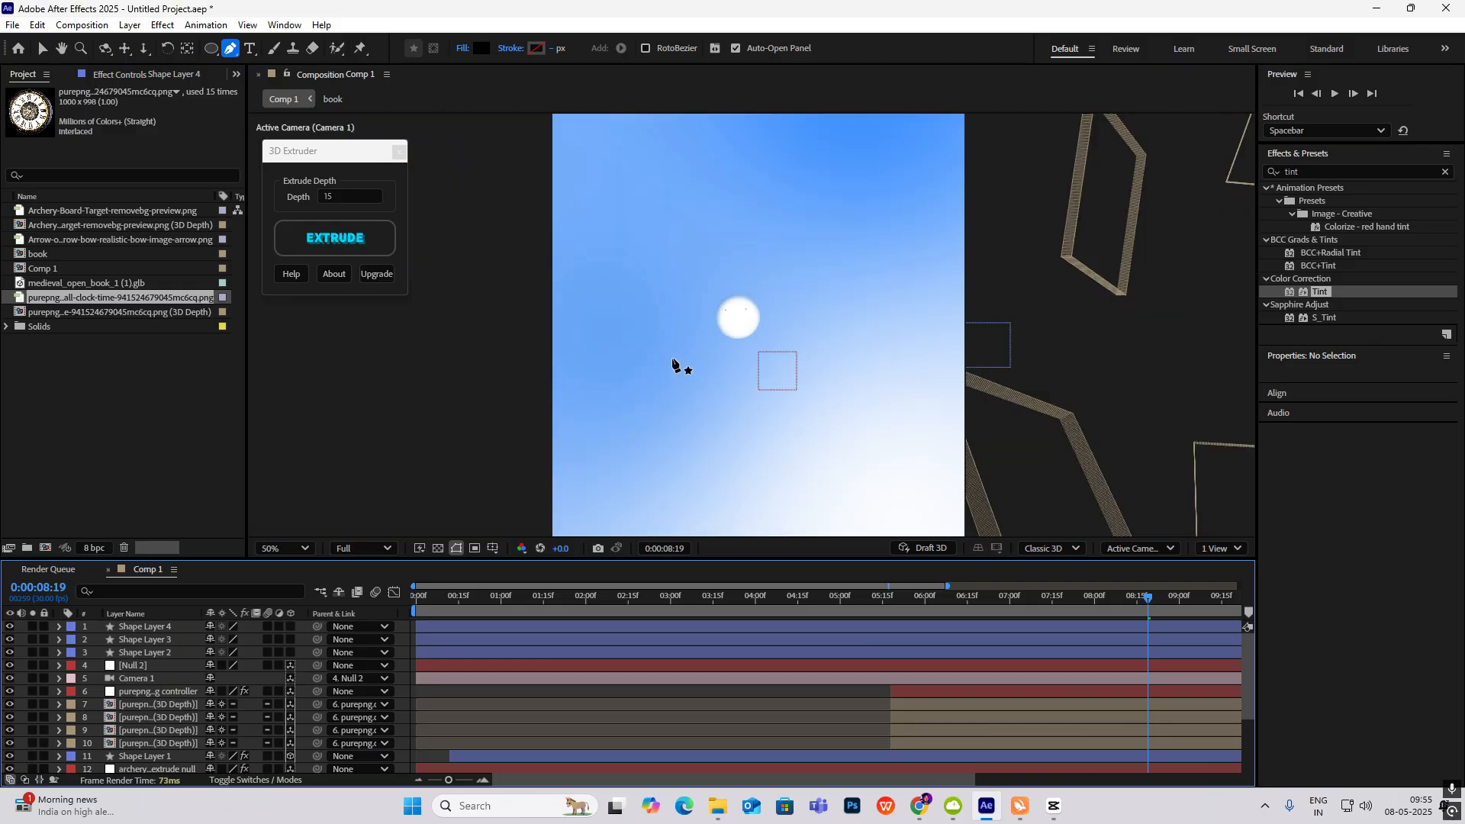
pyautogui.click(509, 49)
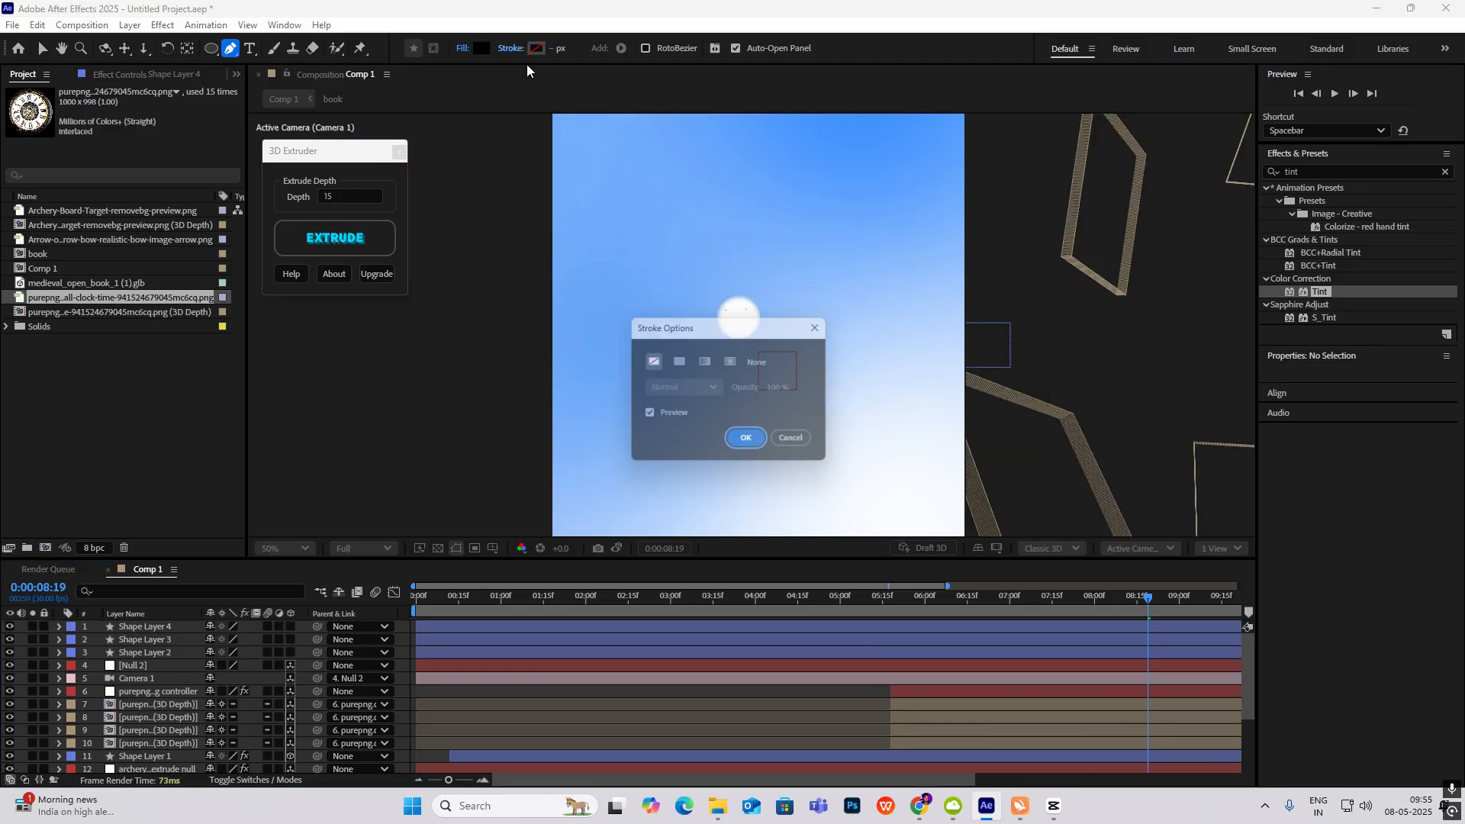
pyautogui.click(681, 361)
pyautogui.click(755, 443)
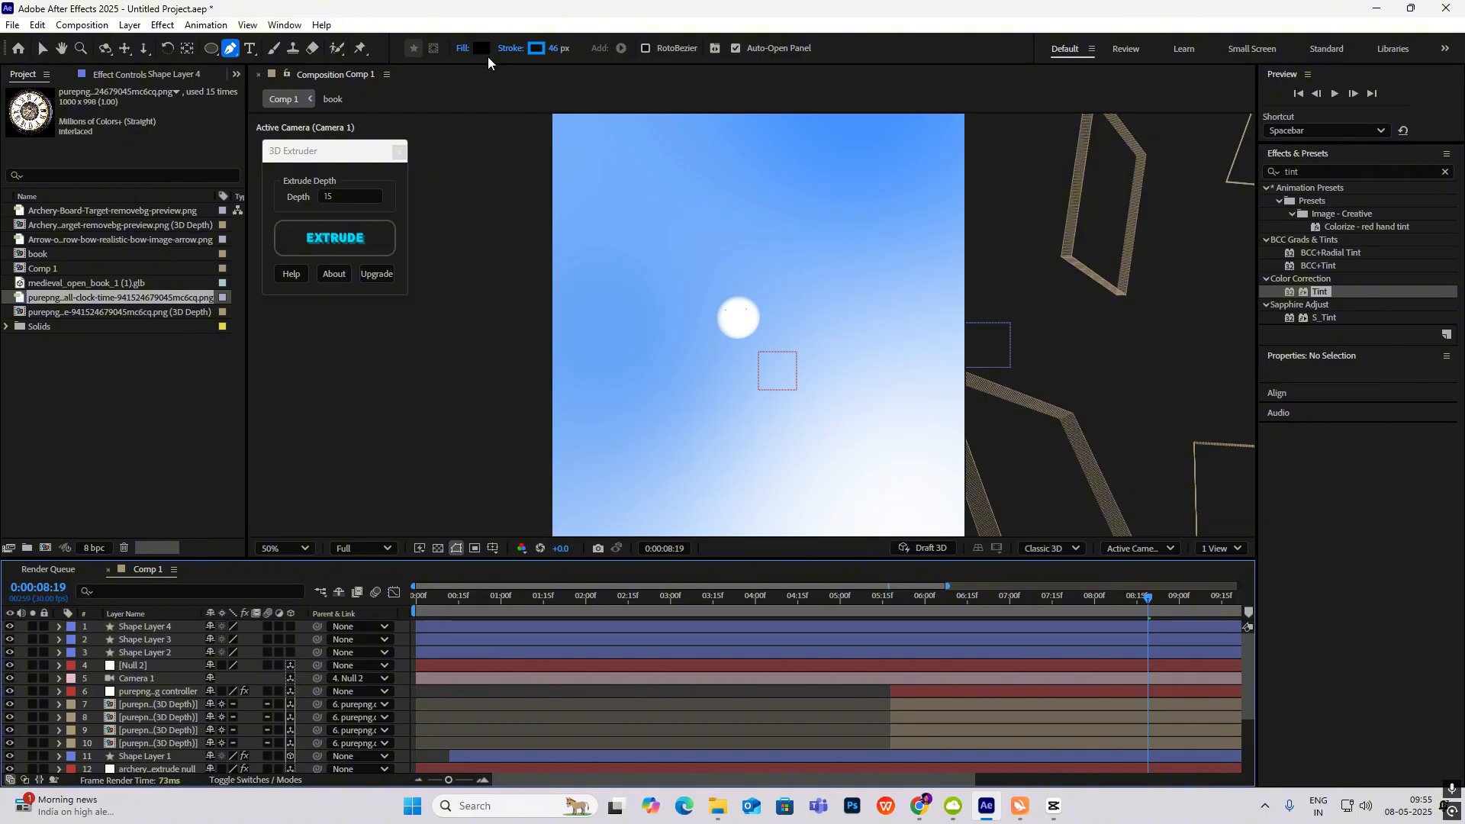
pyautogui.click(537, 49)
pyautogui.moveTo(589, 381); pyautogui.dragTo(343, 716)
pyautogui.click(892, 308)
# Step: Set the Pen tool's fill to None and draw a straight horizontal mouth line below the two eyes
pyautogui.click(465, 49)
pyautogui.click(654, 361)
pyautogui.click(752, 443)
pyautogui.scroll(4, 735, 319)
pyautogui.click(649, 308)
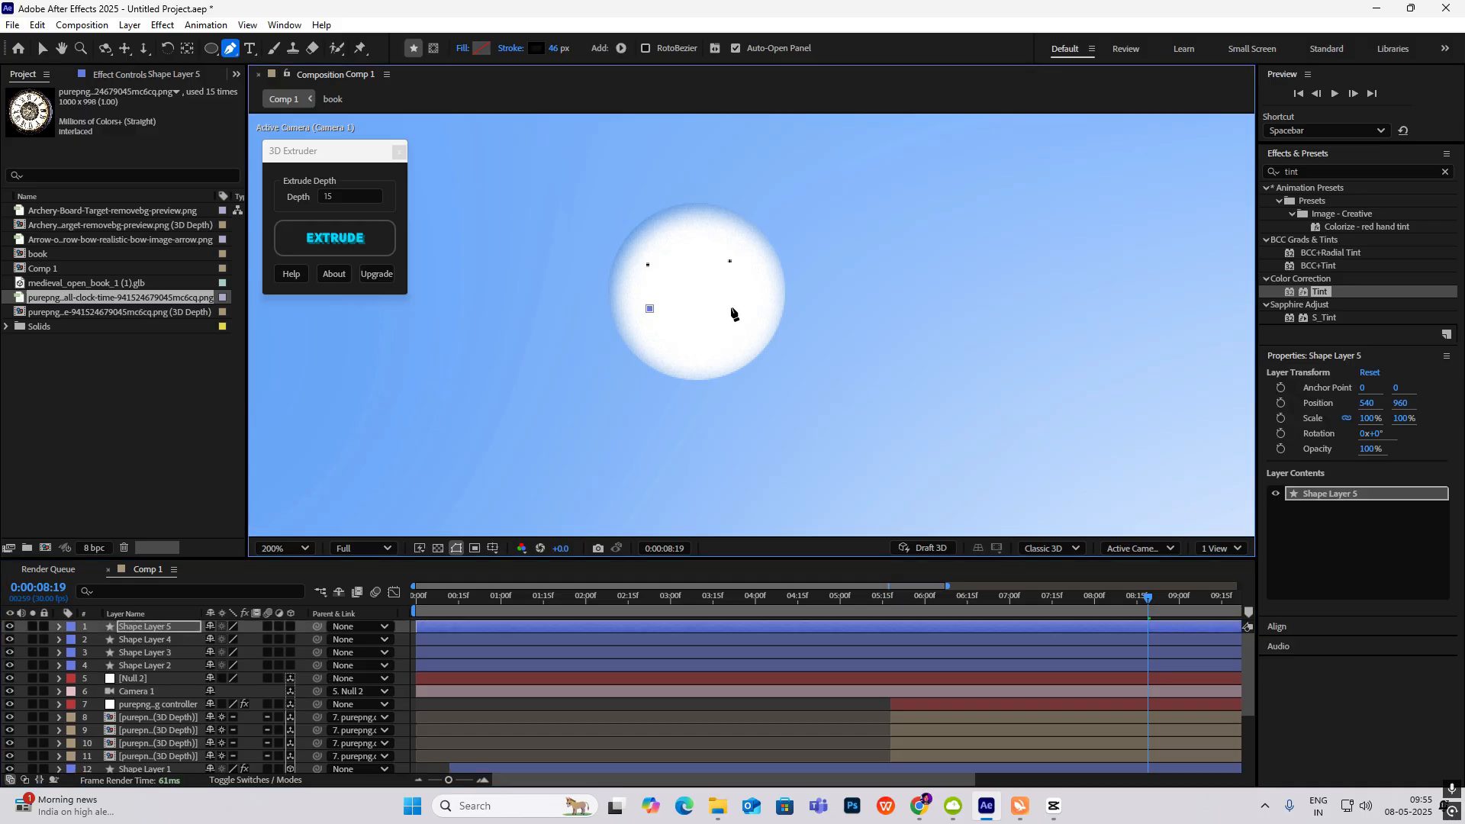
pyautogui.click(725, 310)
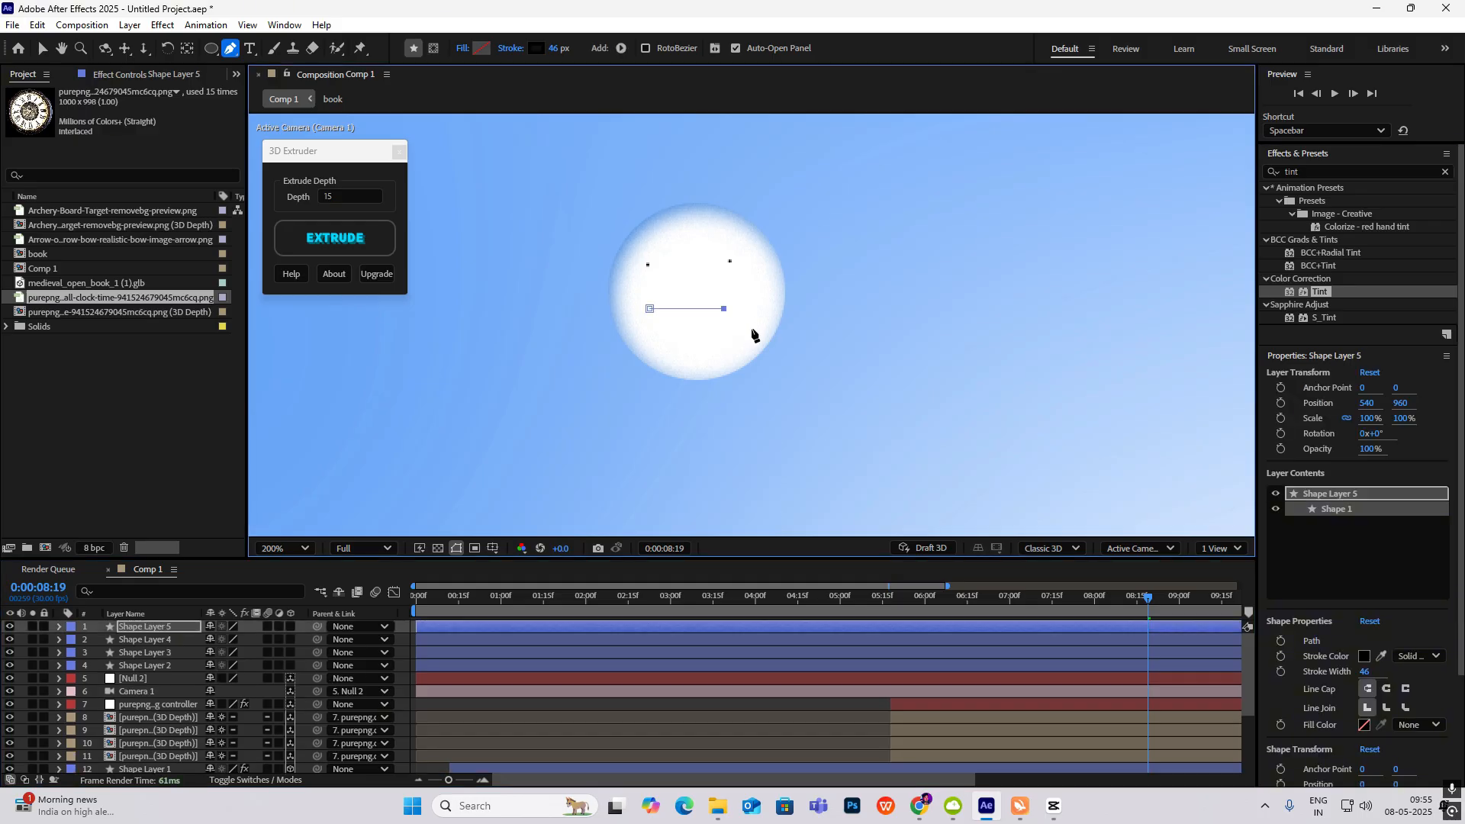
# Step: Set the stroke width of the mouth line to 2 px
pyautogui.moveTo(558, 50); pyautogui.dragTo(532, 61)
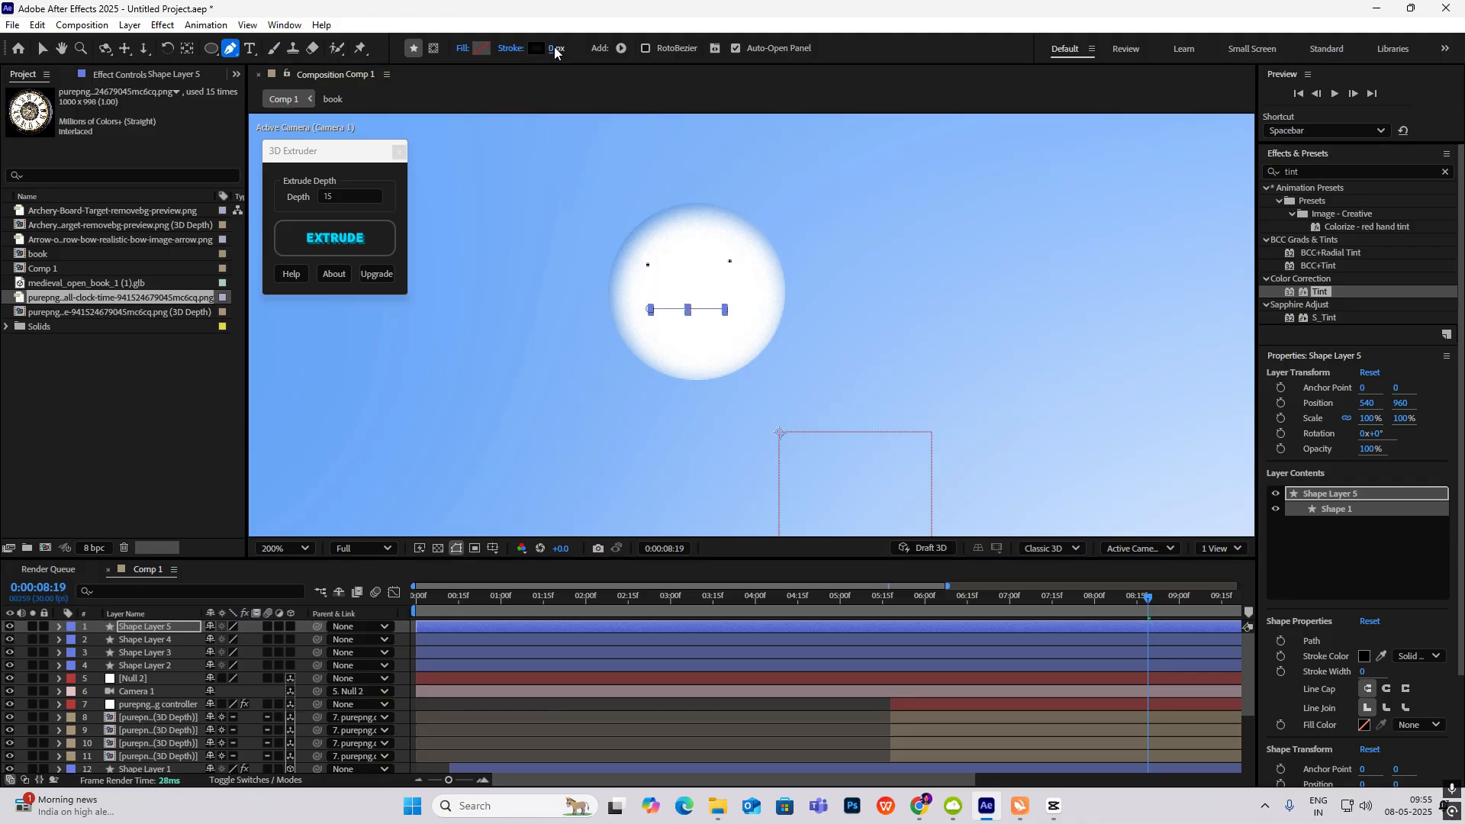
pyautogui.click(555, 50)
pyautogui.write('2')
pyautogui.press('Return')
pyautogui.click(172, 451)
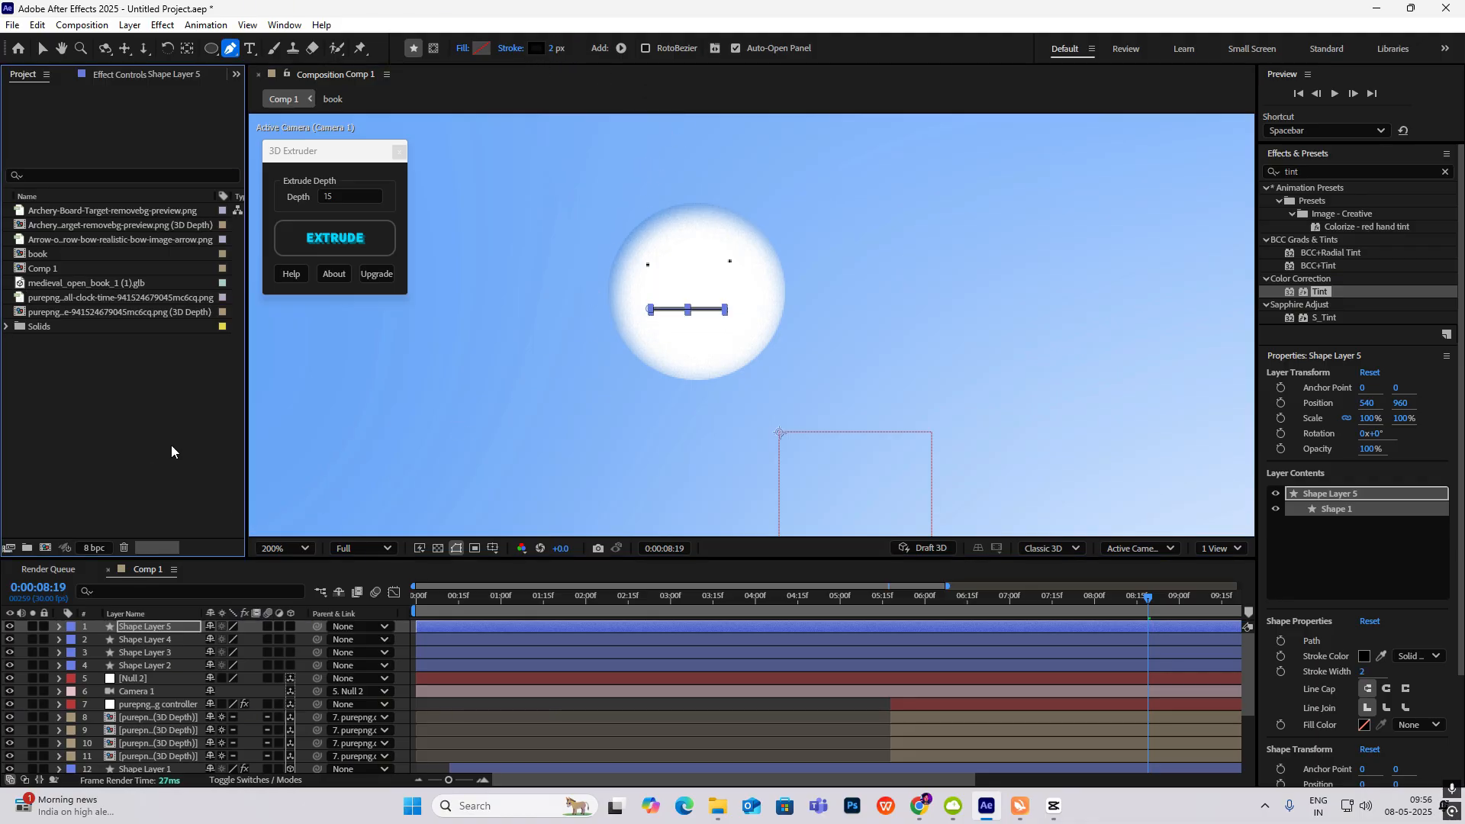
# Step: Deselect the mouth line and switch the timeline's layer list to source names
pyautogui.click(42, 48)
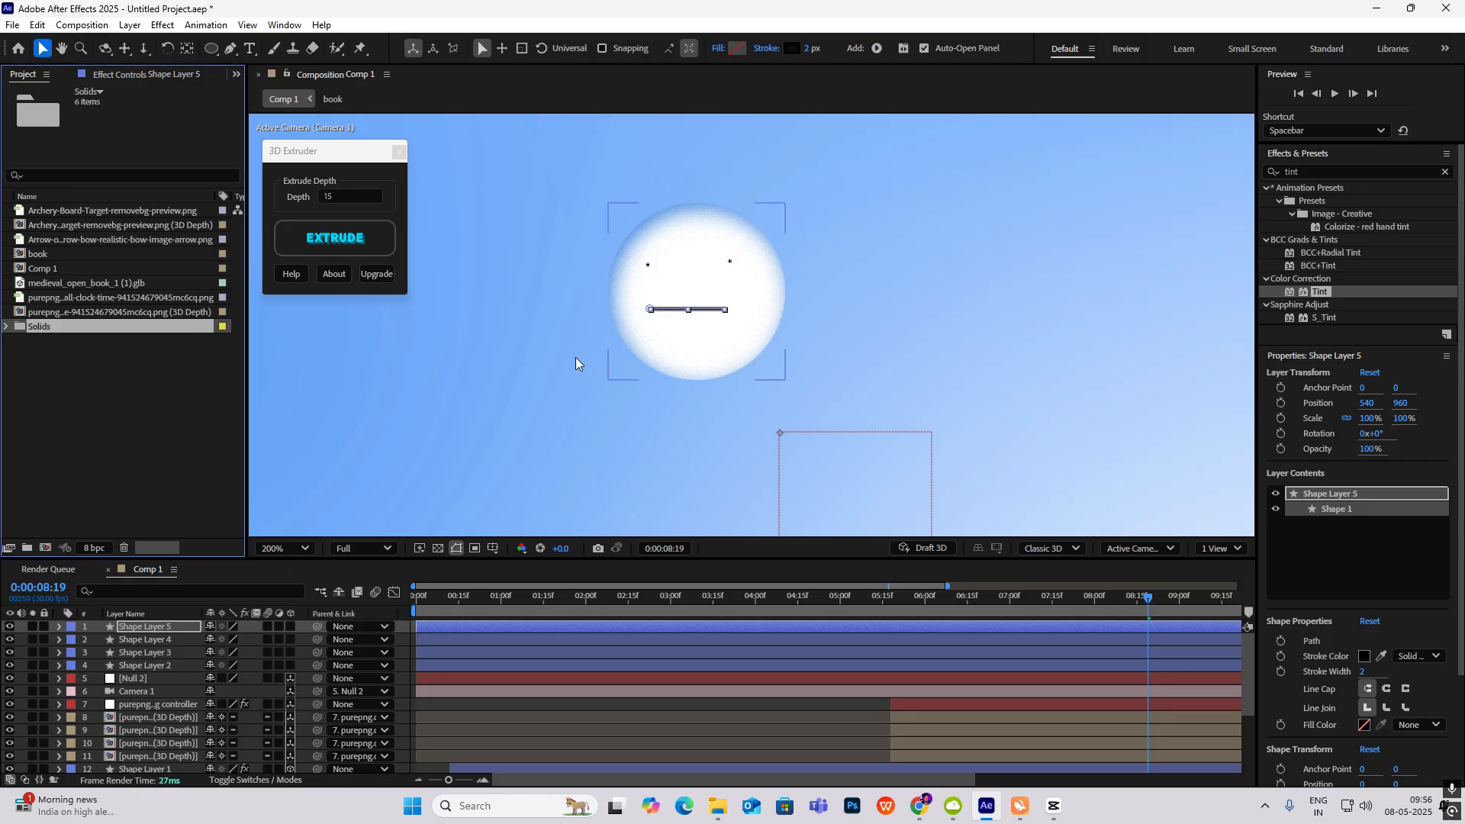
pyautogui.press(',')
pyautogui.click(789, 358)
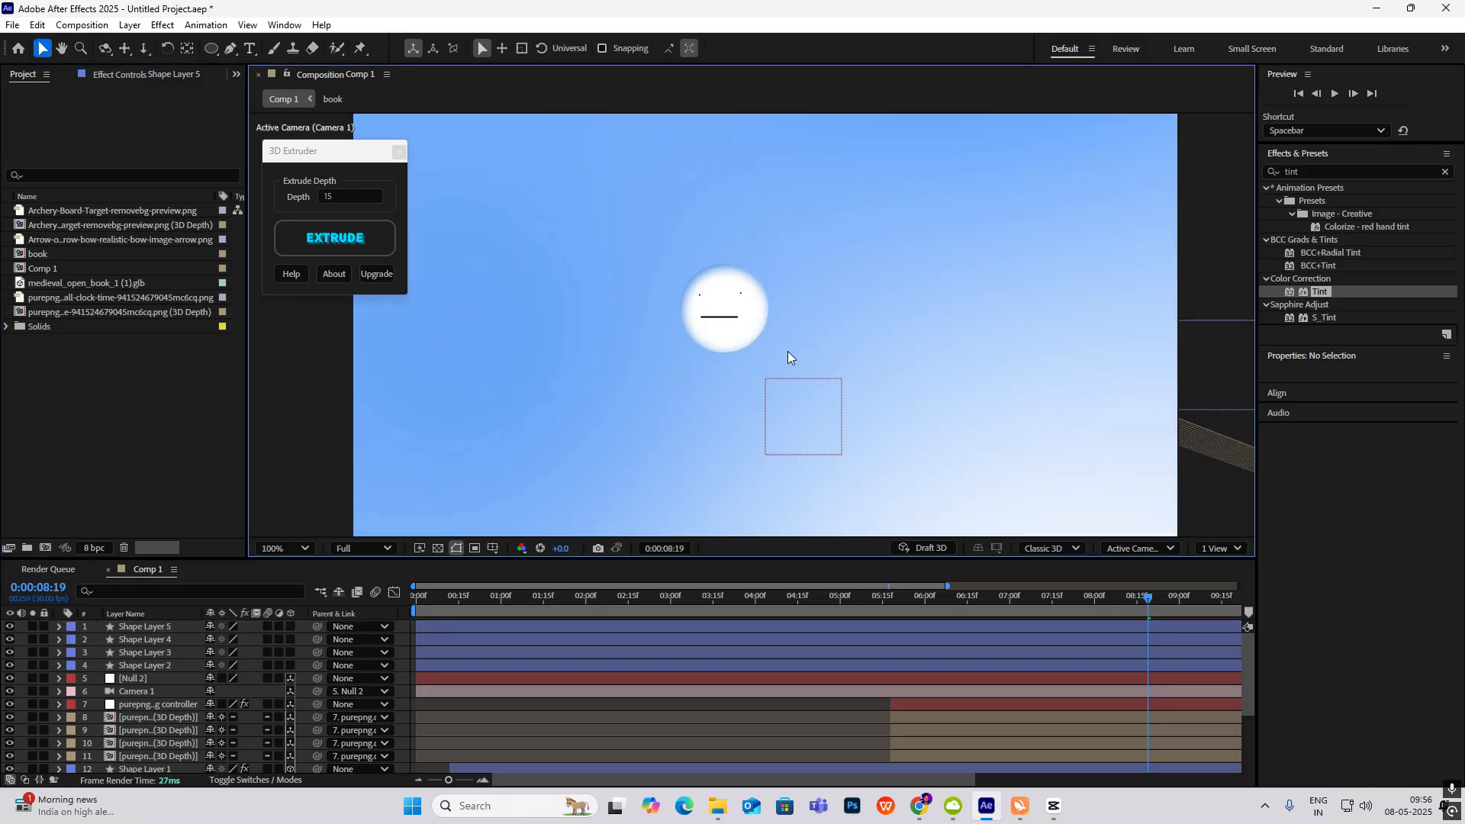
pyautogui.click(128, 613)
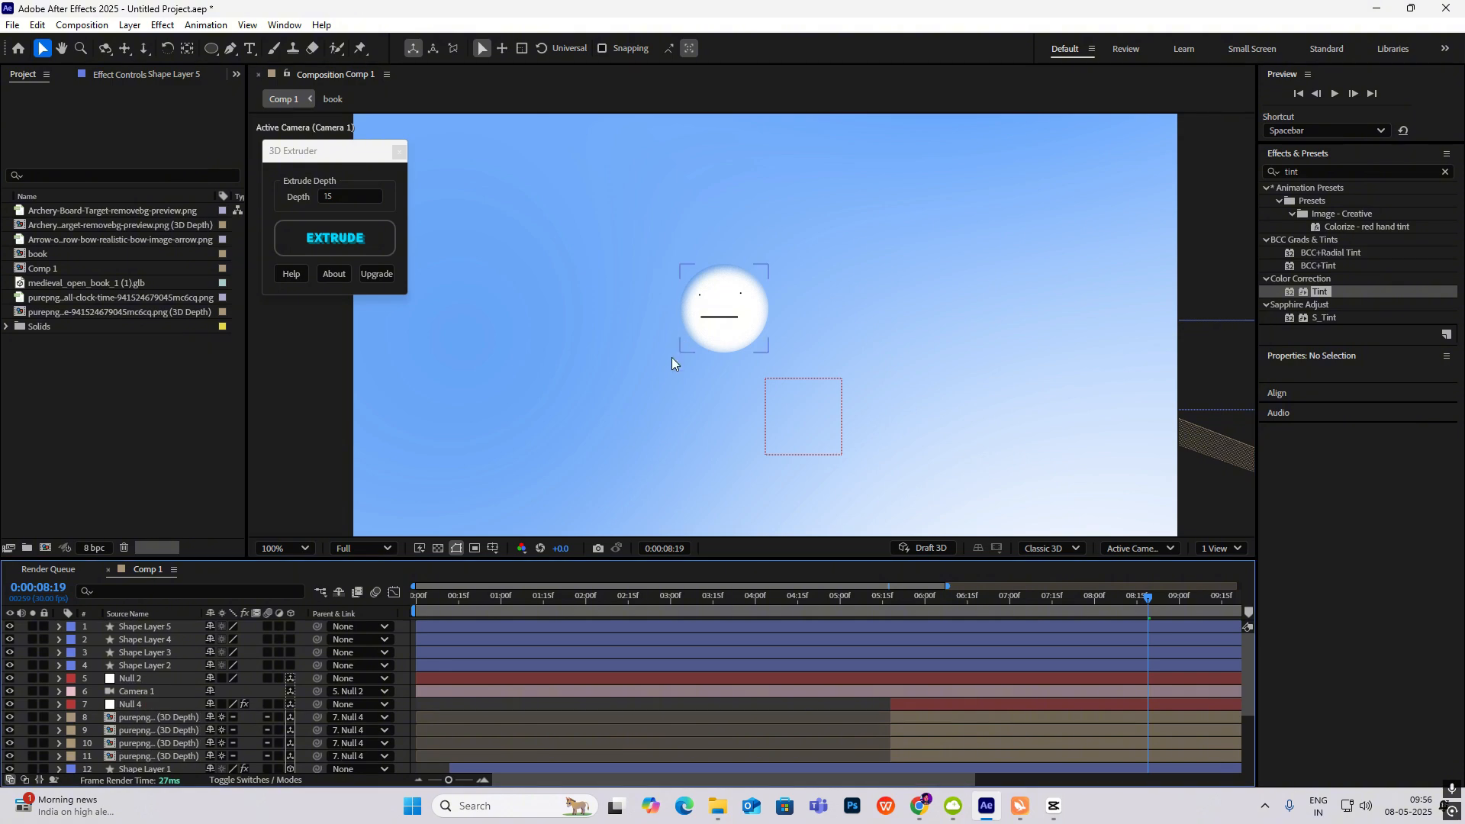
# Step: Center the mouth line layer's anchor point within its content and nudge the mouth slightly right on the face
pyautogui.click(172, 626)
pyautogui.press('.')
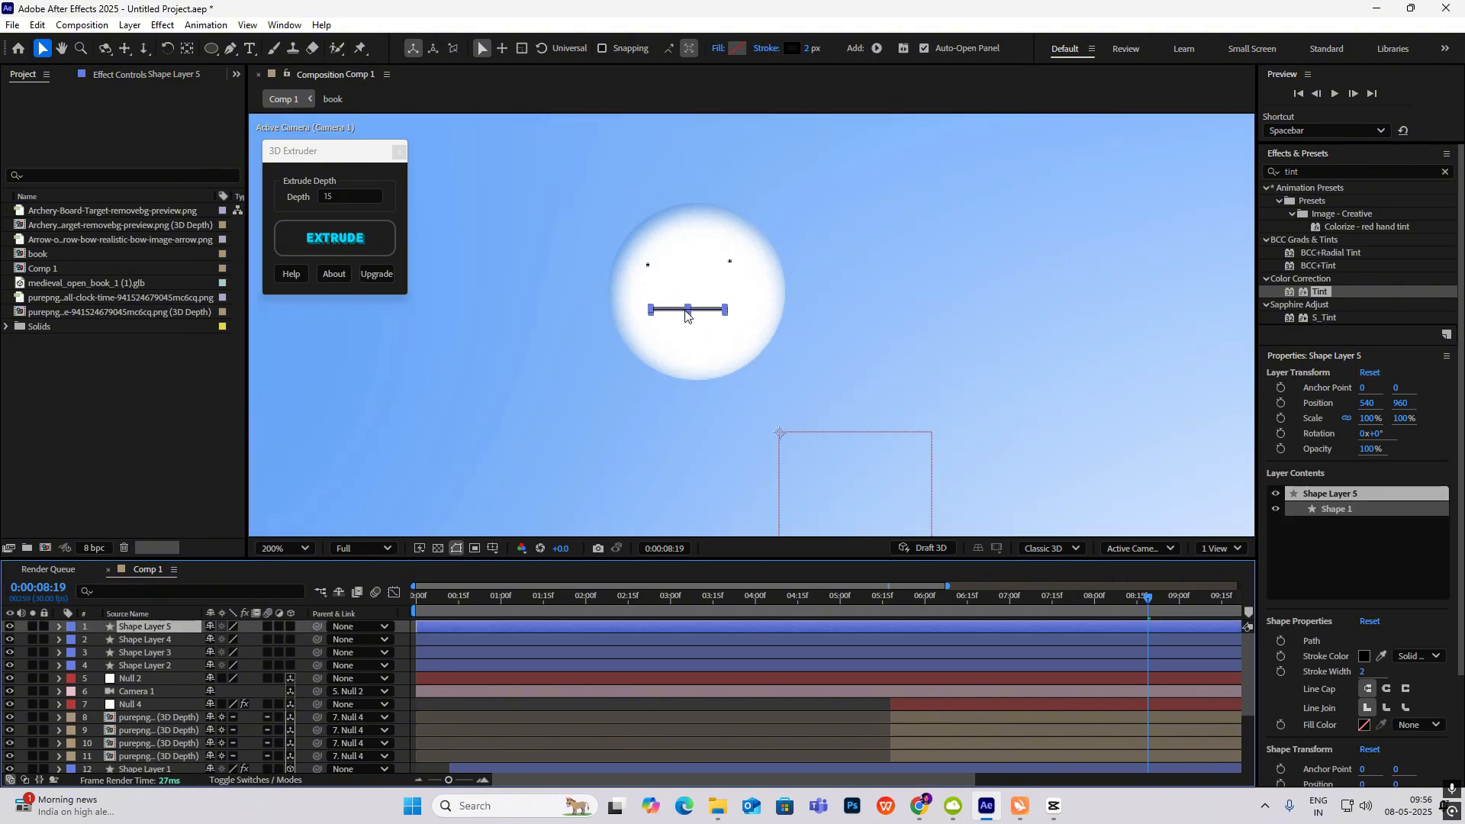
pyautogui.hotkey('ctrl', 'alt', 'Home')
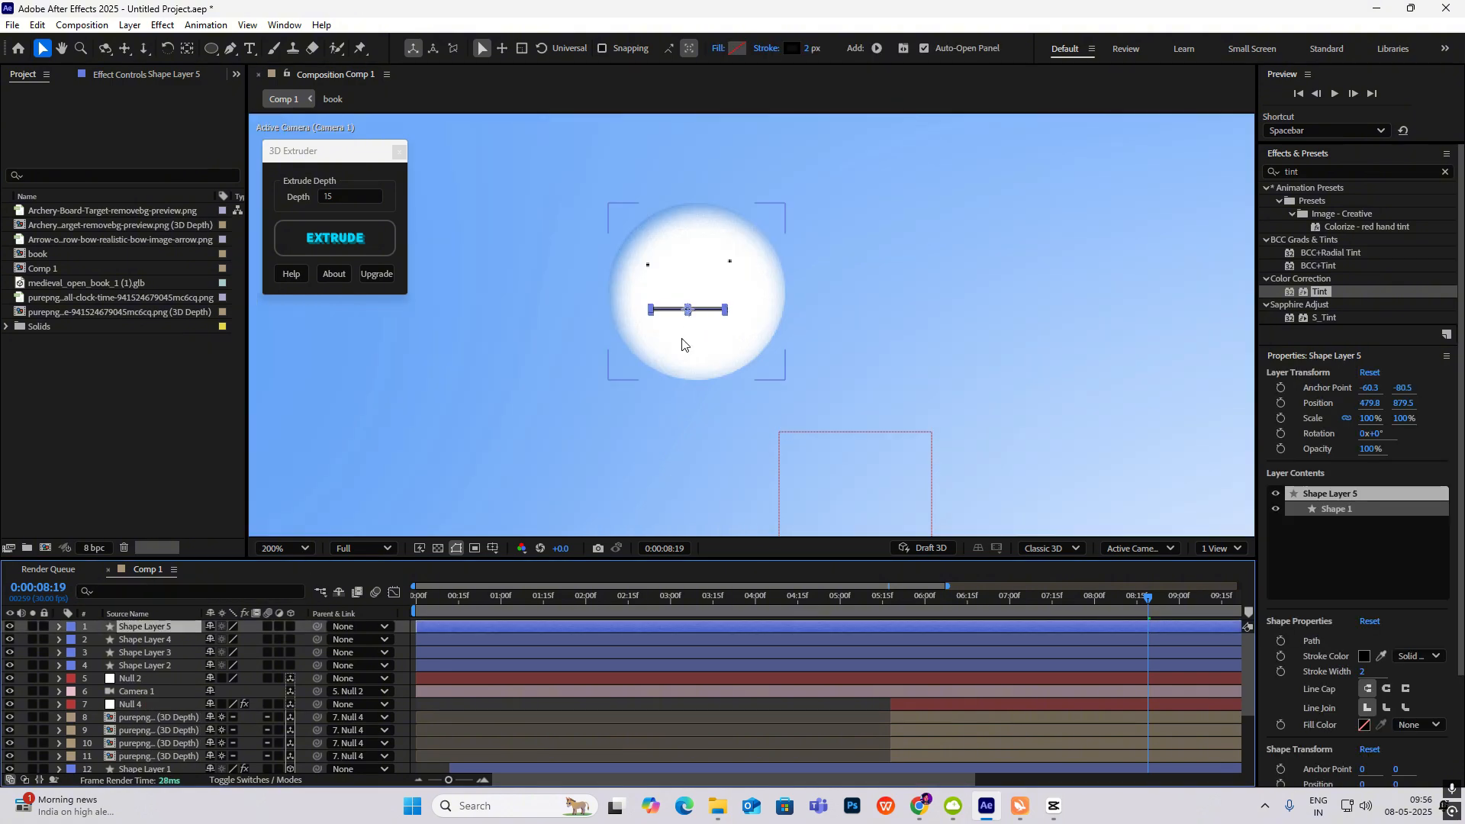
pyautogui.moveTo(686, 309); pyautogui.dragTo(692, 309)
pyautogui.click(939, 335)
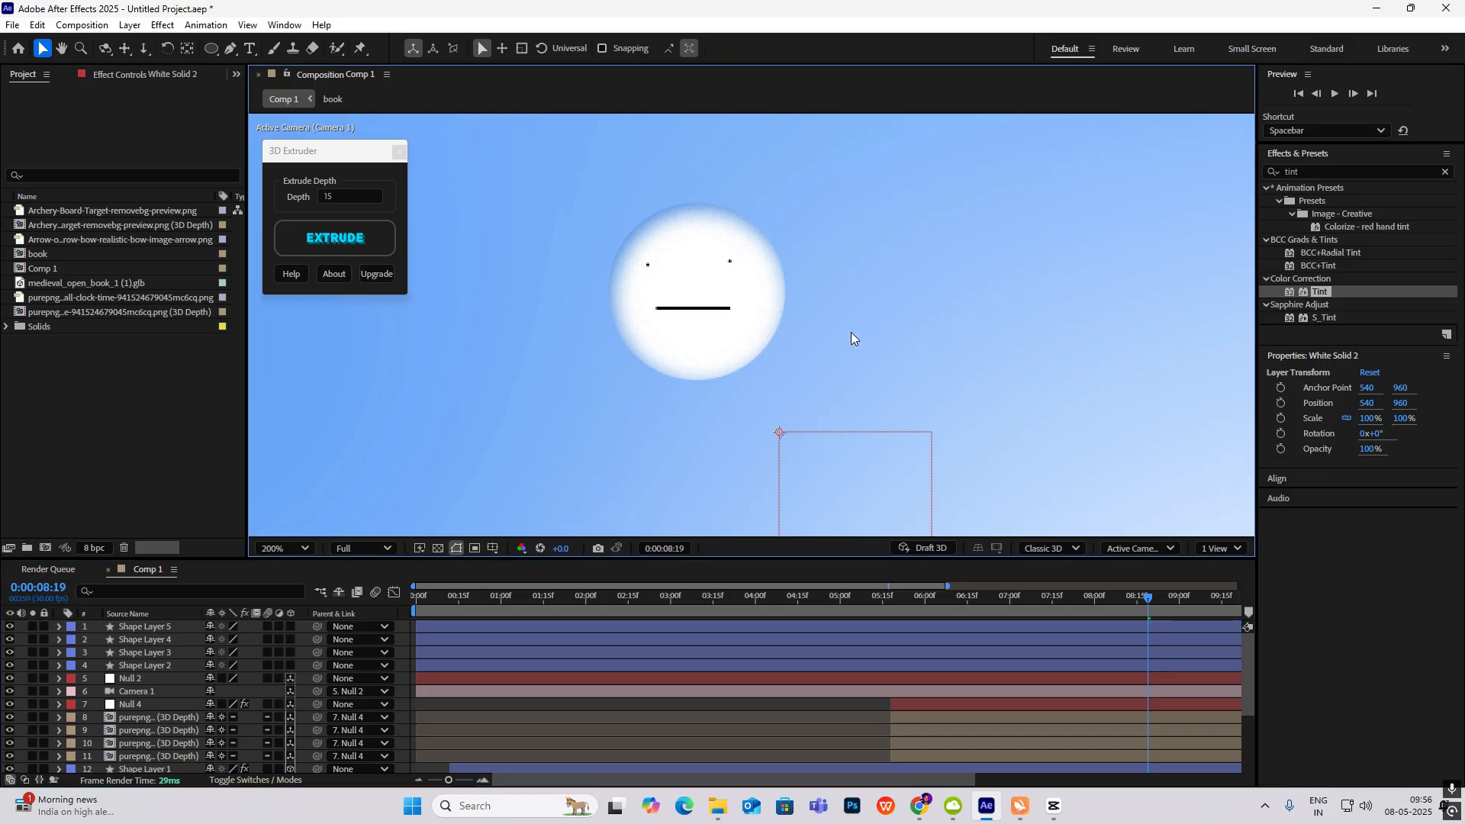
# Step: Deselect the White Solid 2 background layer so that the Pen tool draws a new shape layer instead of a mask
pyautogui.scroll(-4, 850, 333)
pyautogui.scroll(2, 770, 342)
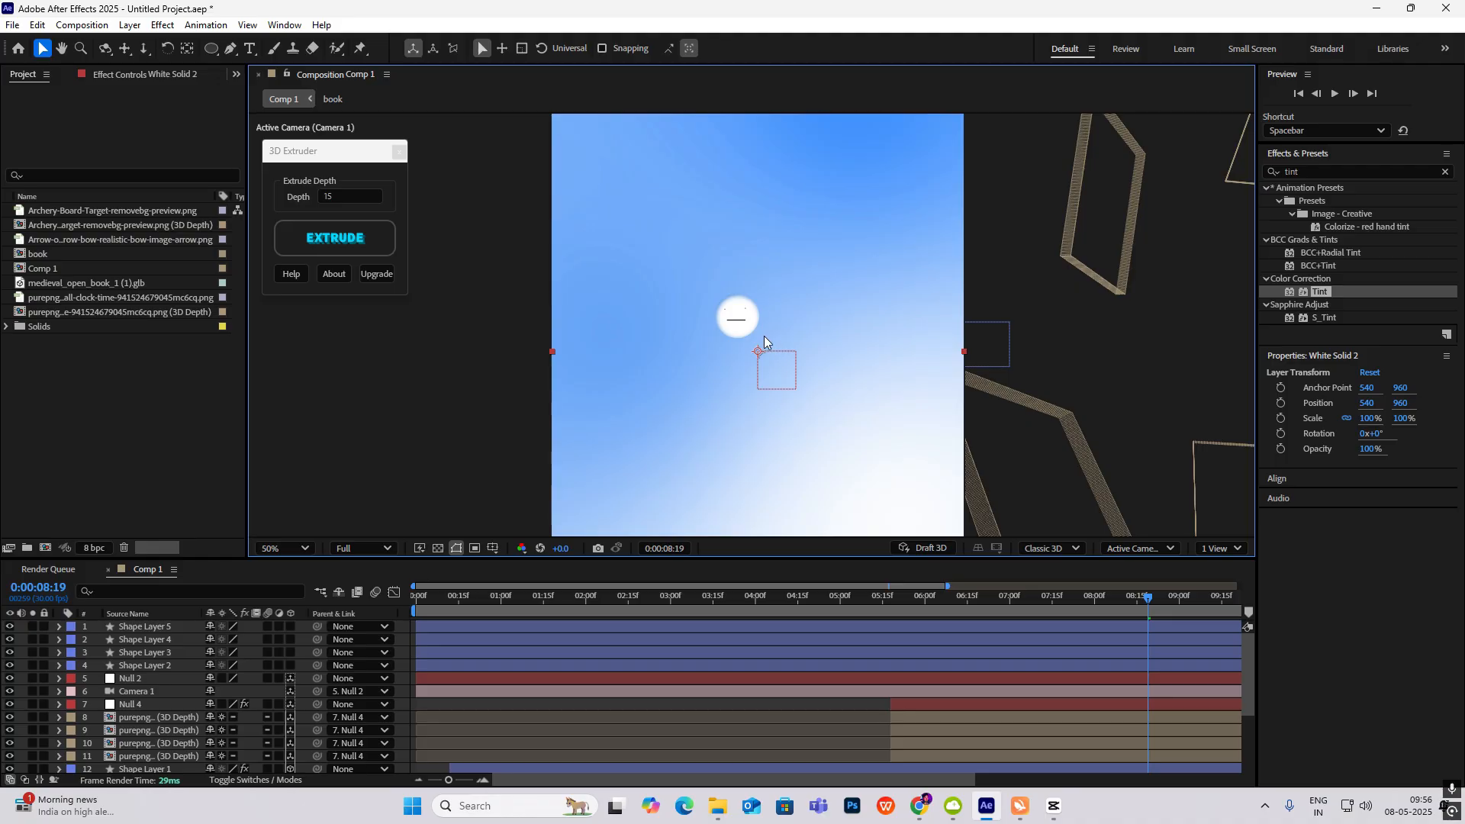
pyautogui.scroll(2, 763, 335)
pyautogui.scroll(-2, 743, 349)
pyautogui.scroll(-2, 762, 357)
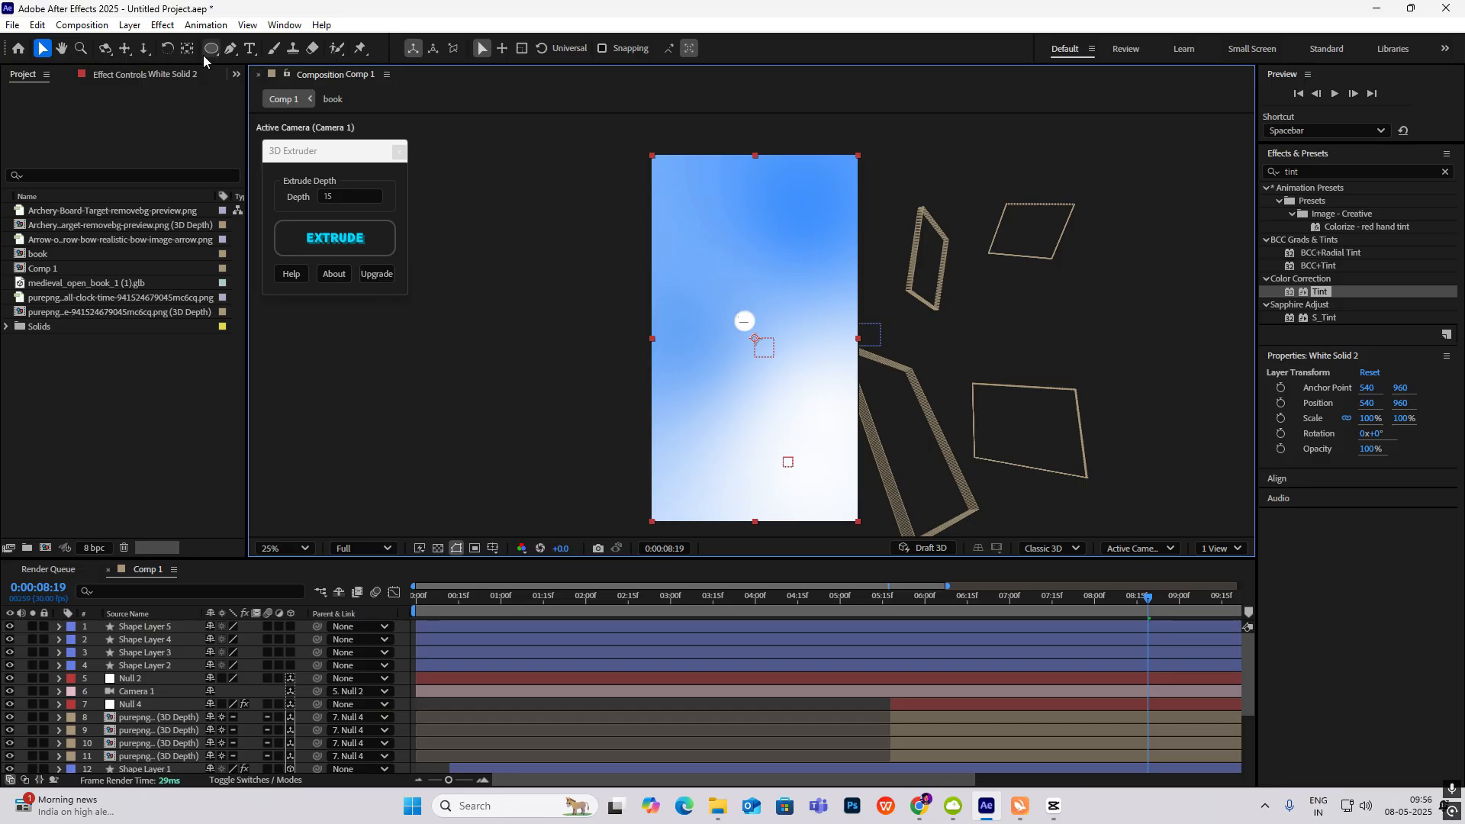
pyautogui.click(230, 48)
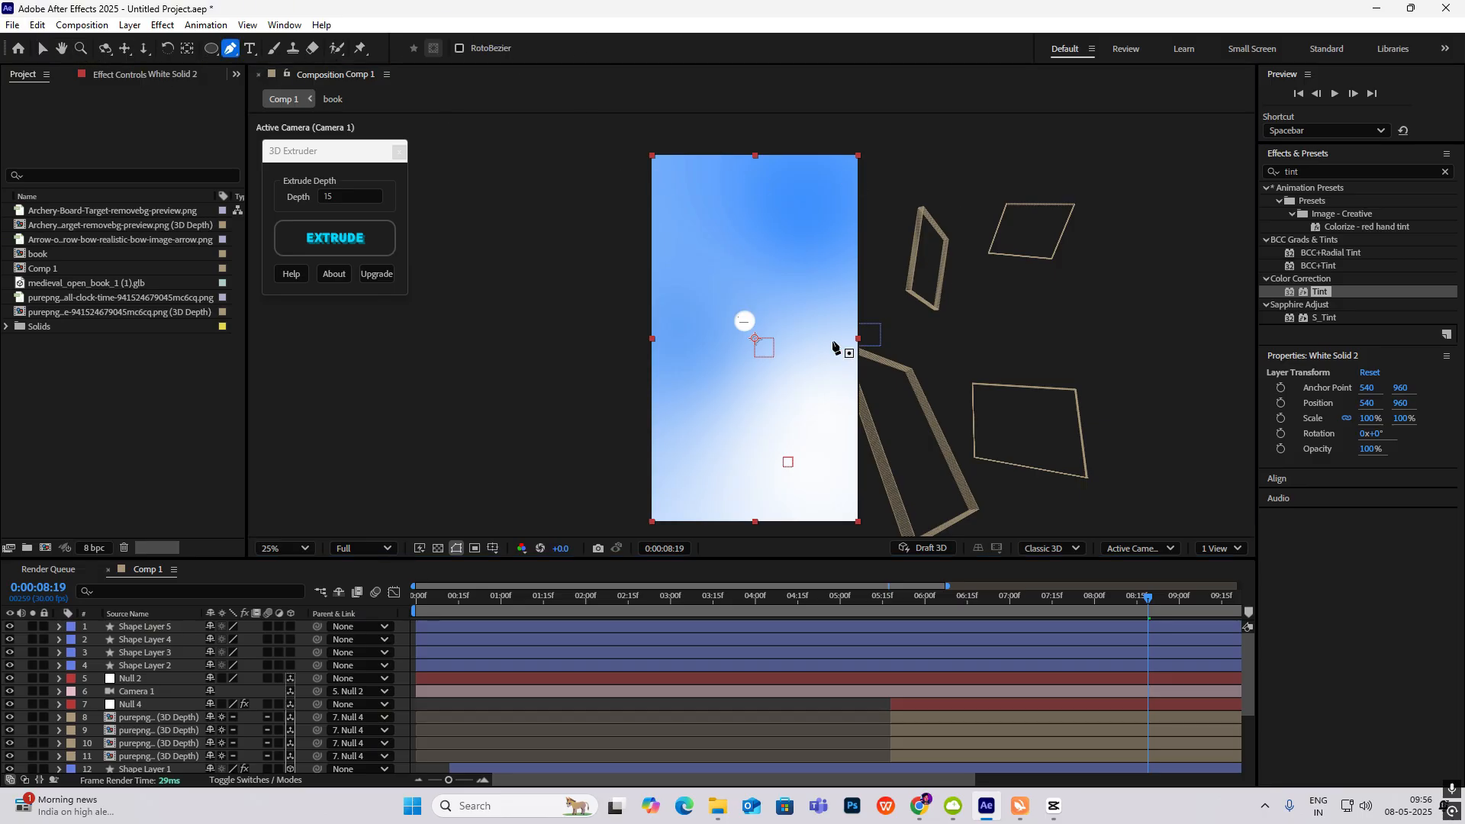
pyautogui.scroll(-3, 206, 637)
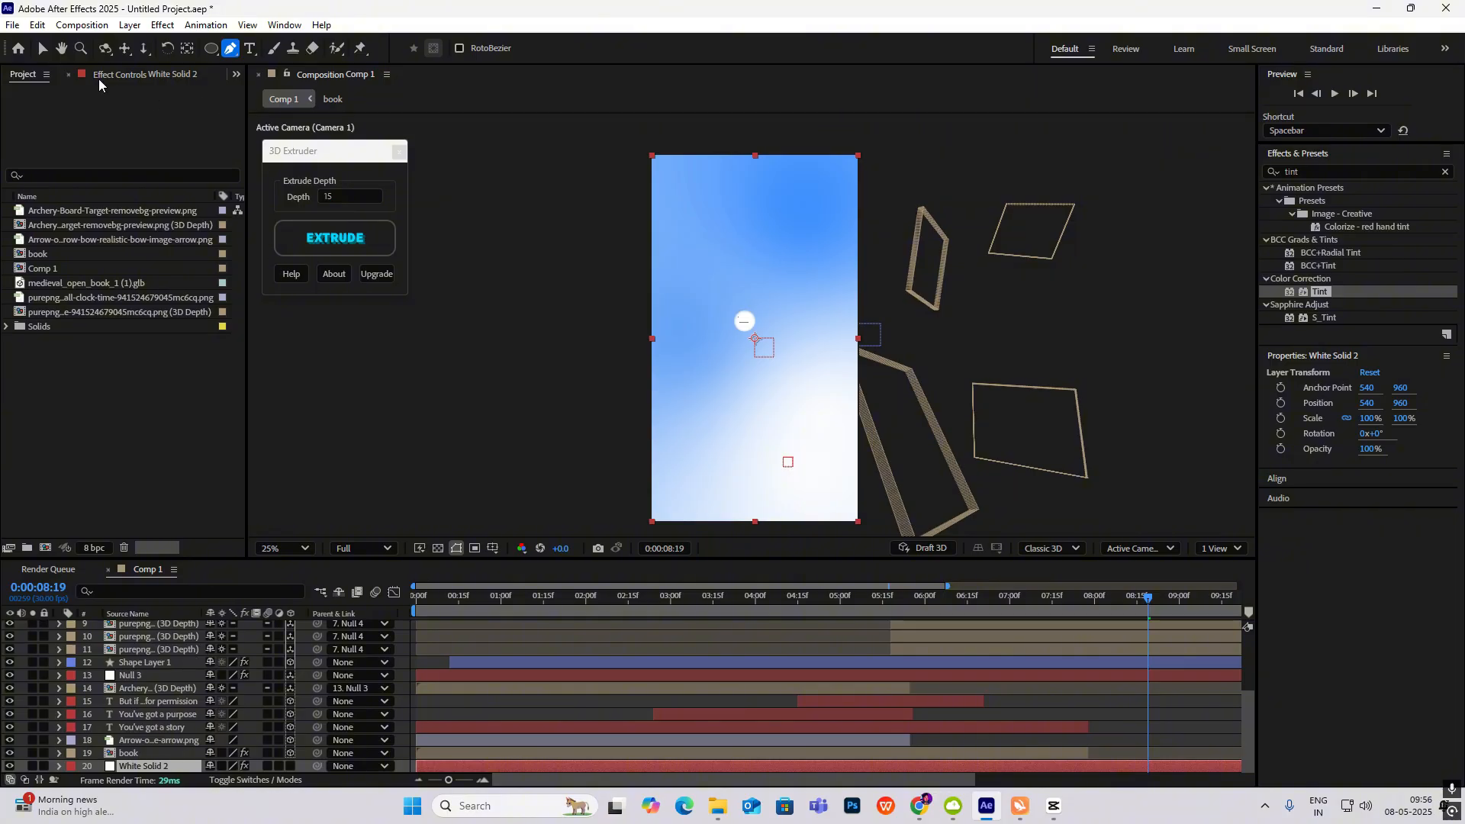
pyautogui.click(41, 49)
pyautogui.click(434, 235)
pyautogui.scroll(3, 181, 763)
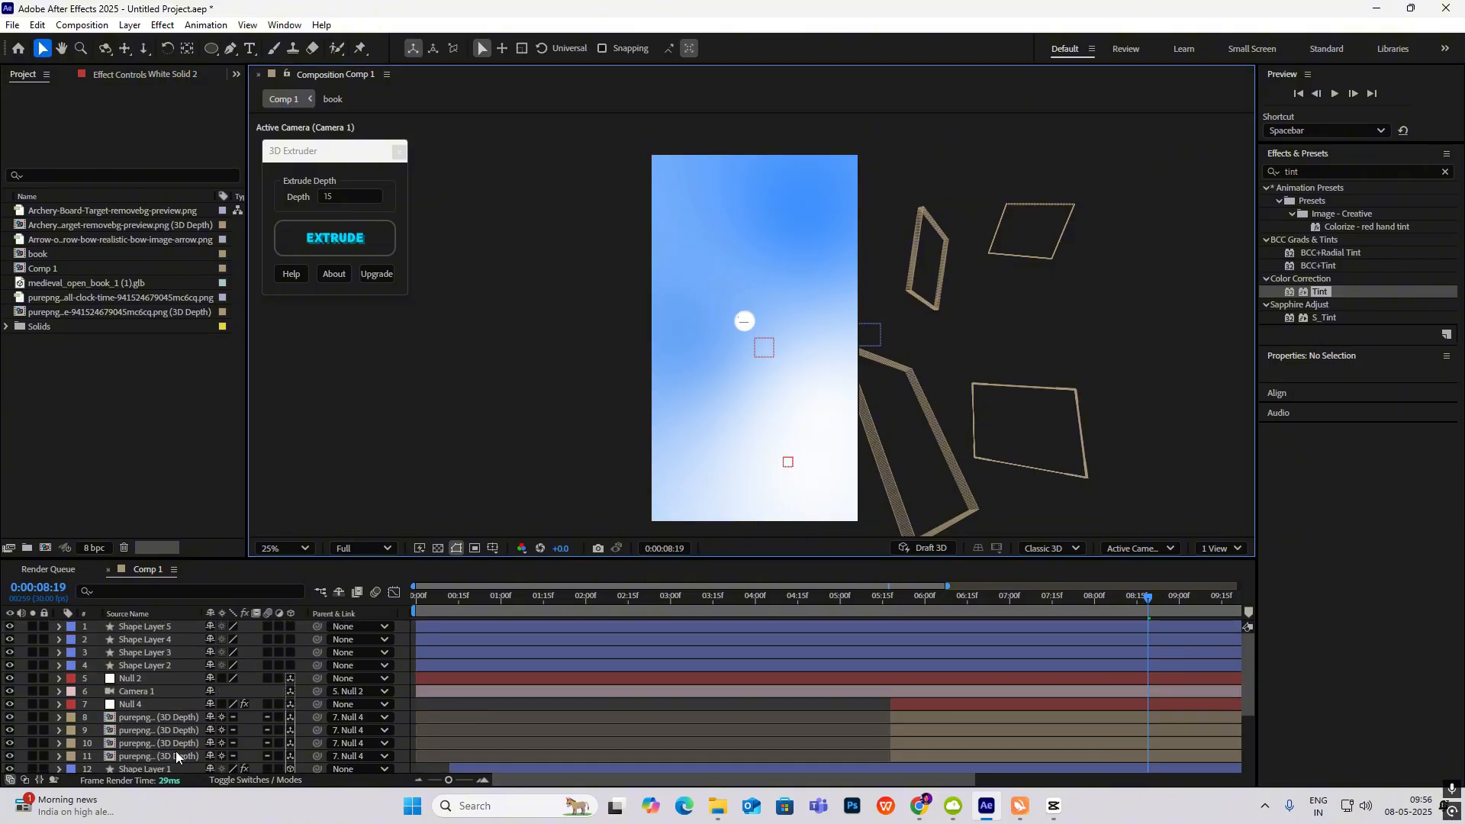
# Step: Set the Pen tool's fill to solid white and its stroke to None
pyautogui.click(231, 49)
pyautogui.scroll(4, 756, 335)
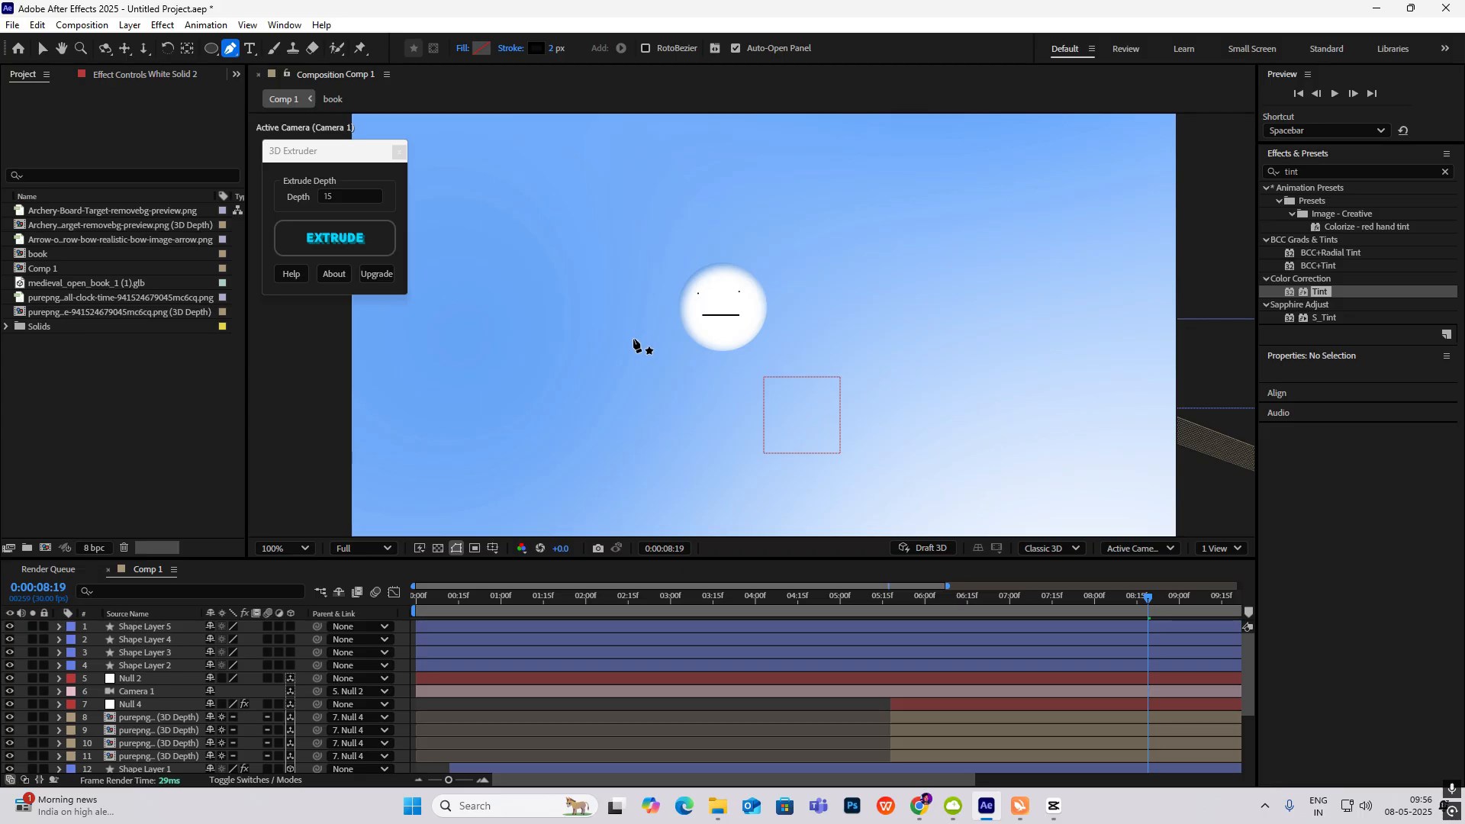
pyautogui.click(484, 50)
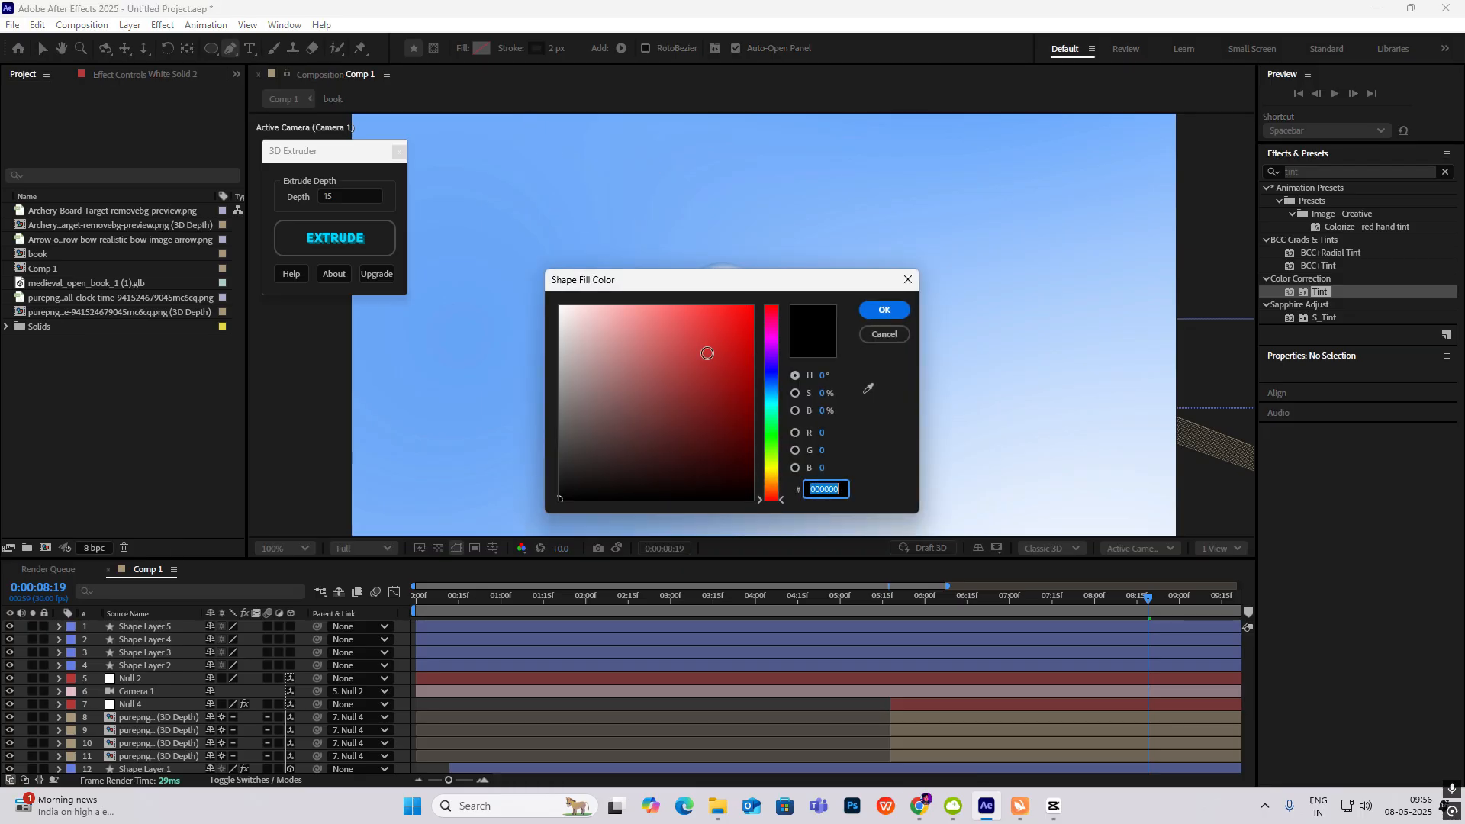
pyautogui.moveTo(707, 354); pyautogui.dragTo(557, 304)
pyautogui.click(872, 310)
pyautogui.click(507, 51)
pyautogui.click(654, 361)
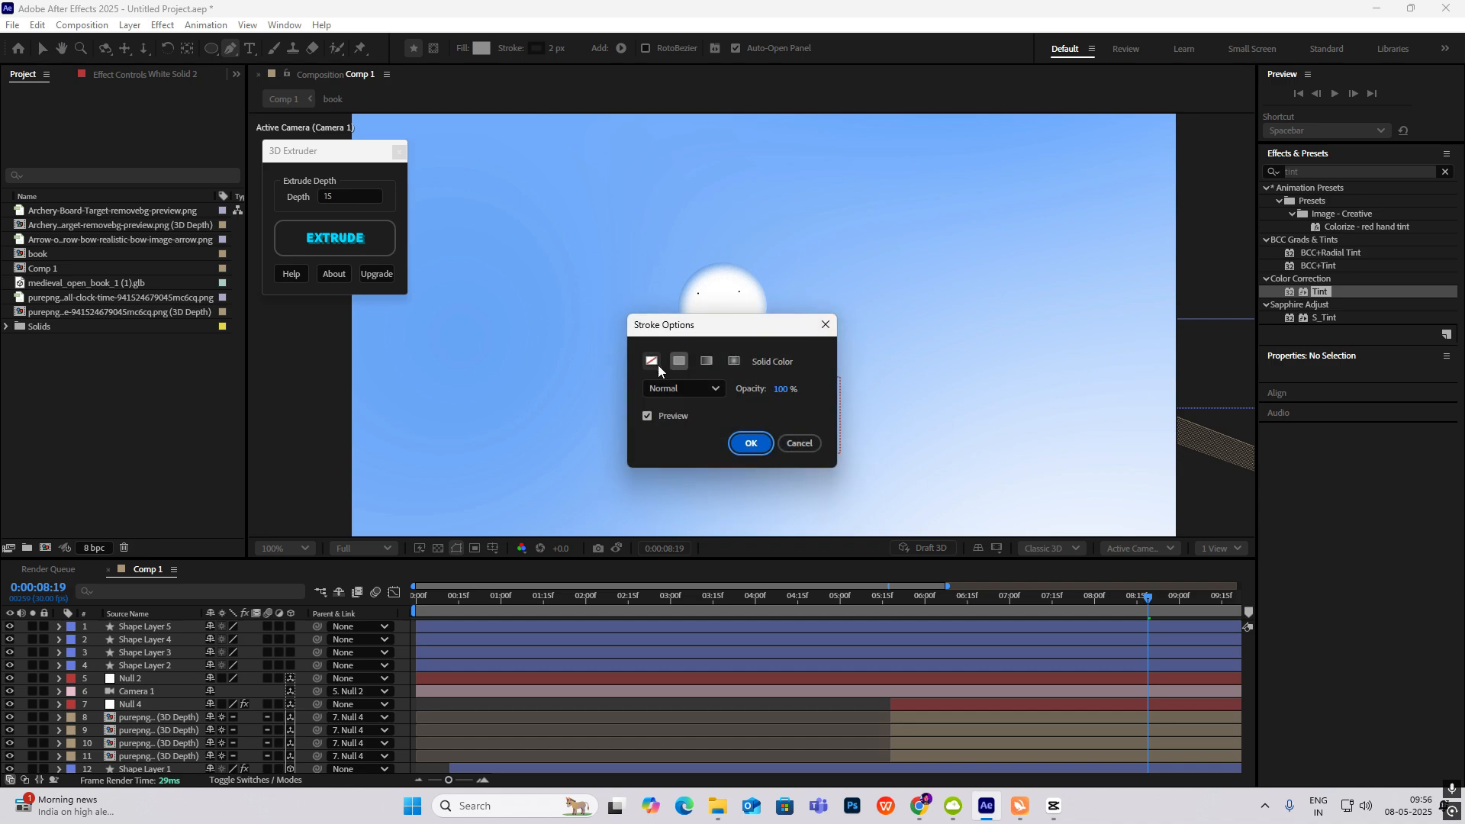
pyautogui.click(747, 439)
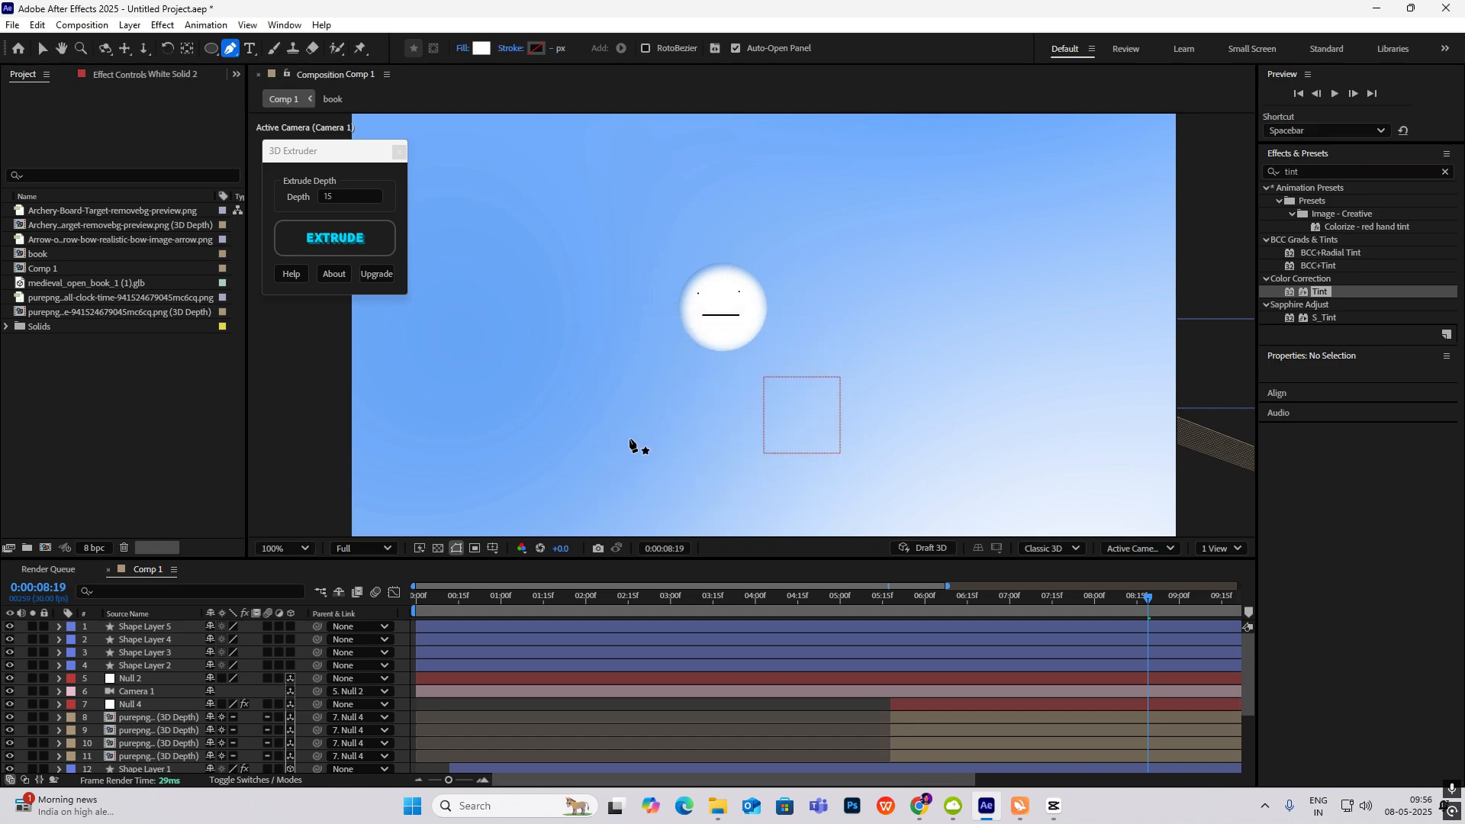
# Step: Draw a white dome-shaped body below the head with a smooth curved top and a flat base, adjusting the top point's curve handles
pyautogui.click(639, 439)
pyautogui.click(721, 357)
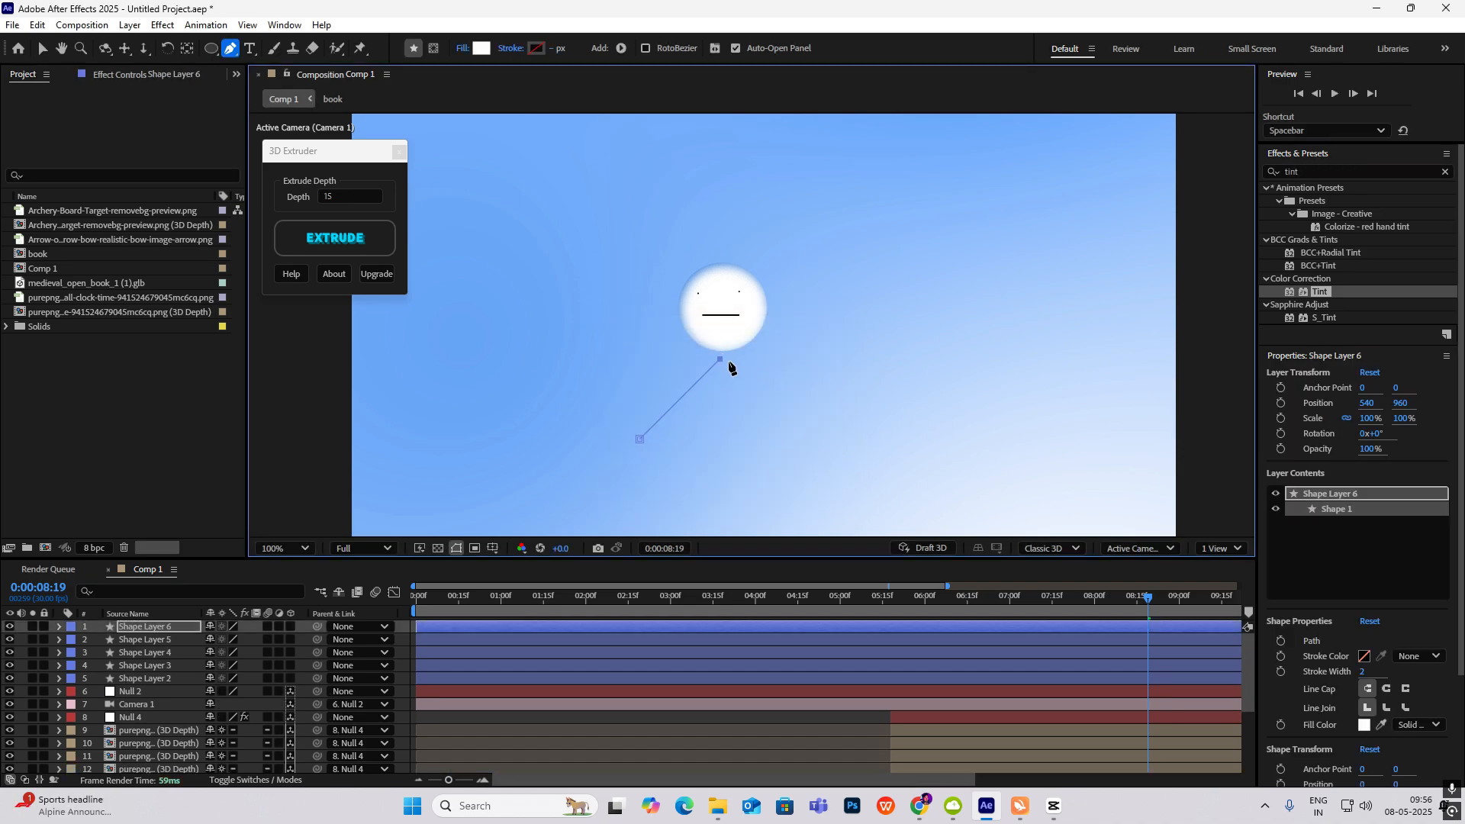
pyautogui.hotkey('ctrl', 'z')
pyautogui.moveTo(718, 351); pyautogui.dragTo(818, 356)
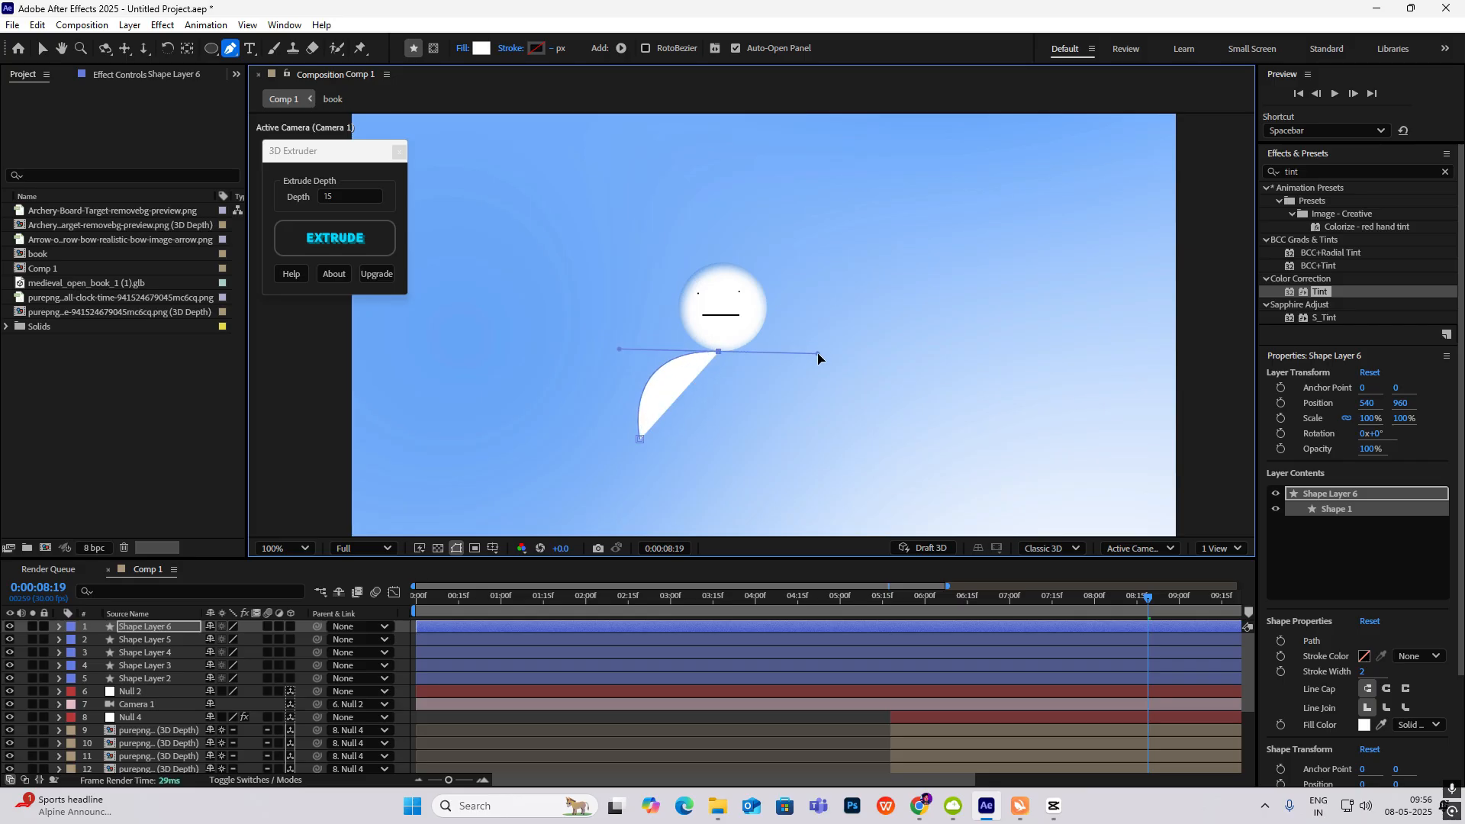
pyautogui.click(807, 434)
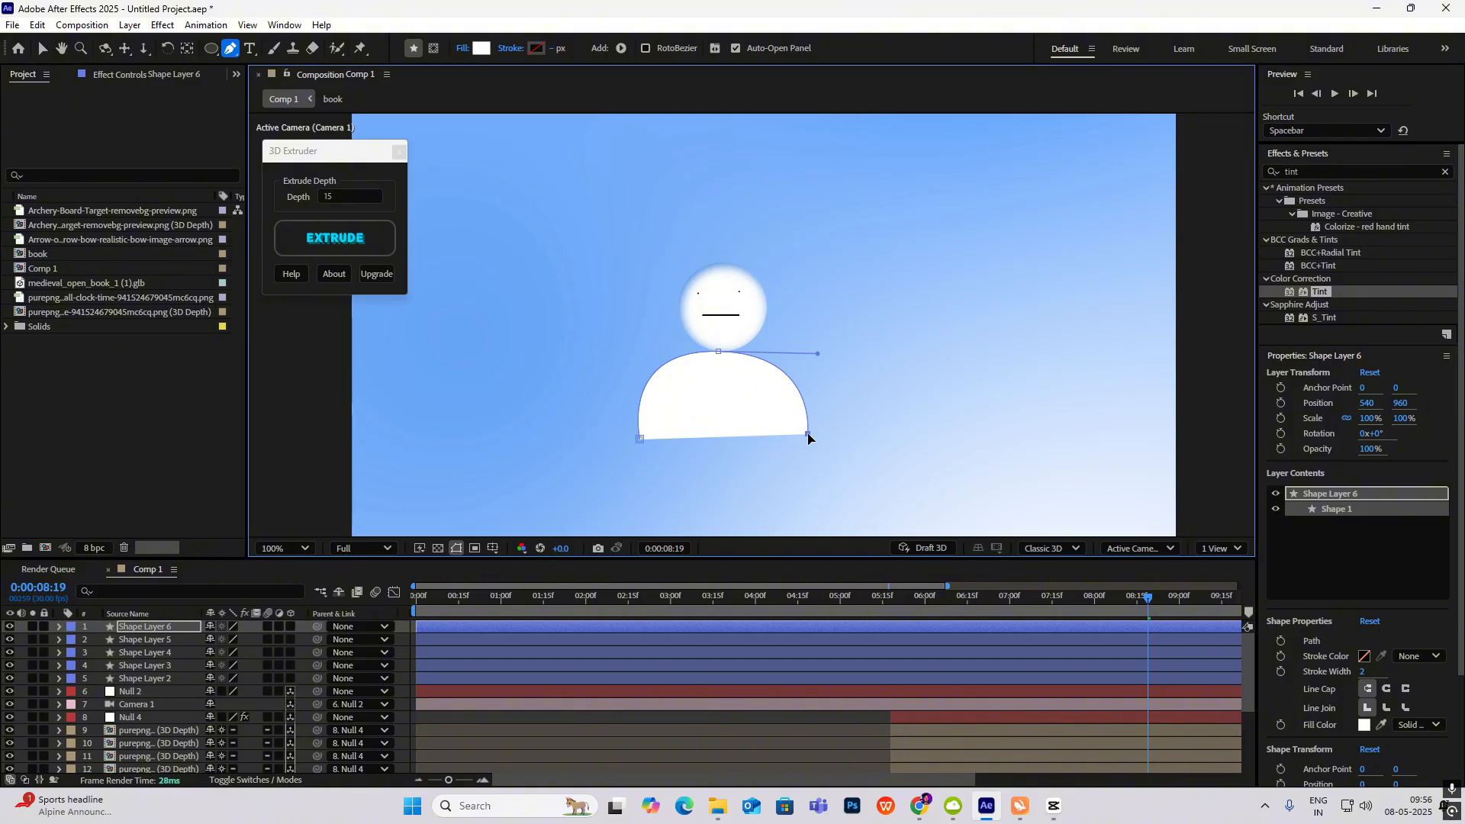
pyautogui.moveTo(808, 438); pyautogui.dragTo(809, 433)
pyautogui.moveTo(712, 357); pyautogui.dragTo(626, 355)
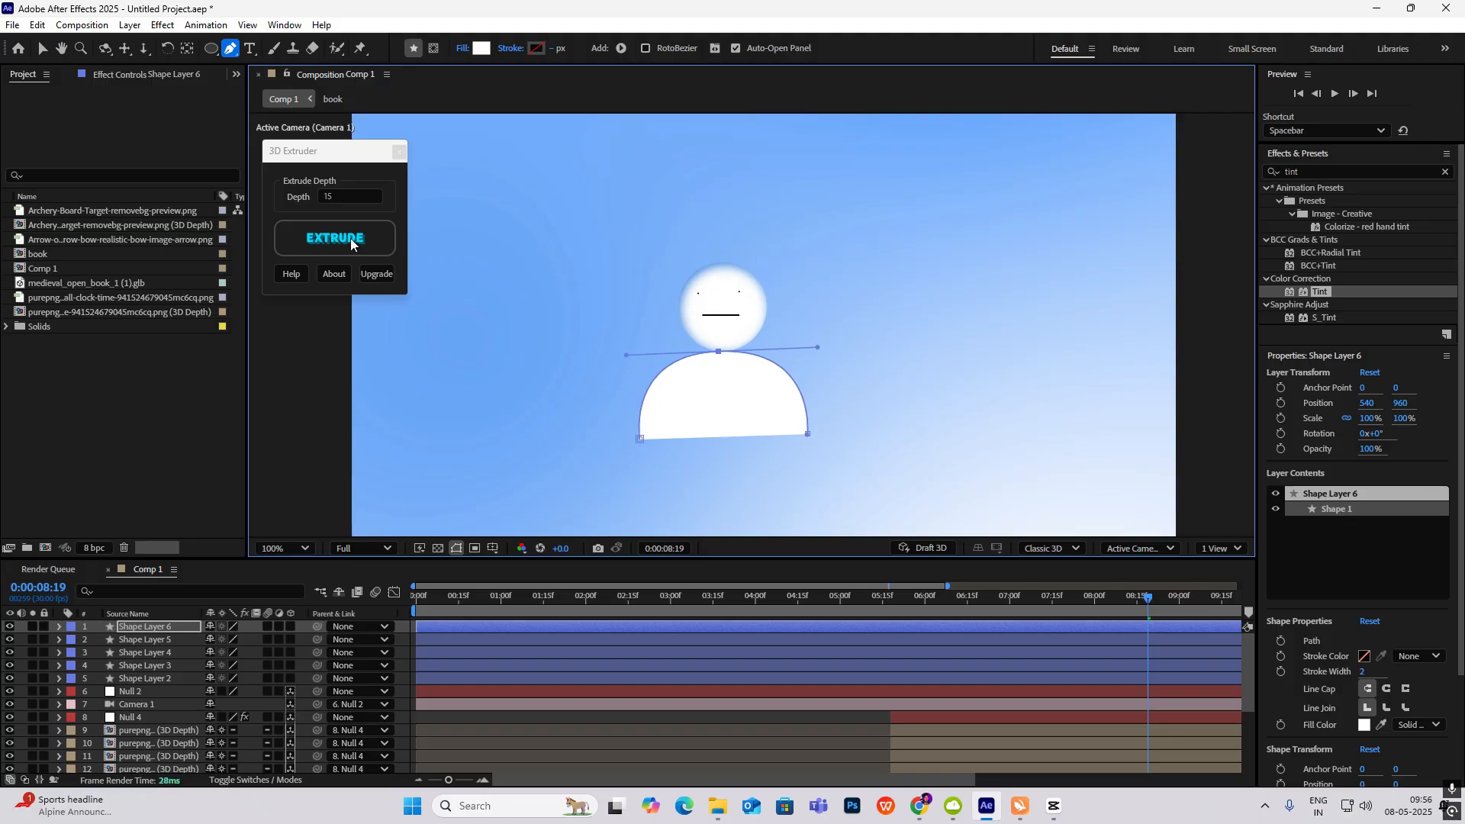
pyautogui.click(42, 48)
pyautogui.doubleClick(869, 319)
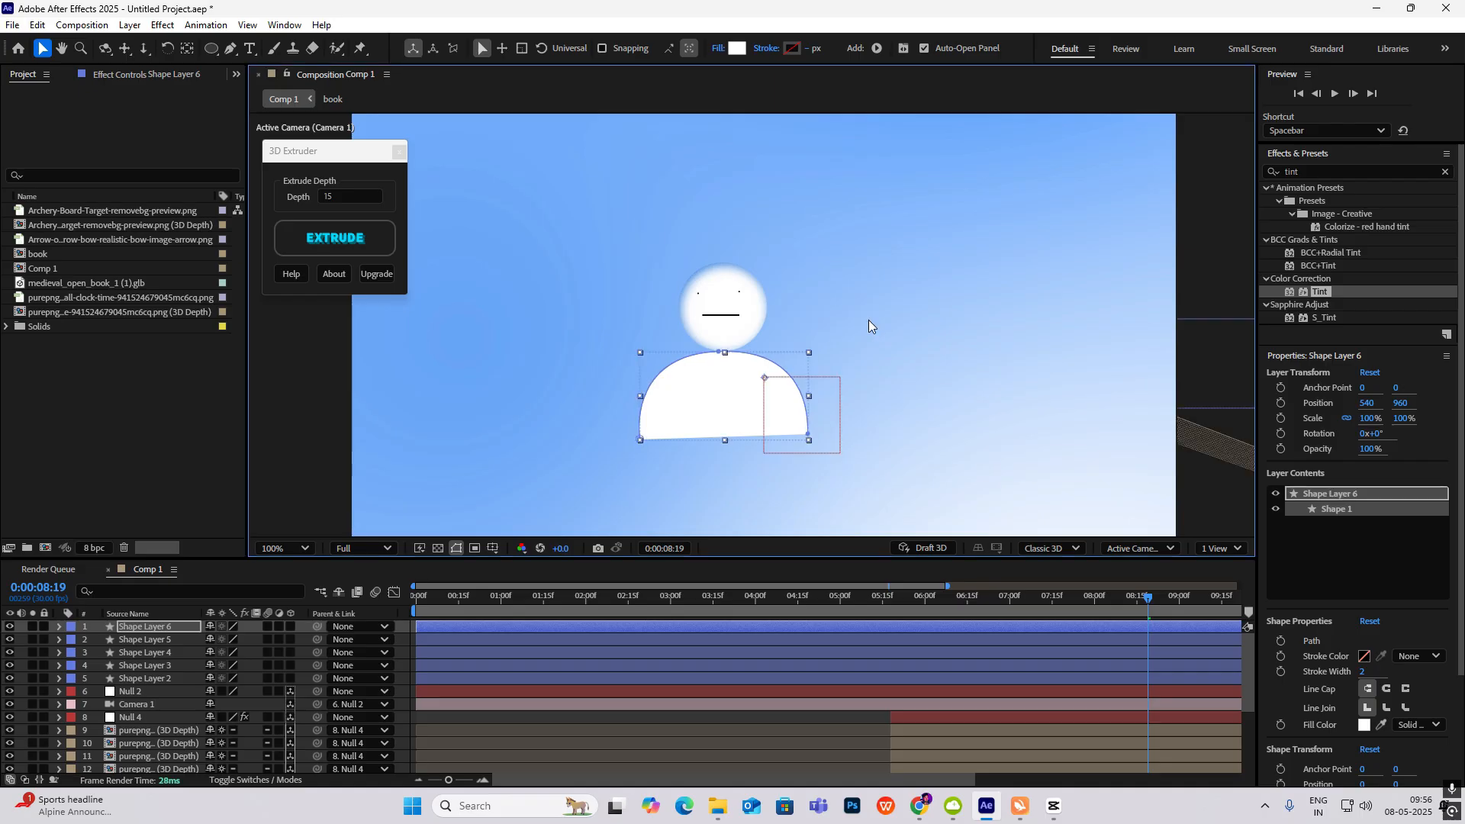
pyautogui.click(777, 74)
pyautogui.scroll(-2, 775, 336)
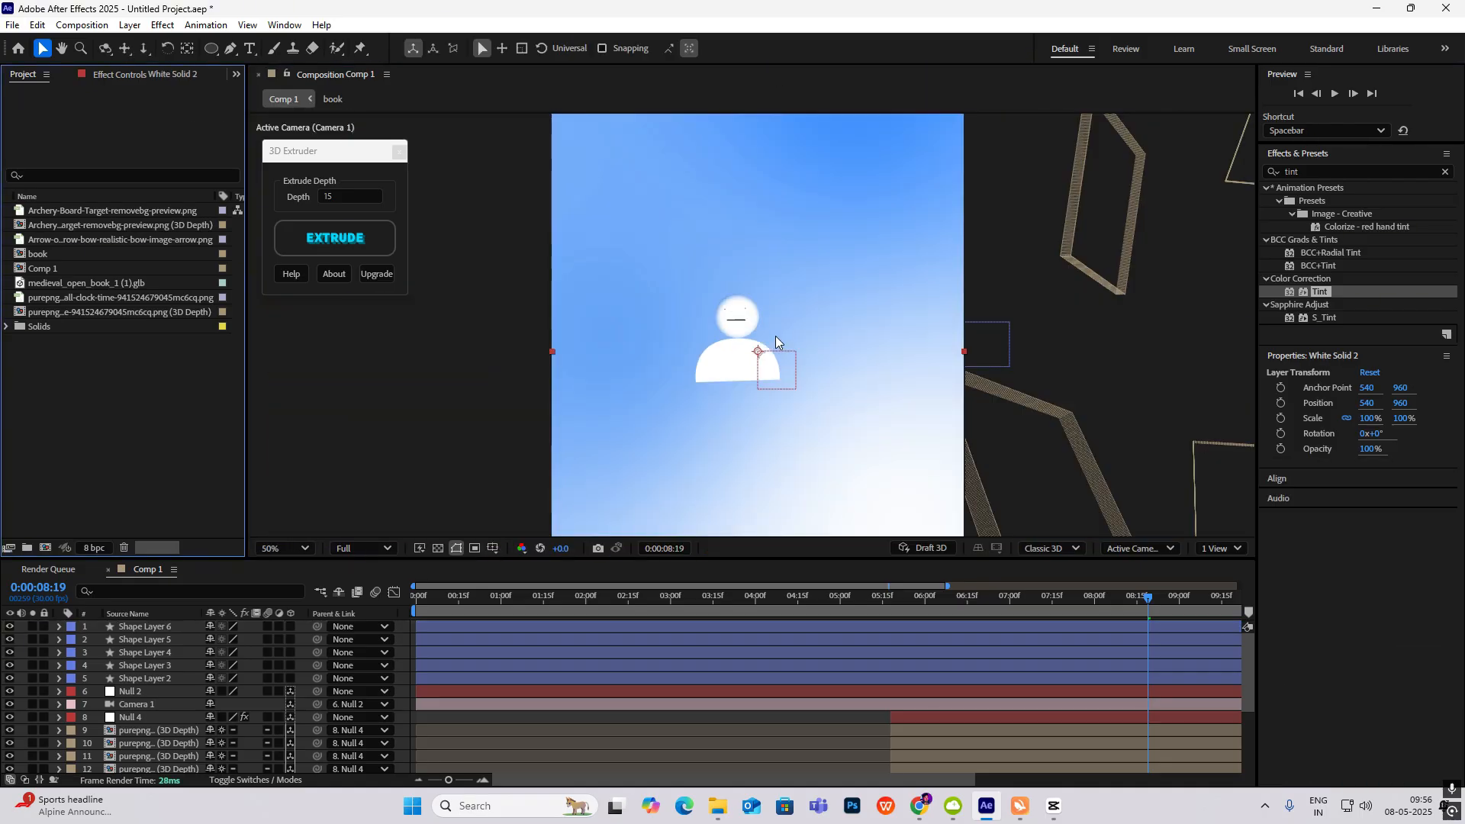
# Step: Center the body layer's anchor point within its content and move the body slightly down, away from the head
pyautogui.click(163, 627)
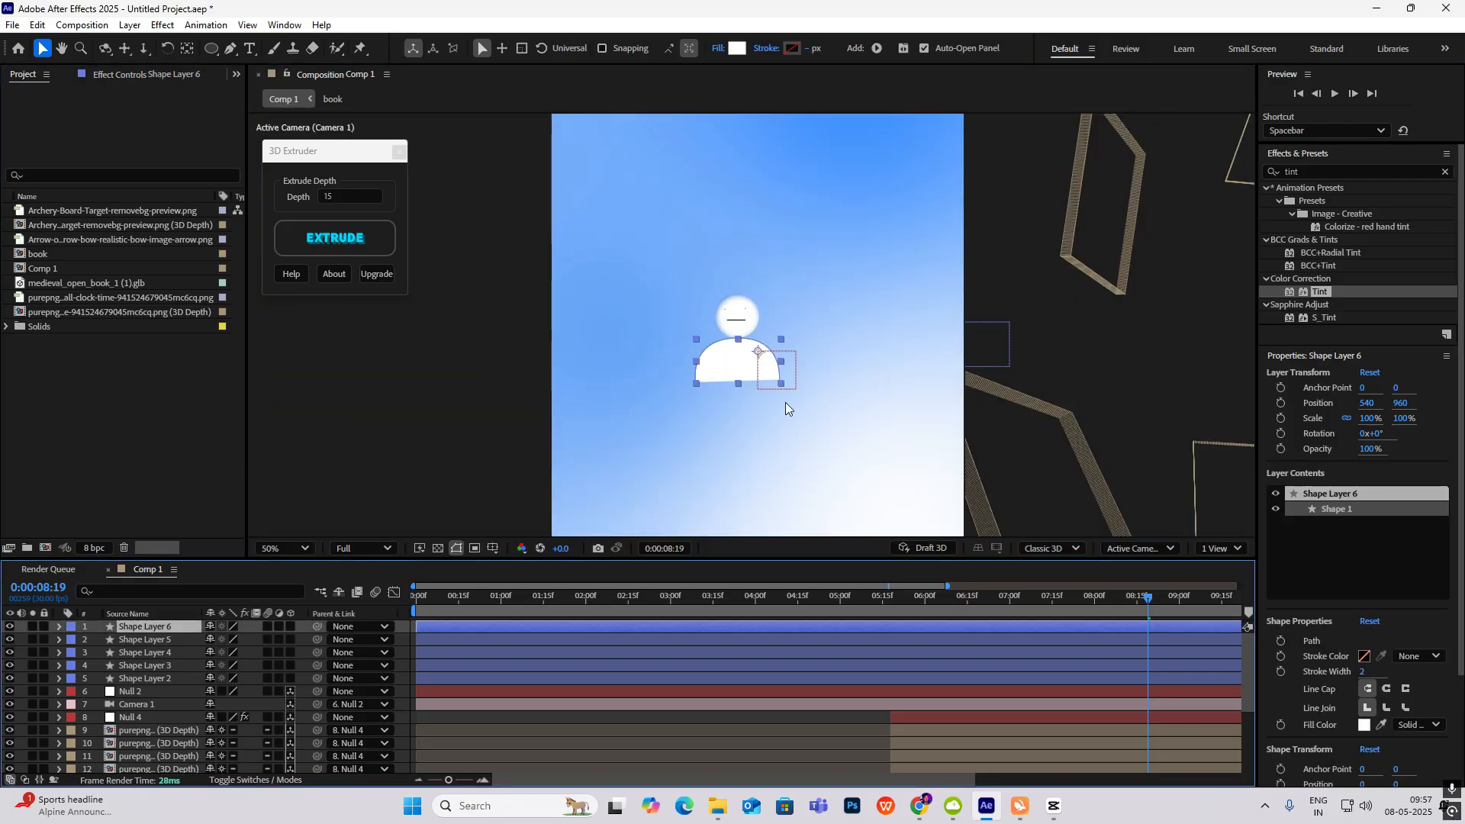
pyautogui.hotkey('ctrl', 'alt', 'Home')
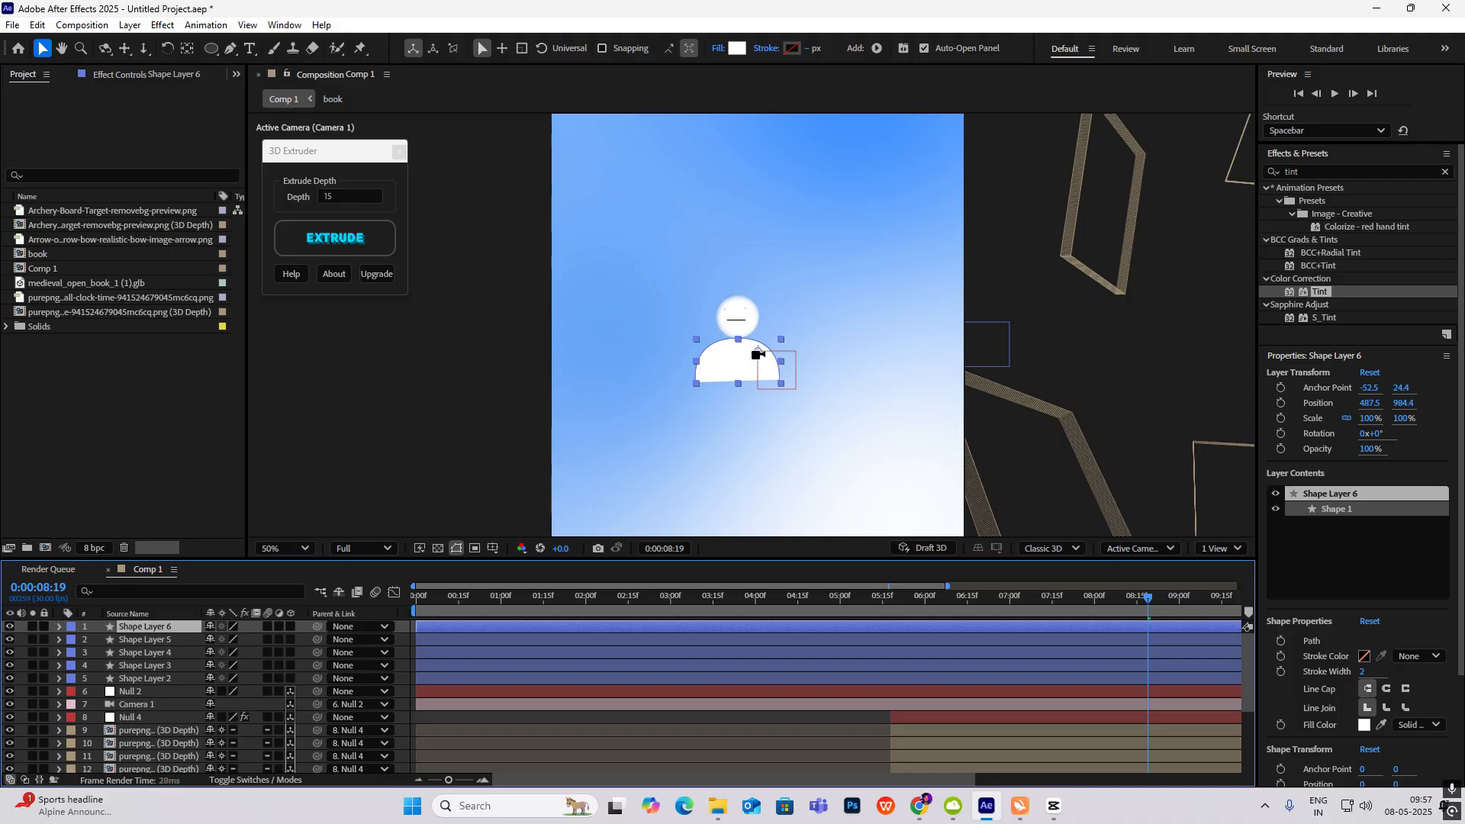
pyautogui.scroll(2, 752, 358)
pyautogui.moveTo(724, 397); pyautogui.dragTo(724, 401)
# Step: Set the body layer's rotation to 2° to level its base and collapse the layer's properties
pyautogui.press('r')
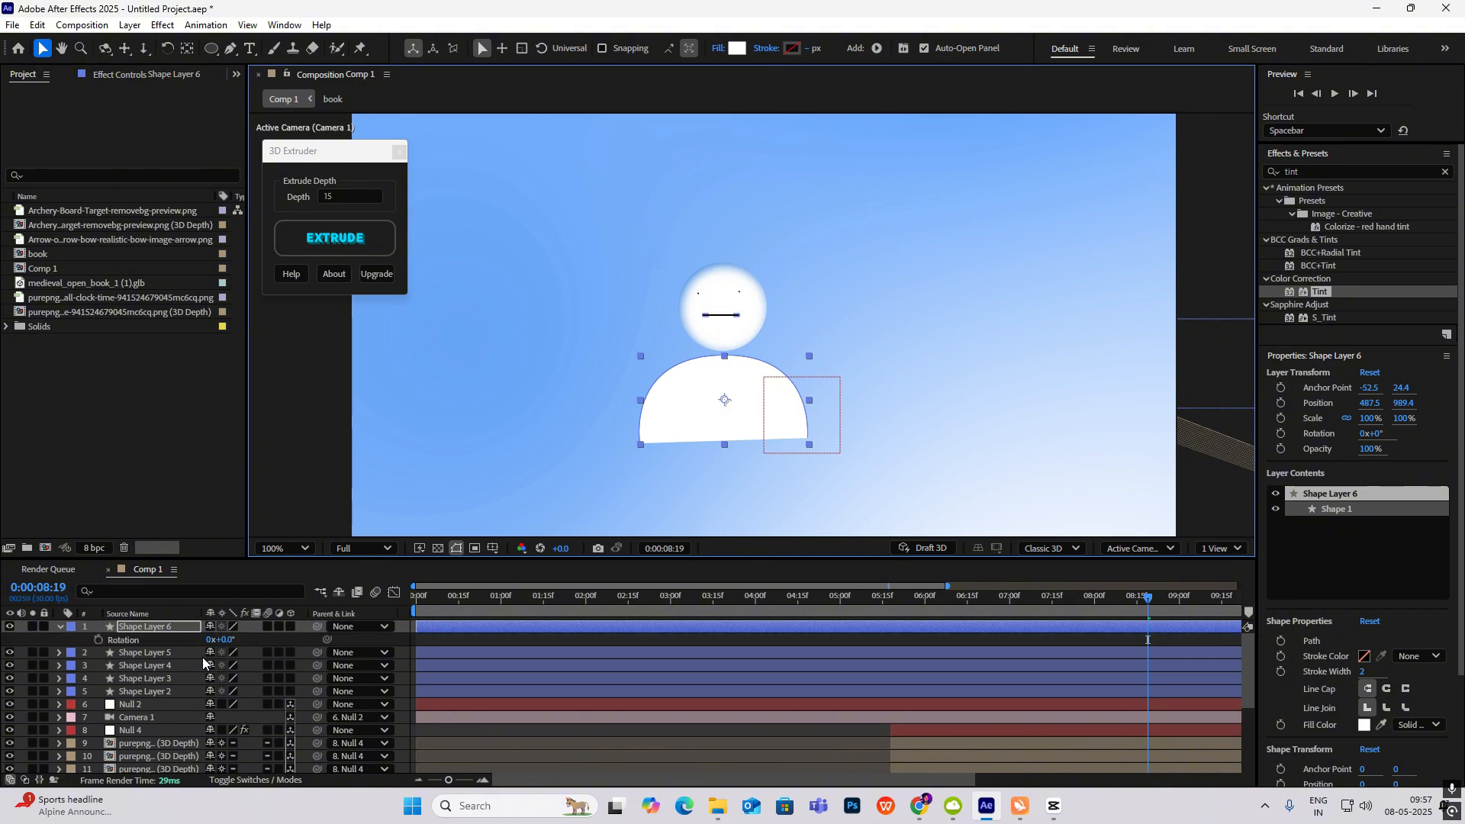
pyautogui.moveTo(226, 640); pyautogui.dragTo(227, 640)
pyautogui.press(',')
pyautogui.press(',')
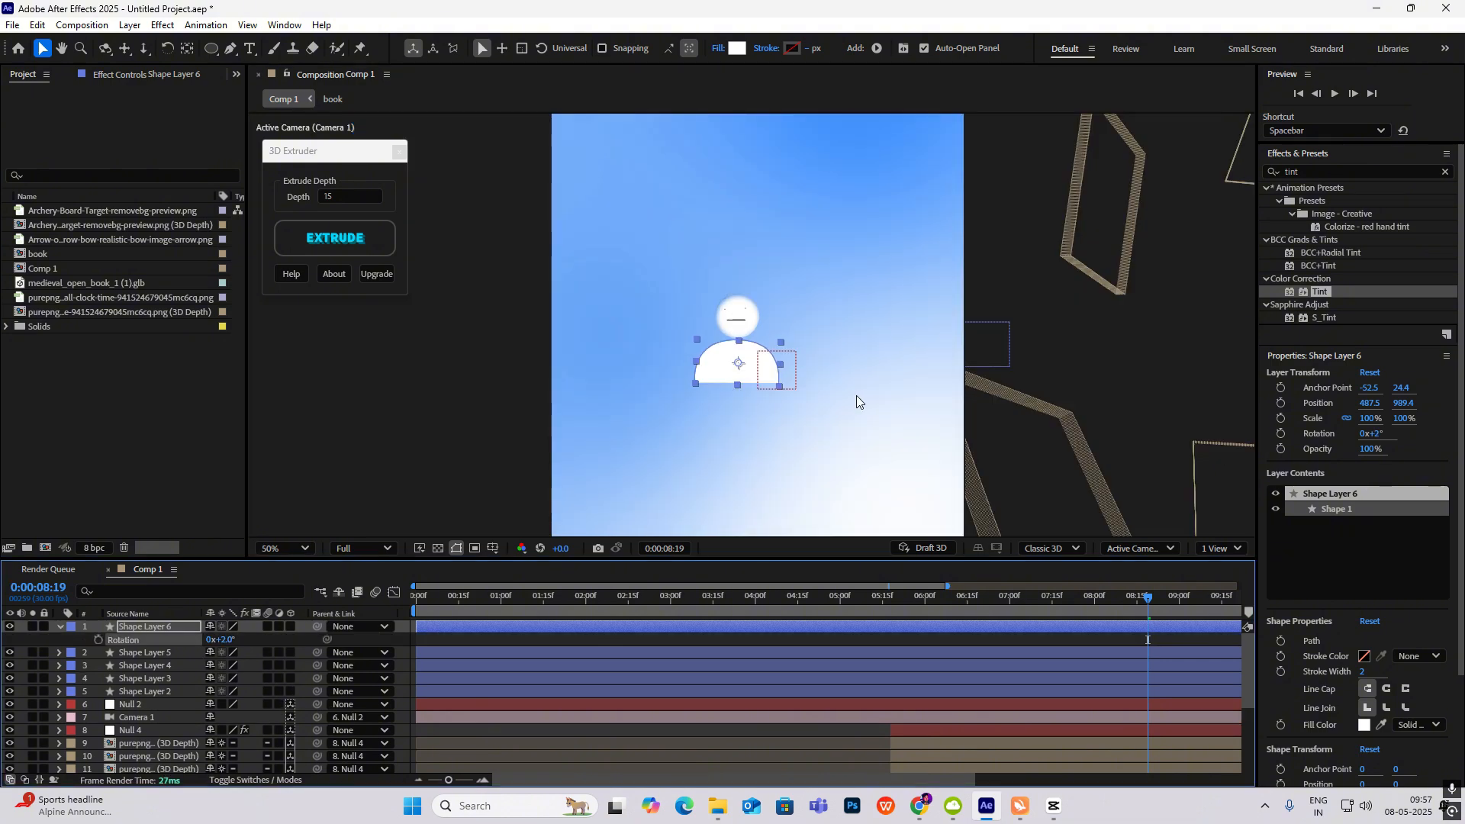
pyautogui.click(873, 405)
pyautogui.press('.')
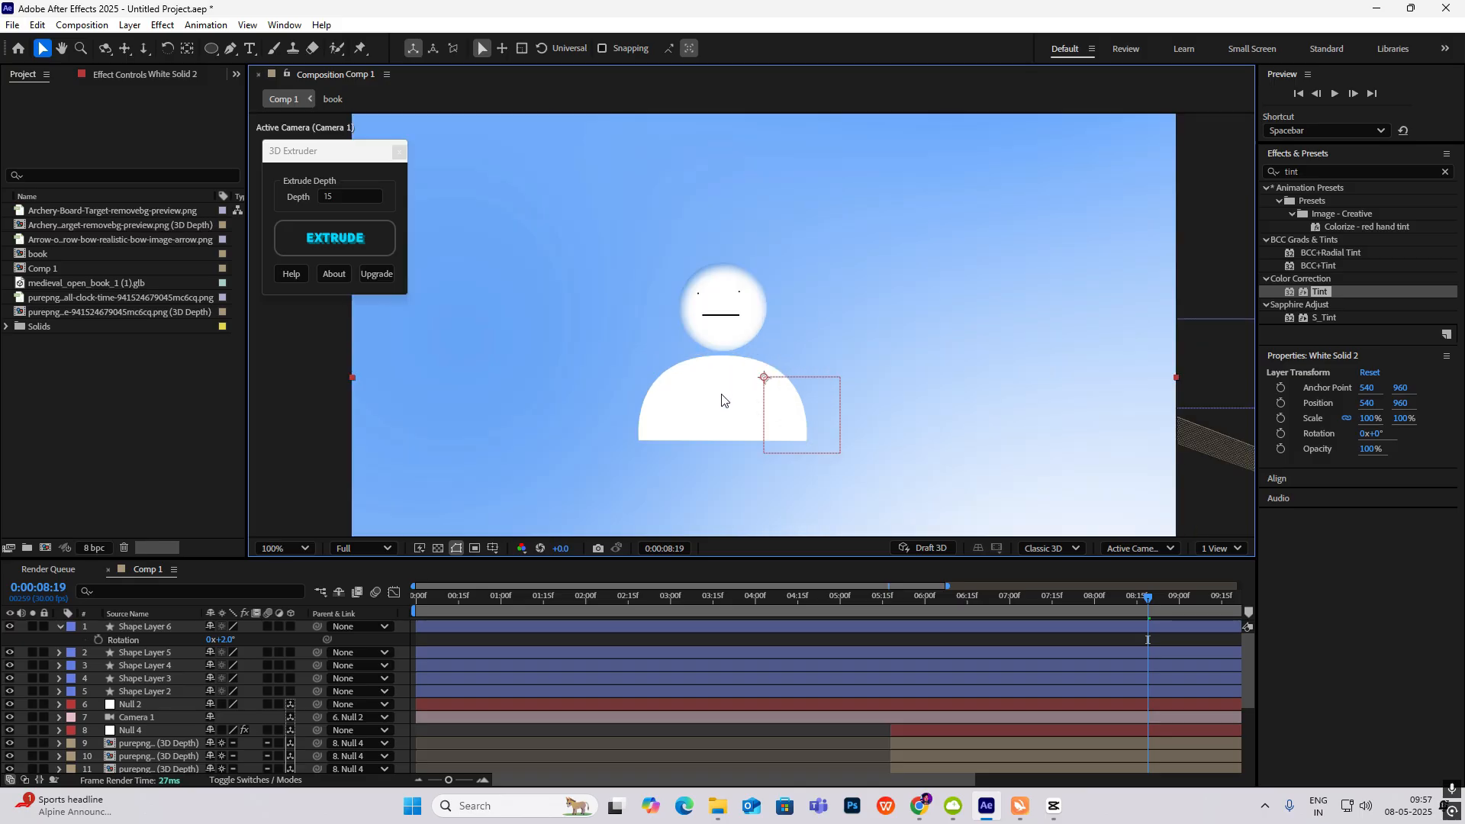
pyautogui.click(60, 628)
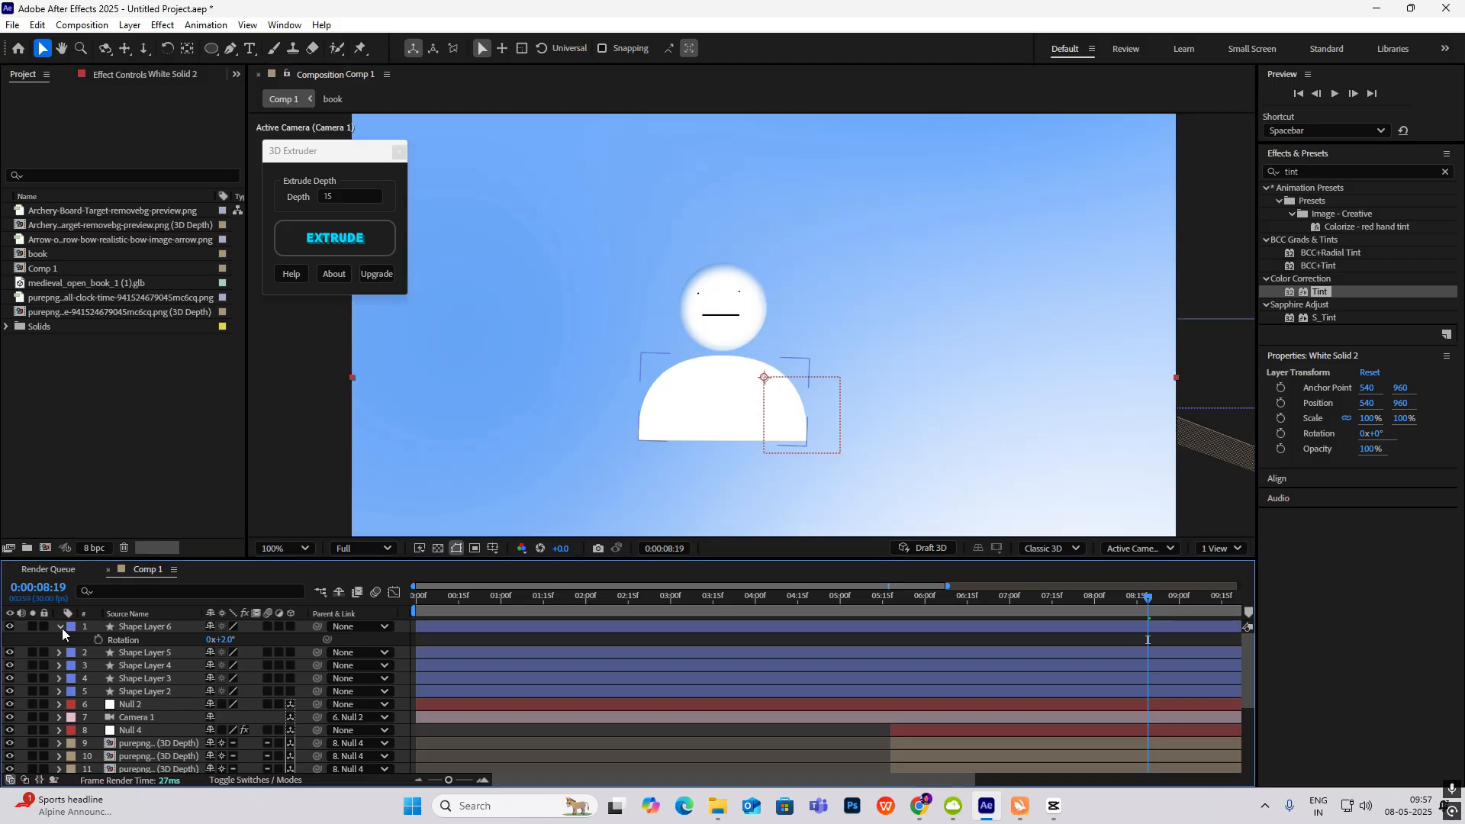
# Step: Copy the head circle's layer styles, including its blue inner shadow, from Shape Layer 2 onto the body in Shape Layer 6
pyautogui.click(154, 644)
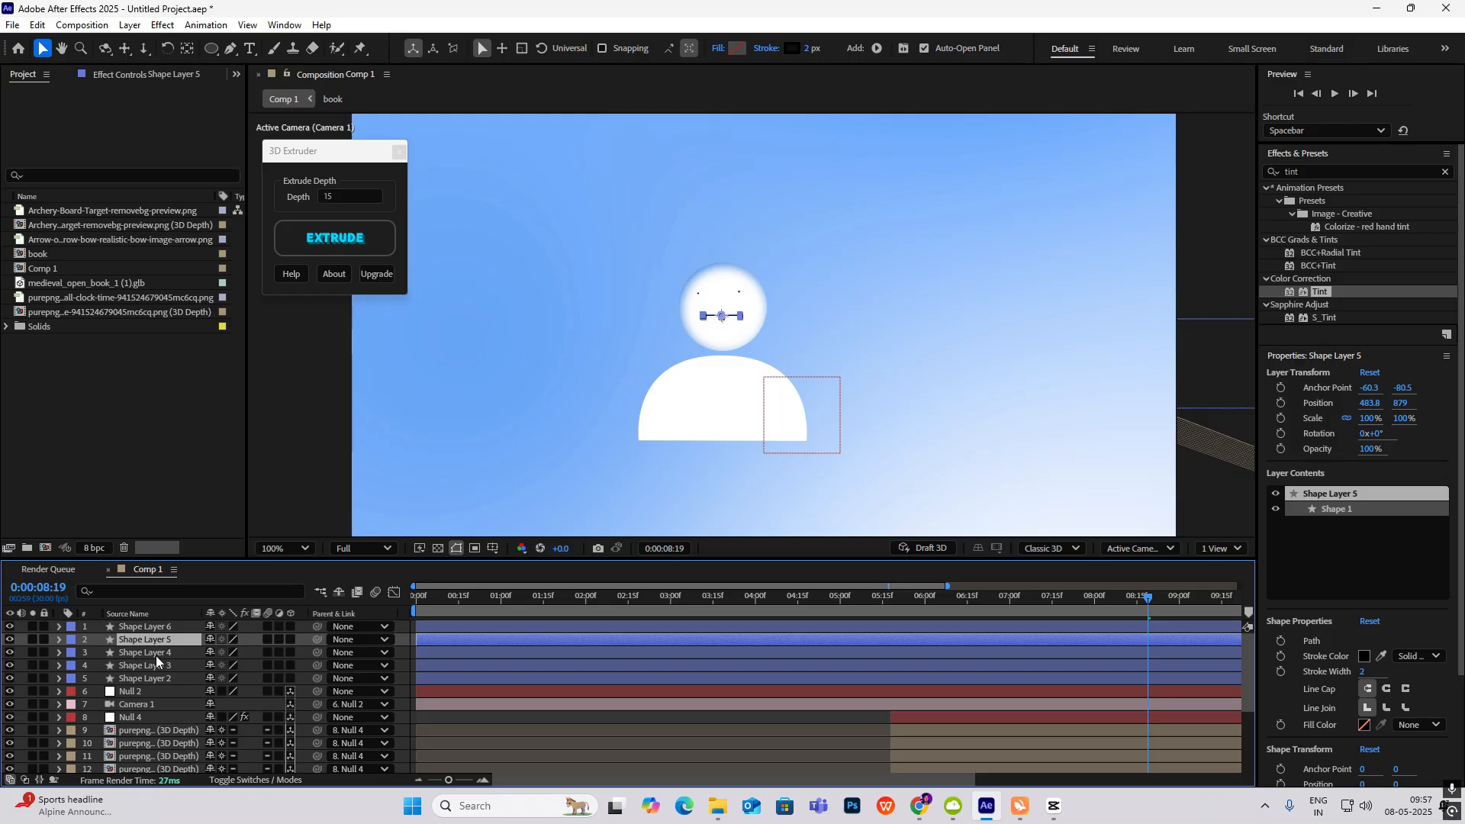
pyautogui.click(156, 656)
pyautogui.click(156, 678)
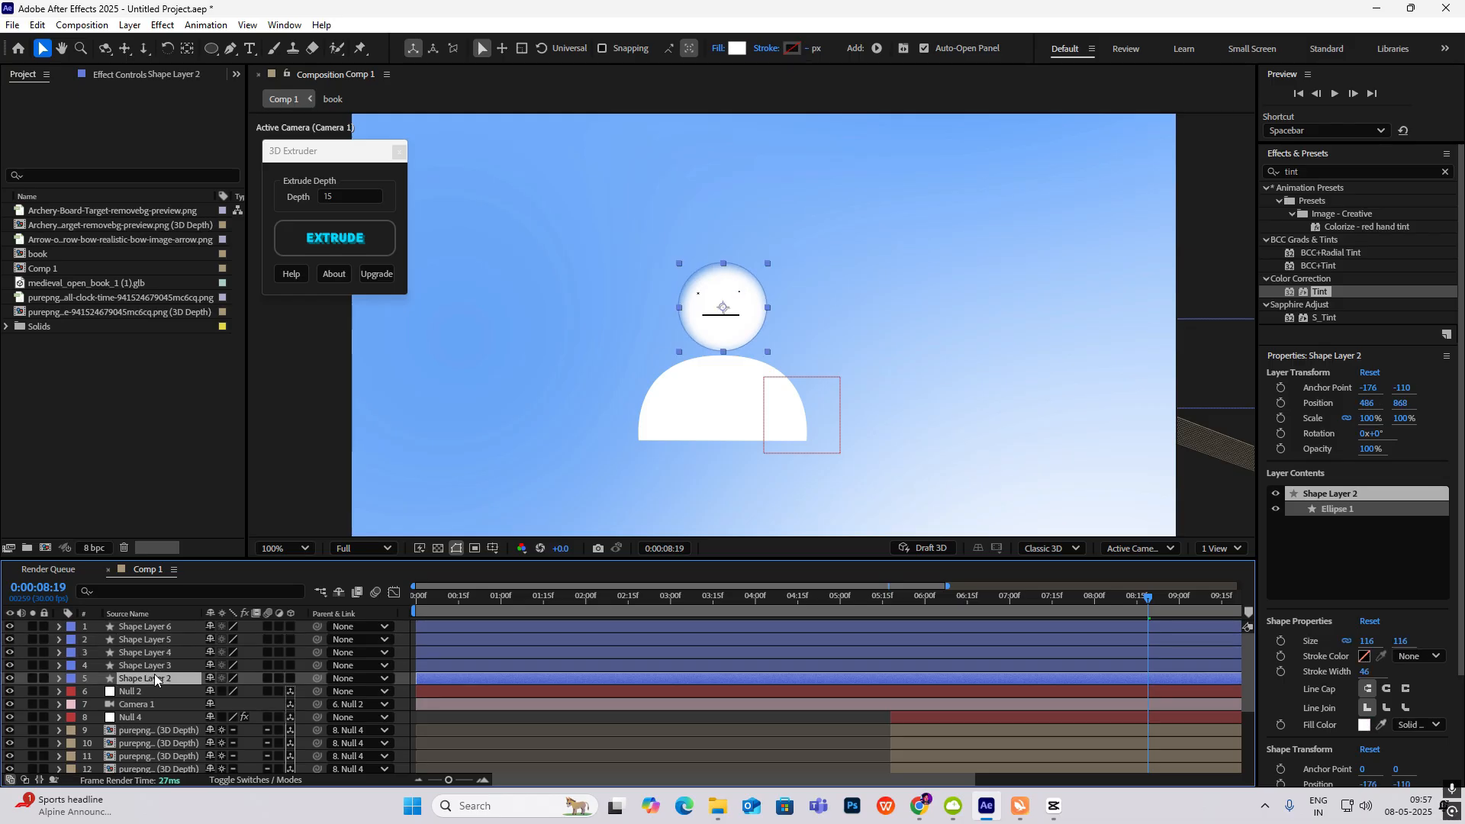
pyautogui.click(60, 679)
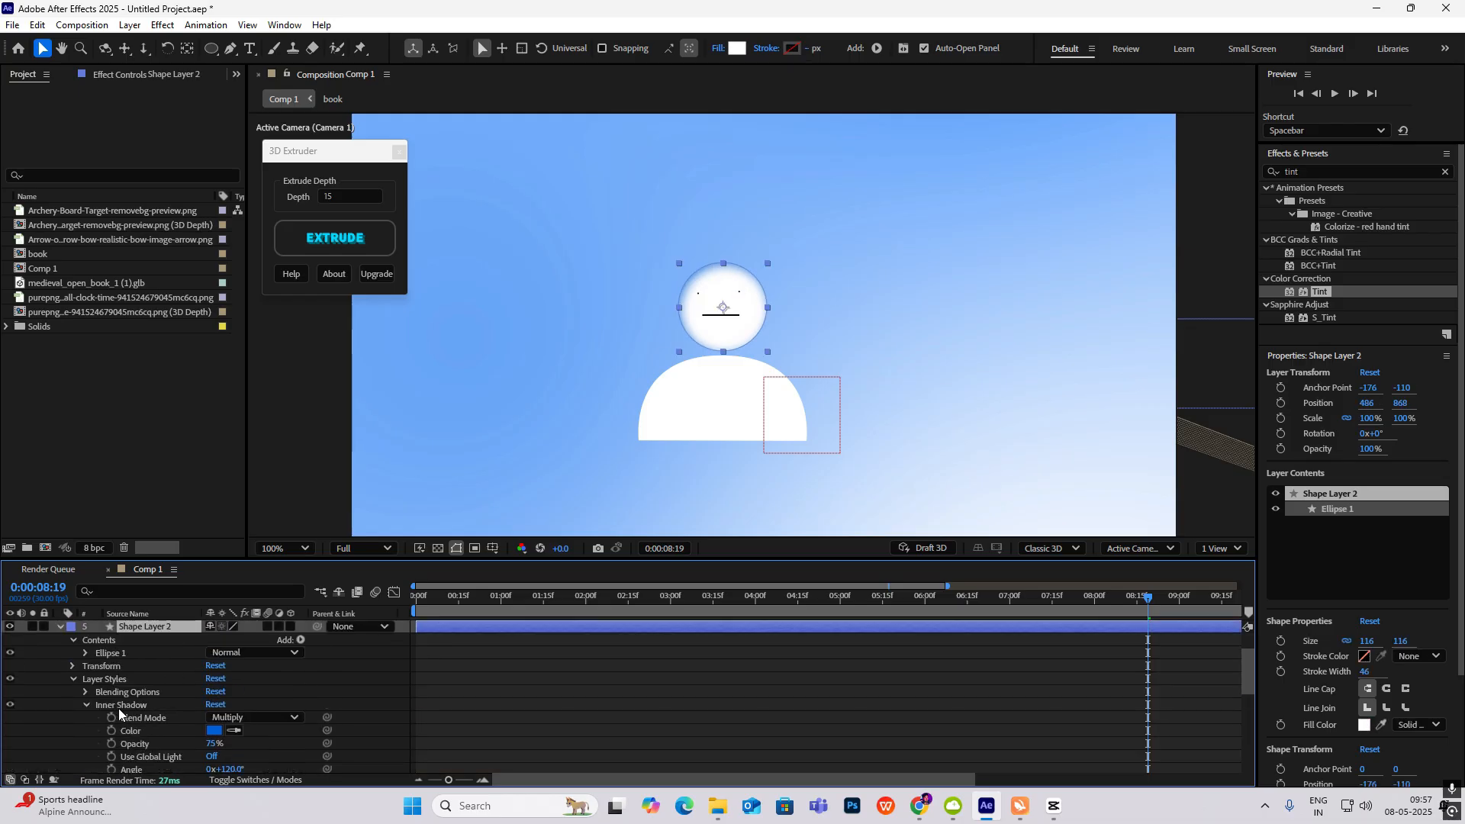
pyautogui.click(74, 679)
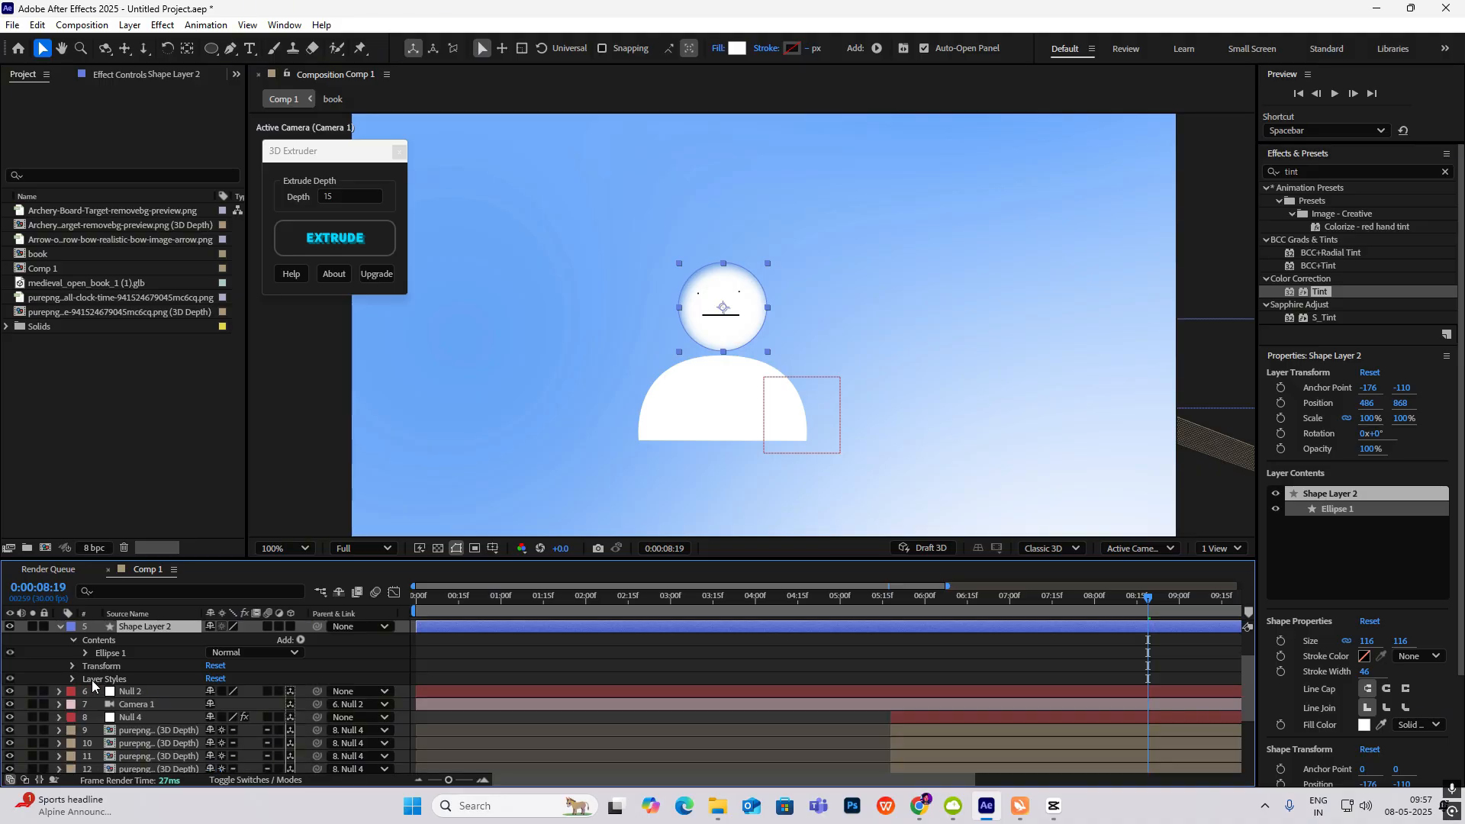
pyautogui.click(108, 680)
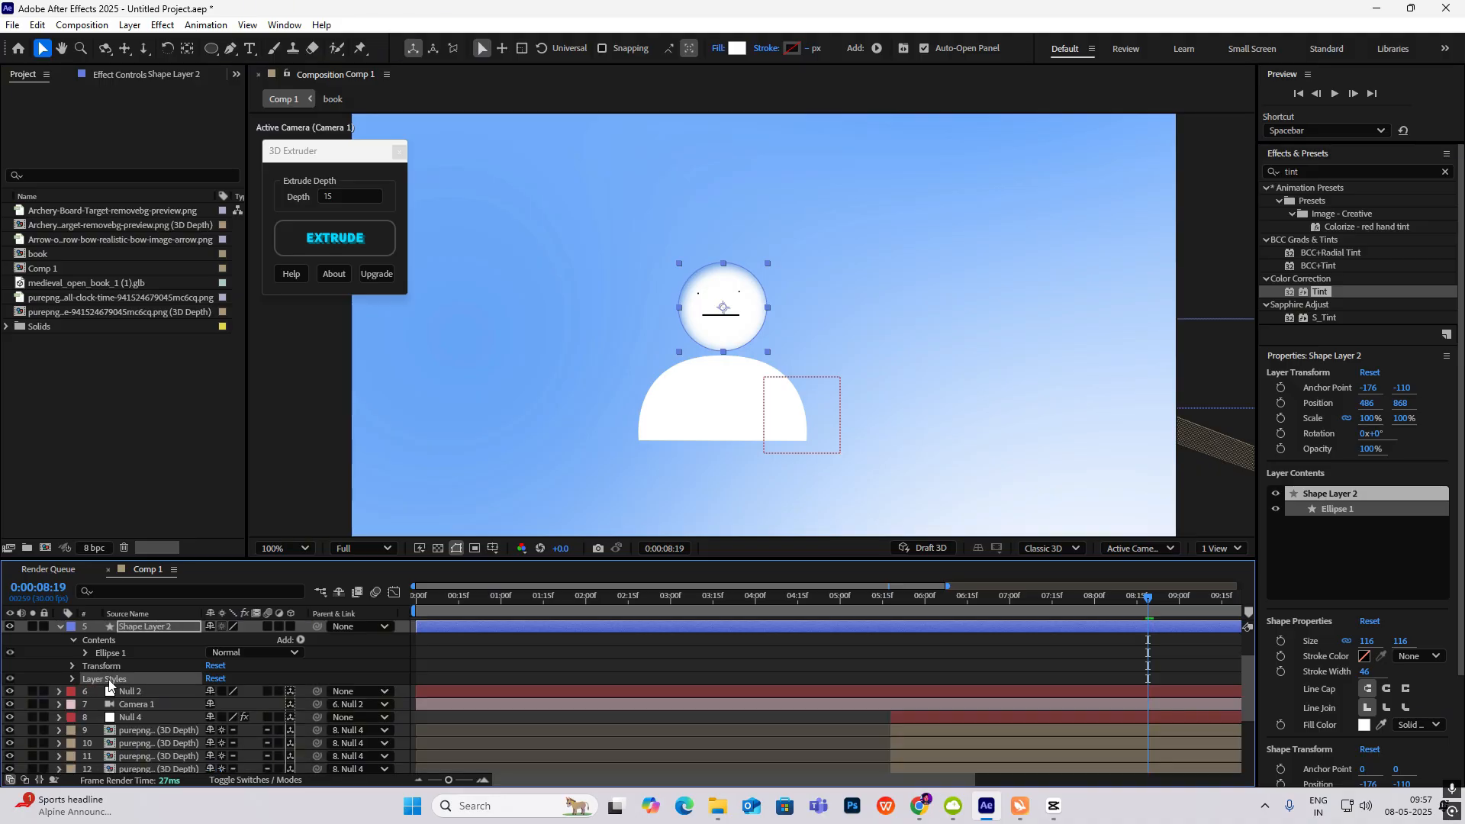
pyautogui.click(61, 627)
pyautogui.click(162, 628)
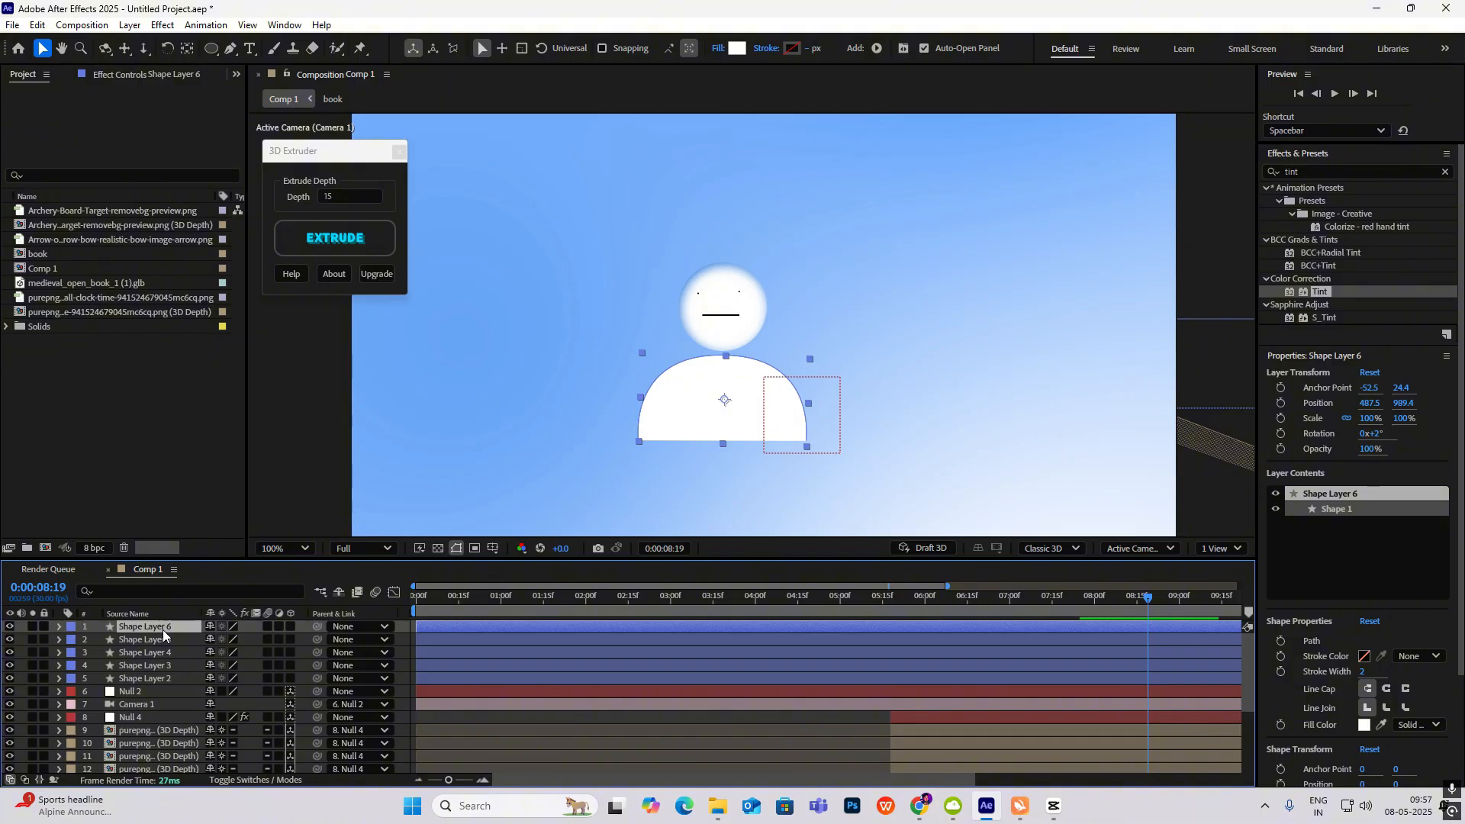
pyautogui.click(758, 420)
pyautogui.scroll(-3, 812, 389)
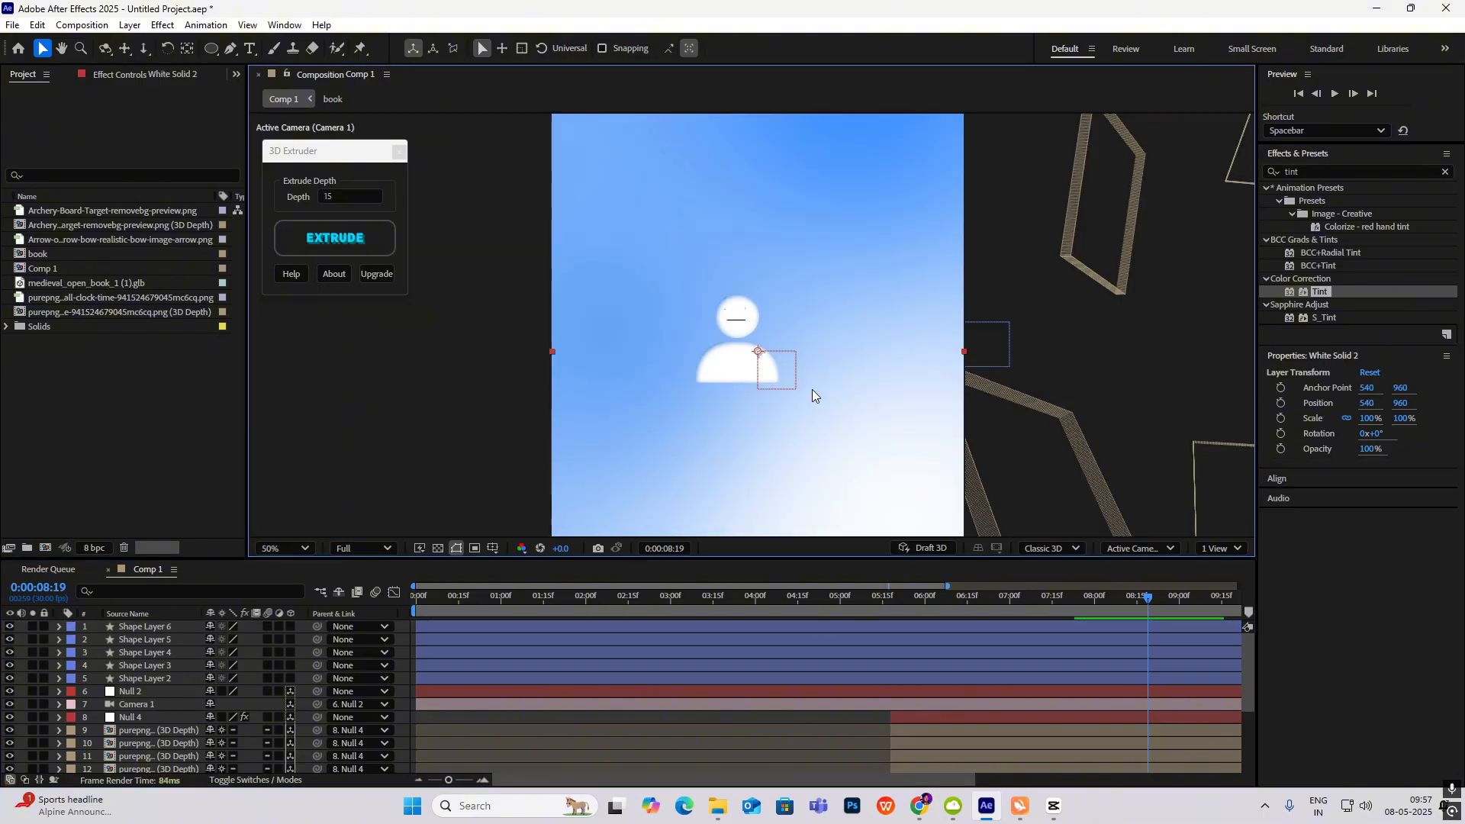
pyautogui.scroll(4, 756, 360)
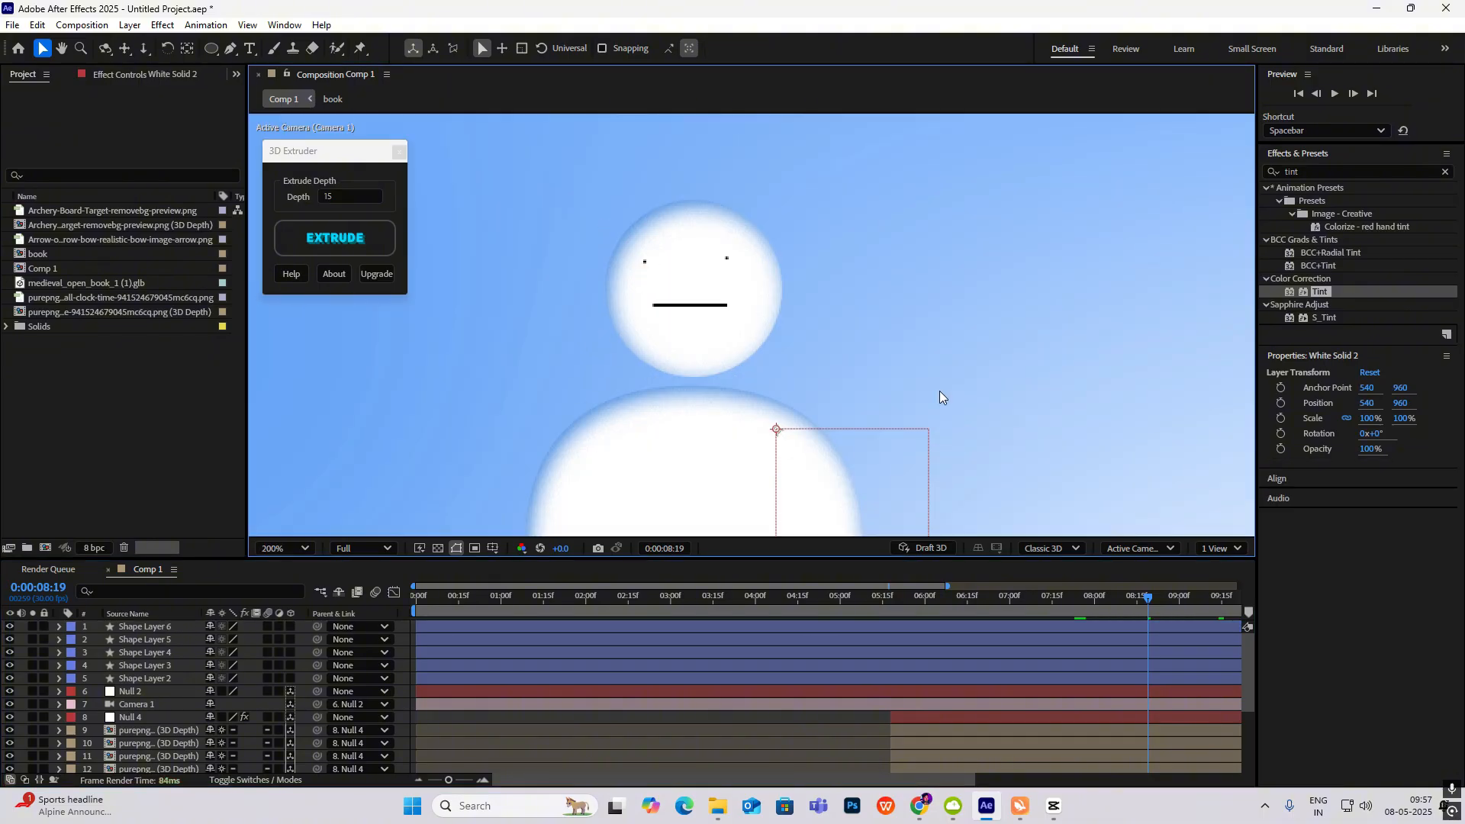
pyautogui.scroll(-3, 704, 389)
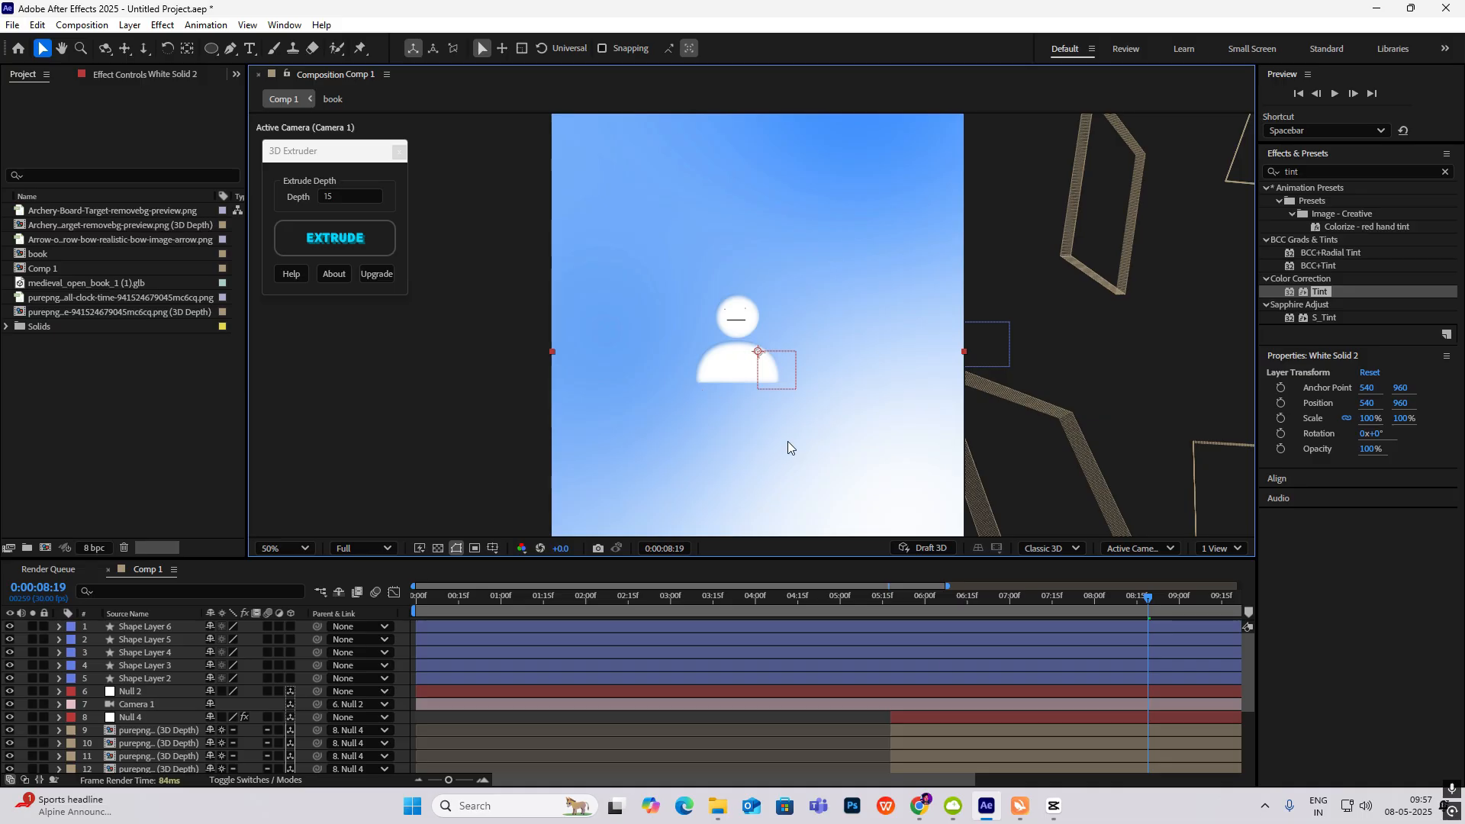
pyautogui.click(1053, 813)
pyautogui.click(1053, 814)
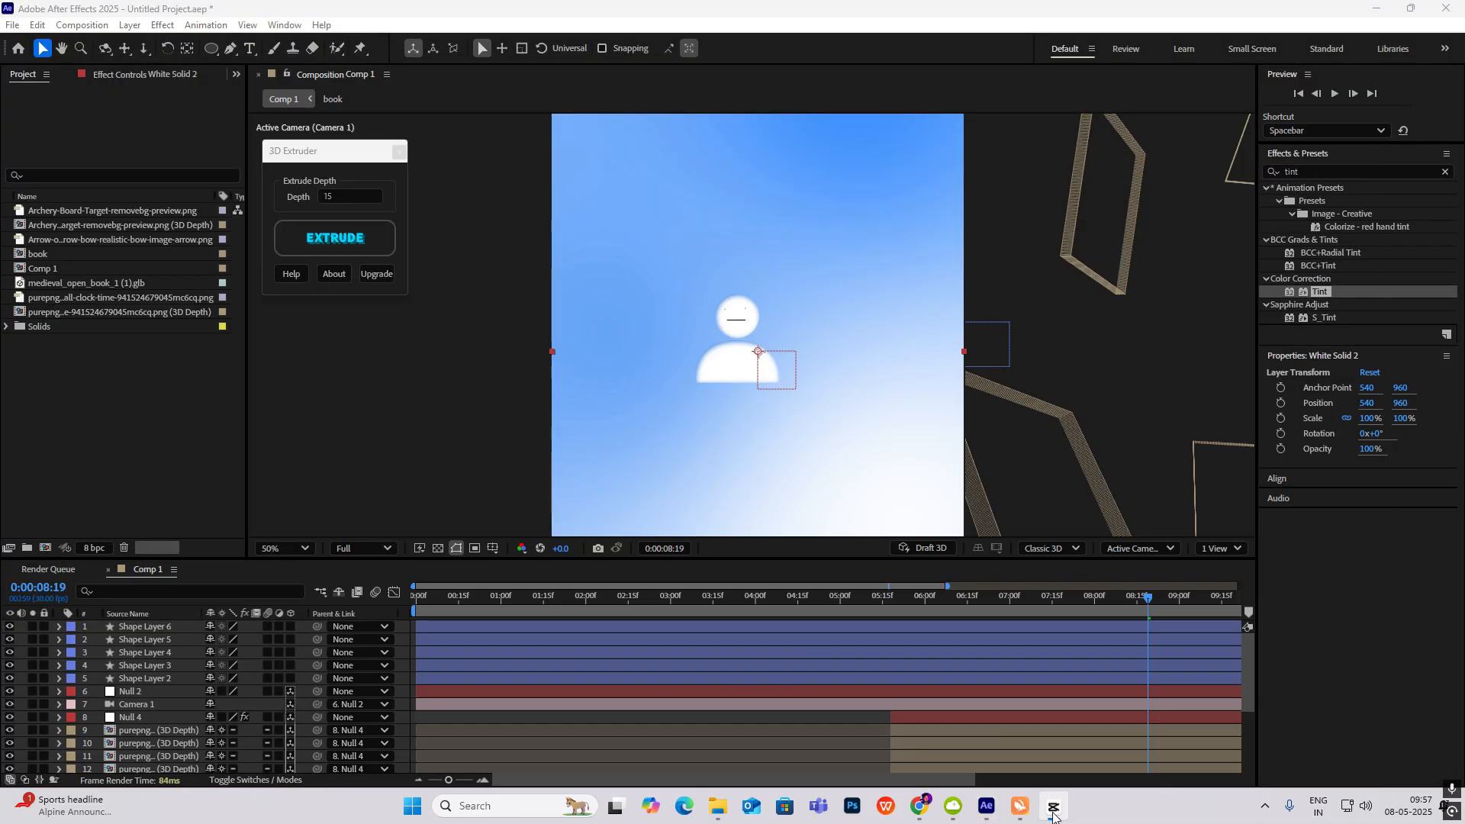
pyautogui.scroll(2, 749, 364)
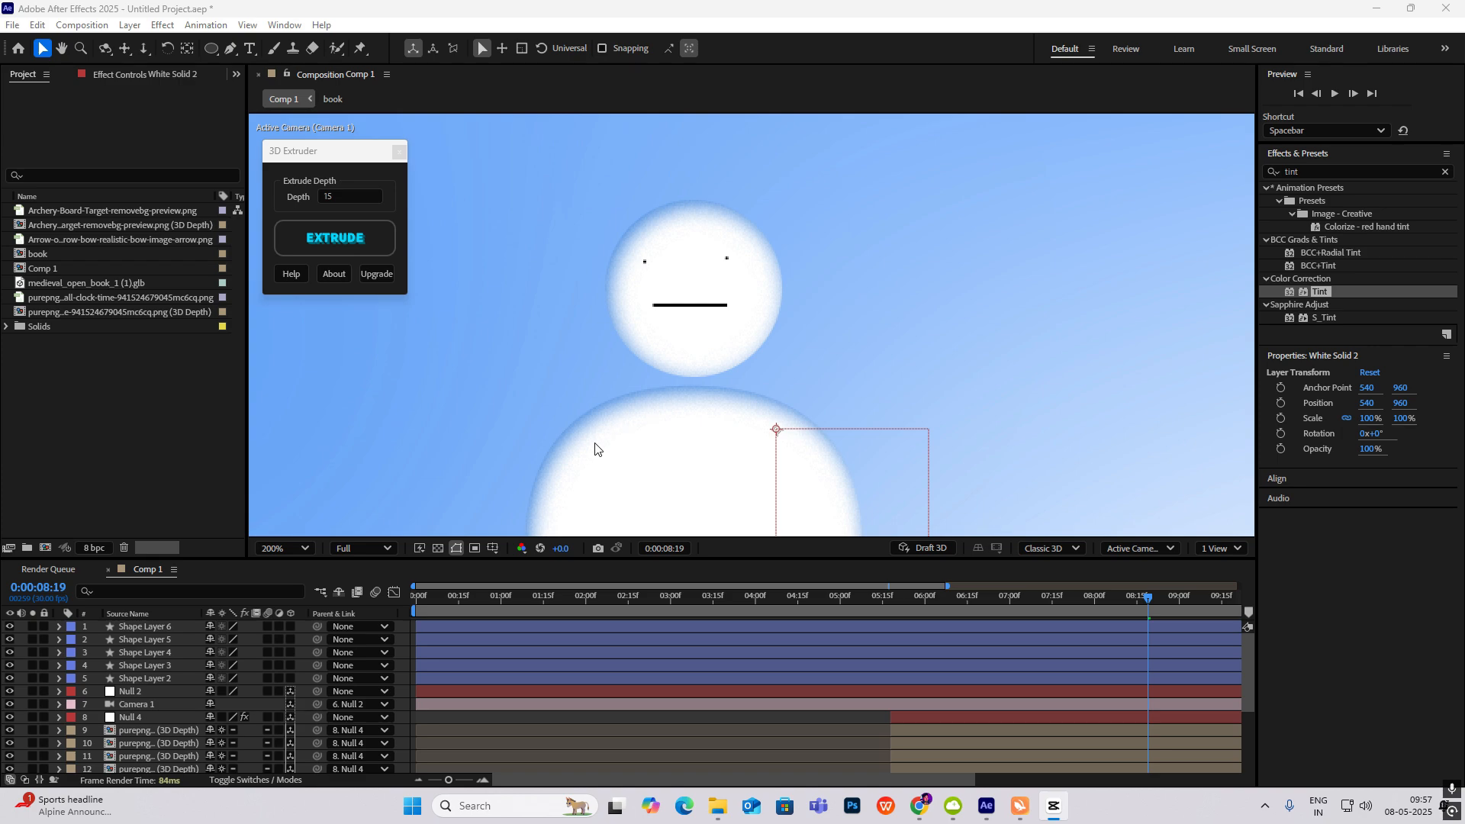
# Step: Pre-compose the figure's five shape layers, Shape Layer 2 through Shape Layer 6, as Pre-comp 1 with all attributes moved into it
pyautogui.scroll(-2, 705, 339)
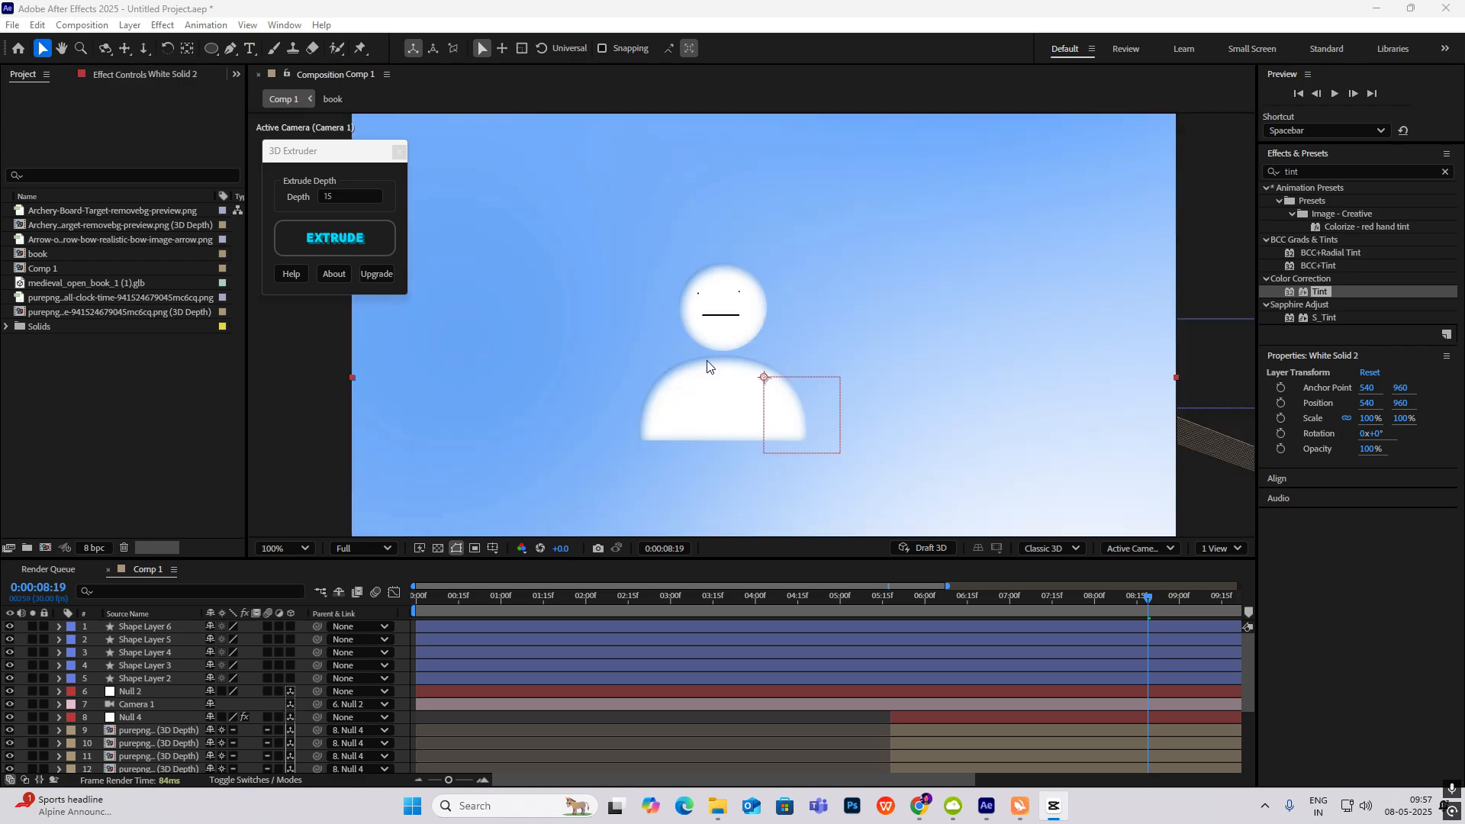
pyautogui.scroll(-1, 757, 391)
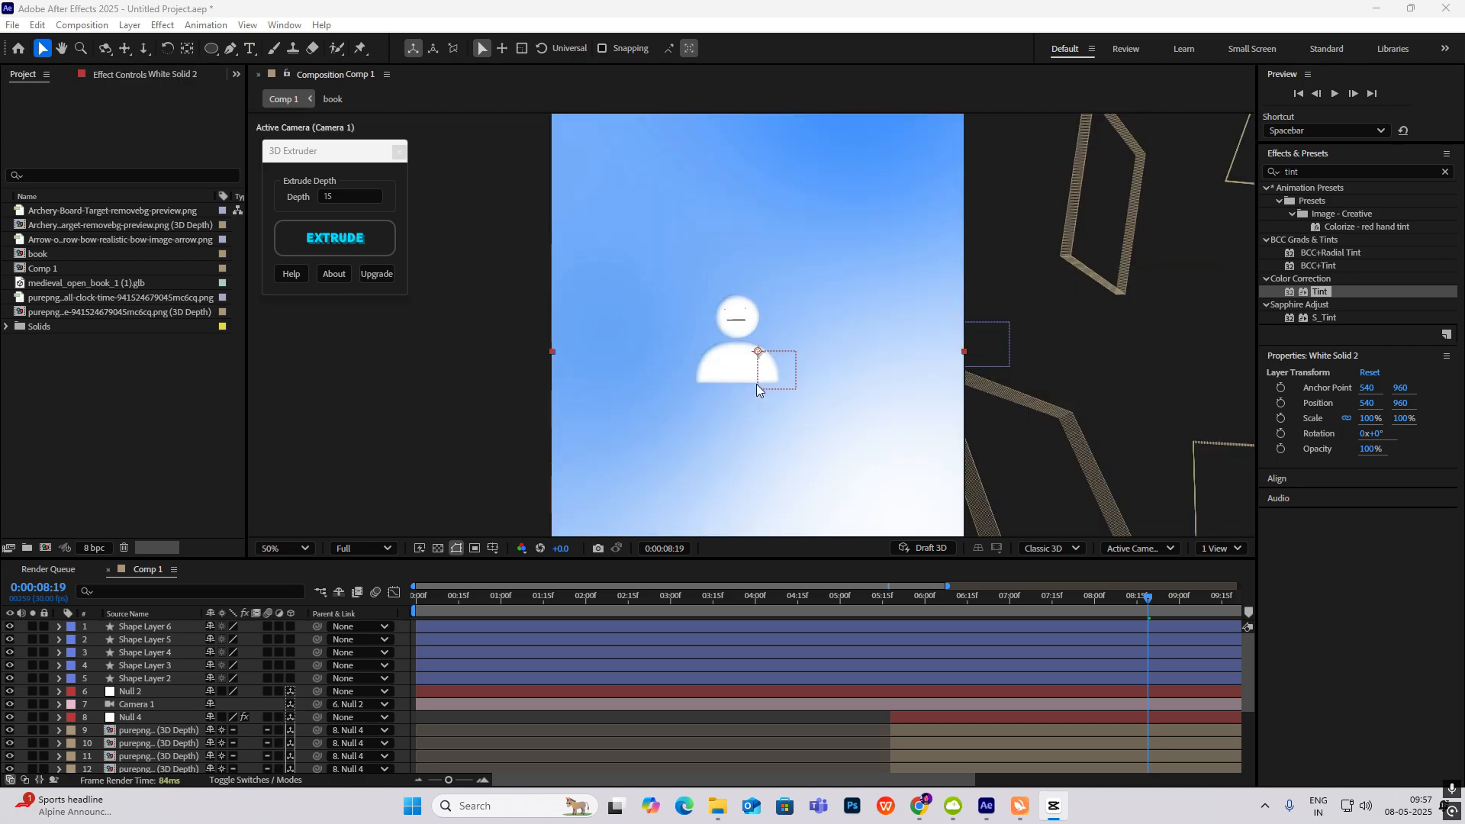
pyautogui.scroll(-1, 757, 383)
pyautogui.scroll(1, 757, 383)
pyautogui.click(158, 680)
pyautogui.keyDown('shift'); pyautogui.click(170, 629); pyautogui.keyUp('shift')
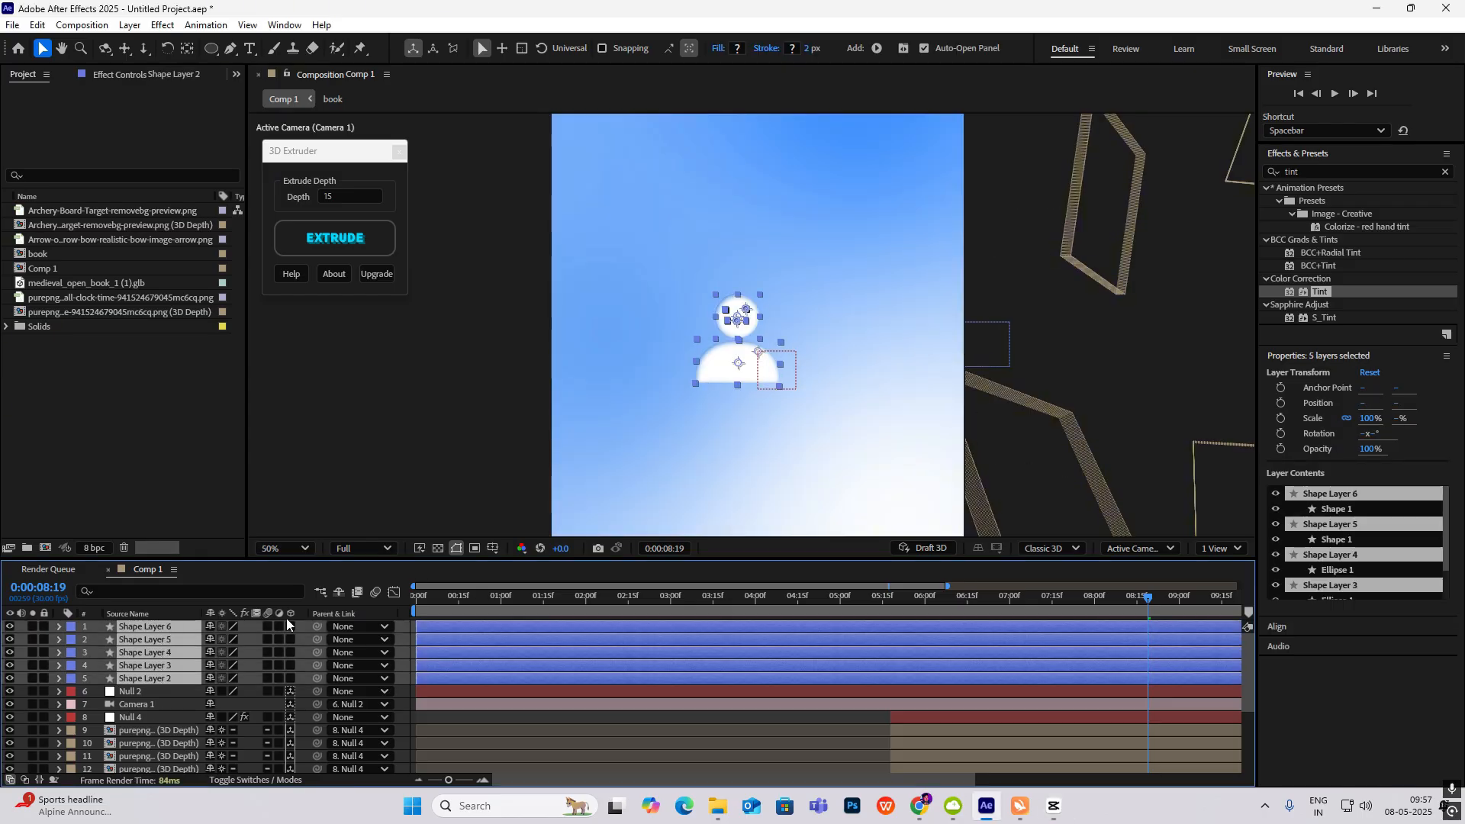
pyautogui.hotkey('ctrl', 'shift', 'c')
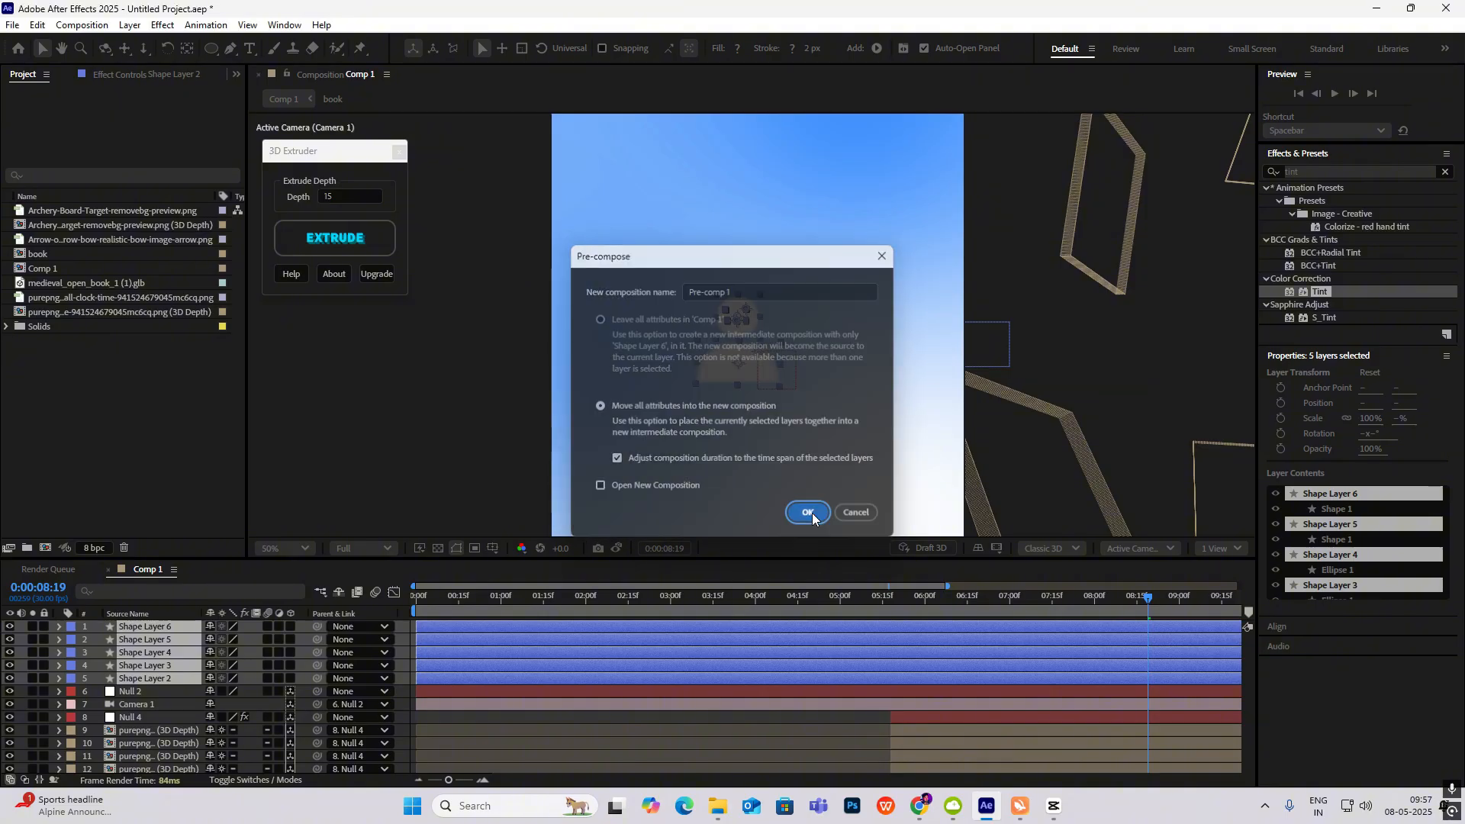
pyautogui.click(803, 513)
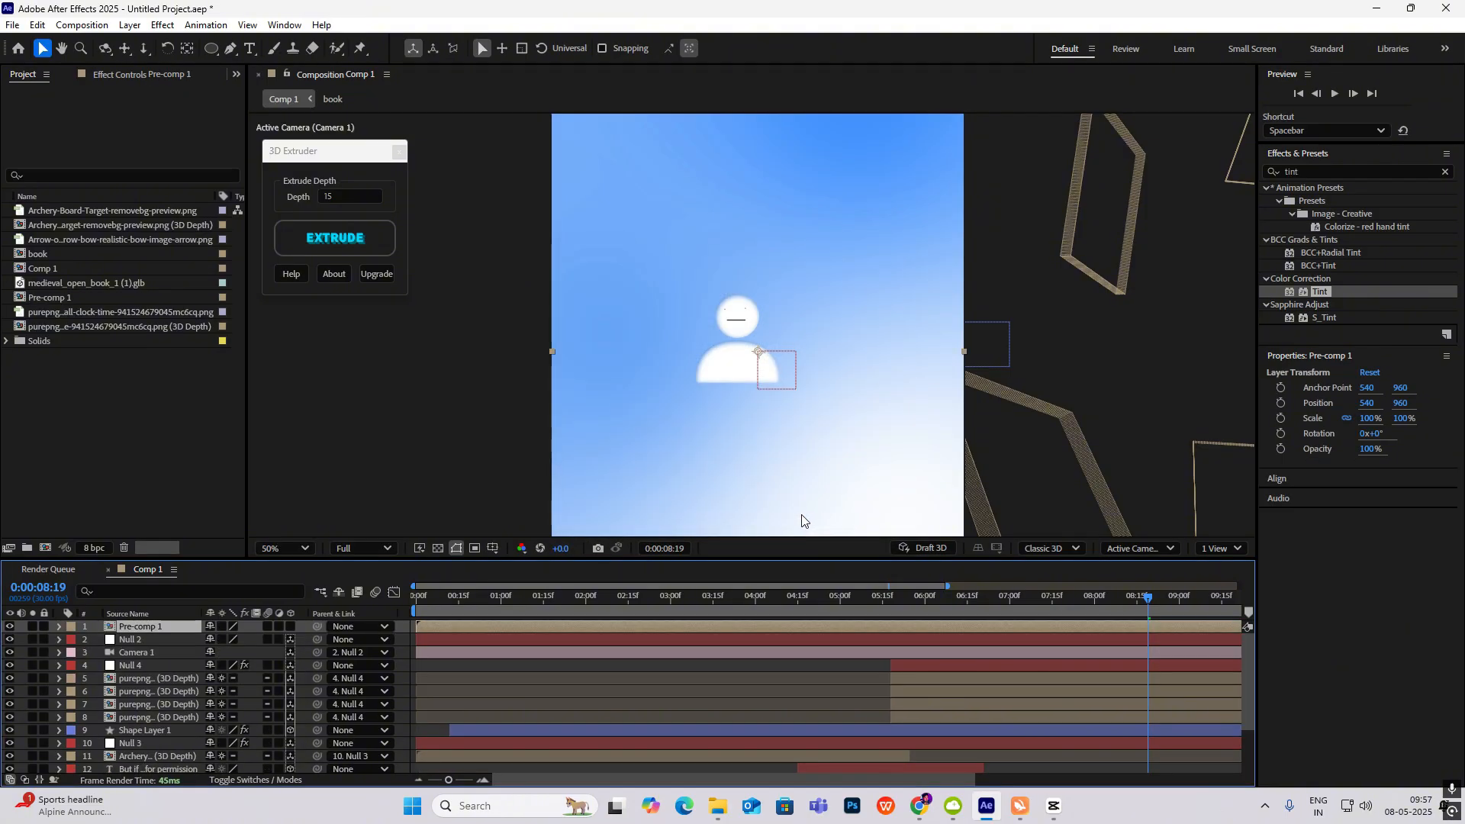
# Step: Make the Pre-comp 1 figure a 3D layer and move it up to about position 228, -448 in the frame
pyautogui.click(290, 626)
pyautogui.scroll(-2, 752, 431)
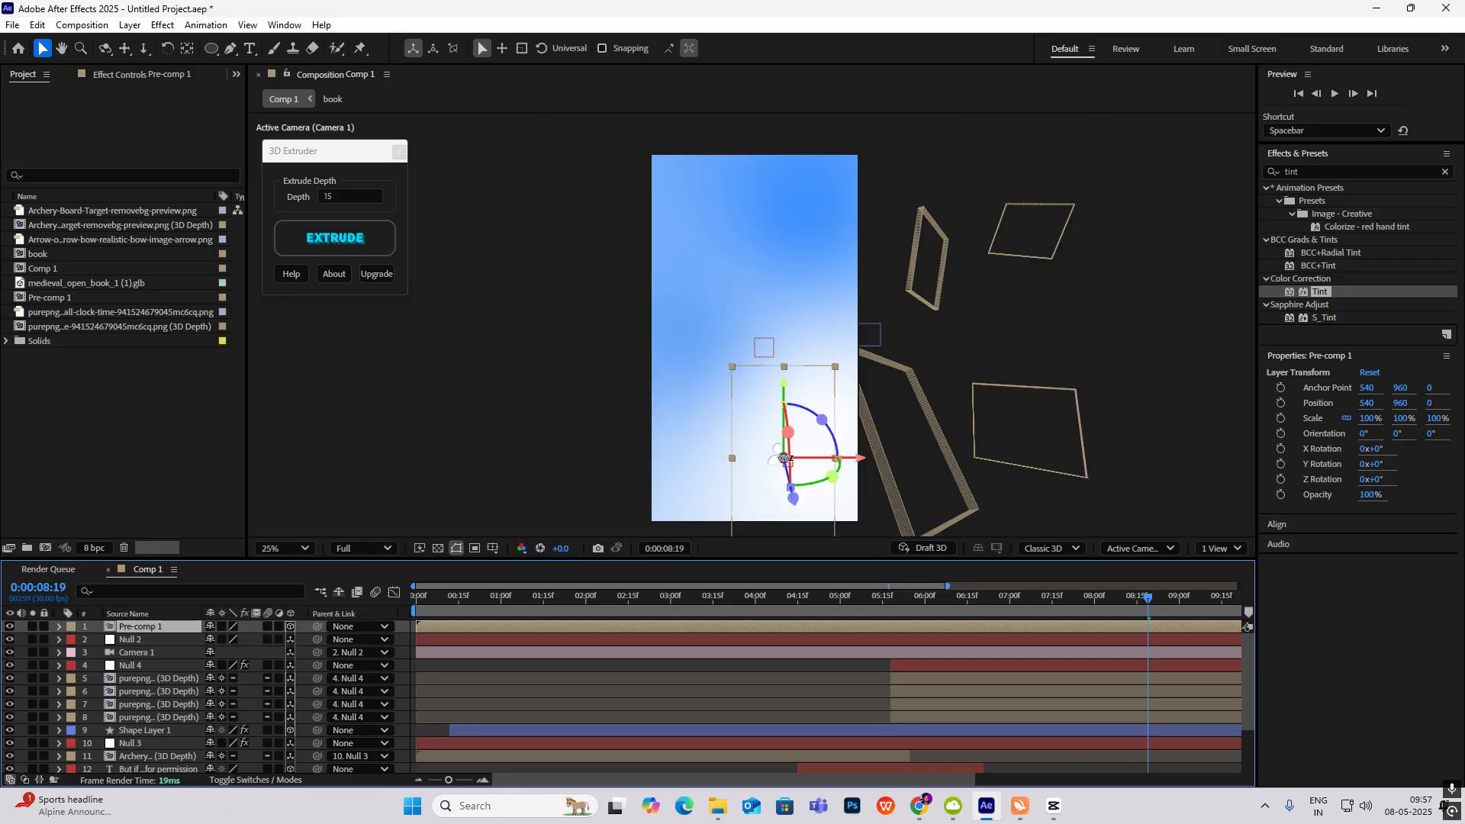
pyautogui.moveTo(783, 458); pyautogui.dragTo(752, 324)
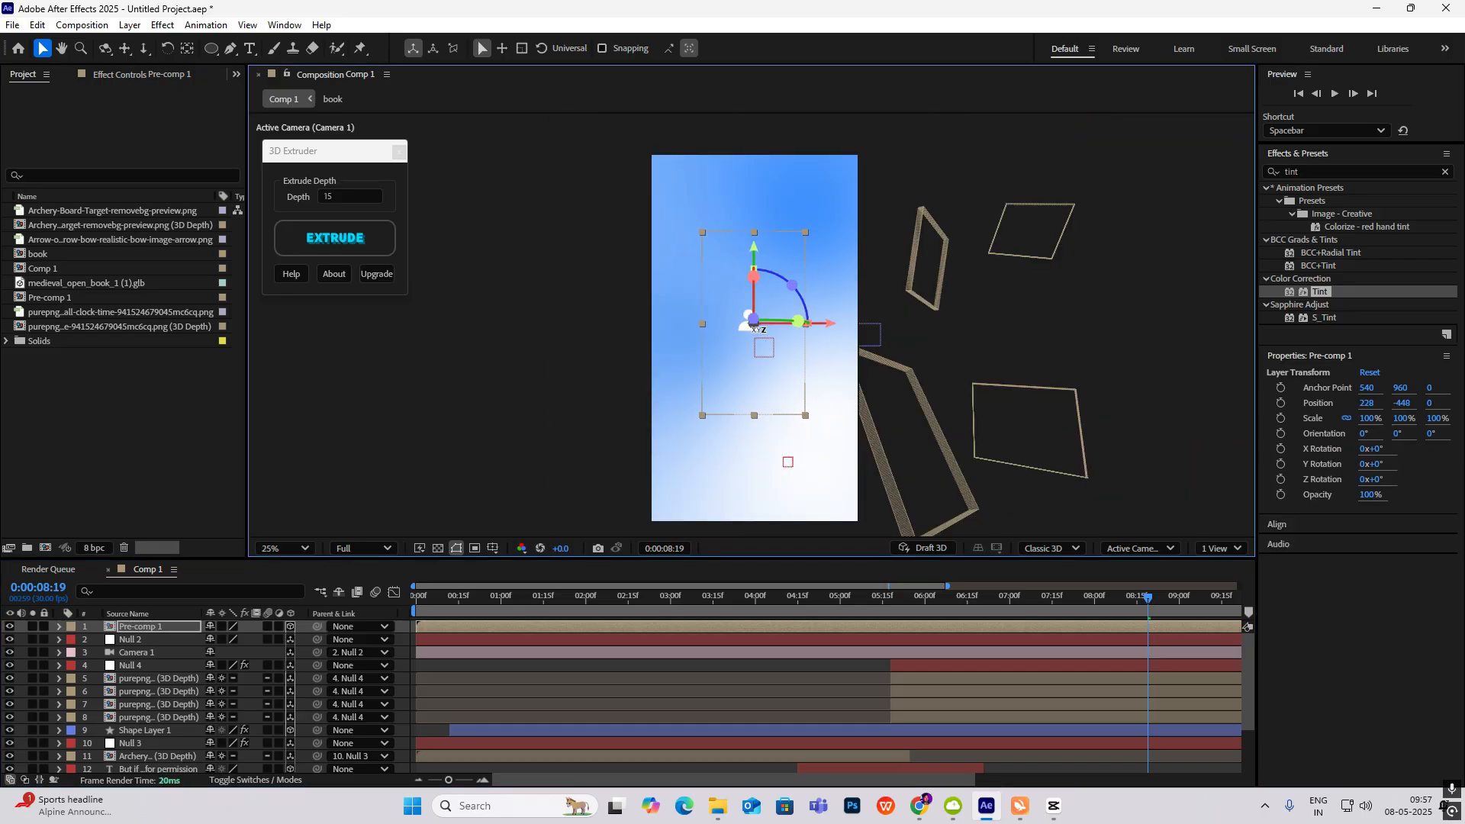
# Step: Scale the figure to 263%, center its anchor point on the content, and move it to about position 240, -272
pyautogui.scroll(4, 752, 325)
pyautogui.press('s')
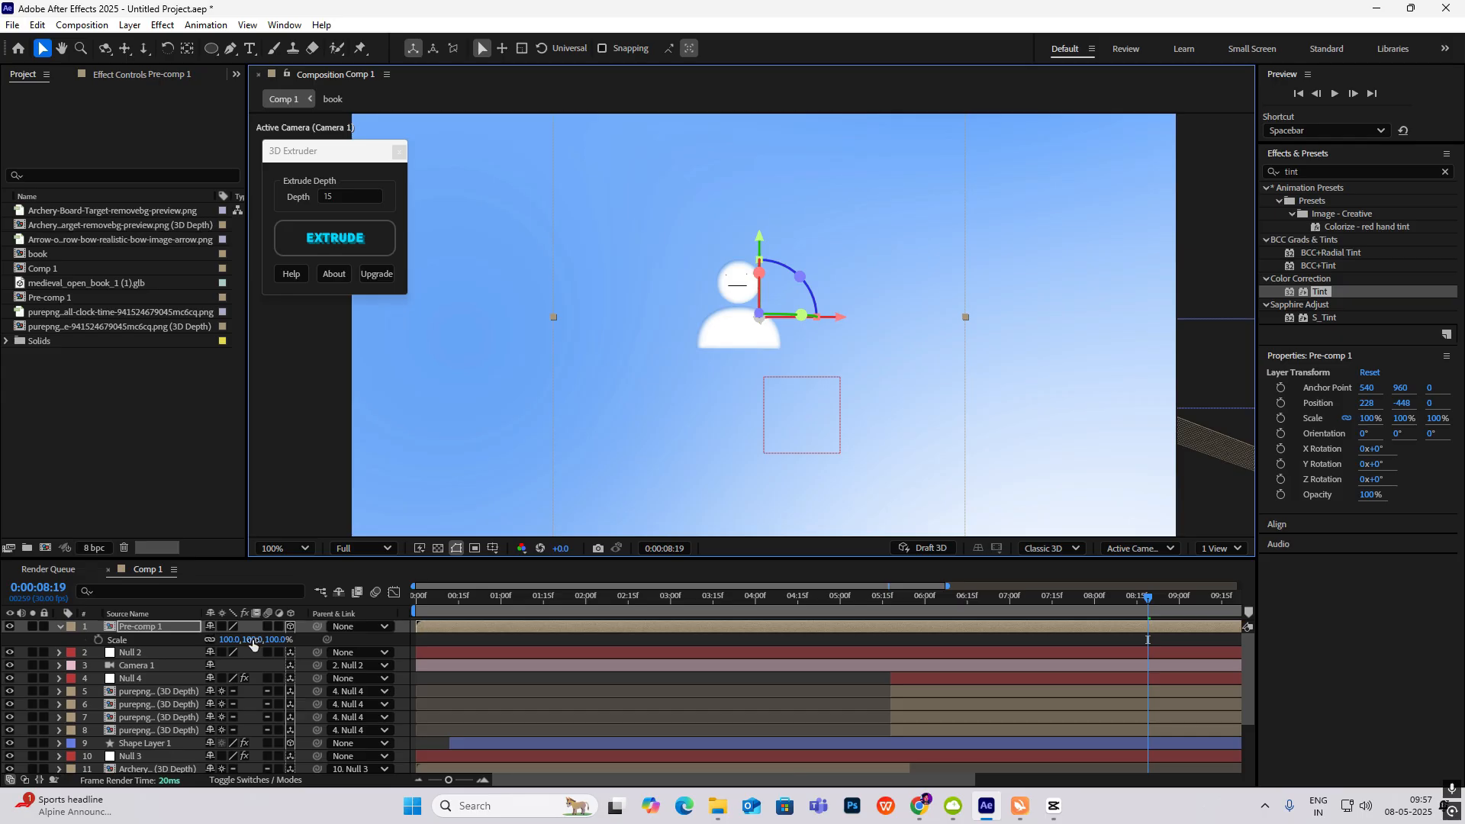
pyautogui.moveTo(254, 640); pyautogui.dragTo(378, 640)
pyautogui.scroll(-2, 763, 315)
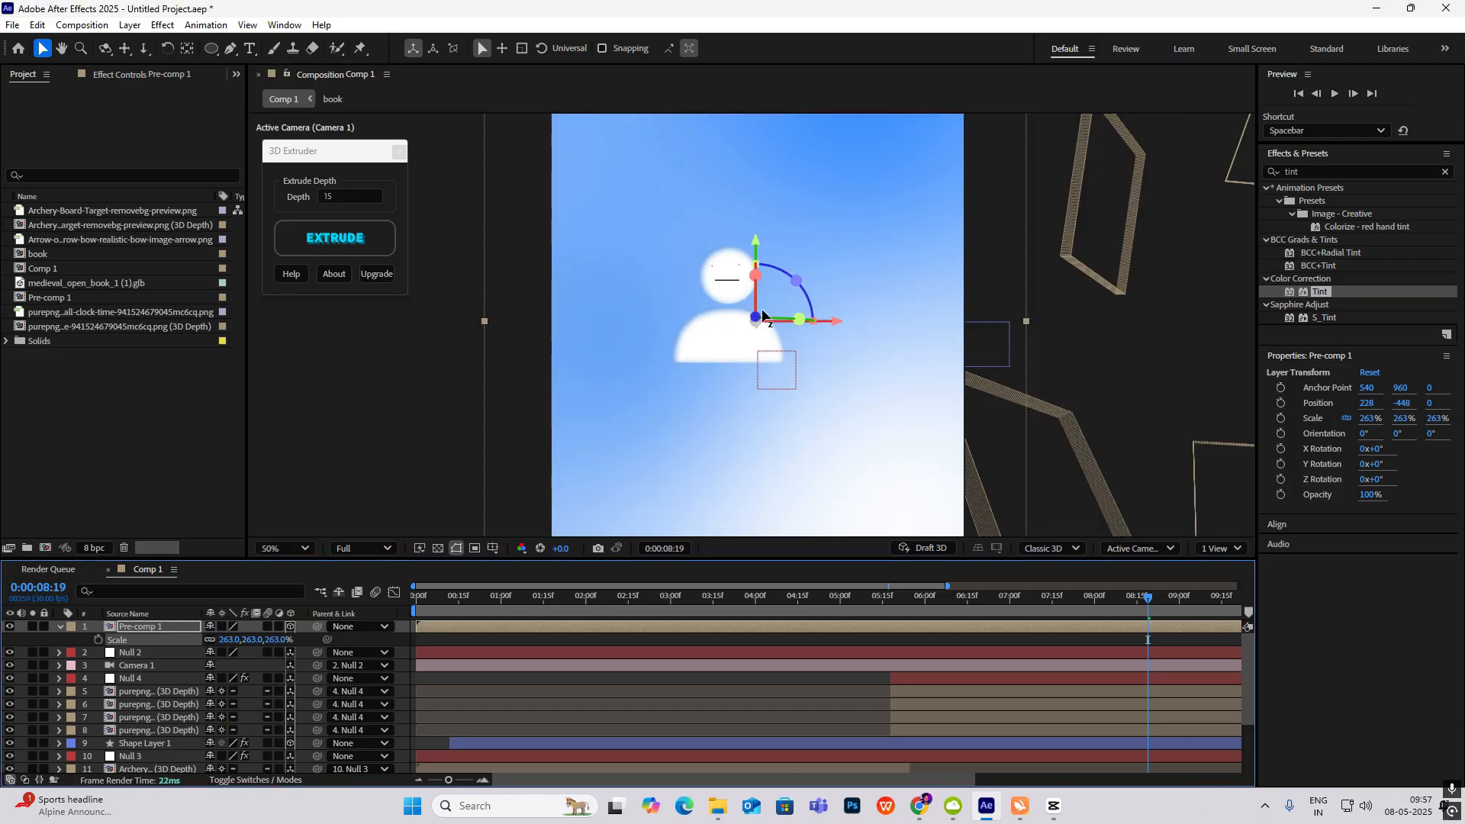
pyautogui.moveTo(756, 321)
pyautogui.mouseDown()
pyautogui.moveTo(754, 340)
pyautogui.moveTo(742, 327)
pyautogui.moveTo(759, 343)
pyautogui.mouseUp()
pyautogui.scroll(-2, 751, 326)
pyautogui.press('s')
# Step: Check the people scene in the CapCut reference video and duplicate the figure pre-comp four times in After Effects
pyautogui.click(1057, 807)
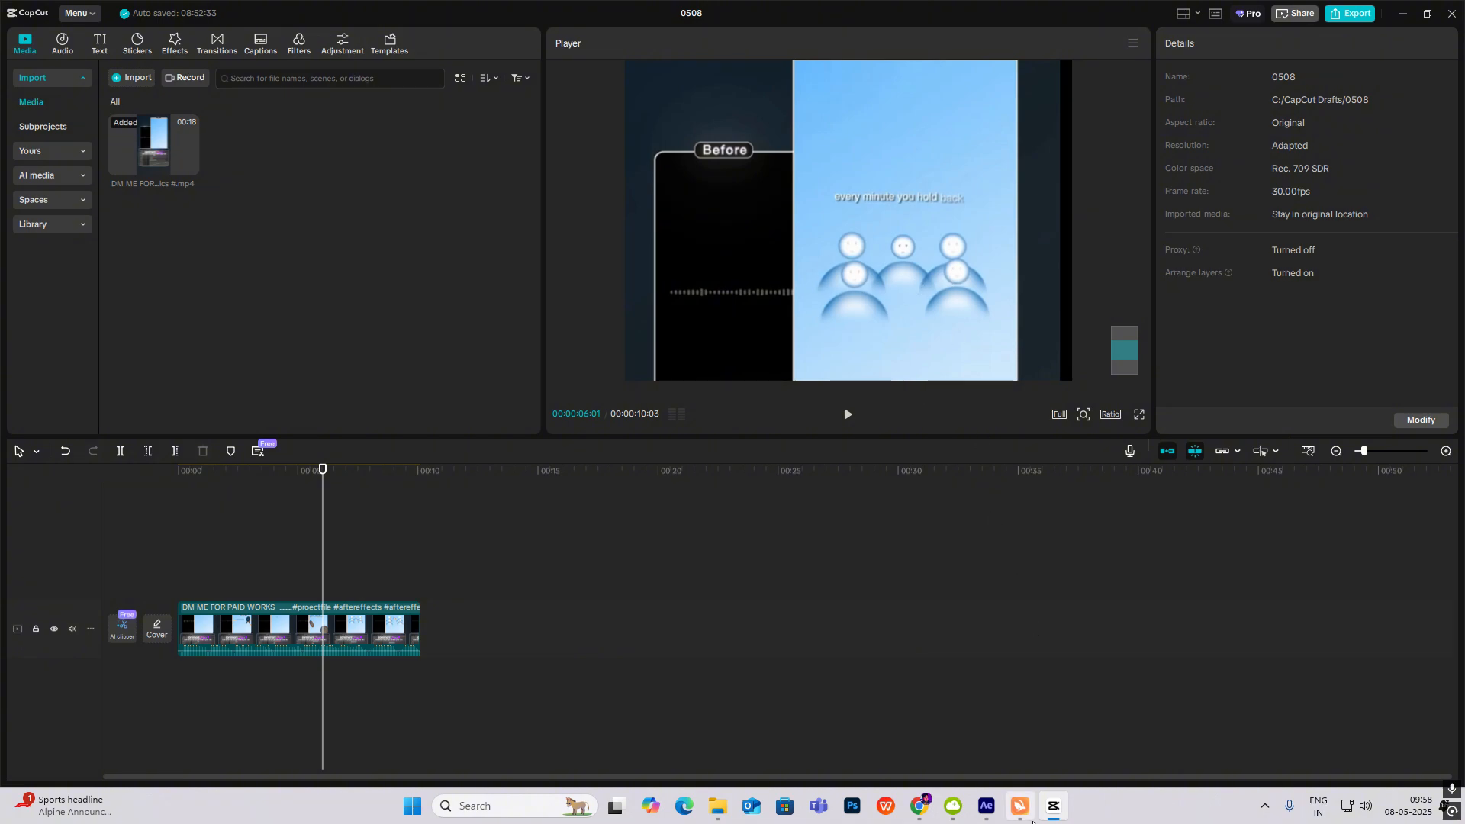
pyautogui.click(1056, 807)
pyautogui.click(163, 629)
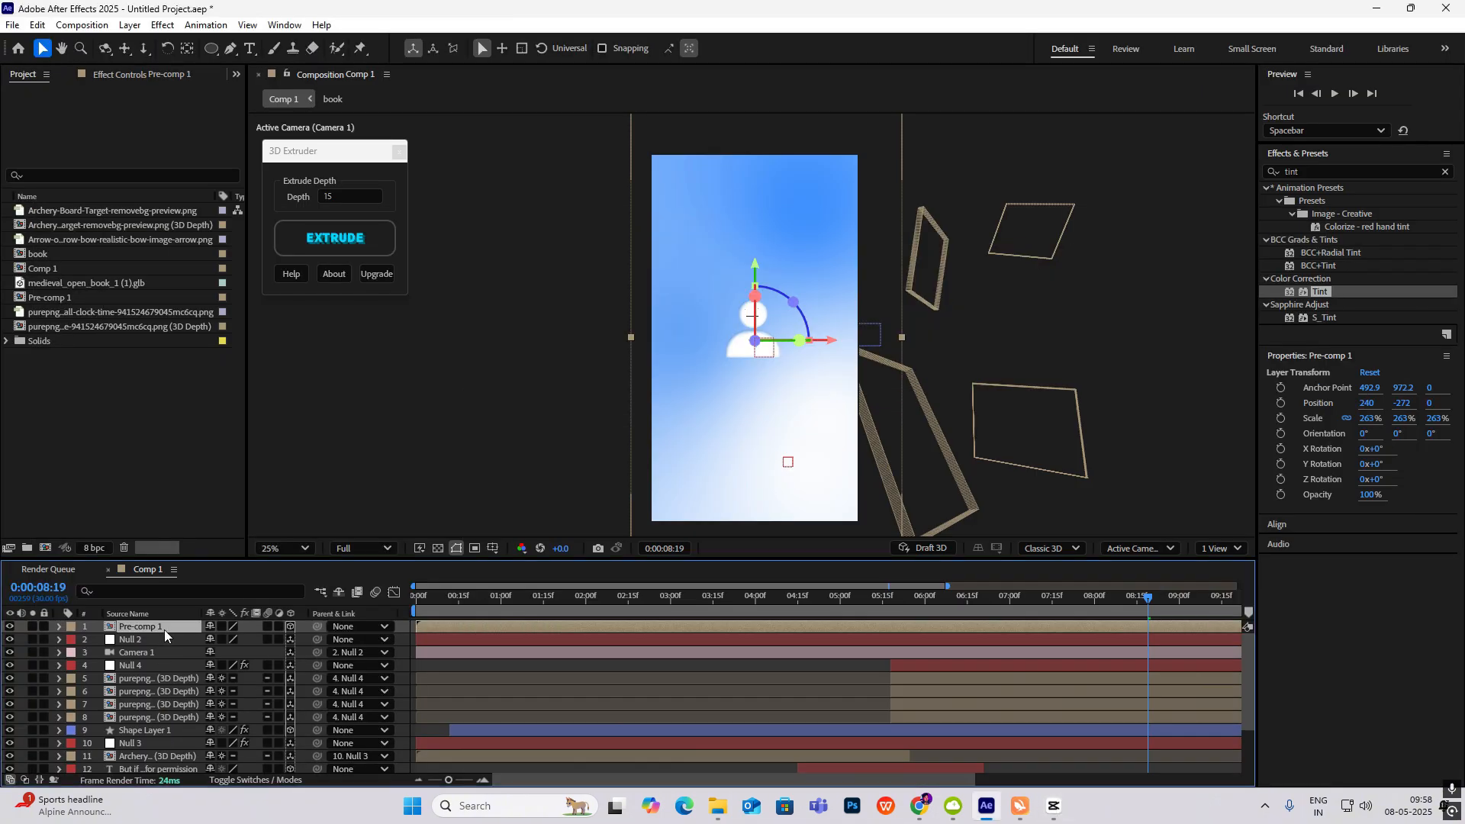
pyautogui.hotkey('ctrl', 'd')
pyautogui.hotkey('ctrl', 'd')
pyautogui.hotkey('ctrl', 'd')
pyautogui.hotkey('ctrl', 'd')
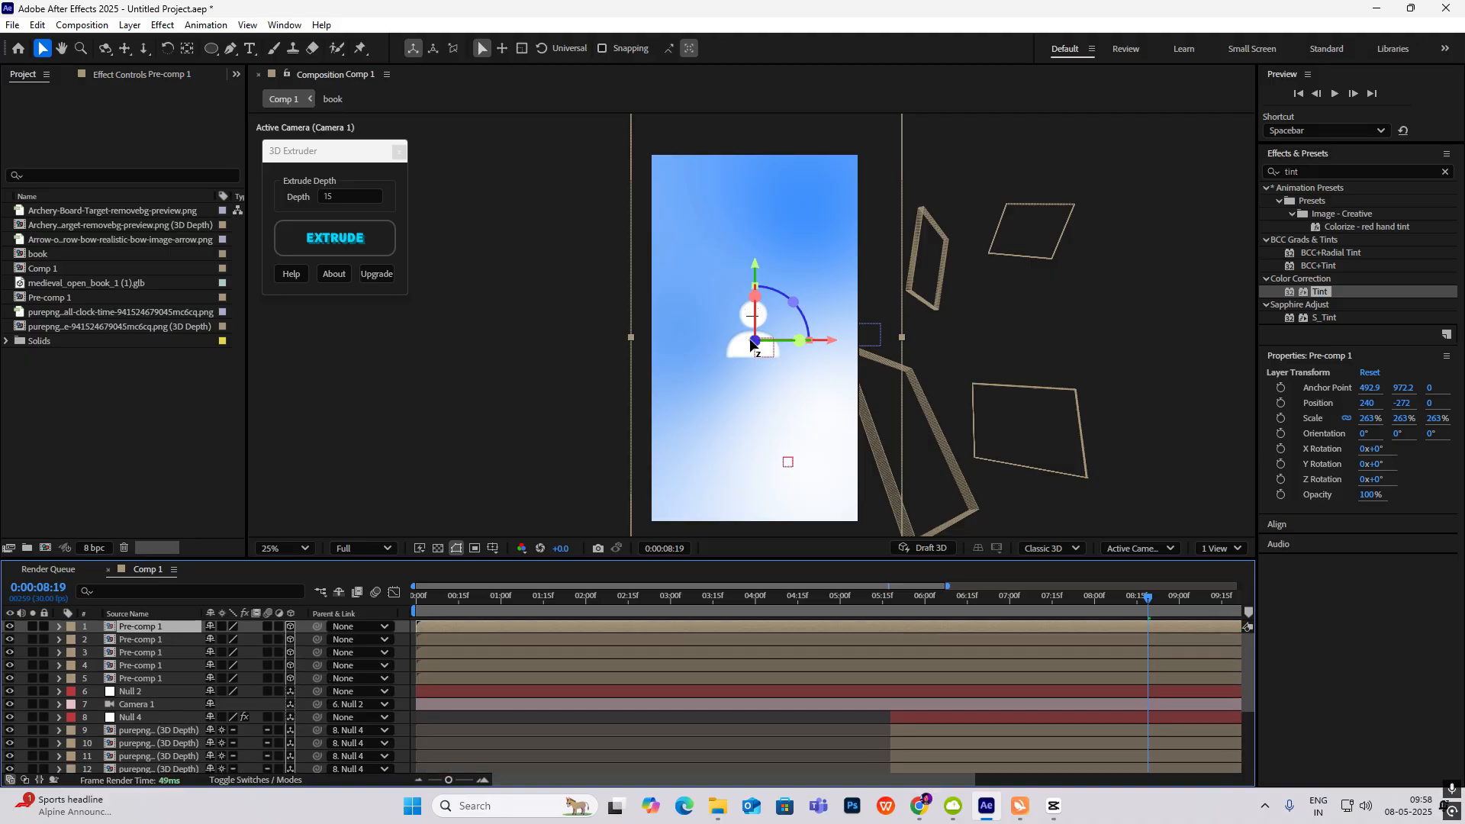
# Step: Move the topmost duplicate figure down and to the right of the original, to about 648, 160, and delete two spare duplicates
pyautogui.click(728, 376)
pyautogui.press('p')
pyautogui.moveTo(755, 340); pyautogui.dragTo(792, 384)
pyautogui.click(145, 653)
pyautogui.keyDown('shift'); pyautogui.click(145, 667); pyautogui.keyUp('shift')
pyautogui.press('Delete')
# Step: Position the remaining duplicate figure below and to the left of the original, at about -190, 162
pyautogui.click(150, 654)
pyautogui.press('p')
pyautogui.moveTo(236, 666); pyautogui.dragTo(565, 666)
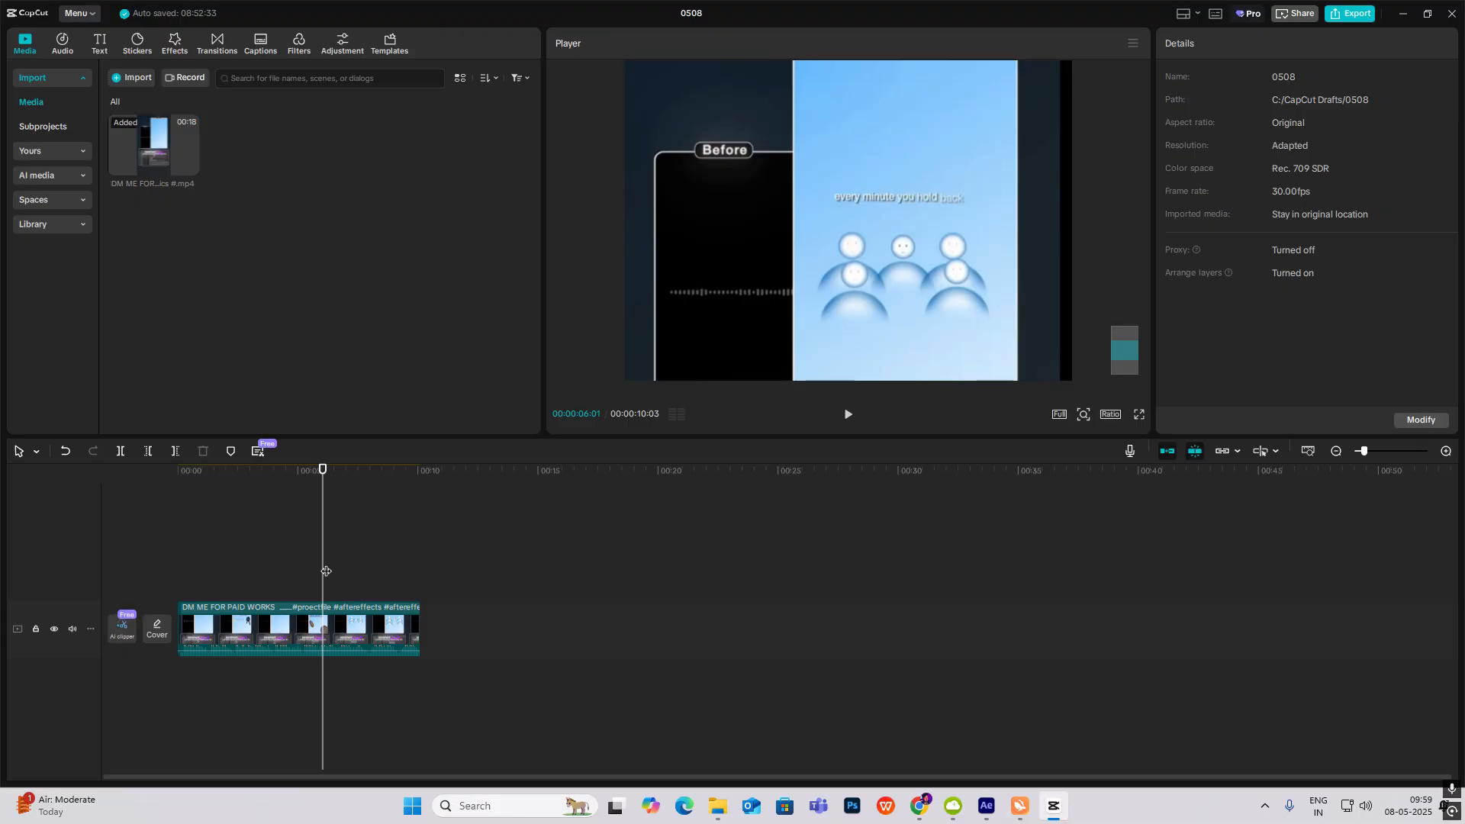
# Step: Compare the people scene in the CapCut reference with the three figures around 0:00:08:26 in After Effects, and collapse the duplicates' position properties
pyautogui.moveTo(320, 589)
pyautogui.mouseDown()
pyautogui.moveTo(285, 590)
pyautogui.moveTo(369, 596)
pyautogui.moveTo(314, 608)
pyautogui.moveTo(369, 613)
pyautogui.moveTo(311, 619)
pyautogui.moveTo(345, 619)
pyautogui.moveTo(311, 594)
pyautogui.moveTo(359, 599)
pyautogui.moveTo(330, 601)
pyautogui.mouseUp()
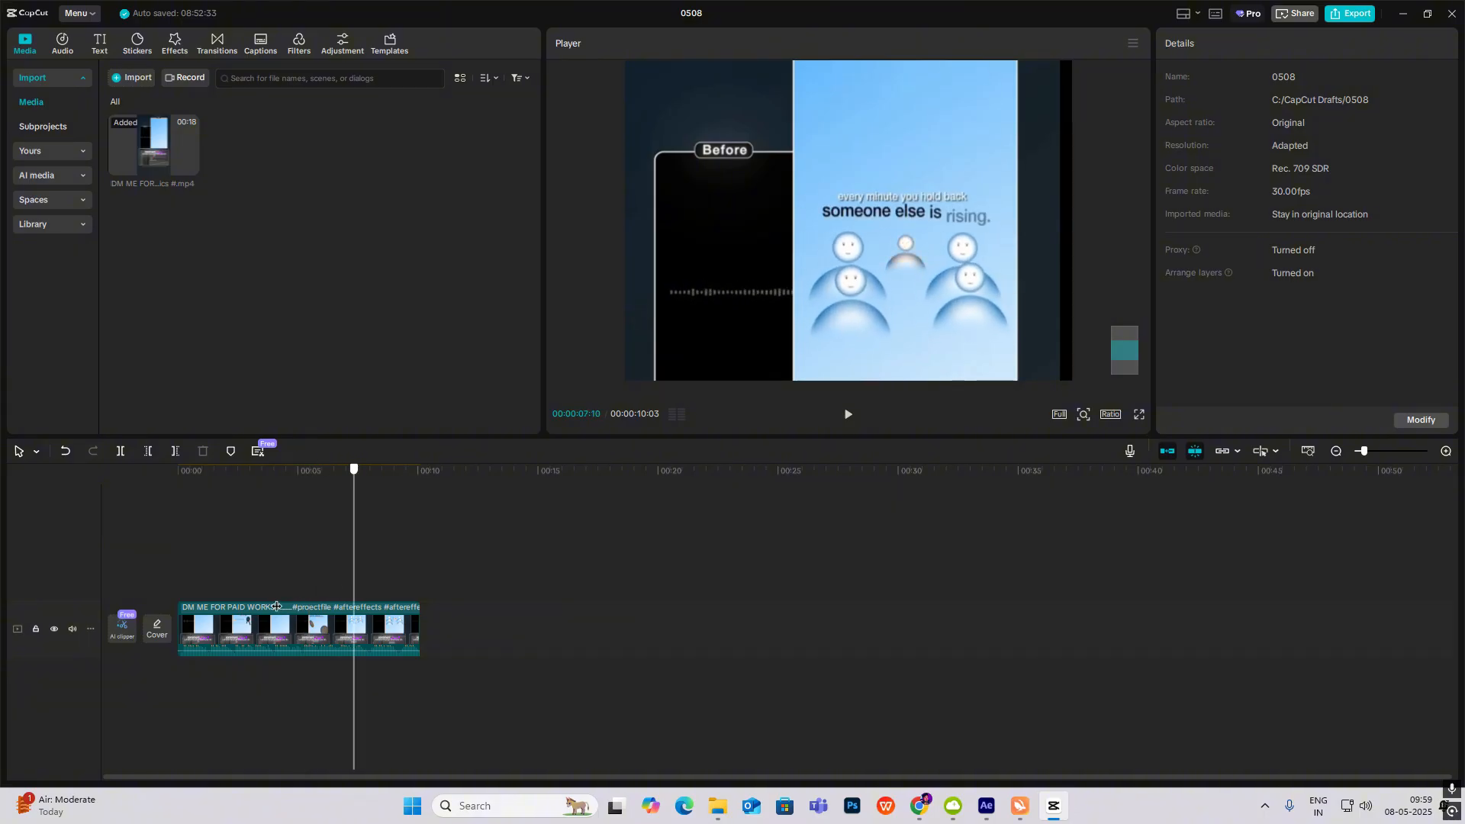
pyautogui.click(986, 806)
pyautogui.press('.')
pyautogui.press('.')
pyautogui.press('.')
pyautogui.press('.')
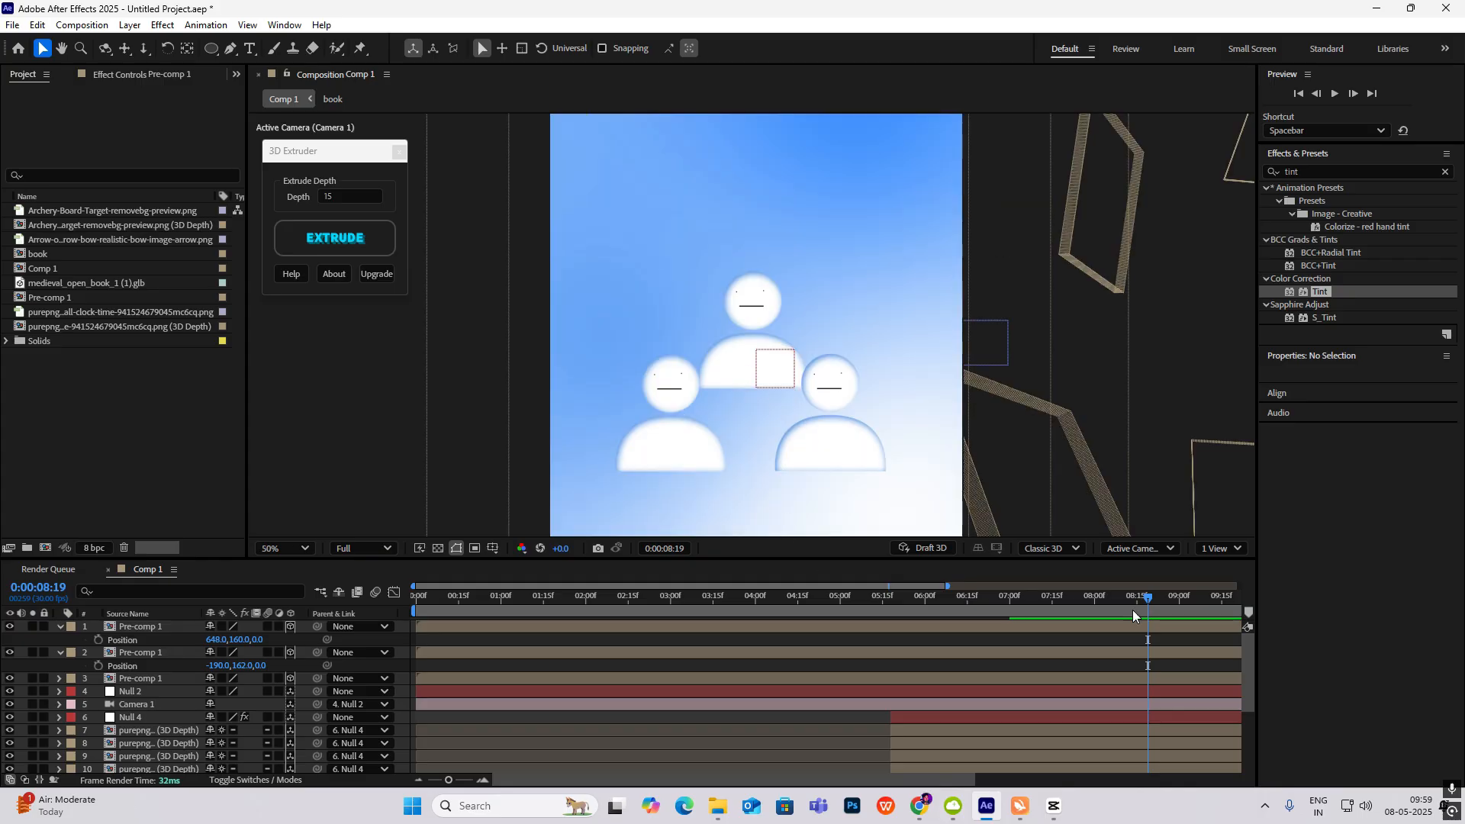
pyautogui.moveTo(1157, 607); pyautogui.dragTo(1169, 661)
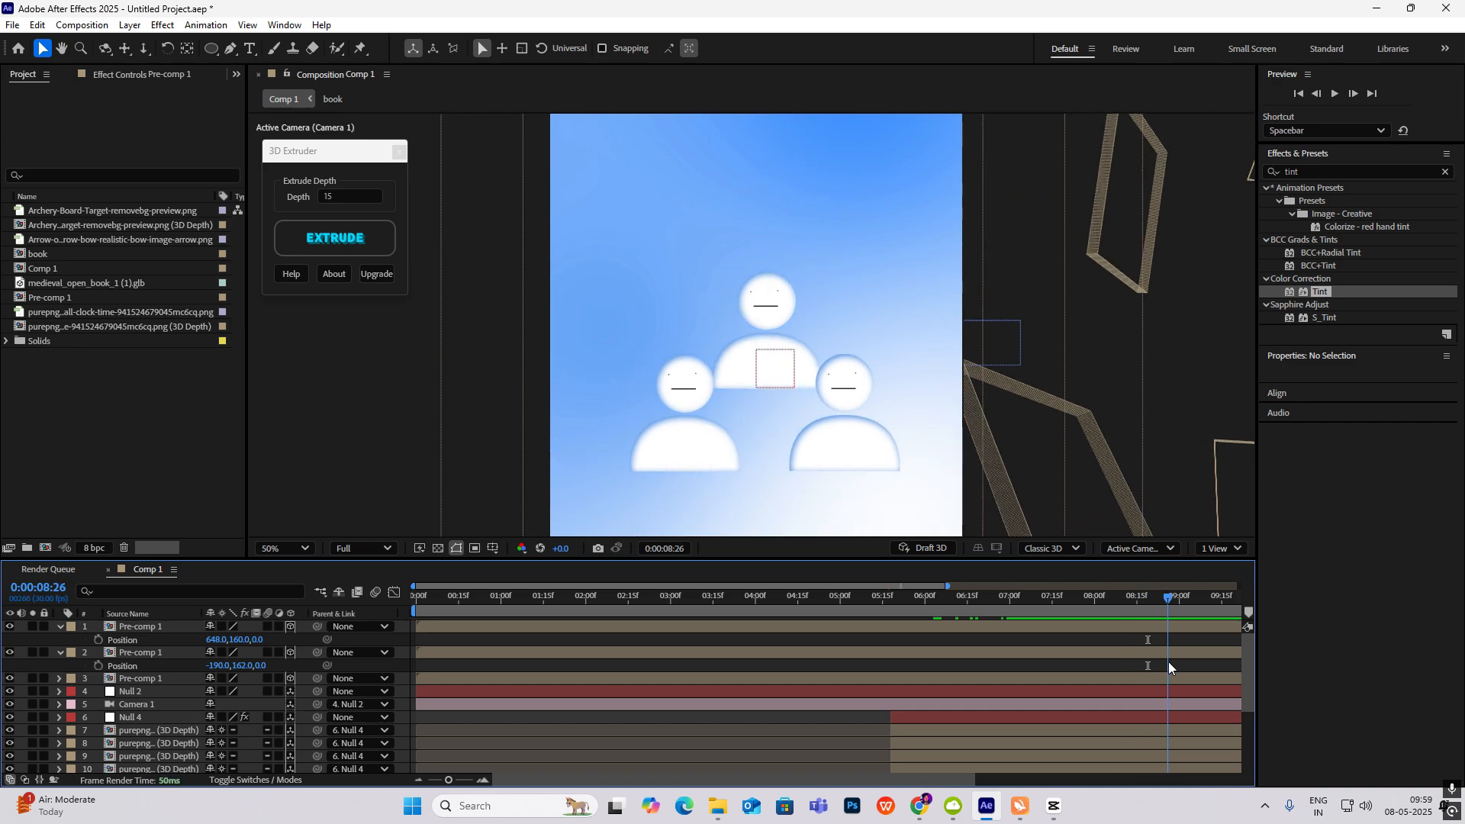
pyautogui.press(',')
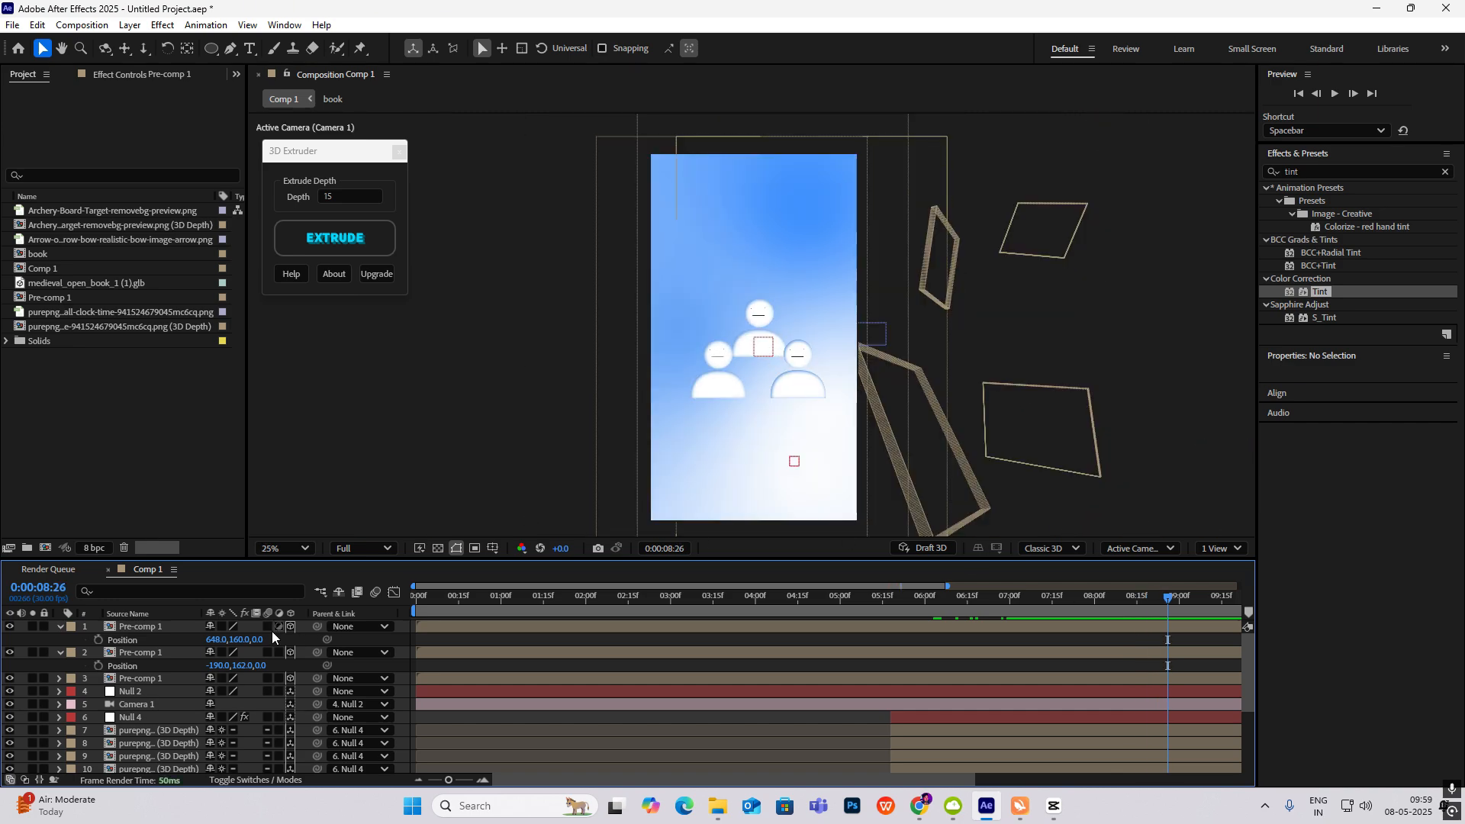
pyautogui.click(64, 630)
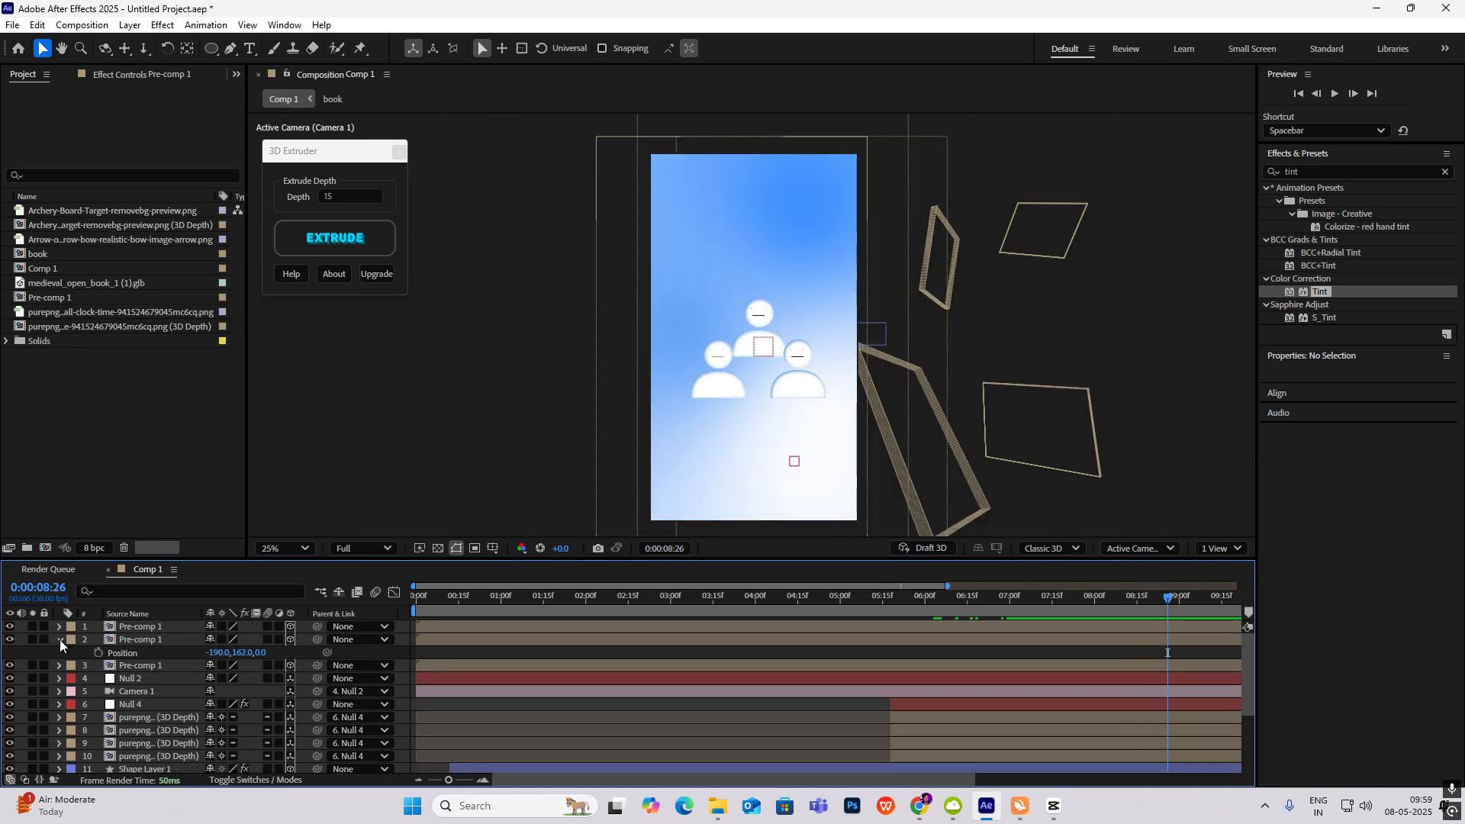
pyautogui.click(60, 640)
pyautogui.press(',')
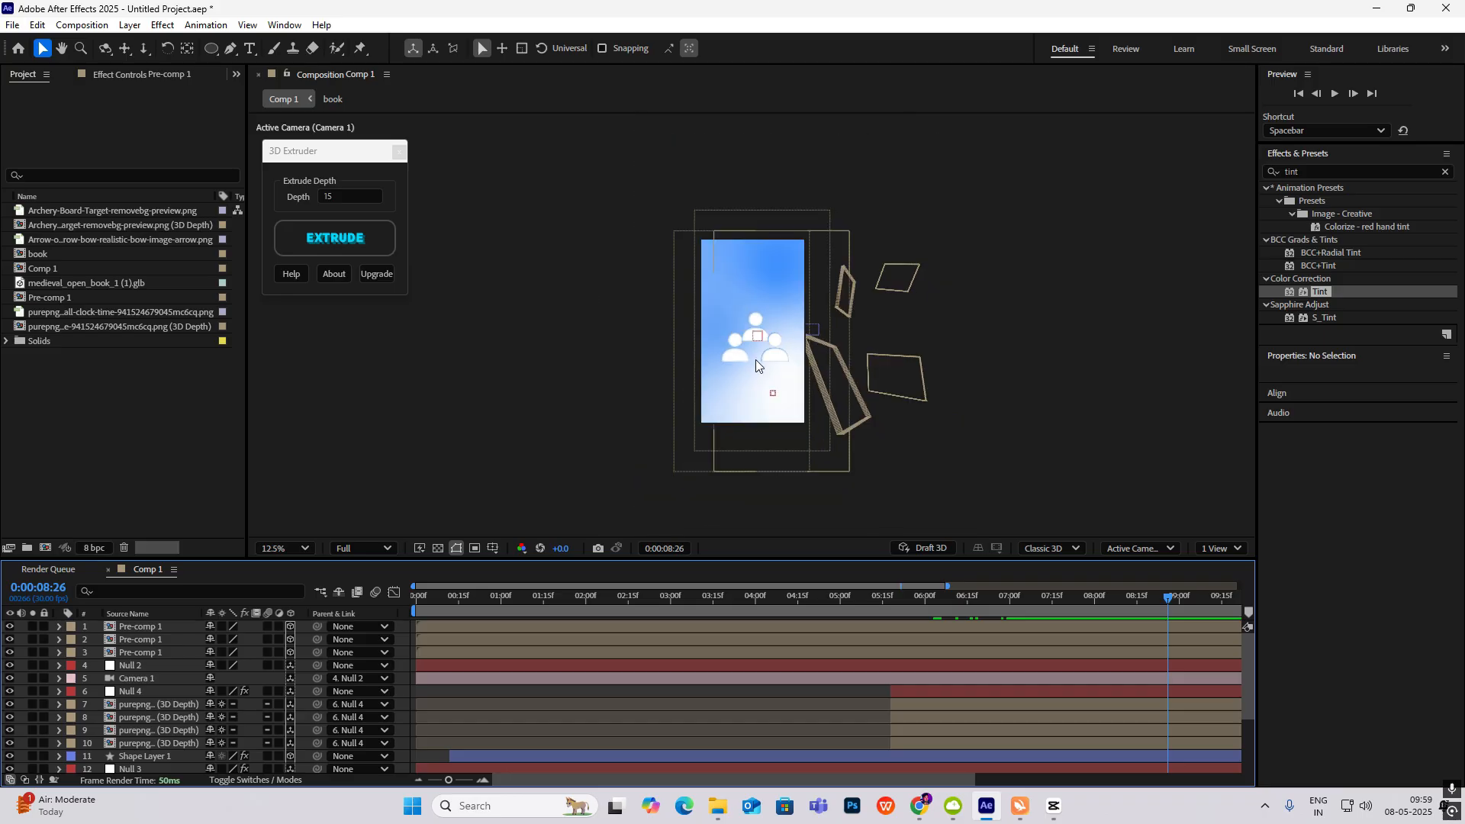
# Step: Set Null 2's X position to 1577 at its 0:00:07:21 keyframe and collapse its properties
pyautogui.moveTo(1171, 597); pyautogui.dragTo(1022, 607)
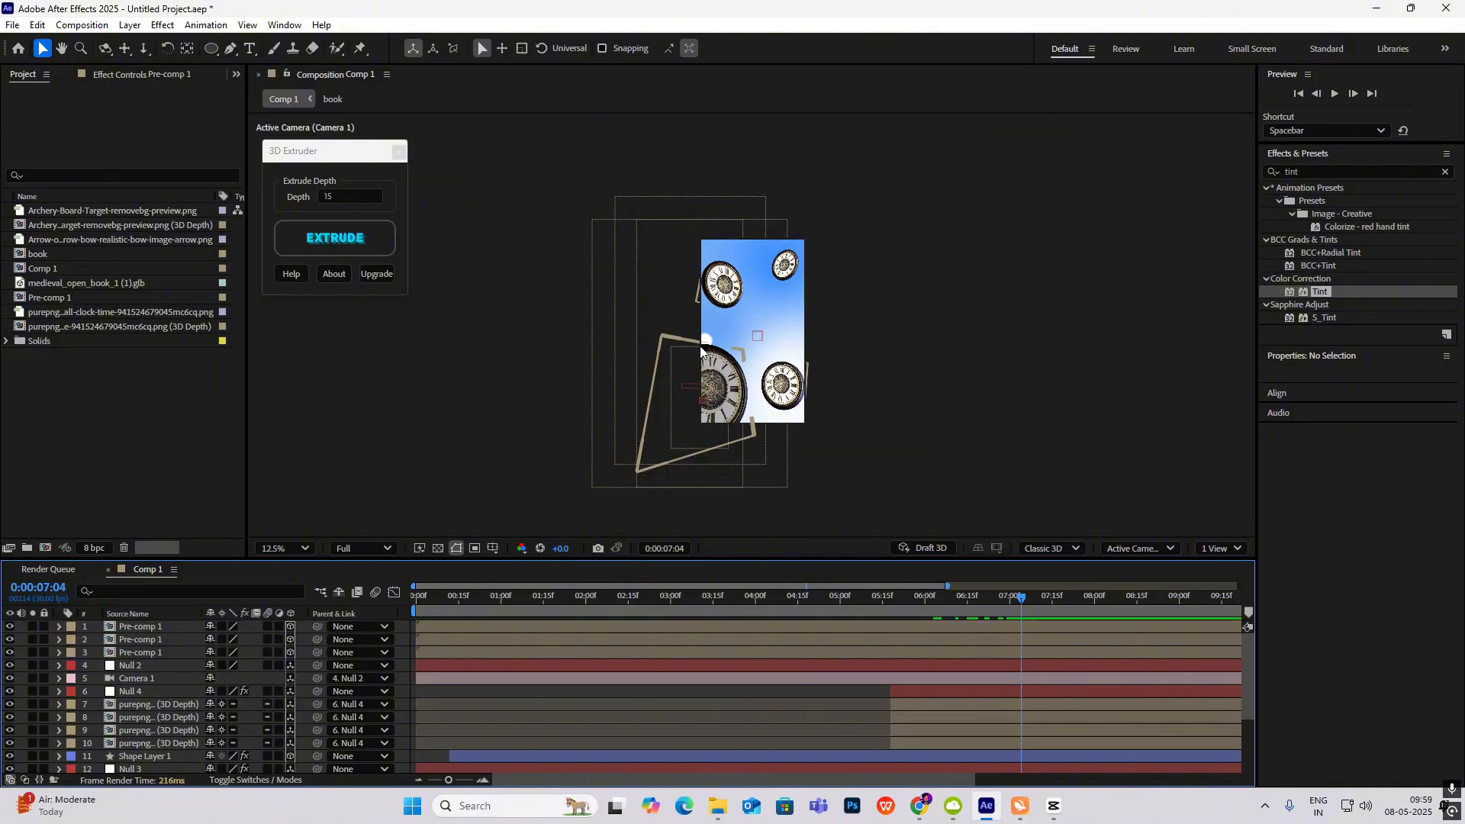
pyautogui.click(155, 666)
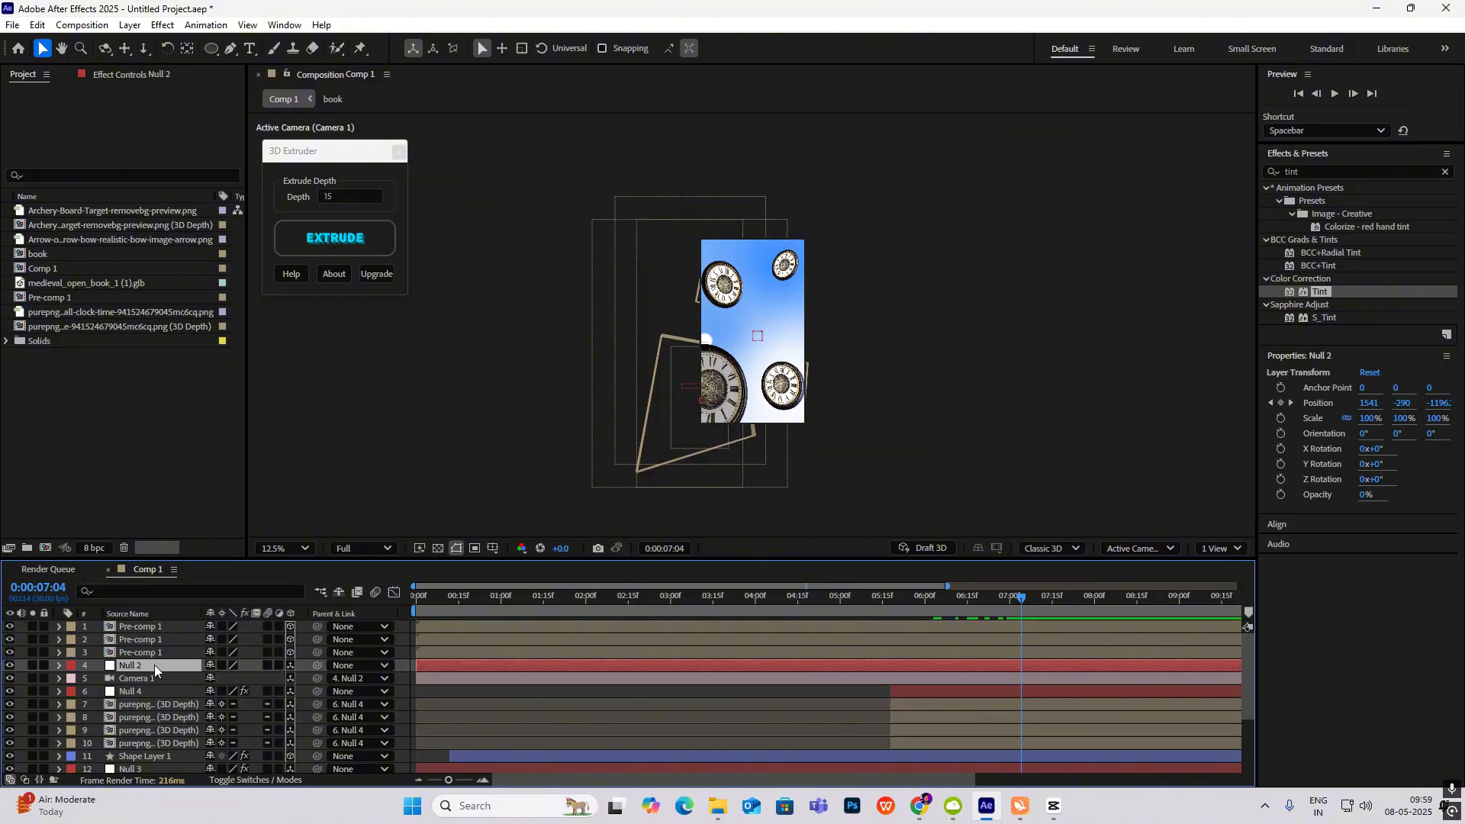
pyautogui.press('p')
pyautogui.moveTo(1032, 607); pyautogui.dragTo(1075, 603)
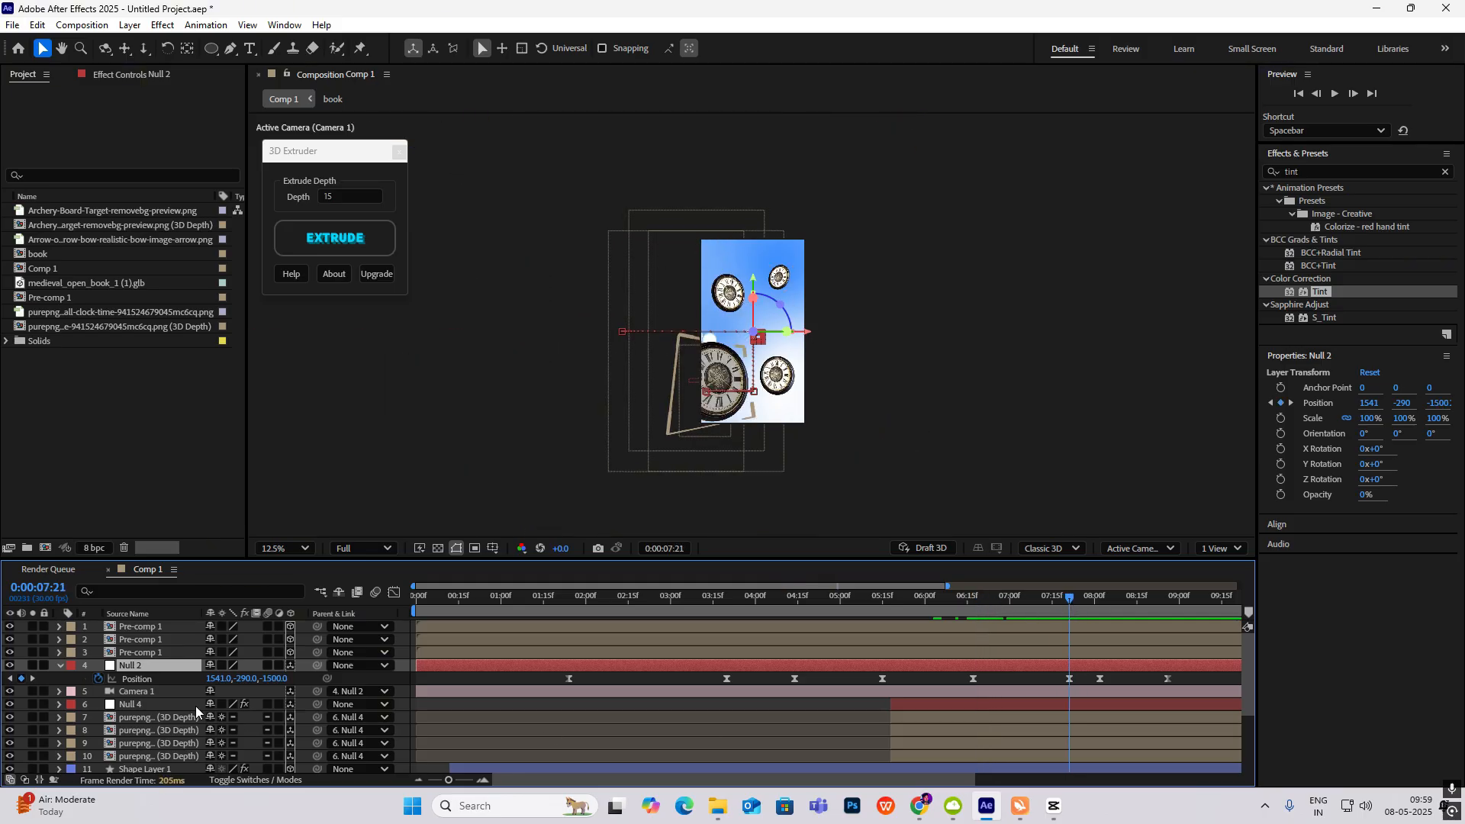
pyautogui.moveTo(217, 678); pyautogui.dragTo(251, 692)
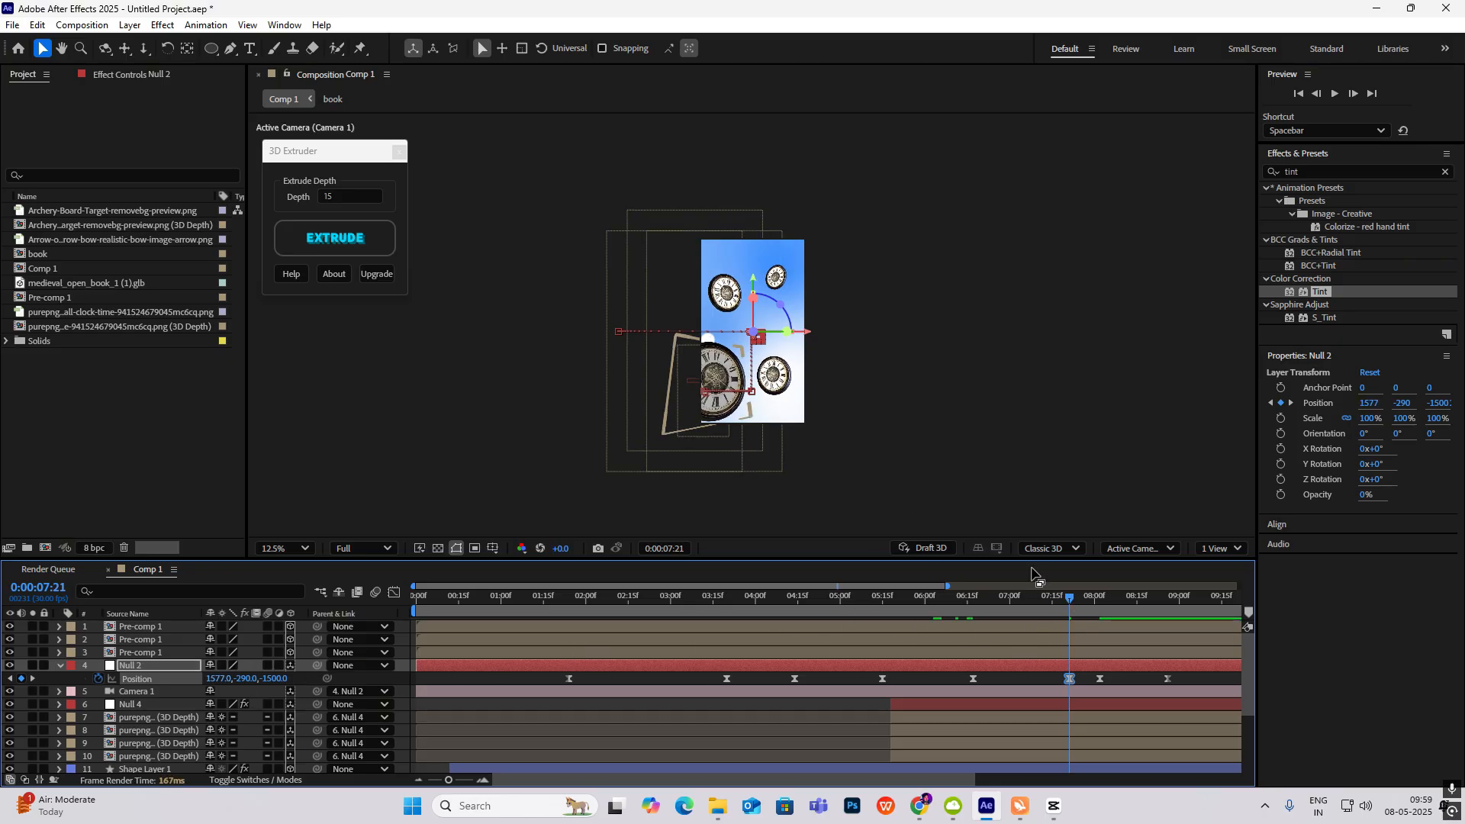
pyautogui.click(58, 666)
# Step: At 0:00:08:29, shift all three figure pre-comps left together, bringing the top figure to about X 52
pyautogui.moveTo(1099, 598); pyautogui.dragTo(1177, 597)
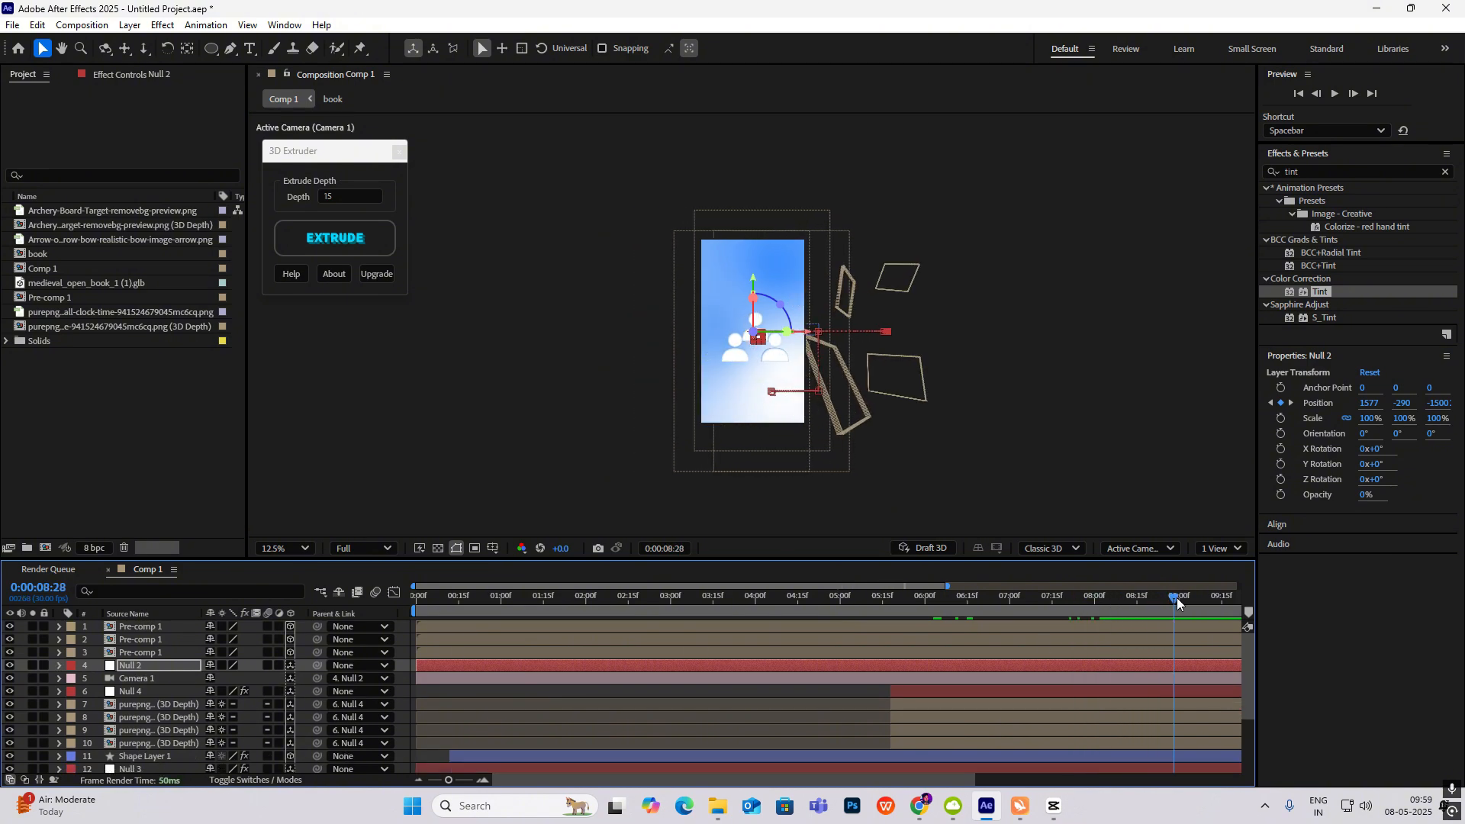
pyautogui.click(145, 627)
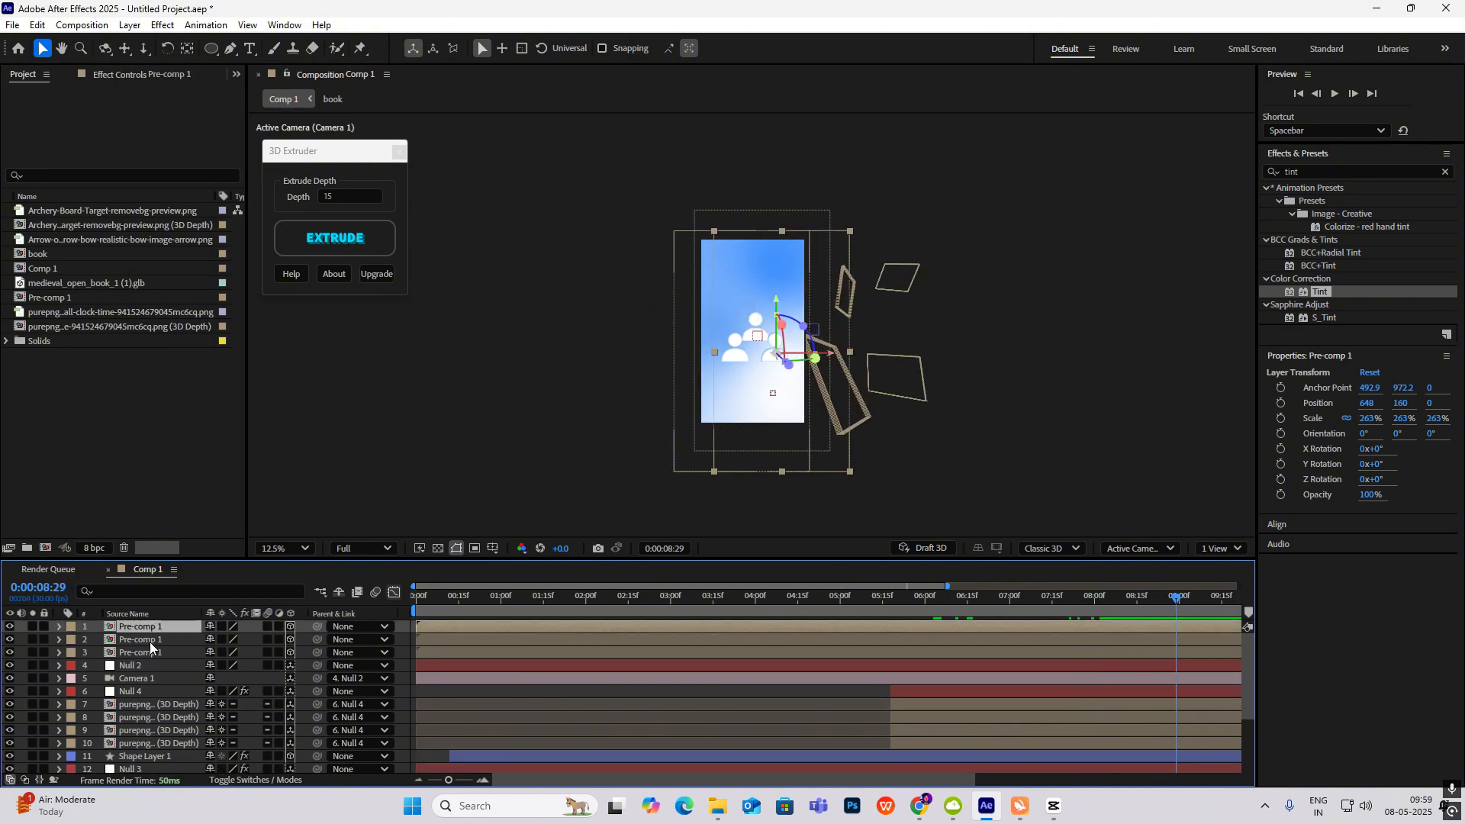
pyautogui.keyDown('shift'); pyautogui.click(152, 641); pyautogui.keyUp('shift')
pyautogui.keyDown('shift'); pyautogui.click(153, 653); pyautogui.keyUp('shift')
pyautogui.press('.')
pyautogui.press('.')
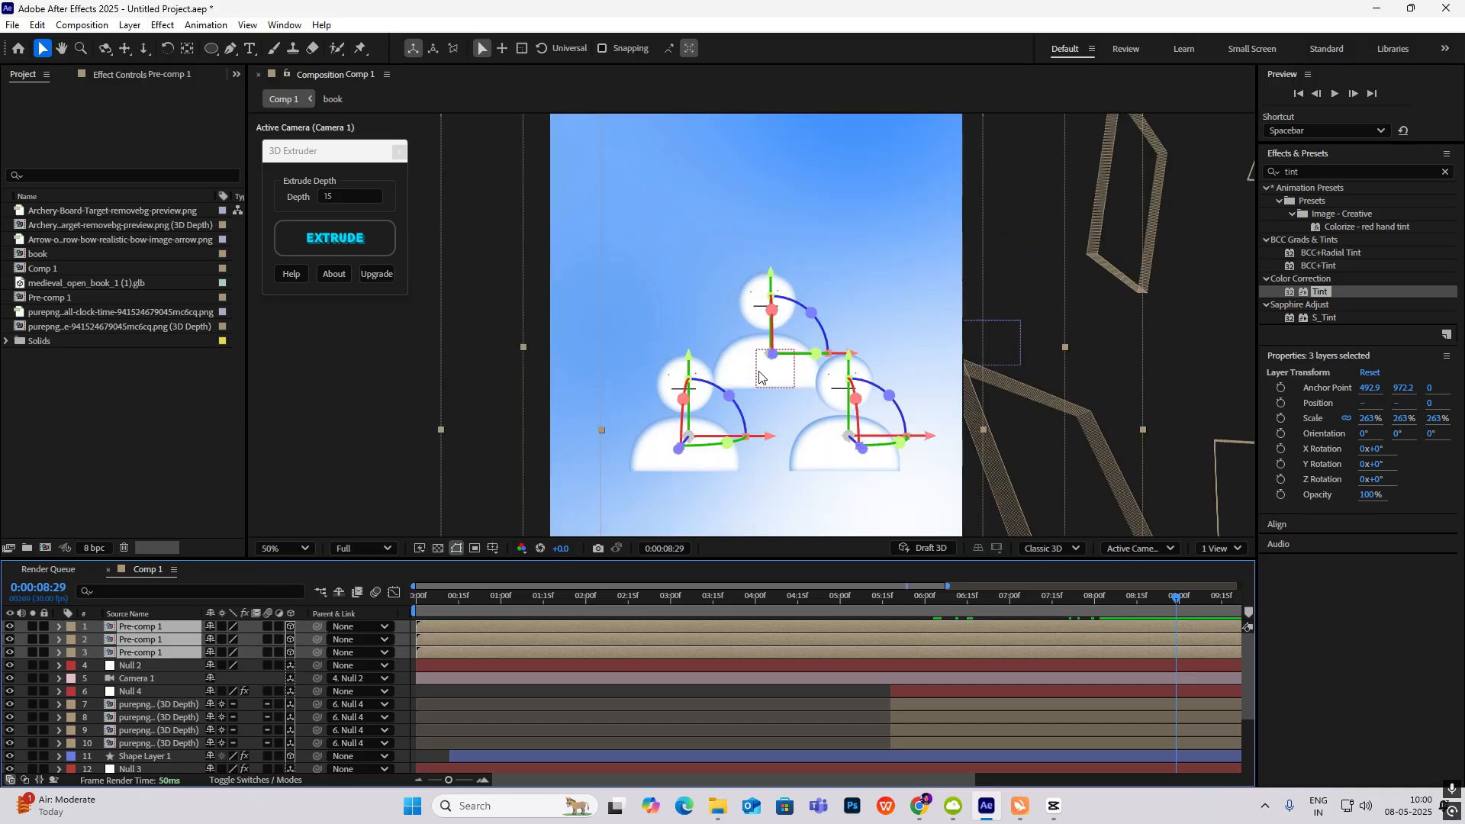
pyautogui.moveTo(771, 353); pyautogui.dragTo(731, 356)
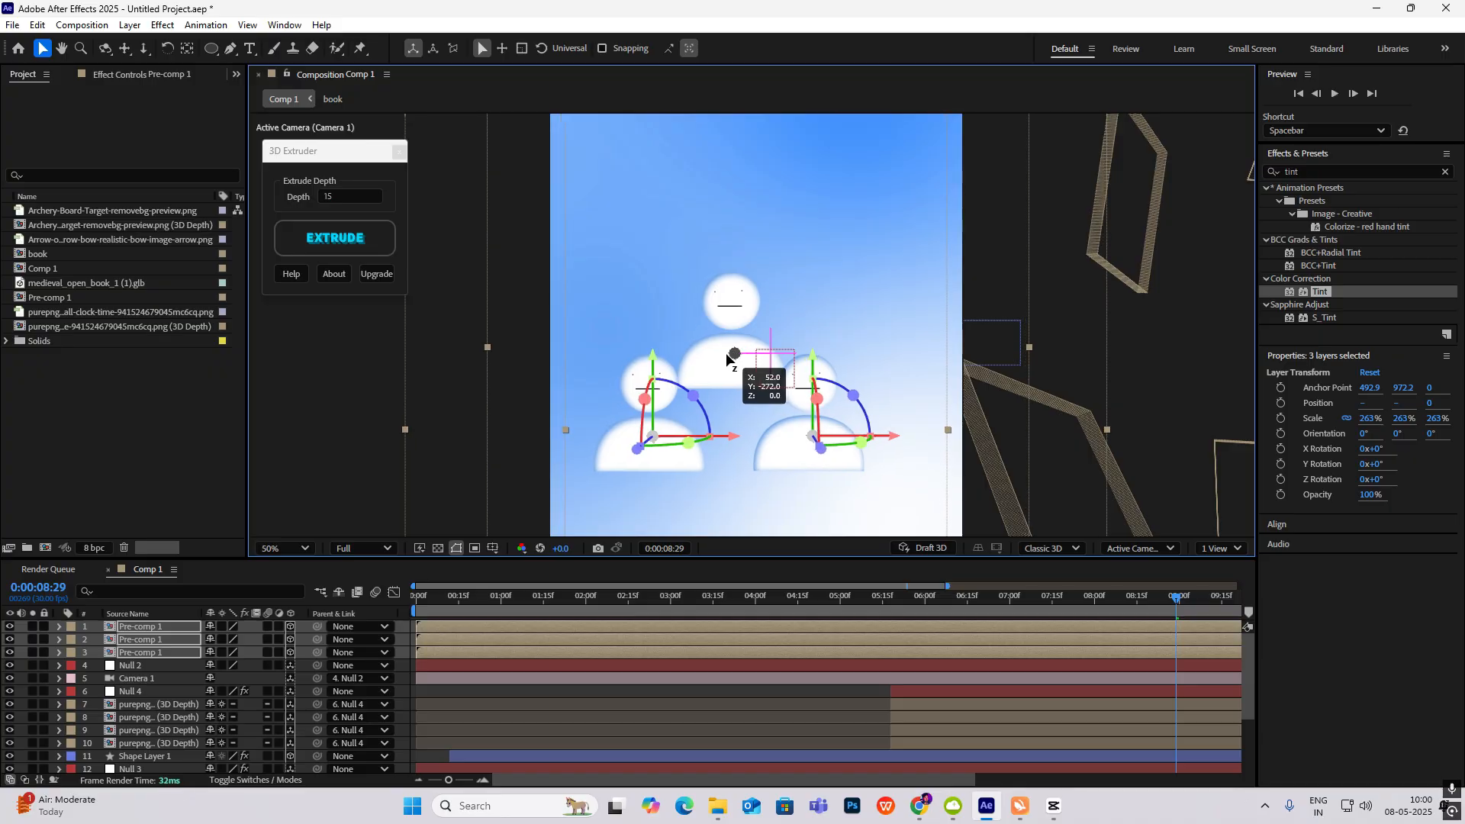
pyautogui.scroll(-4, 731, 354)
pyautogui.click(1037, 355)
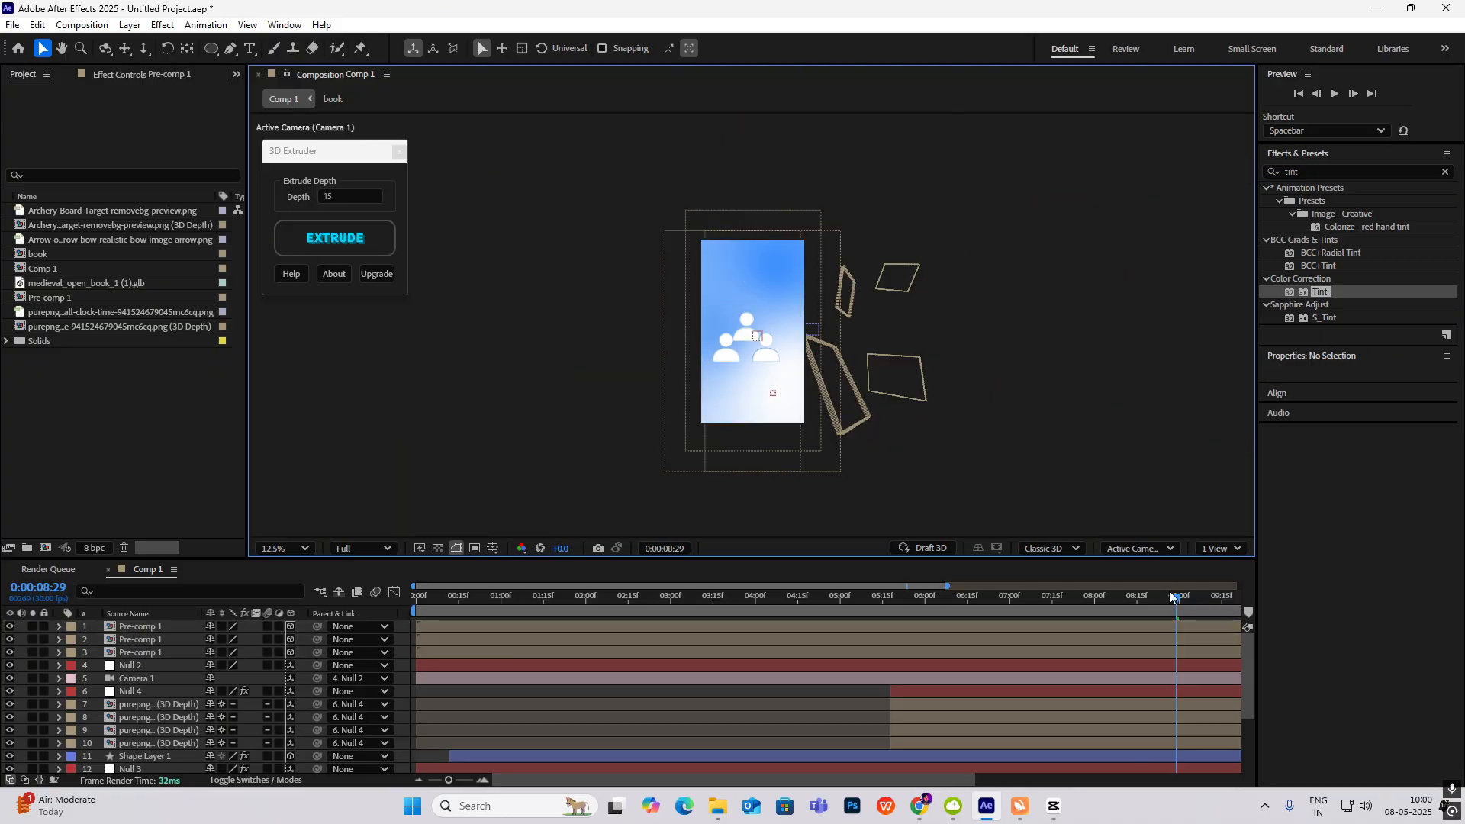
# Step: Trim the start of the three figure pre-comps to 0:00:07:16, during the clock scene
pyautogui.moveTo(1171, 592); pyautogui.dragTo(1055, 621)
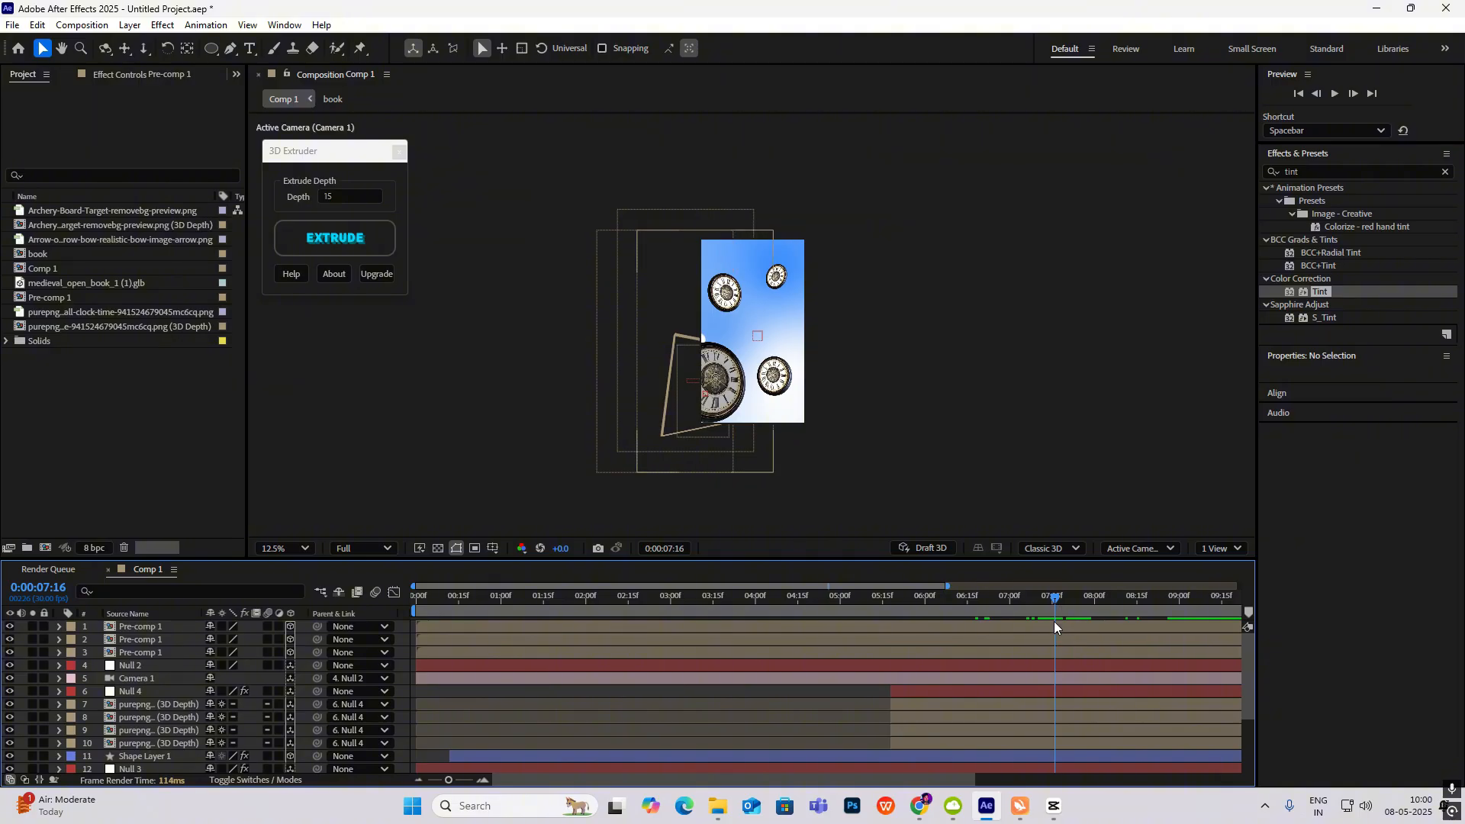
pyautogui.click(1051, 628)
pyautogui.keyDown('ctrl'); pyautogui.click(1051, 639); pyautogui.keyUp('ctrl')
pyautogui.keyDown('ctrl'); pyautogui.click(1047, 664); pyautogui.keyUp('ctrl')
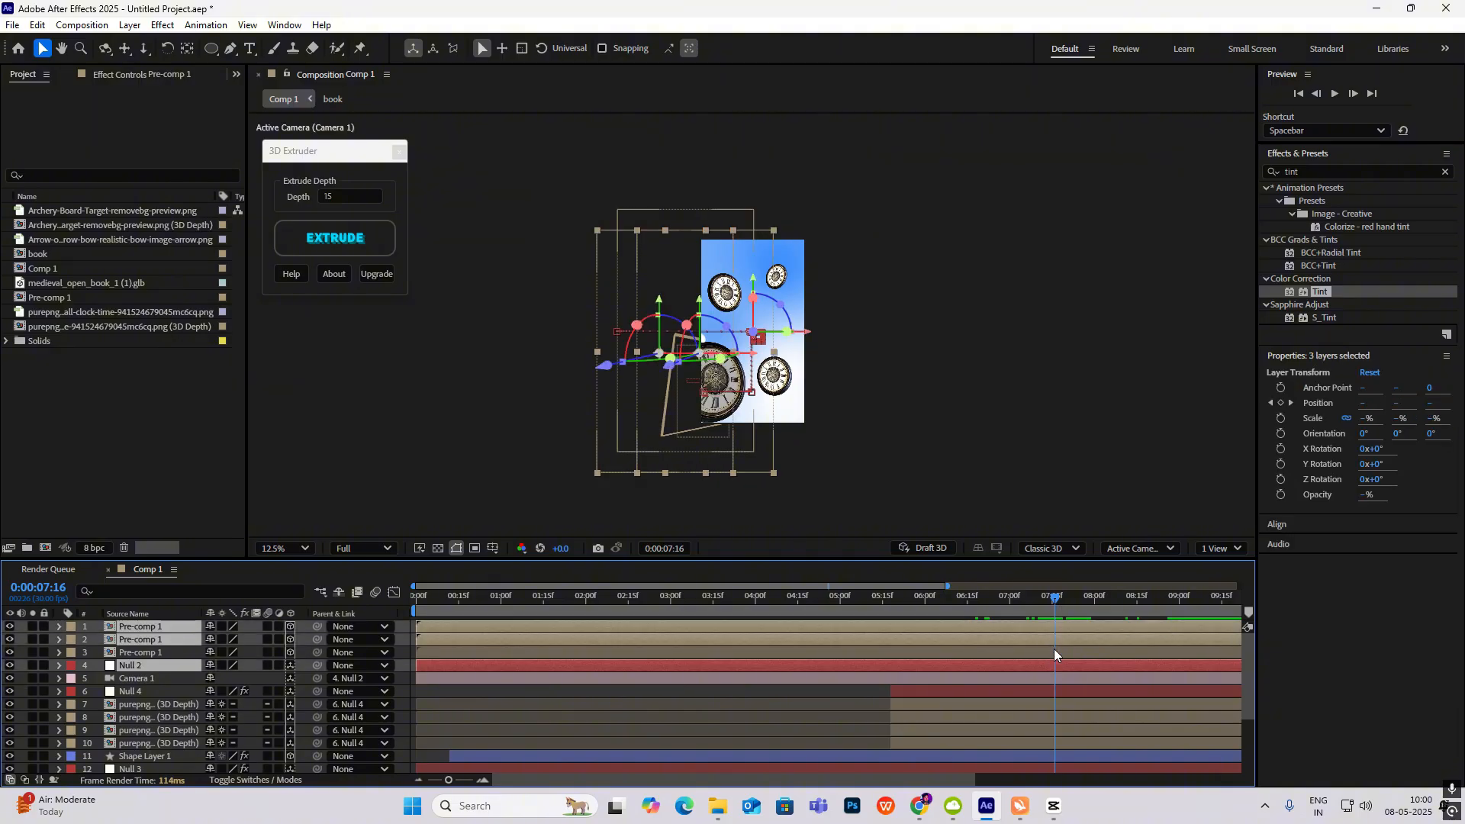
pyautogui.click(1053, 652)
pyautogui.keyDown('ctrl'); pyautogui.click(1055, 641); pyautogui.keyUp('ctrl')
pyautogui.keyDown('ctrl'); pyautogui.click(1062, 628); pyautogui.keyUp('ctrl')
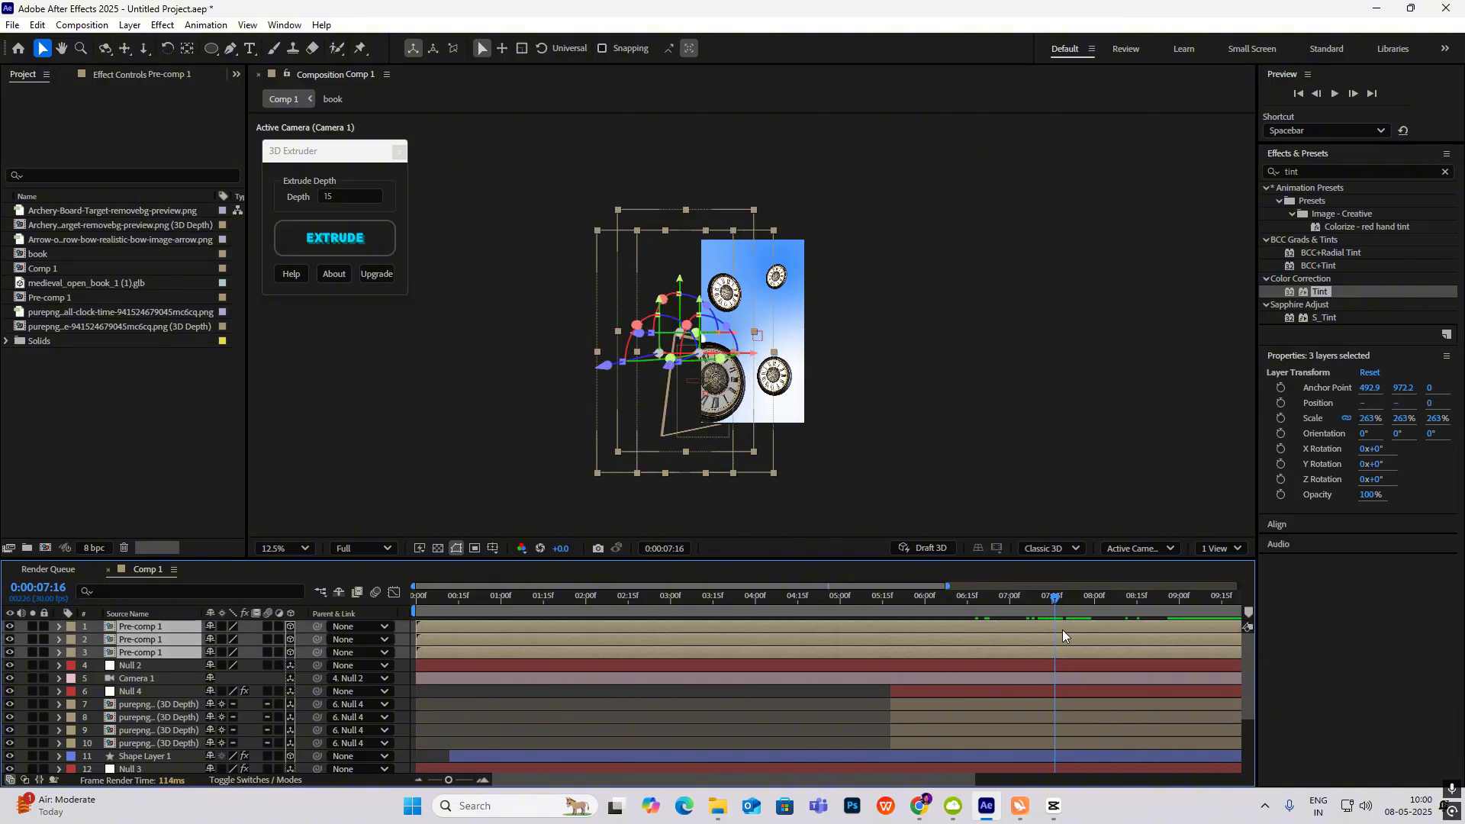
pyautogui.hotkey('alt', '[')
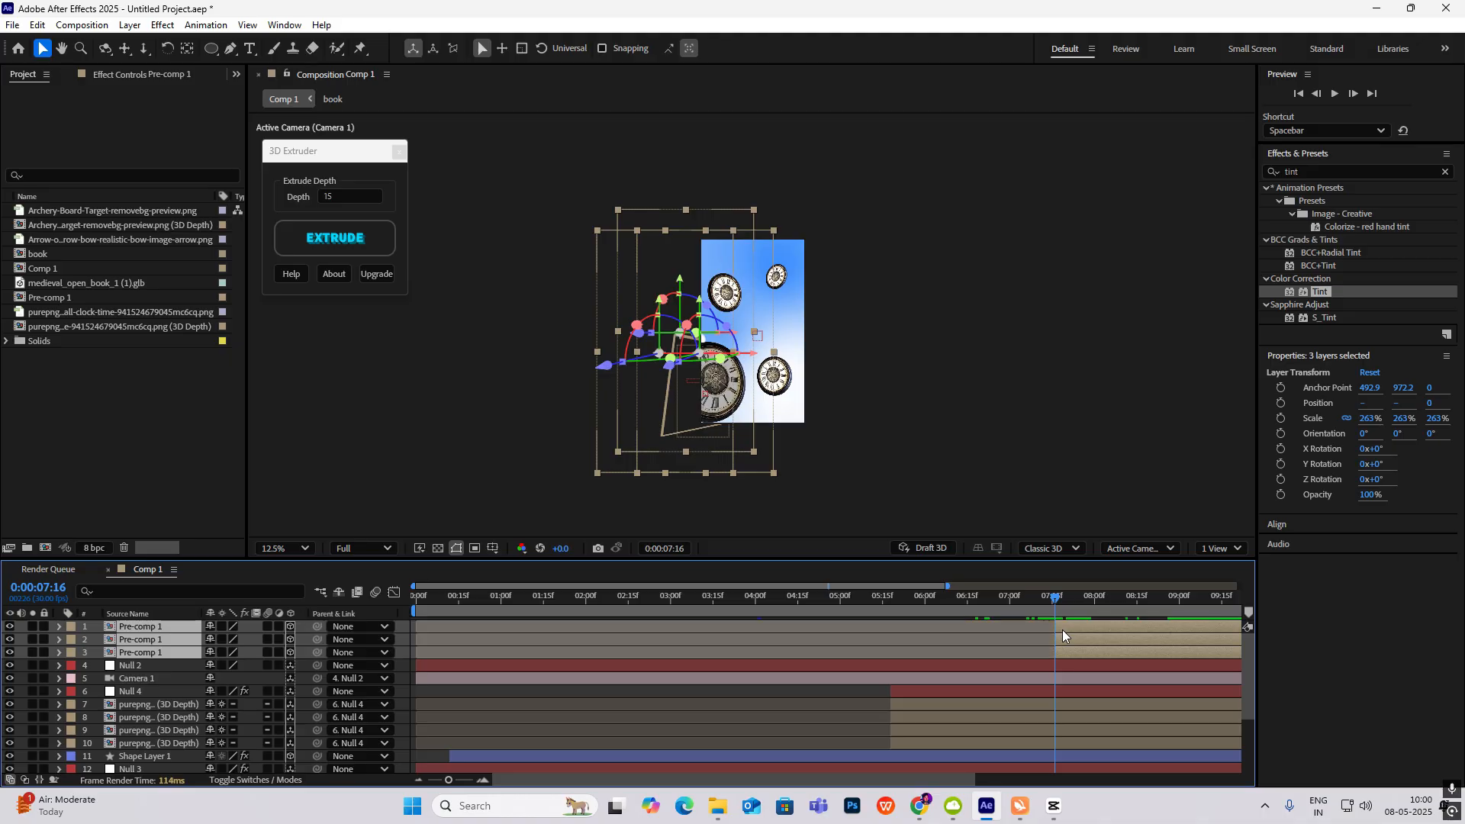
# Step: Slide the three figure pre-comps about 13 frames later in the timeline and review the scene around 0:00:08:25
pyautogui.moveTo(1065, 631); pyautogui.dragTo(1169, 643)
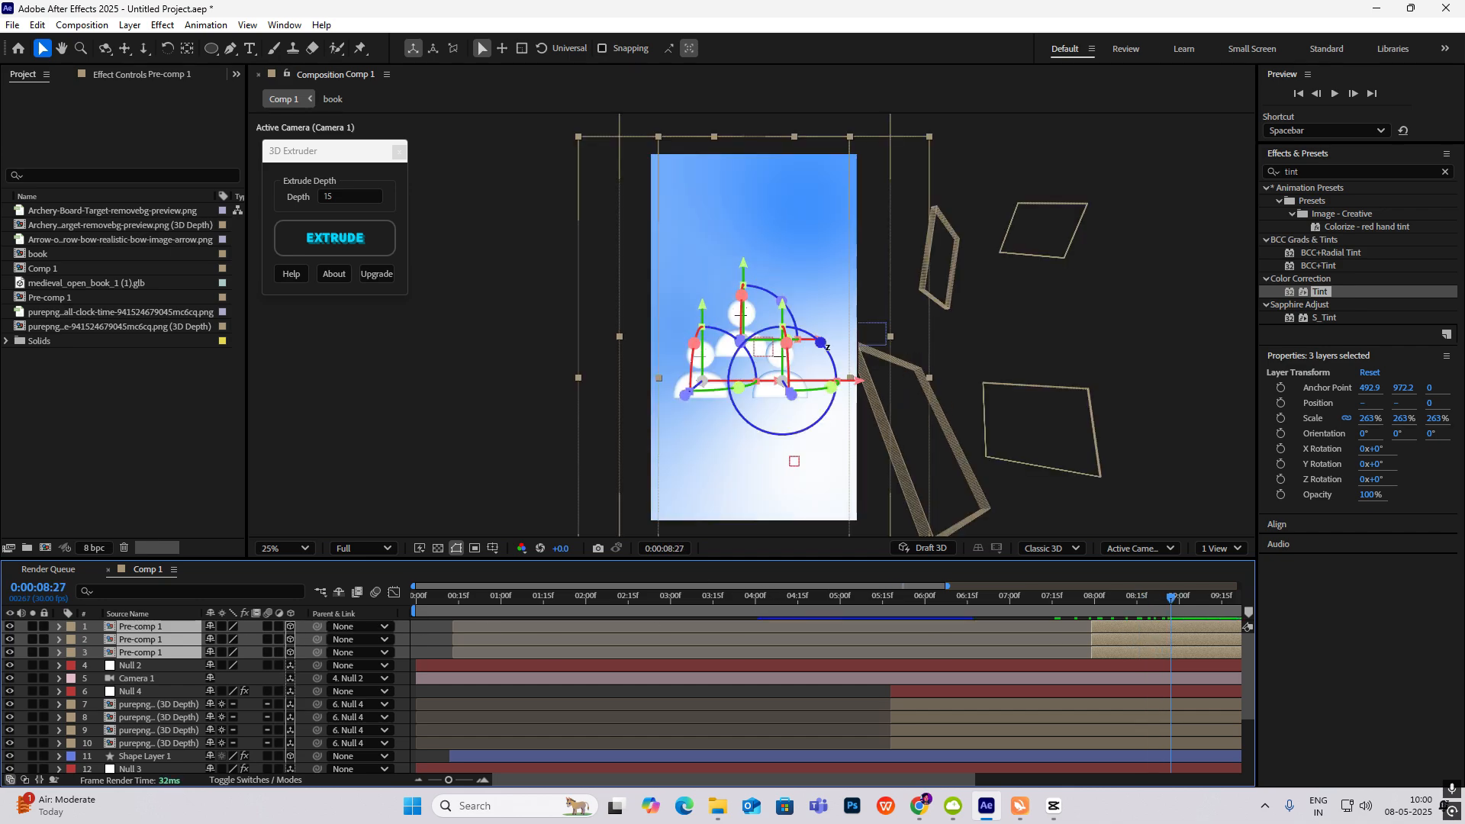
pyautogui.click(1045, 333)
pyautogui.scroll(2, 776, 328)
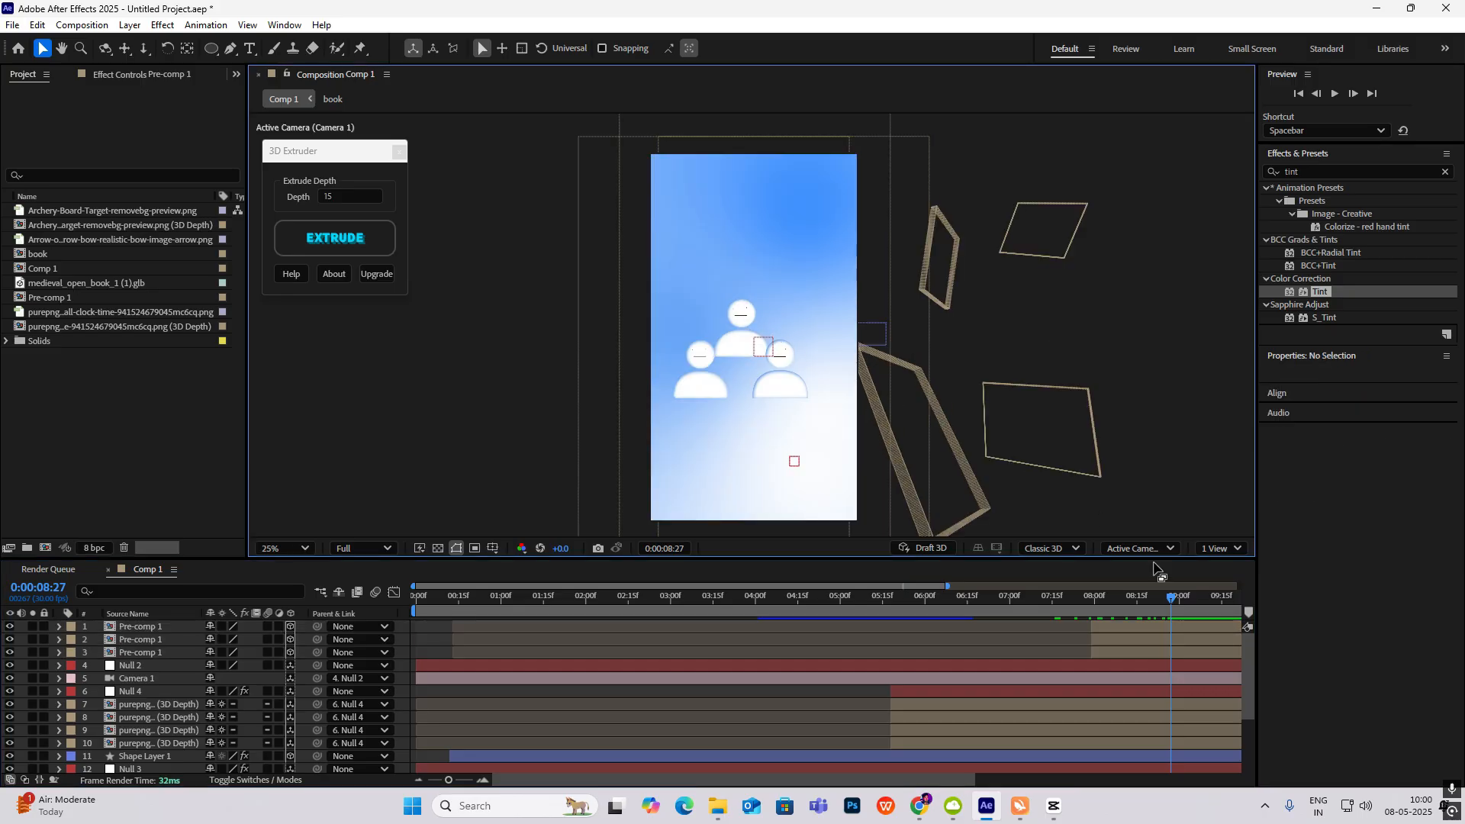
pyautogui.moveTo(1168, 605)
pyautogui.mouseDown()
pyautogui.moveTo(1115, 608)
pyautogui.moveTo(1169, 615)
pyautogui.mouseUp()
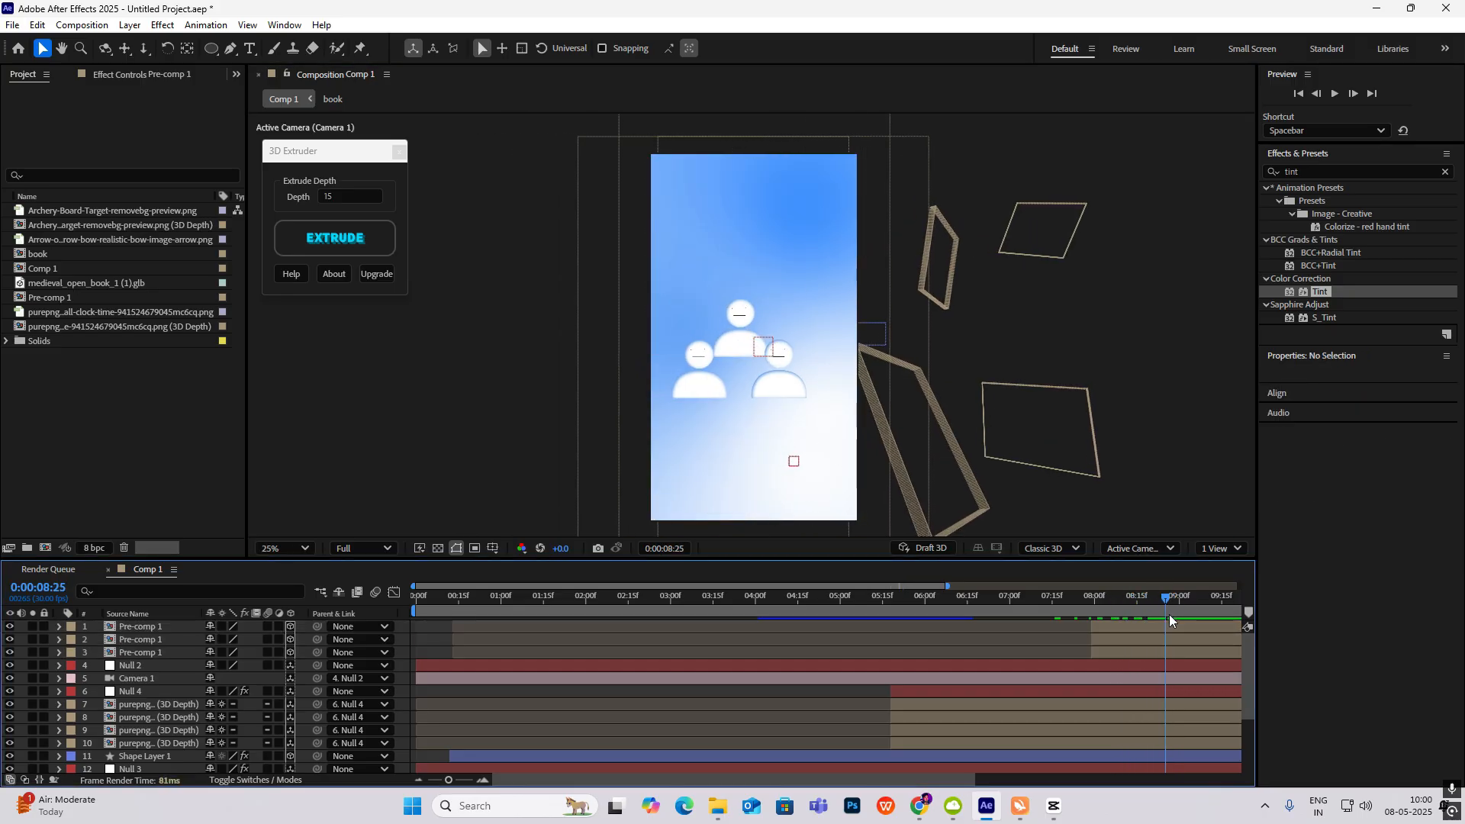
# Step: Animate the top figure pre-comp's Position from 0:00:08:26, setting its Z value to 971 at 0:00:09:12
pyautogui.click(128, 654)
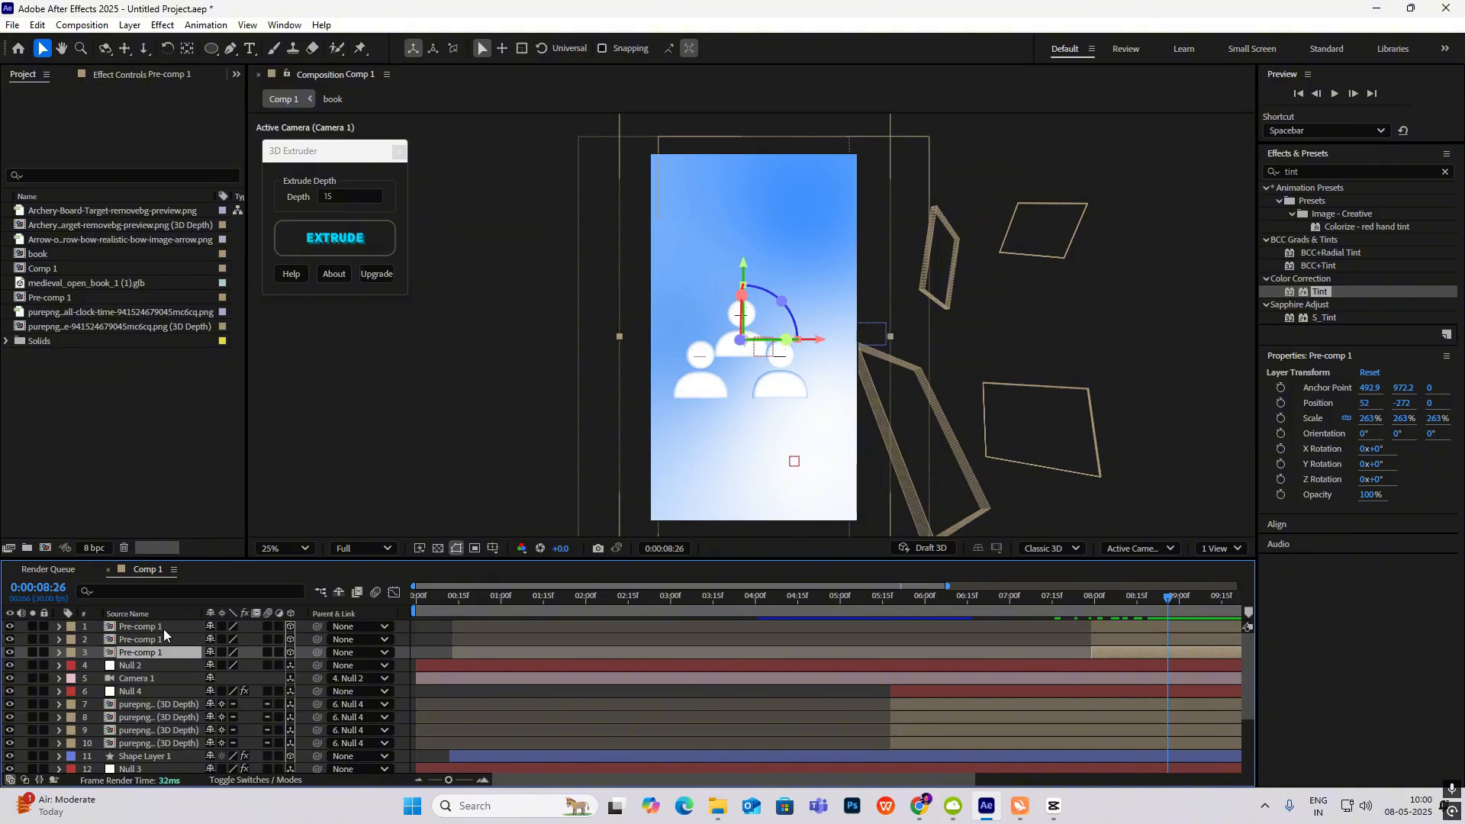
pyautogui.press('p')
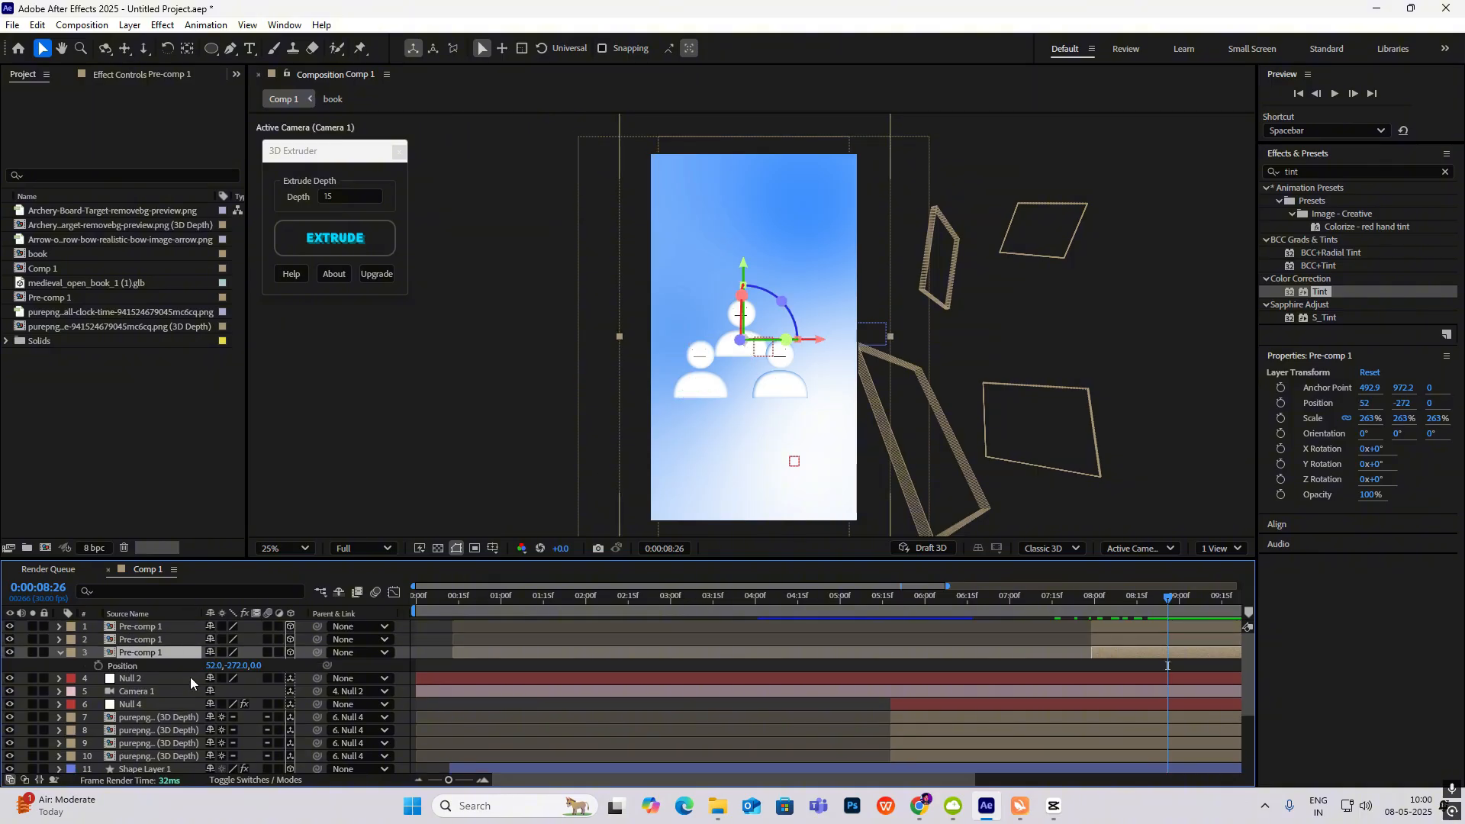
pyautogui.click(99, 665)
pyautogui.moveTo(1168, 598); pyautogui.dragTo(1214, 608)
pyautogui.moveTo(256, 665); pyautogui.dragTo(900, 575)
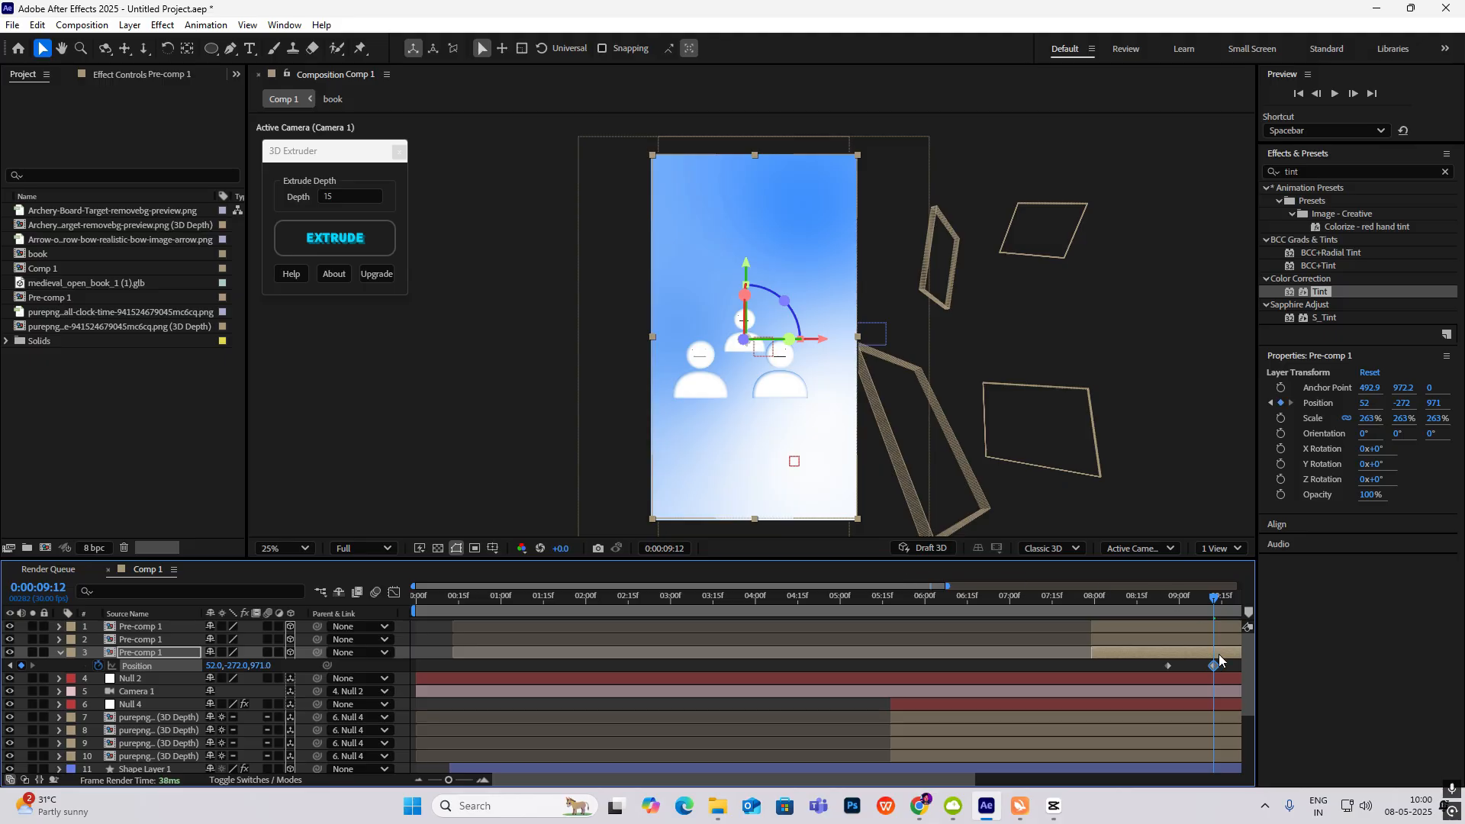
# Step: Apply Easy Ease to both Position keyframes of the top figure, check the speed graph, and preview the move
pyautogui.moveTo(1225, 662); pyautogui.dragTo(1064, 685)
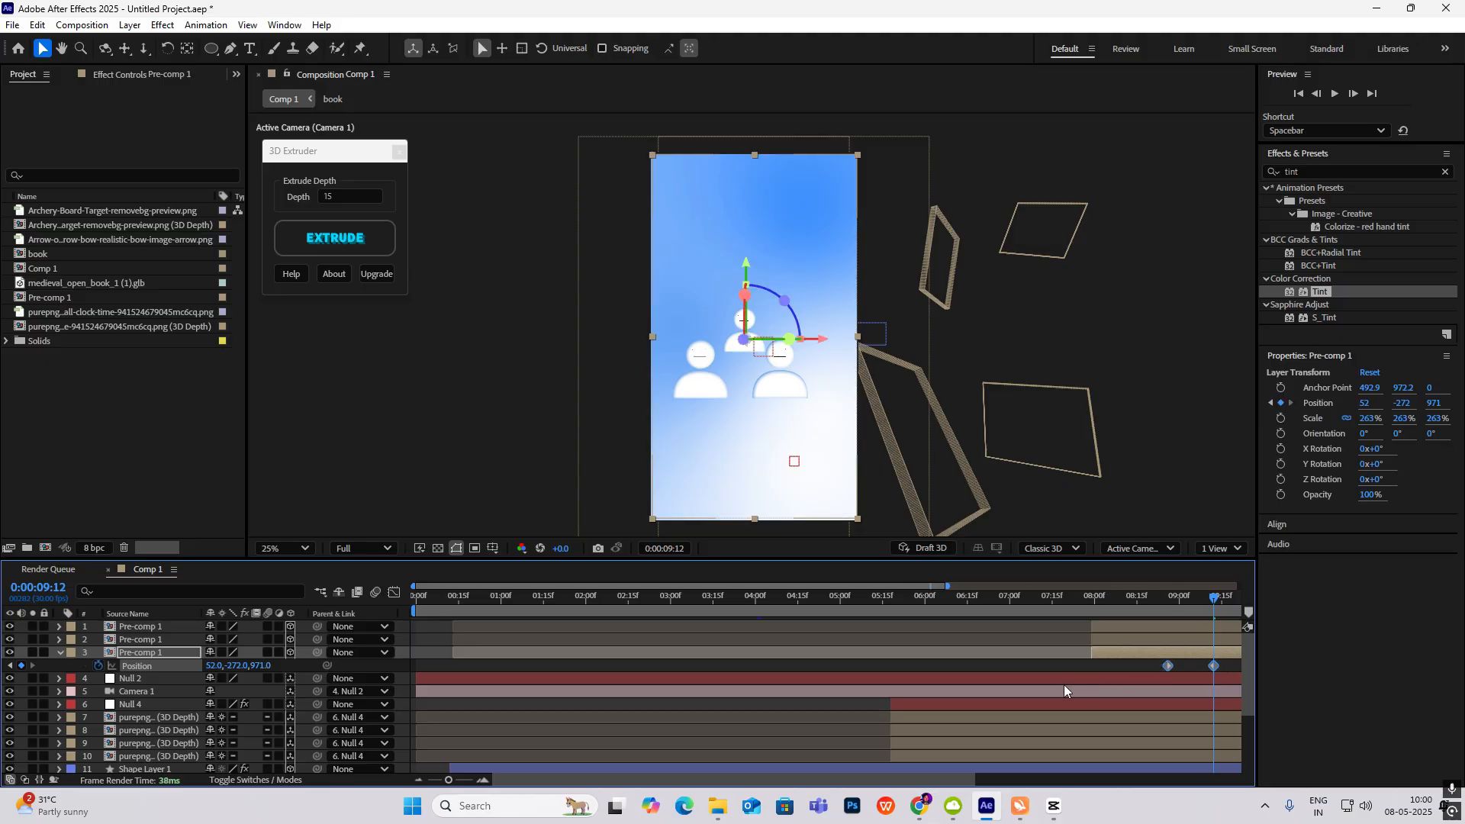
pyautogui.click(393, 593)
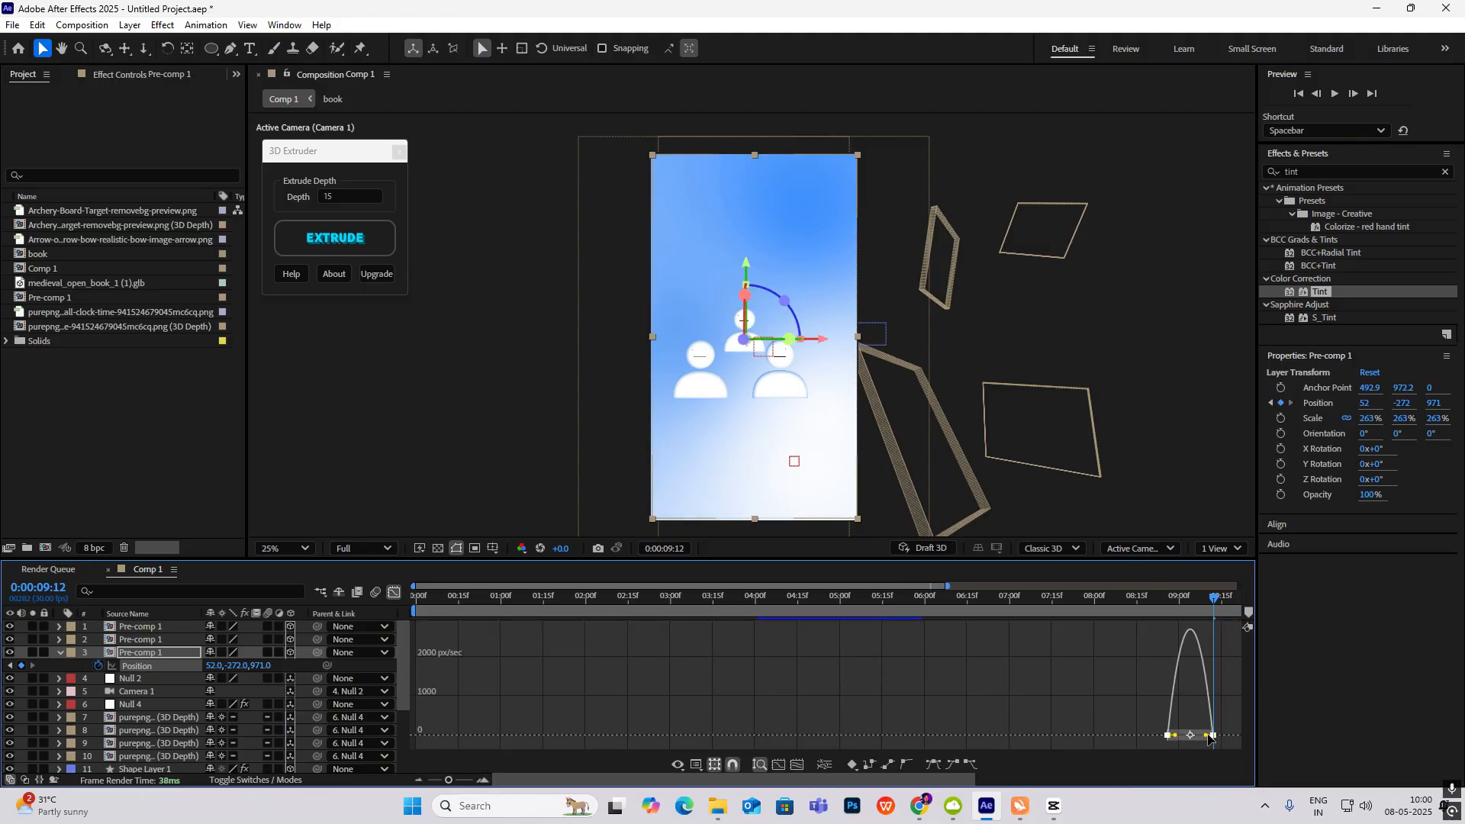
pyautogui.click(393, 593)
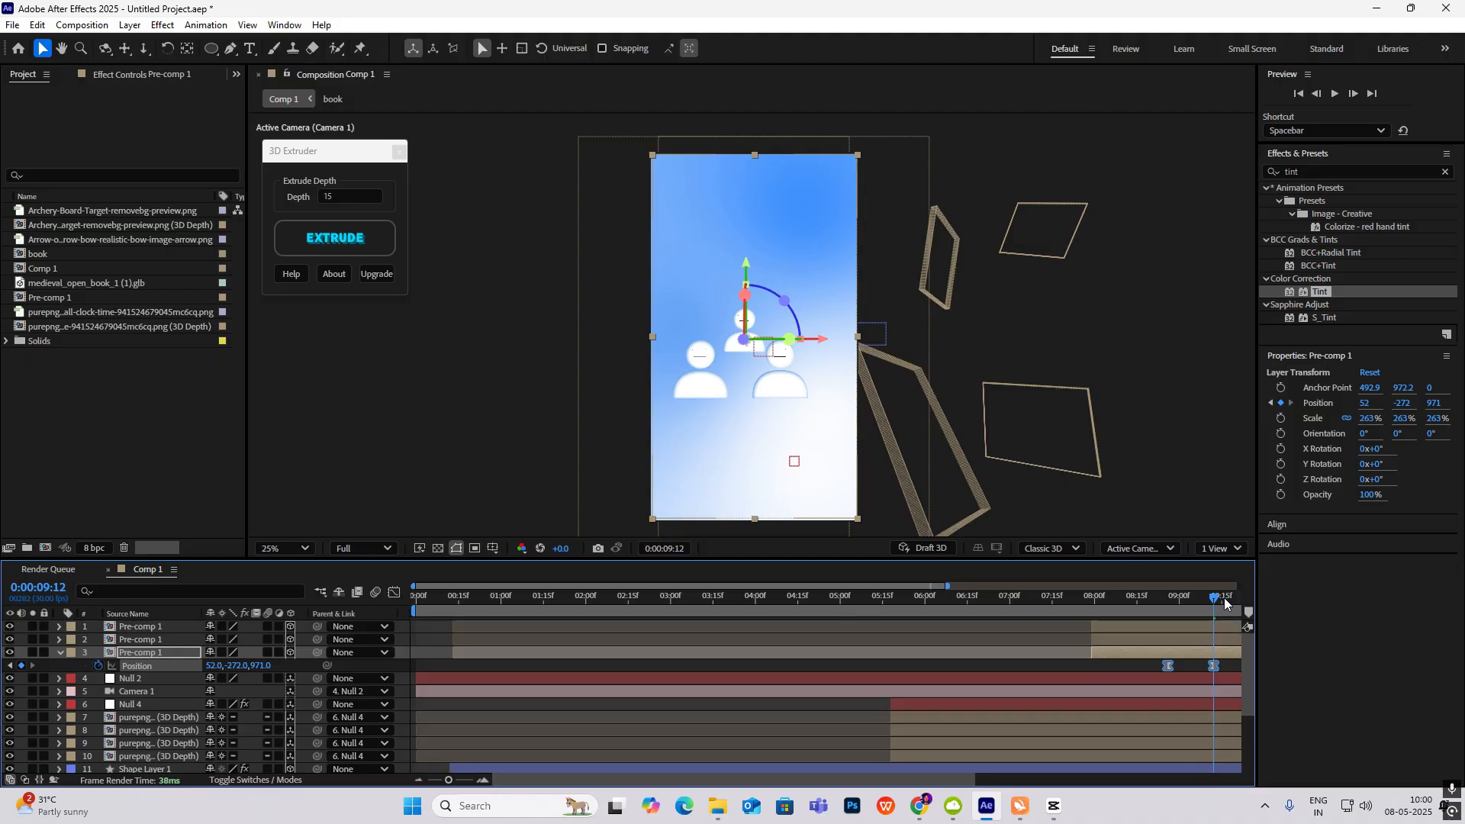
pyautogui.moveTo(1225, 603); pyautogui.dragTo(1165, 603)
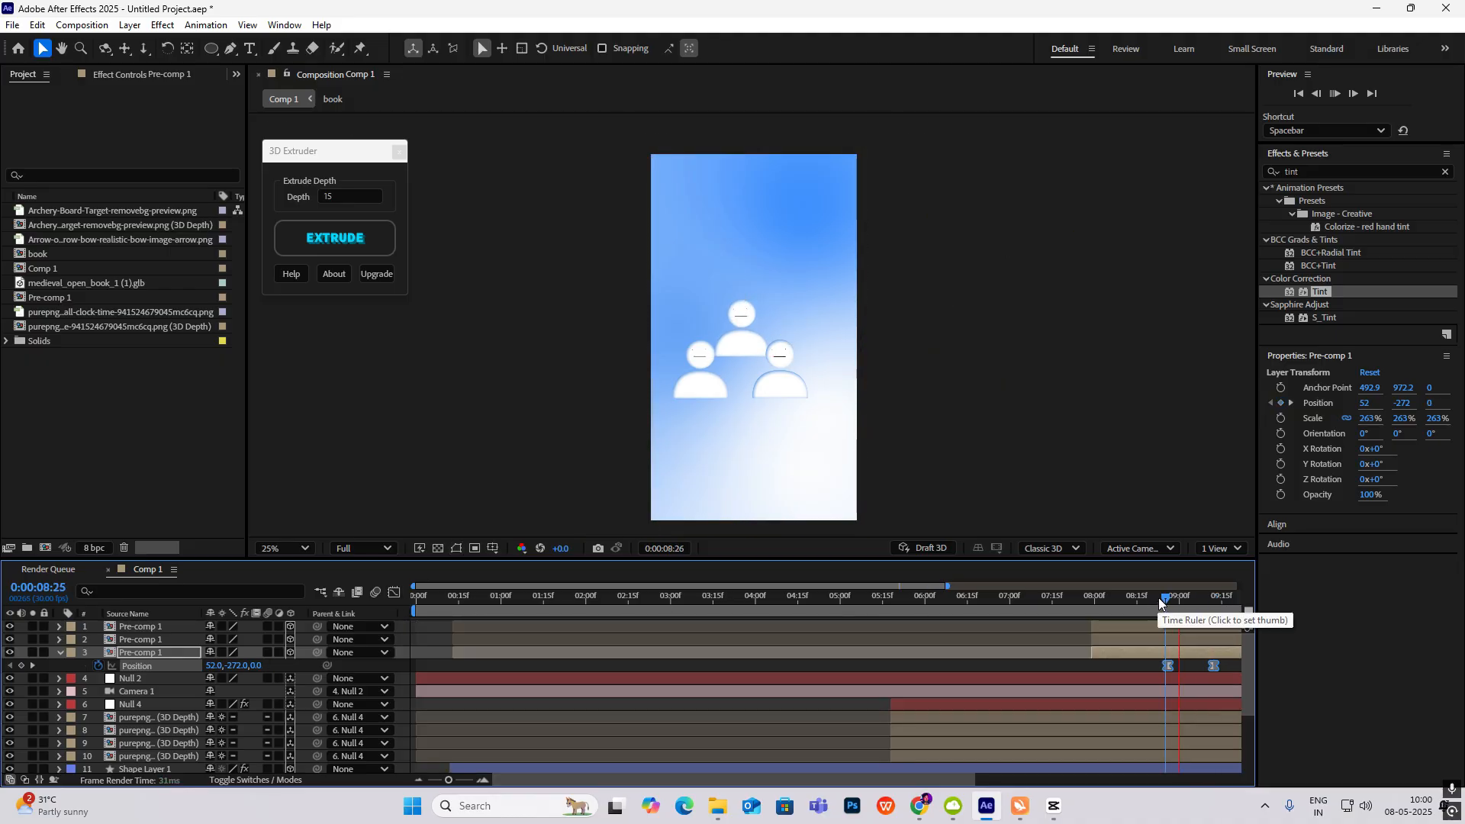
pyautogui.press('space')
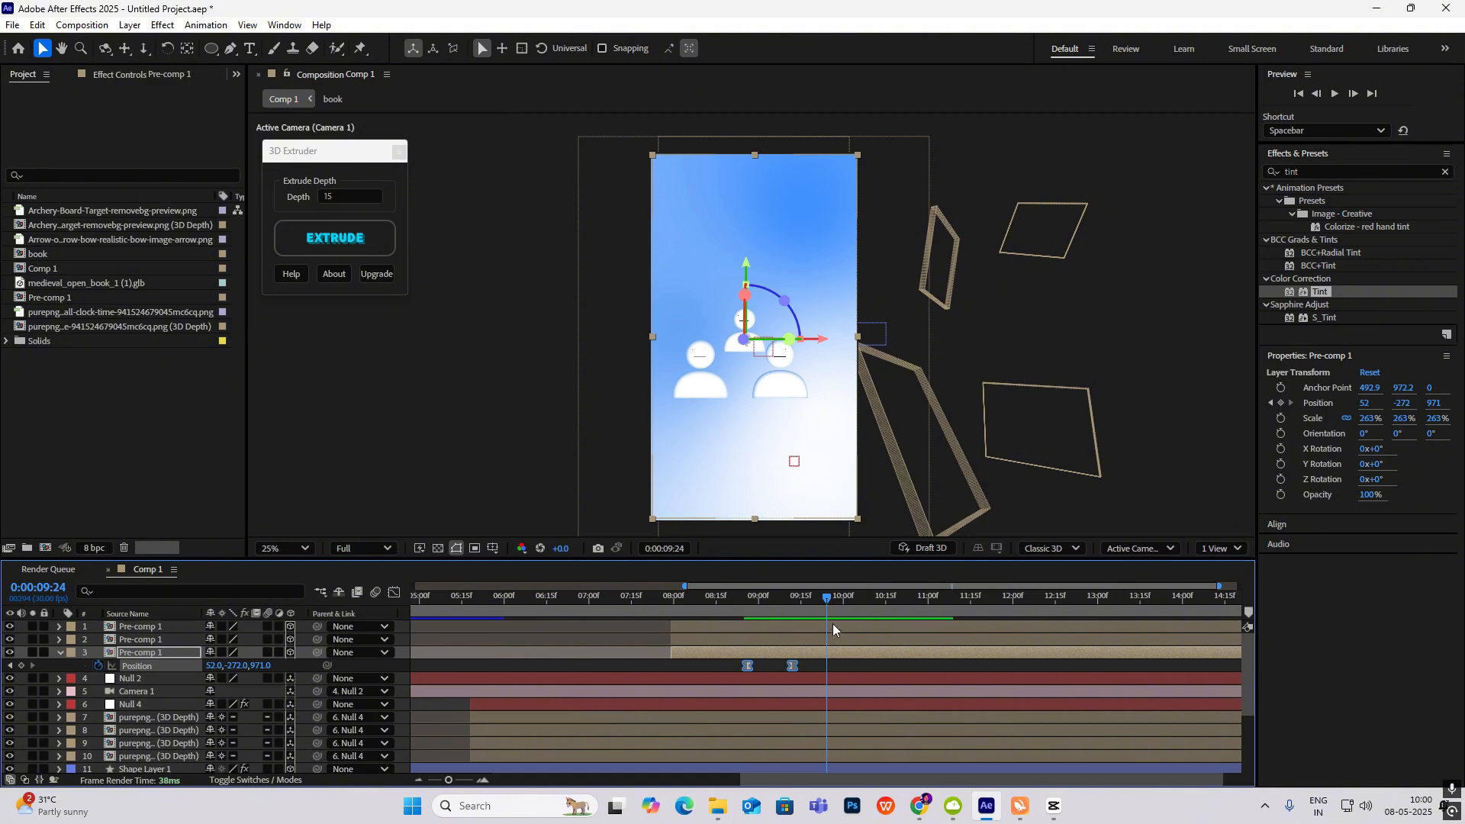
# Step: Move the top figure's second Position keyframe to about 0:00:09:28 and preview the slower motion
pyautogui.scroll(-2, 837, 626)
pyautogui.moveTo(958, 661); pyautogui.dragTo(924, 694)
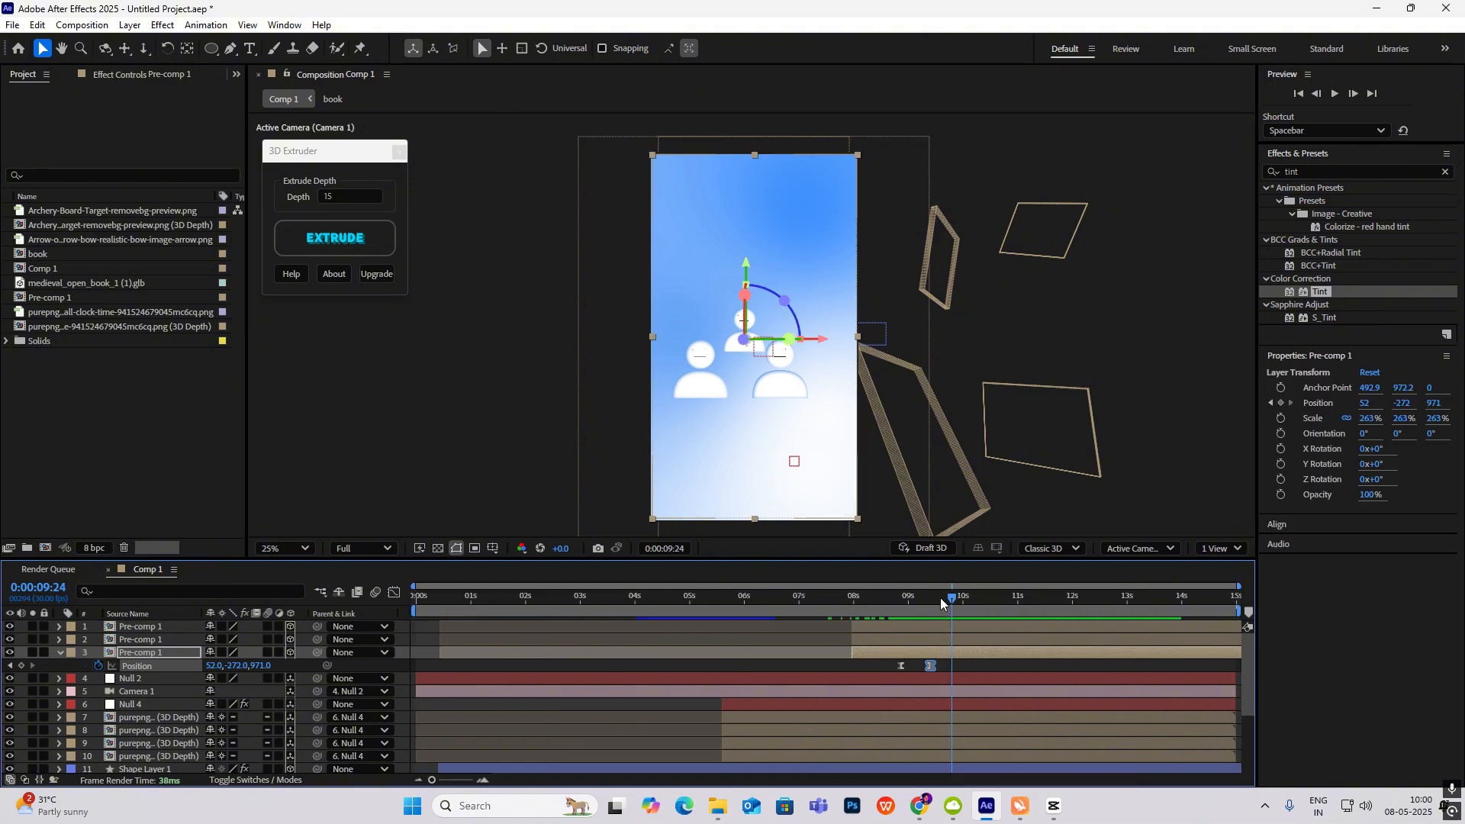
pyautogui.moveTo(940, 597); pyautogui.dragTo(853, 601)
pyautogui.press('space')
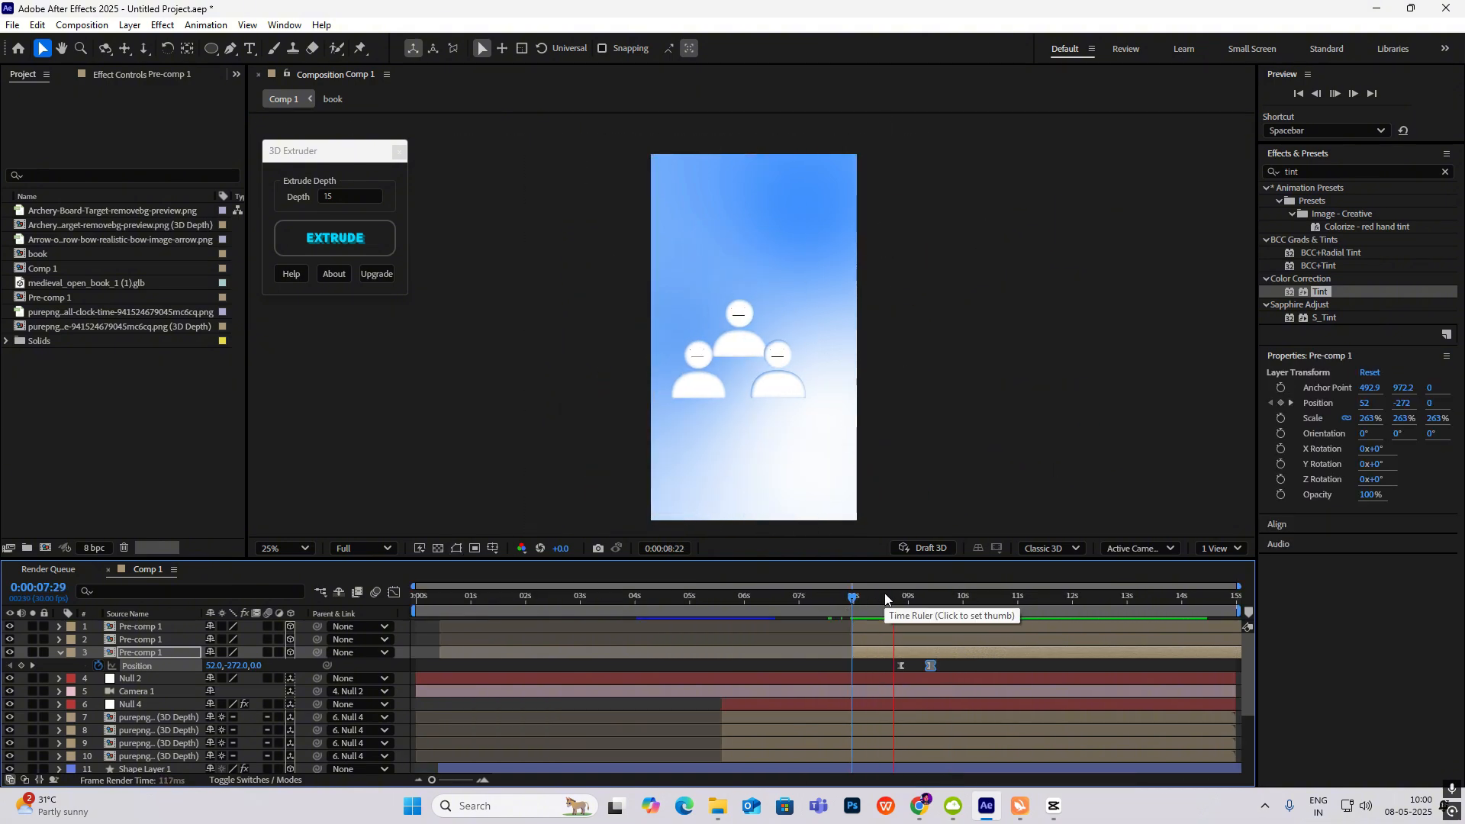
pyautogui.press('space')
pyautogui.click(951, 668)
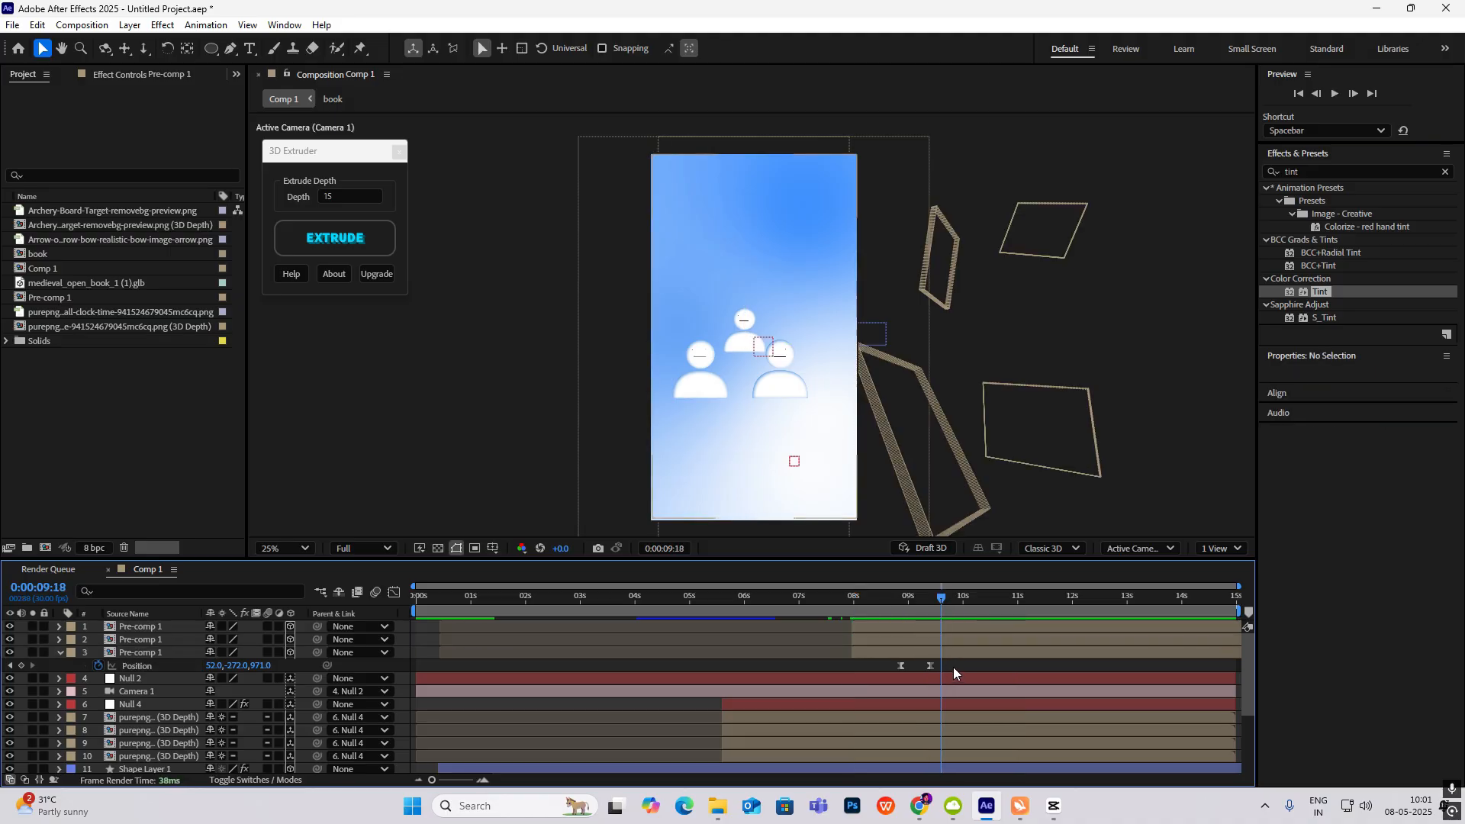
pyautogui.moveTo(930, 667); pyautogui.dragTo(959, 667)
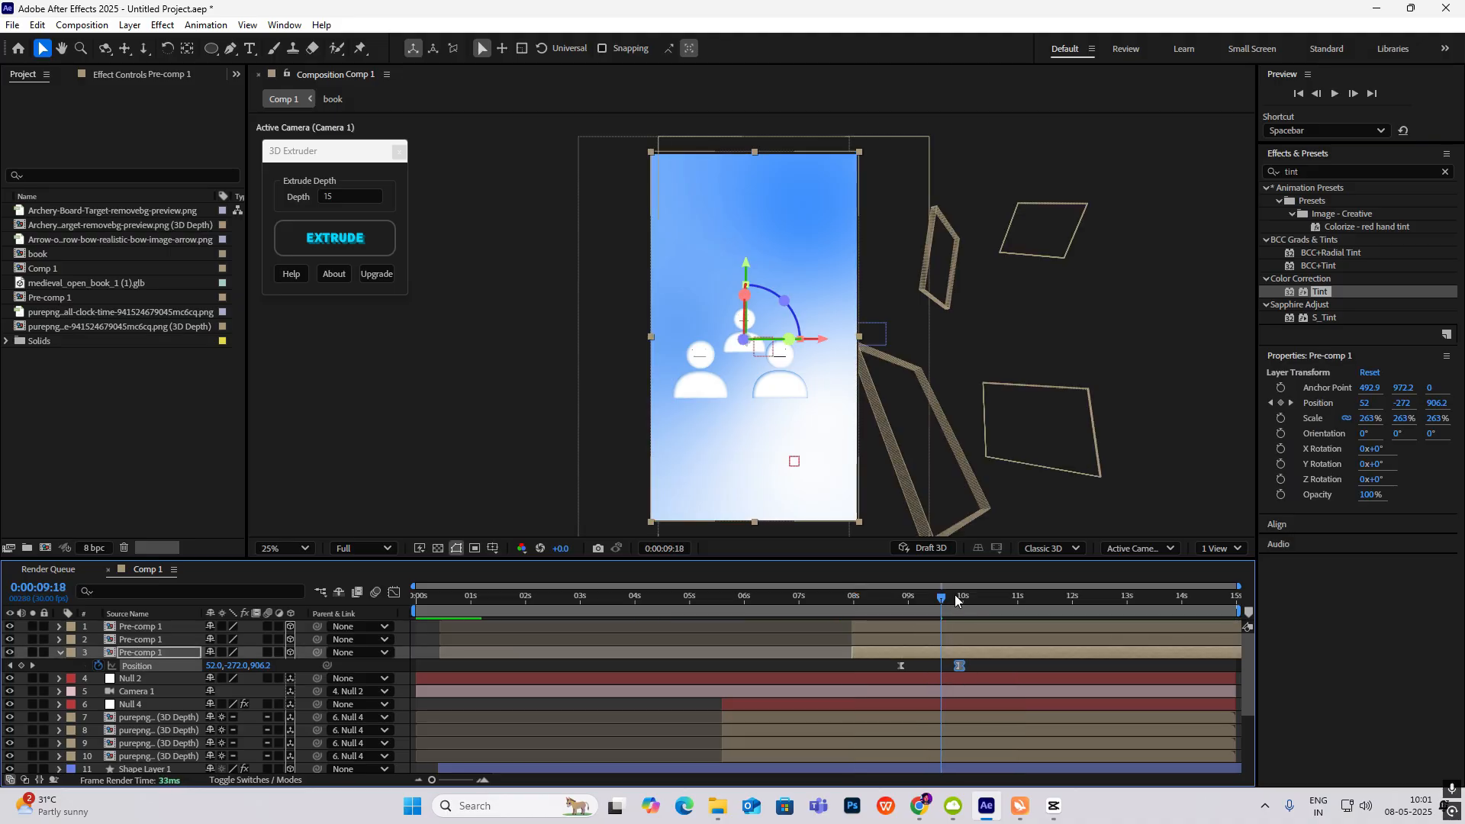
pyautogui.click(897, 612)
pyautogui.press('space')
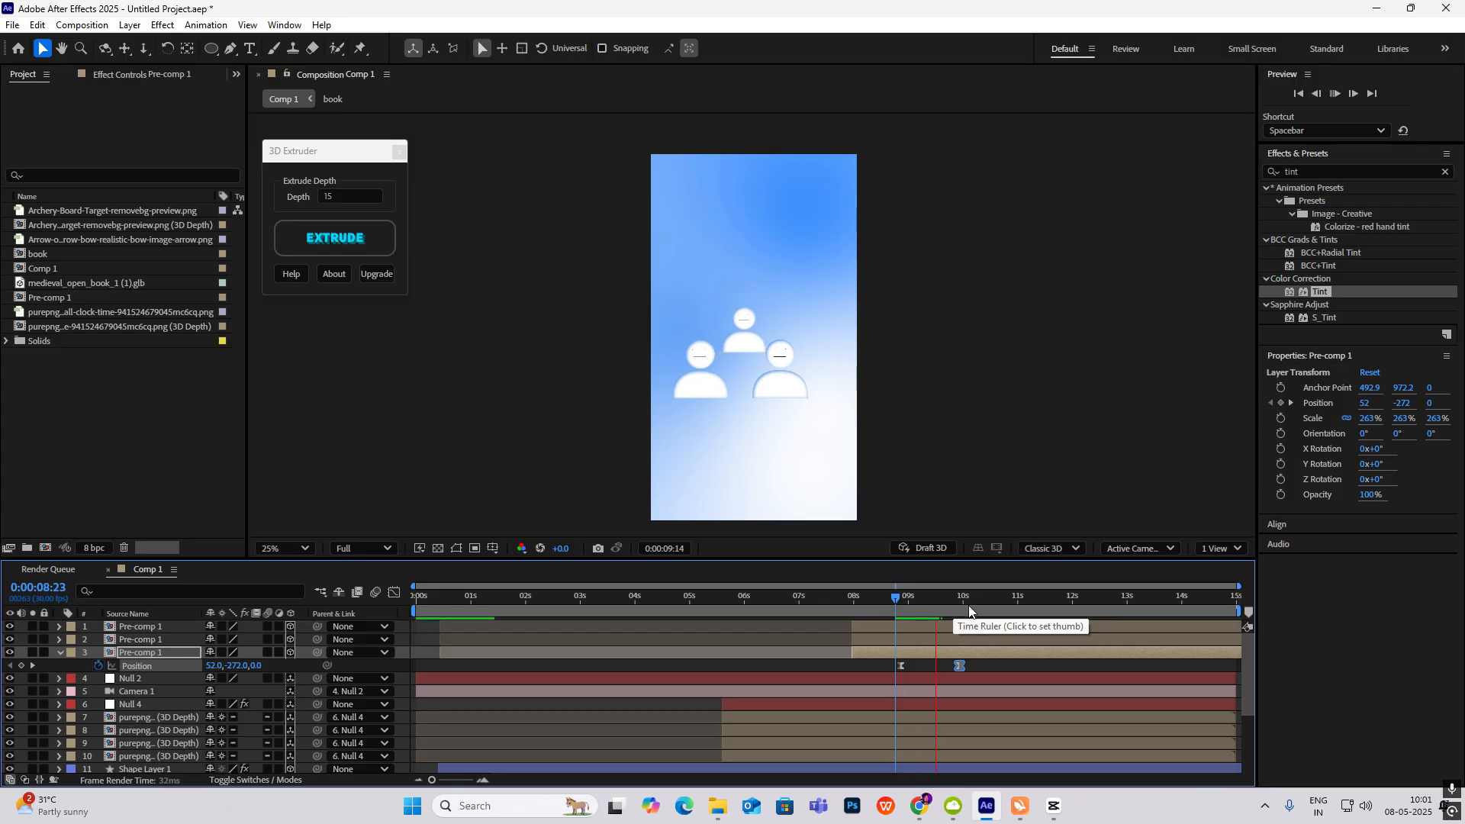
pyautogui.press('space')
# Step: Switch to CapCut, examine the reference's people scene up to about 00:00:09:03, and return to After Effects
pyautogui.click(1055, 808)
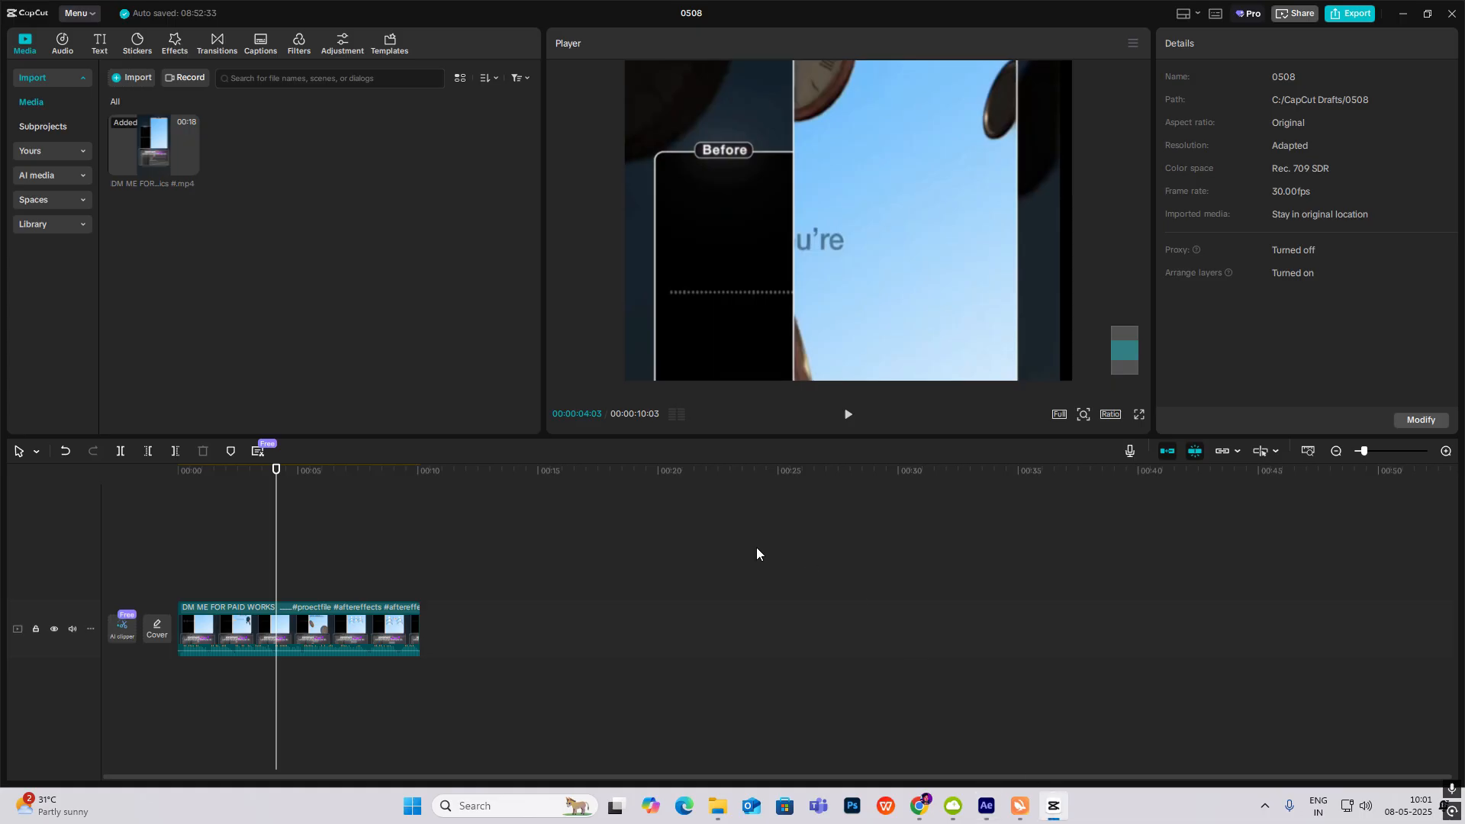
pyautogui.moveTo(276, 565); pyautogui.dragTo(397, 606)
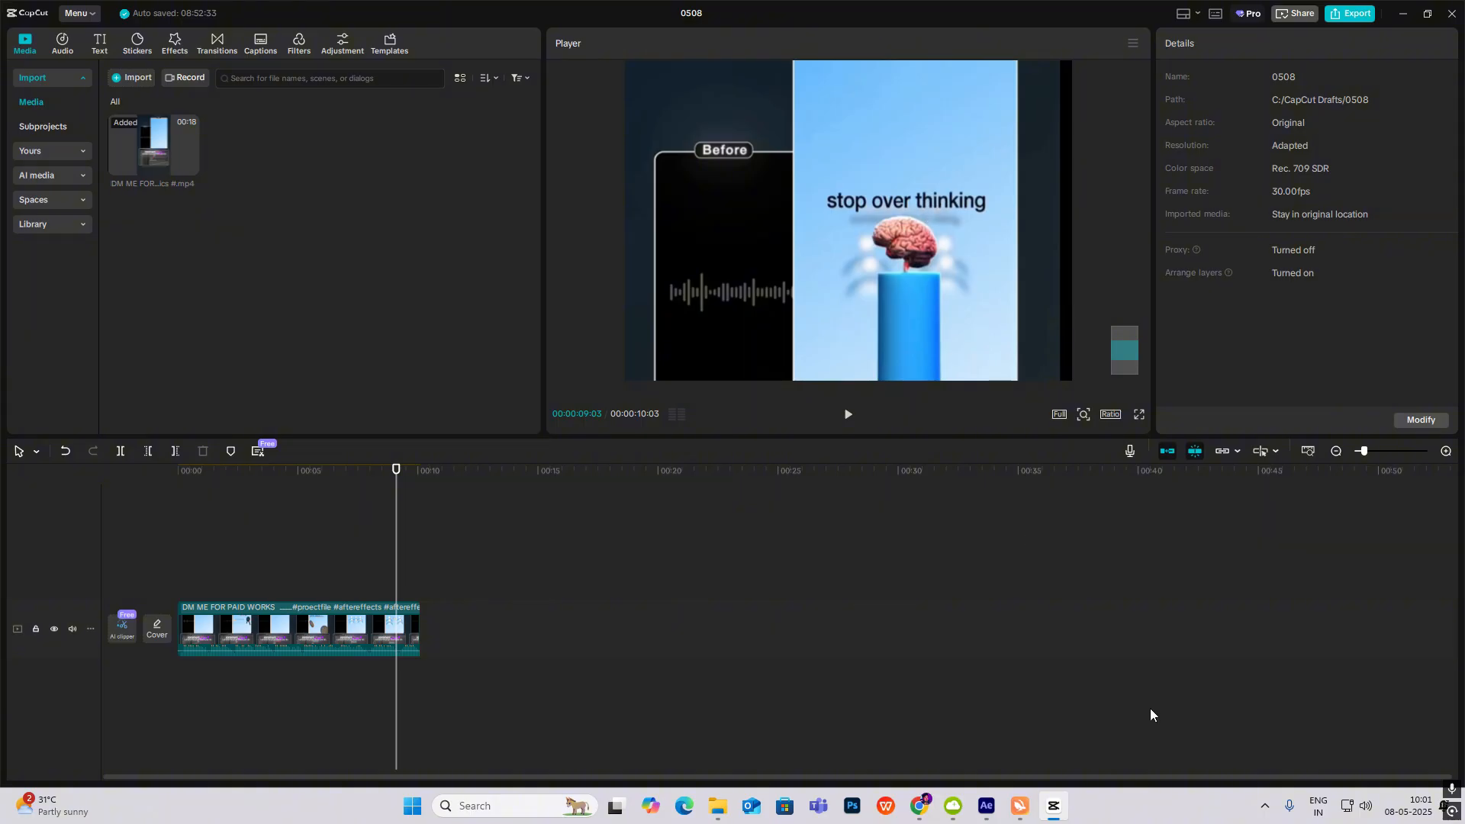
pyautogui.click(1055, 811)
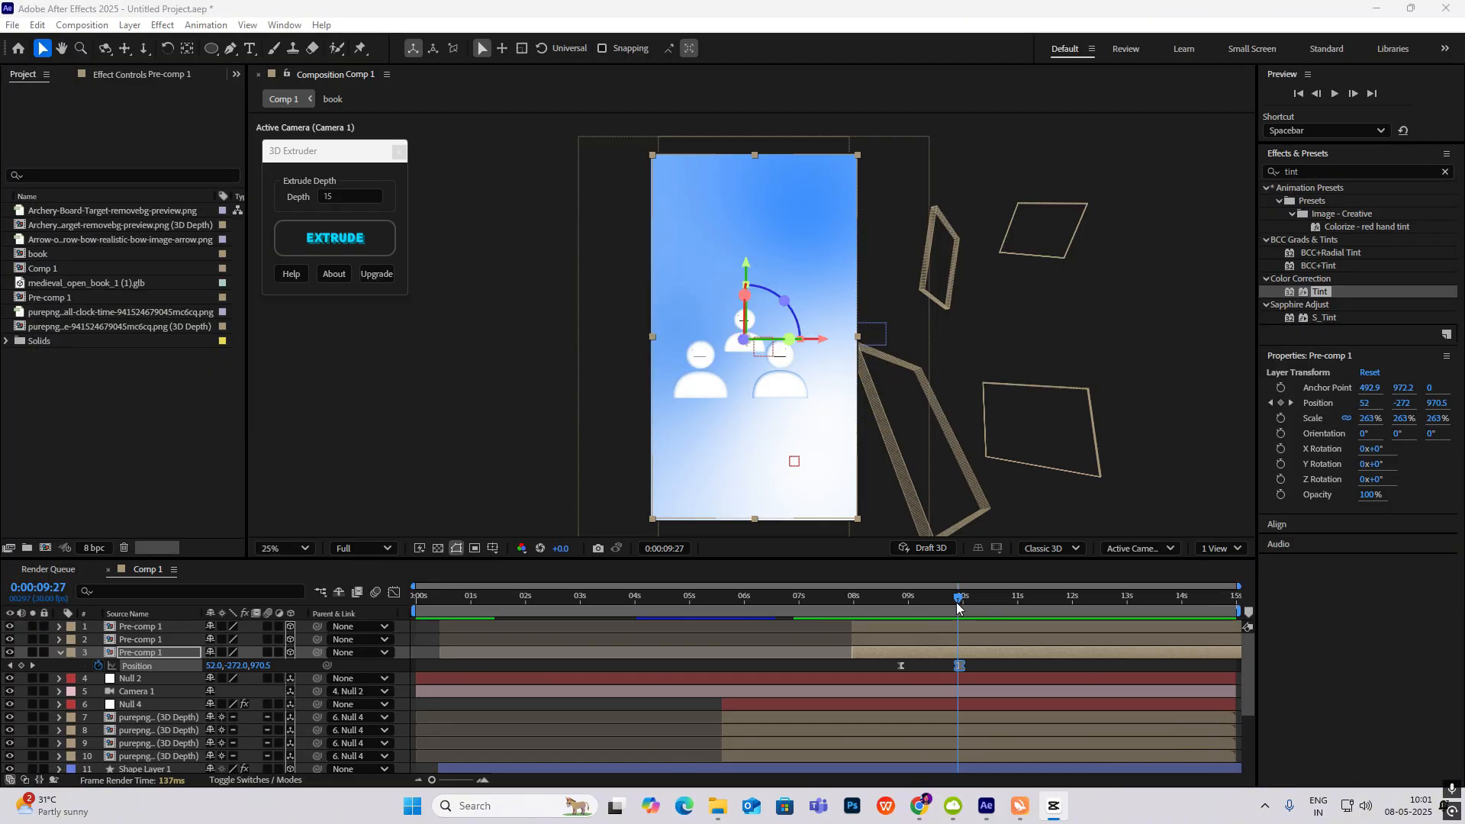
# Step: Add a Position keyframe on Null 2 at about 0:00:09:25, set its Z to -2399 at 0:00:10:27, and preview the camera pull-back
pyautogui.click(60, 653)
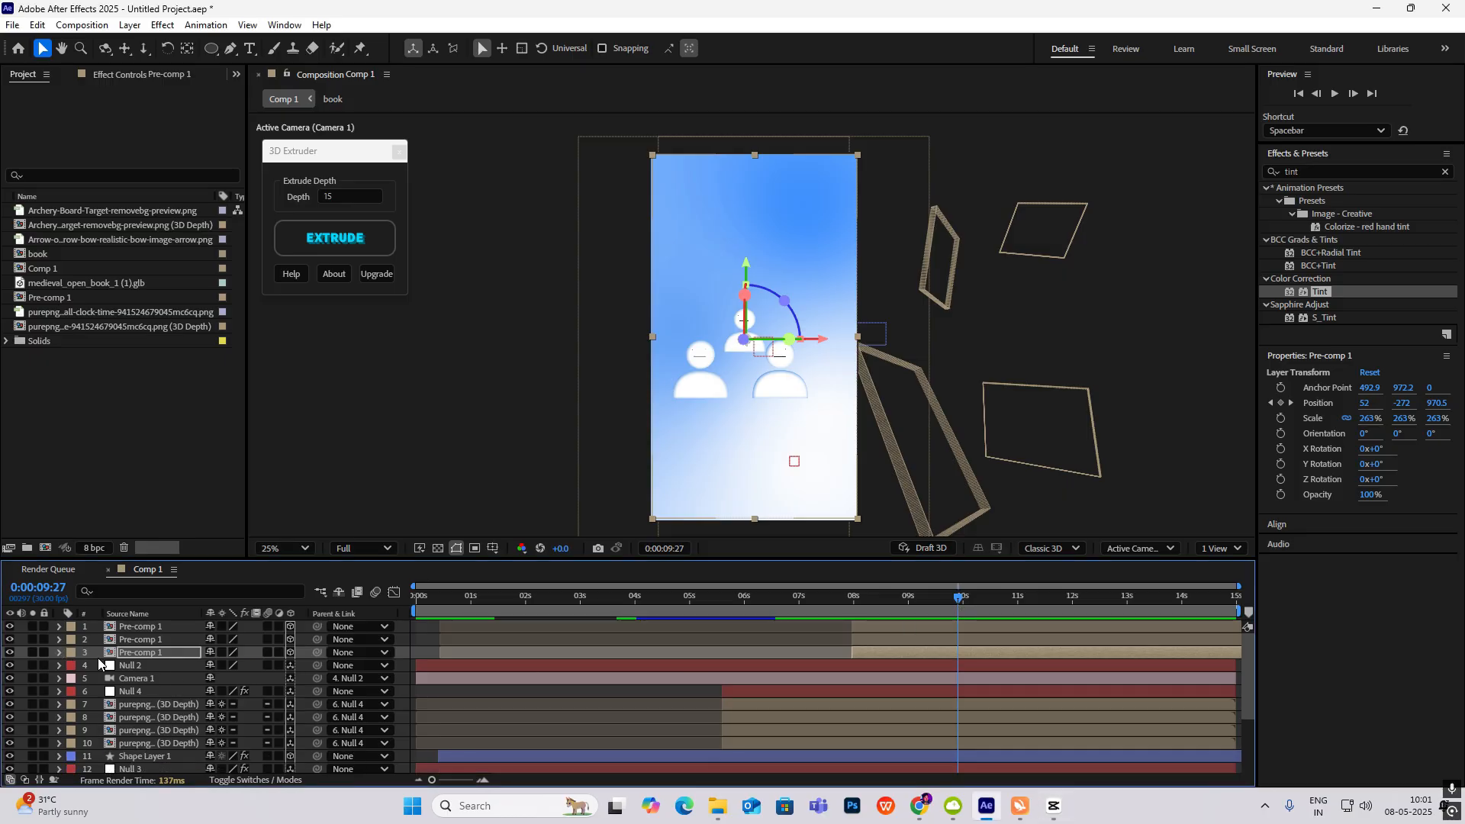
pyautogui.click(162, 667)
pyautogui.press('p')
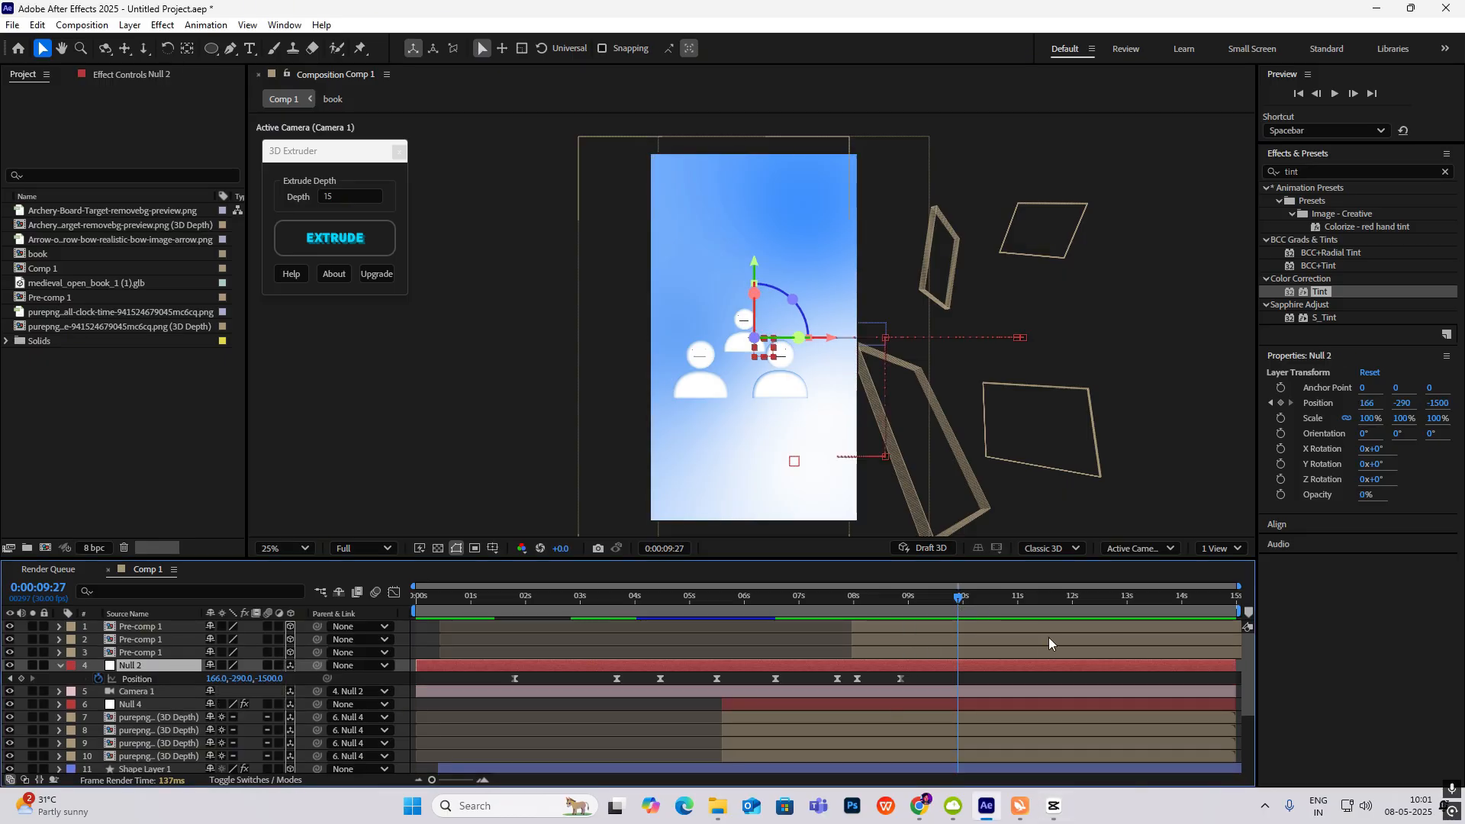
pyautogui.moveTo(960, 600); pyautogui.dragTo(1012, 617)
pyautogui.click(21, 679)
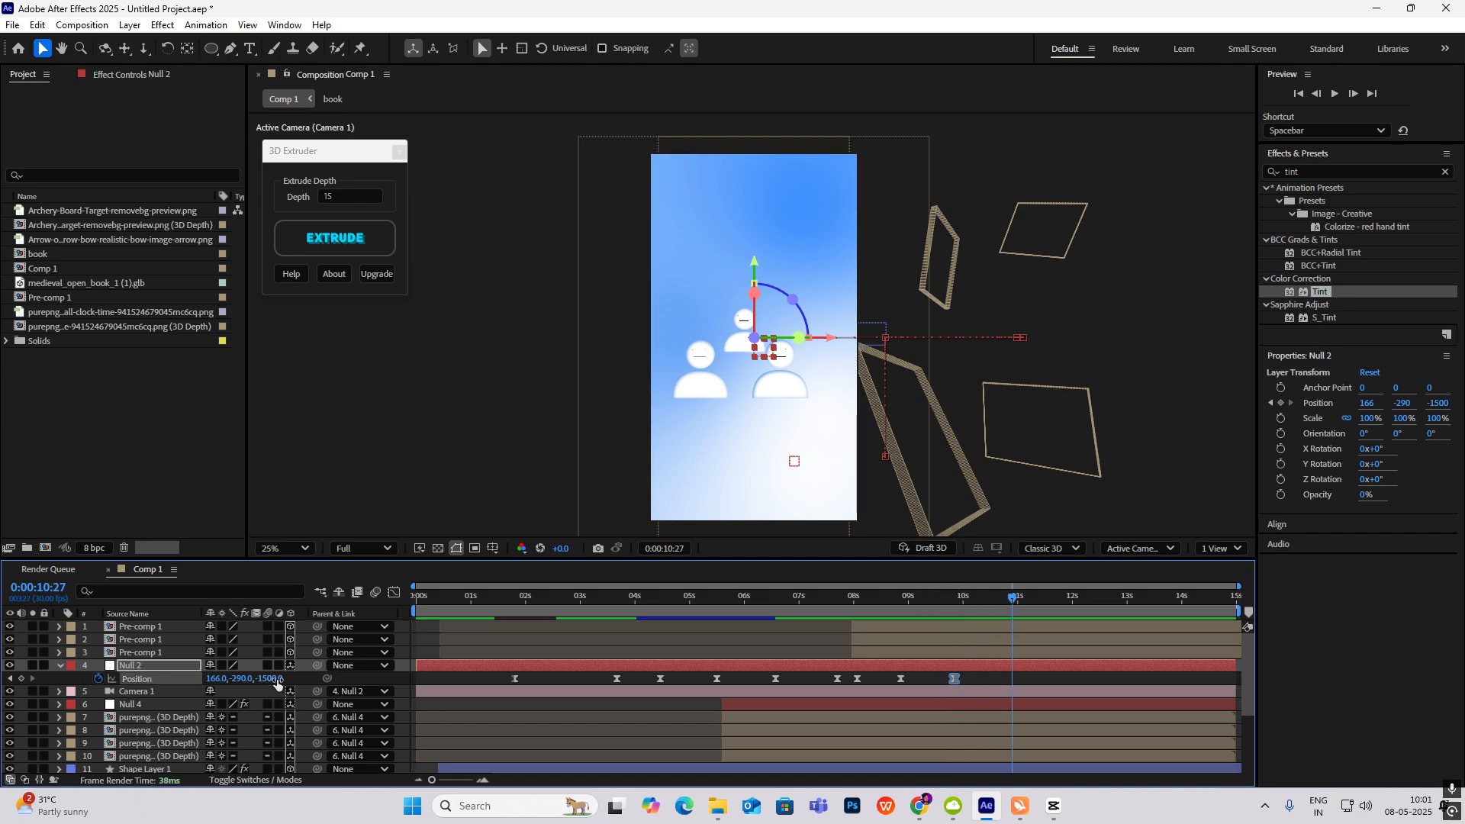
pyautogui.moveTo(273, 678); pyautogui.dragTo(0, 730)
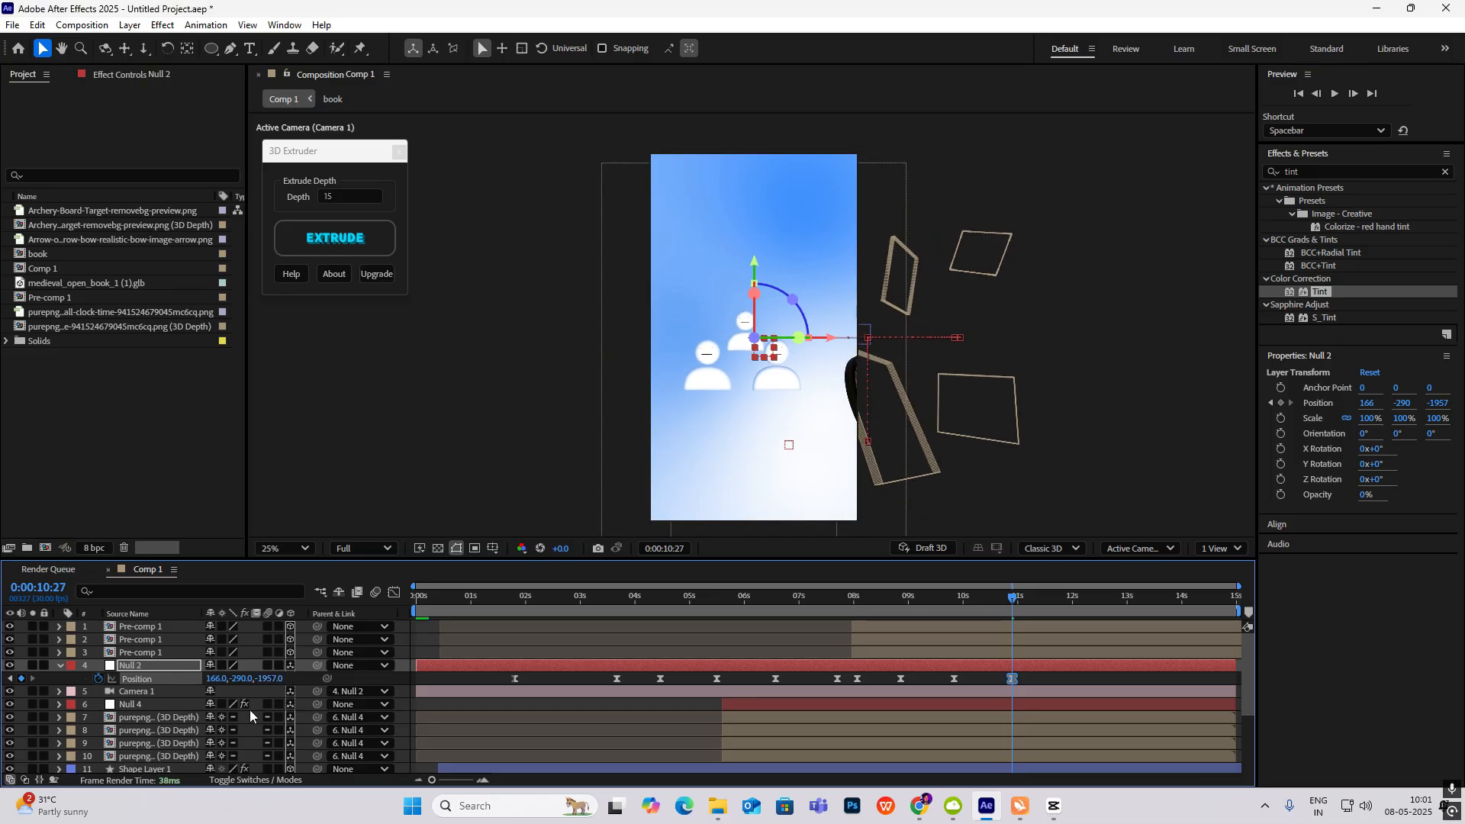
pyautogui.moveTo(272, 679); pyautogui.dragTo(1, 726)
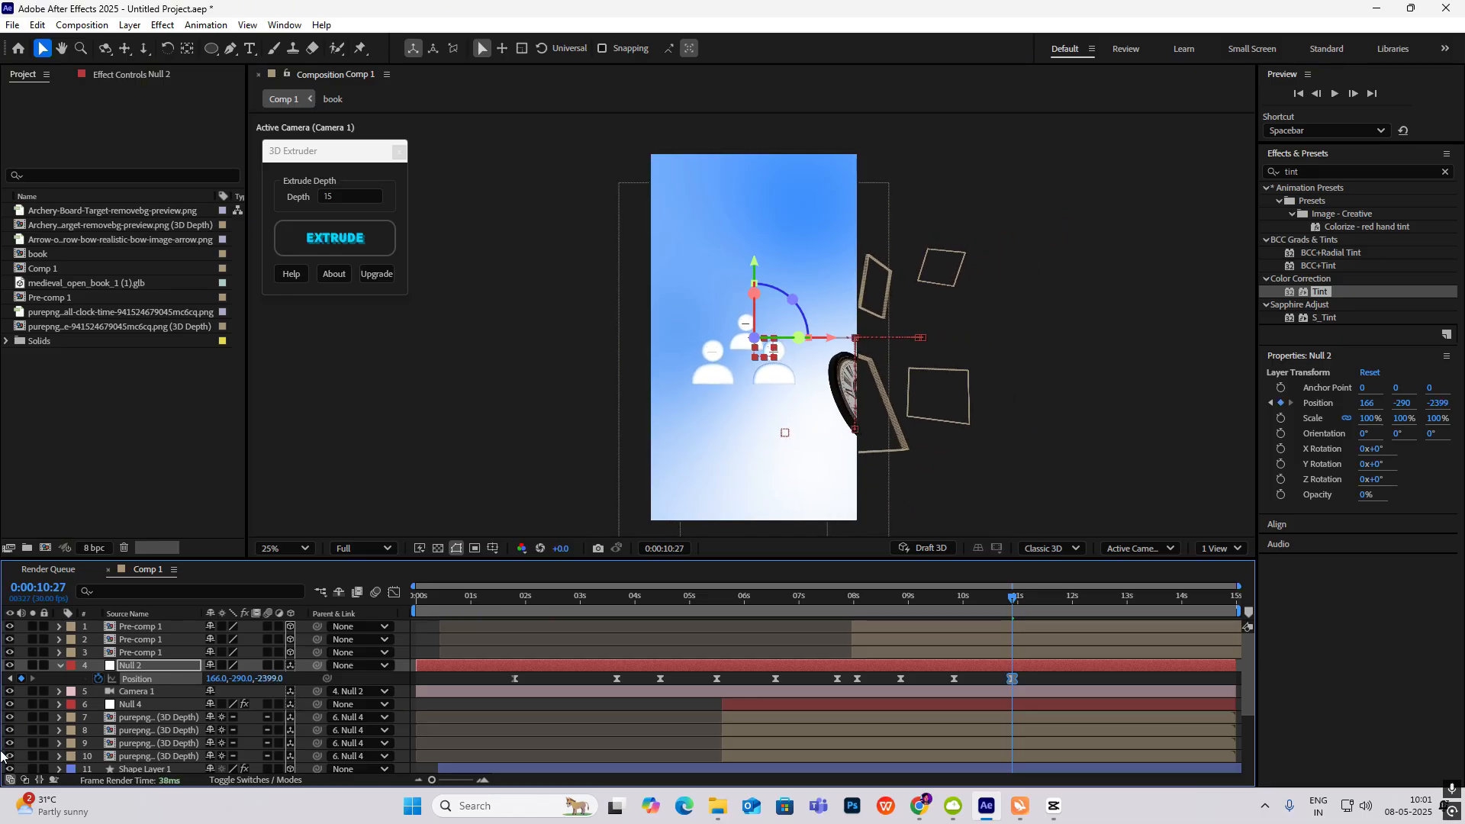
pyautogui.moveTo(1014, 611); pyautogui.dragTo(955, 614)
pyautogui.press('space')
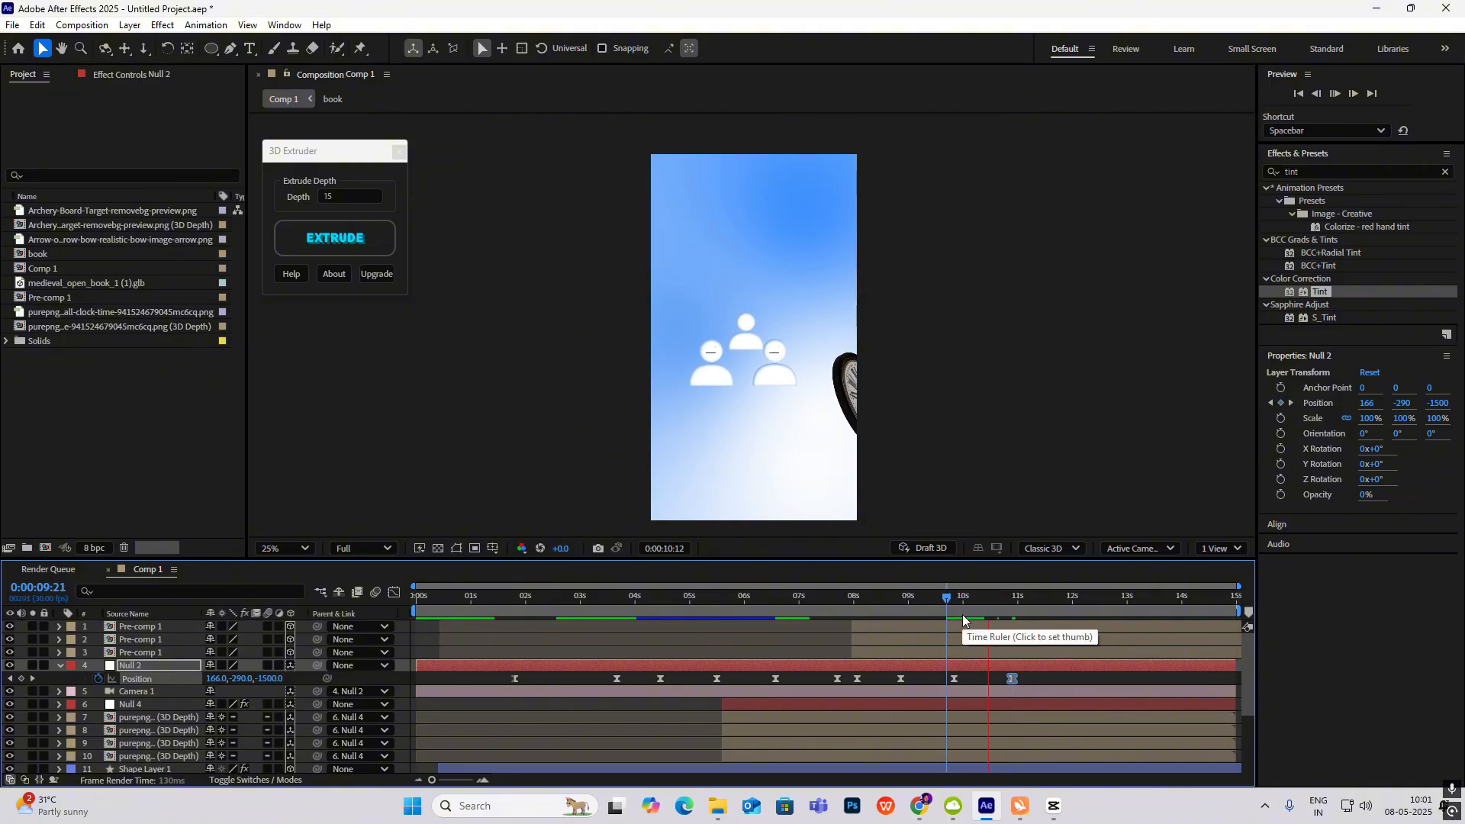
pyautogui.press('space')
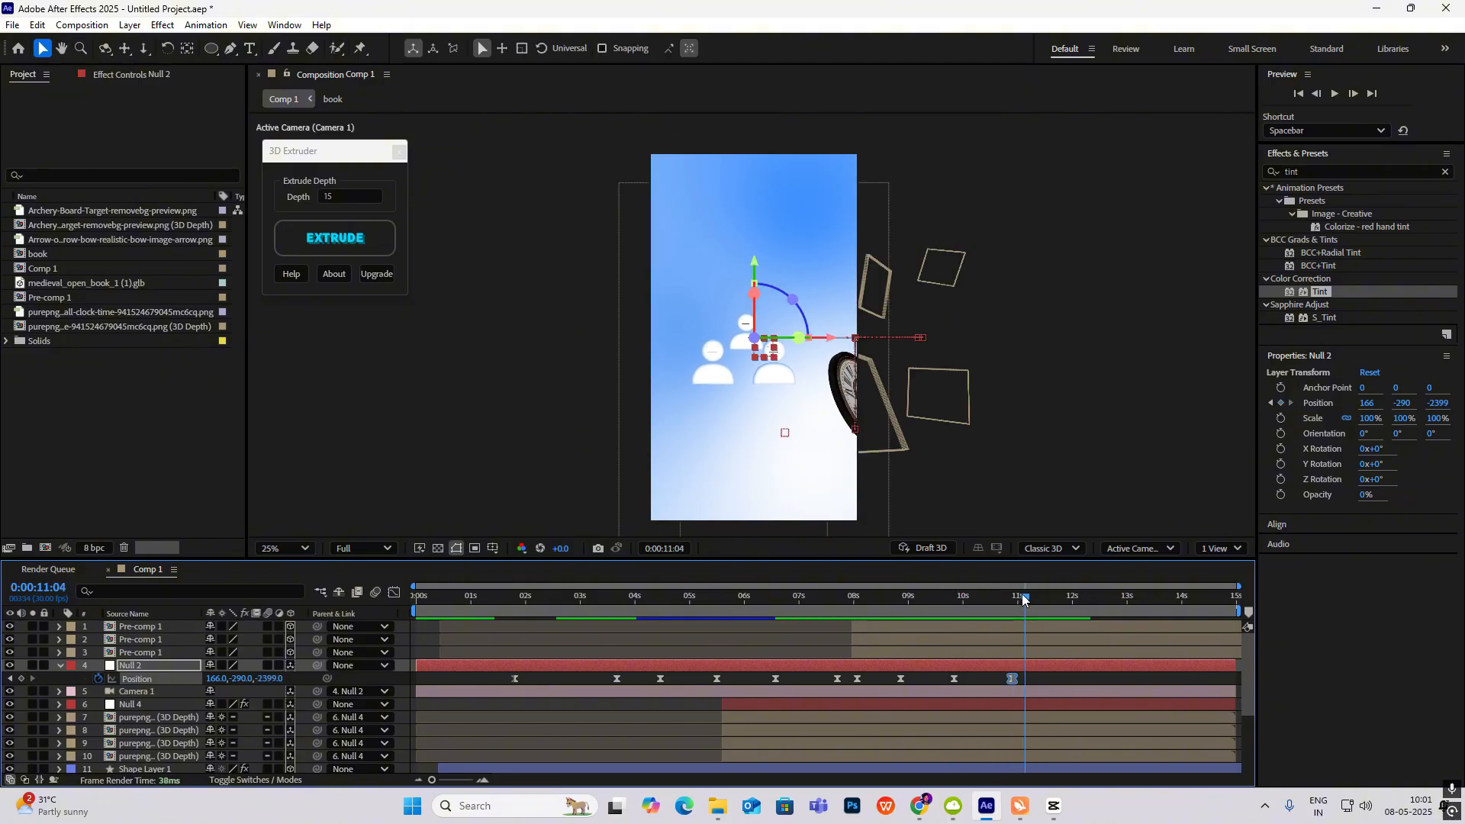
# Step: Trim the end of the four extruded clock layers to 0:00:09:16, before the camera pull-back
pyautogui.moveTo(1019, 611); pyautogui.dragTo(938, 608)
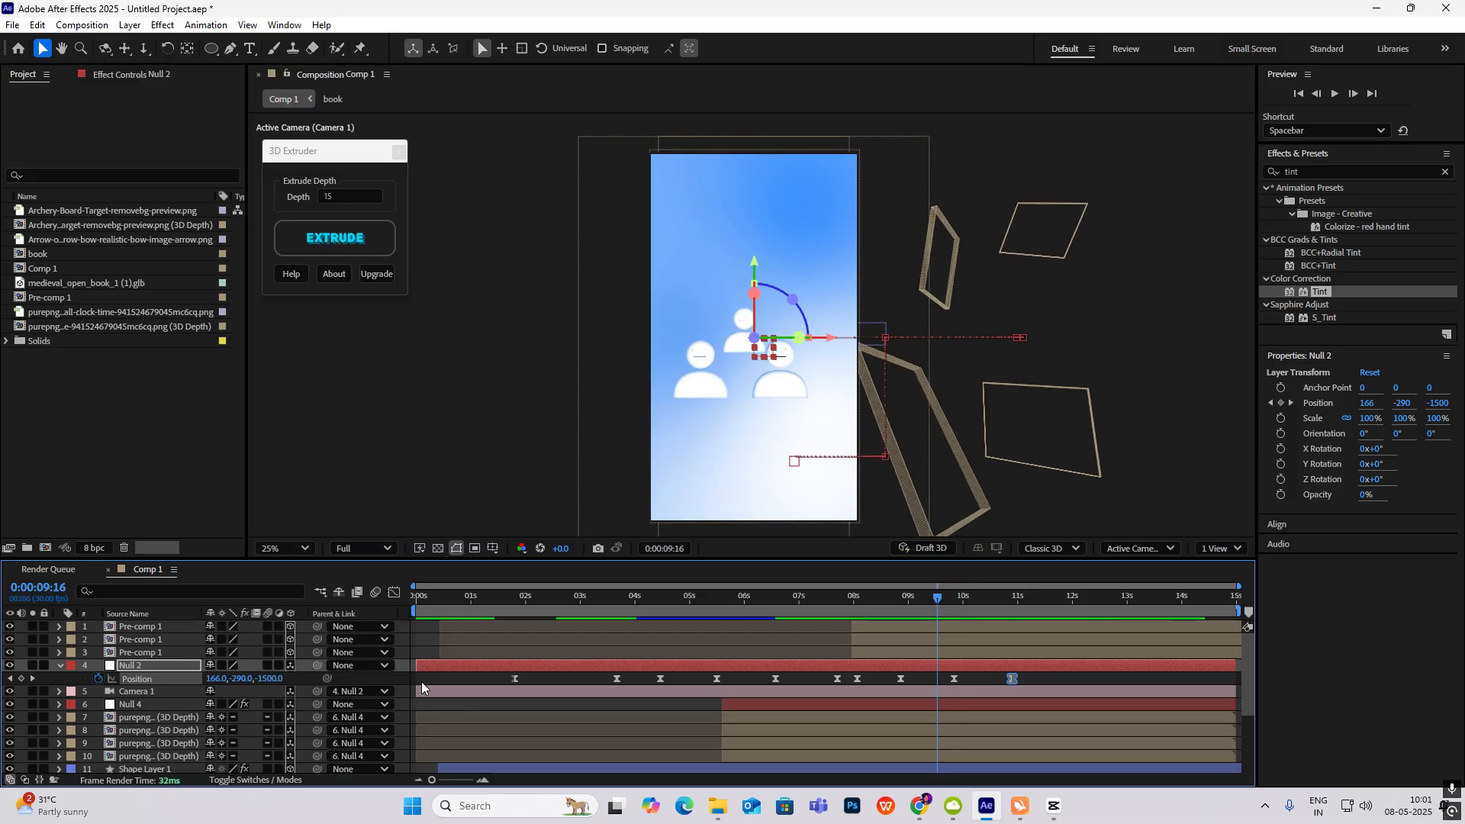
pyautogui.click(59, 665)
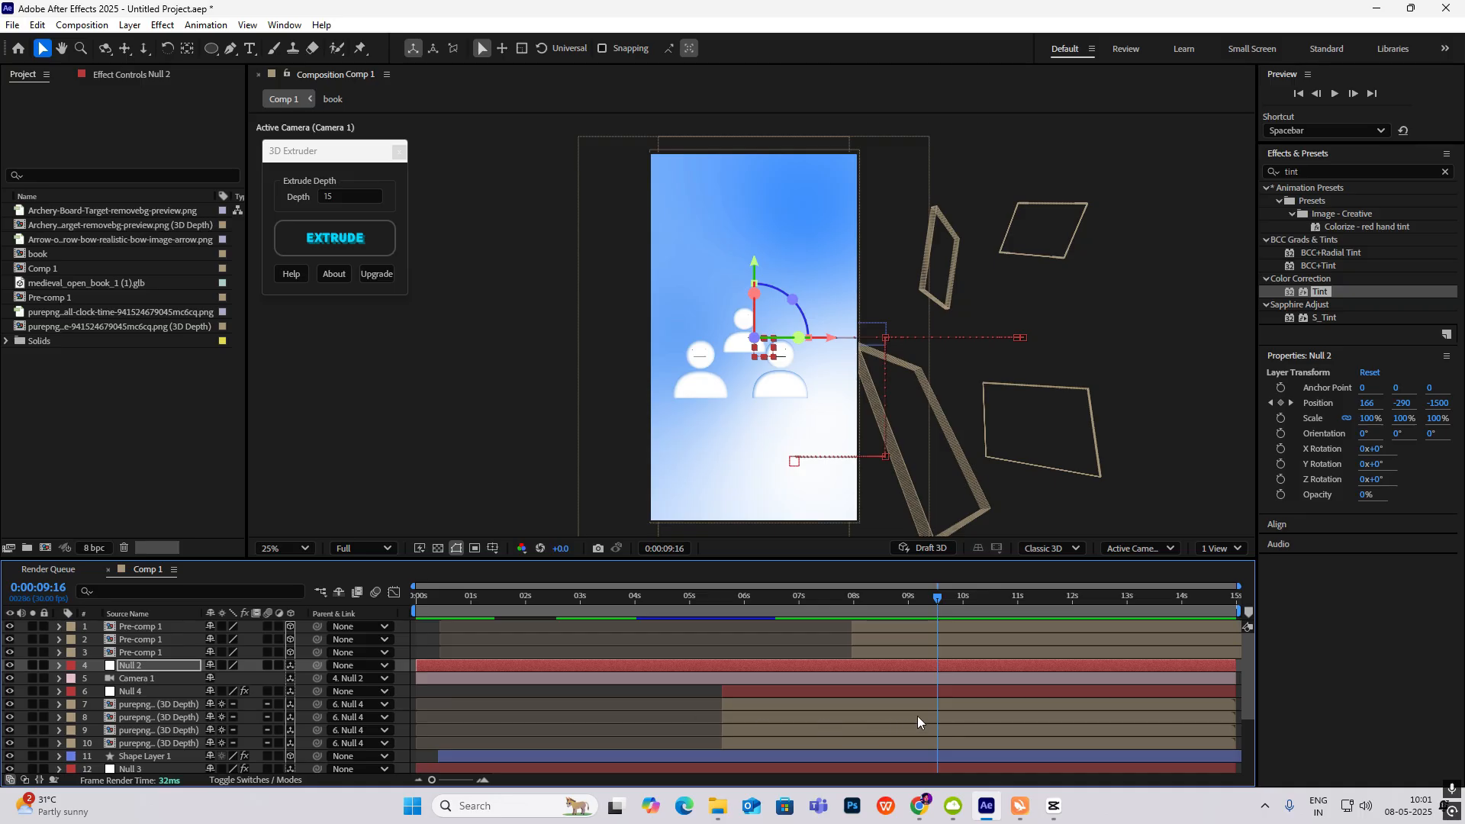
pyautogui.click(949, 707)
pyautogui.keyDown('ctrl'); pyautogui.click(946, 719); pyautogui.keyUp('ctrl')
pyautogui.keyDown('ctrl'); pyautogui.click(942, 732); pyautogui.keyUp('ctrl')
pyautogui.keyDown('ctrl'); pyautogui.click(942, 742); pyautogui.keyUp('ctrl')
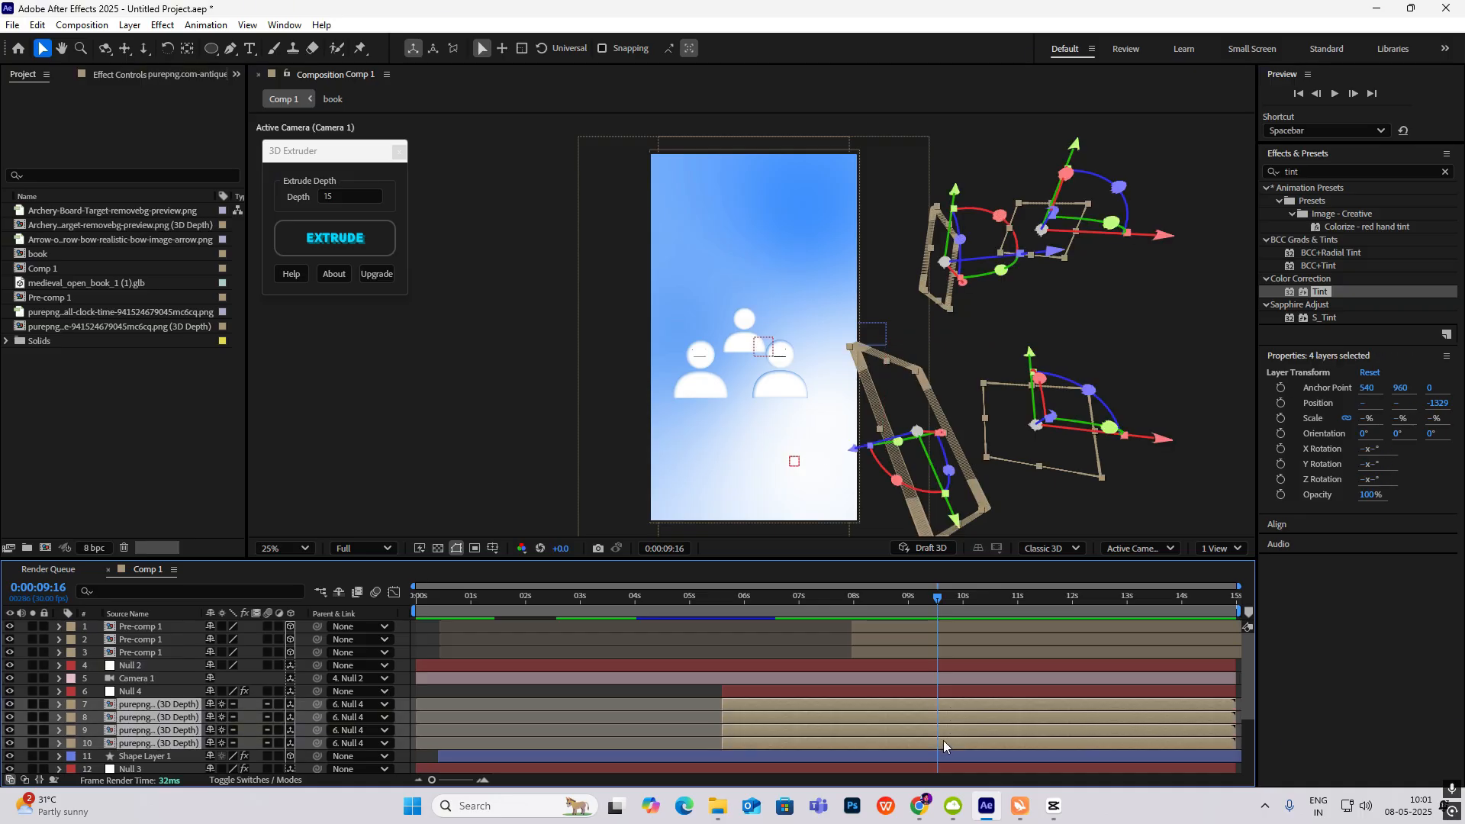
pyautogui.hotkey('alt', ']')
pyautogui.moveTo(936, 606)
pyautogui.mouseDown()
pyautogui.moveTo(1018, 617)
pyautogui.moveTo(937, 606)
pyautogui.mouseUp()
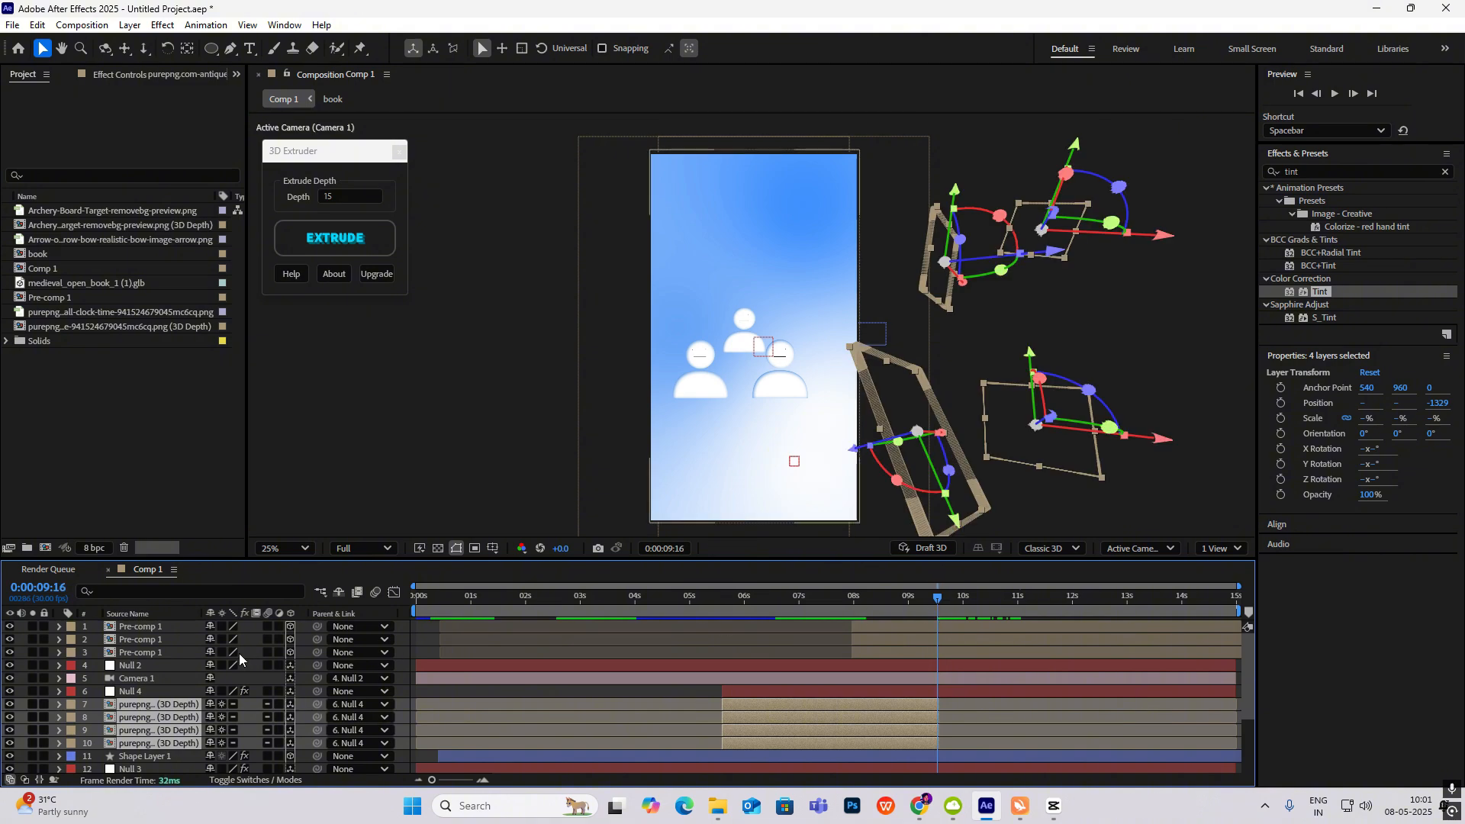
# Step: Create an adjustment layer above all layers and apply Gaussian Blur to it with a Blurriness of 22.6
pyautogui.click(495, 387)
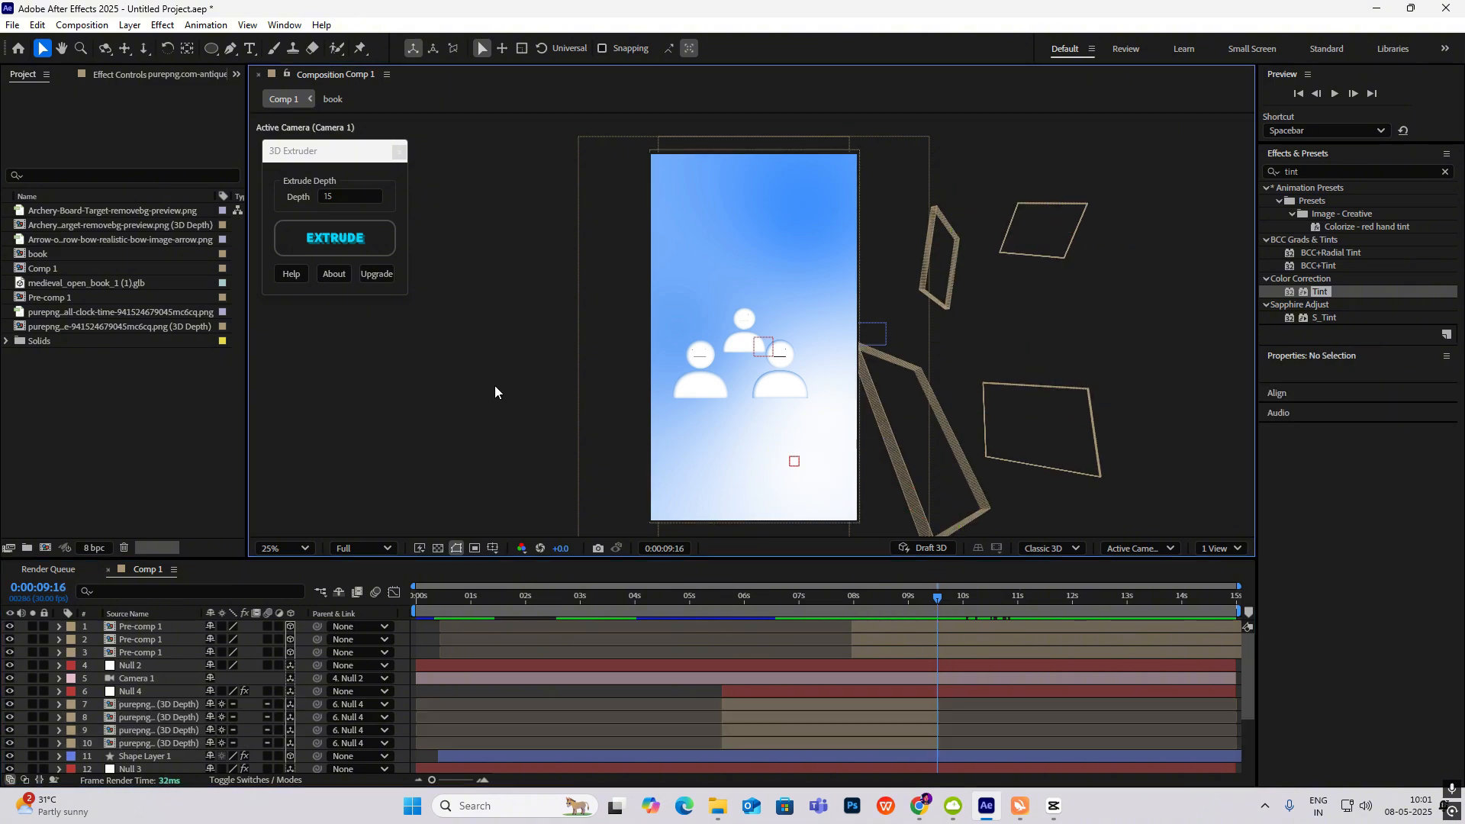
pyautogui.rightClick(427, 403)
pyautogui.moveTo(488, 410)
pyautogui.click(681, 538)
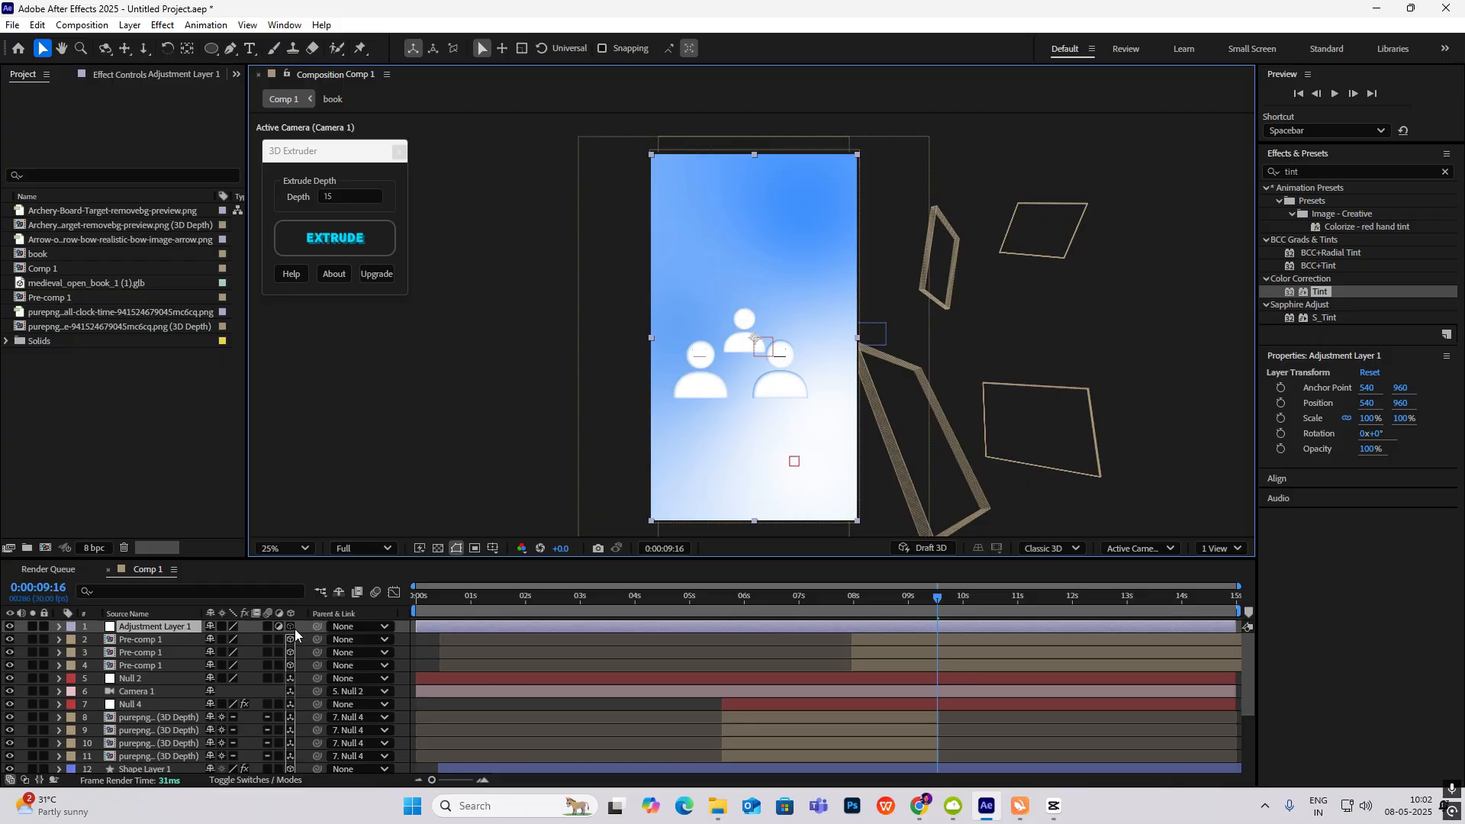
pyautogui.hotkey('ctrl', '5')
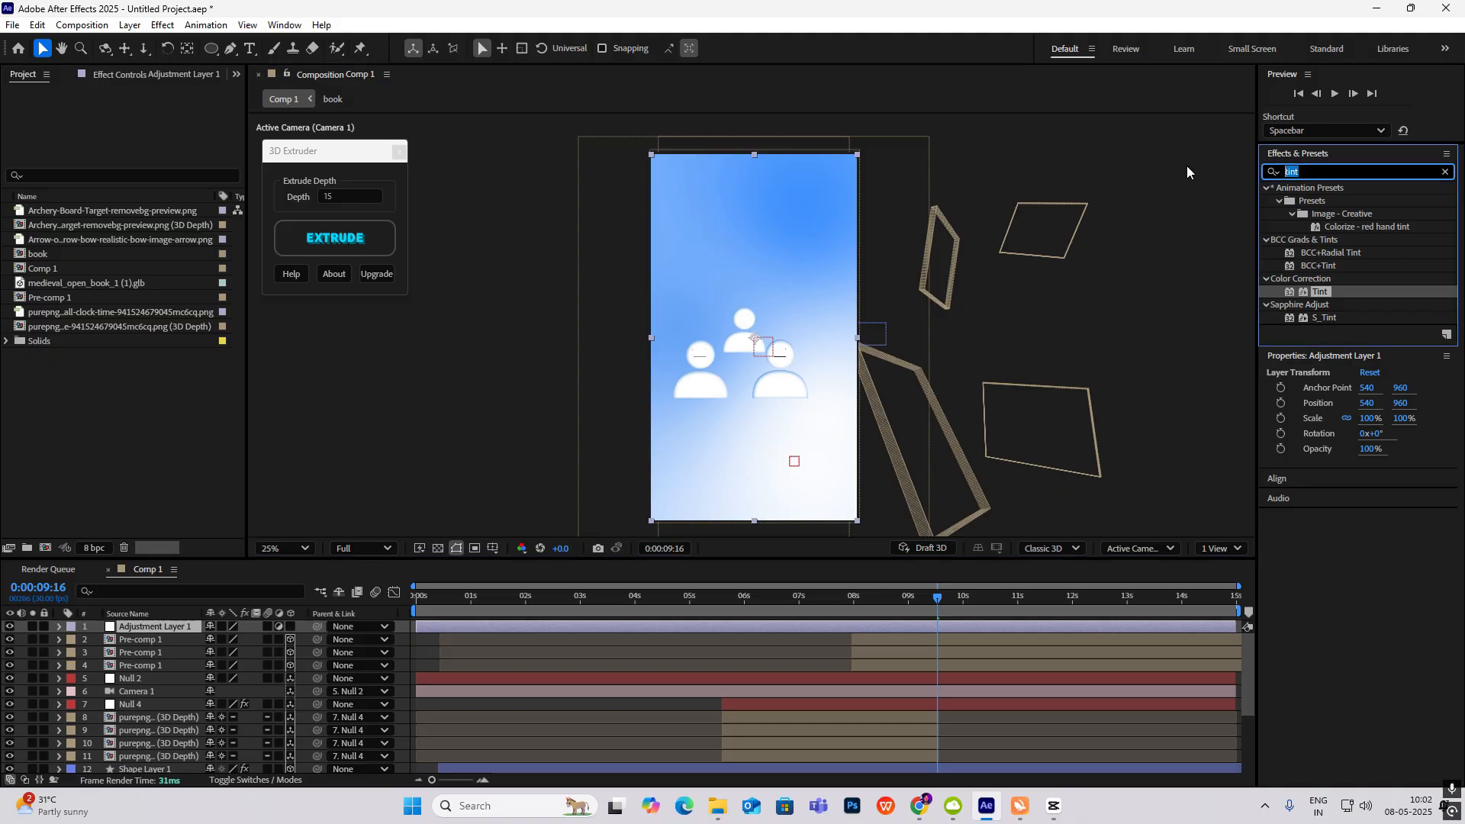
pyautogui.write('gauss')
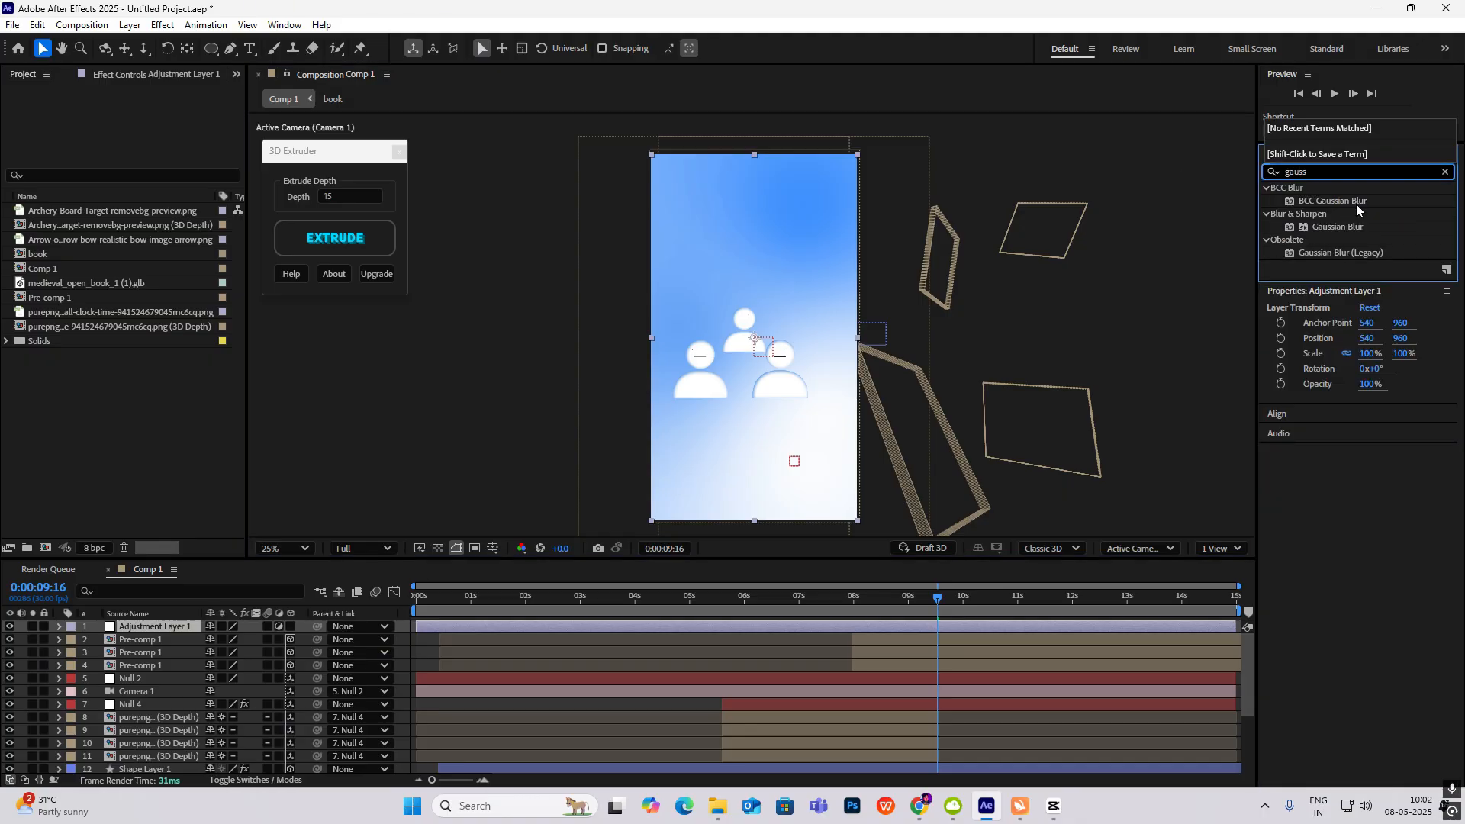
pyautogui.moveTo(1338, 227); pyautogui.dragTo(163, 615)
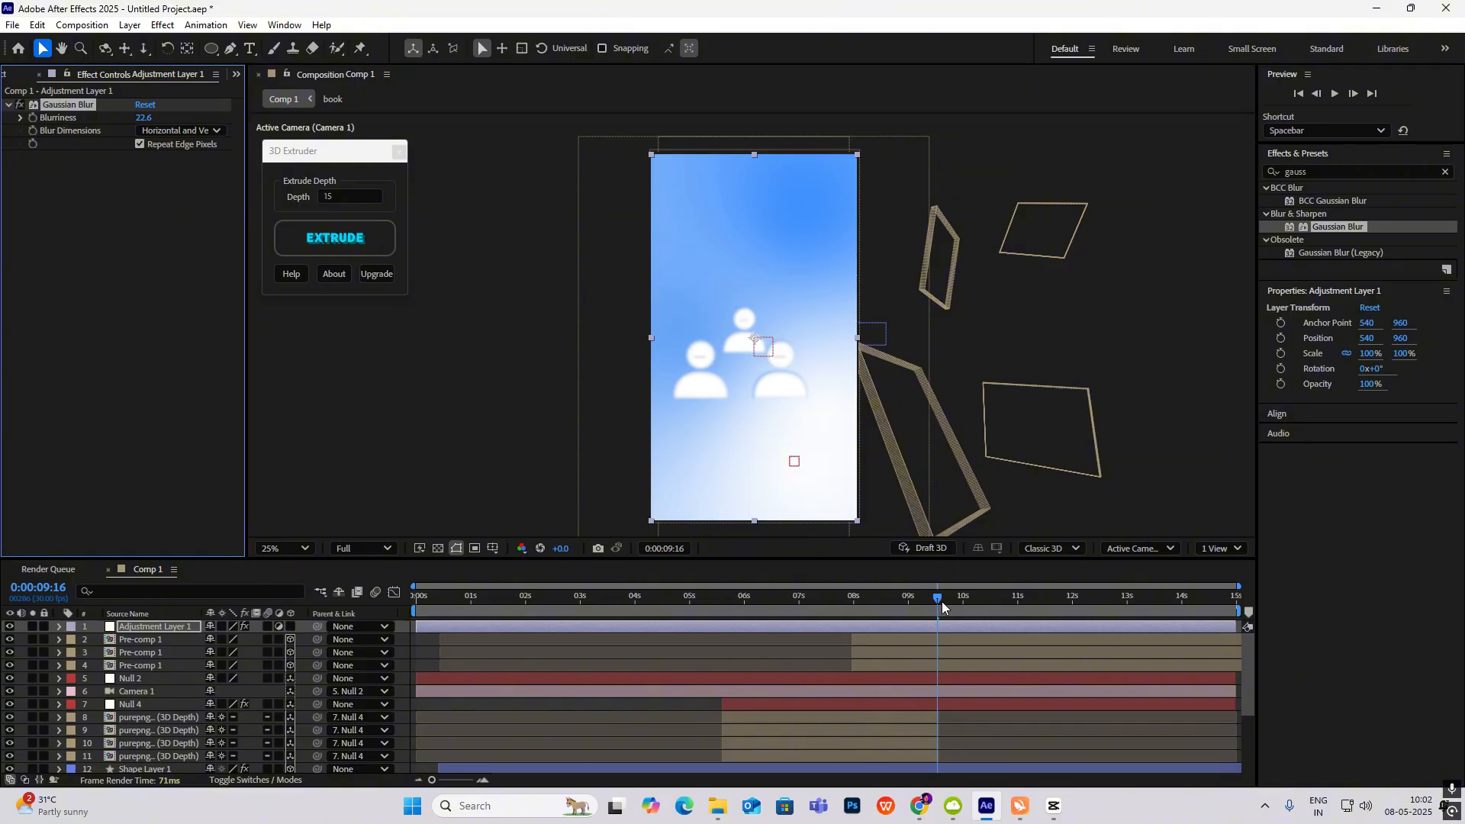
# Step: Trim the adjustment layer's start to 0:00:09:20 and keyframe Blurriness from 0 there to 20.3 at 0:00:10:28
pyautogui.moveTo(416, 625); pyautogui.dragTo(962, 627)
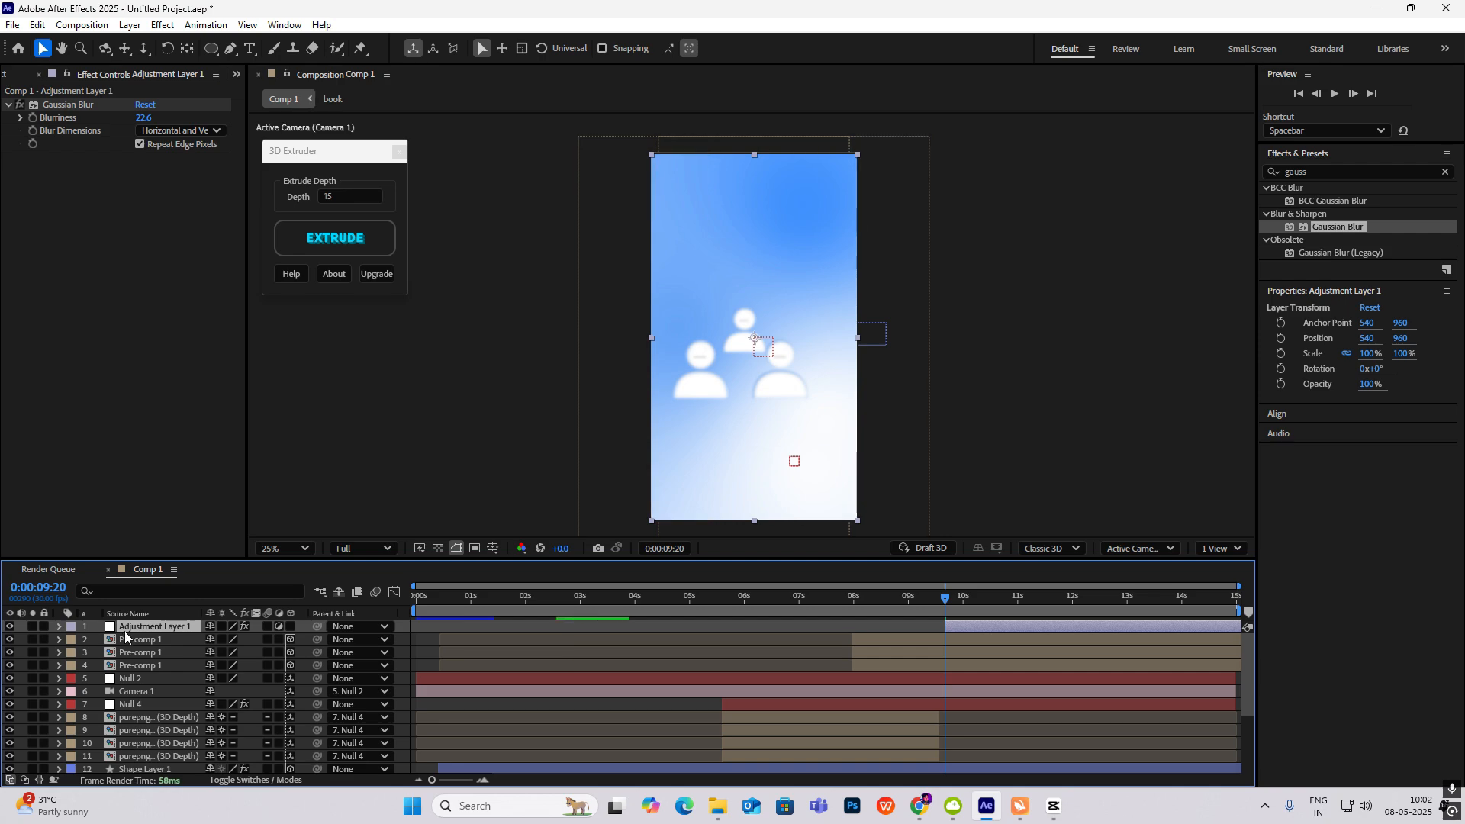
pyautogui.click(34, 121)
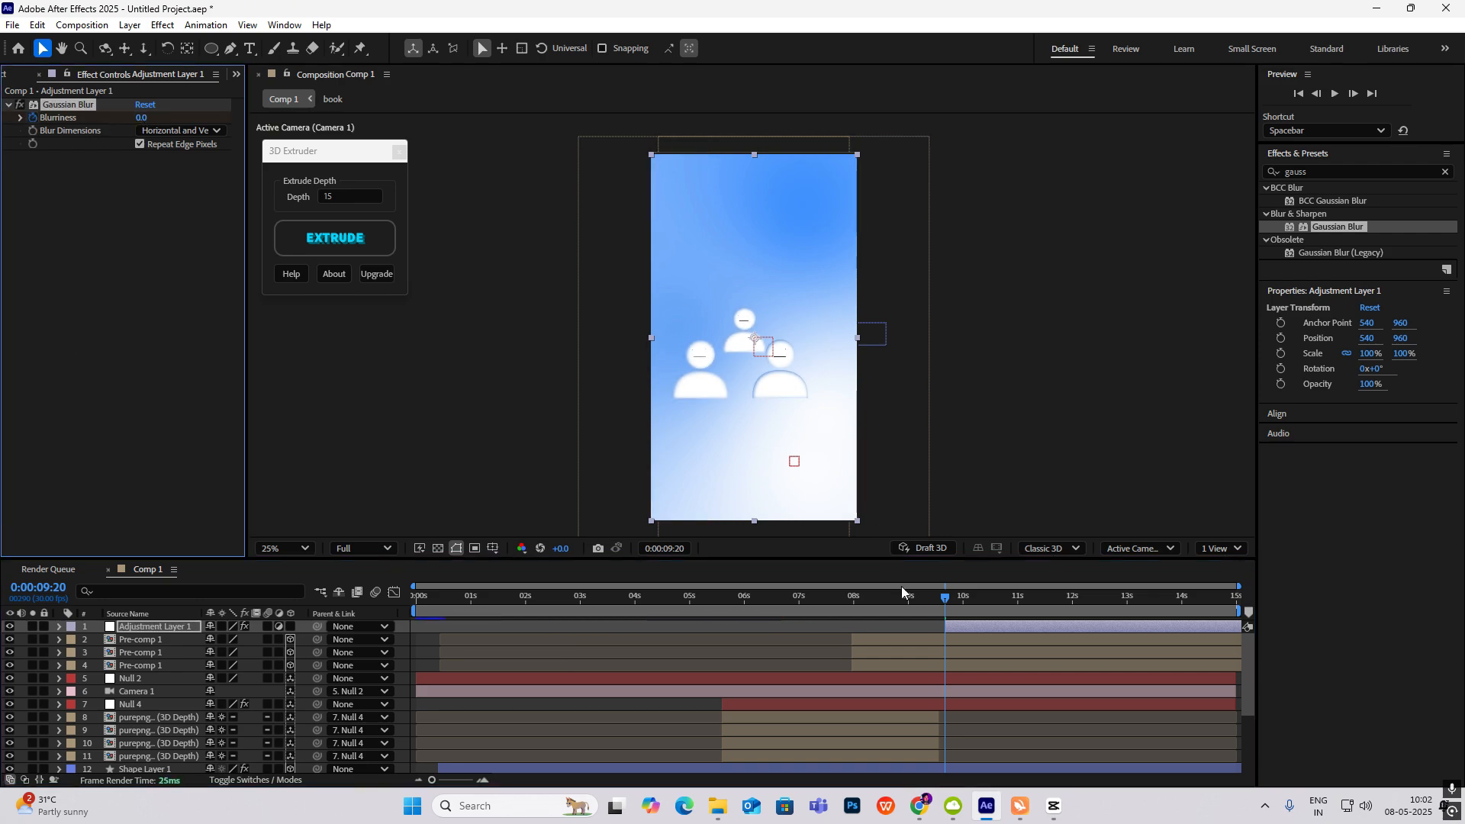
pyautogui.moveTo(946, 594); pyautogui.dragTo(1015, 597)
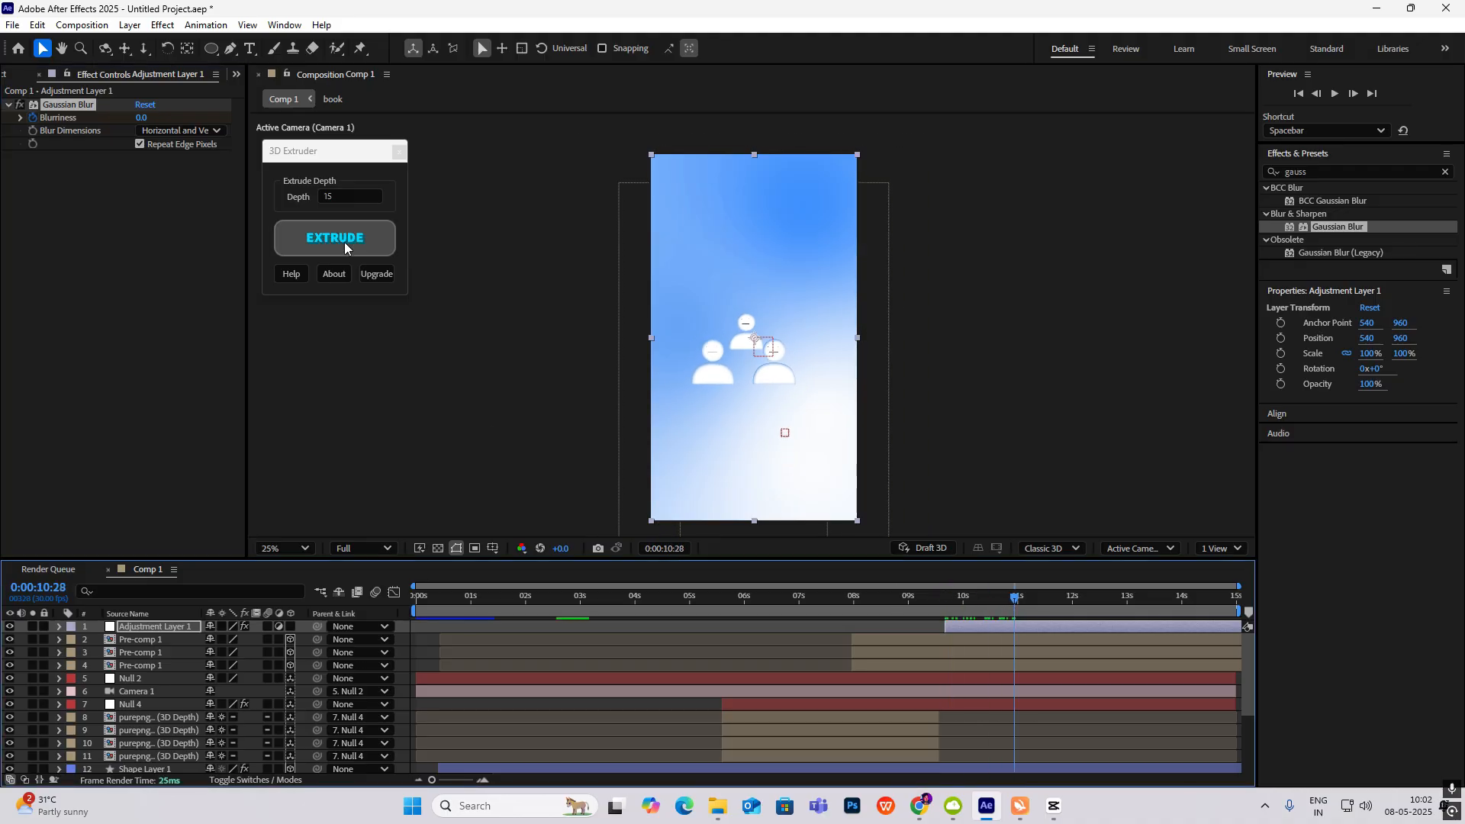
pyautogui.moveTo(137, 119); pyautogui.dragTo(166, 122)
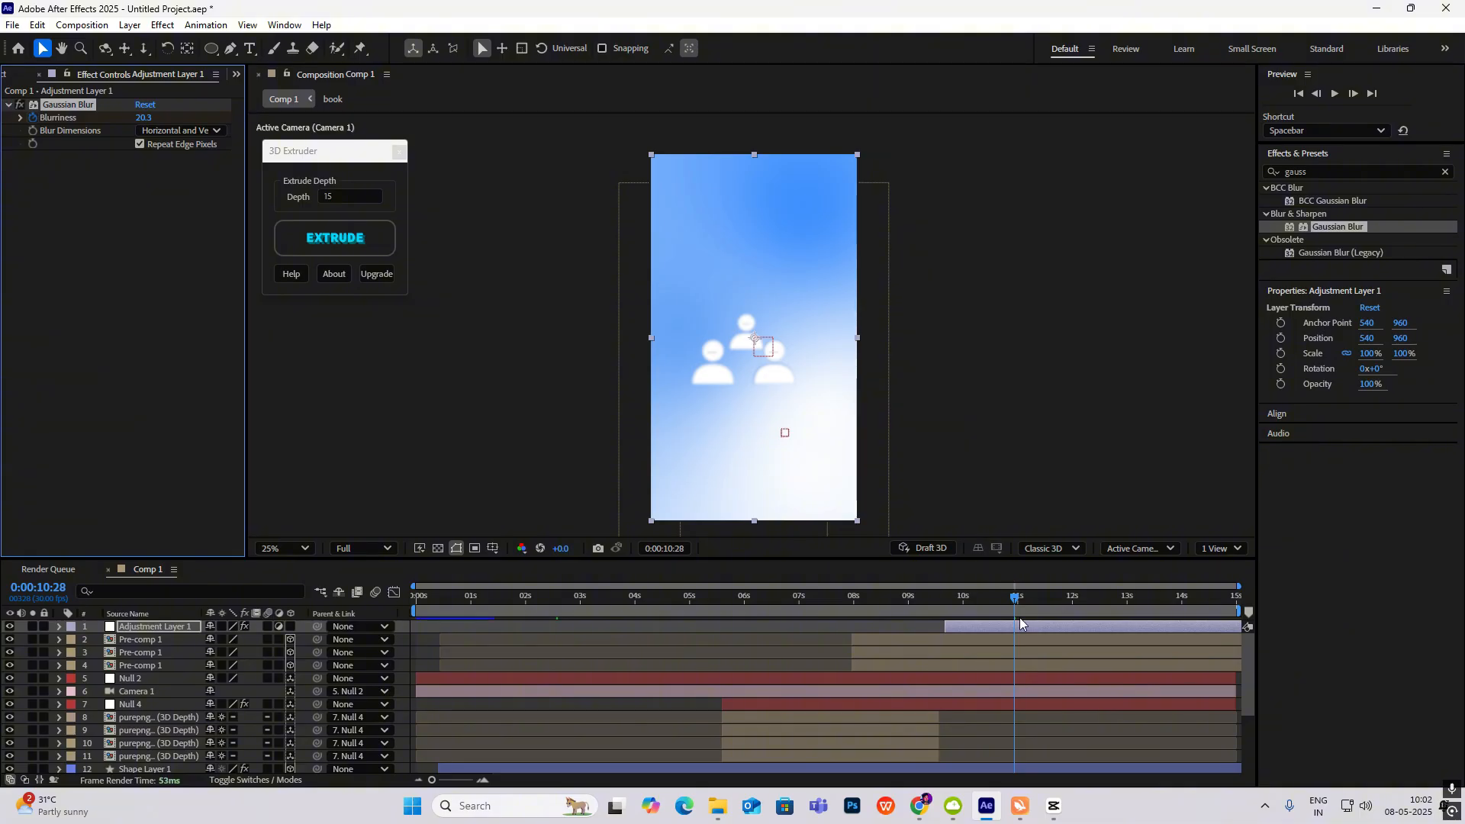
# Step: Apply Easy Ease to the adjustment layer's Blurriness keyframes, check their speed curve, and preview the blur from 0:00:09:09
pyautogui.press('u')
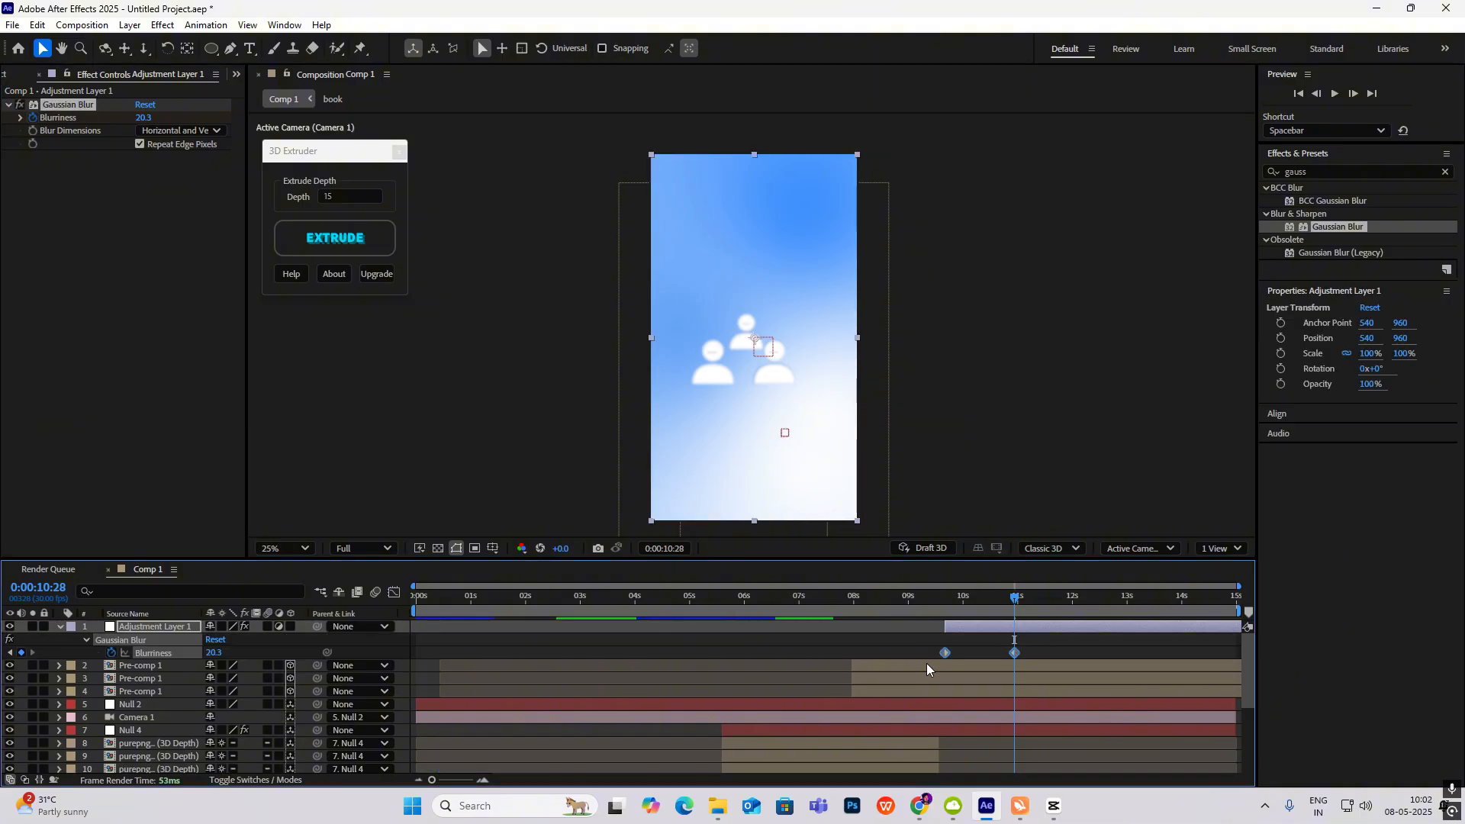
pyautogui.press('F9')
pyautogui.click(395, 593)
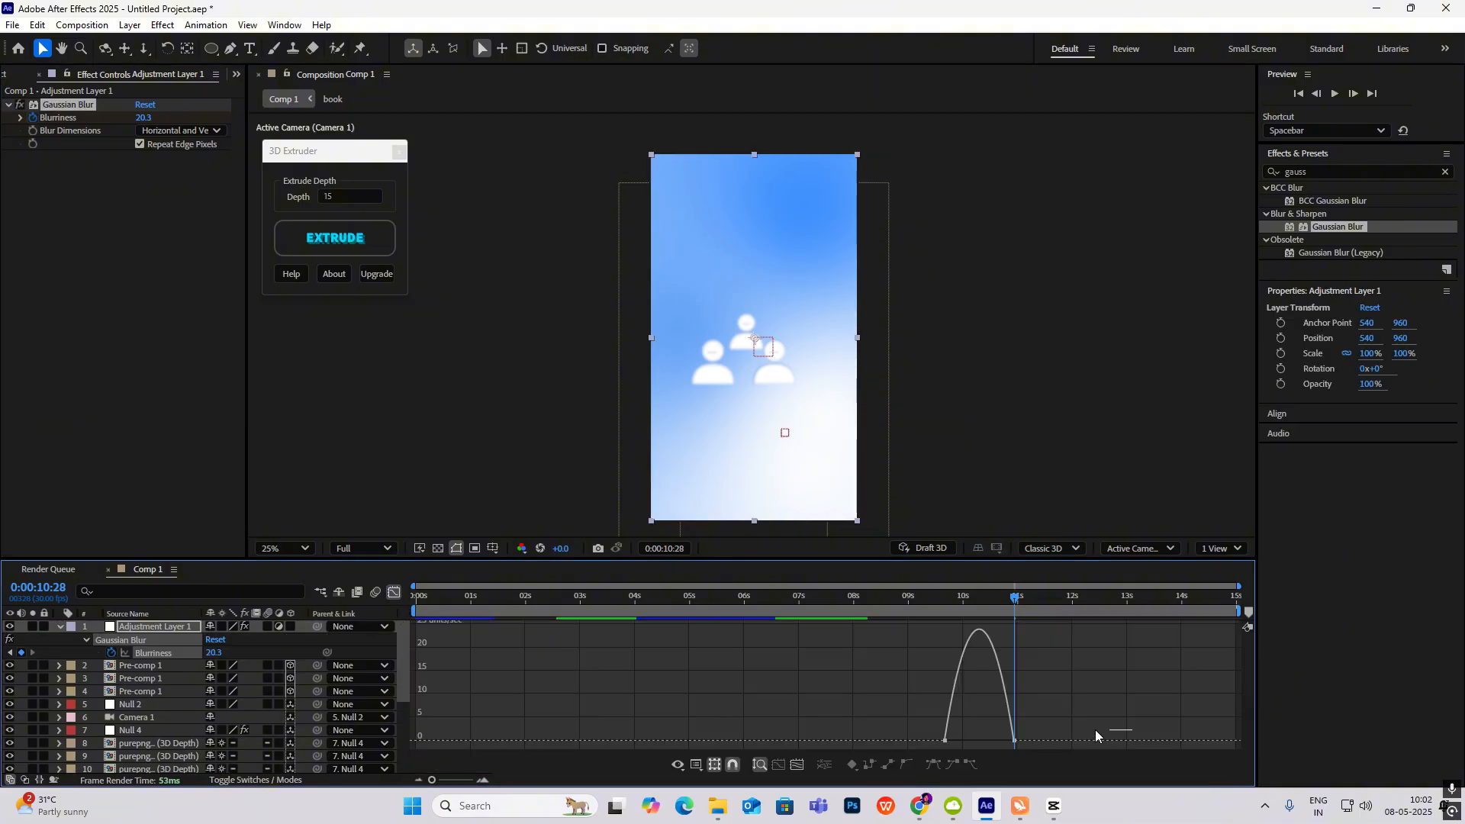
pyautogui.click(394, 593)
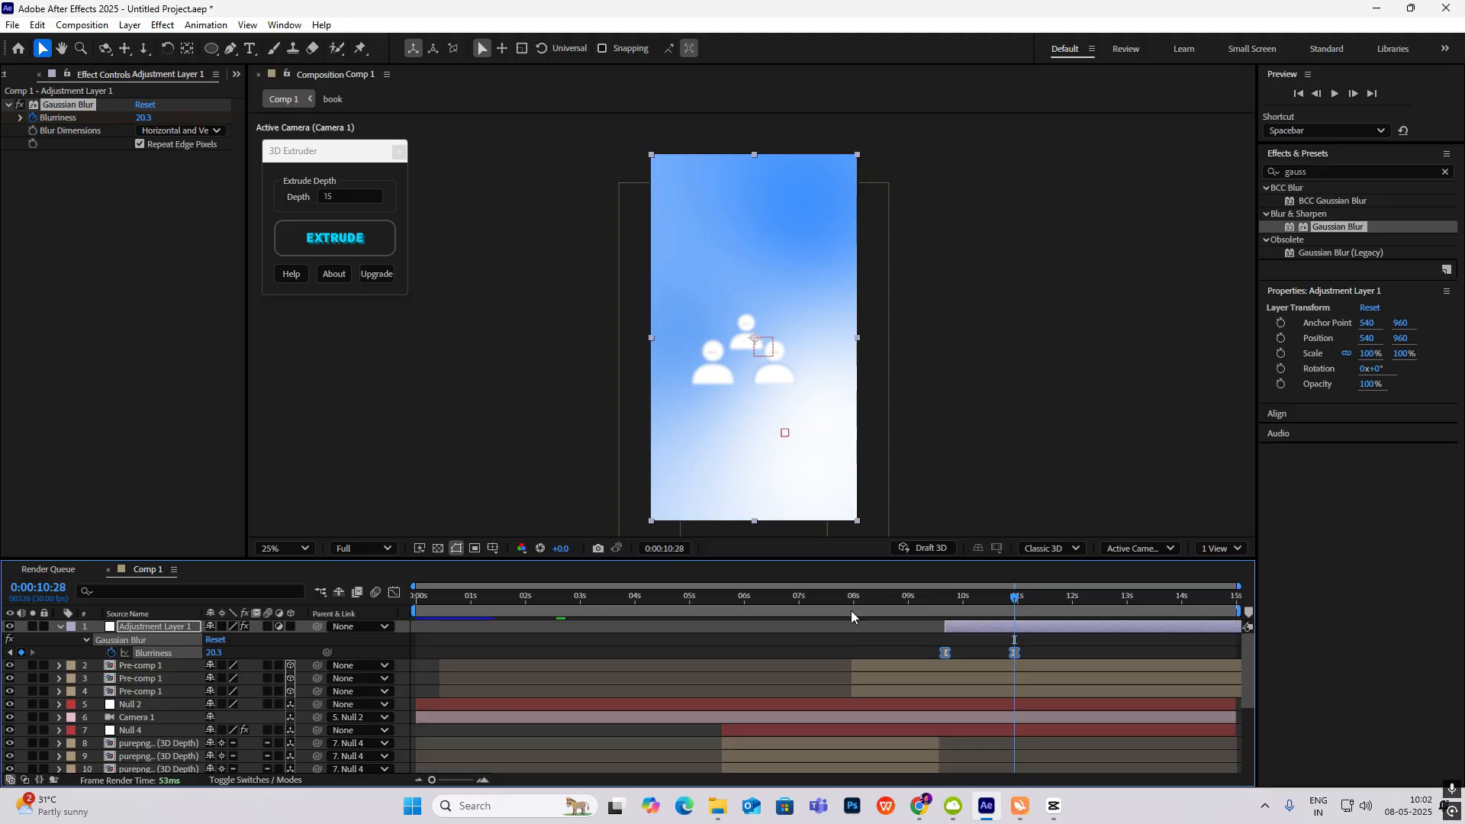
pyautogui.moveTo(1013, 599); pyautogui.dragTo(926, 599)
pyautogui.press('space')
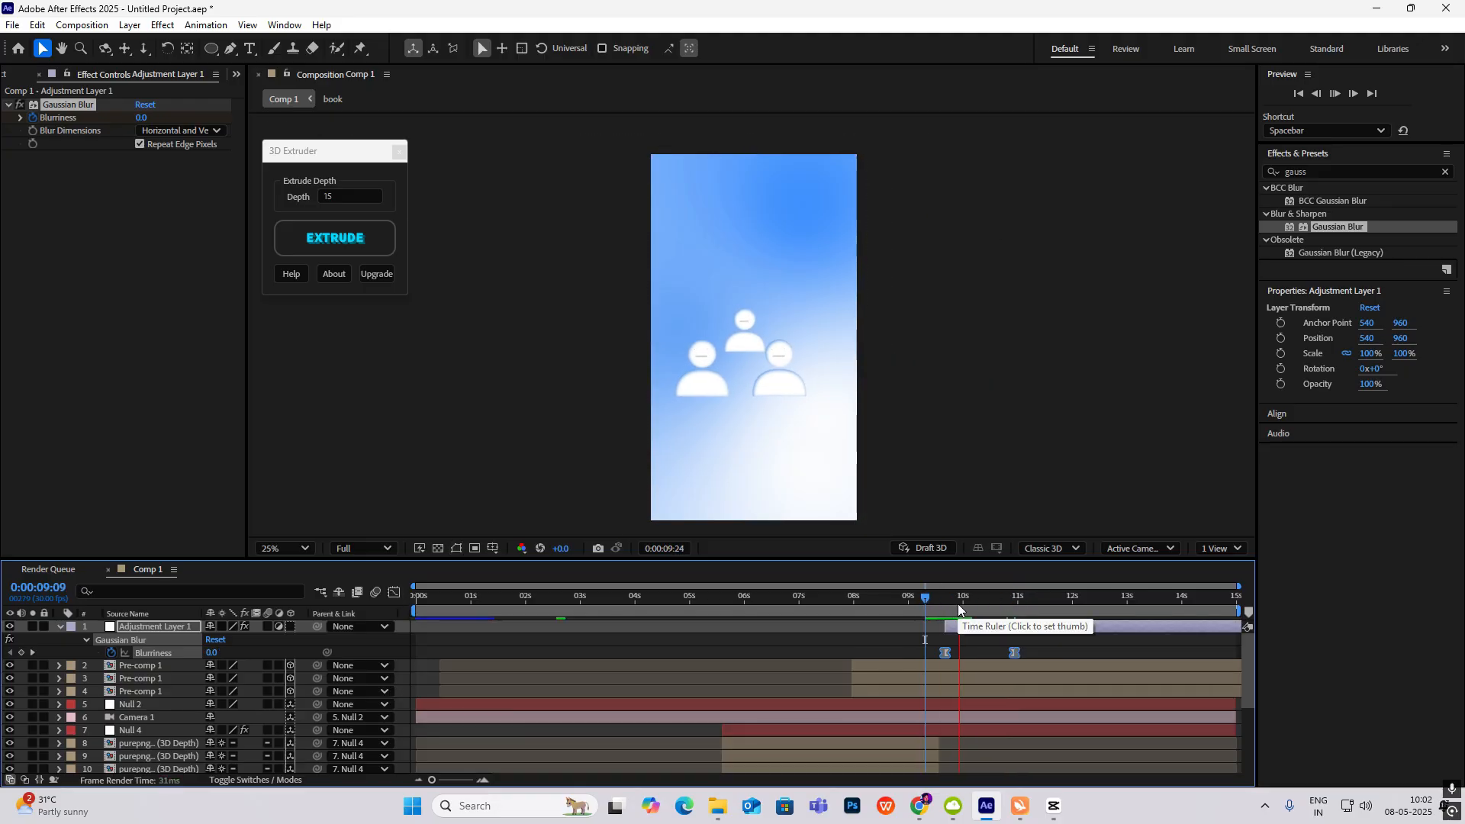
pyautogui.press('space')
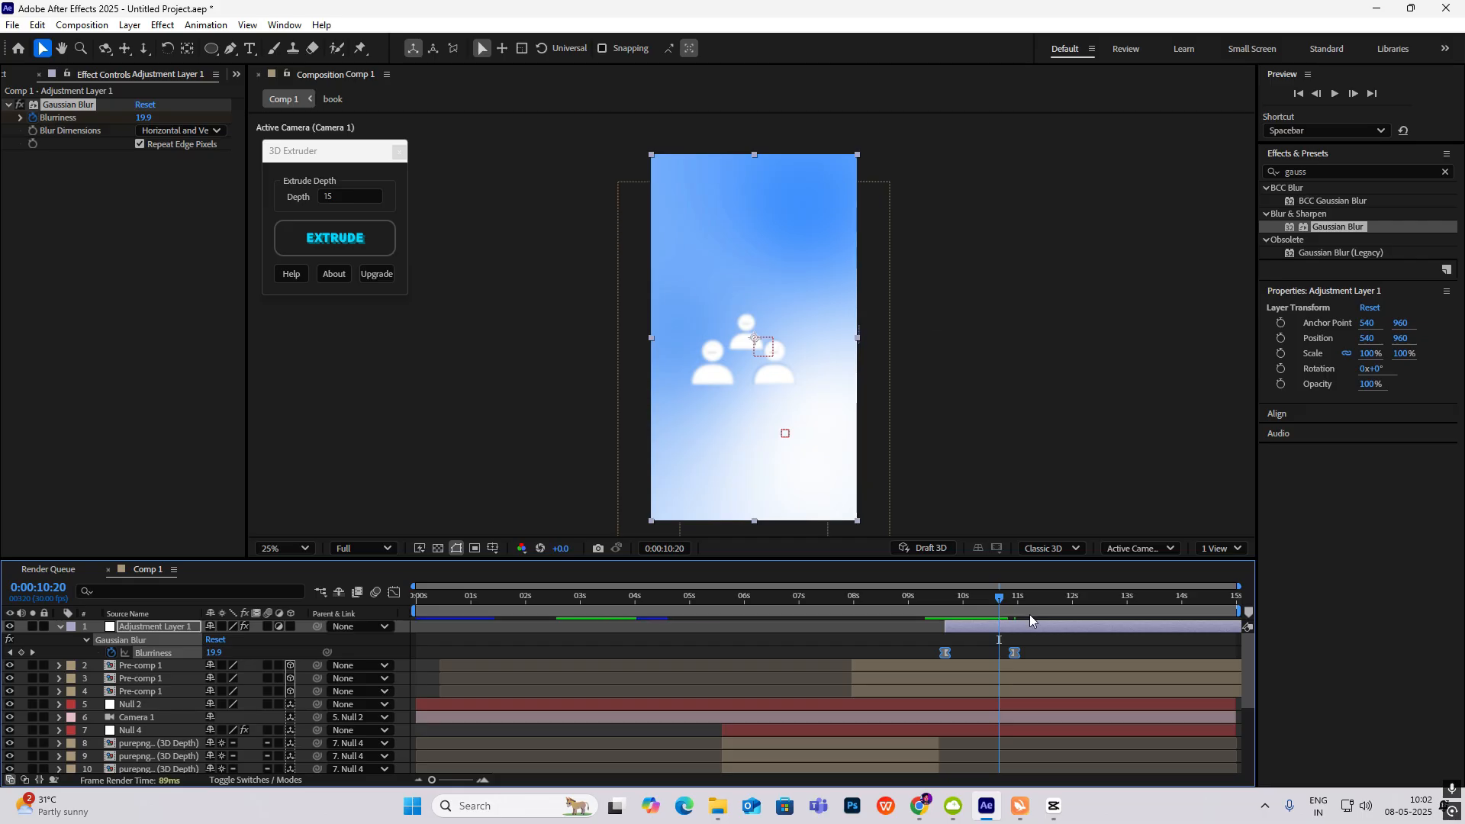
pyautogui.click(59, 626)
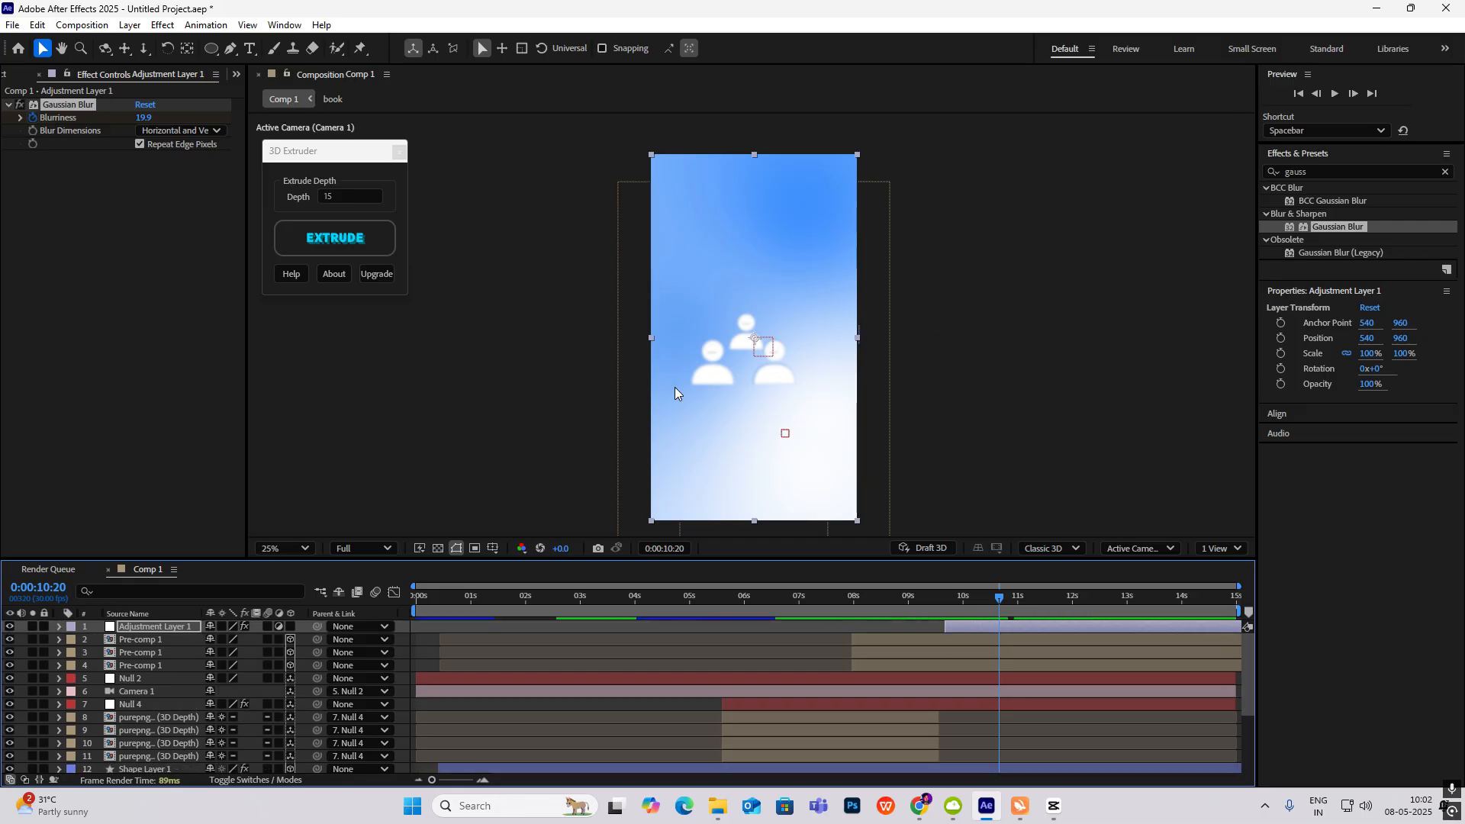
# Step: Place the cylinder image below the people figures and apply Tint, mapping white to a light blue sampled from the background
pyautogui.scroll(2, 674, 387)
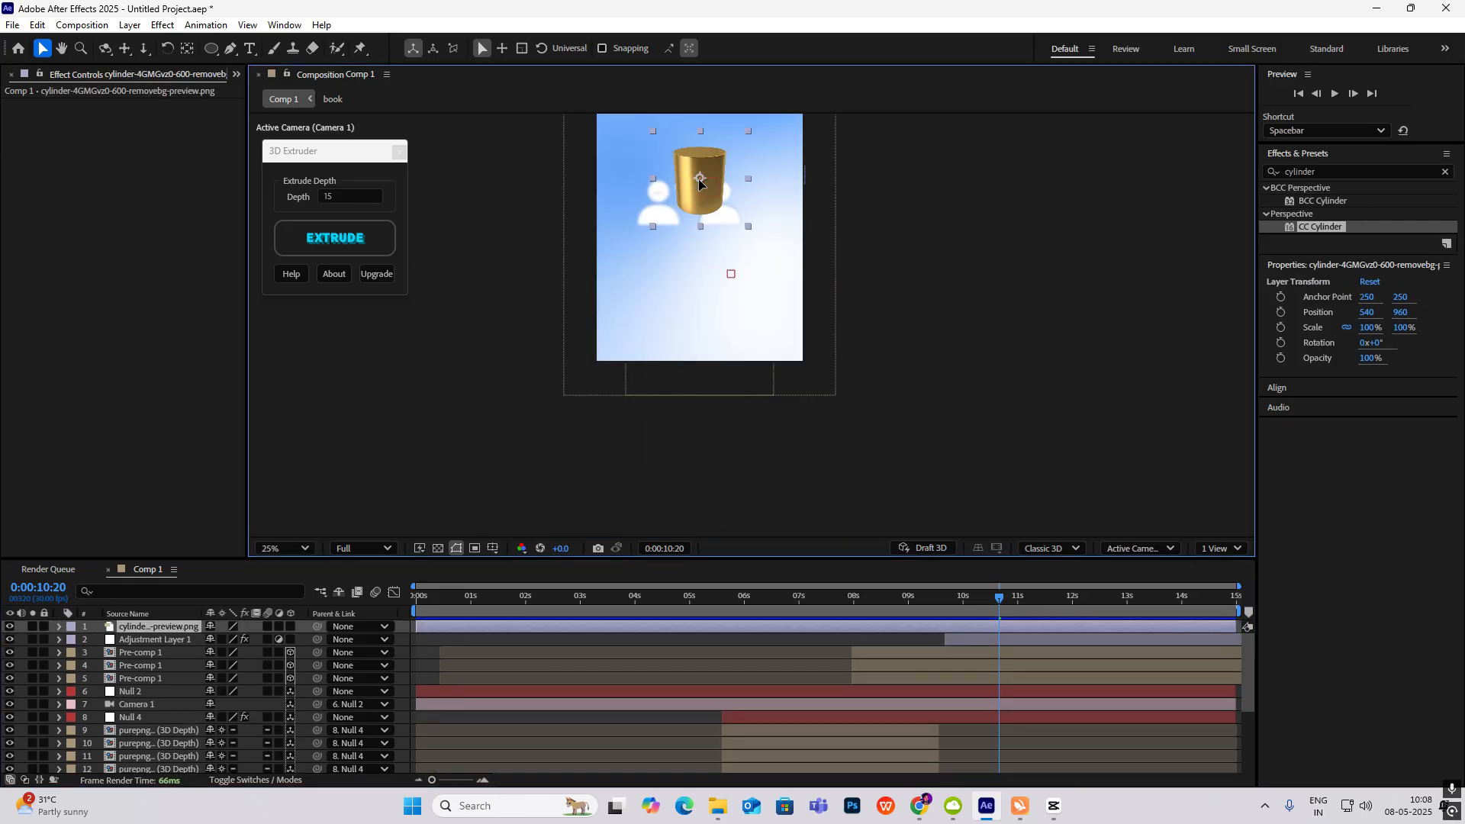
pyautogui.moveTo(700, 183); pyautogui.dragTo(694, 292)
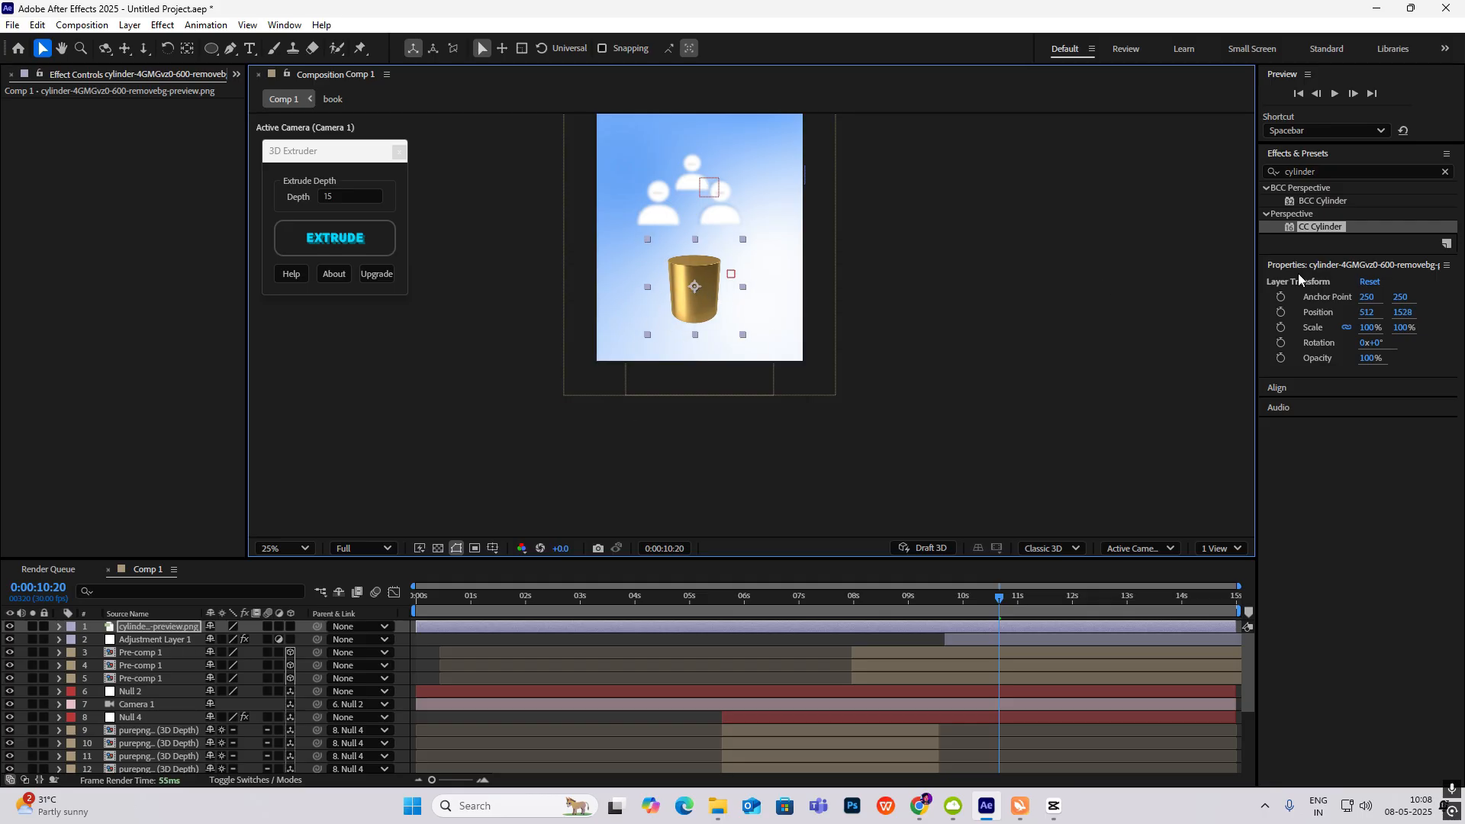
pyautogui.click(1306, 172)
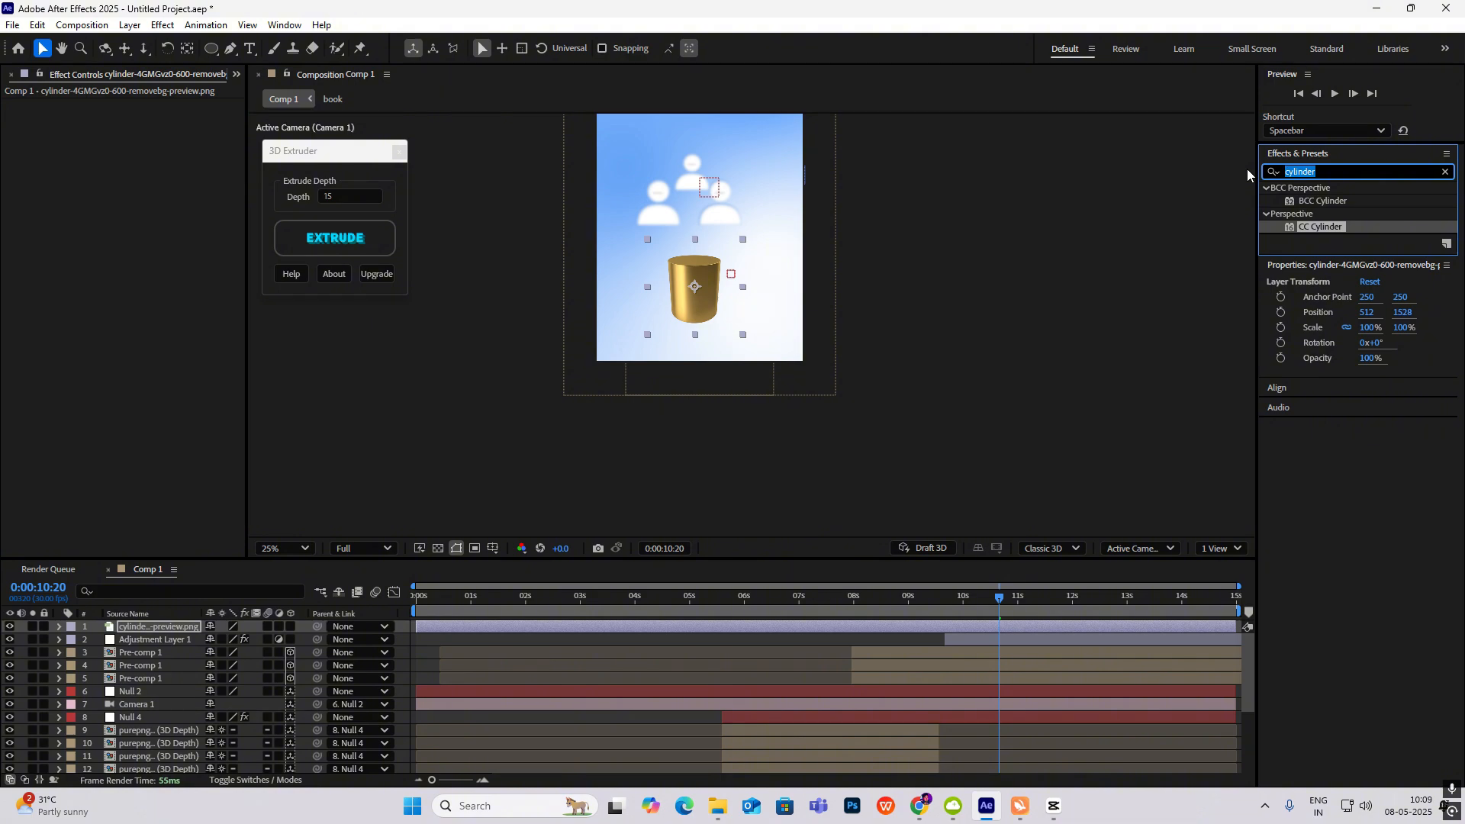
pyautogui.write('tint')
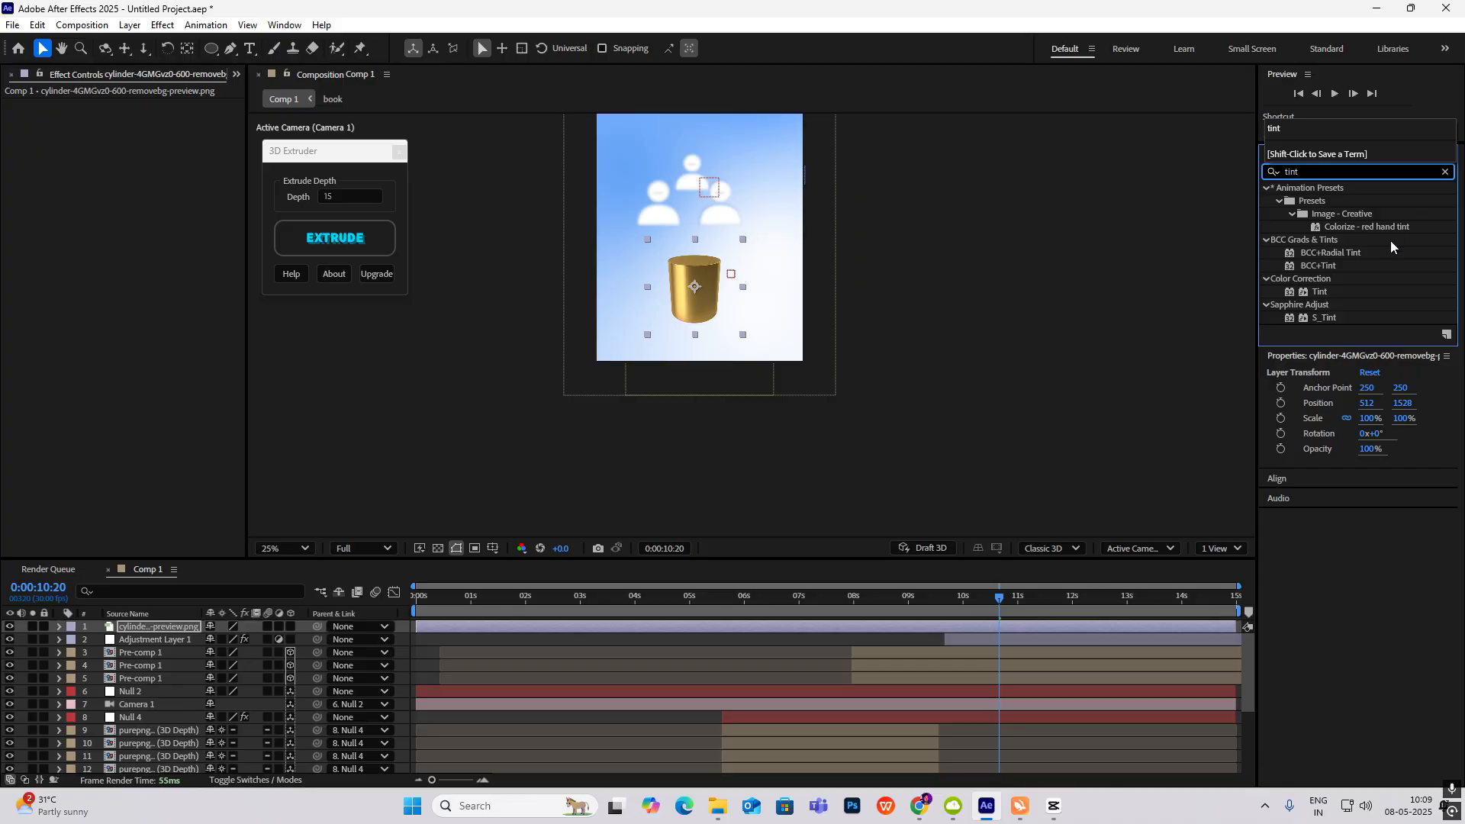
pyautogui.moveTo(1320, 292); pyautogui.dragTo(224, 624)
pyautogui.click(141, 131)
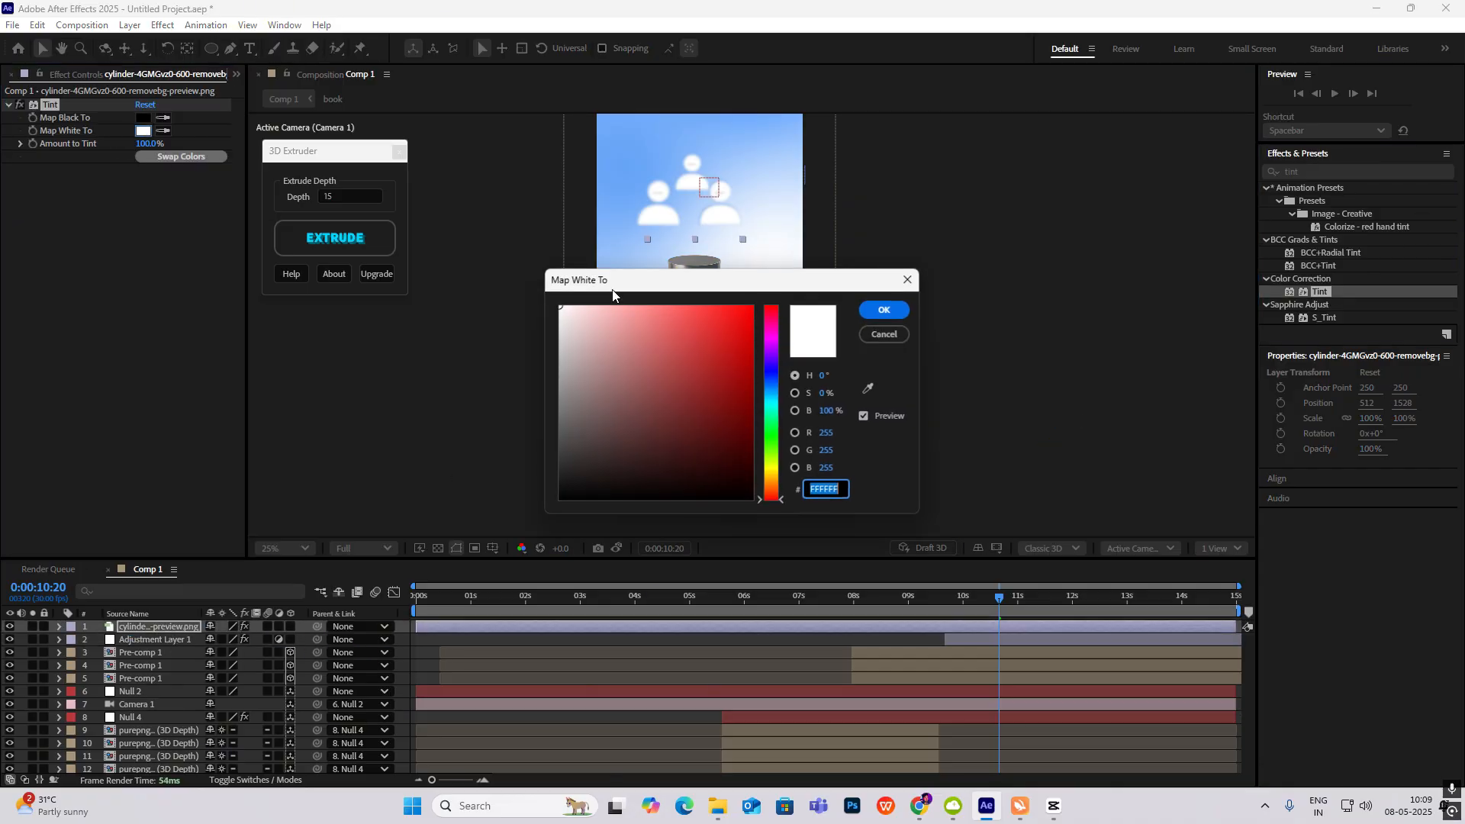
pyautogui.click(868, 388)
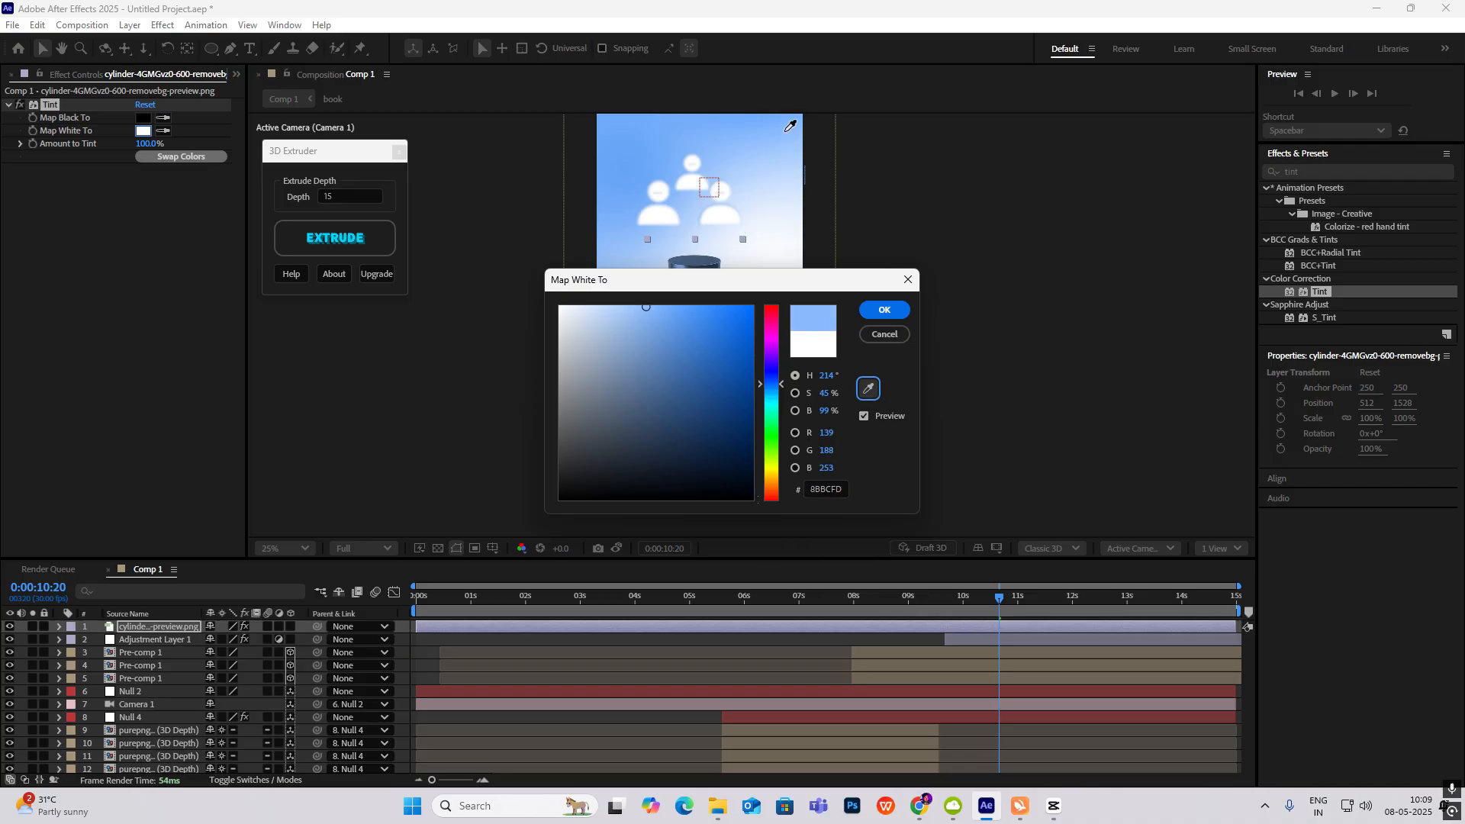
pyautogui.click(877, 309)
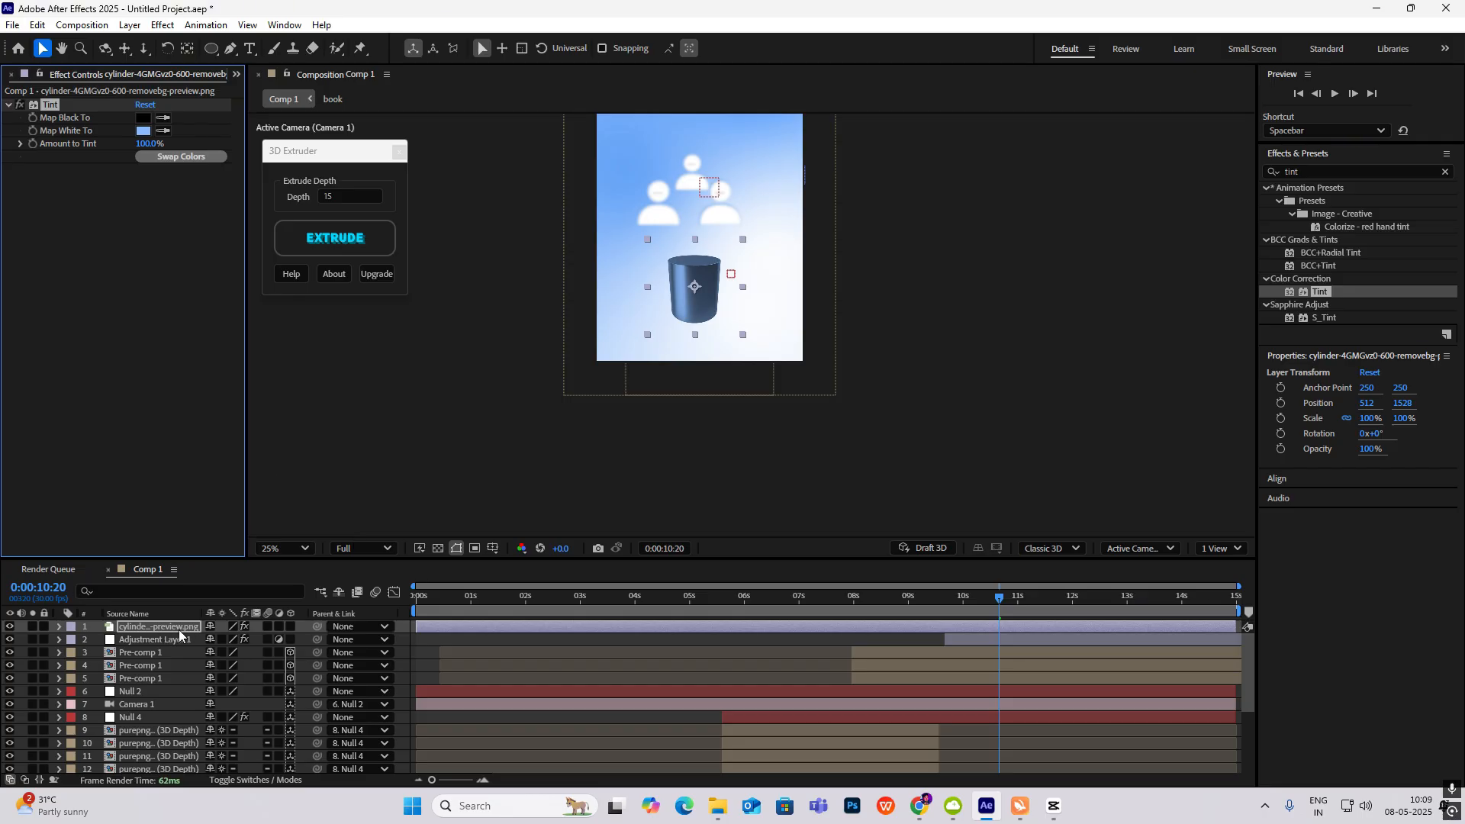
# Step: Unlink the cylinder's Scale dimensions, set its vertical scale to 246%, and lower it to position 508, 1592
pyautogui.press('p')
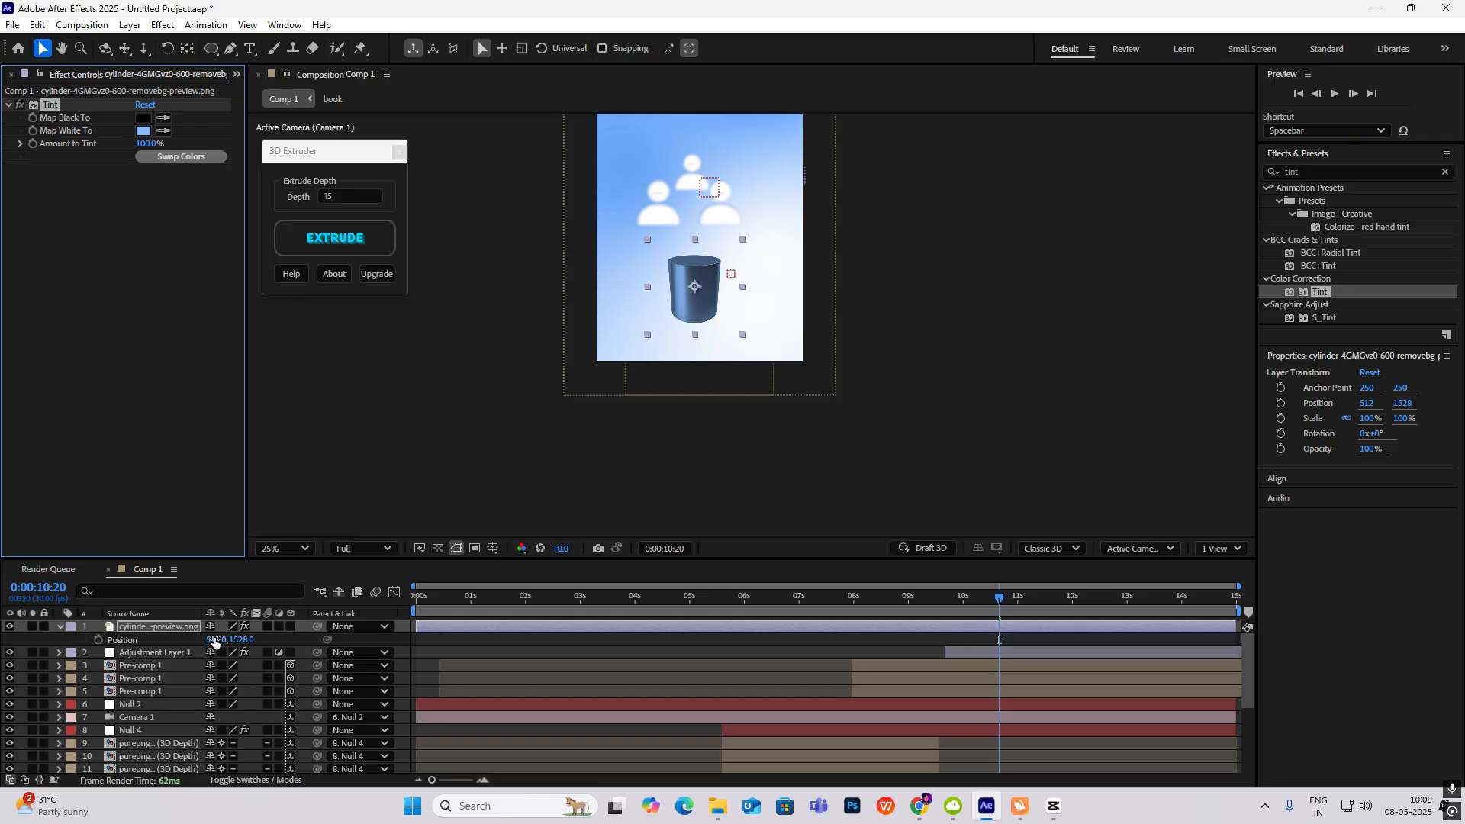
pyautogui.click(291, 627)
pyautogui.press('s')
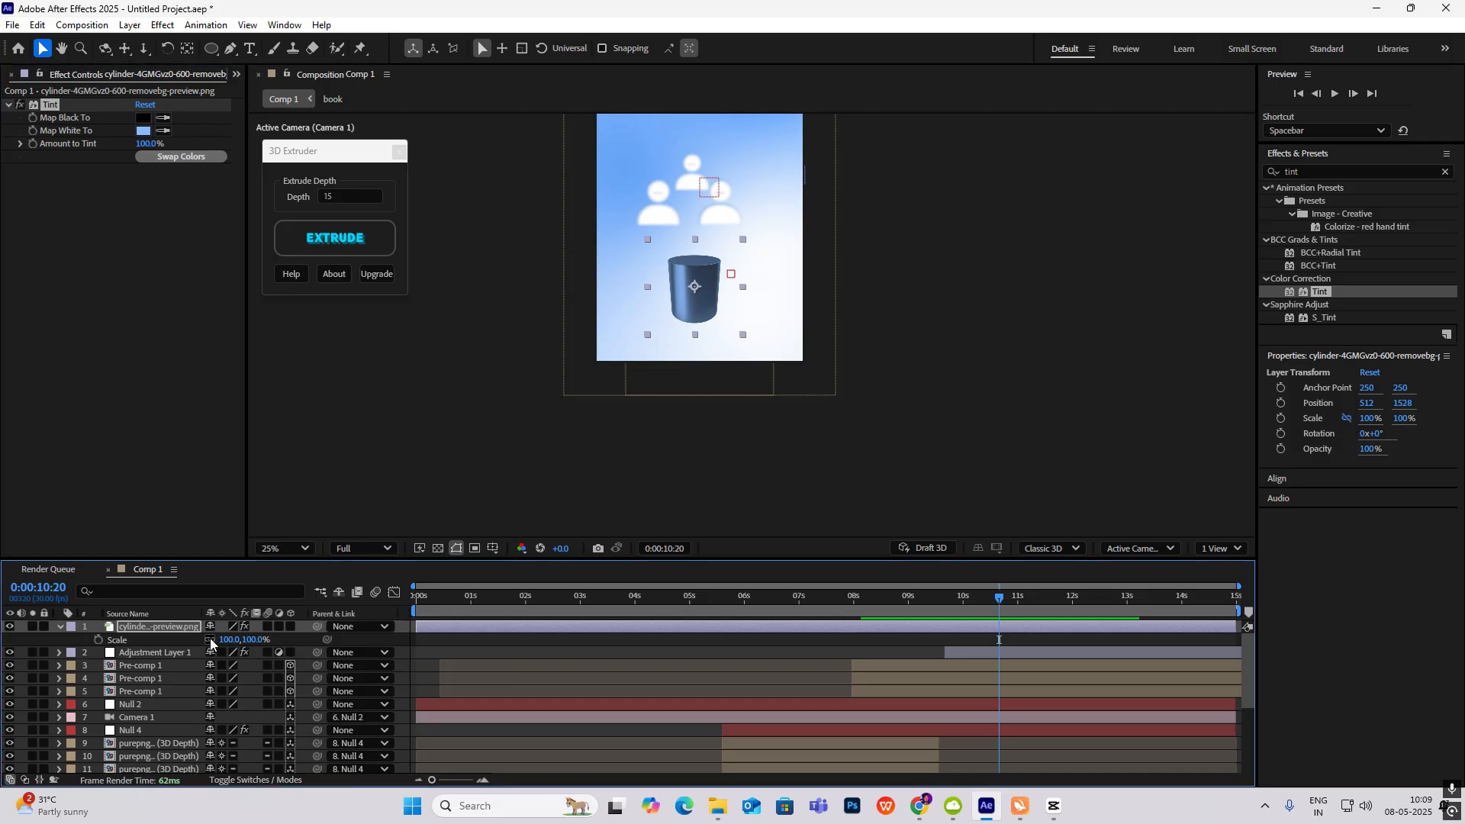
pyautogui.click(210, 640)
pyautogui.moveTo(257, 641); pyautogui.dragTo(309, 627)
pyautogui.moveTo(323, 621); pyautogui.dragTo(343, 614)
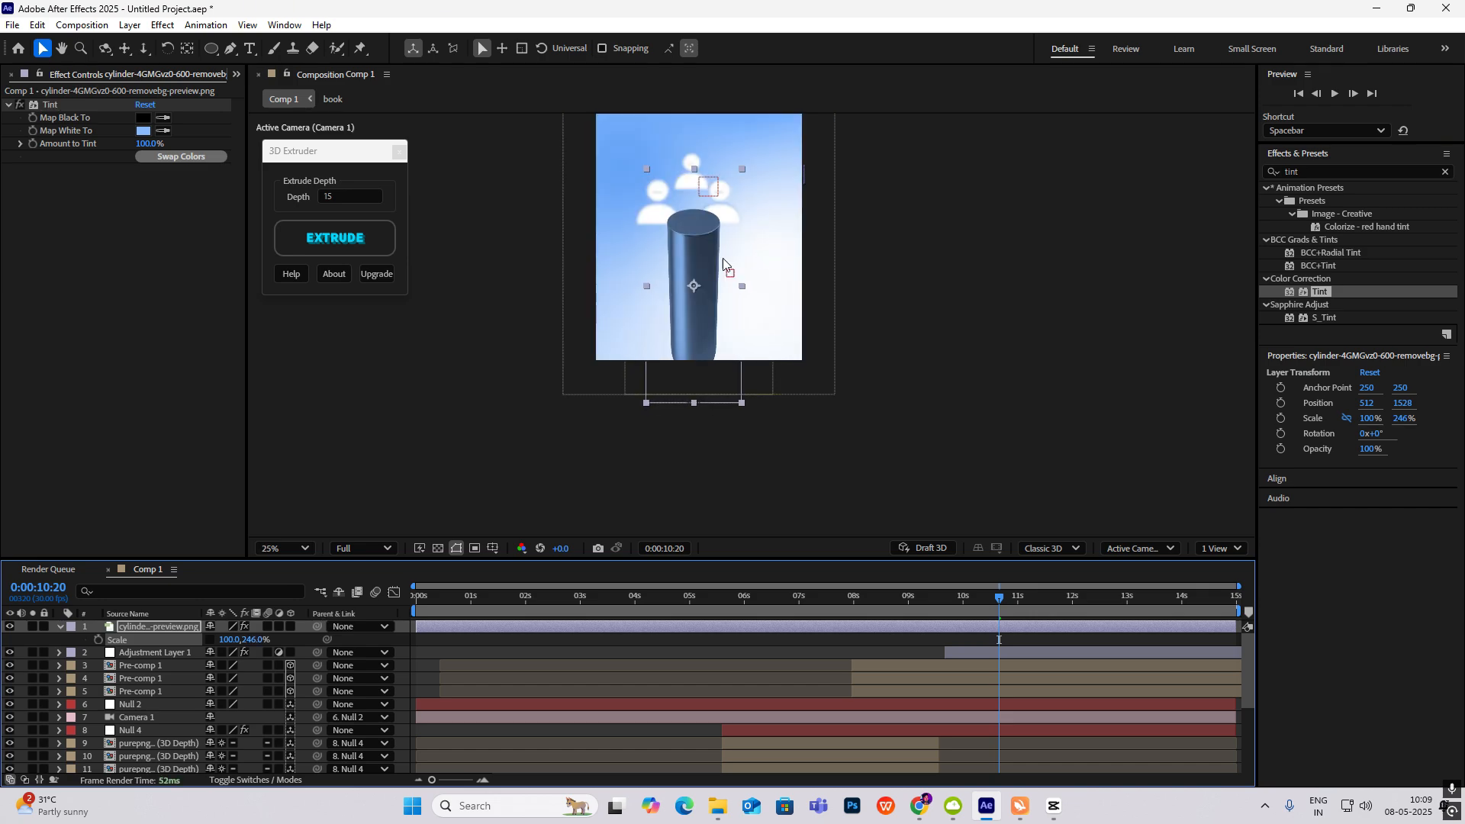
pyautogui.moveTo(696, 292); pyautogui.dragTo(695, 304)
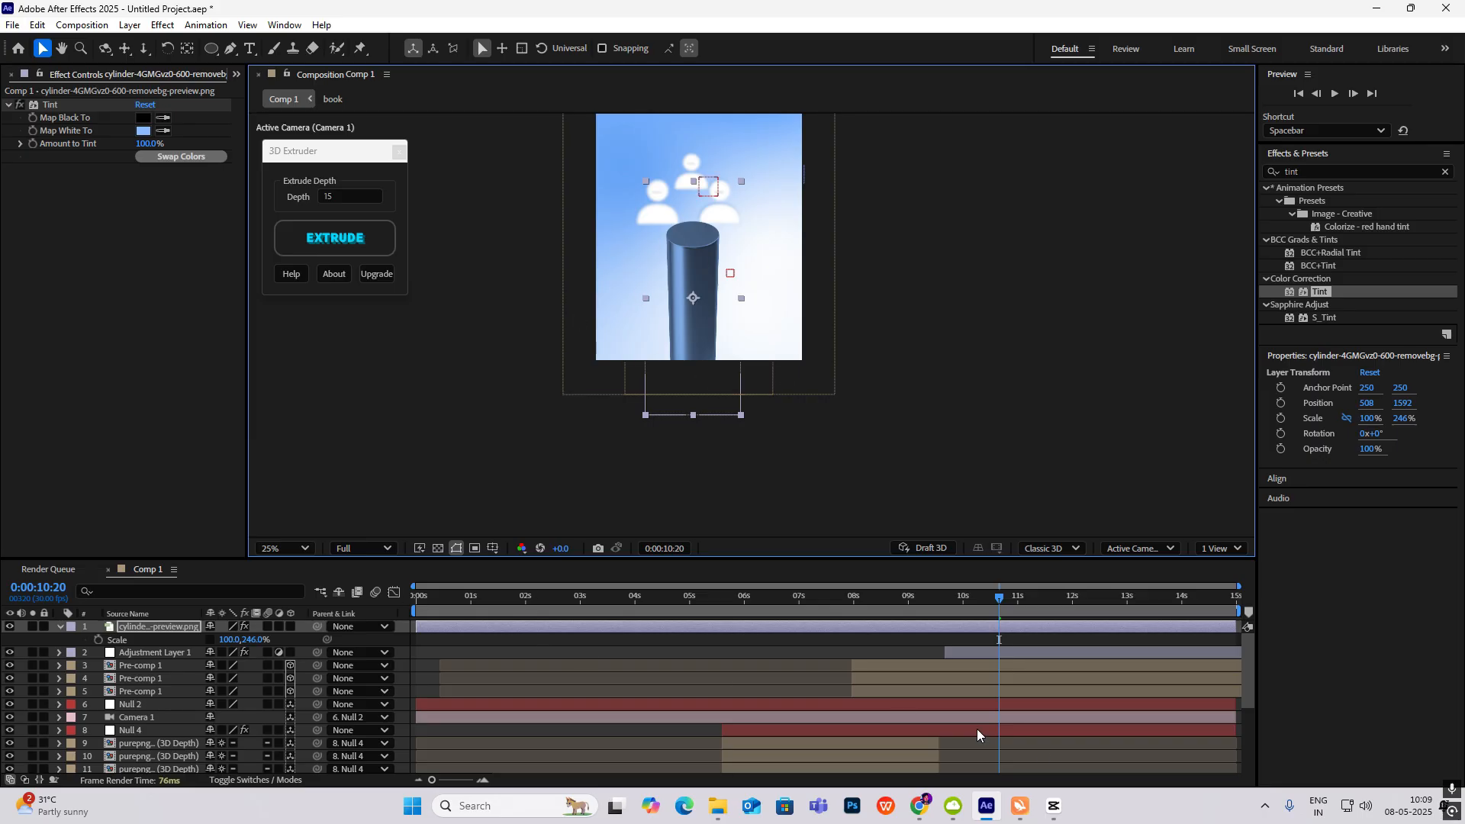
# Step: Switch to CapCut, examine the cylinder scene in the reference video, and return to After Effects
pyautogui.click(1054, 810)
pyautogui.moveTo(398, 571)
pyautogui.mouseDown()
pyautogui.moveTo(348, 579)
pyautogui.moveTo(402, 589)
pyautogui.mouseUp()
pyautogui.click(1058, 805)
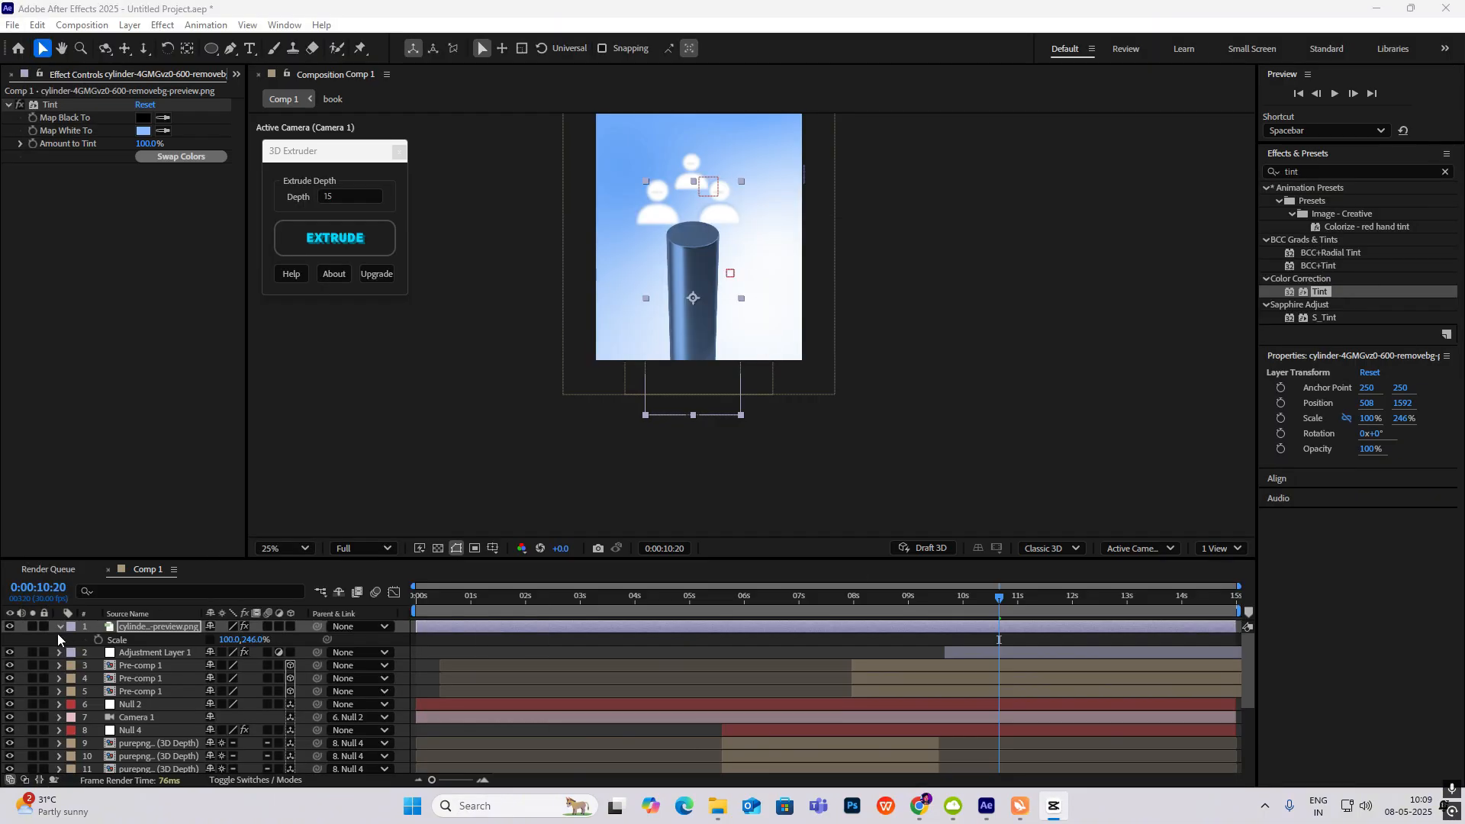
# Step: Add cylinder Scale keyframes at 0:00:10:06 and 0:00:10:29, with the vertical scale at 148% on the first and 246% on the second
pyautogui.click(61, 628)
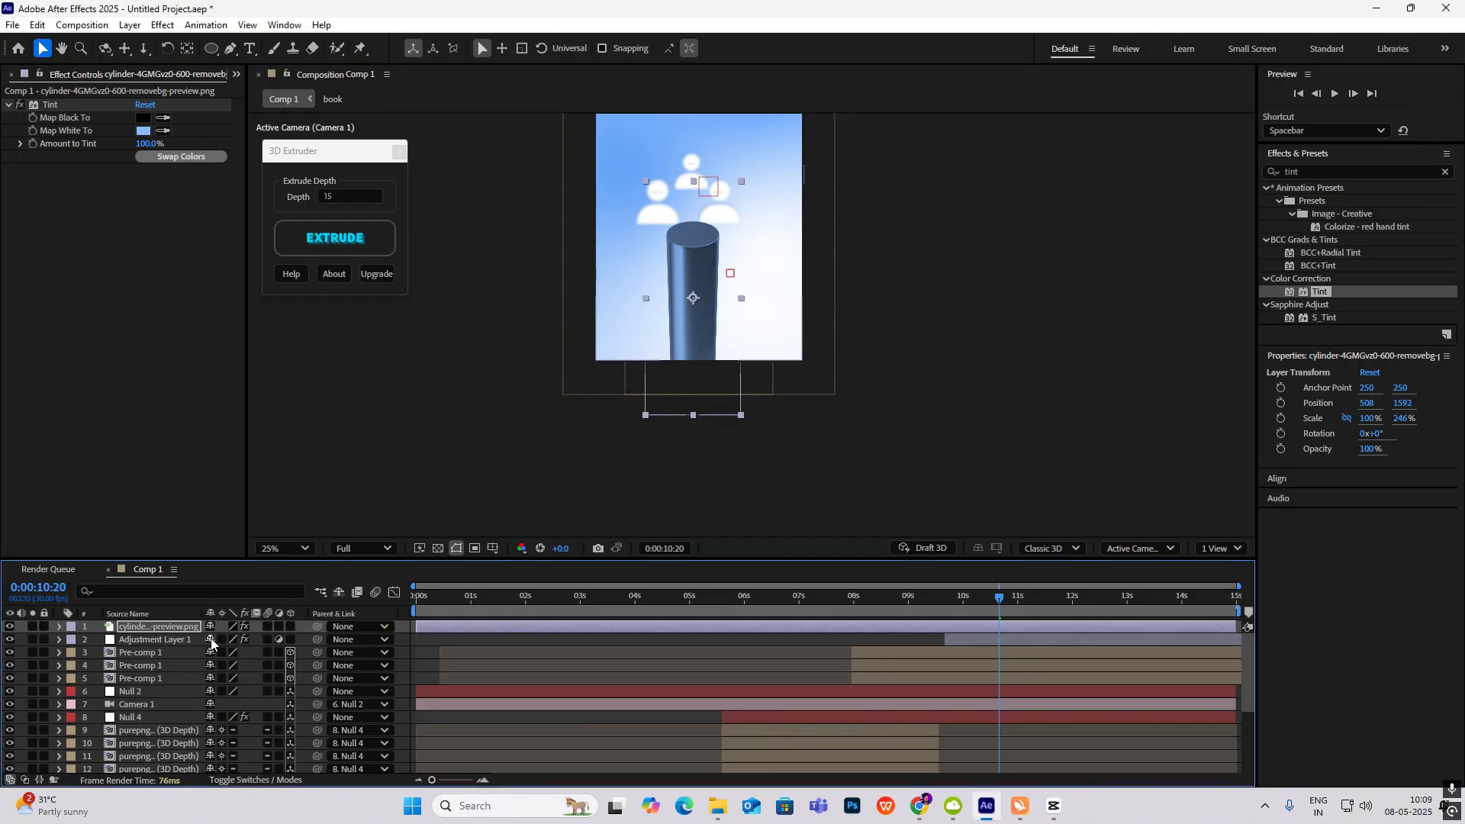
pyautogui.press('s')
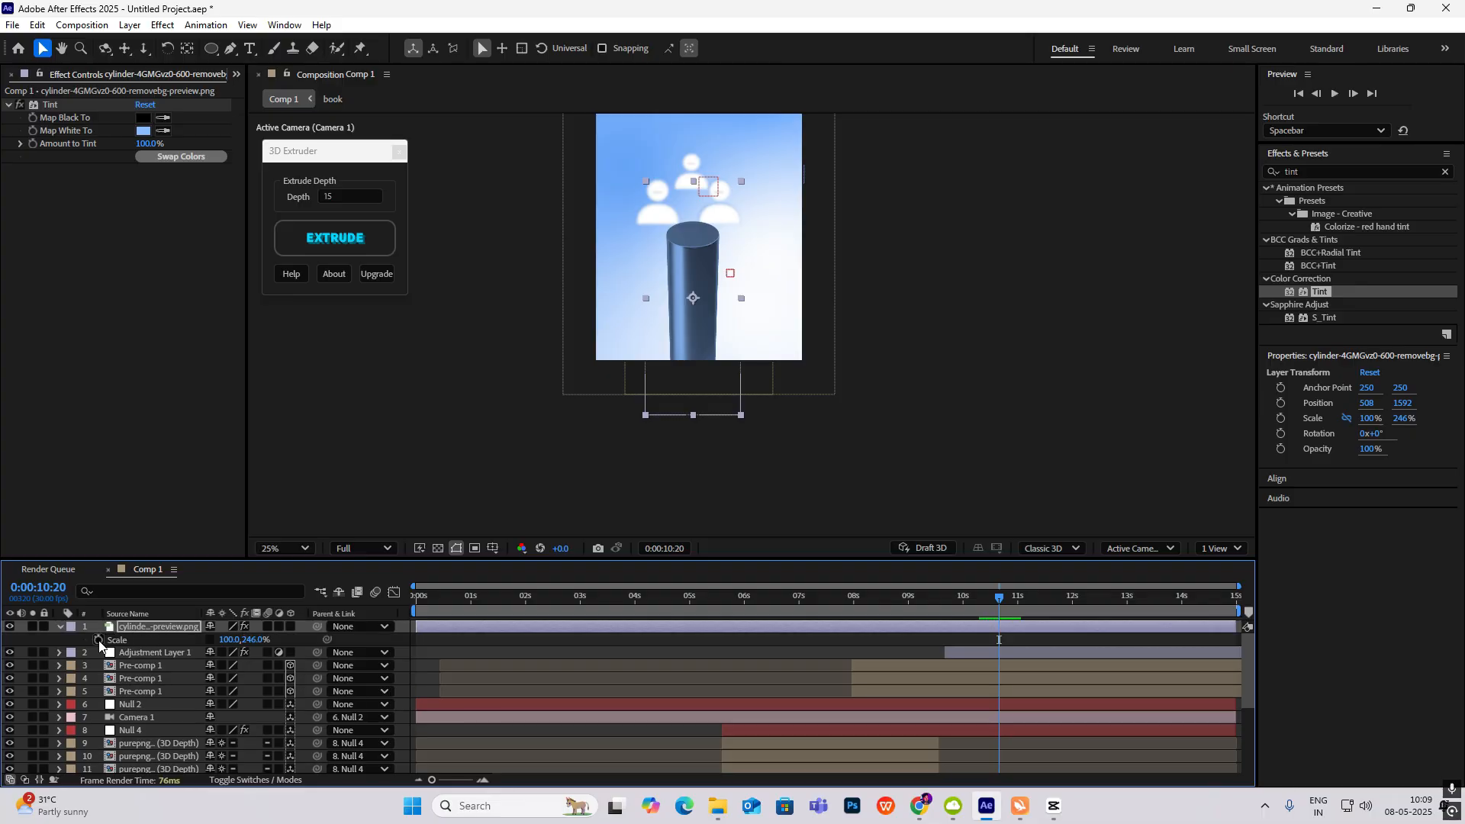
pyautogui.click(98, 640)
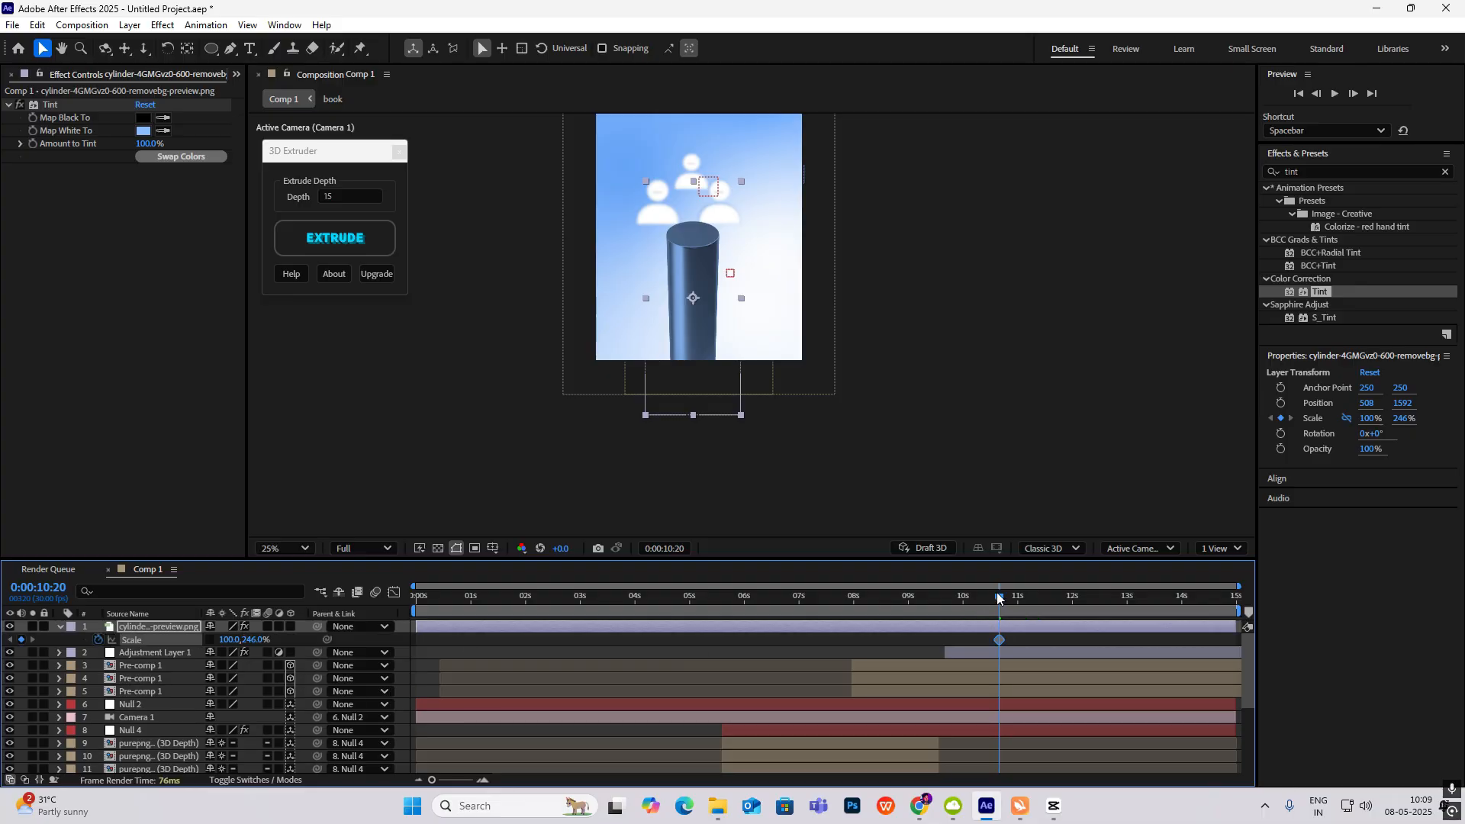
pyautogui.moveTo(998, 598)
pyautogui.mouseDown()
pyautogui.moveTo(923, 599)
pyautogui.moveTo(971, 599)
pyautogui.moveTo(996, 622)
pyautogui.moveTo(960, 626)
pyautogui.moveTo(975, 646)
pyautogui.moveTo(1016, 608)
pyautogui.mouseUp()
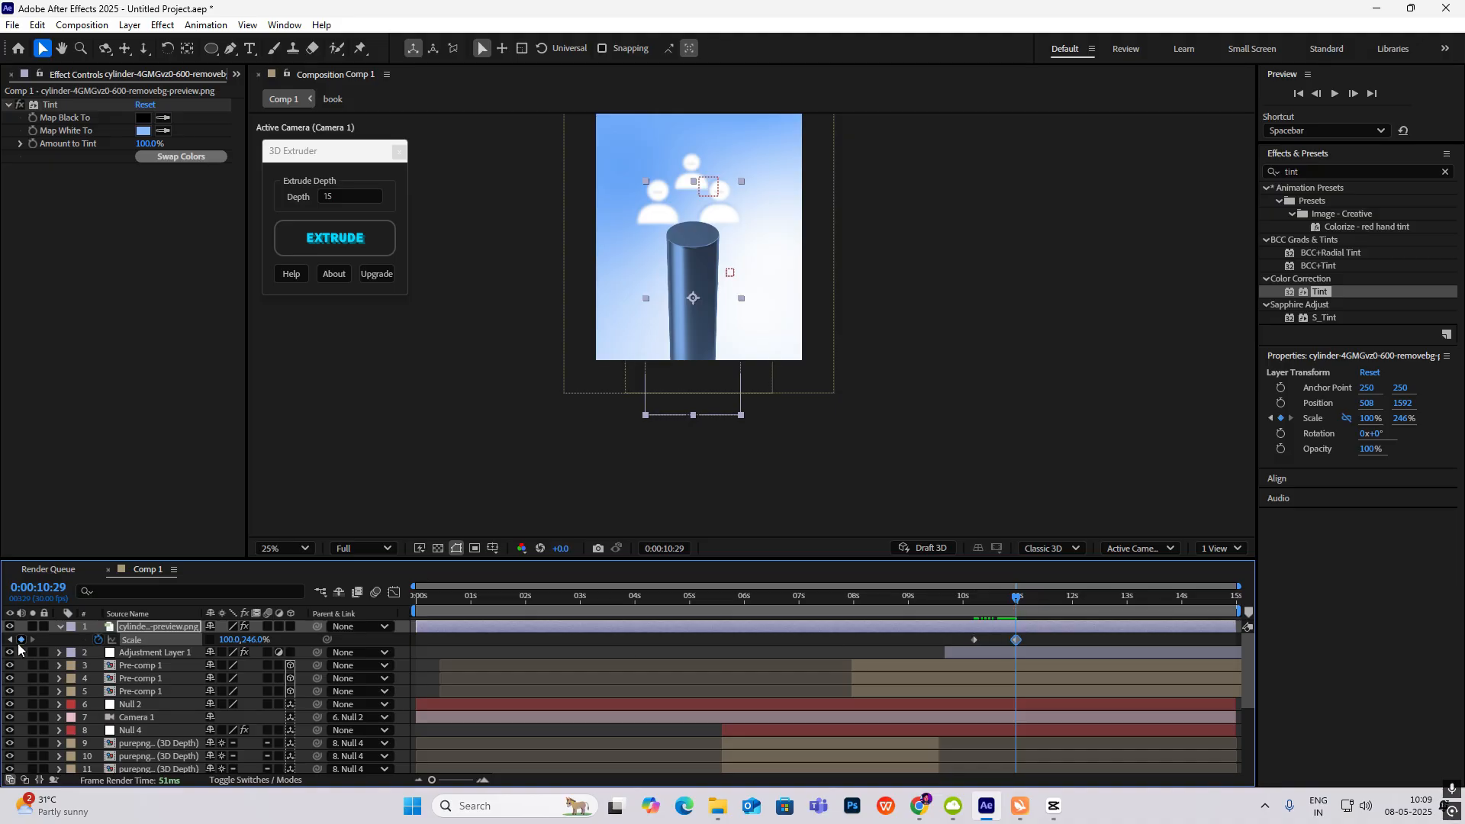
pyautogui.click(9, 639)
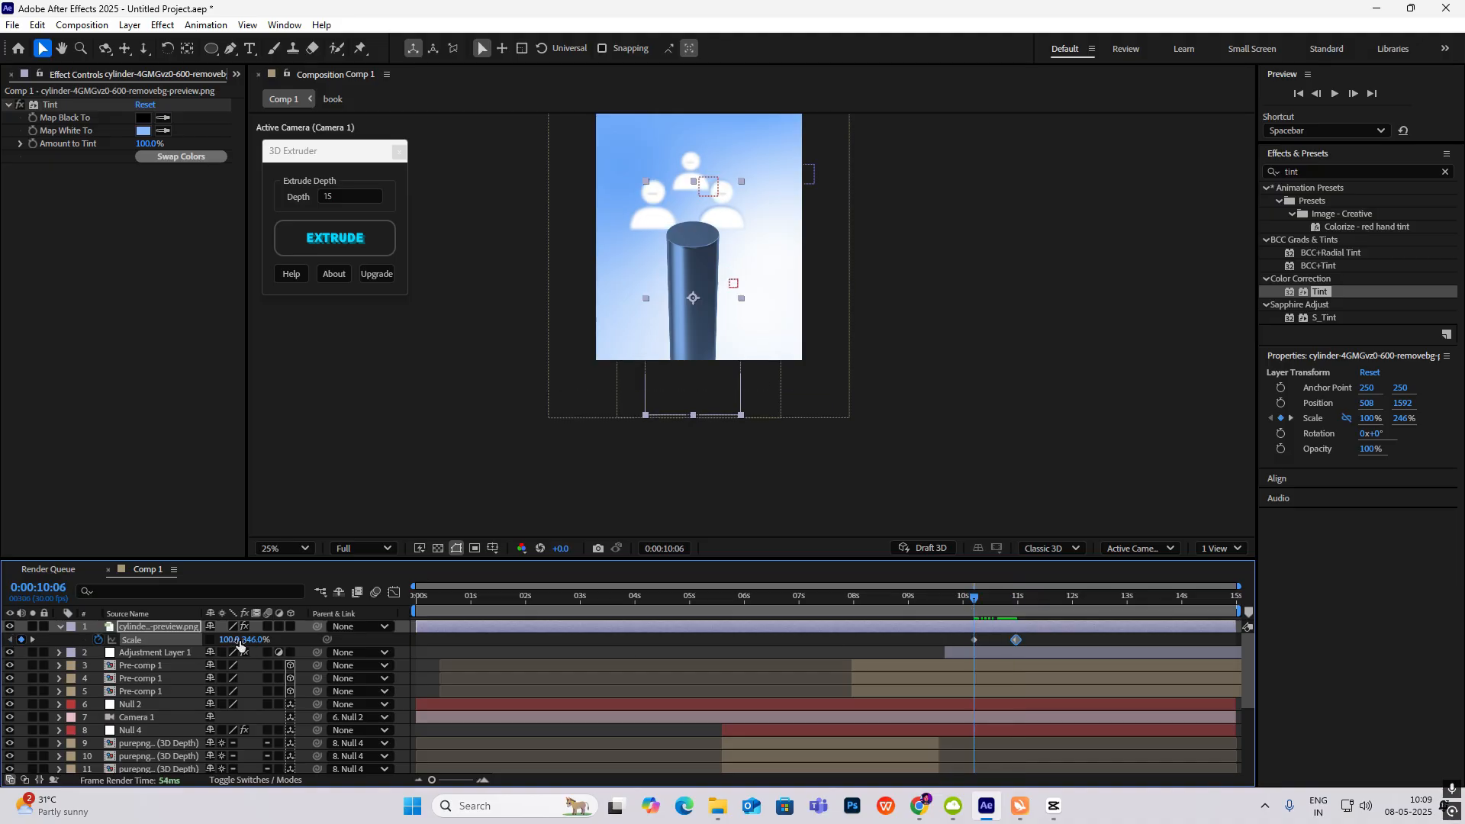
pyautogui.moveTo(252, 640); pyautogui.dragTo(181, 649)
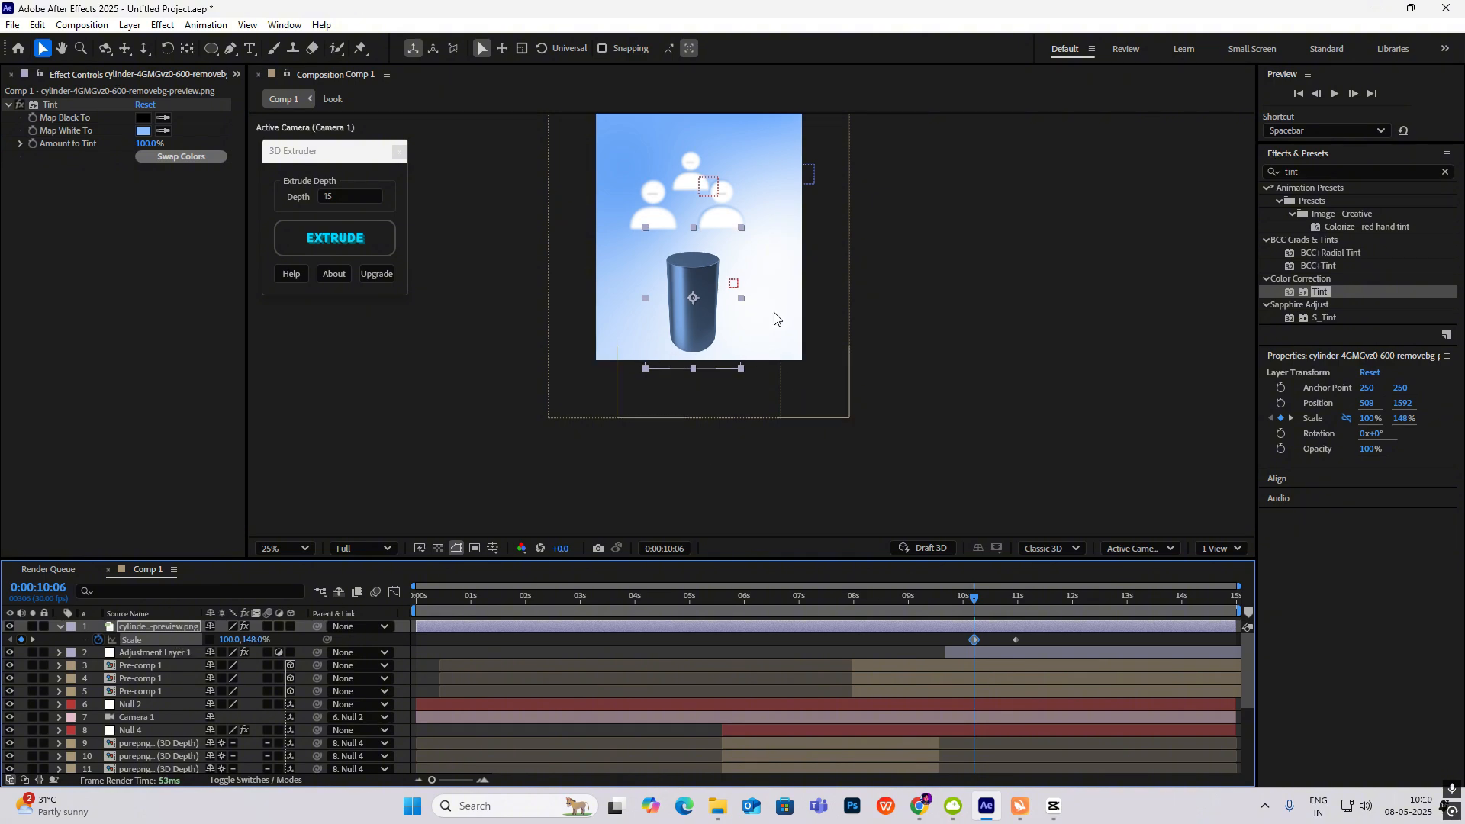
# Step: Move the cylinder's anchor point from its center down to its base
pyautogui.press('y')
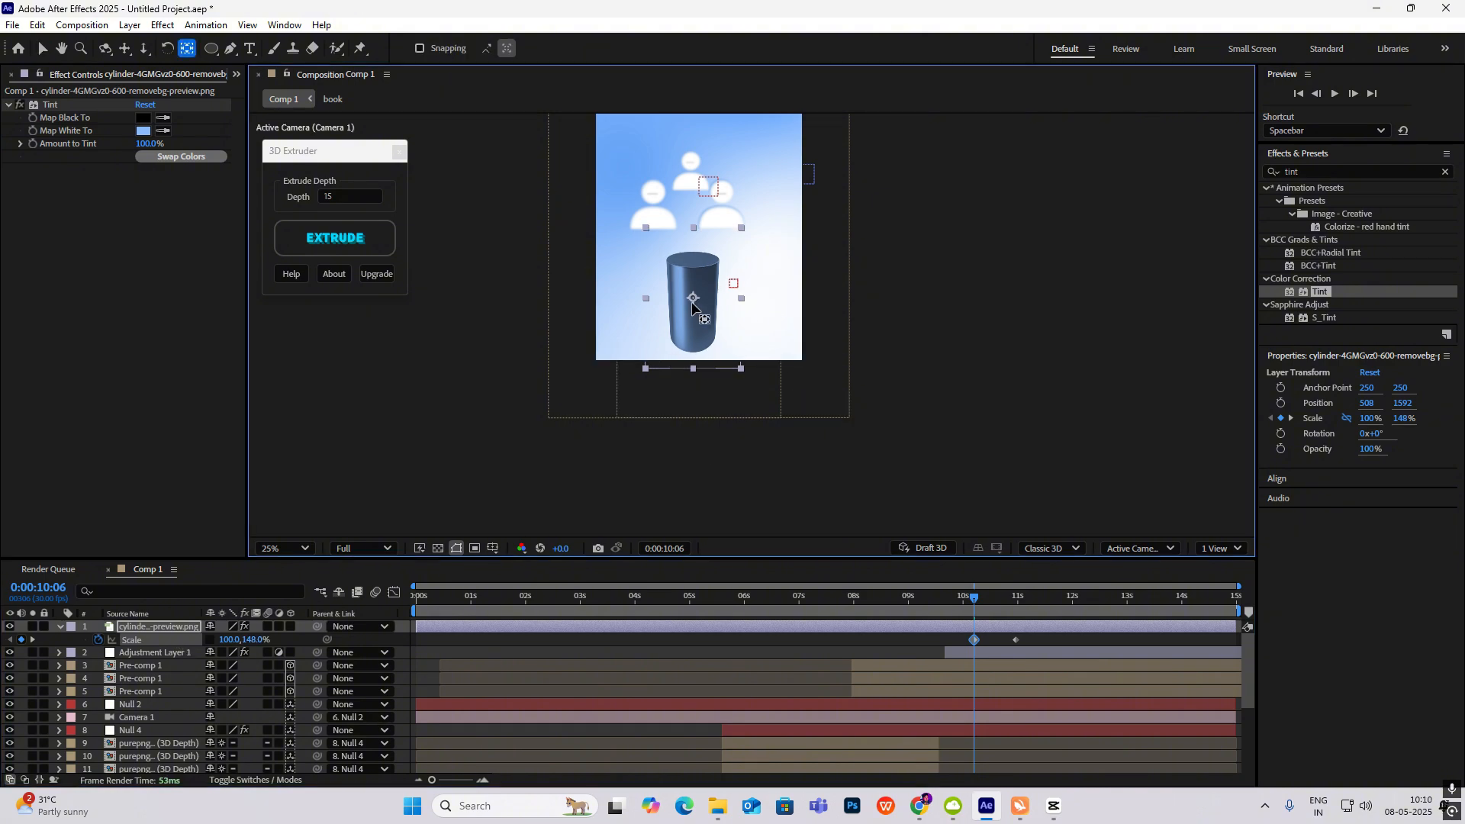
pyautogui.moveTo(693, 299); pyautogui.dragTo(690, 354)
pyautogui.press('v')
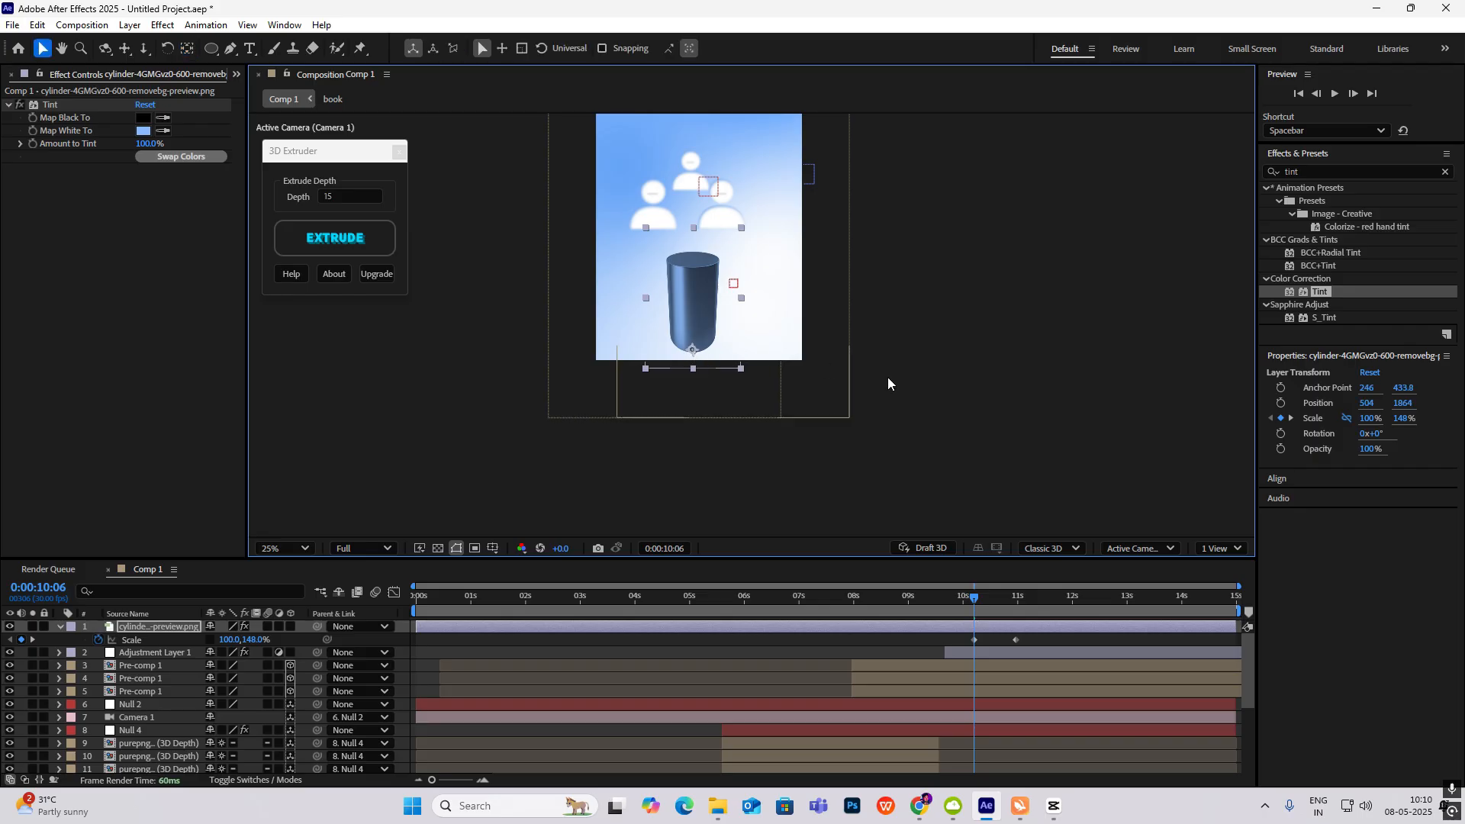
# Step: Set the cylinder's vertical scale to 0% at 0:00:10:06, and move the cylinder down to position 492, 2120
pyautogui.moveTo(977, 599)
pyautogui.mouseDown()
pyautogui.moveTo(989, 608)
pyautogui.moveTo(928, 614)
pyautogui.moveTo(976, 619)
pyautogui.mouseUp()
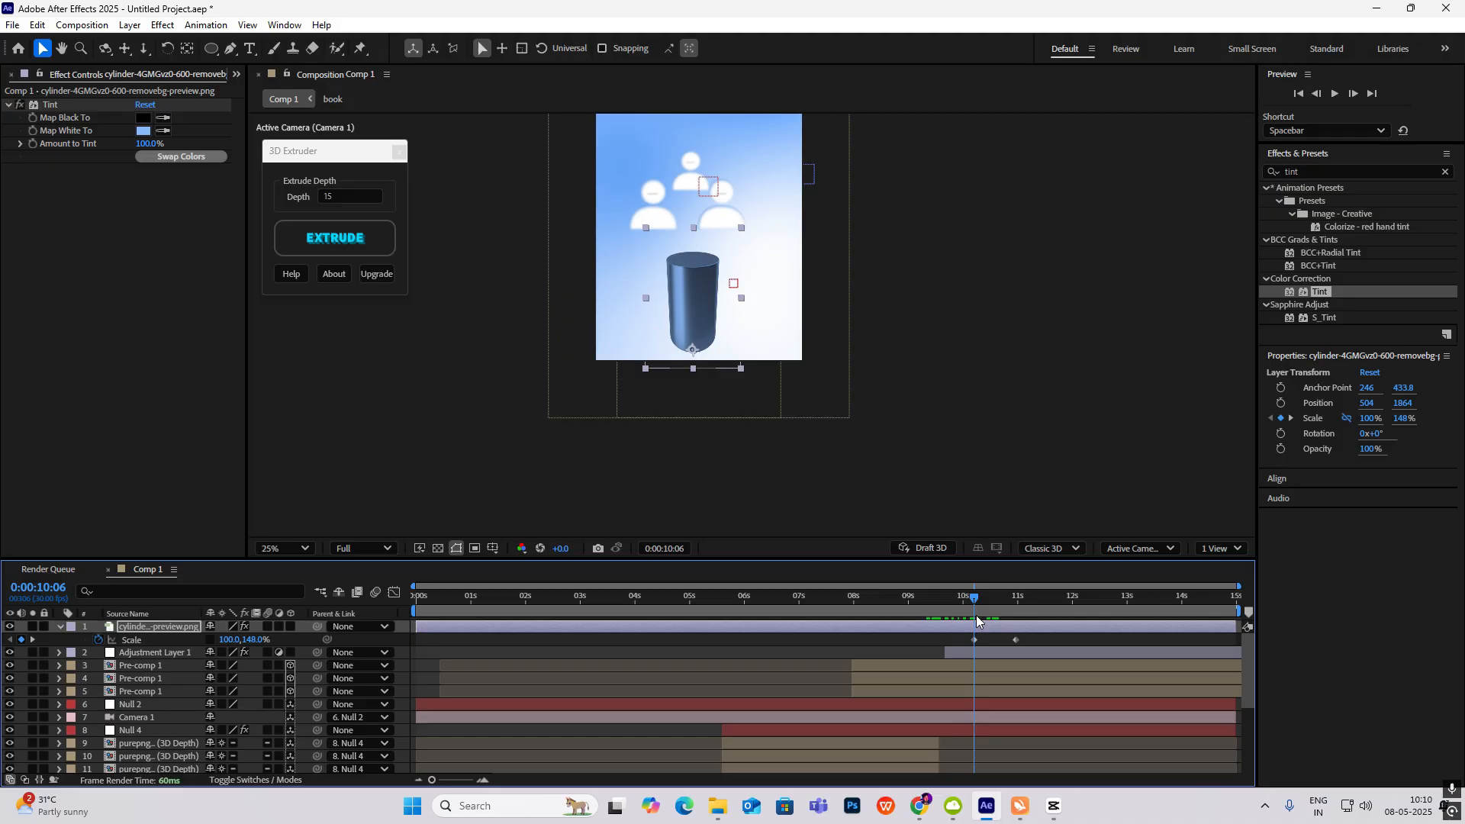
pyautogui.moveTo(257, 641); pyautogui.dragTo(180, 675)
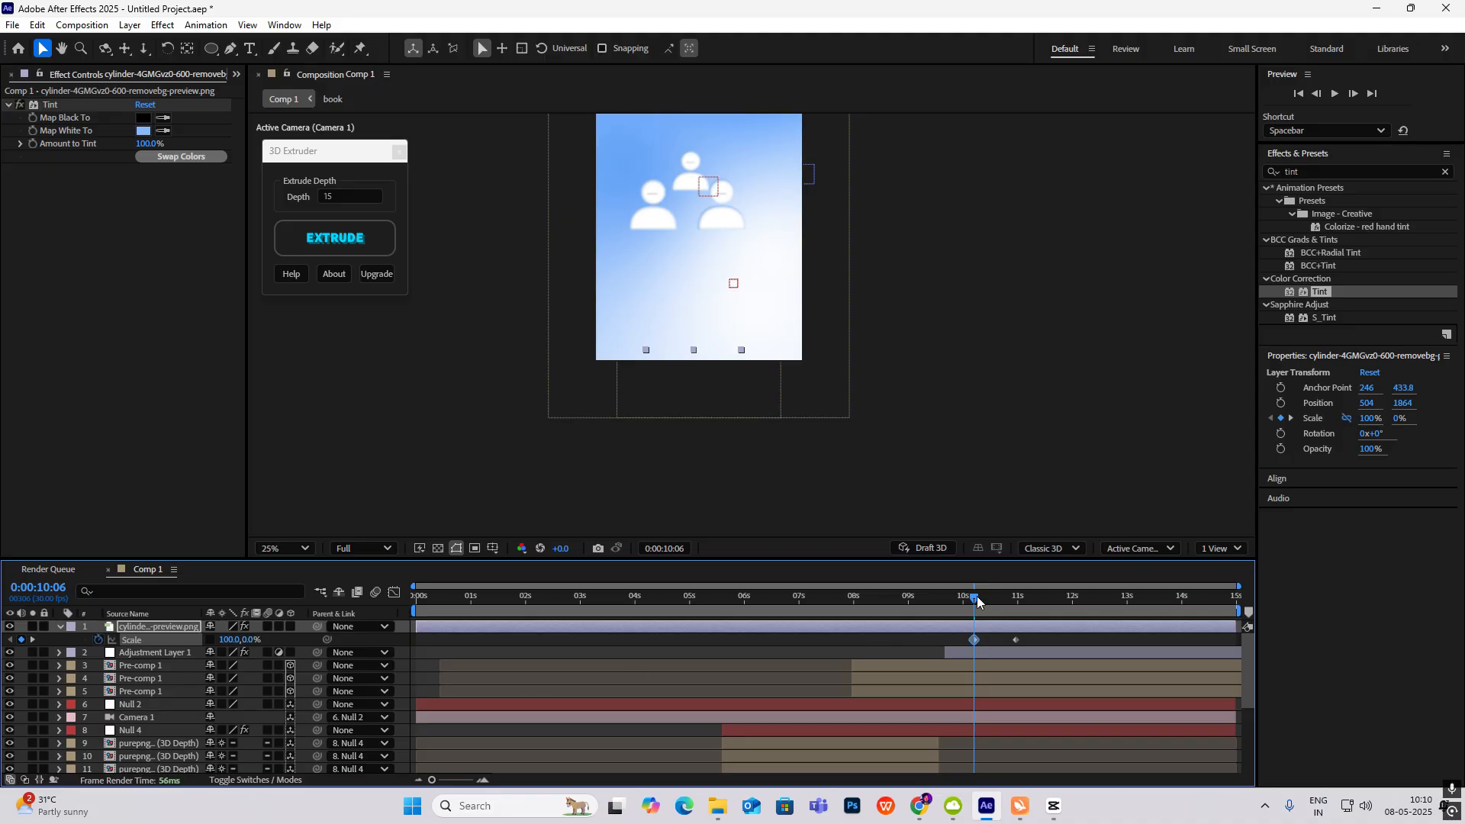
pyautogui.moveTo(978, 602); pyautogui.dragTo(1020, 617)
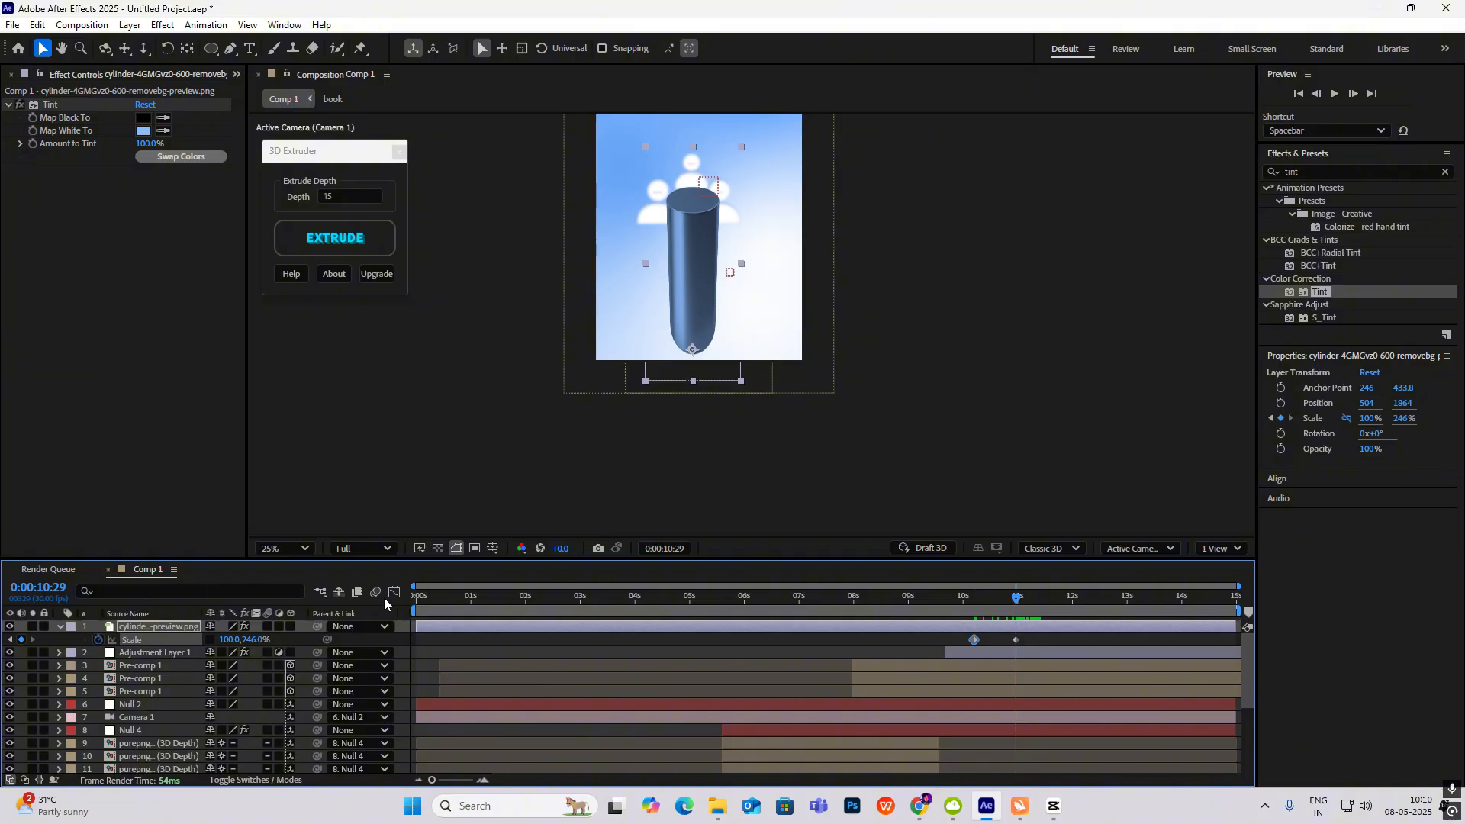
pyautogui.moveTo(684, 284); pyautogui.dragTo(681, 333)
# Step: Apply Easy Ease to both cylinder Scale keyframes and reshape their speed curve so the growth peaks early and slows gradually
pyautogui.moveTo(1005, 597); pyautogui.dragTo(960, 651)
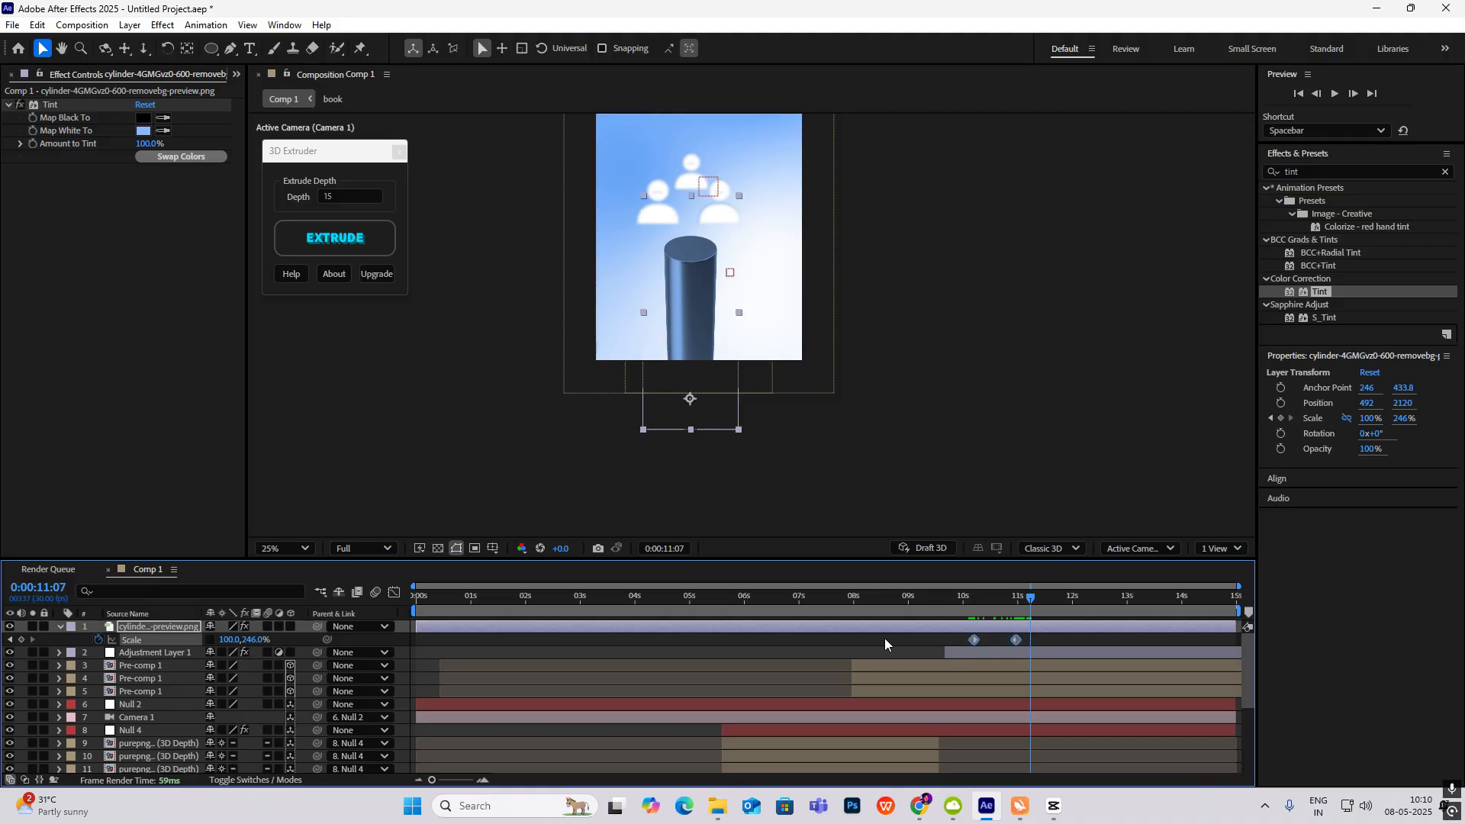
pyautogui.press('F9')
pyautogui.click(393, 593)
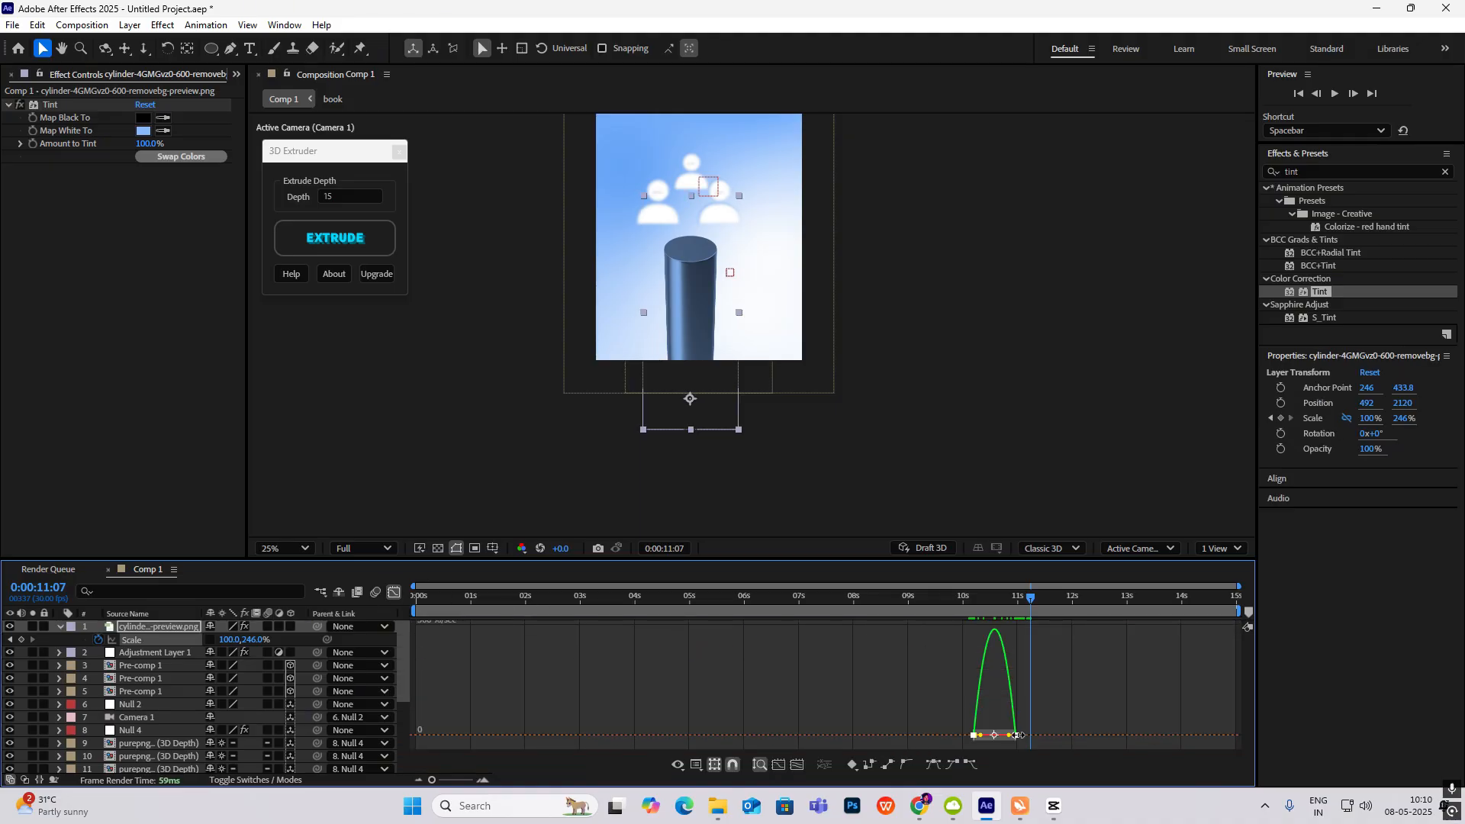
pyautogui.scroll(3, 1022, 737)
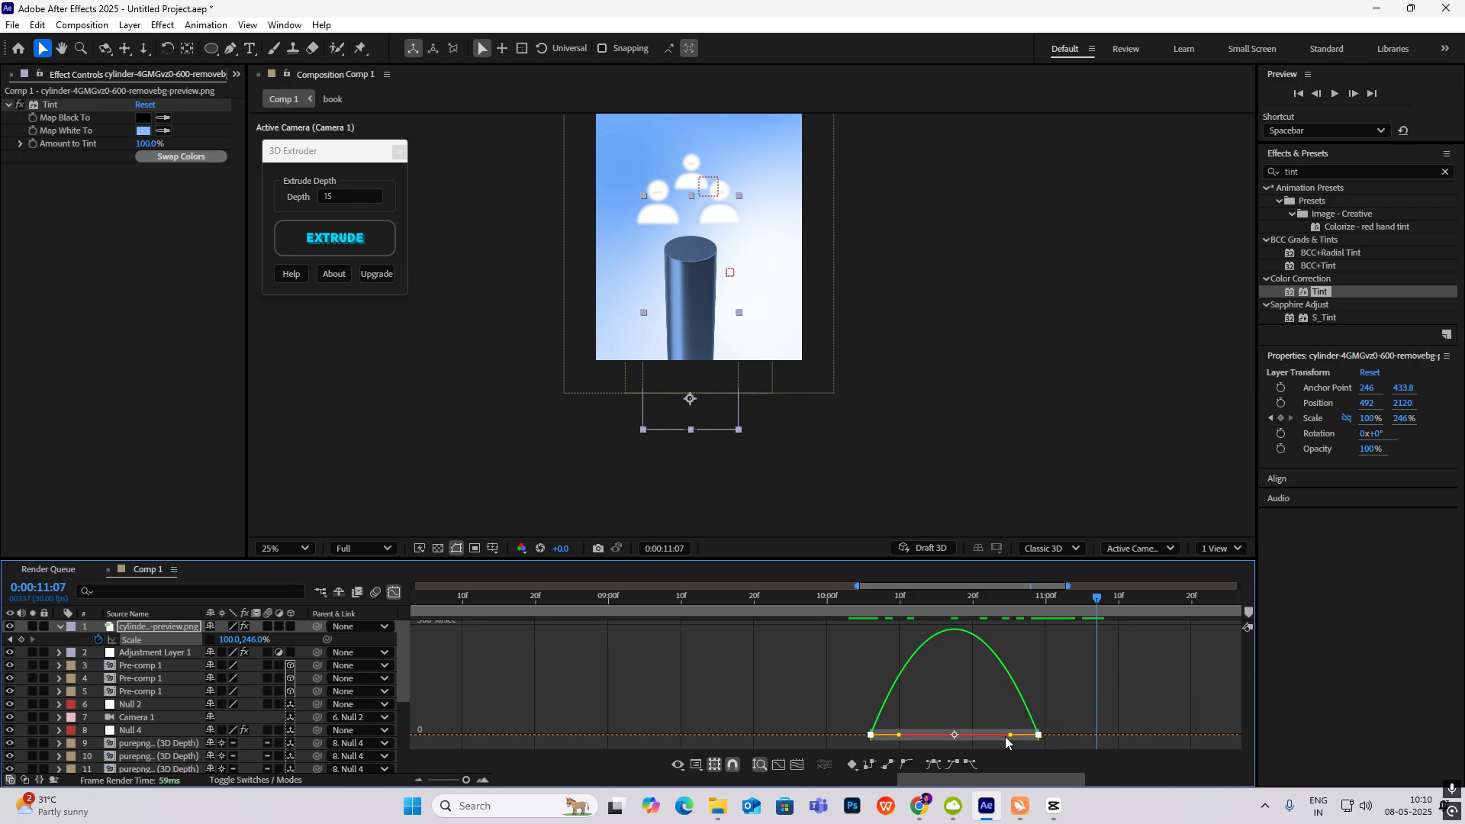
pyautogui.moveTo(1010, 736); pyautogui.dragTo(963, 737)
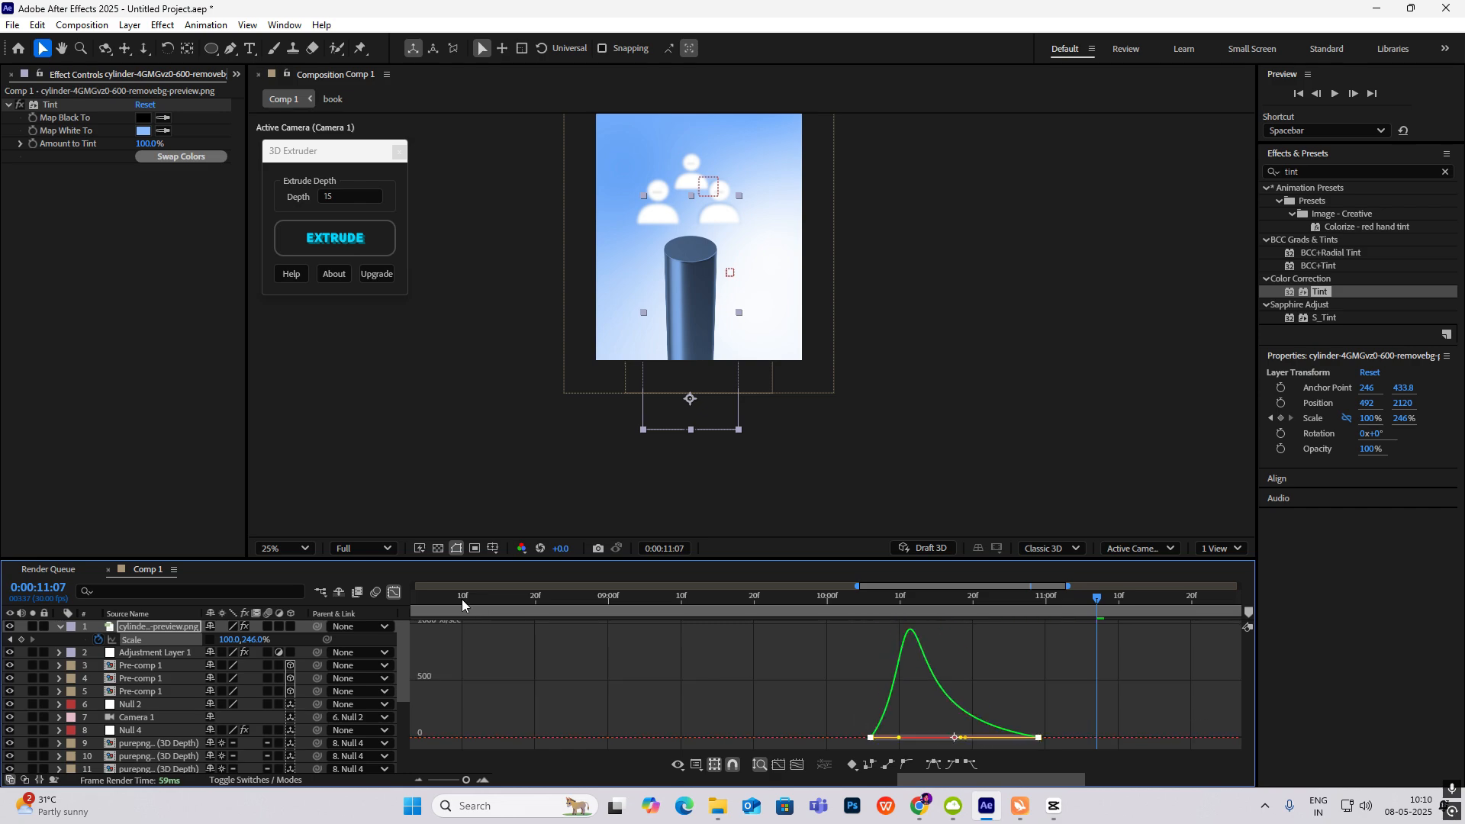
pyautogui.click(395, 593)
# Step: Preview the cylinder's eased growth from 0:00:09:25 and stop playback at 0:00:11:13
pyautogui.scroll(-3, 1083, 607)
pyautogui.moveTo(1082, 607); pyautogui.dragTo(998, 613)
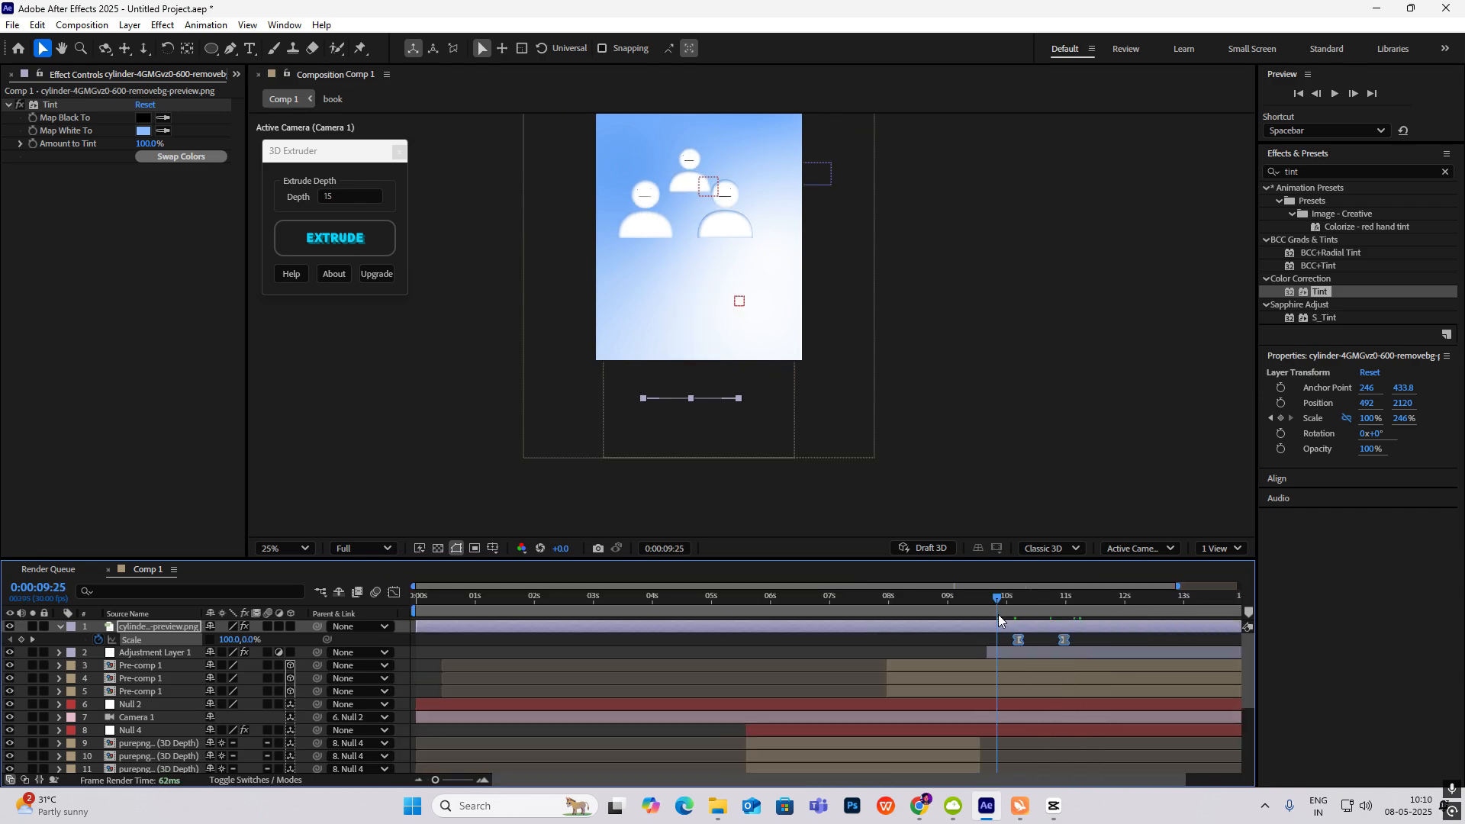
pyautogui.press('space')
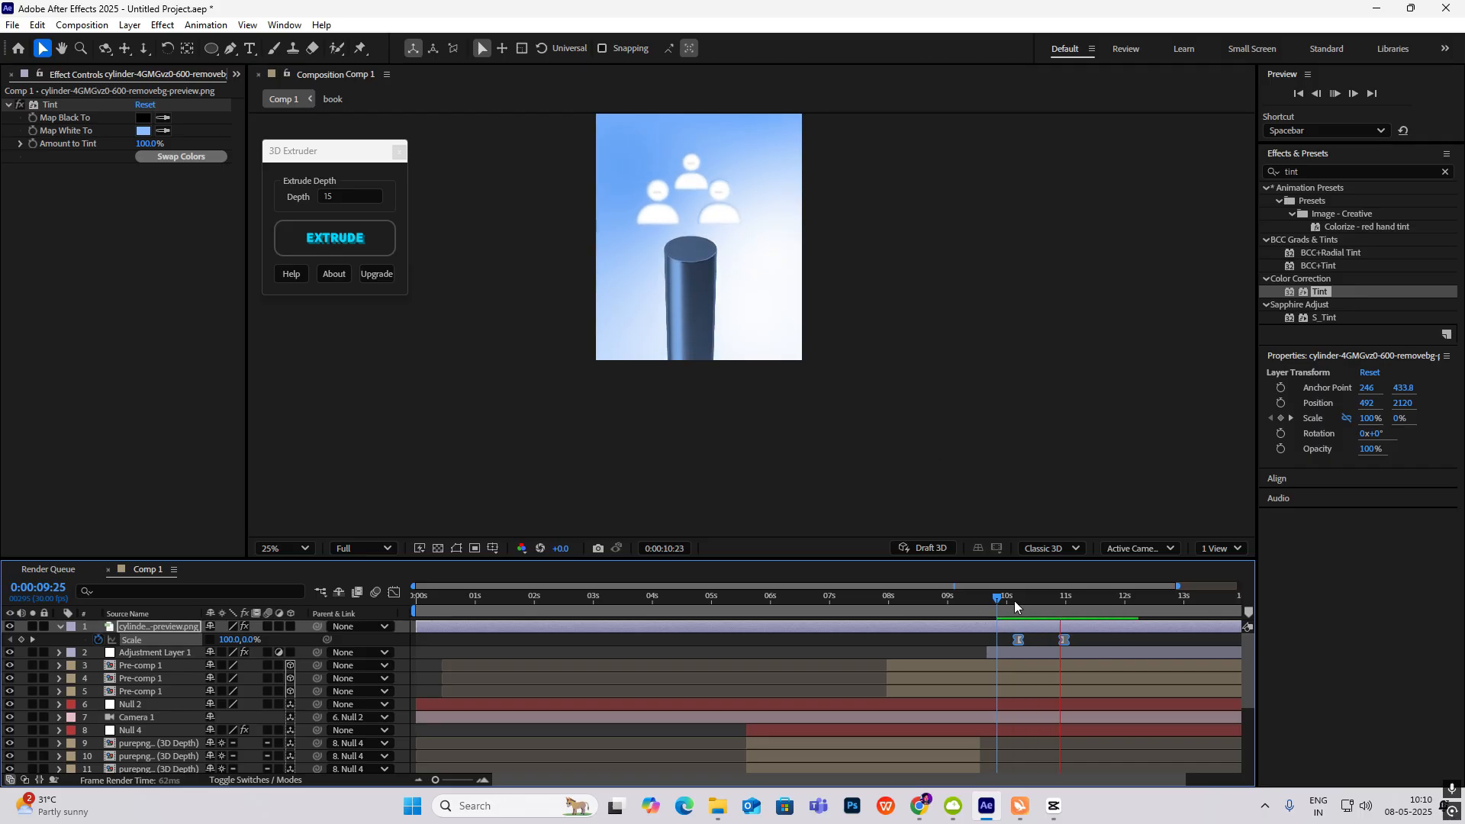
pyautogui.click(736, 286)
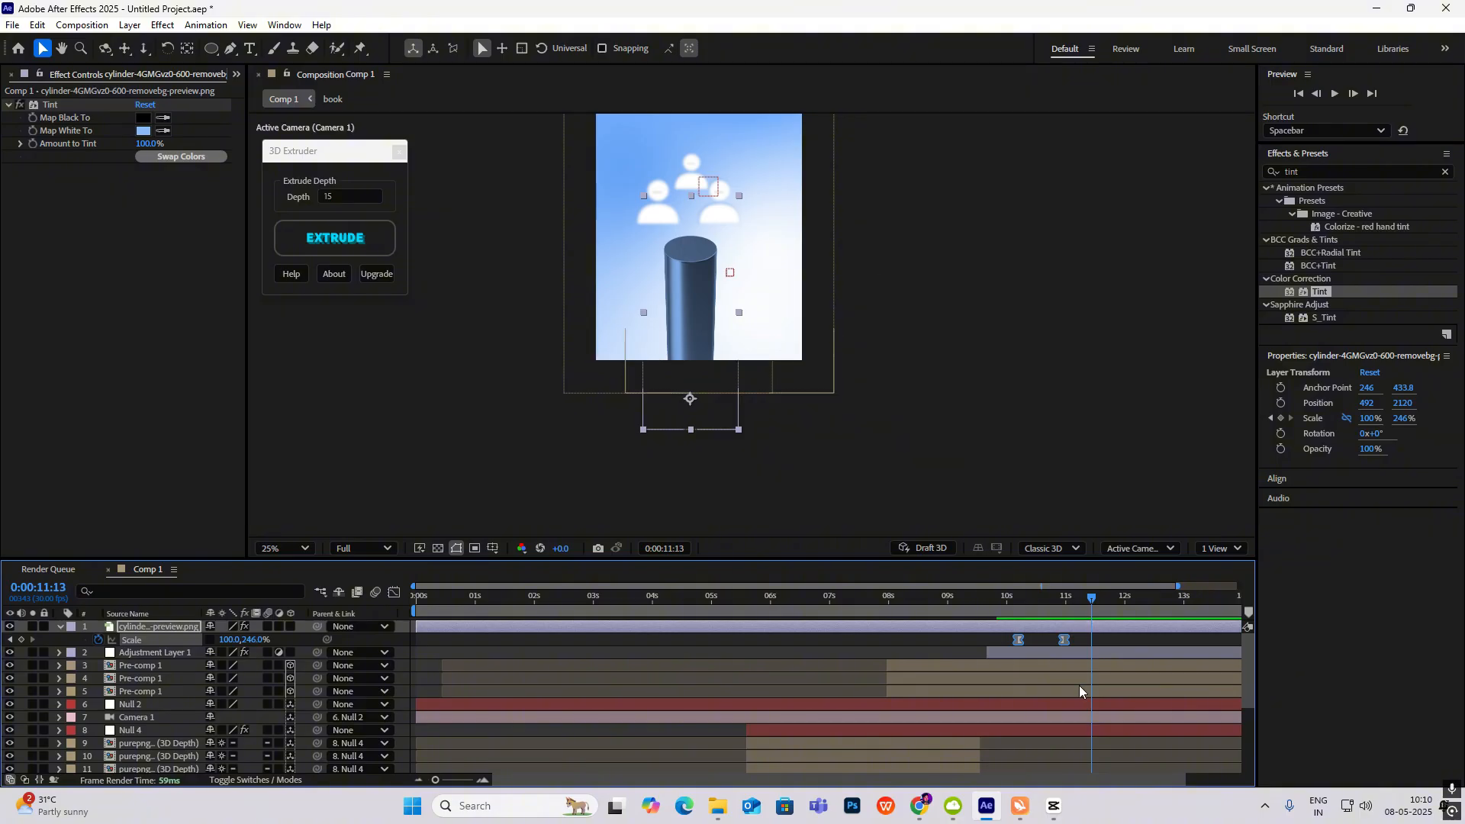
# Step: Switch to CapCut, review the people-figures and ending scenes of the reference video, and return to After Effects
pyautogui.click(1054, 807)
pyautogui.moveTo(402, 574); pyautogui.dragTo(609, 509)
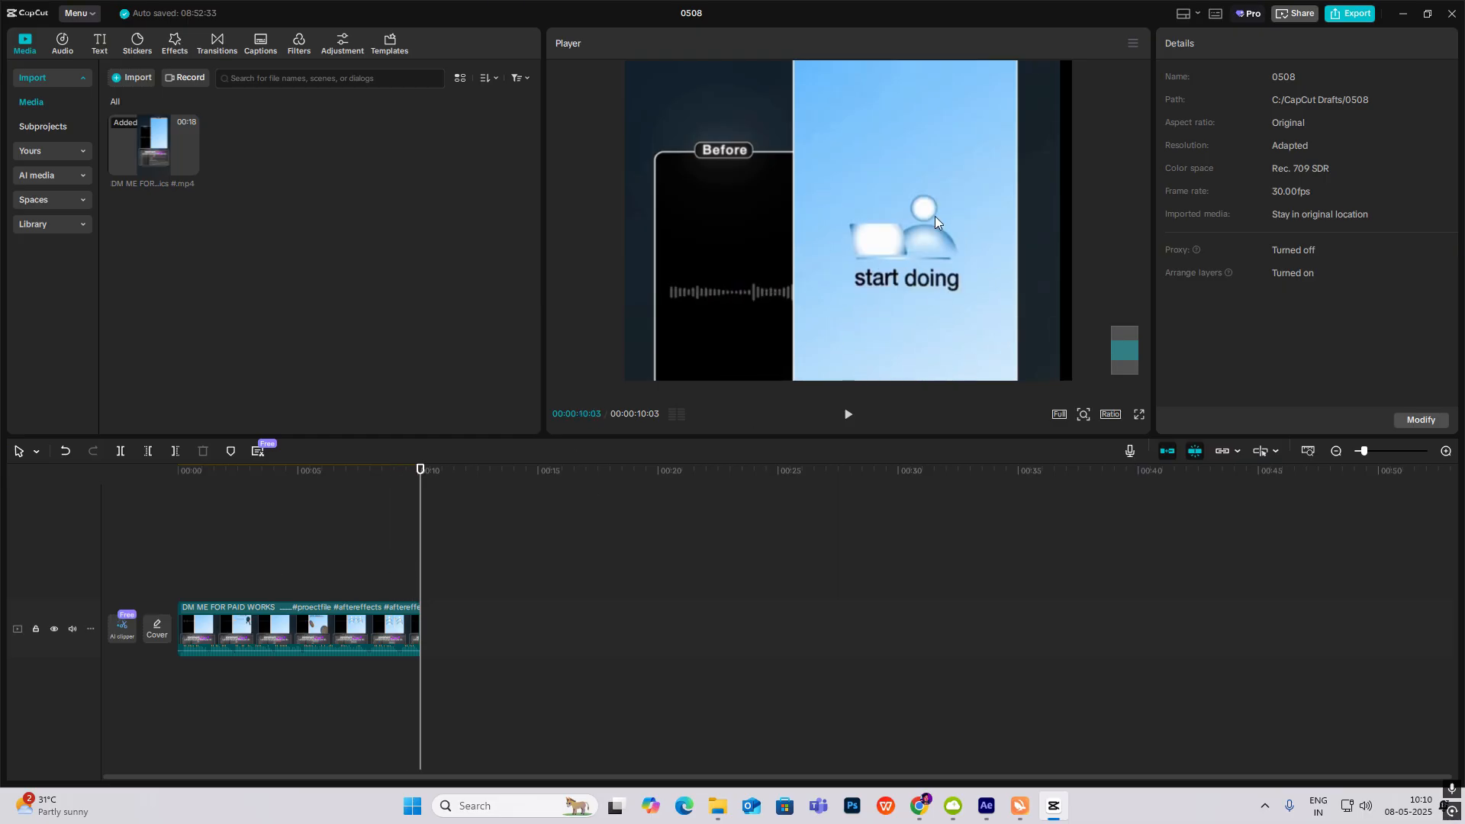
pyautogui.moveTo(381, 558); pyautogui.dragTo(360, 580)
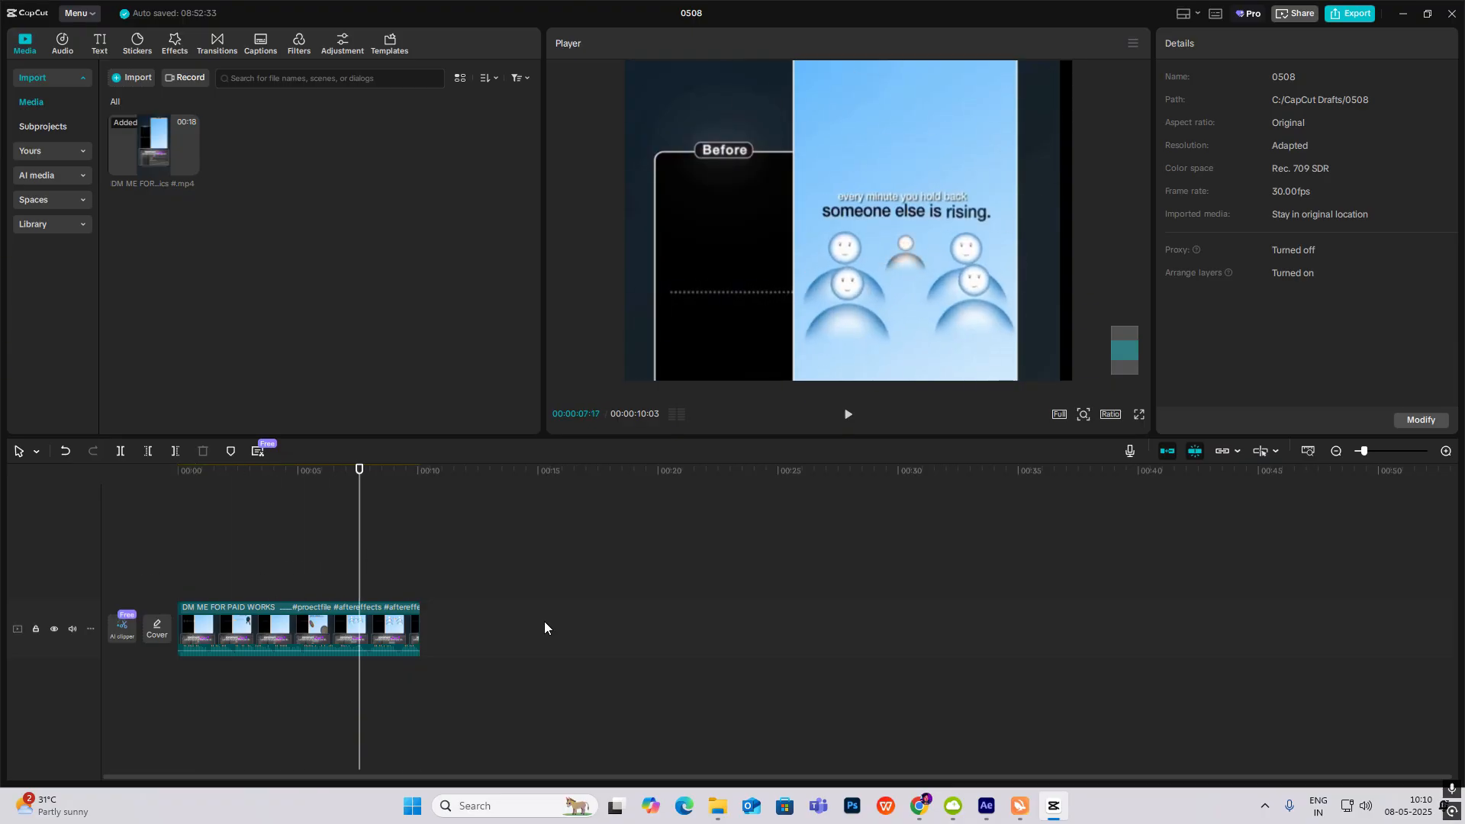
pyautogui.click(1057, 812)
# Step: Preview the whole Comp 1 animation from 0:00:00:00 through the cylinder scene
pyautogui.moveTo(1090, 599); pyautogui.dragTo(313, 631)
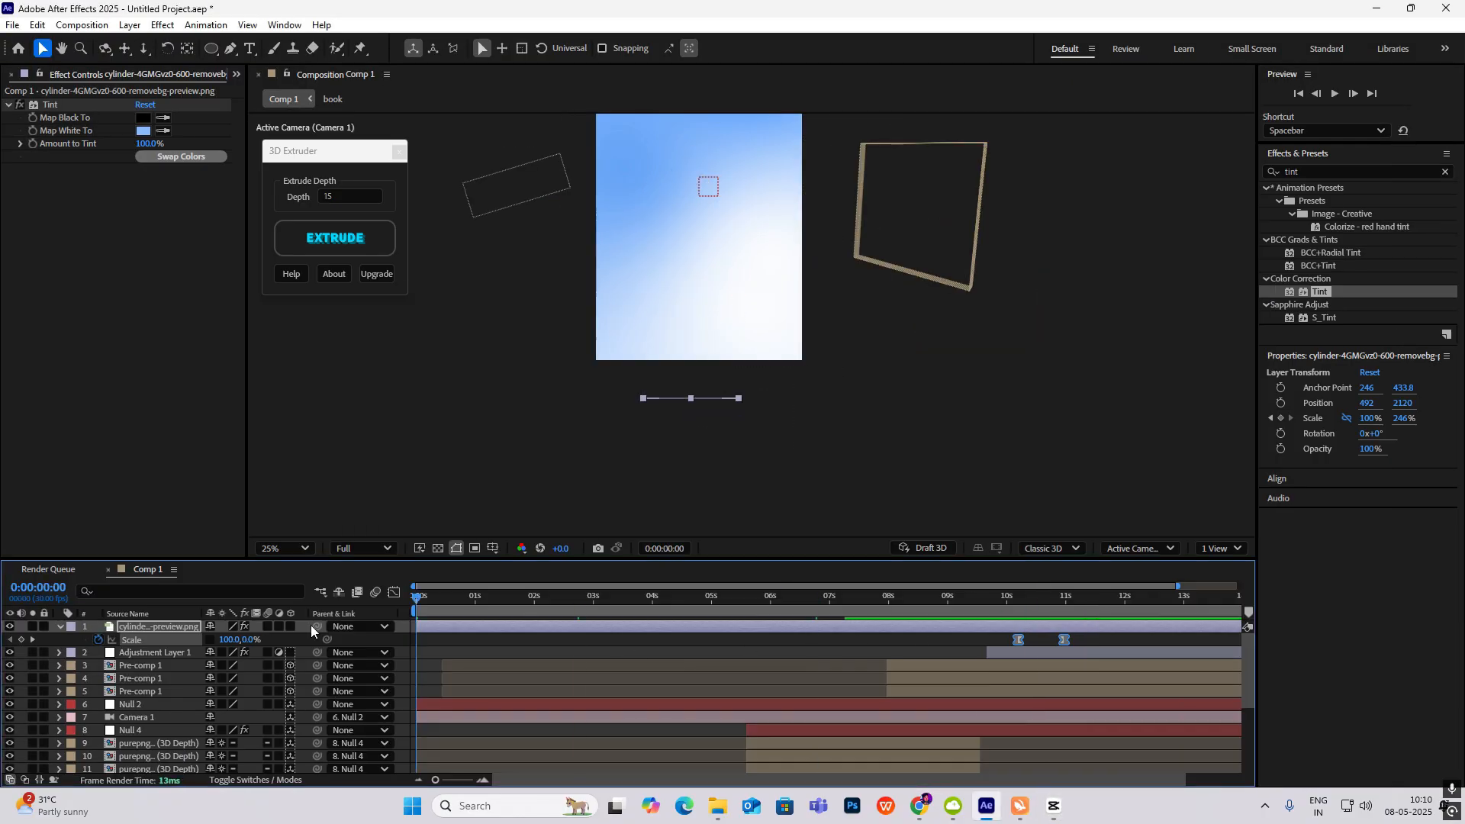
pyautogui.press('space')
pyautogui.scroll(-2, 720, 243)
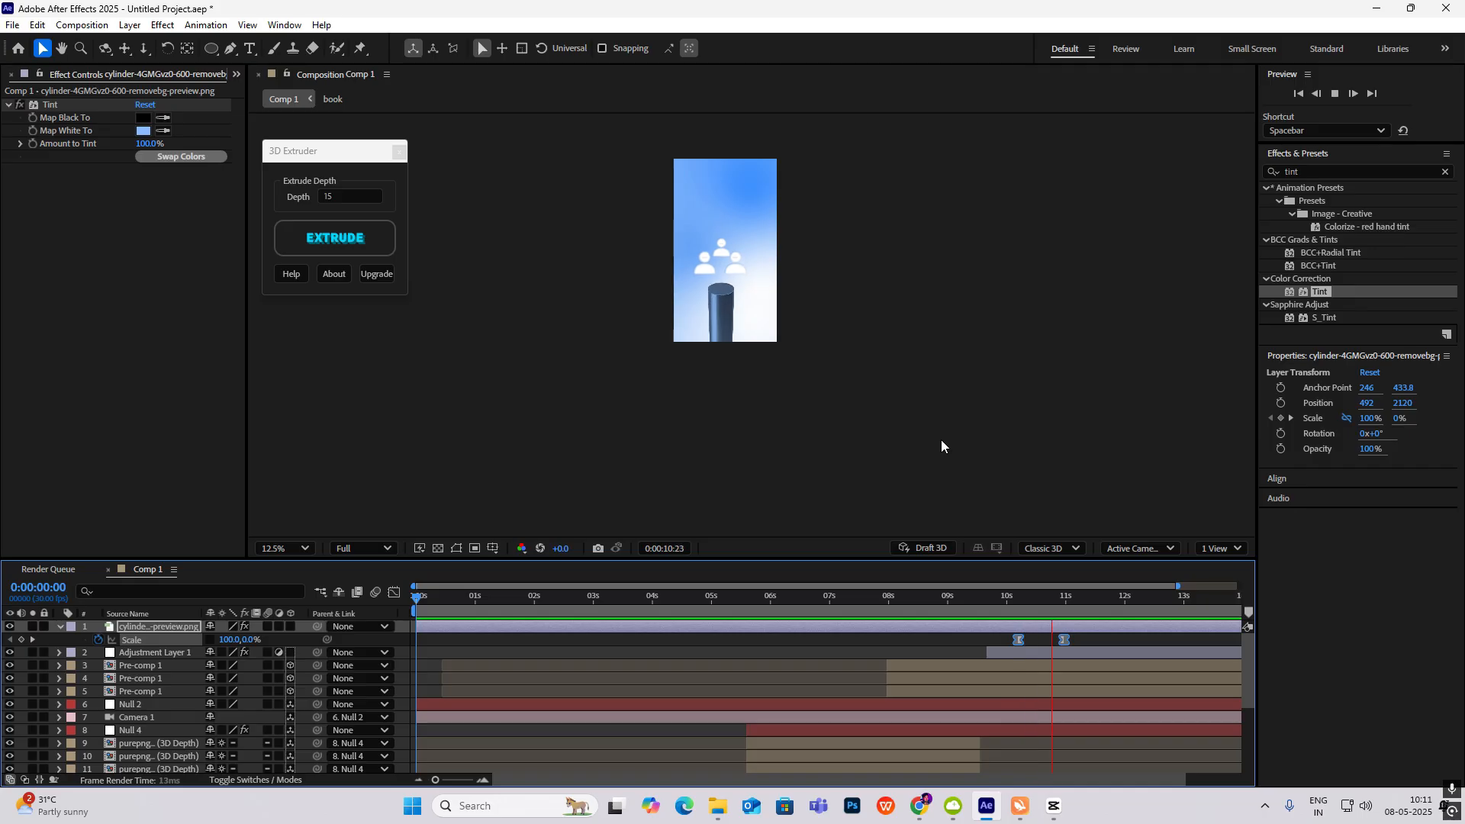
pyautogui.press('space')
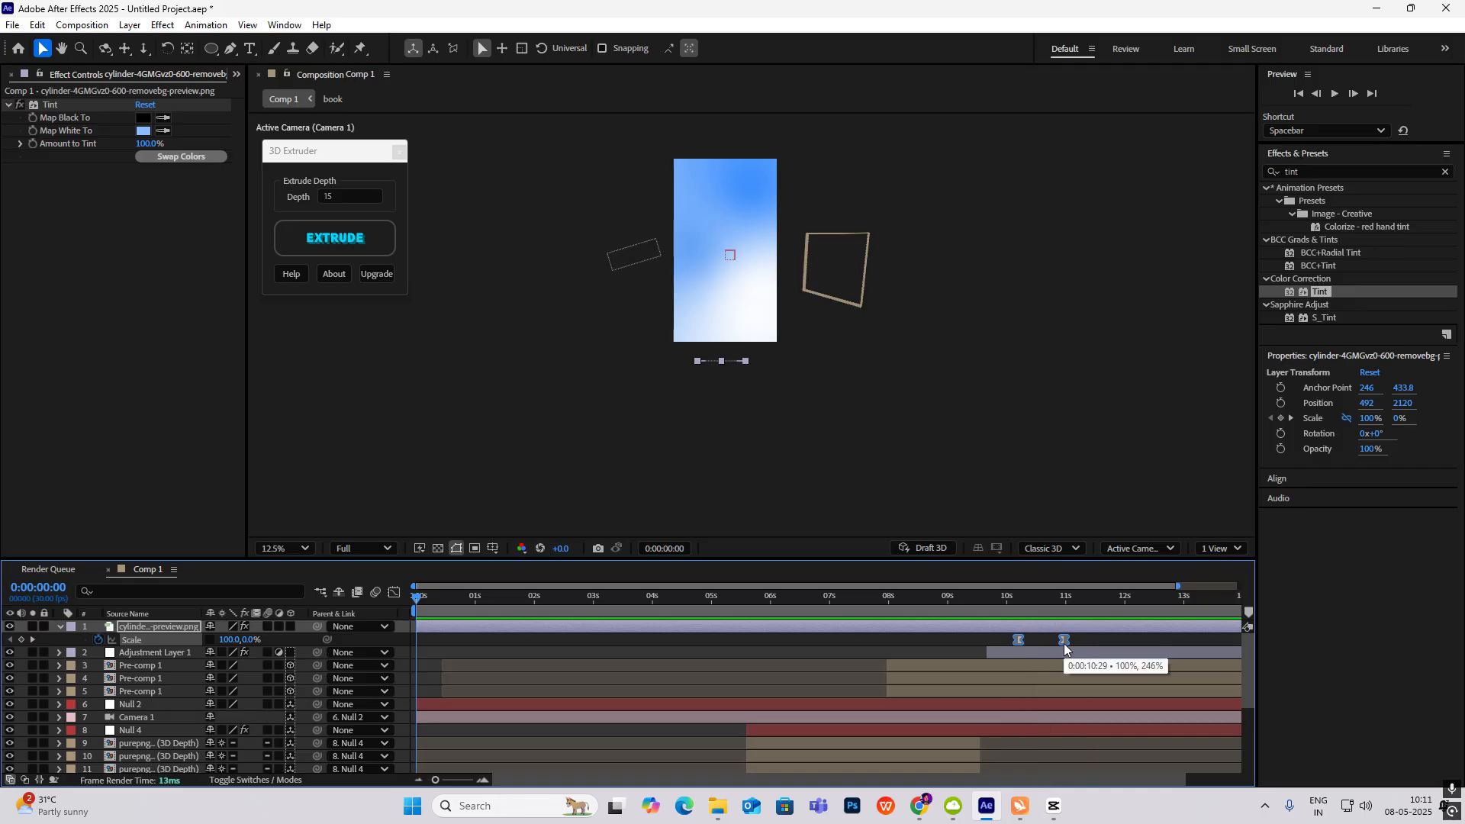